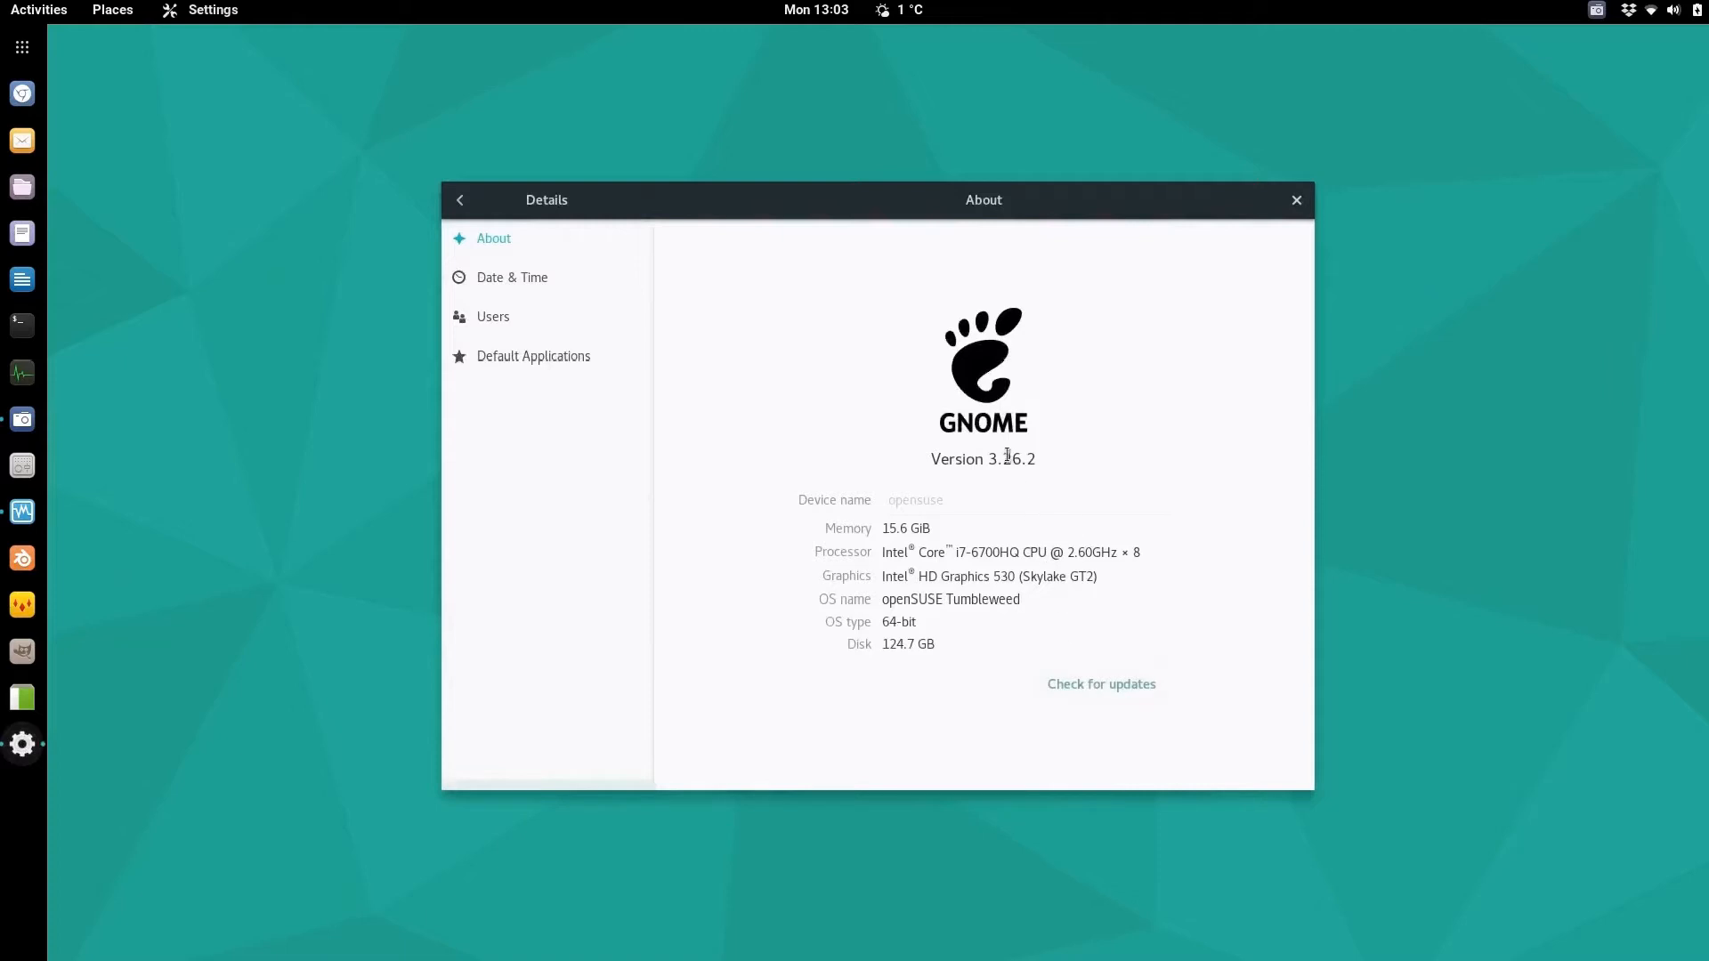
- Check the GNOME version and OS name in the system details, close them, and switch to Oracle VM VirtualBox
left_click_drag(986, 457, 1055, 461)
left_click(1121, 462)
left_click_drag(882, 599, 1074, 609)
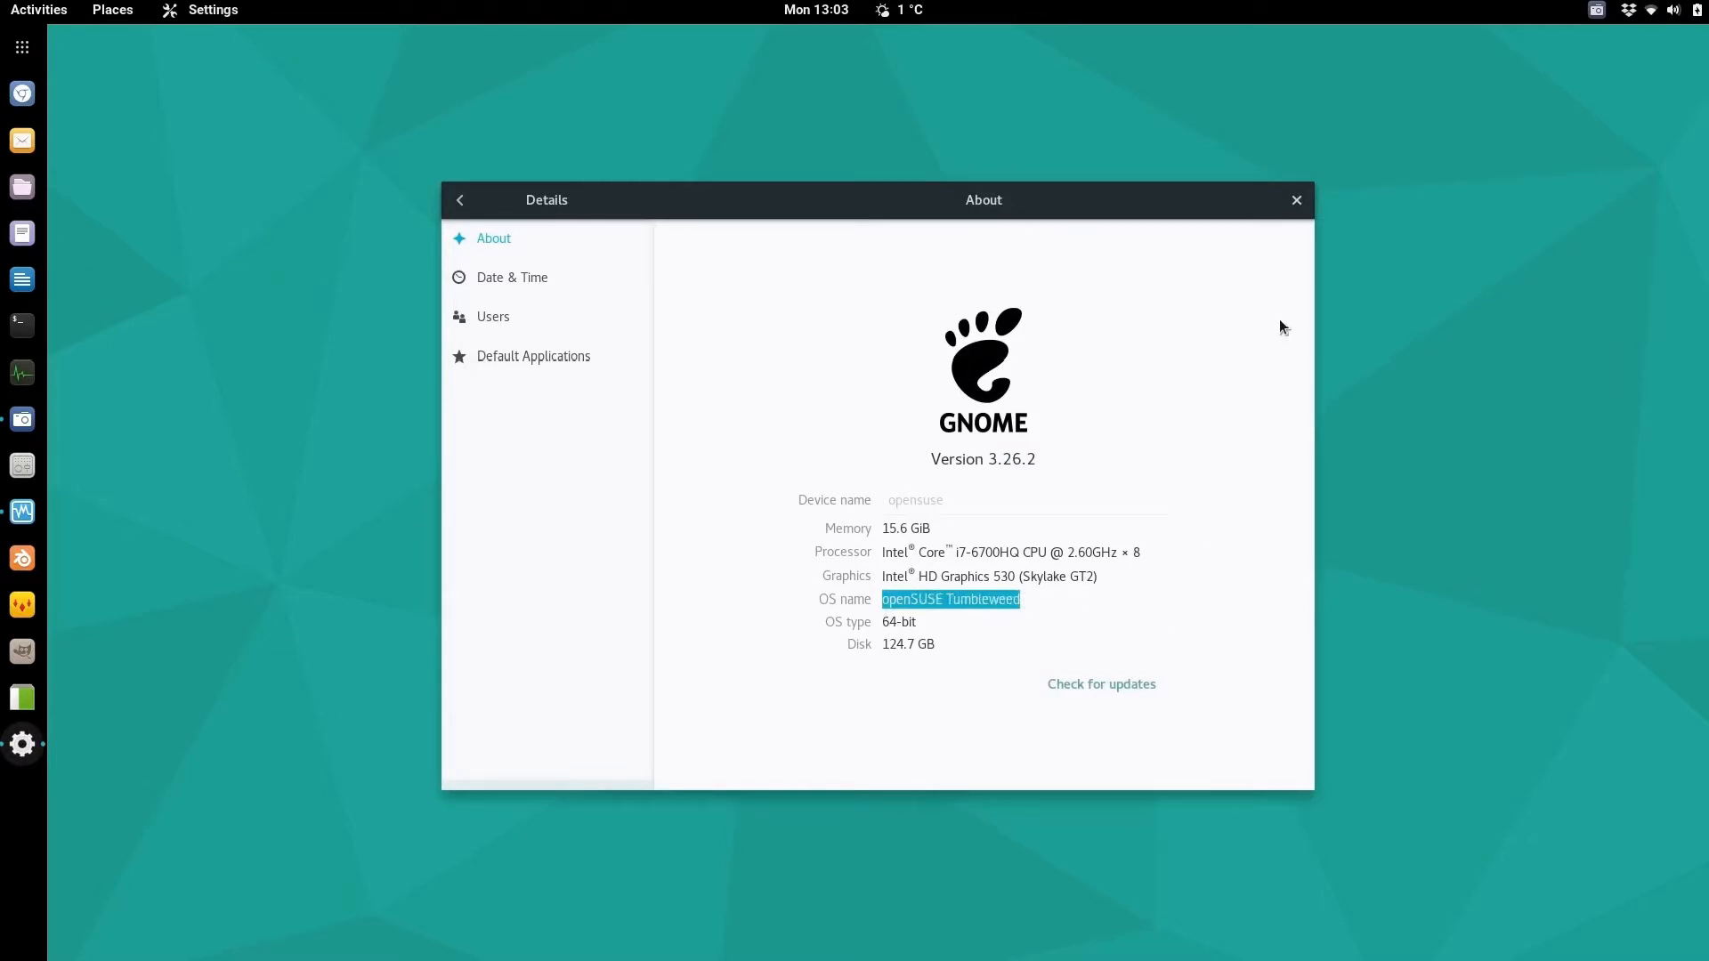
left_click(1299, 205)
left_click(19, 514)
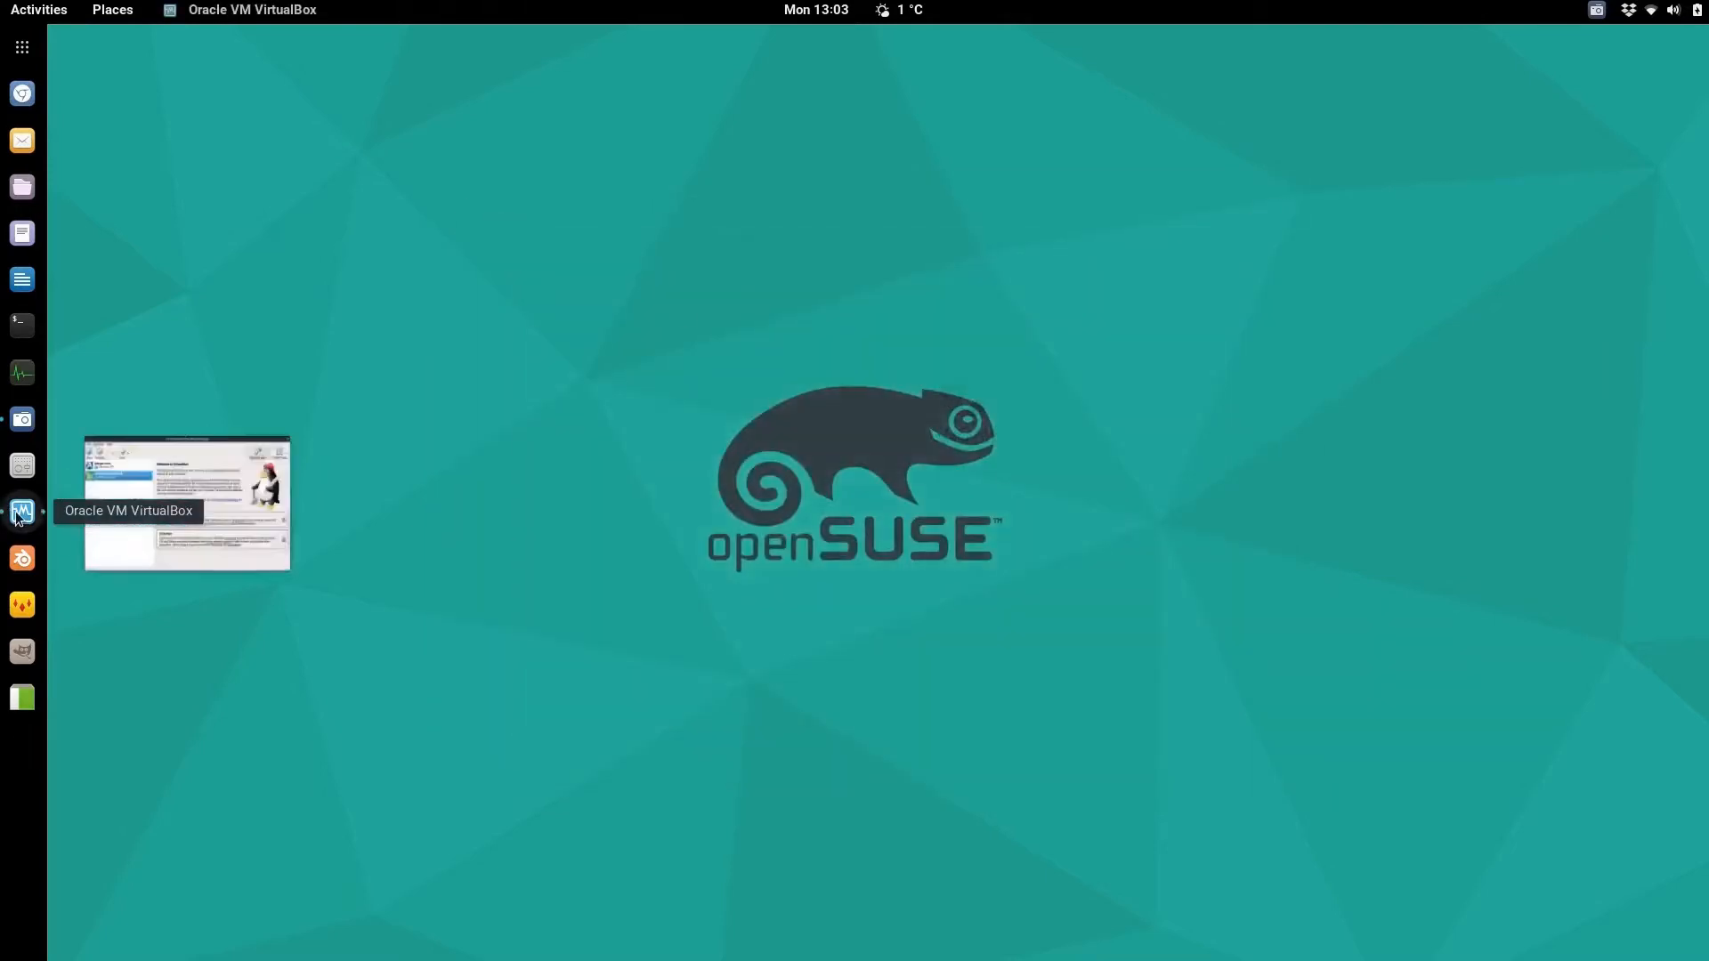
left_click(582, 280)
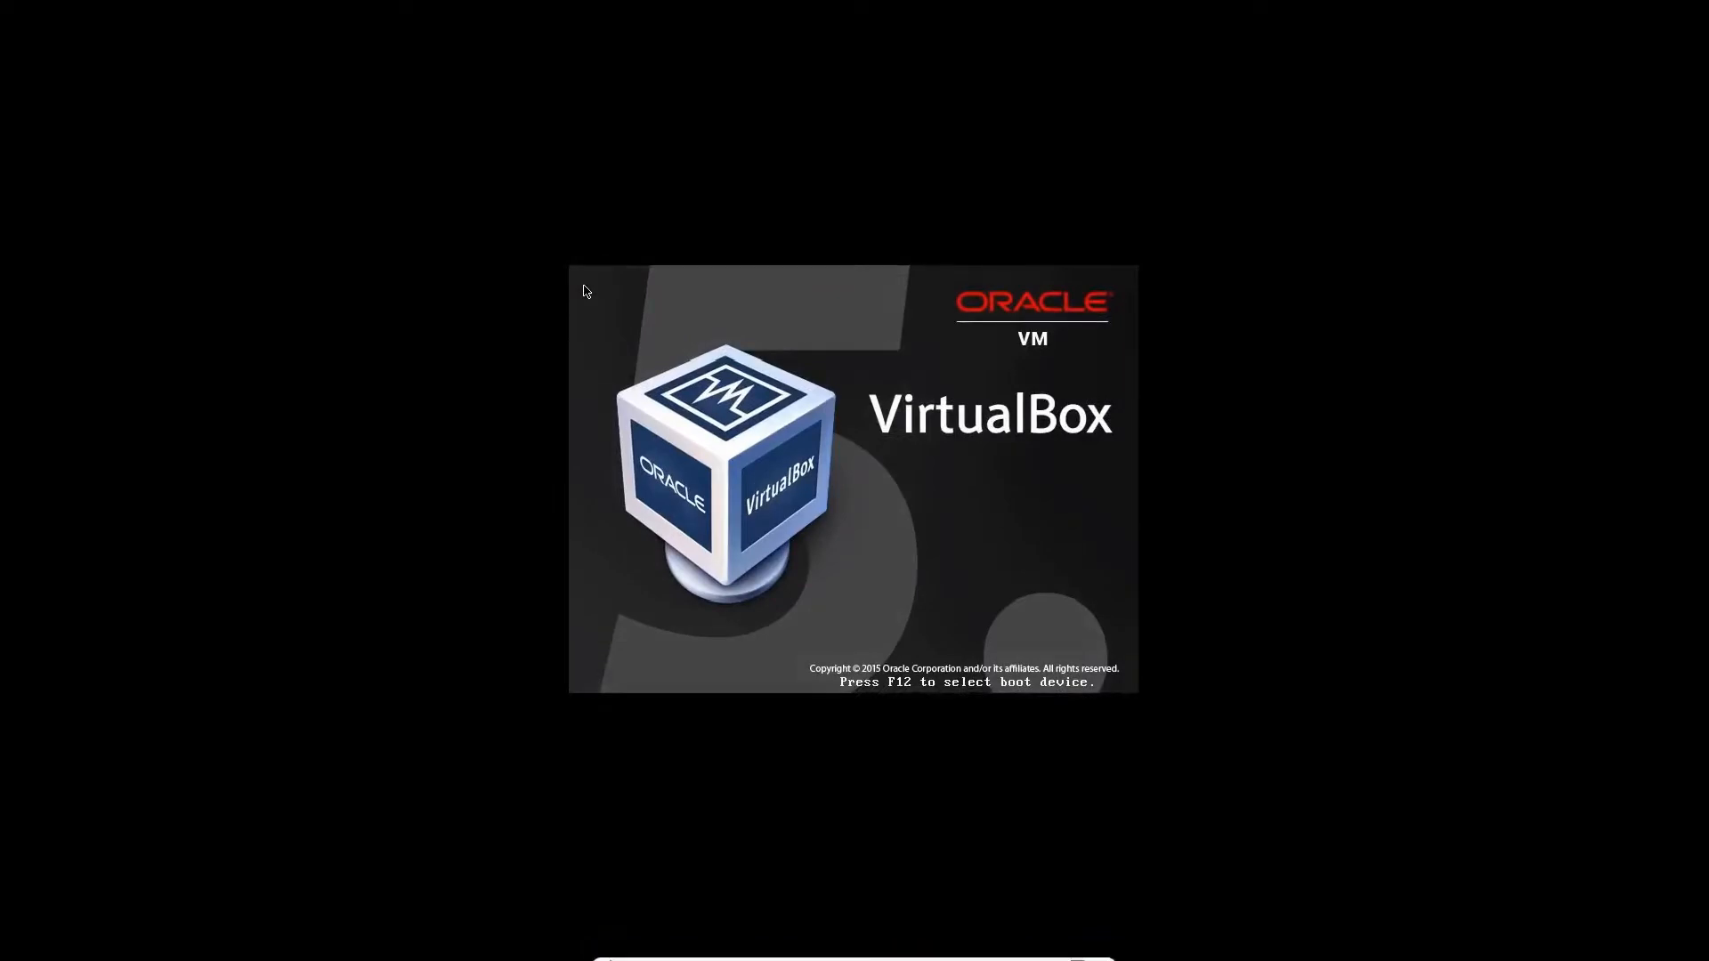
key("Control_R+f")
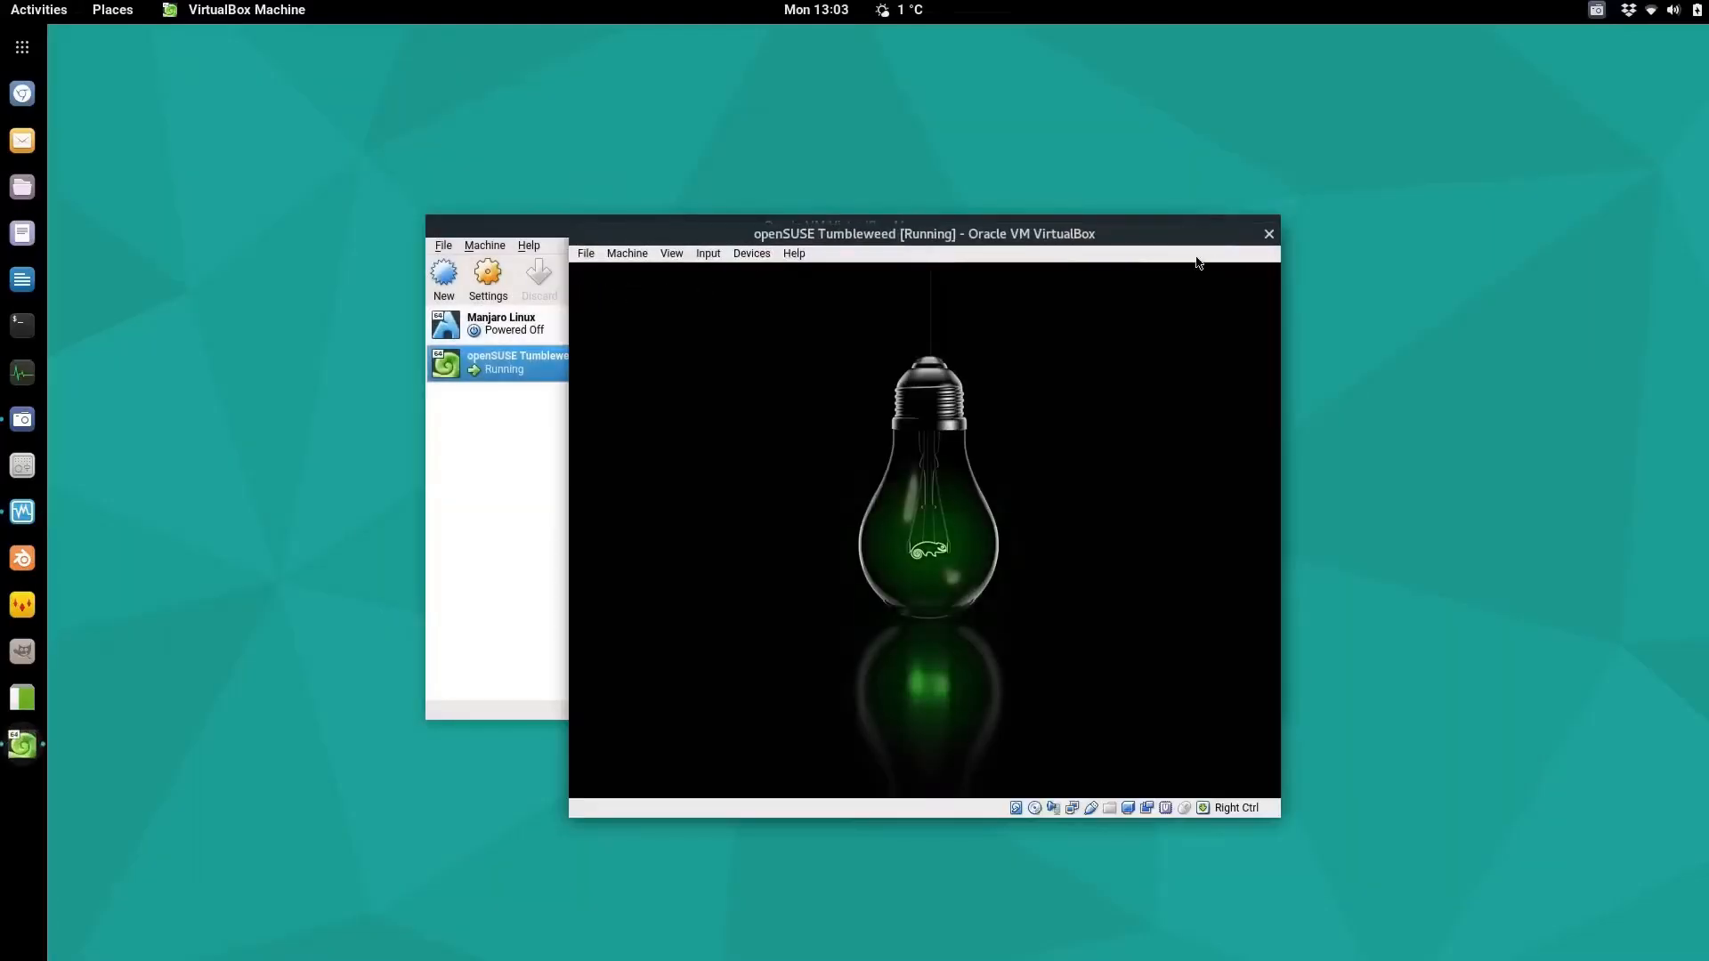
left_click(1269, 233)
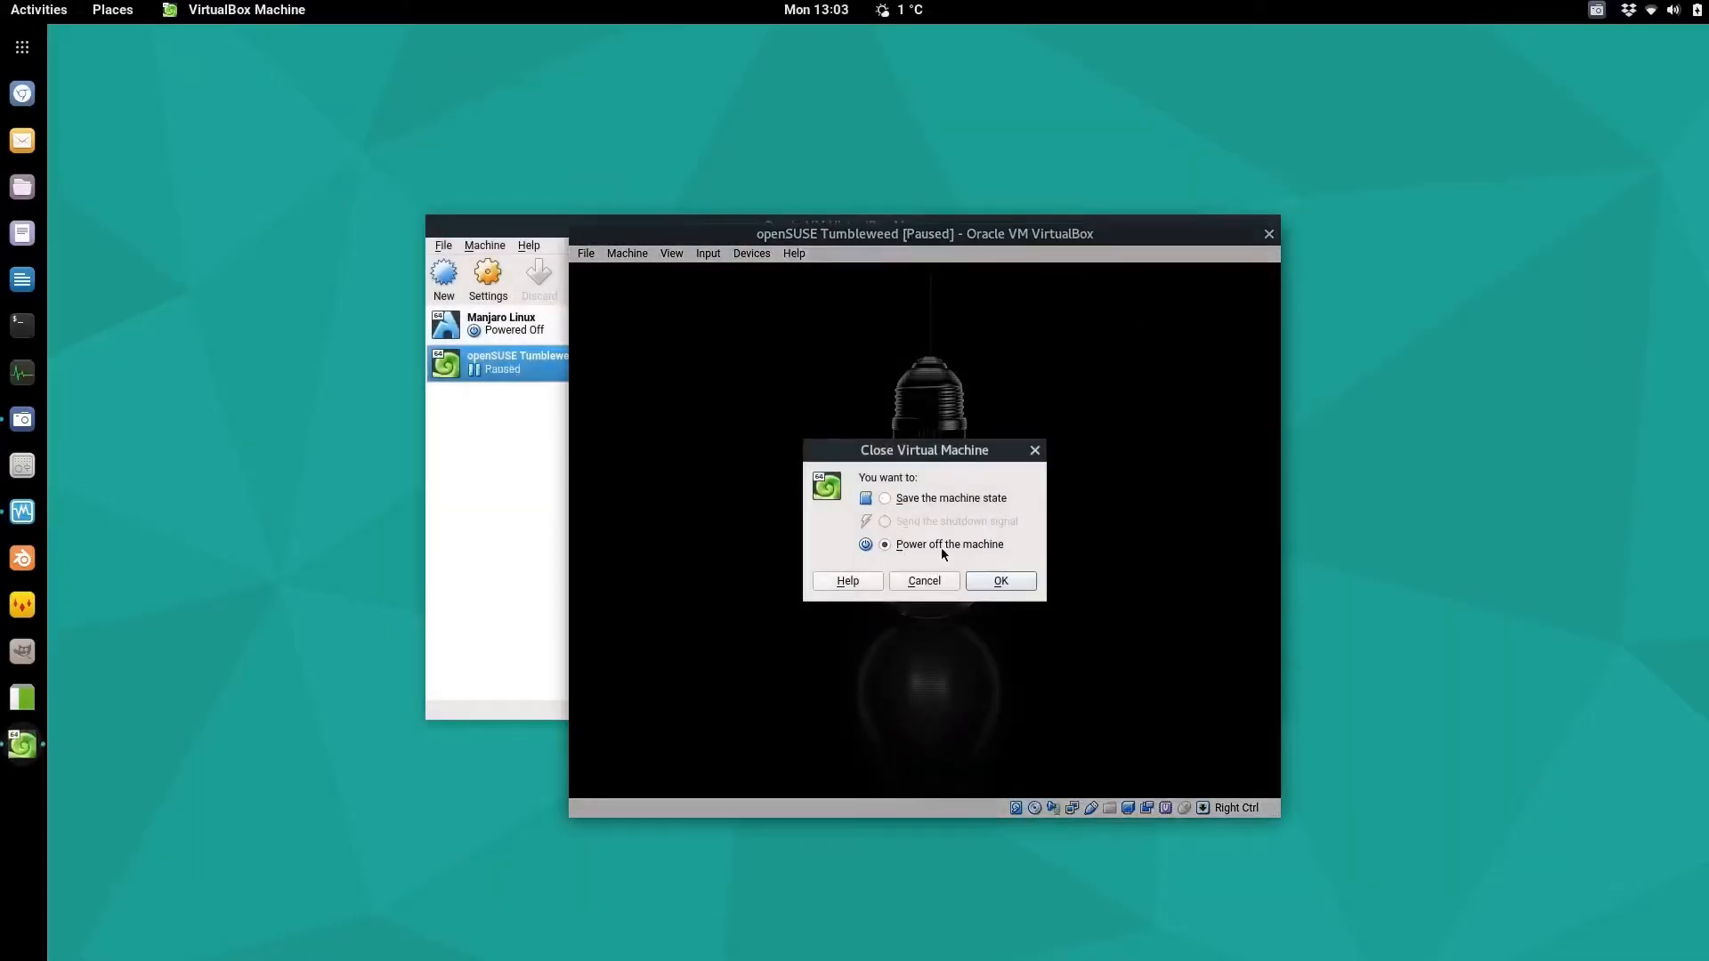
left_click(1010, 581)
- Review the mini toolbar options in the openSUSE Tumbleweed machine's user interface settings and accept the settings
left_click(481, 294)
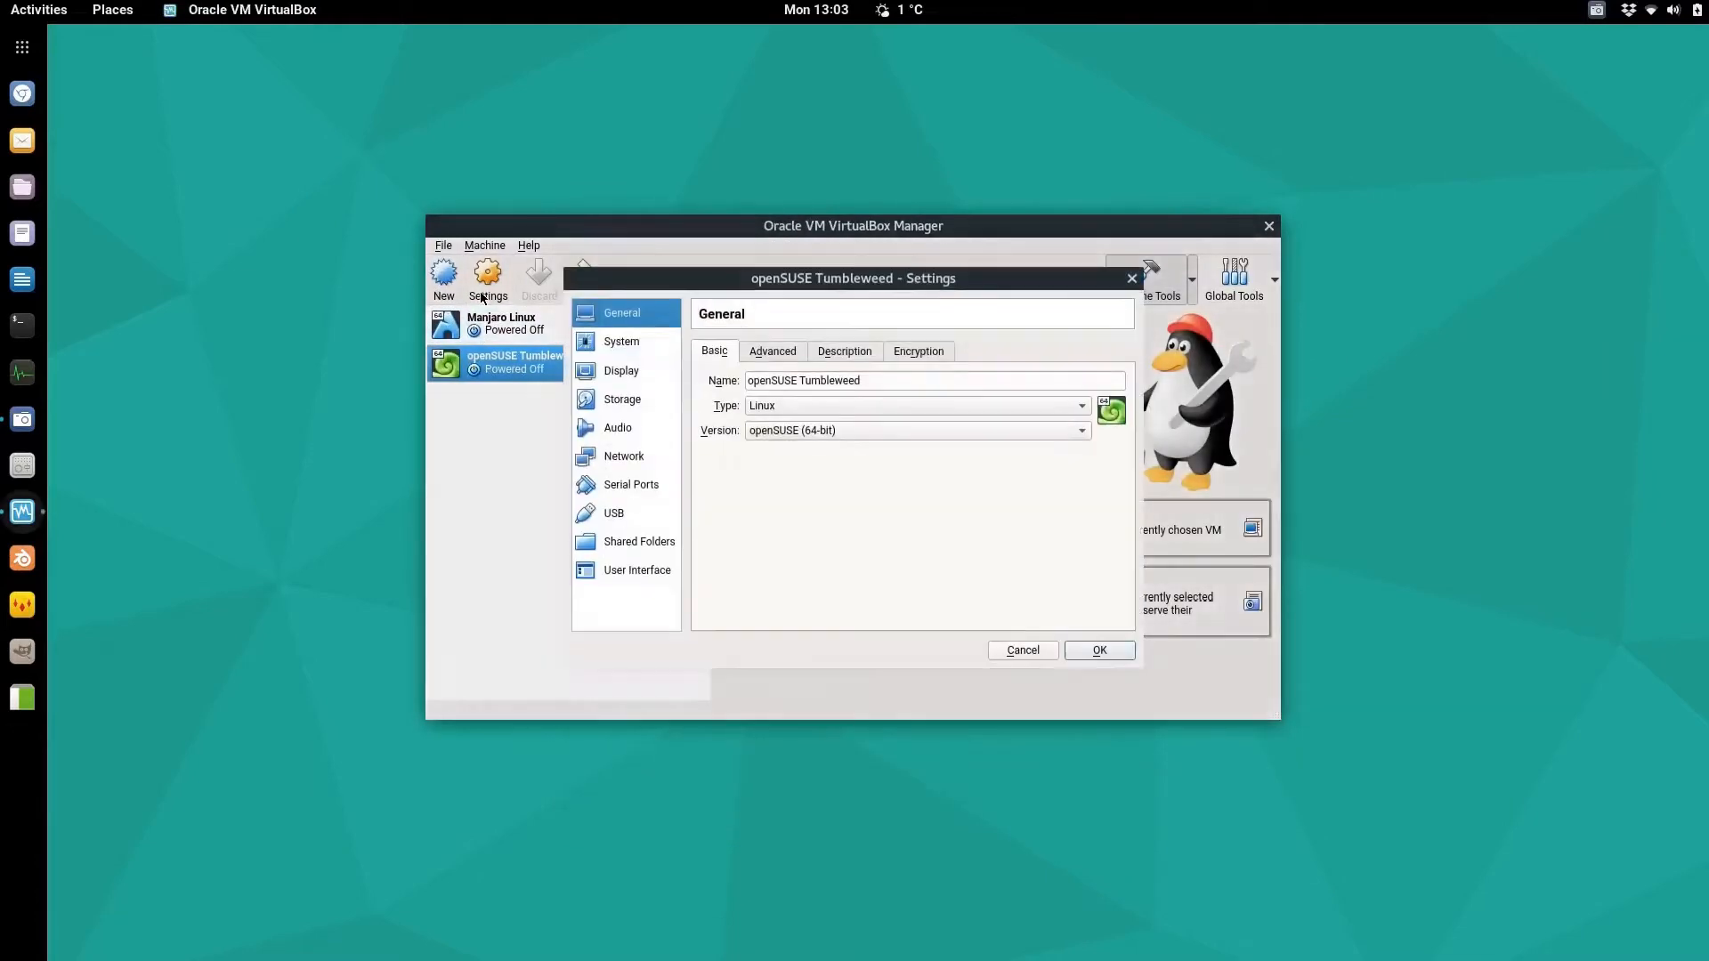
left_click(643, 570)
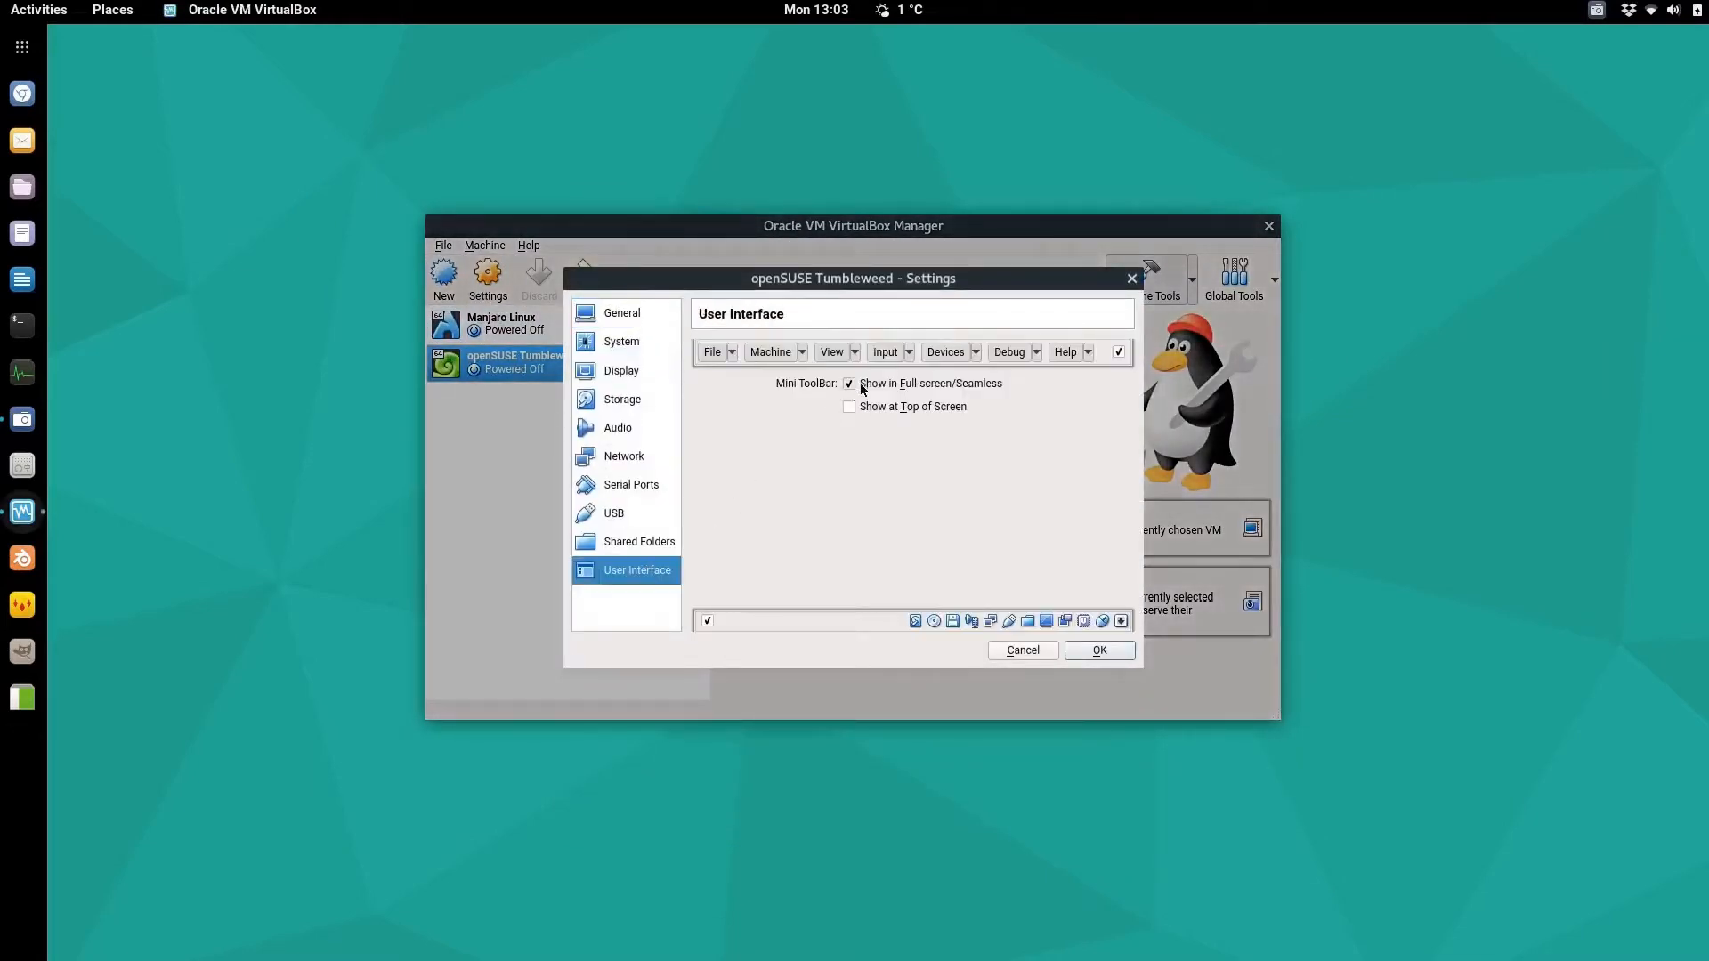
left_click(1099, 650)
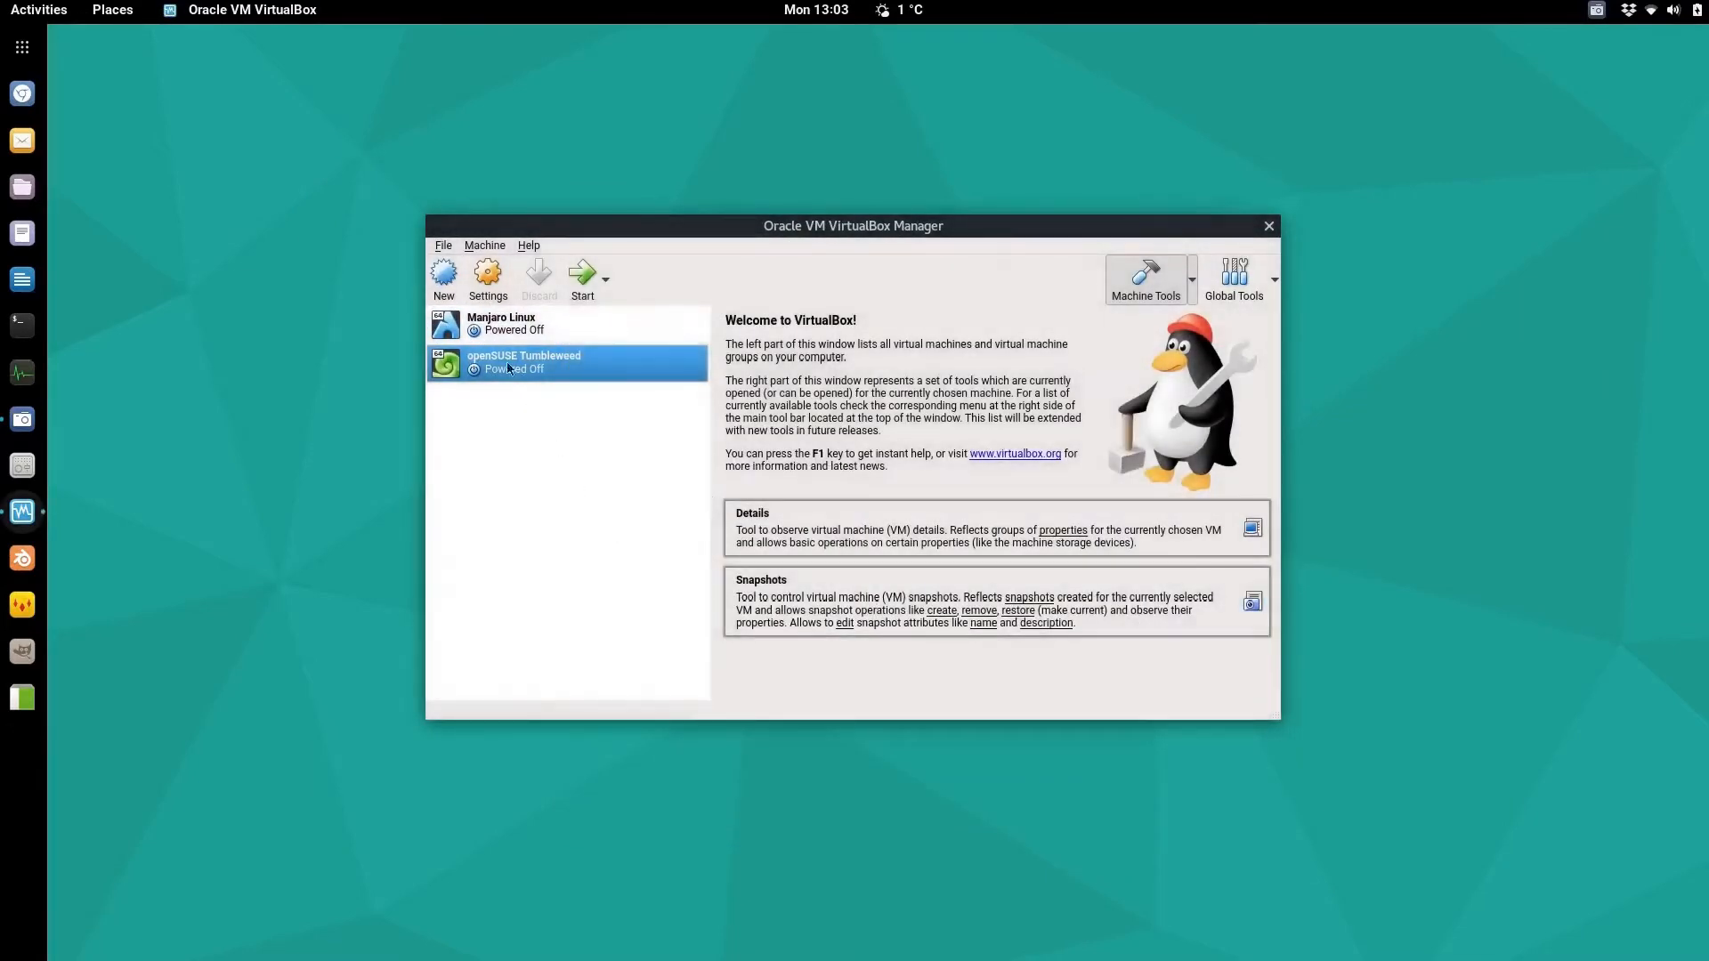
- Start the openSUSE Tumbleweed machine, boot it into Installation, and continue past the English (US) language and license agreement page
left_click(580, 283)
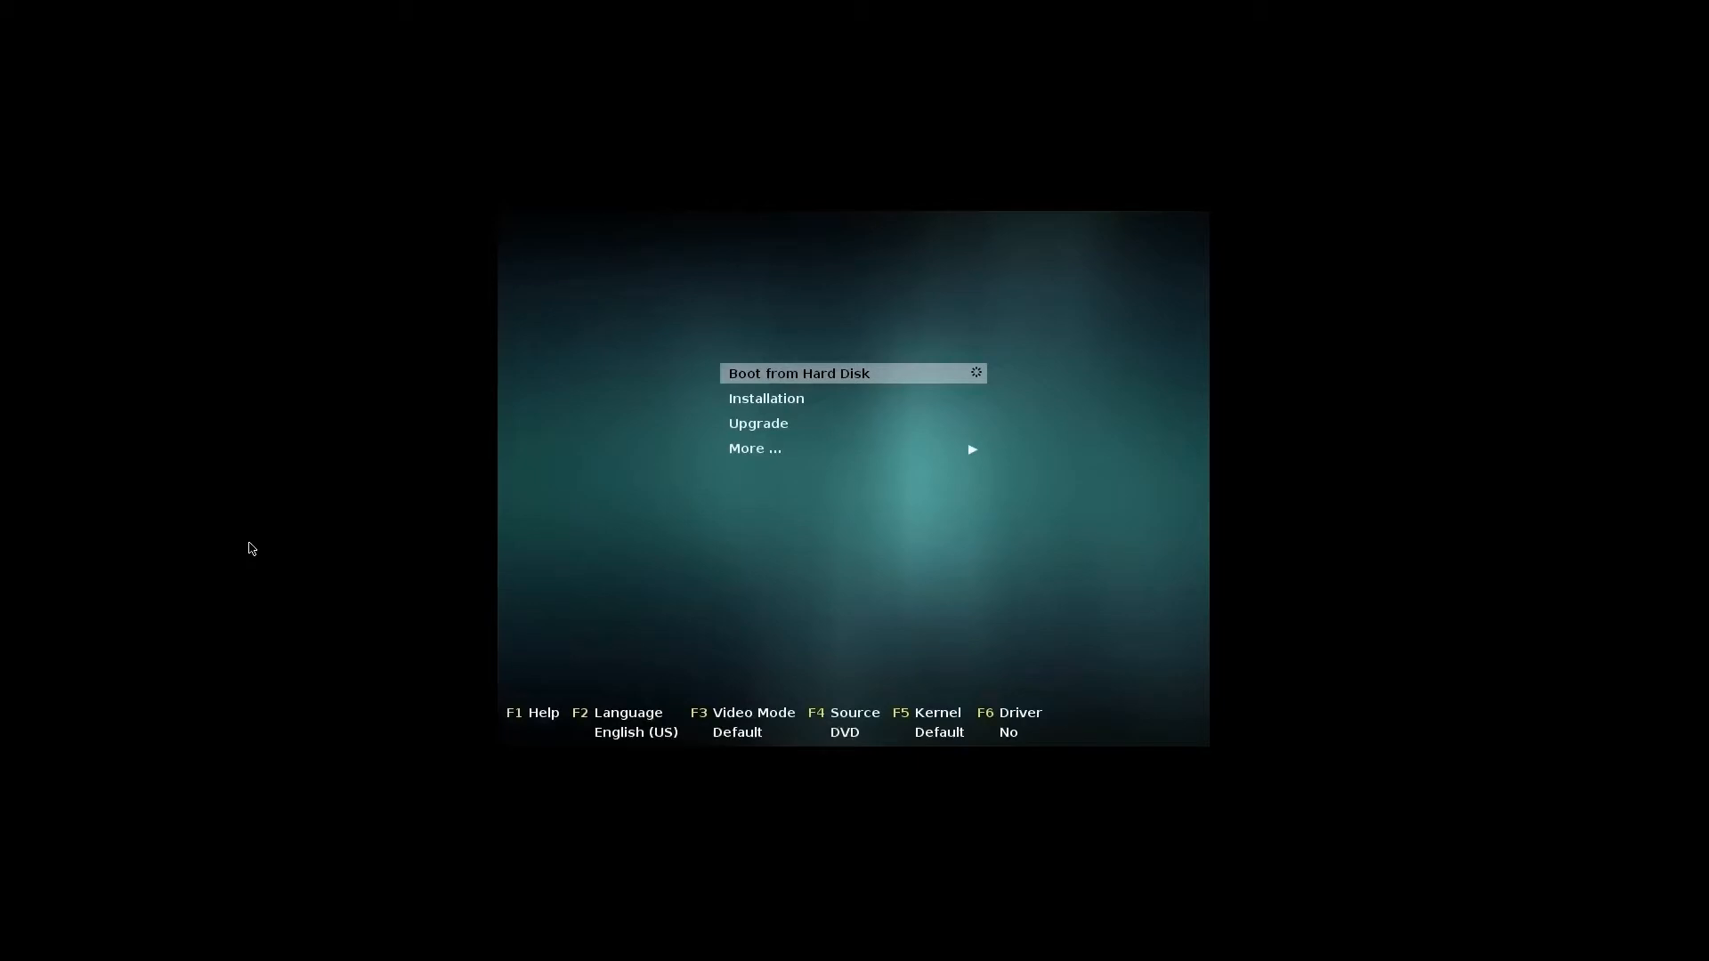
key("Down")
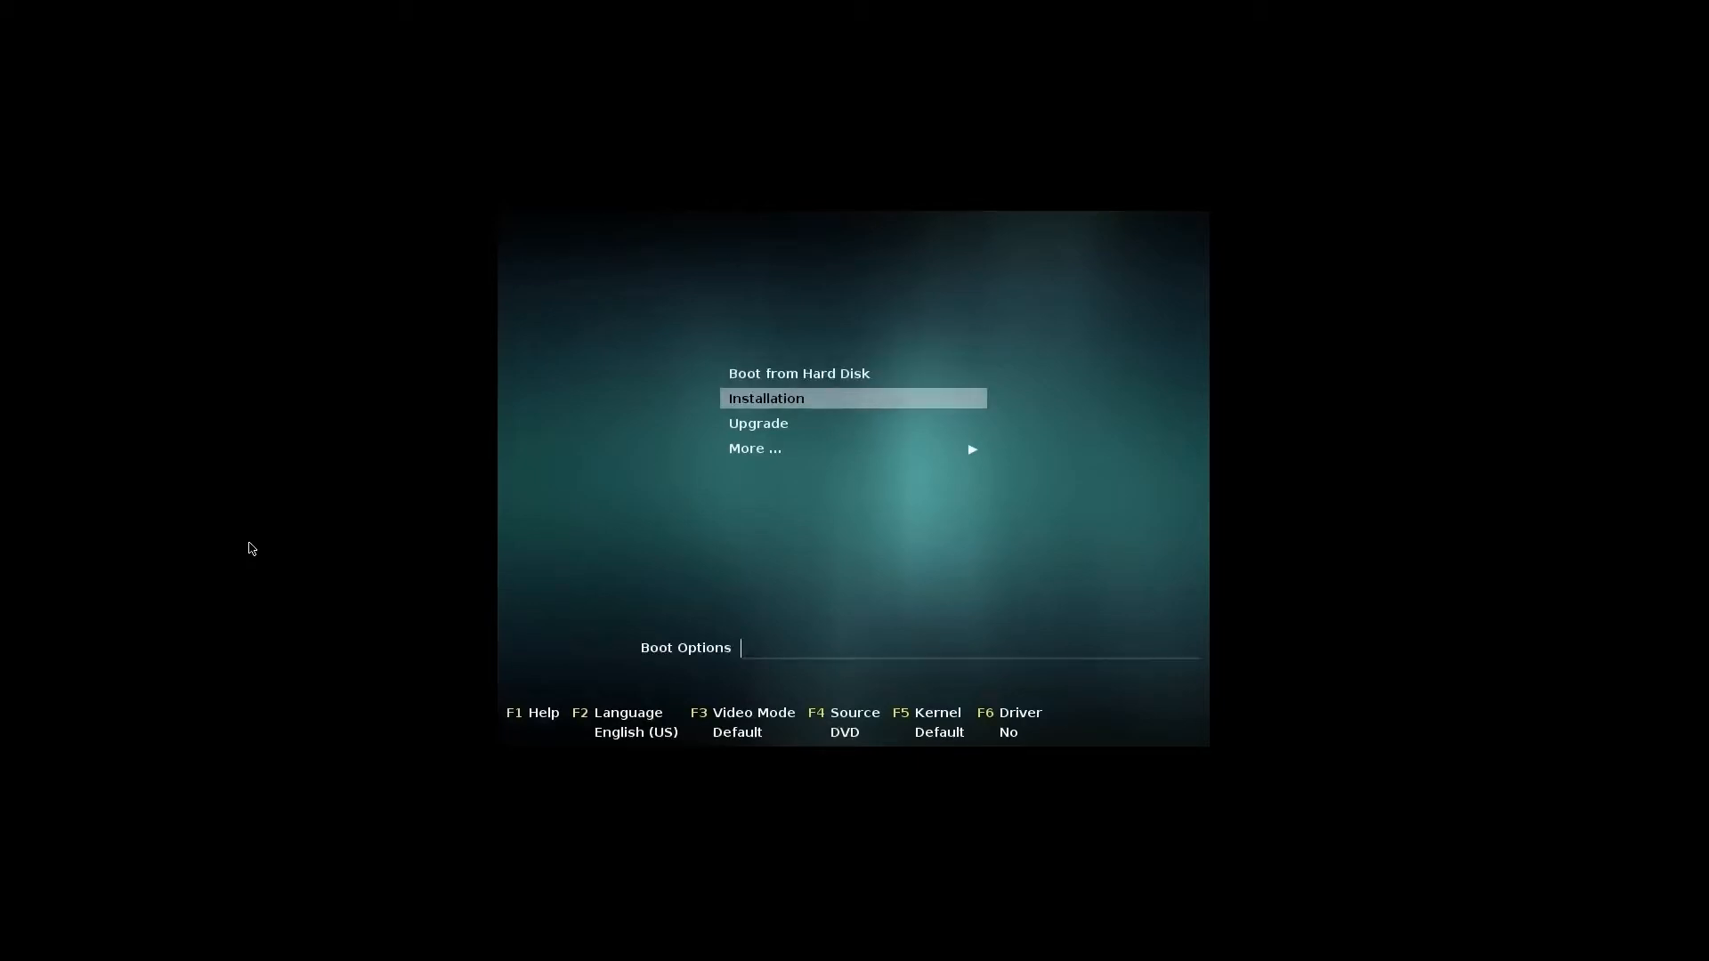
key("Return")
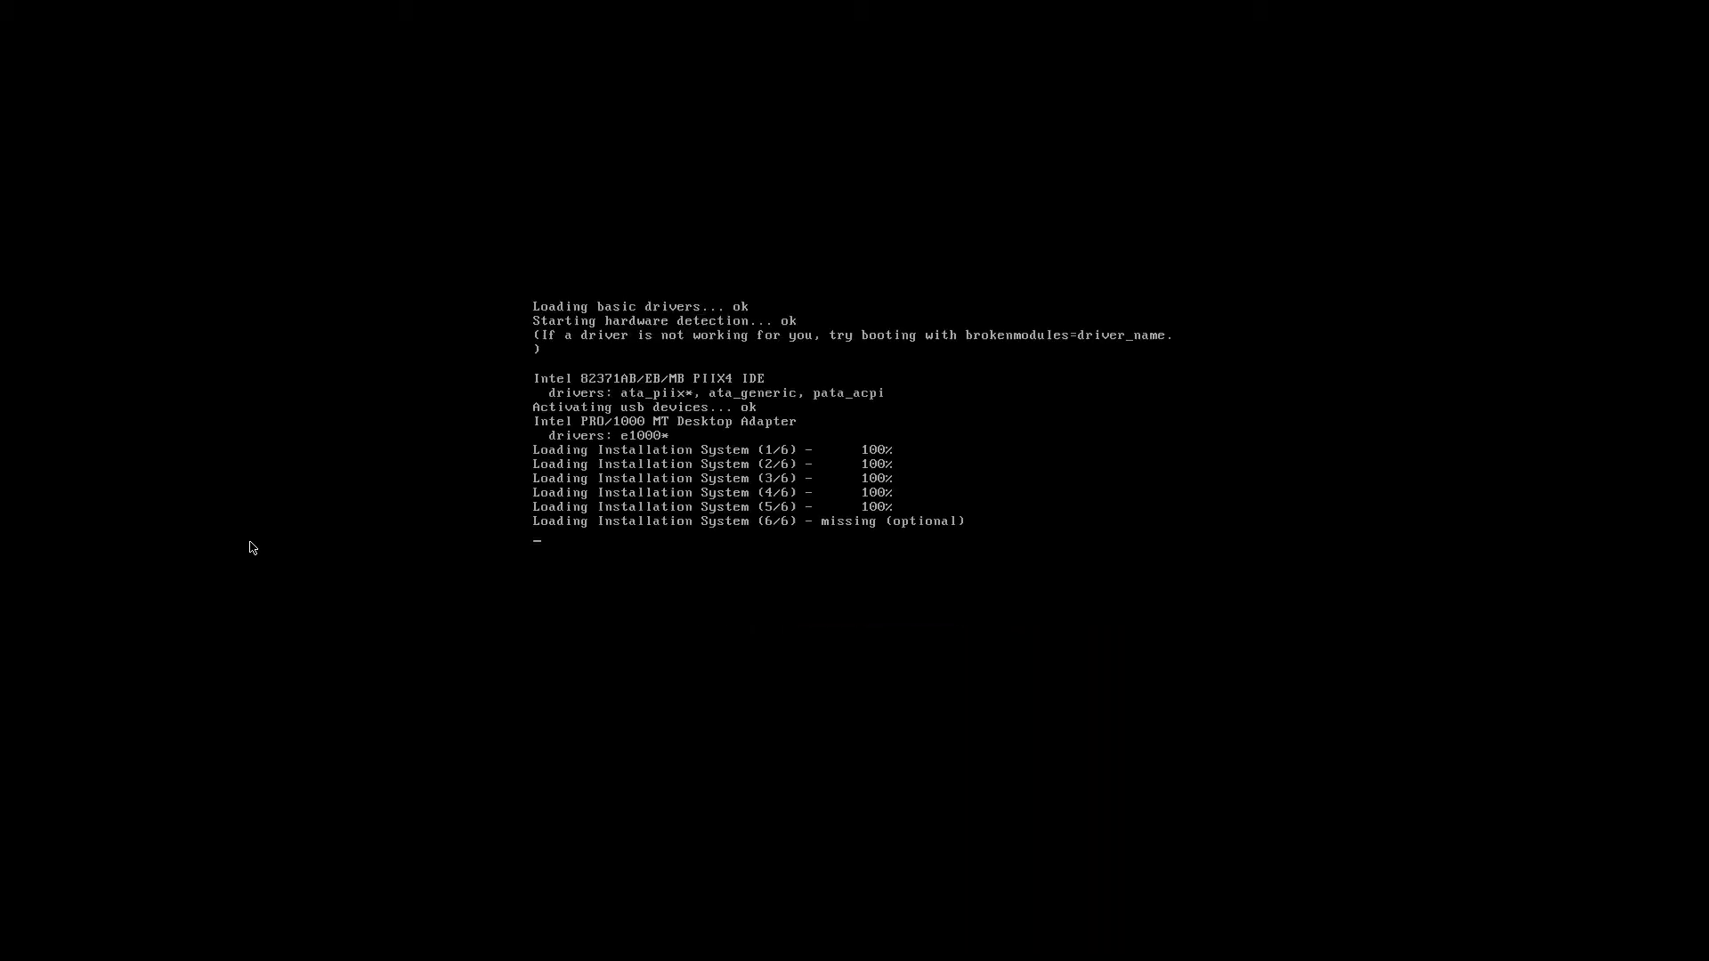
mouse_move(541, 34)
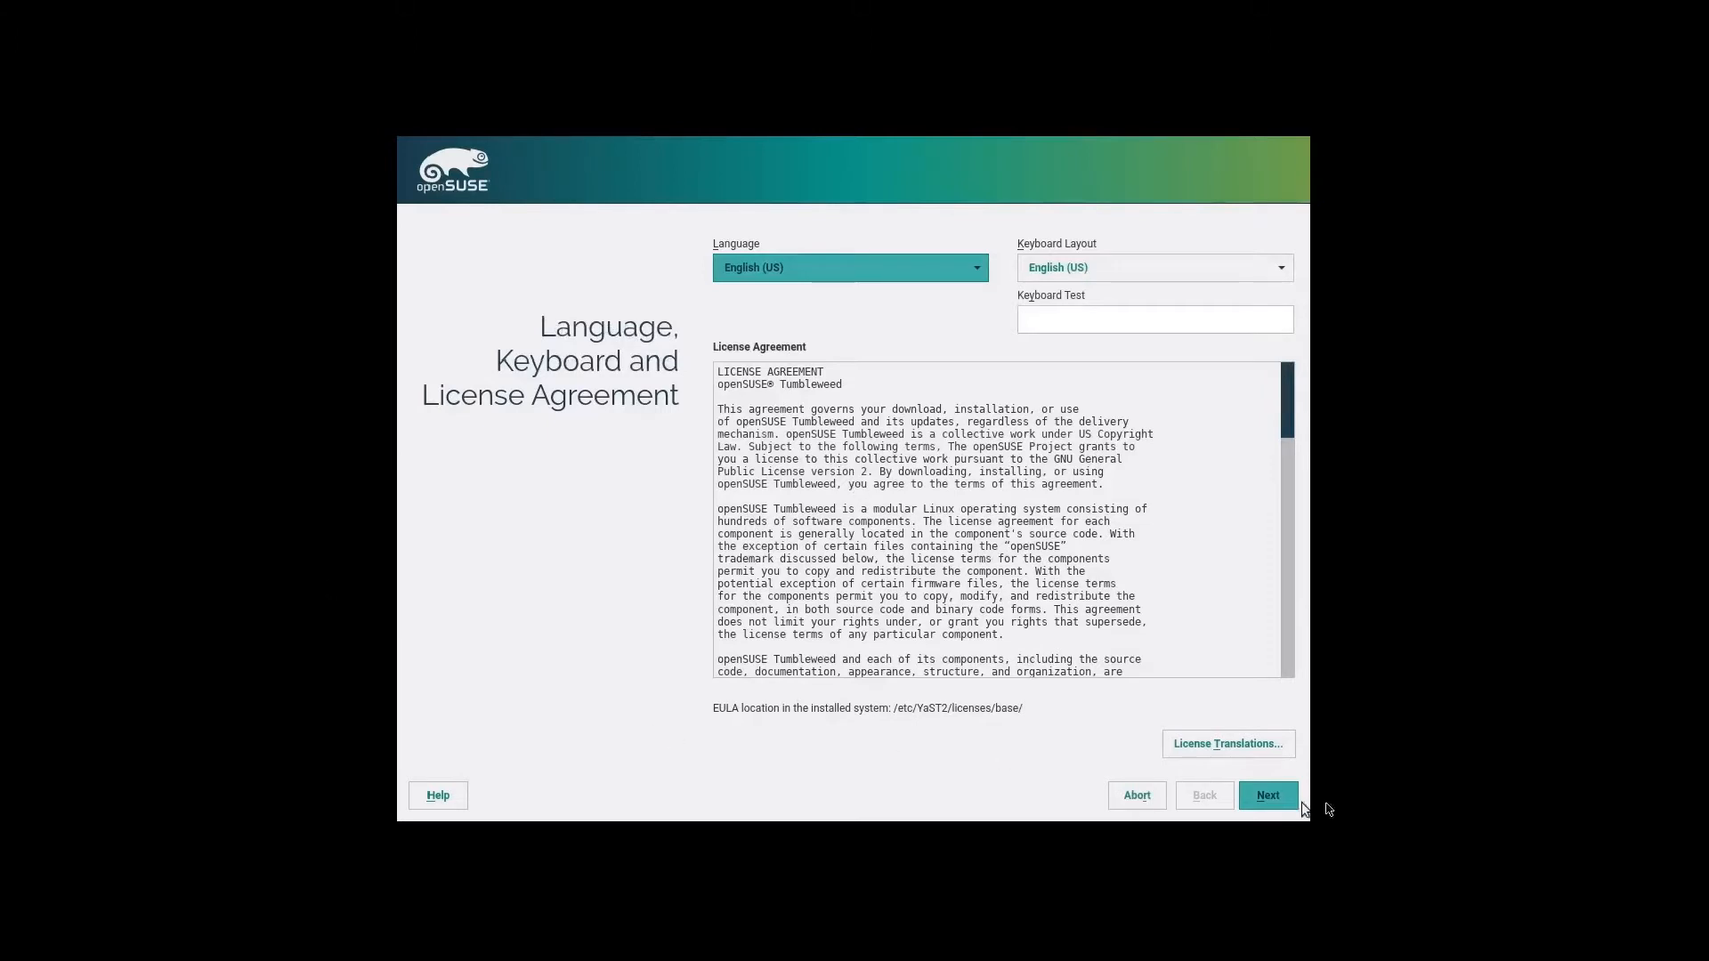
left_click(1273, 796)
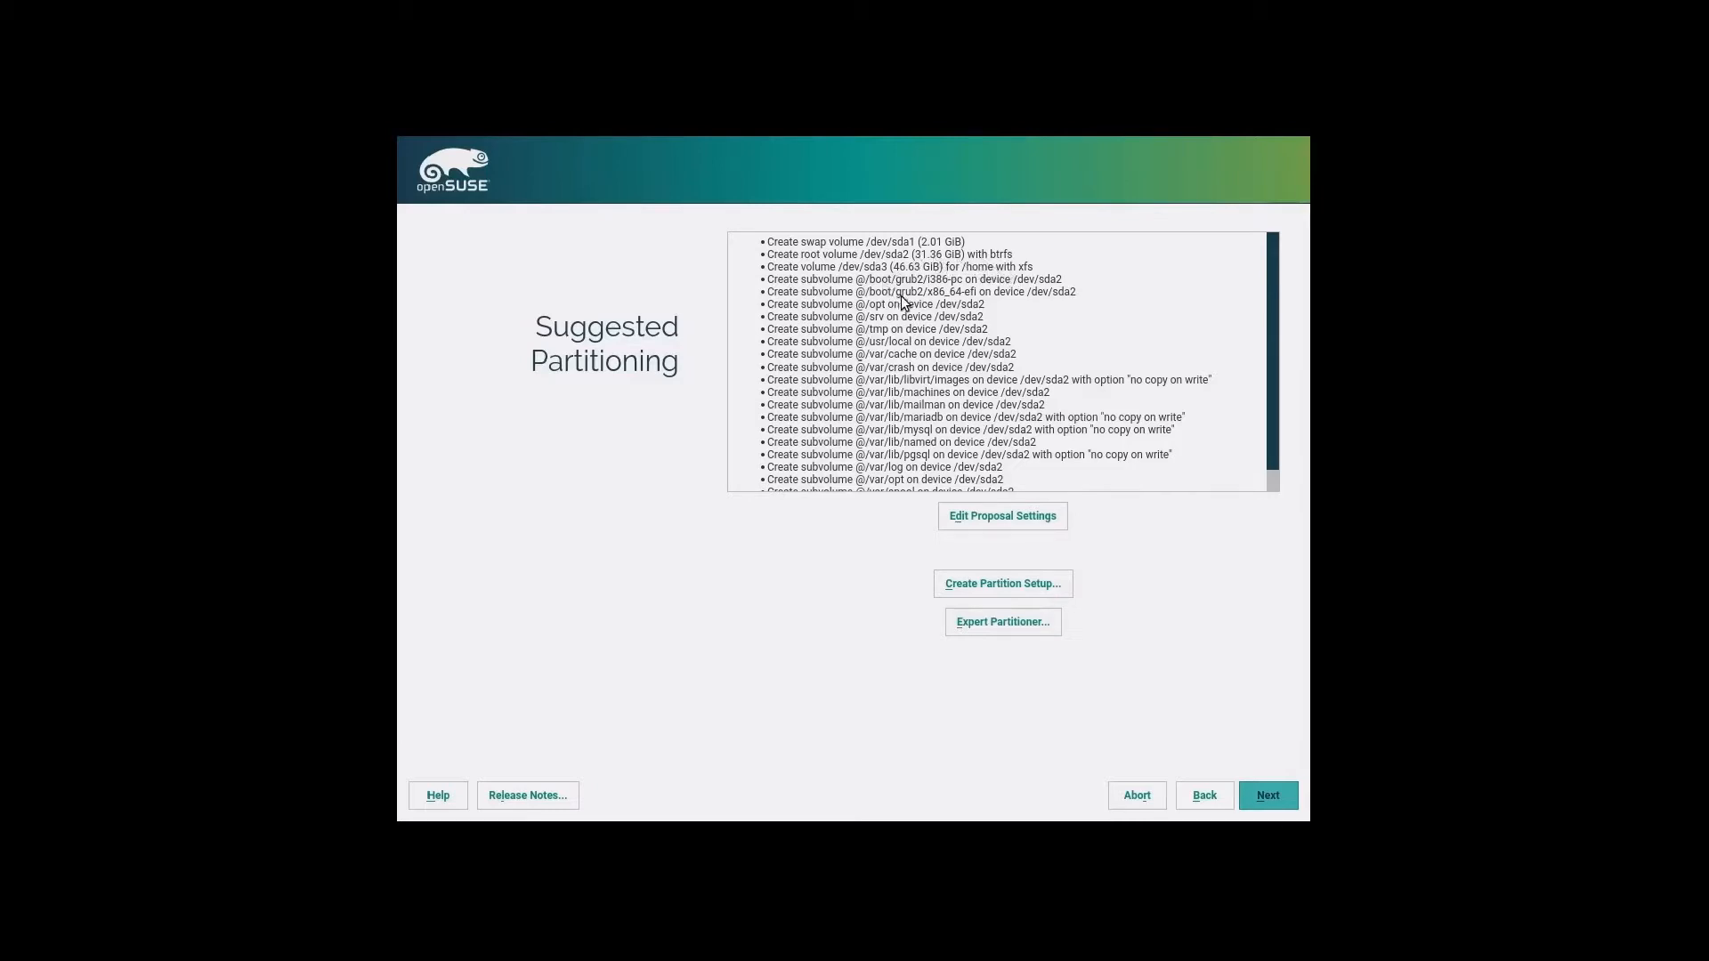
- Set the file systems of both the root partition and the separate home partition to Ext4 in the partitioning proposal settings
scroll(929, 311, "down", 1)
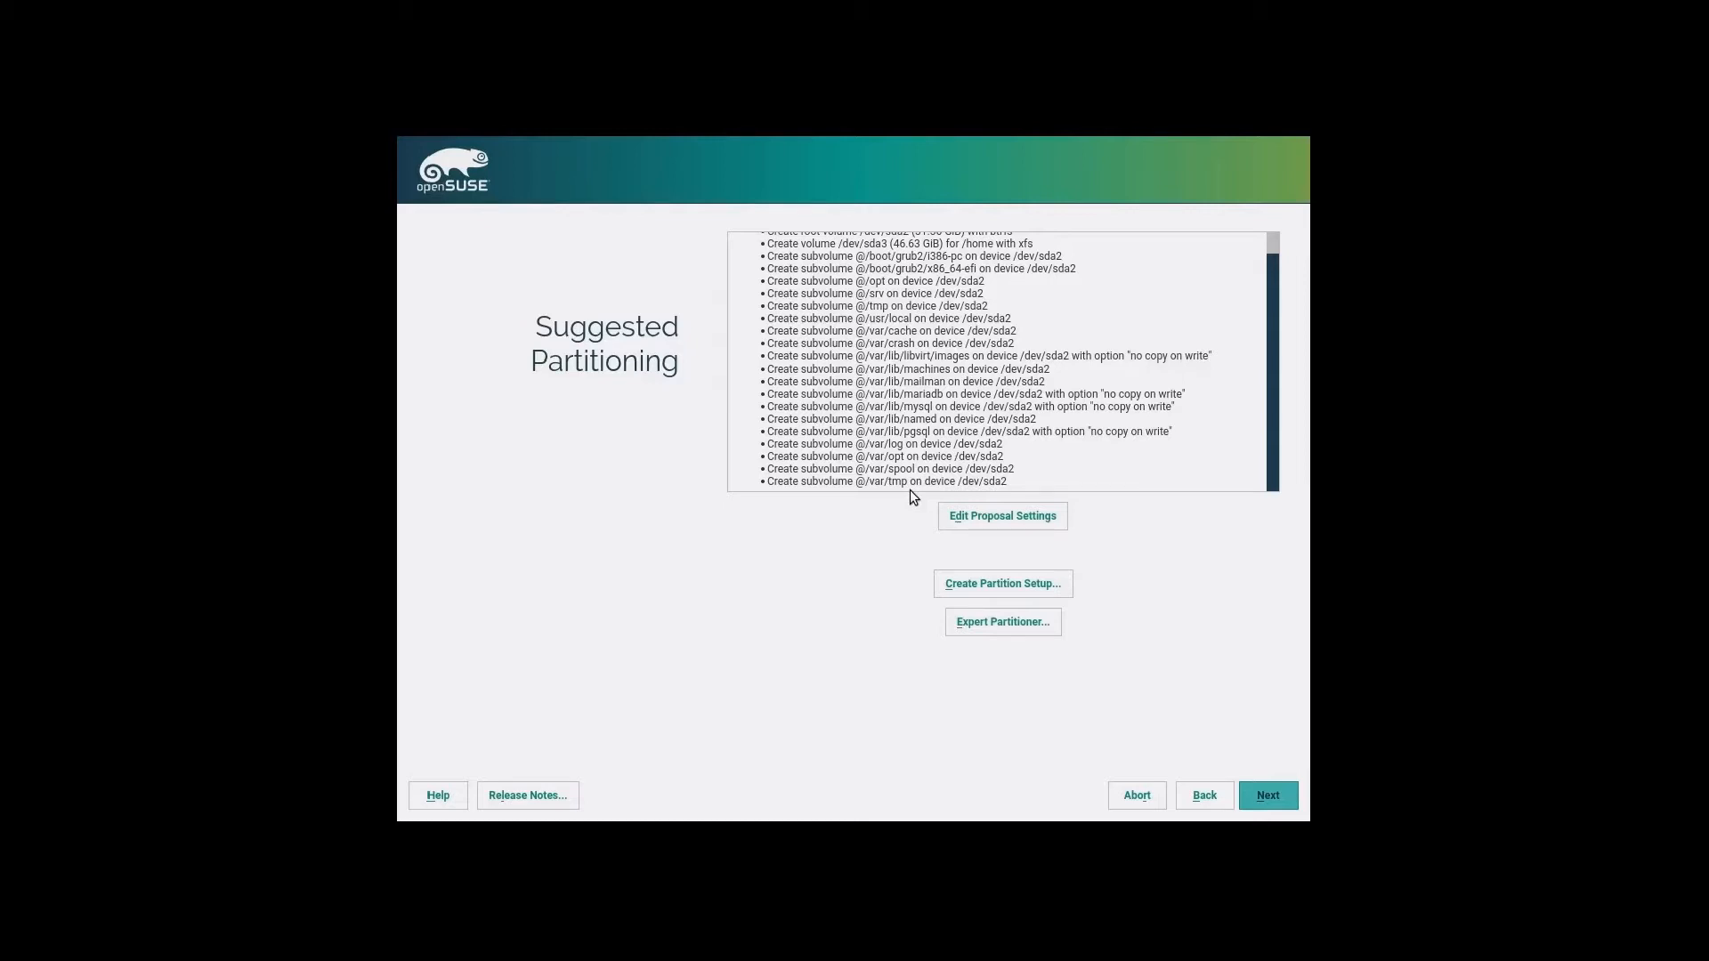
left_click(985, 524)
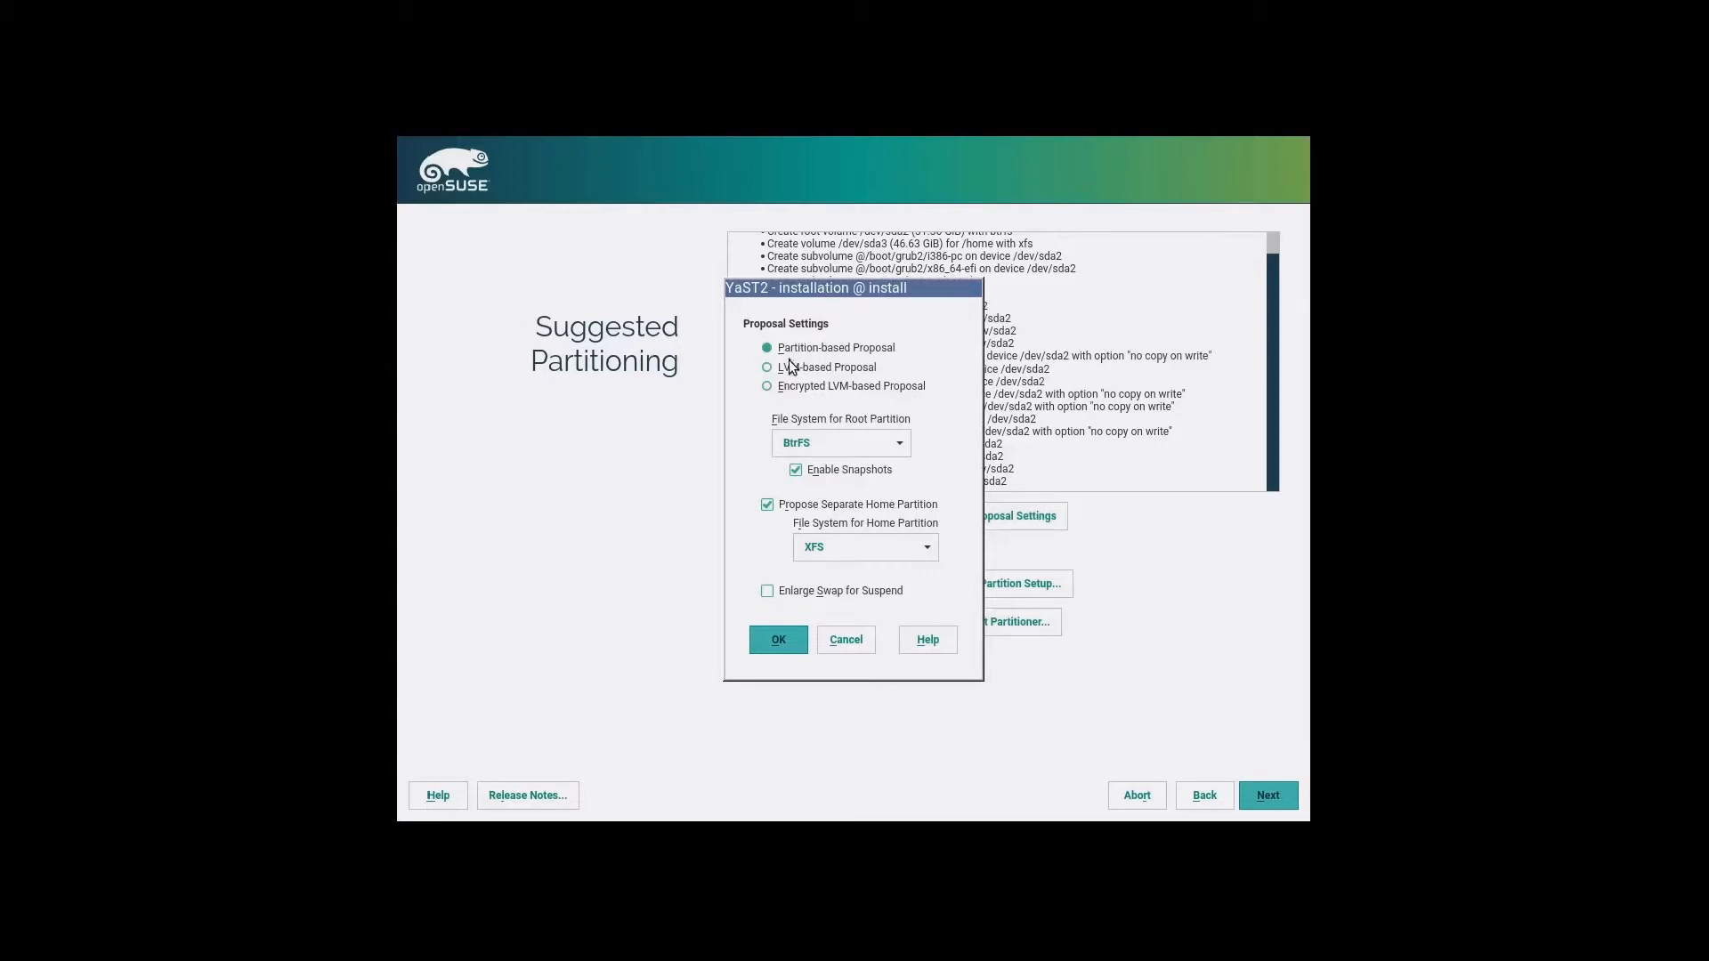
left_click(901, 439)
left_click(885, 463)
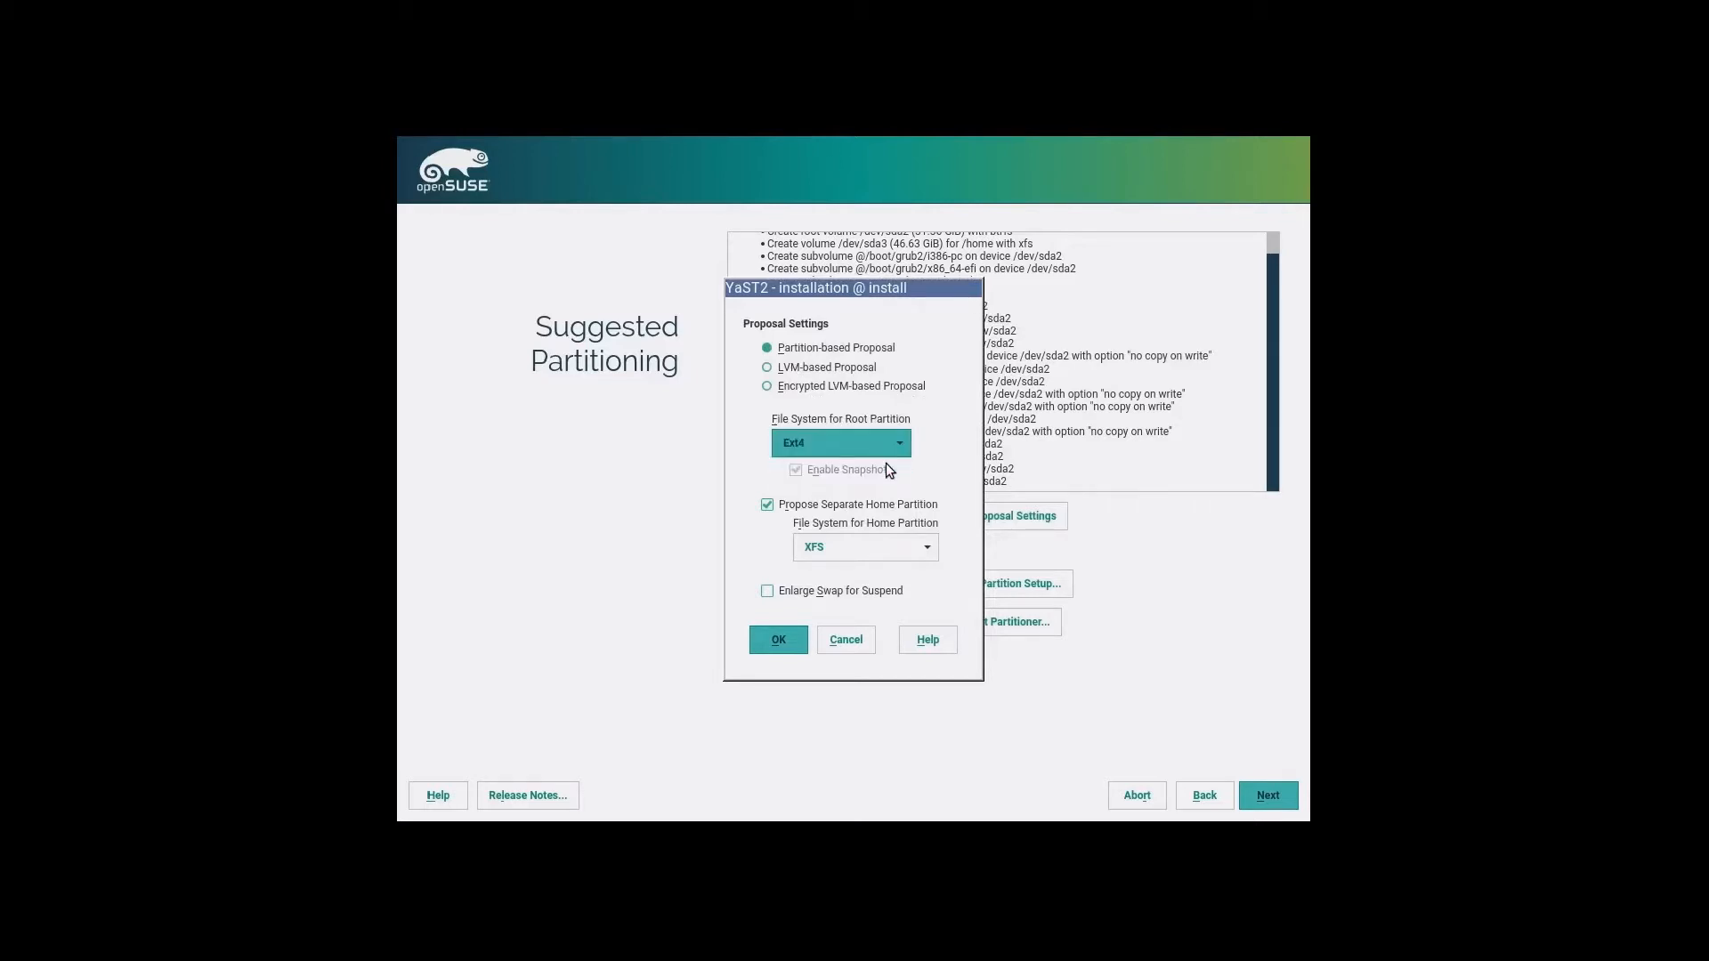
left_click(903, 439)
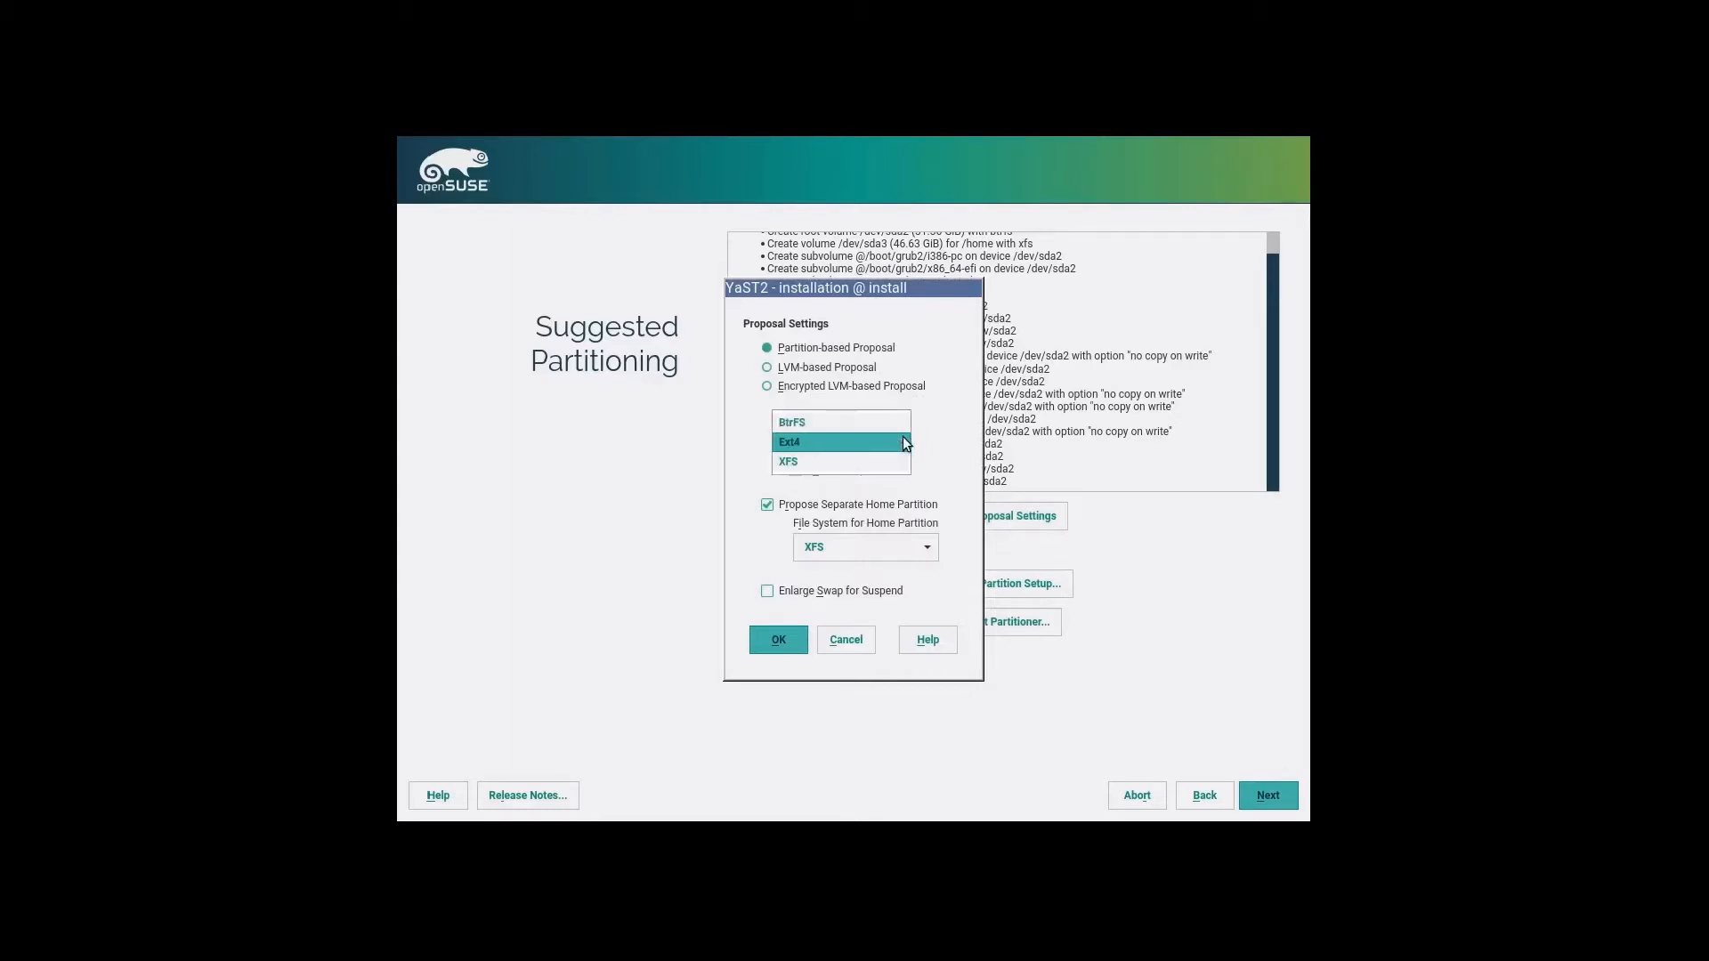
left_click(904, 443)
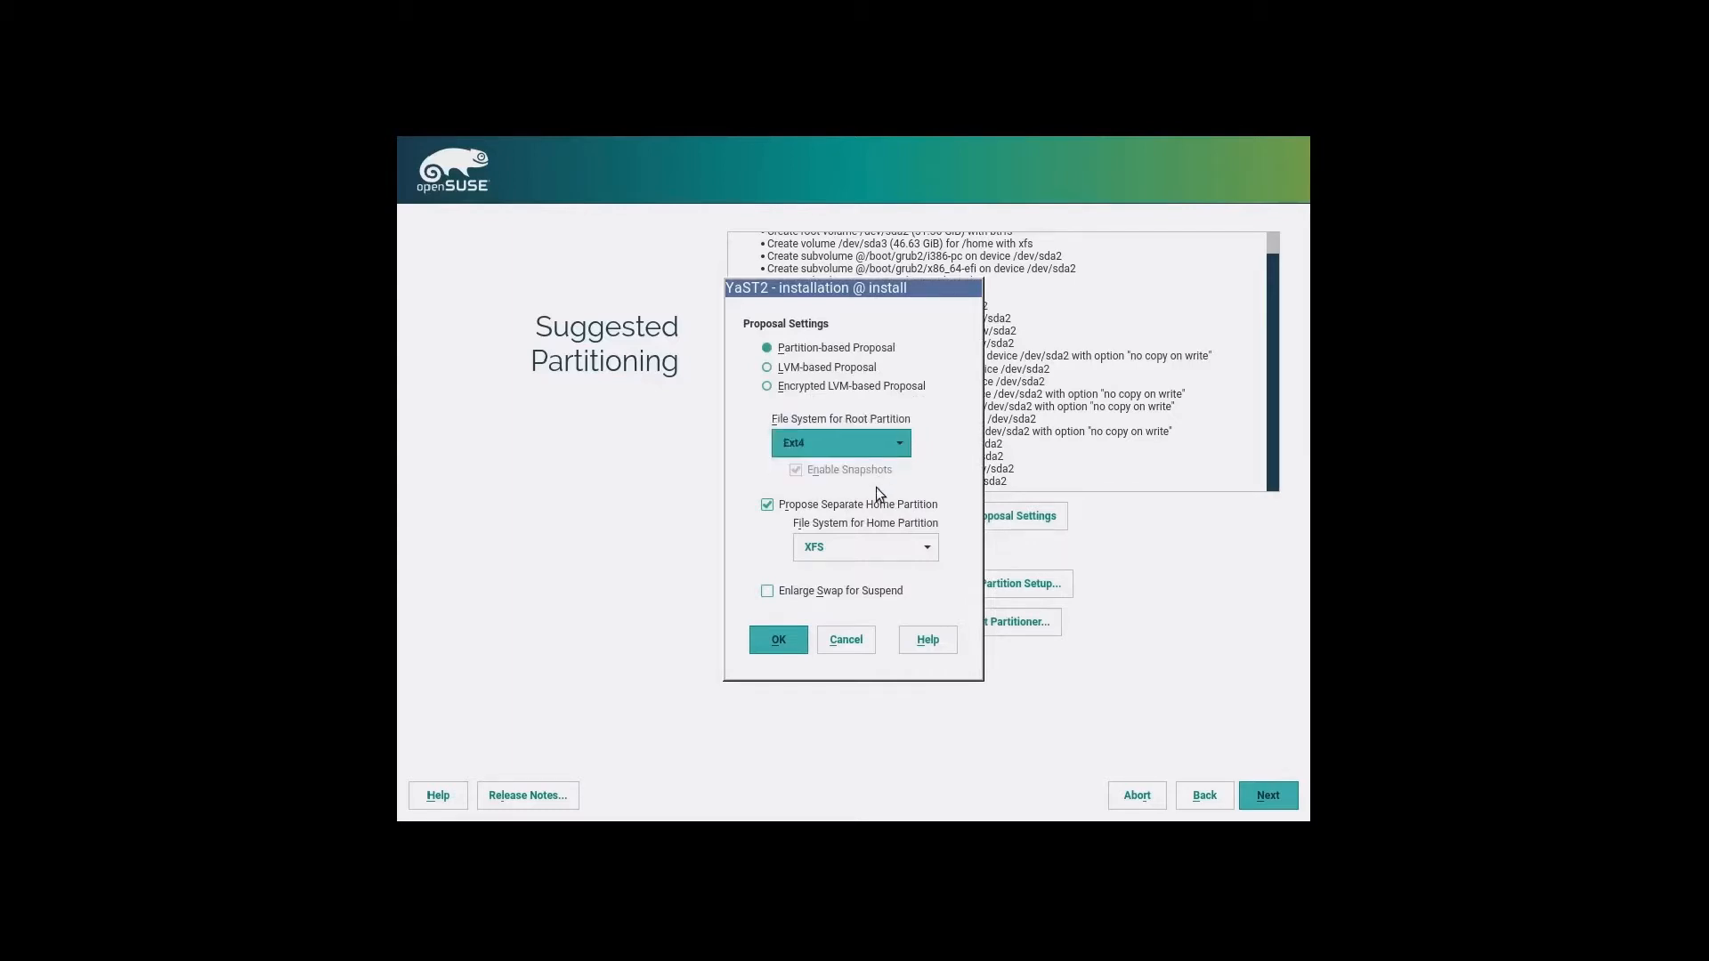
left_click(887, 560)
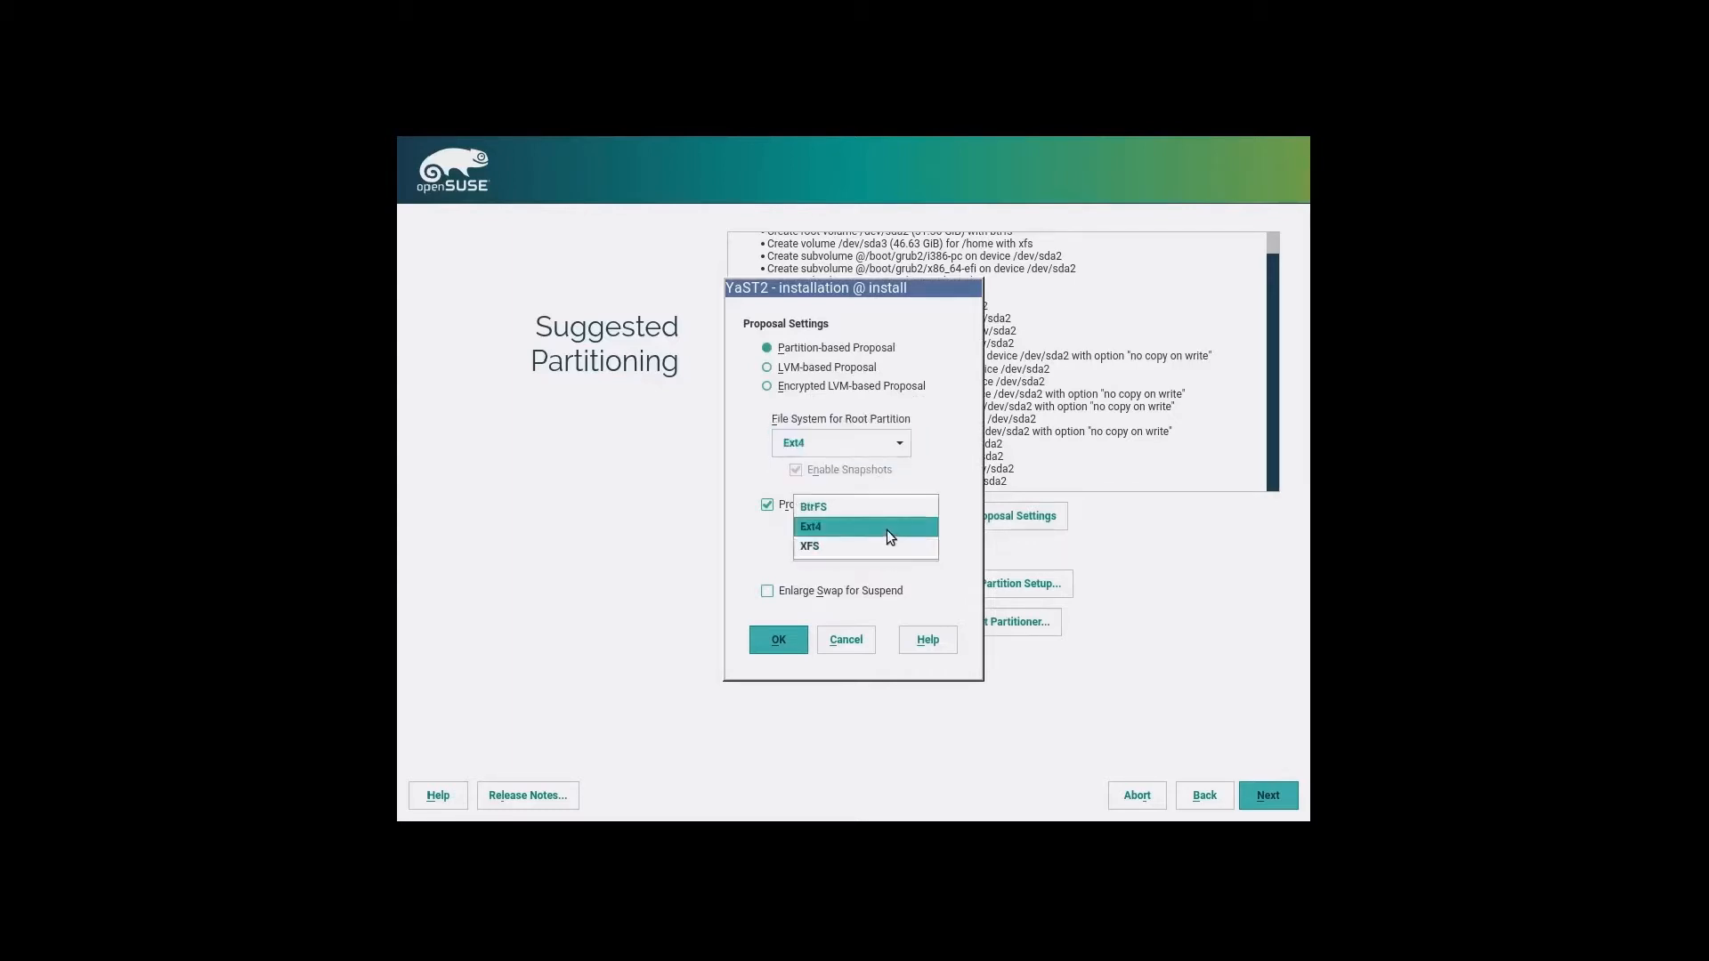
left_click(886, 530)
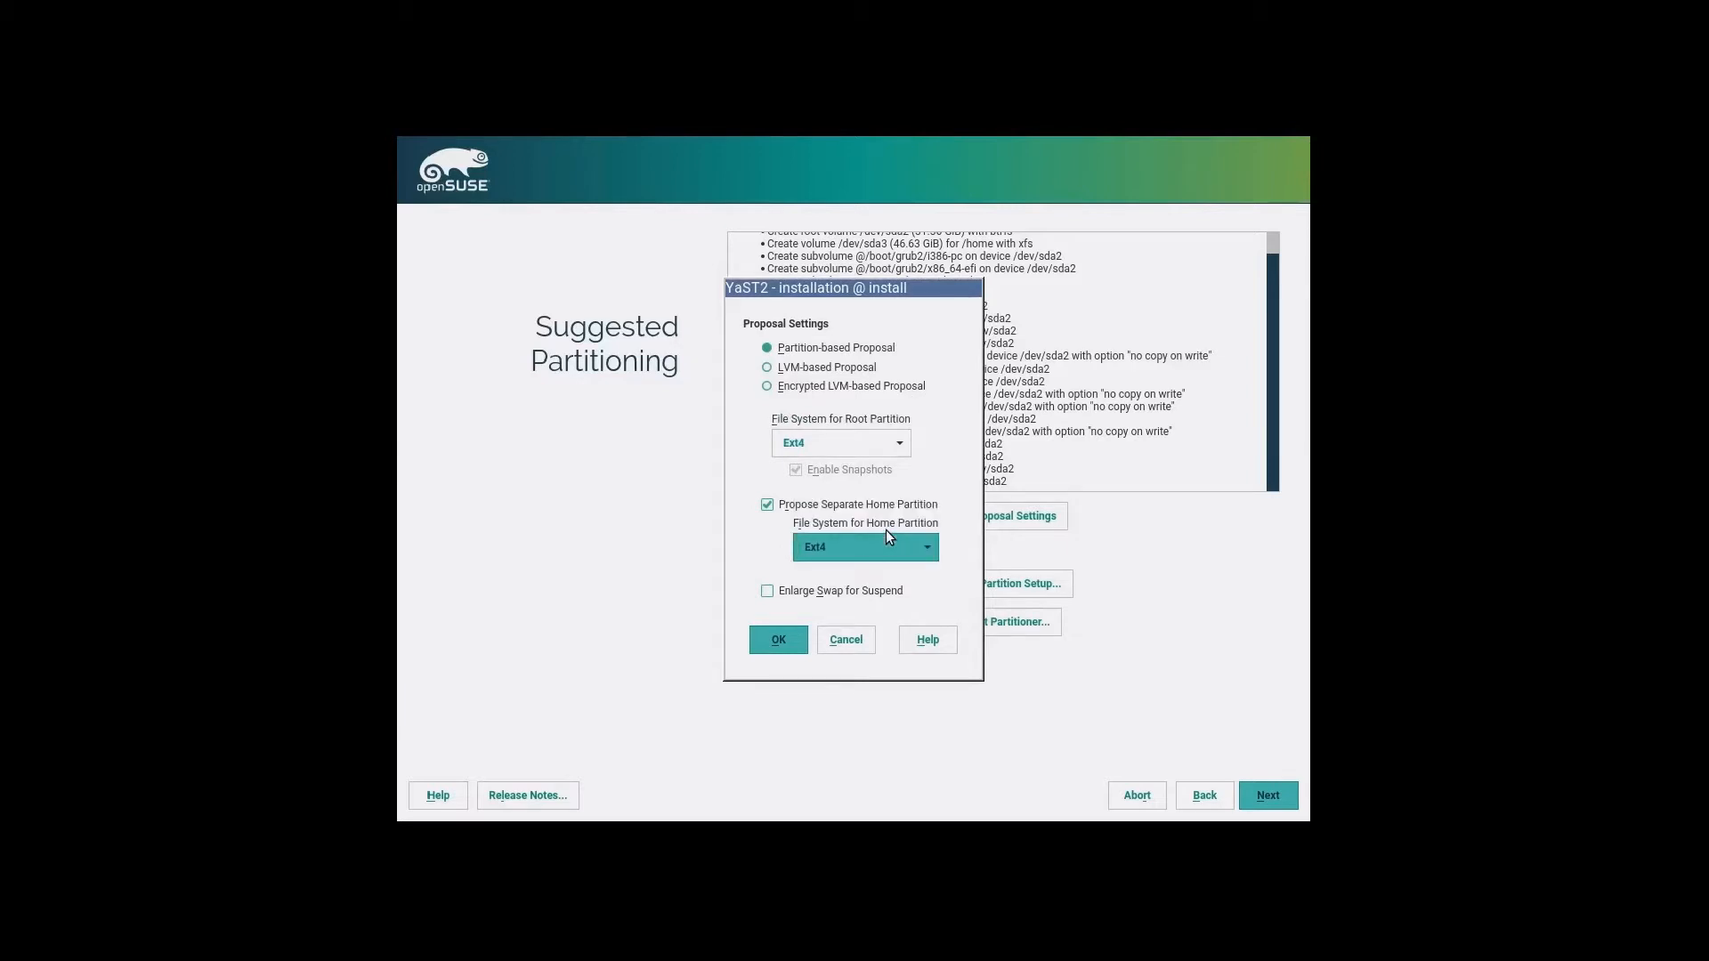
left_click(778, 640)
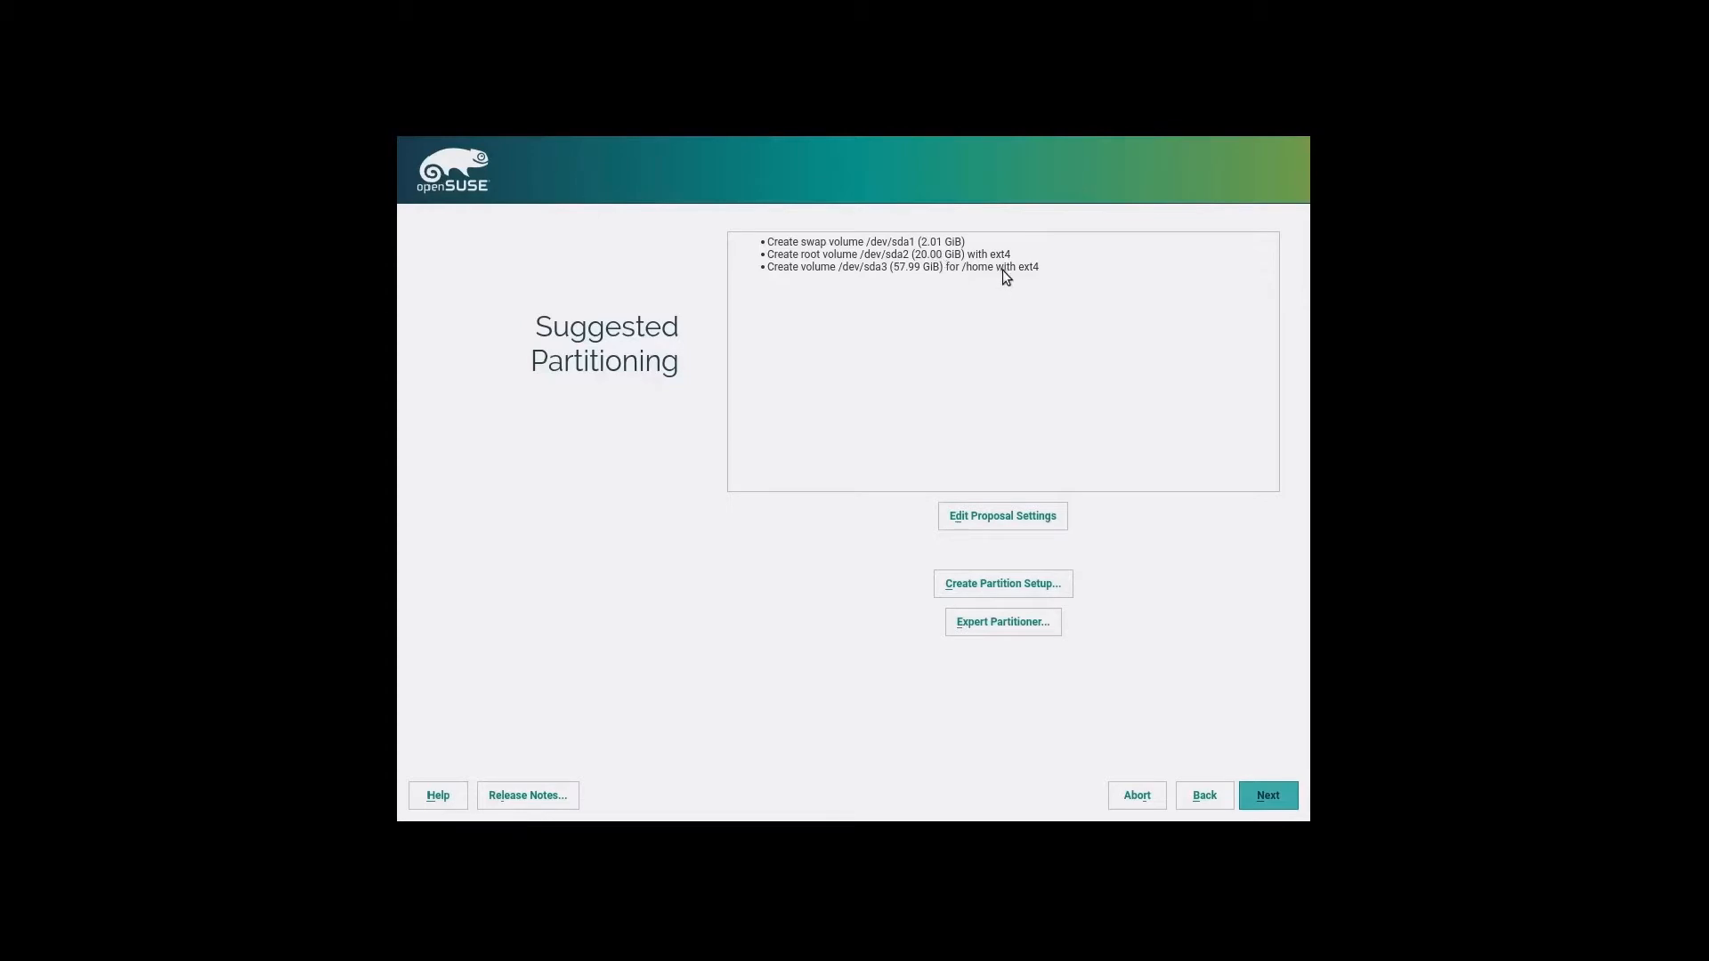
- Remove the separate home partition from the partitioning proposal
left_click(998, 513)
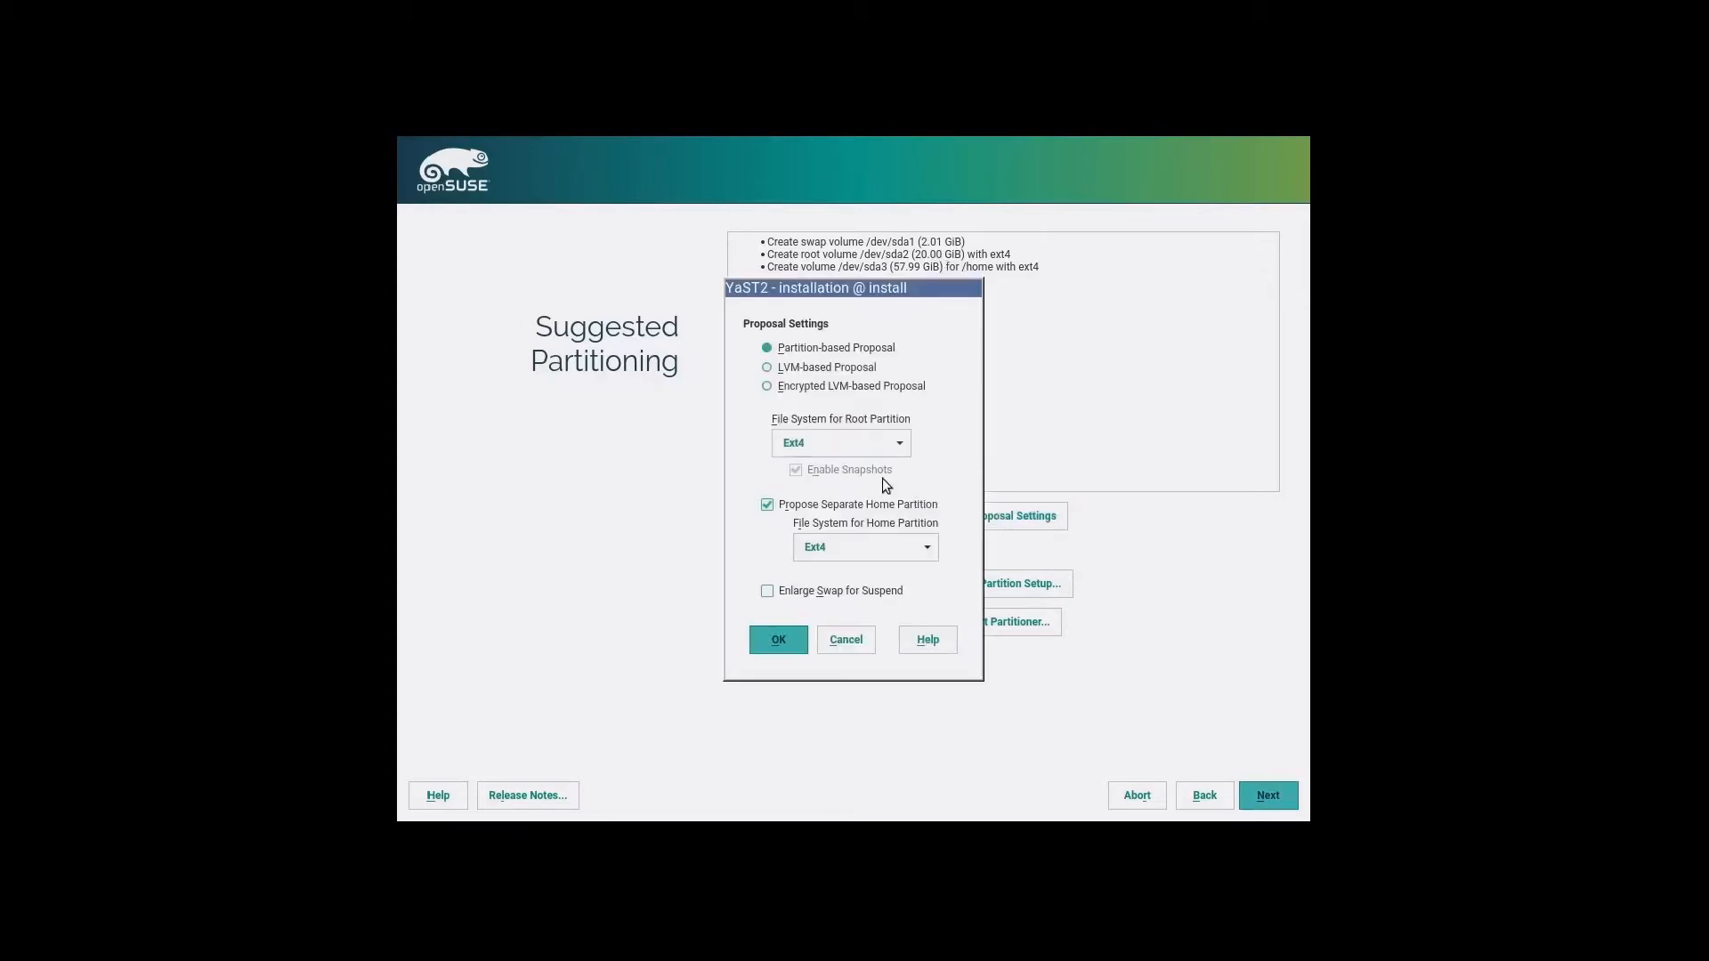
left_click(842, 503)
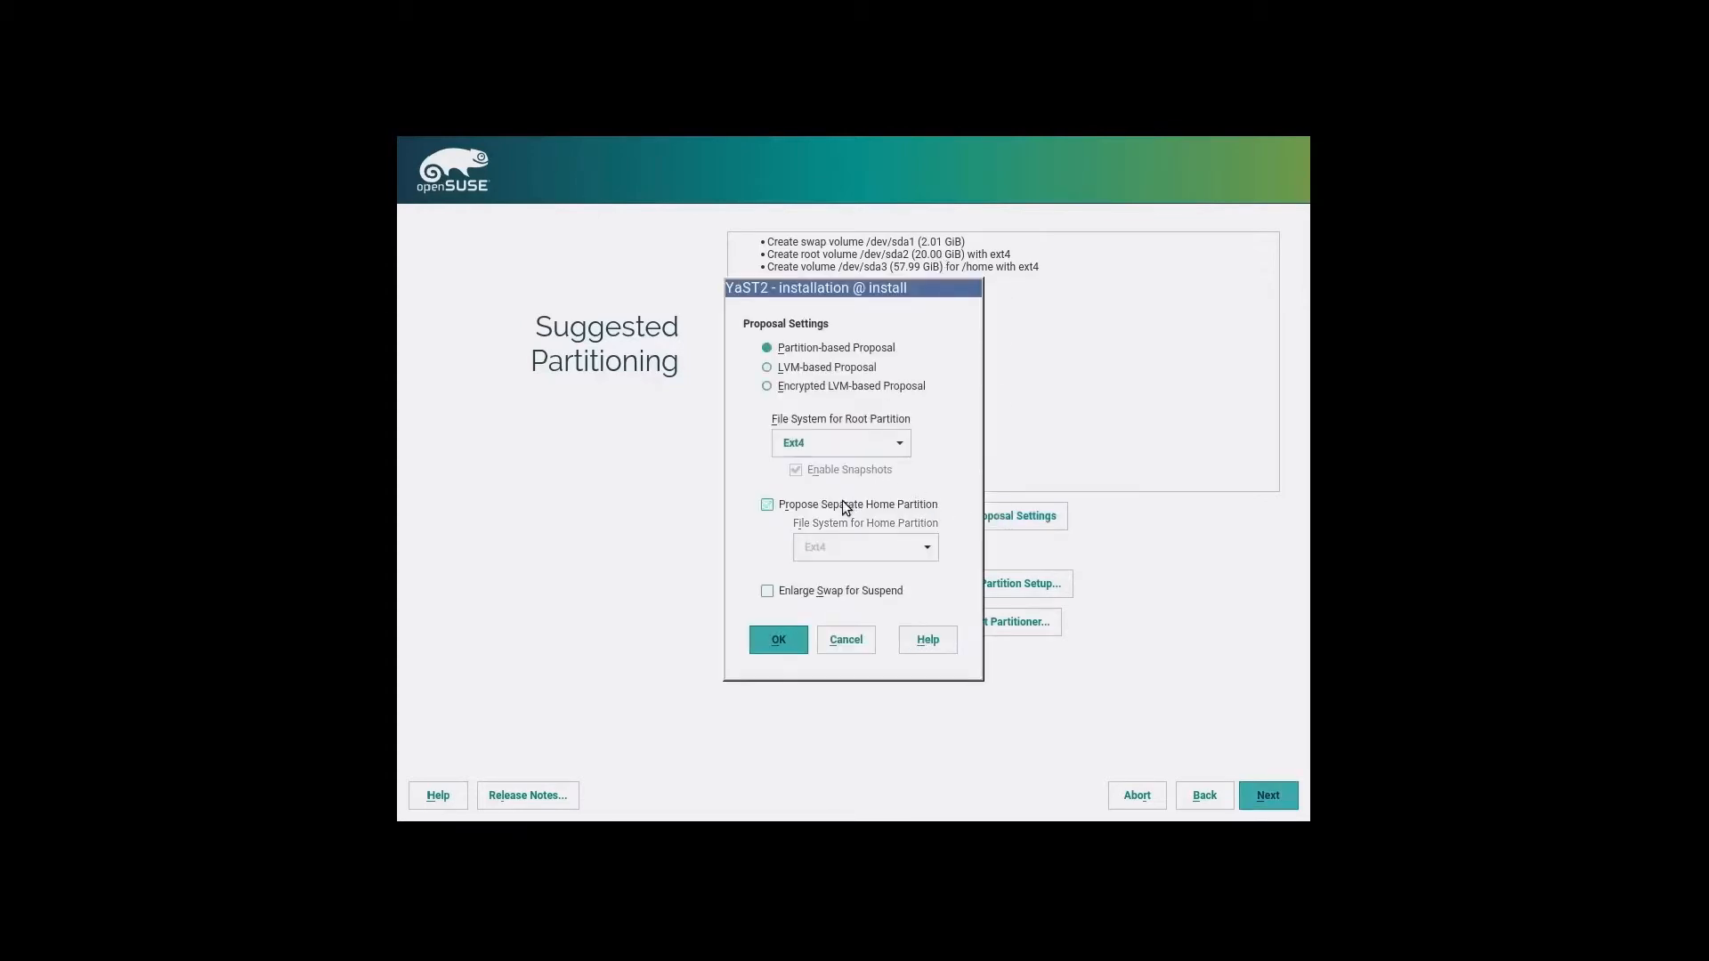
left_click(778, 641)
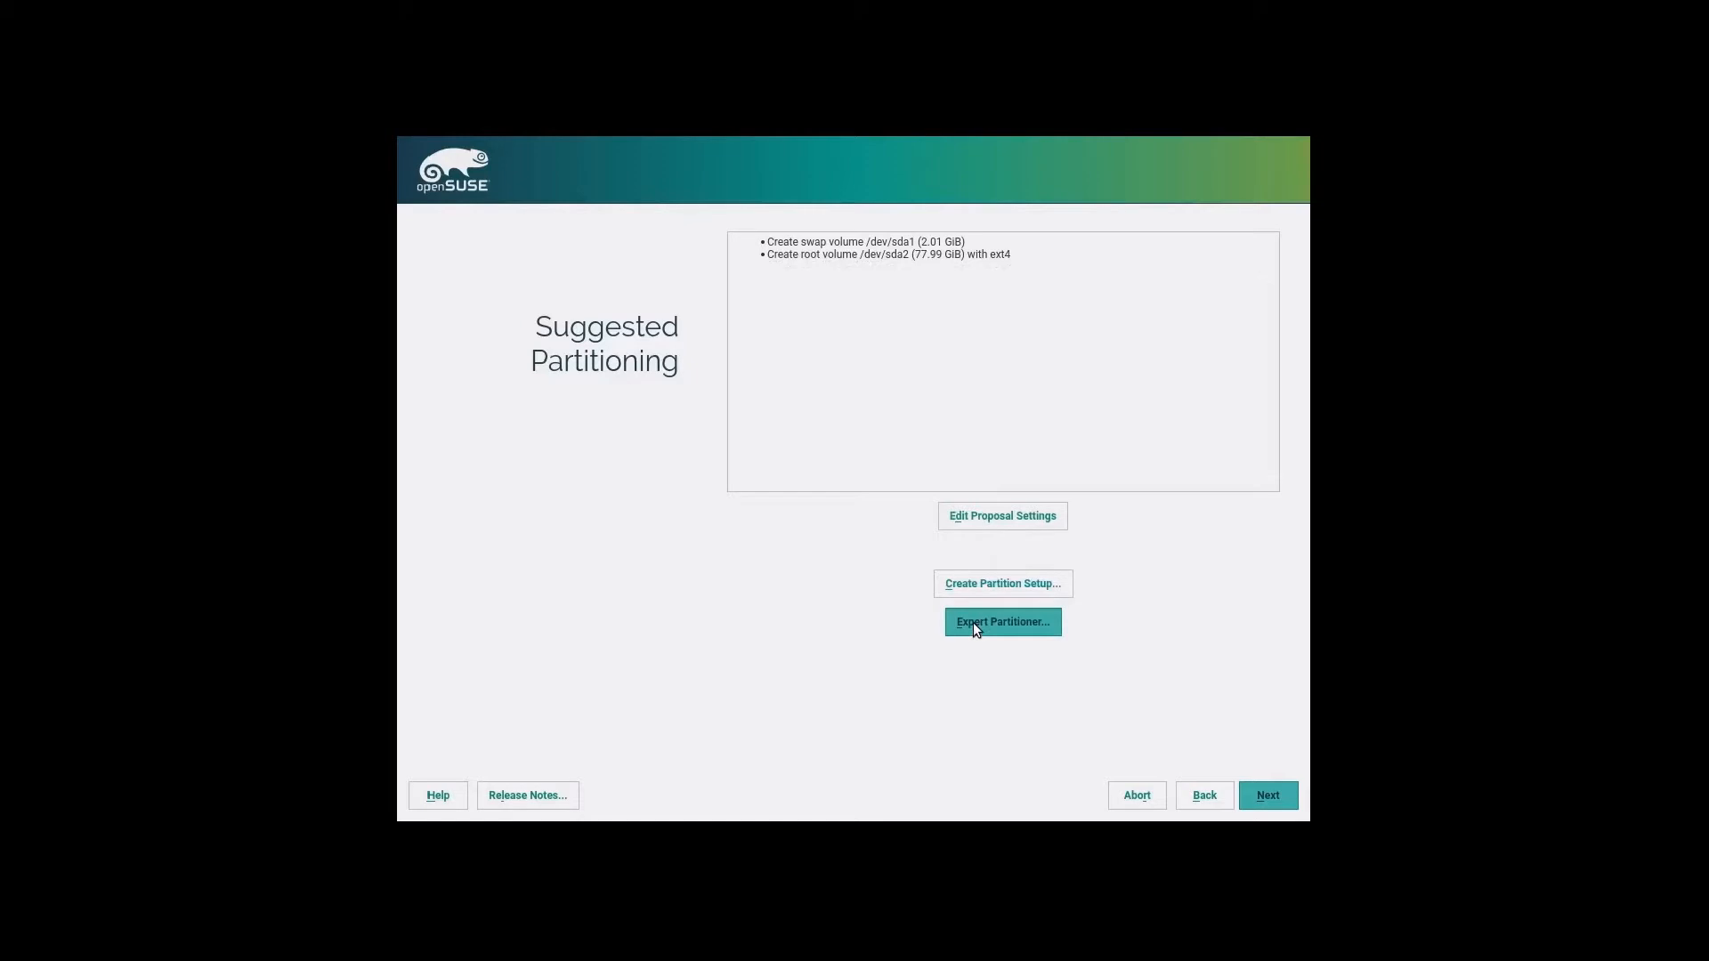
- Create the partition setup on the 80.00 GiB IDE disk /dev/sda with the existing proposal settings
left_click(965, 583)
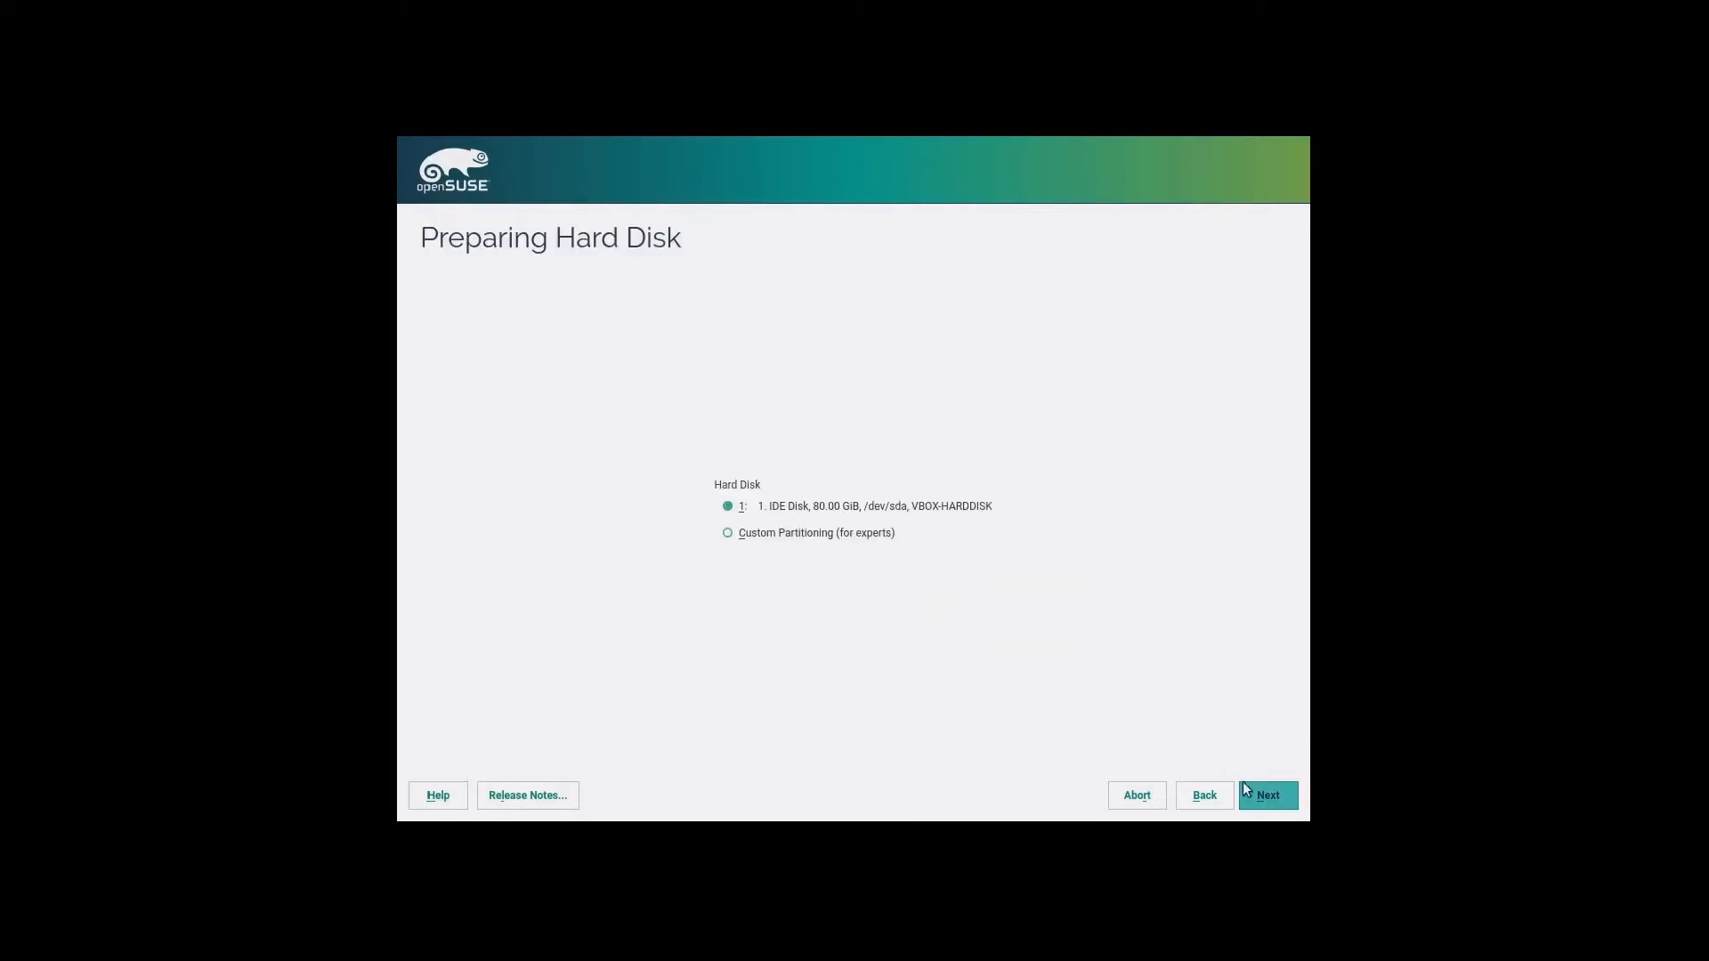
left_click(1260, 800)
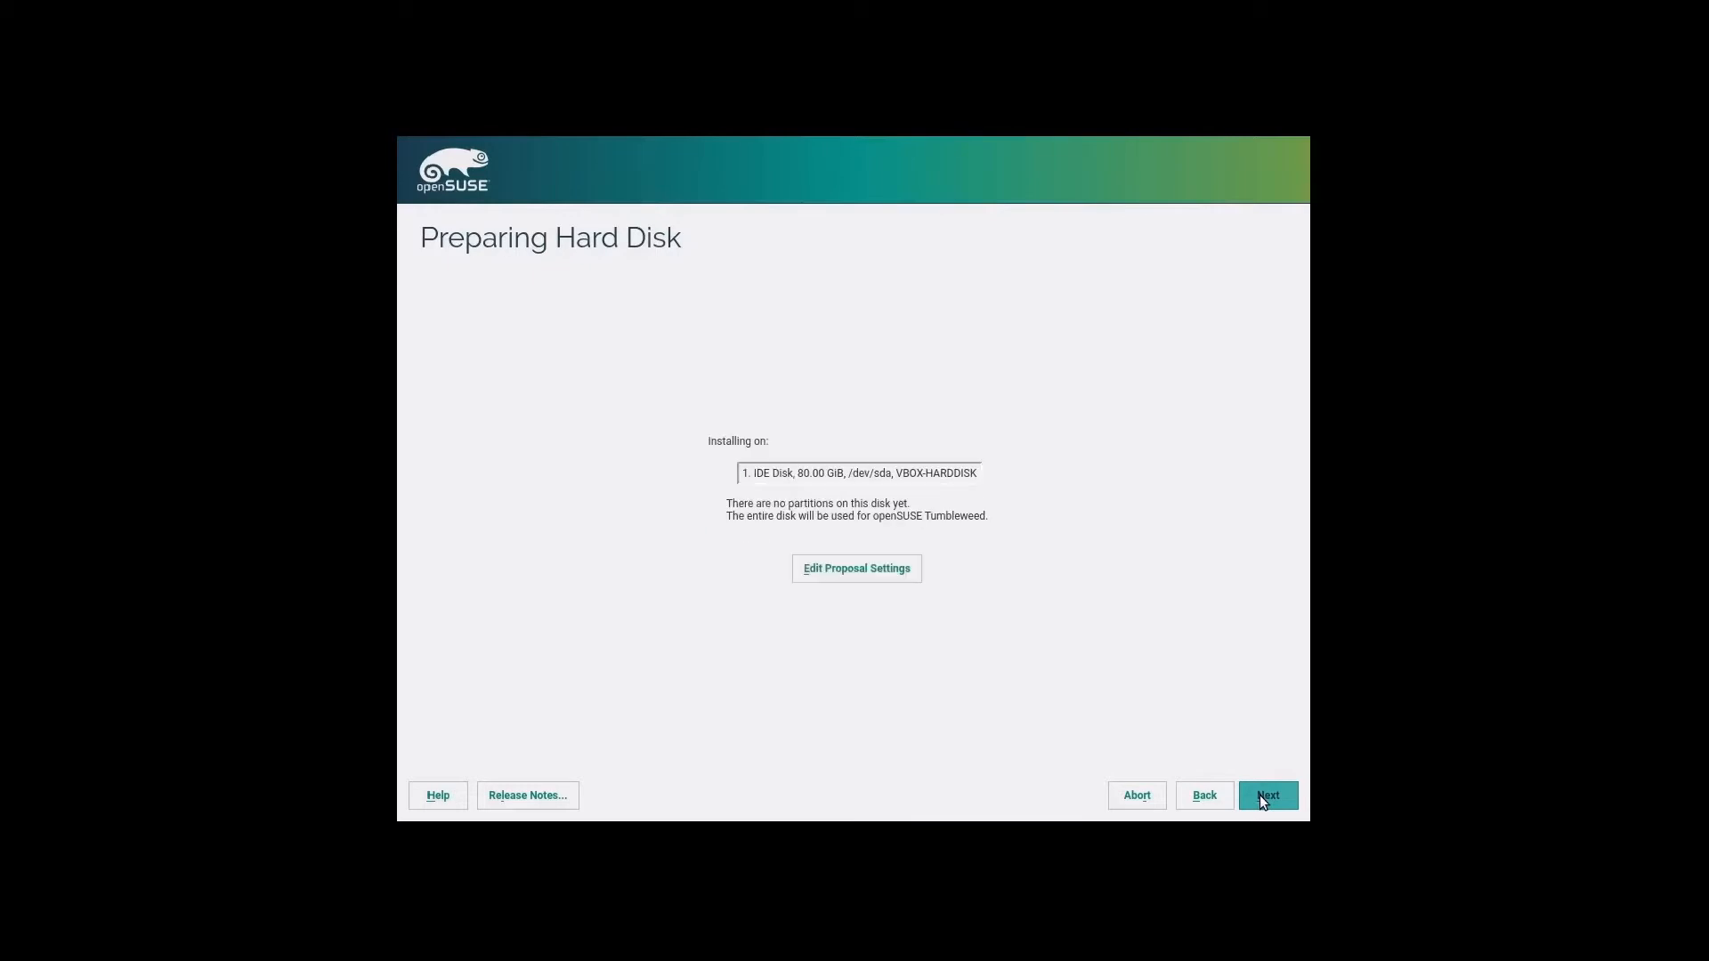
left_click(881, 570)
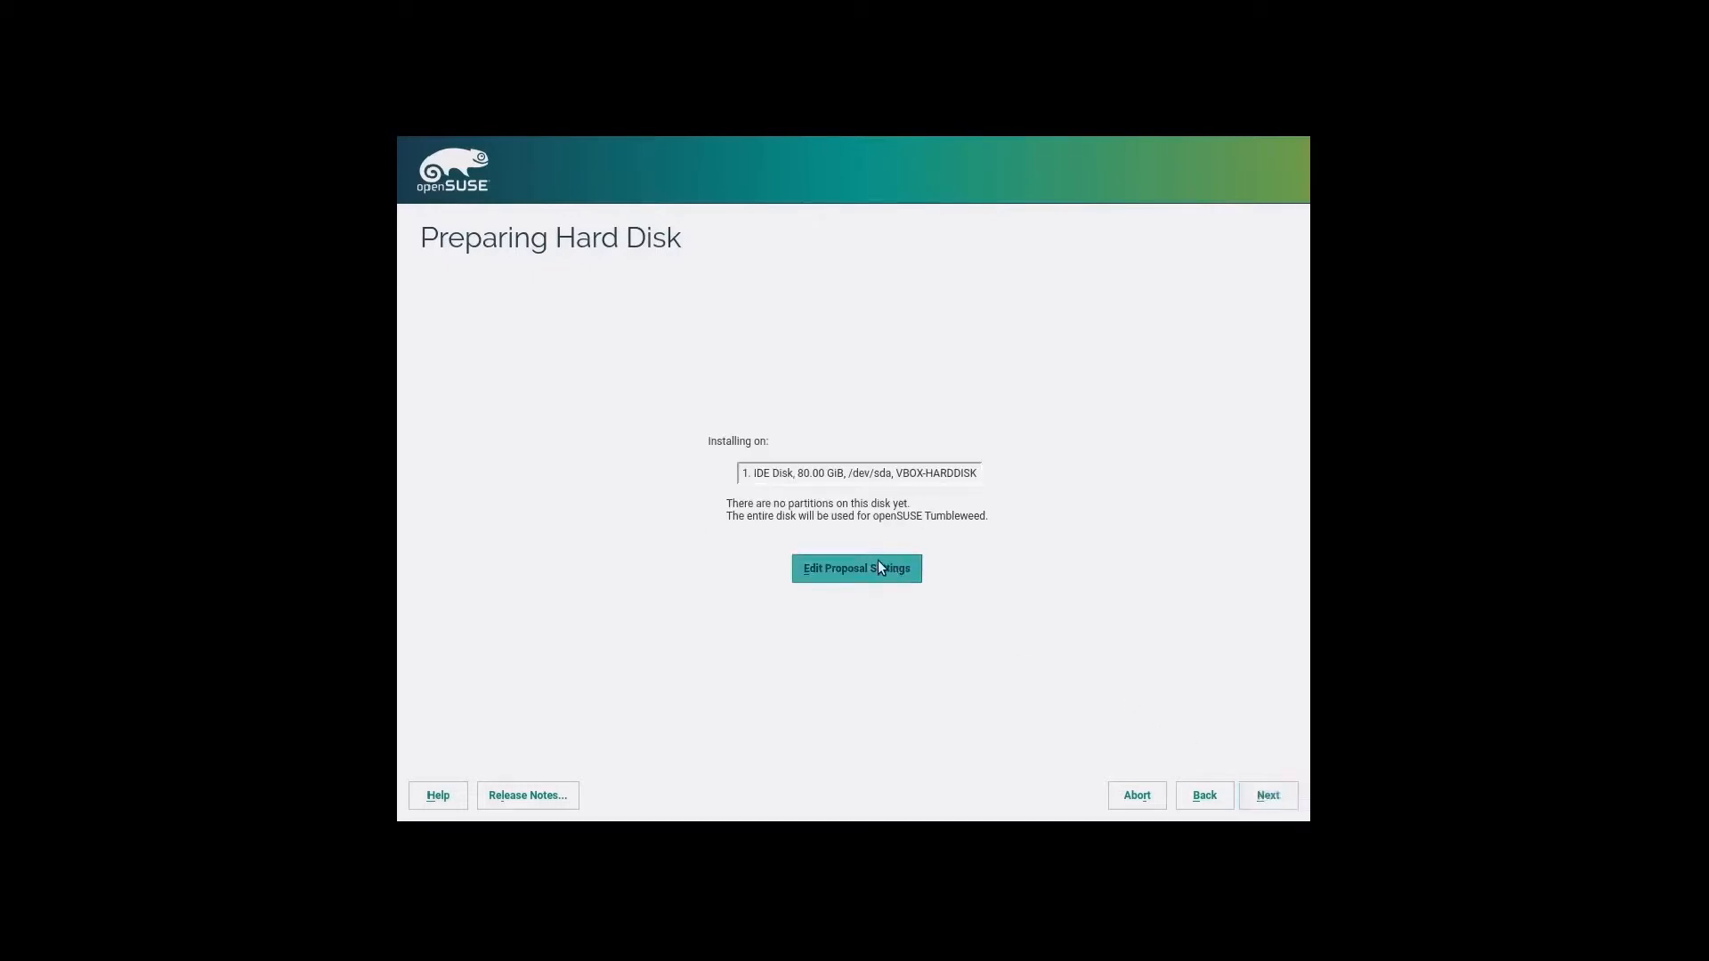
left_click(800, 646)
left_click(1268, 790)
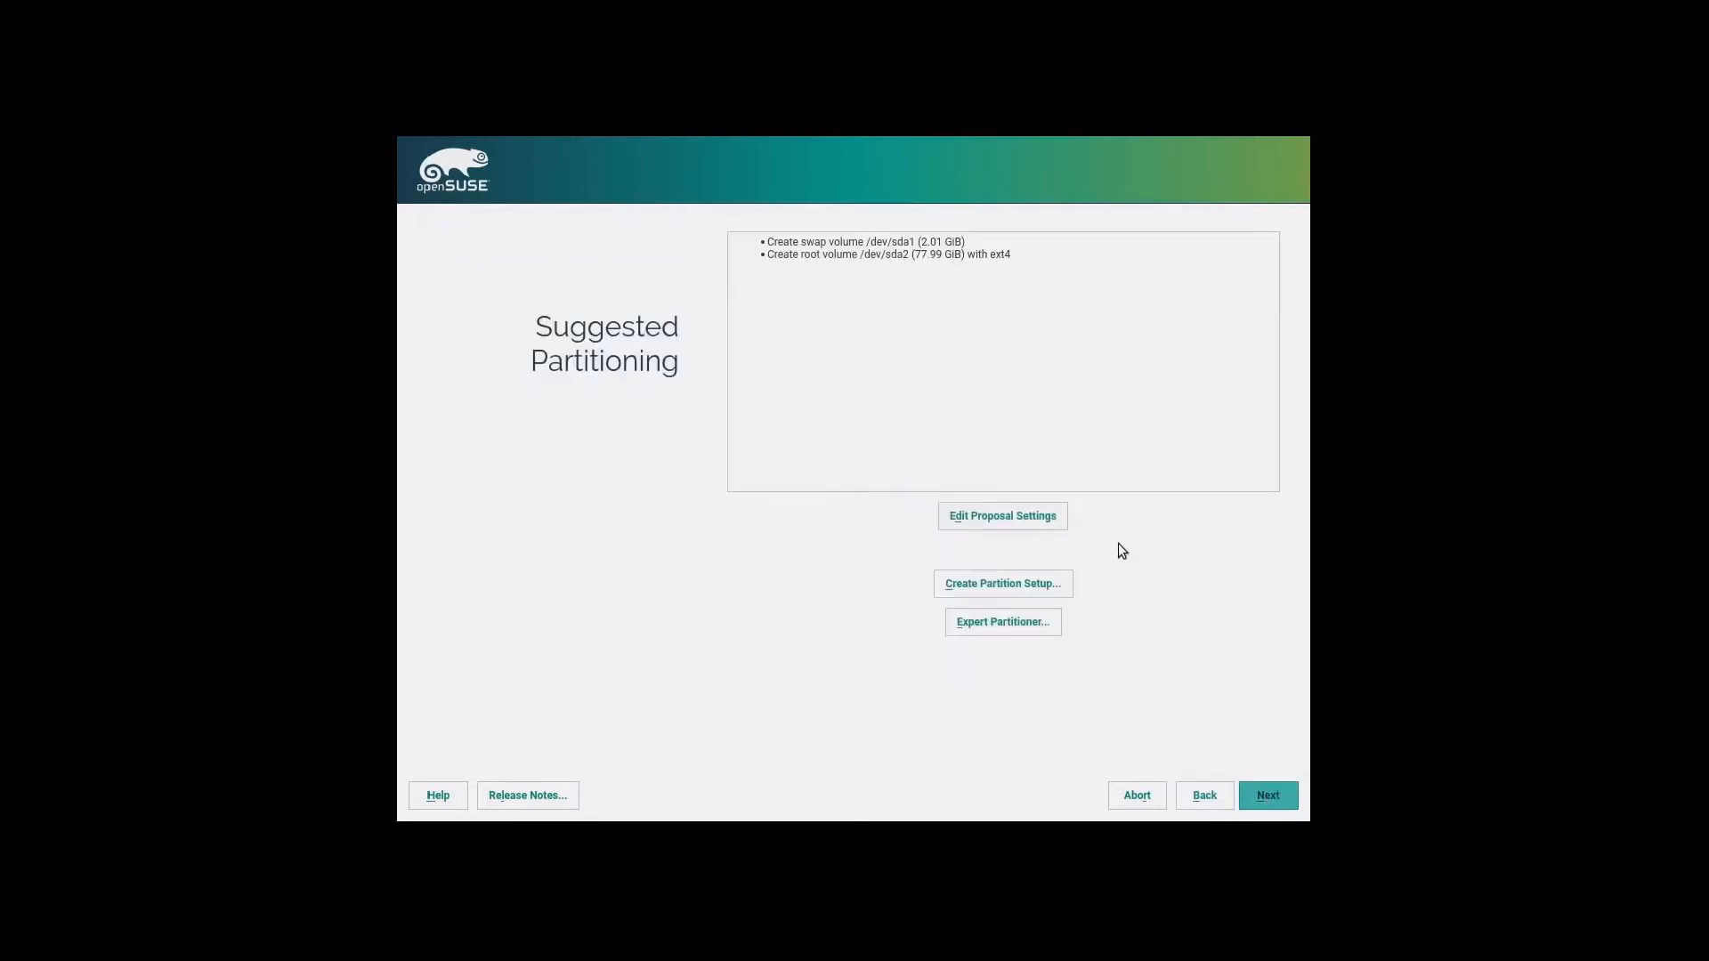
- Open the Expert Partitioner and review the formatting and mounting options of the swap partition /dev/sda1 without changing them
left_click(995, 621)
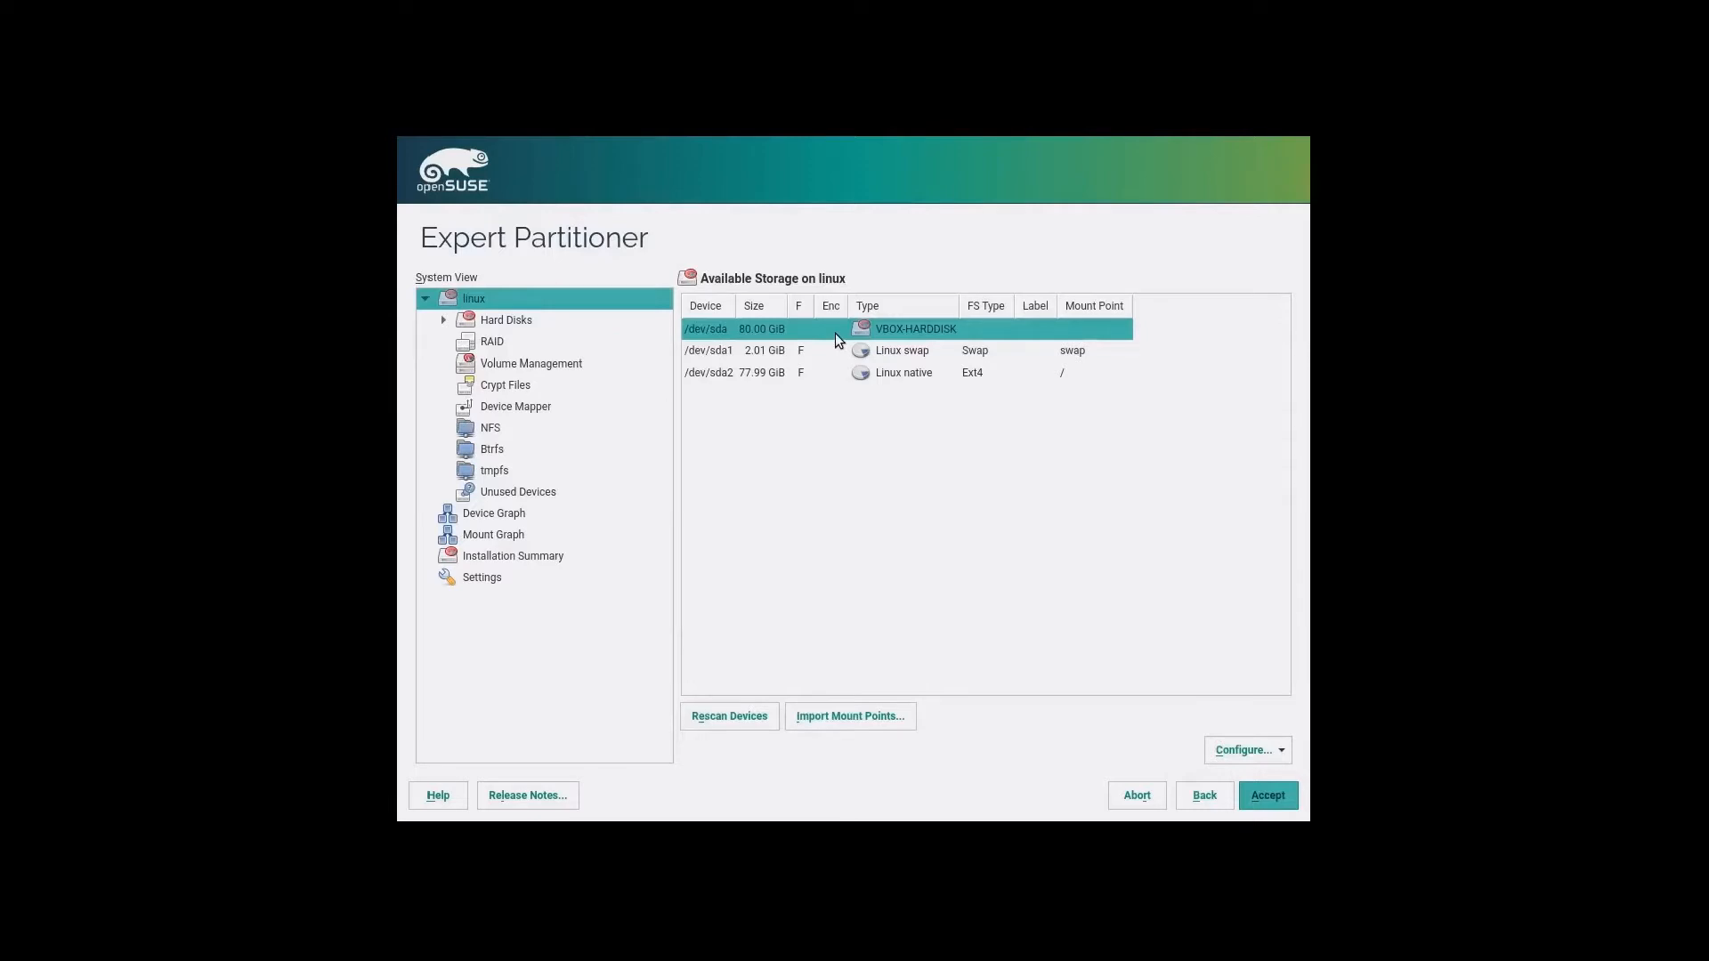
left_click(900, 349)
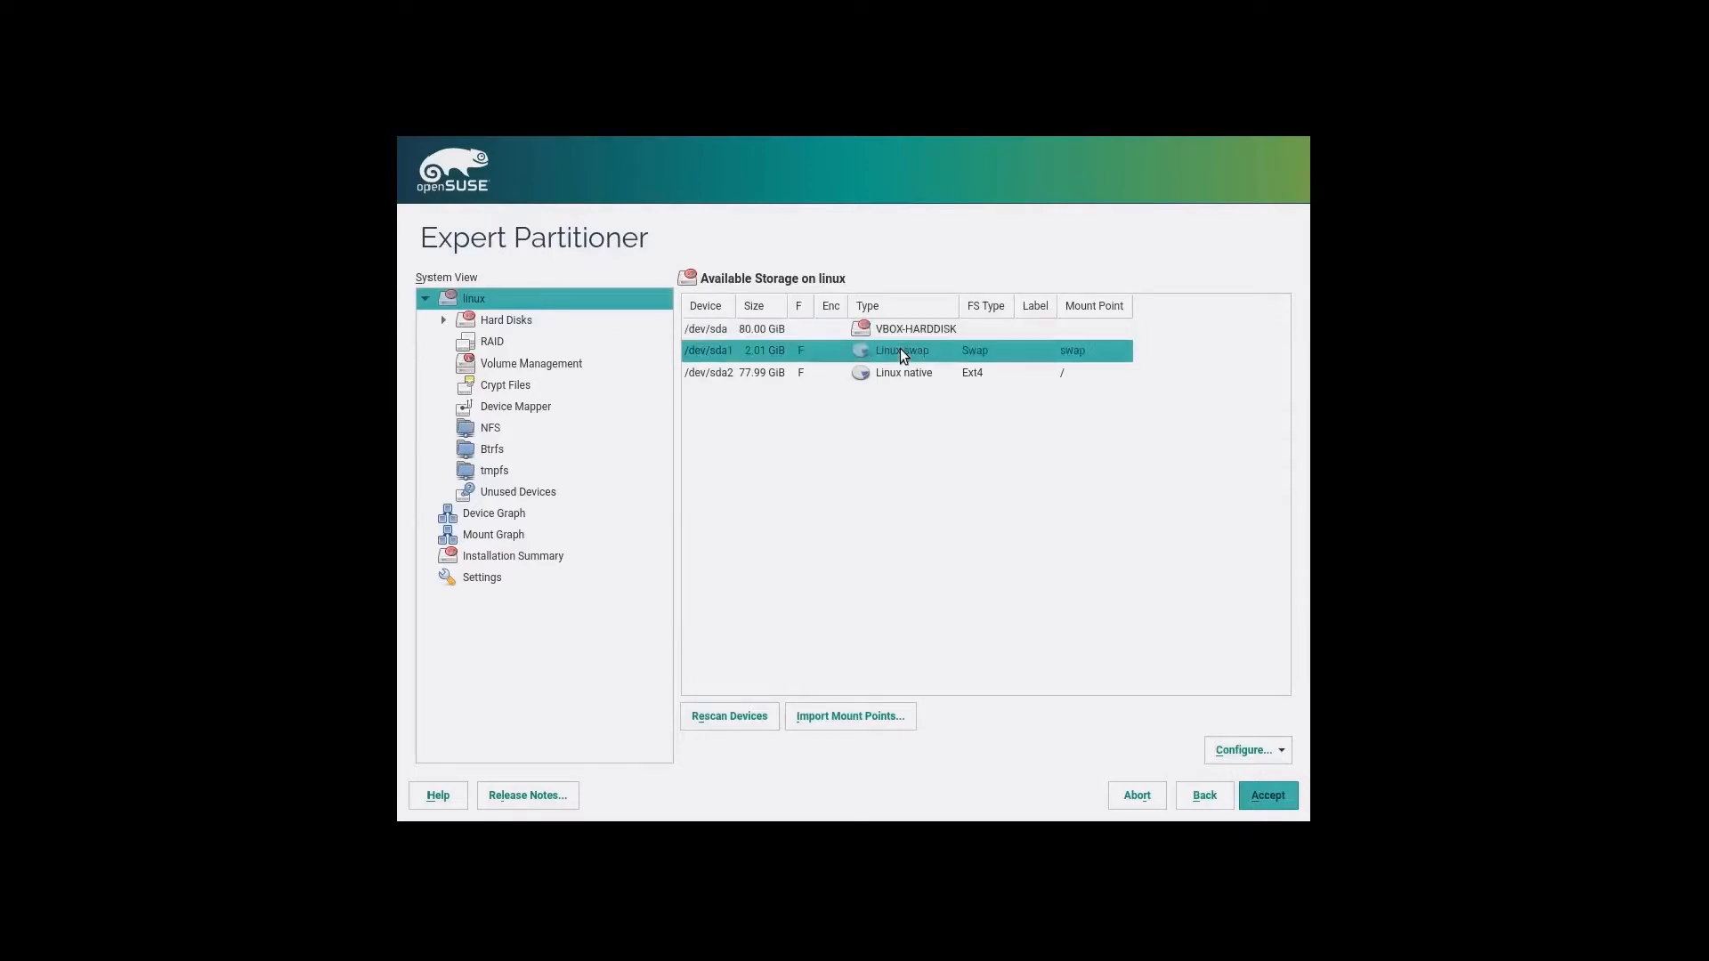
left_click(813, 372)
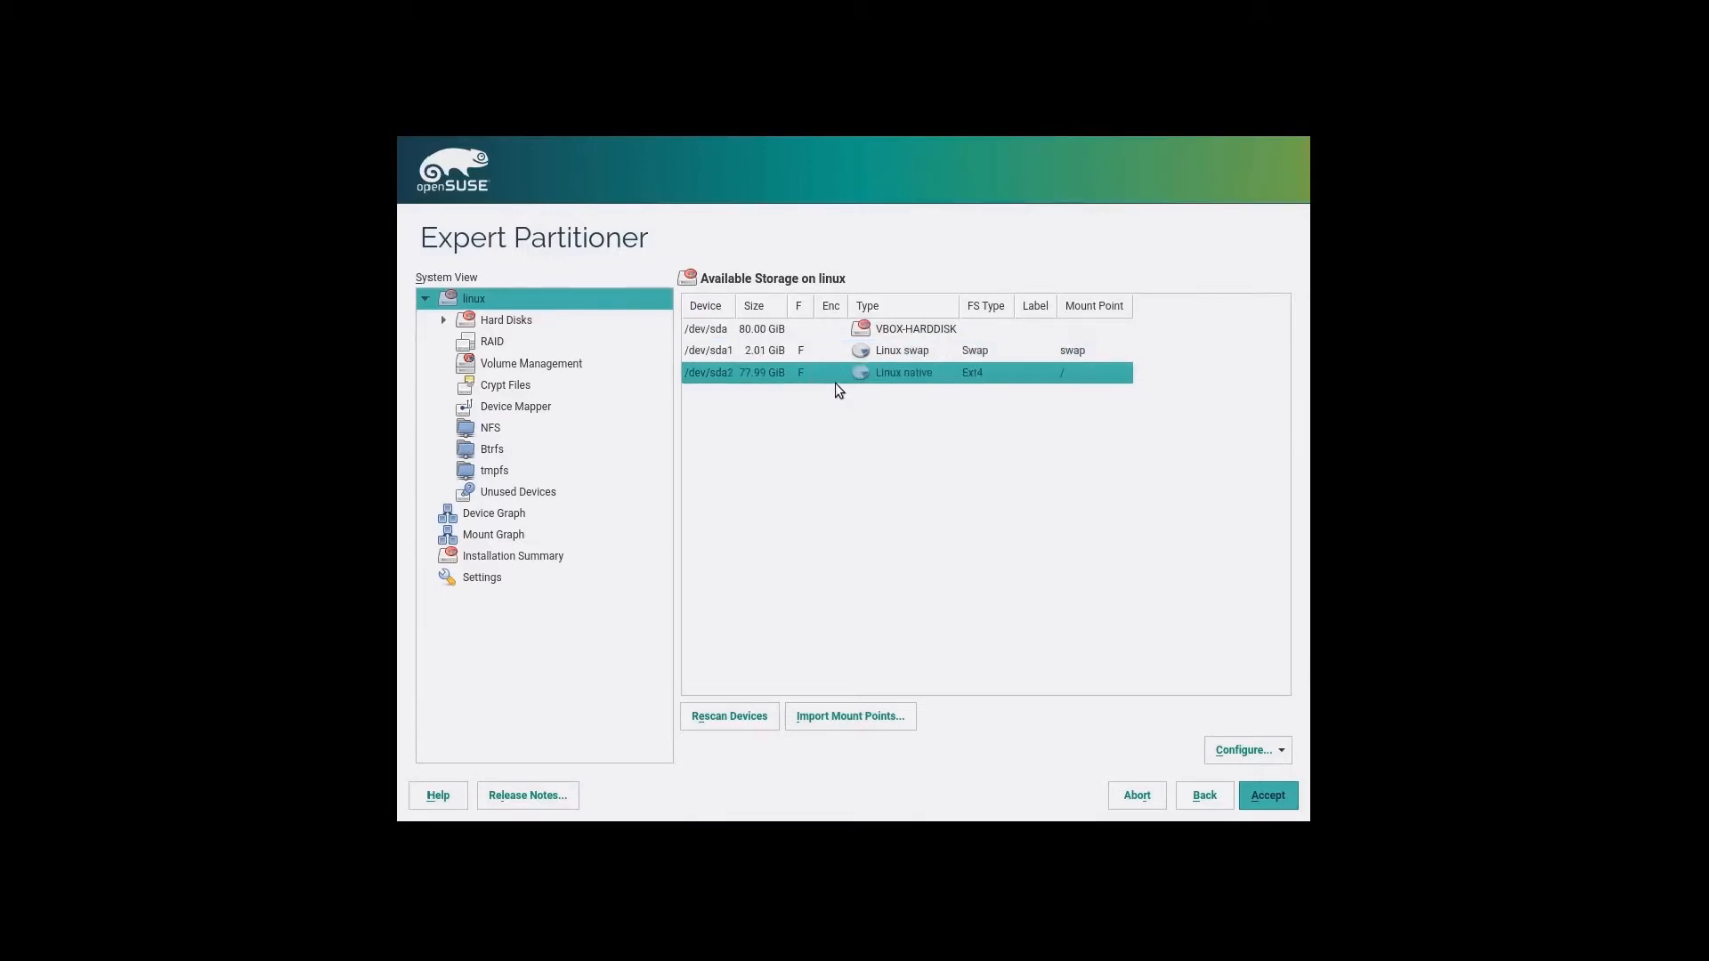
left_click(830, 356)
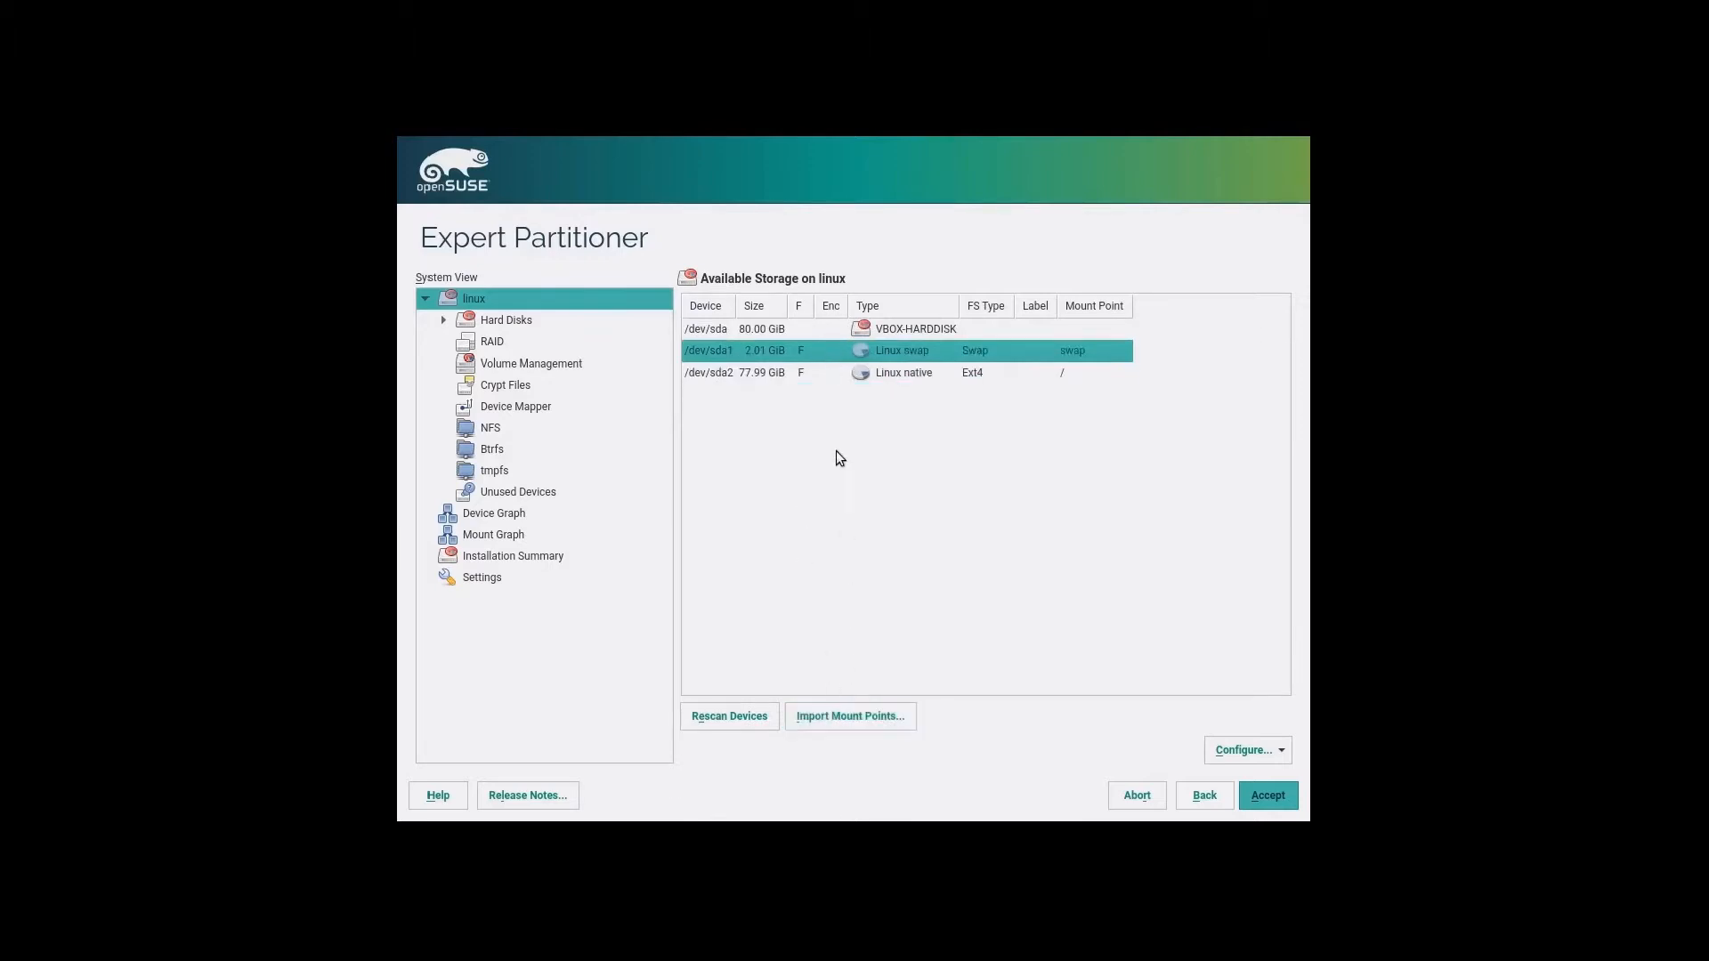
right_click(842, 352)
left_click(862, 360)
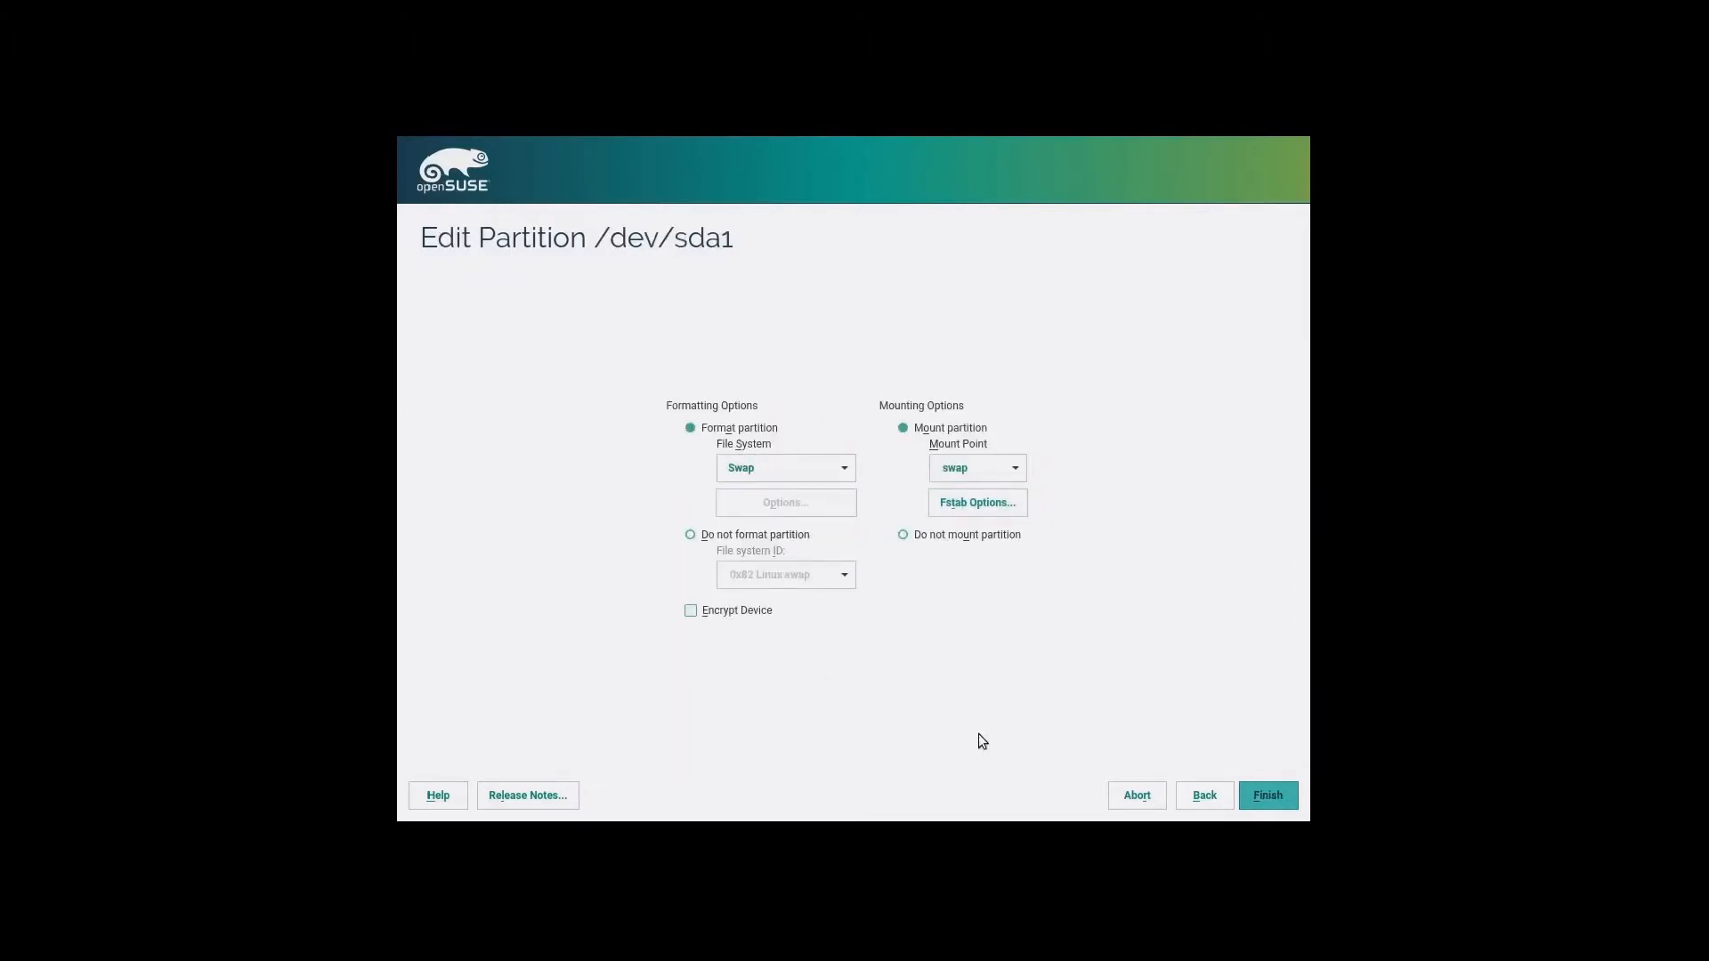
left_click(1197, 793)
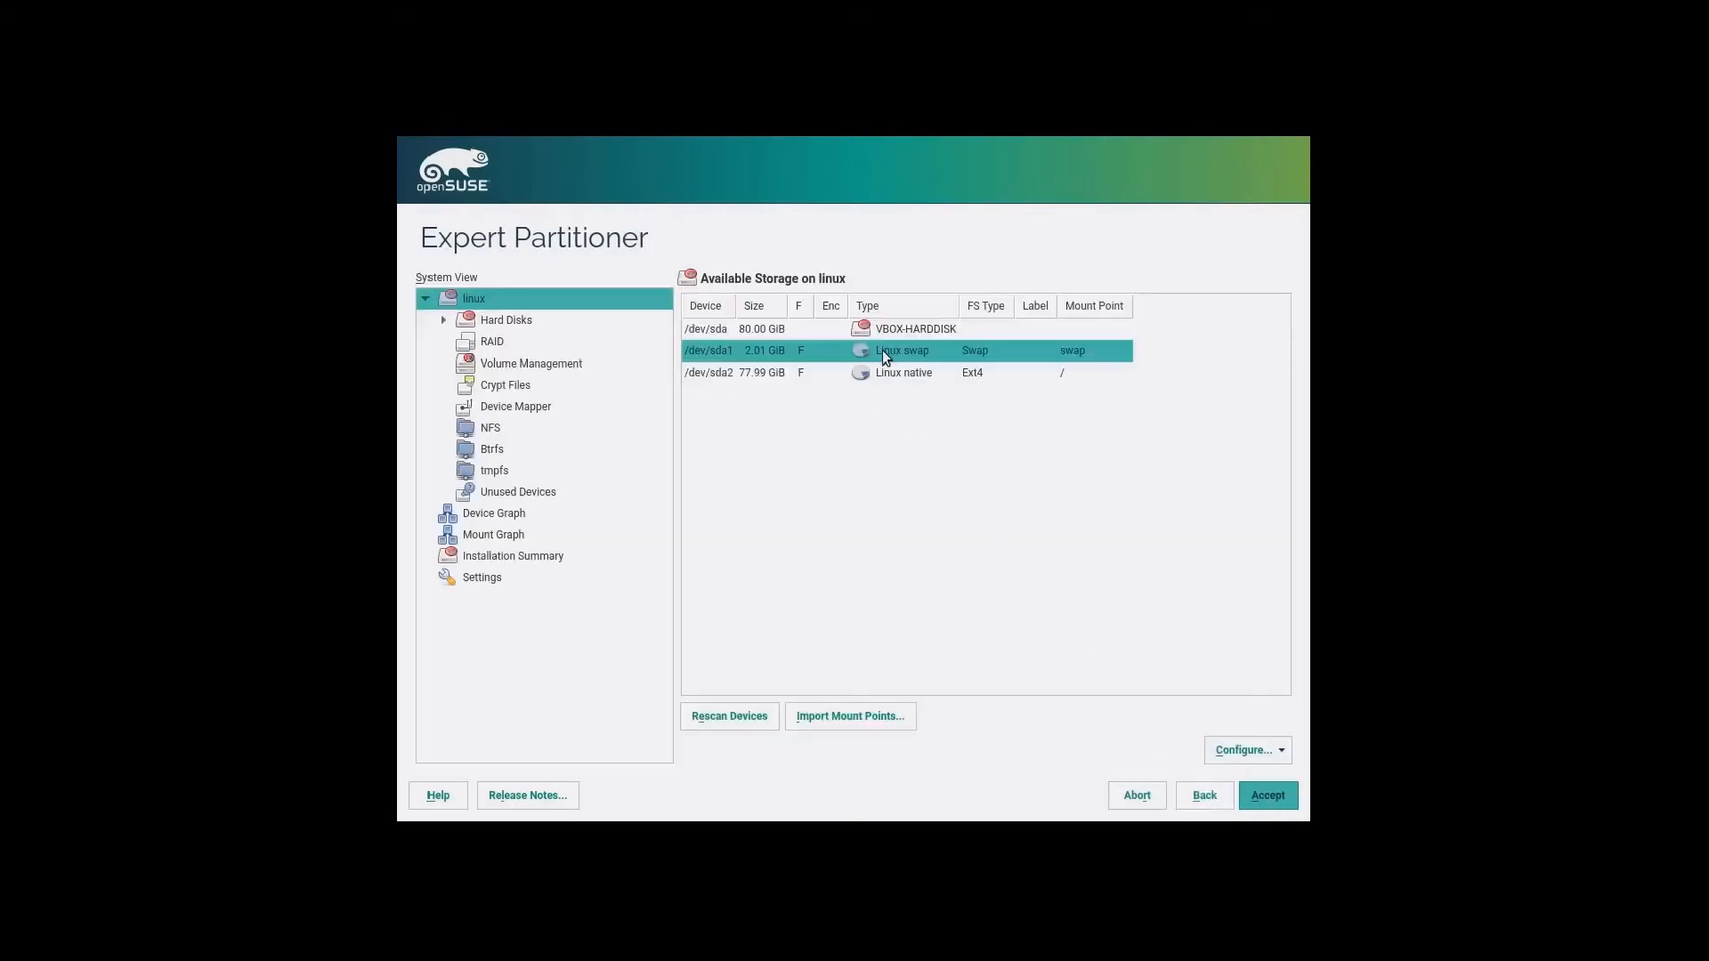
- Open the root partition /dev/sda2 for editing and review its Ext4 file system options without changing them
right_click(897, 381)
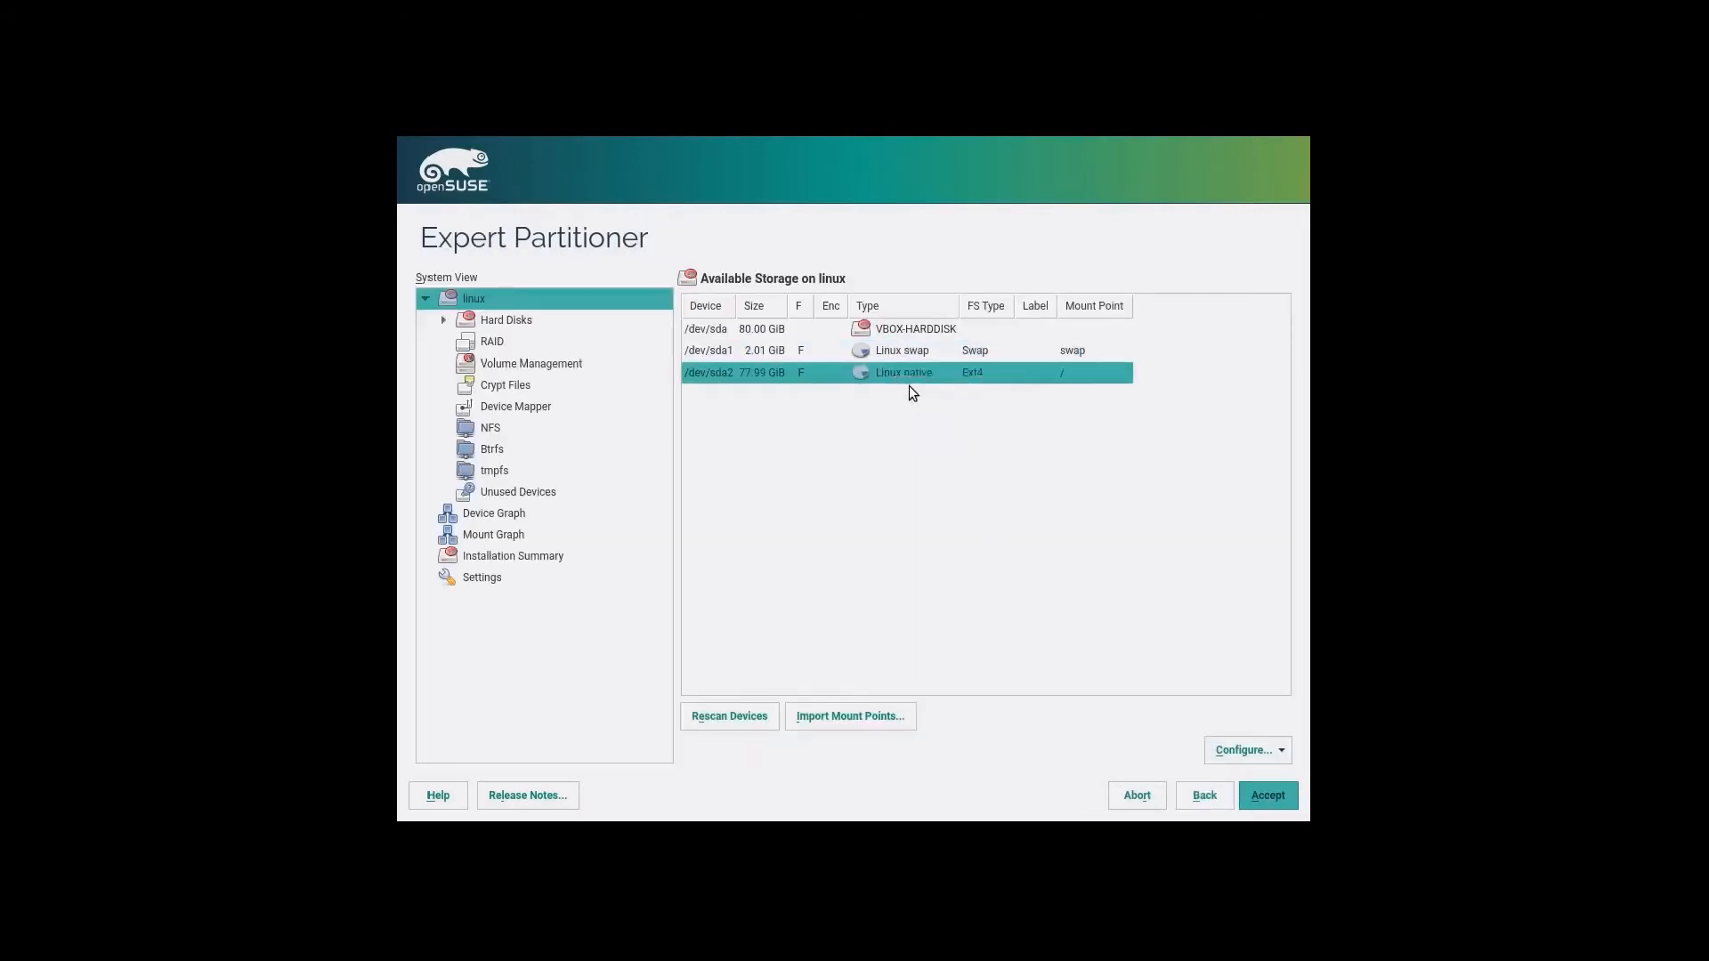
left_click(910, 385)
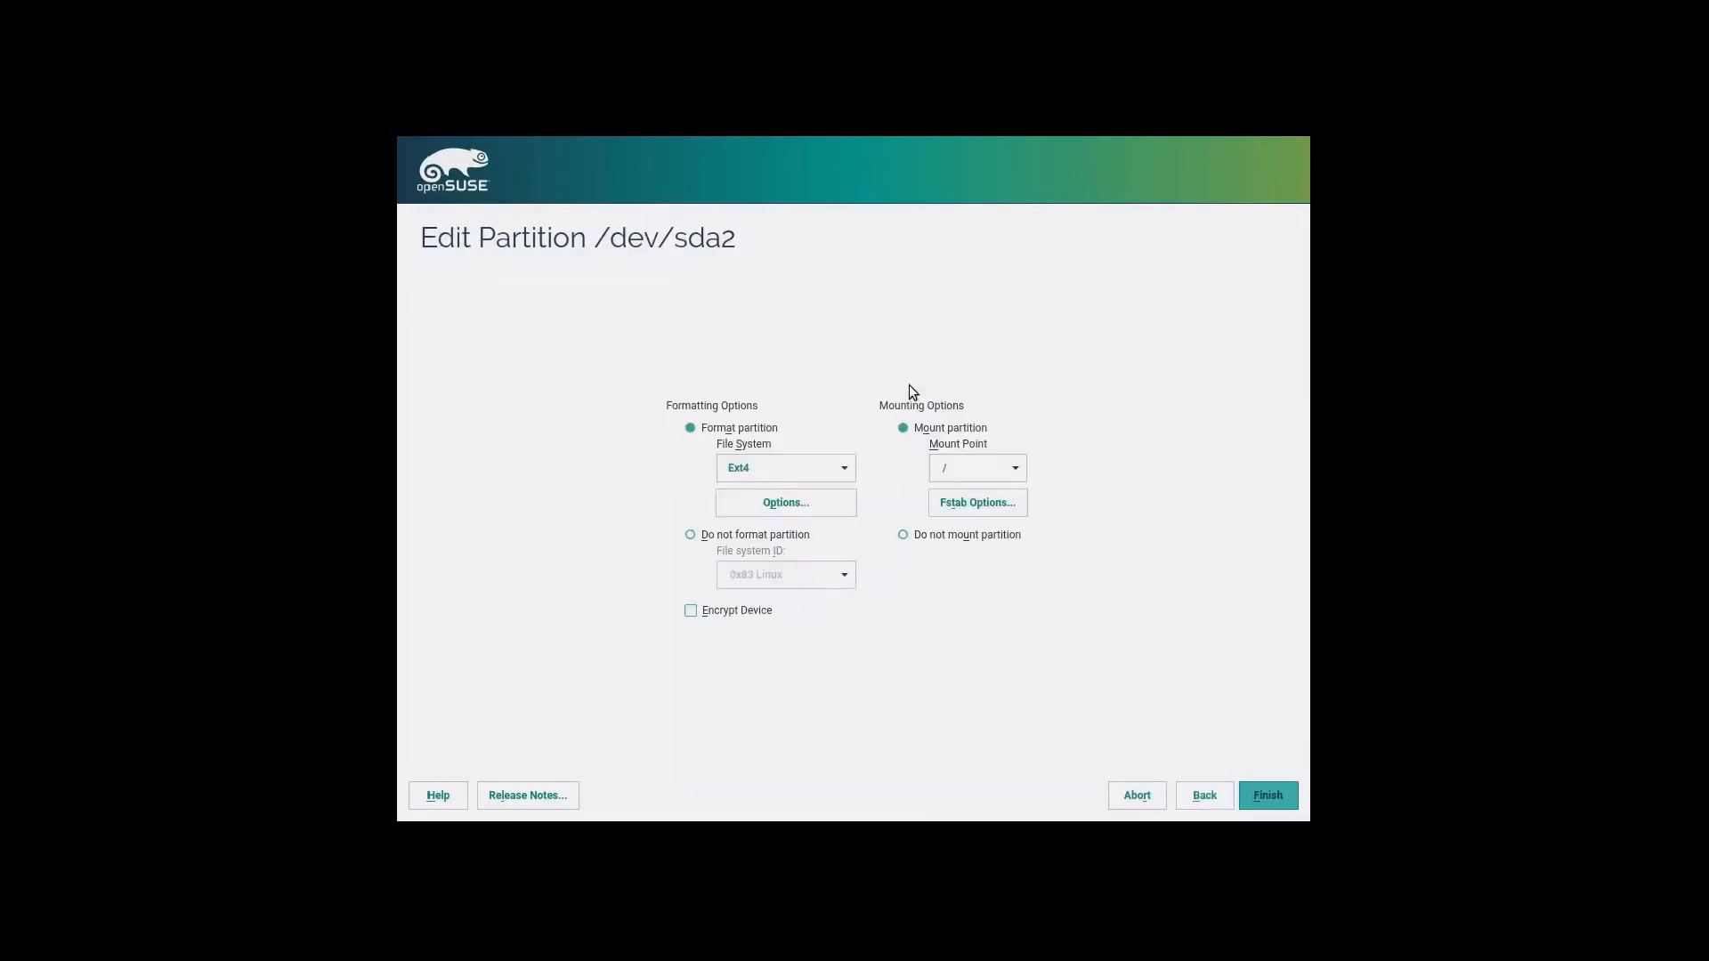
left_click(792, 503)
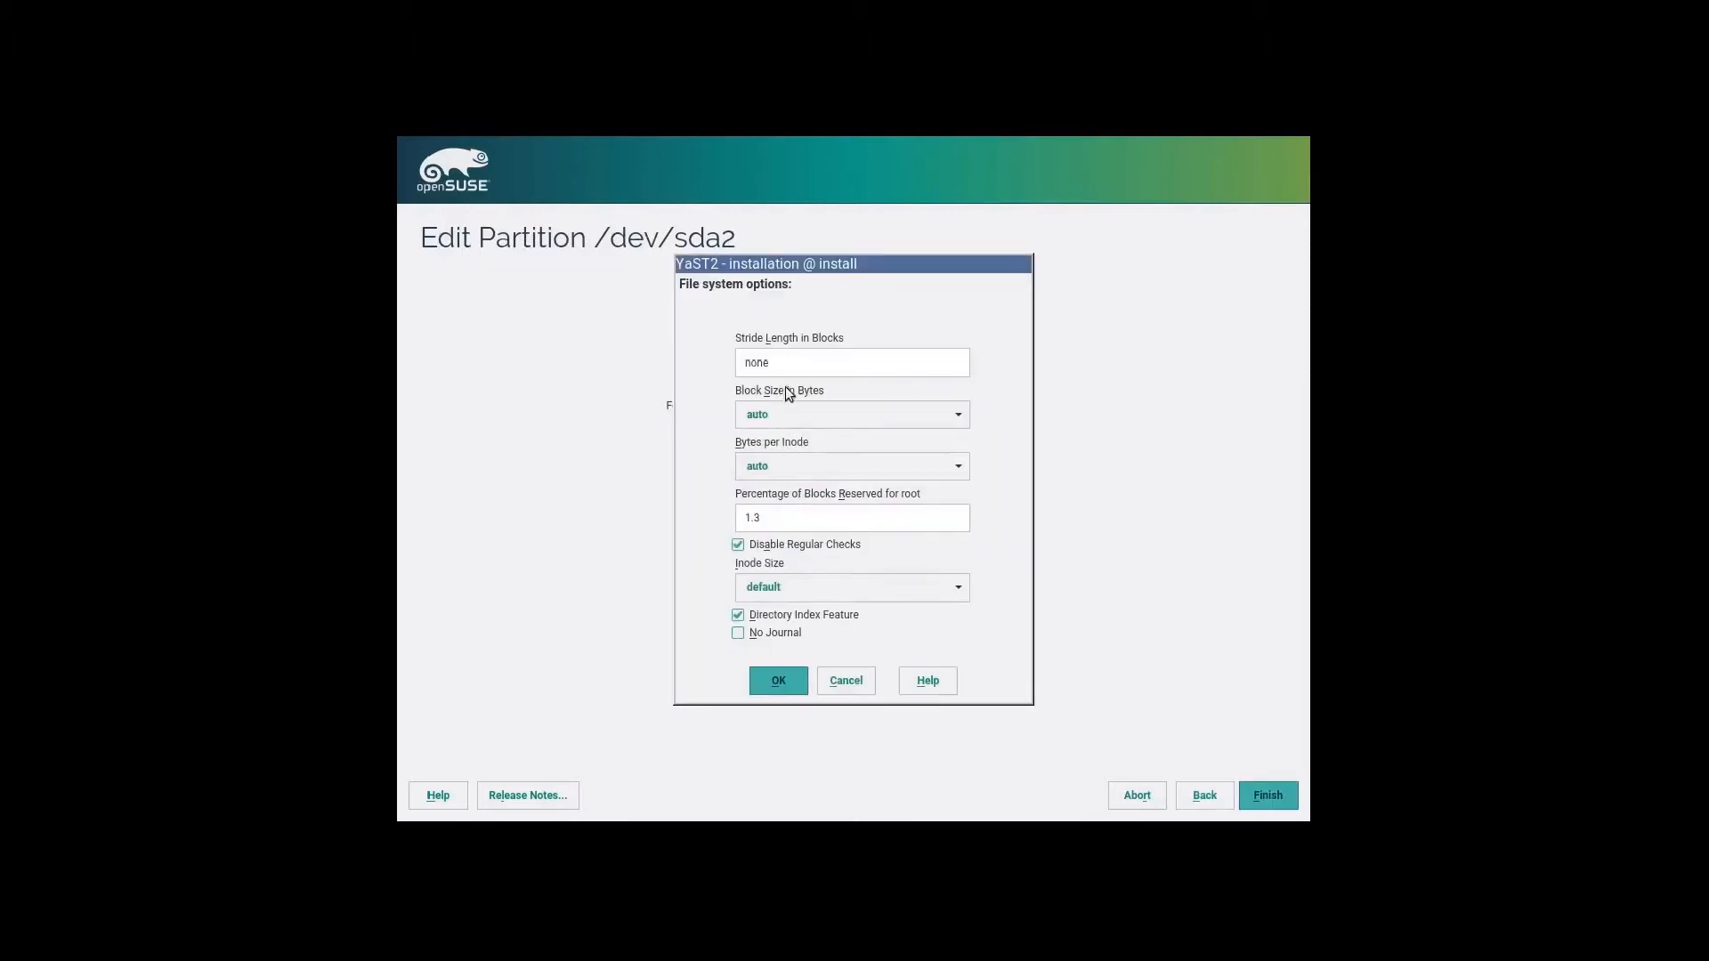
left_click(844, 681)
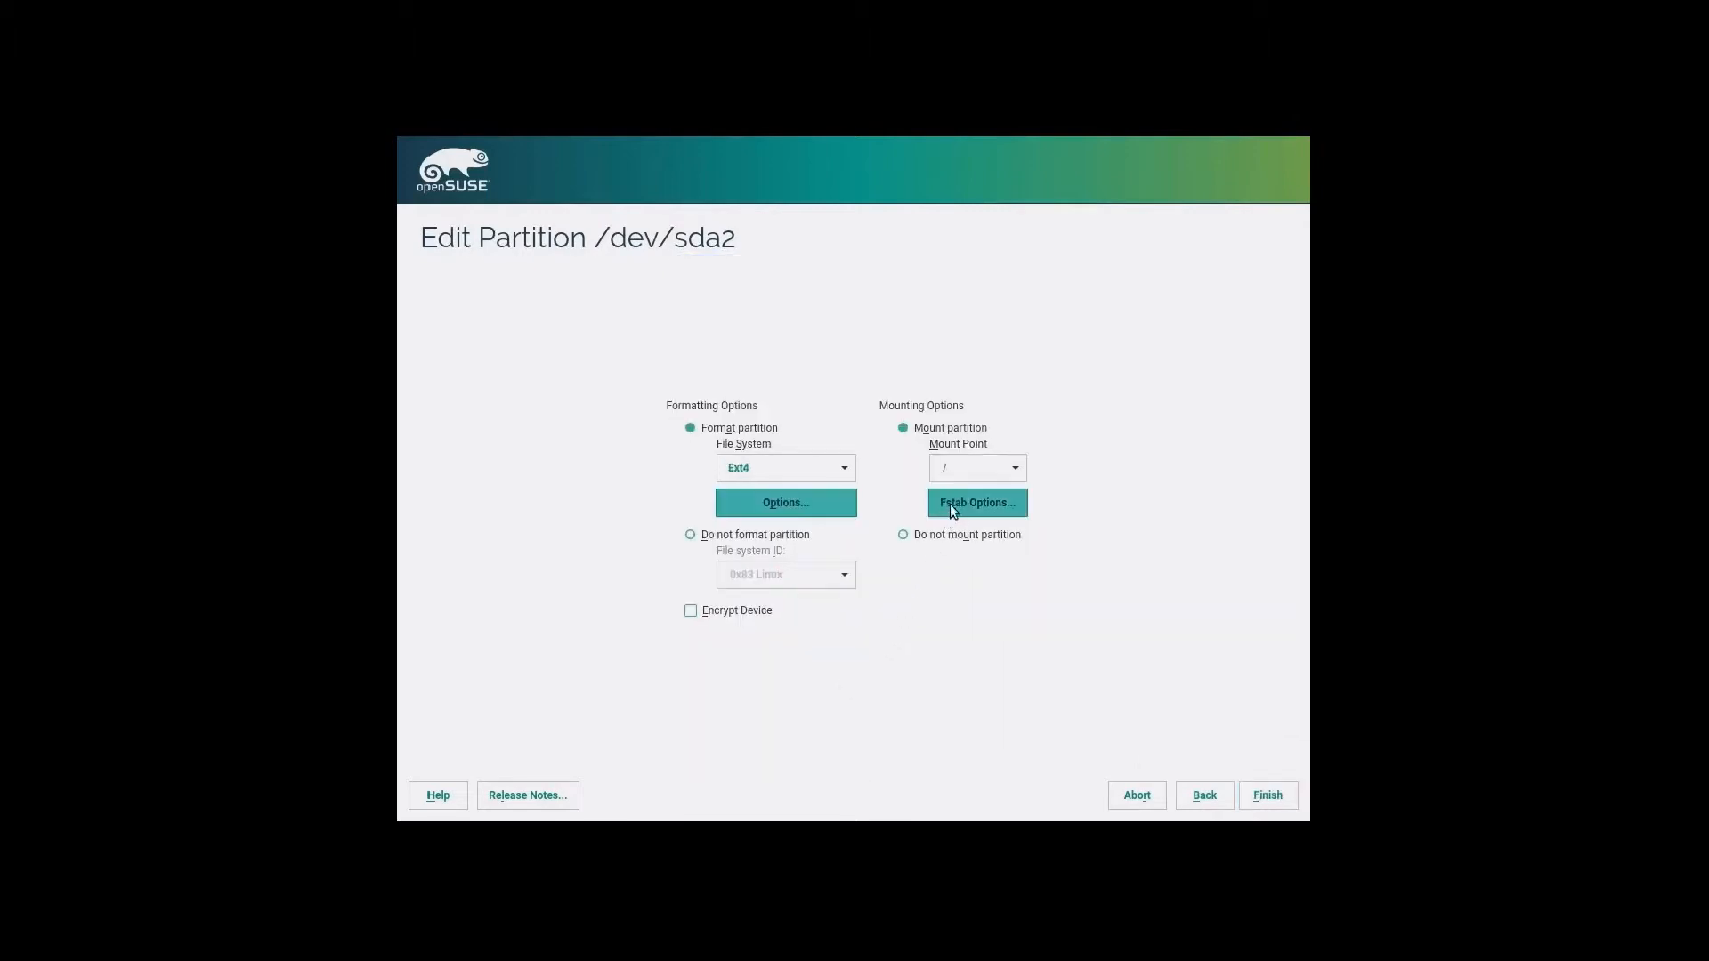
- Enter openSUSE as the volume label in the fstab options of /dev/sda2, and continue past the suggested partitioning
left_click(952, 504)
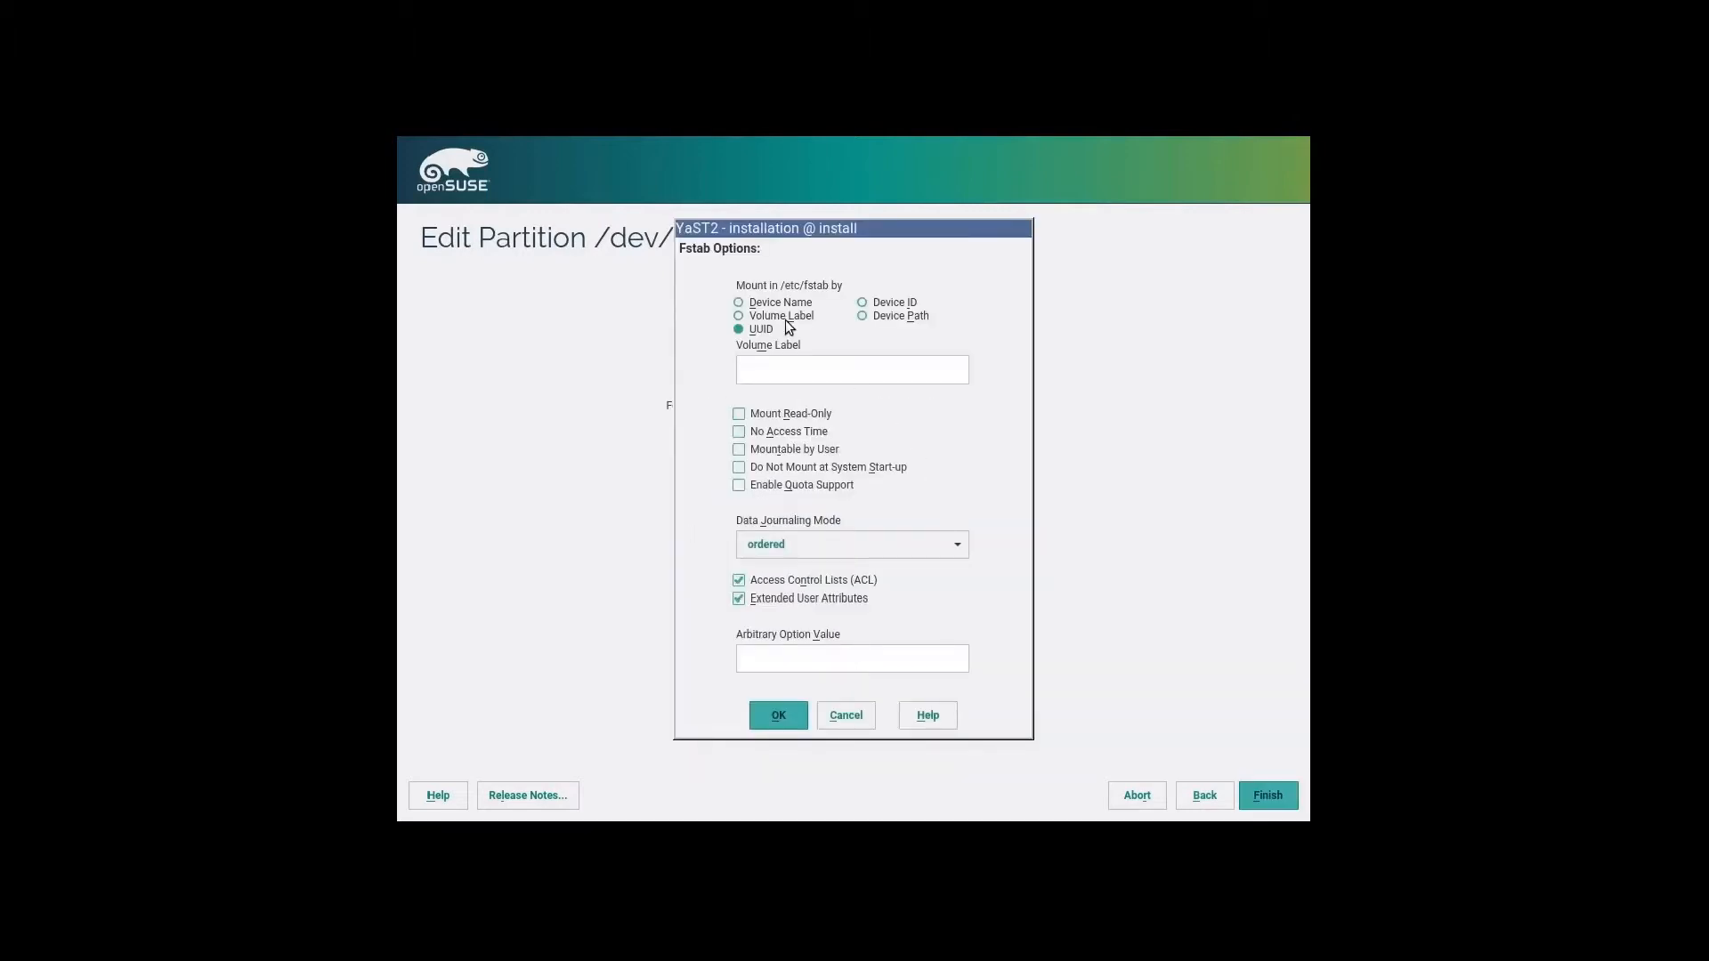
left_click(780, 371)
type("openSUSE")
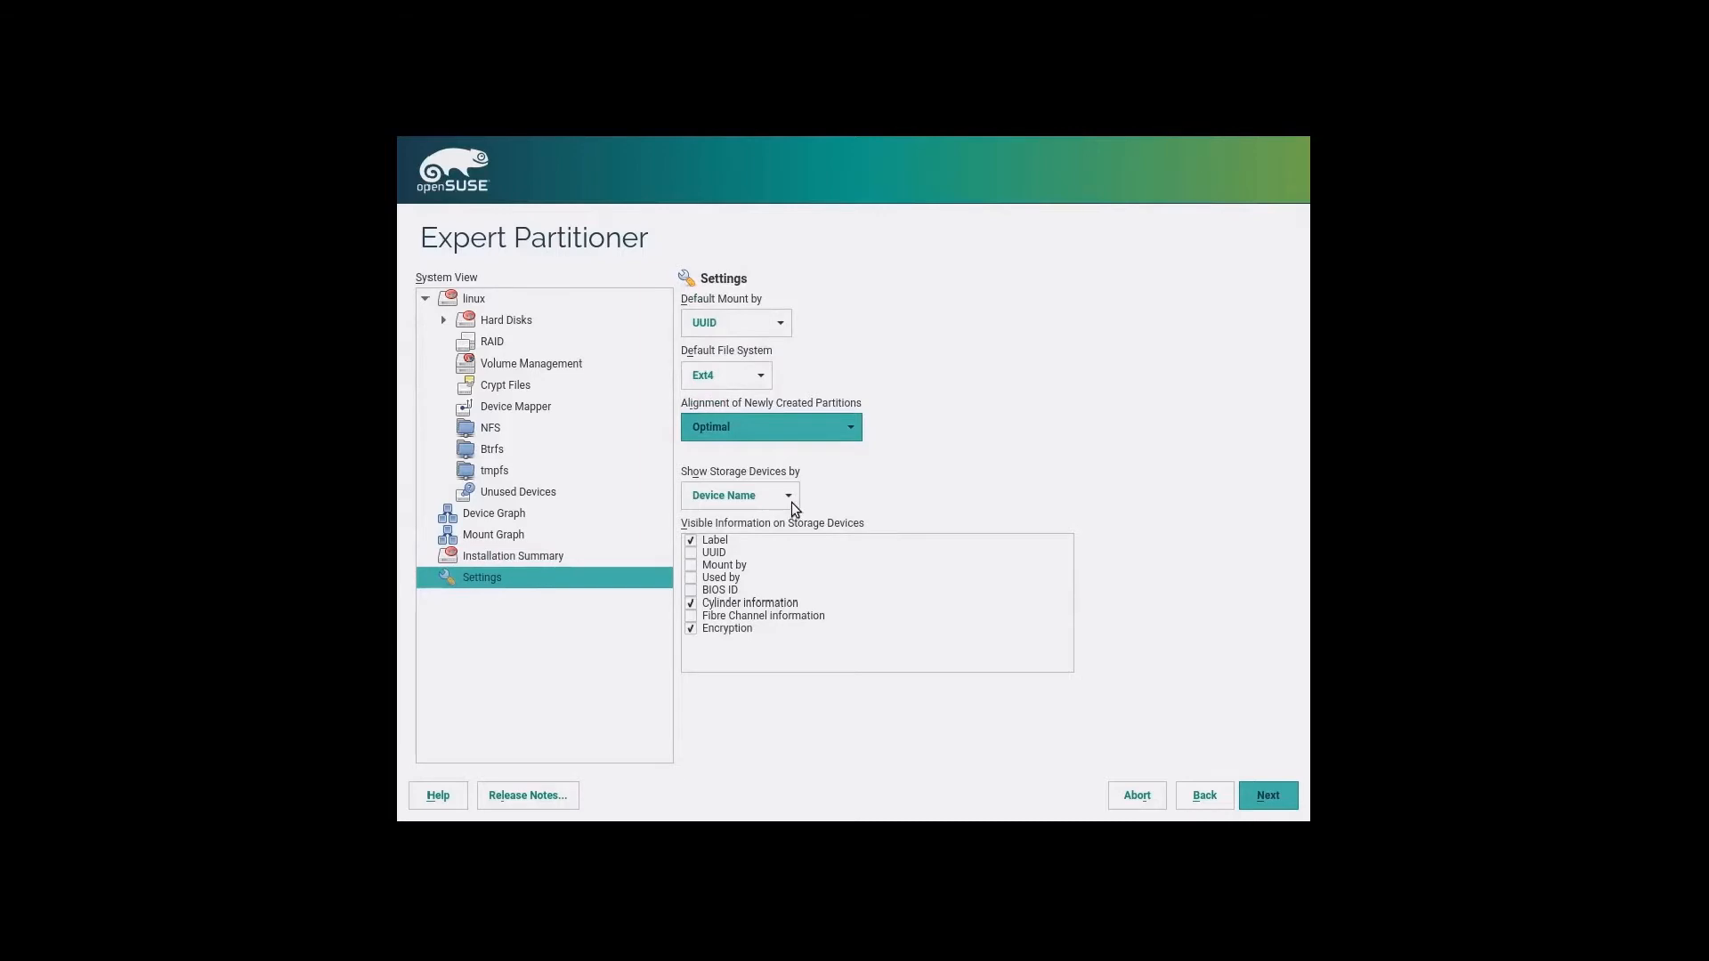
left_click(1257, 795)
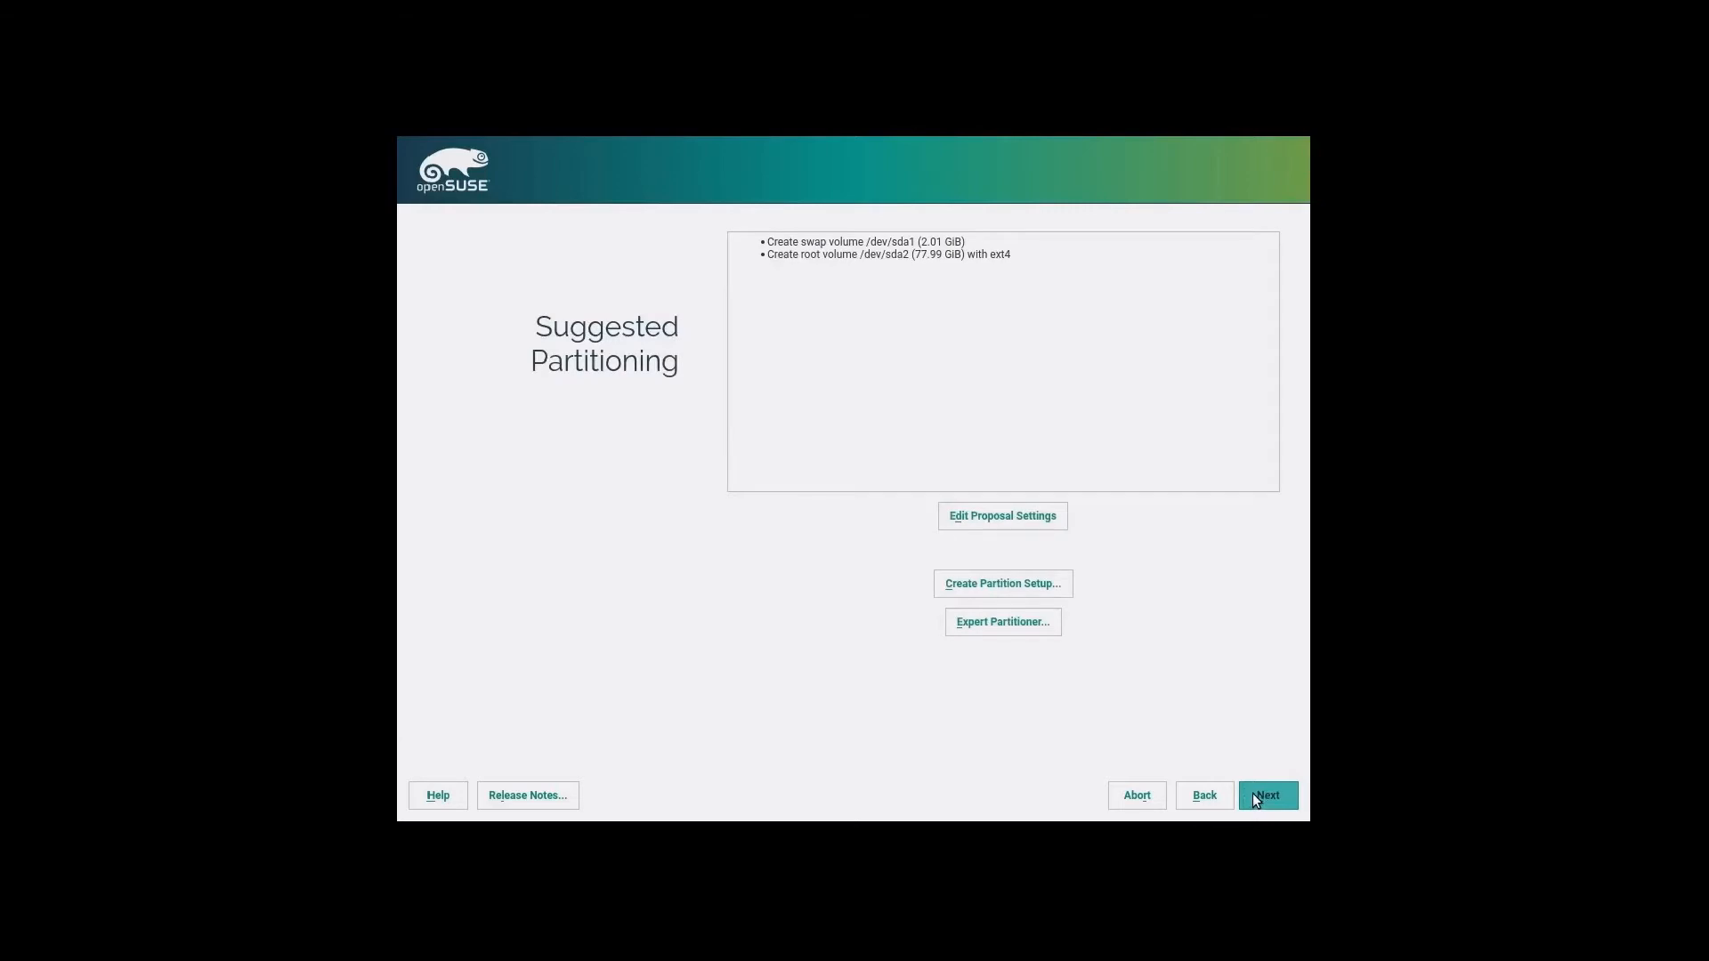
left_click(1254, 796)
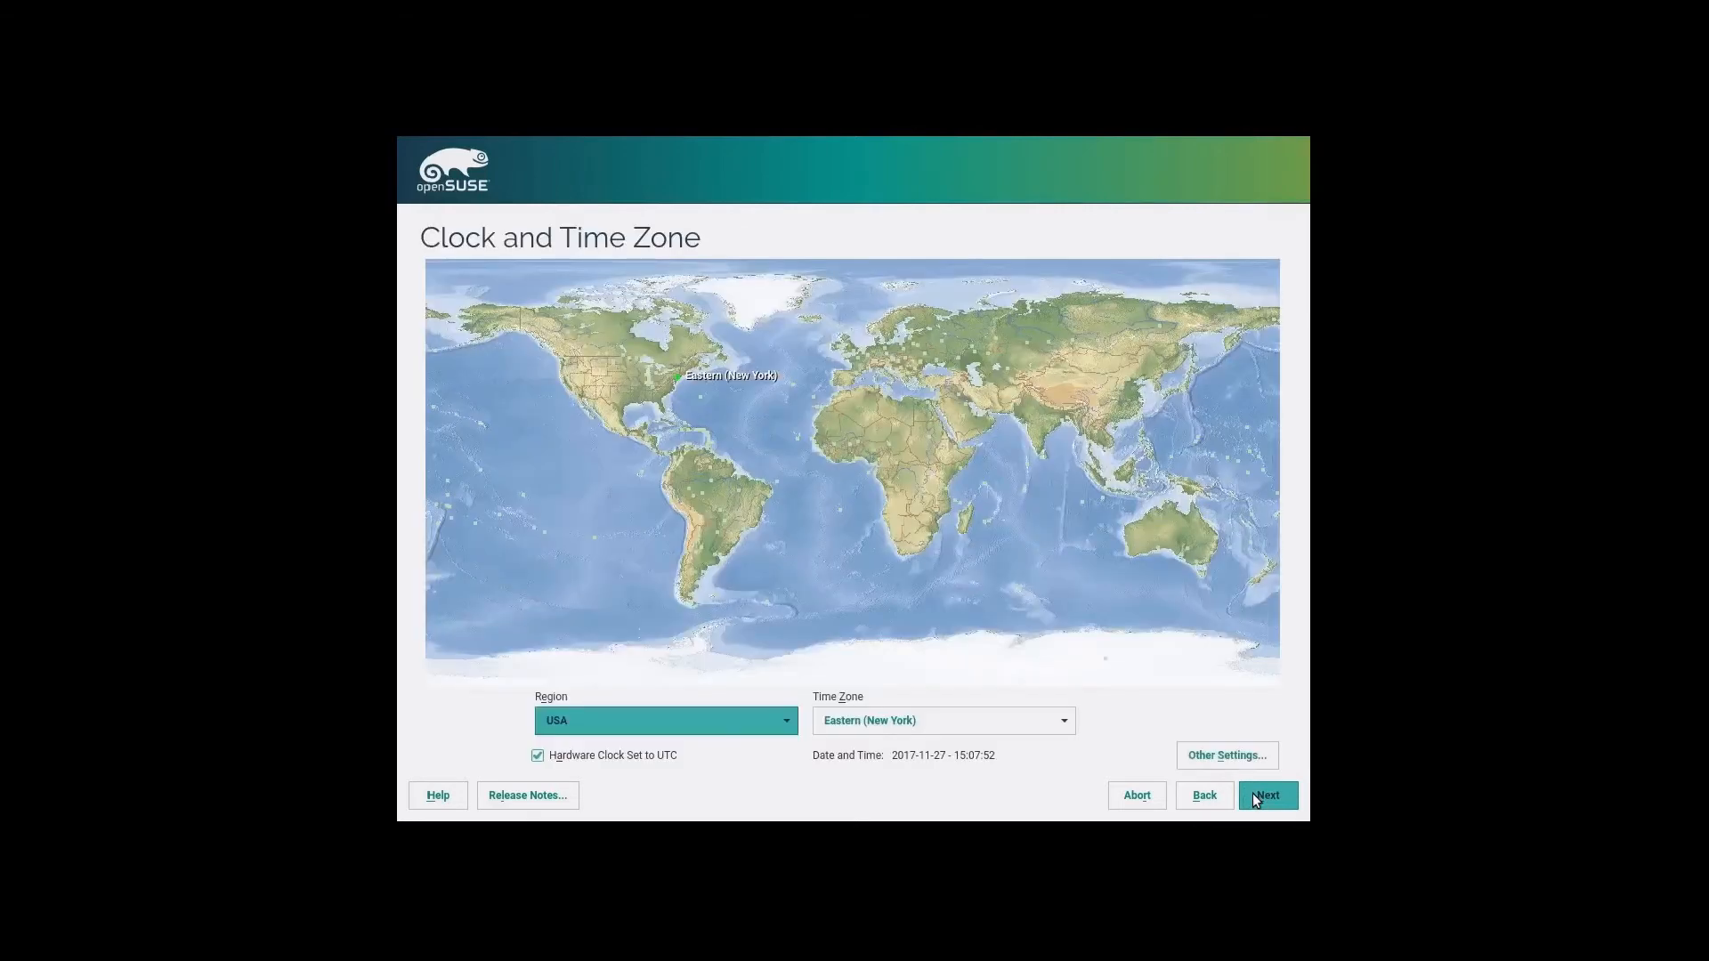
- Set the time zone to Mountain (Denver) and choose Desktop with GNOME as the user interface
left_click(608, 382)
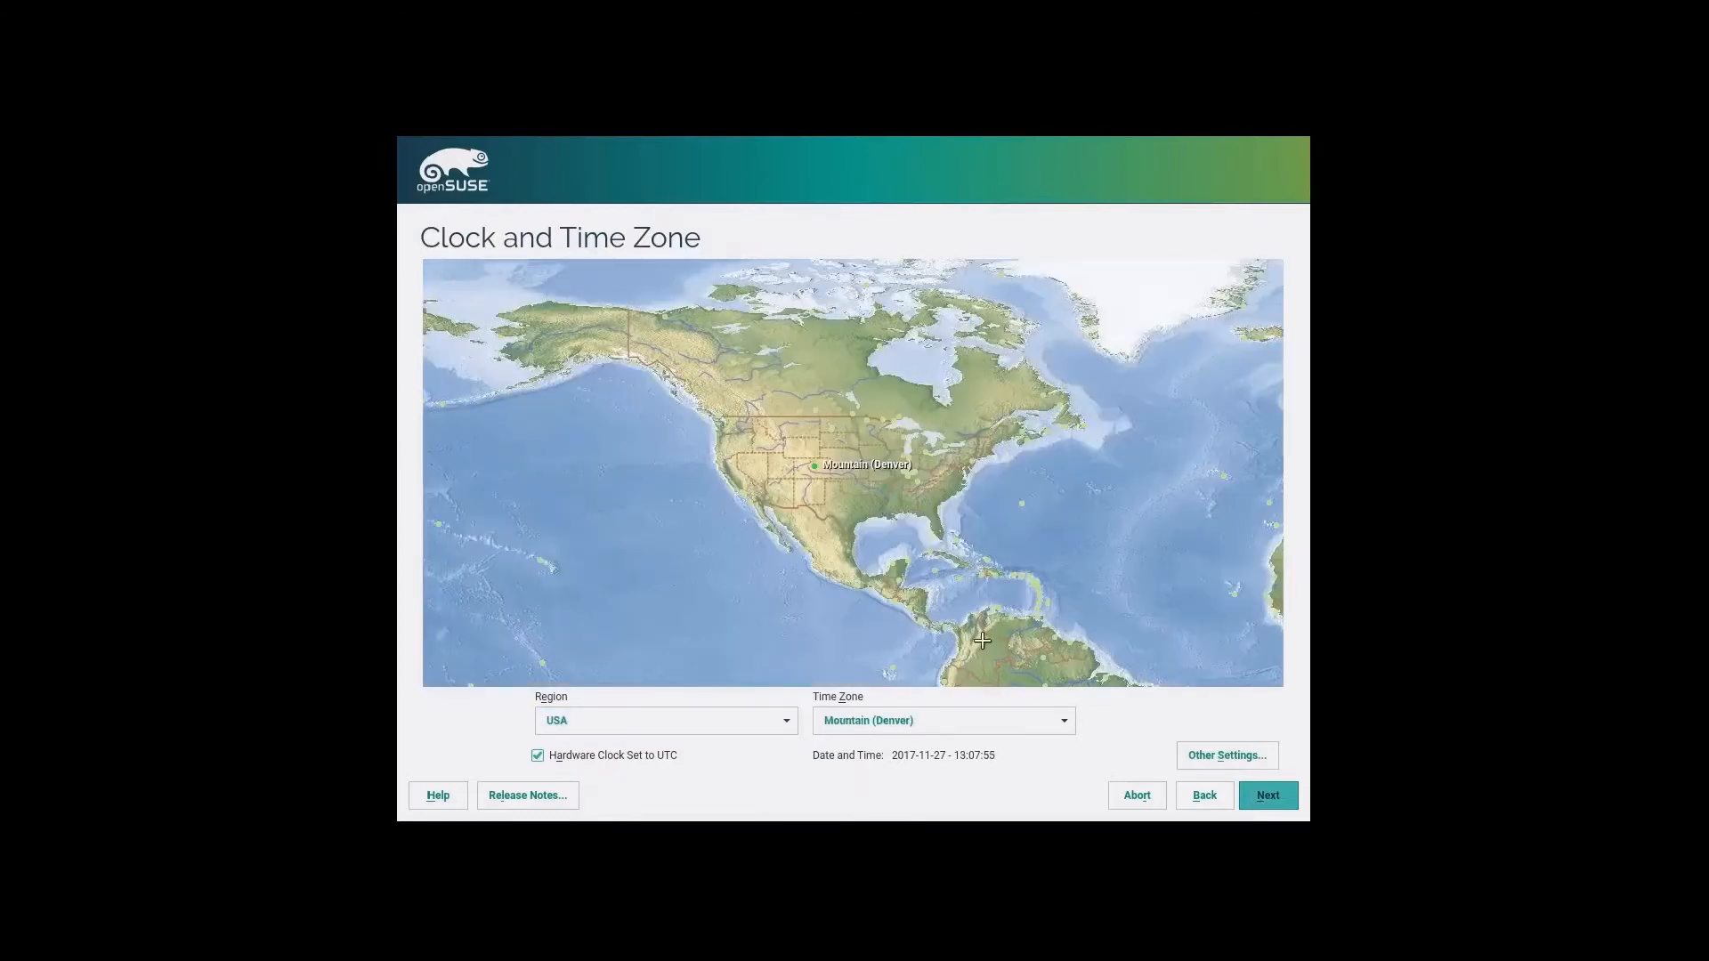
left_click(1265, 801)
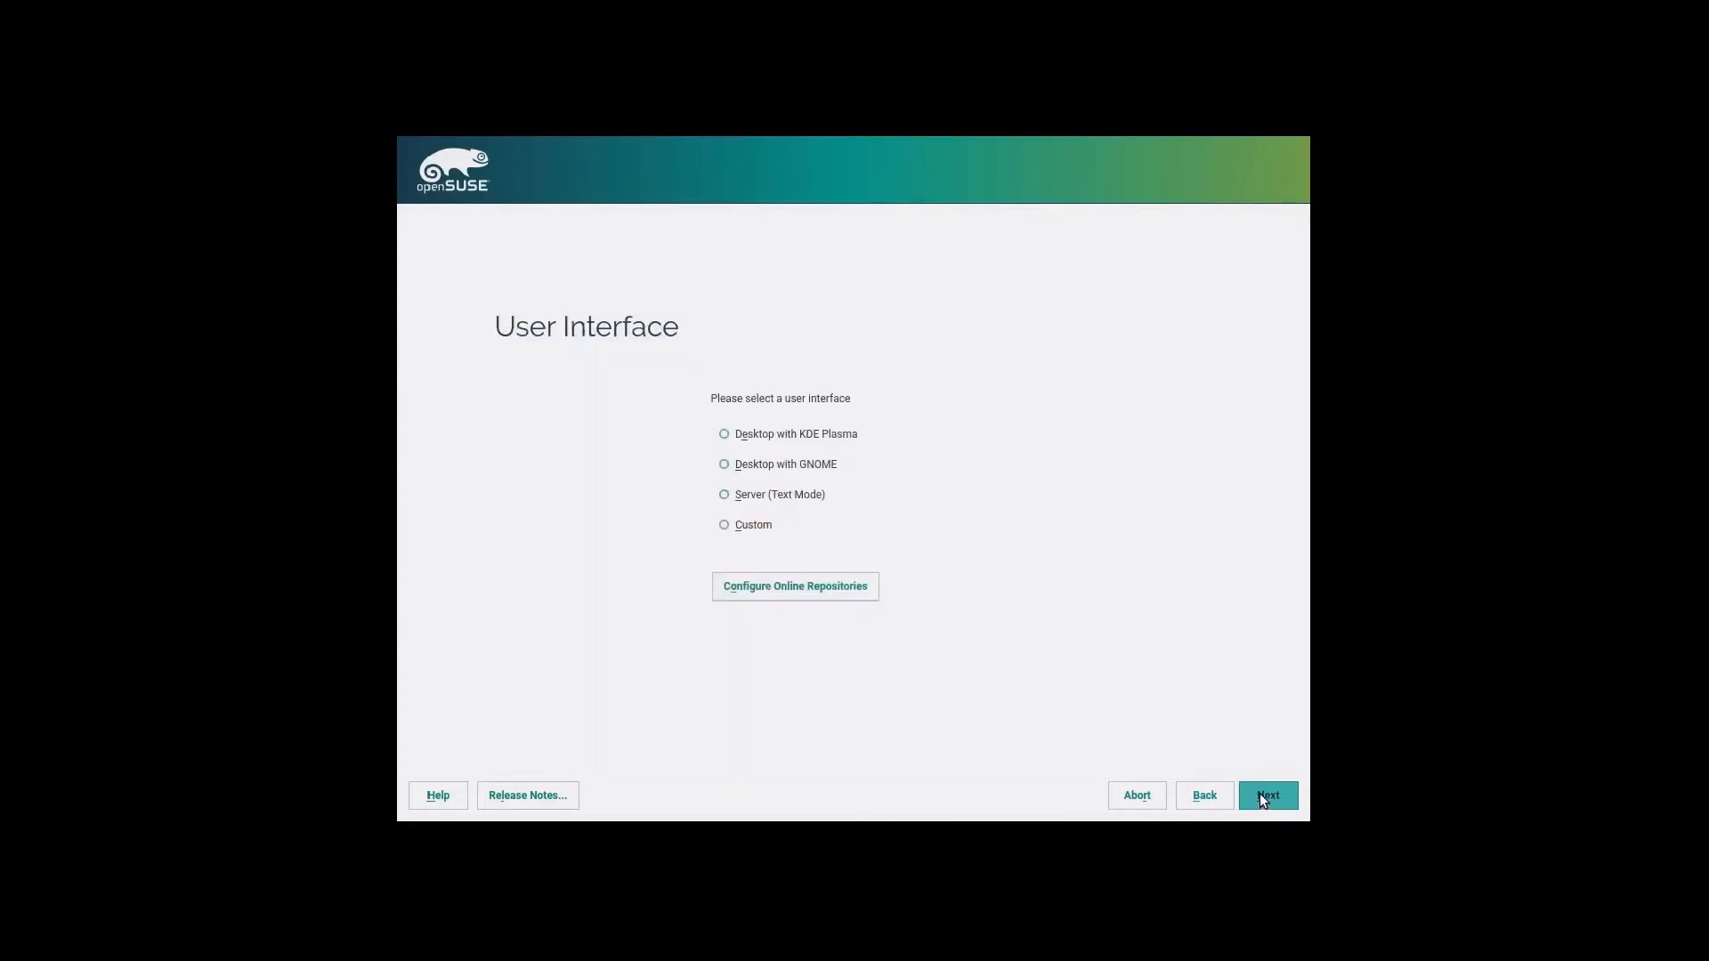
left_click(730, 460)
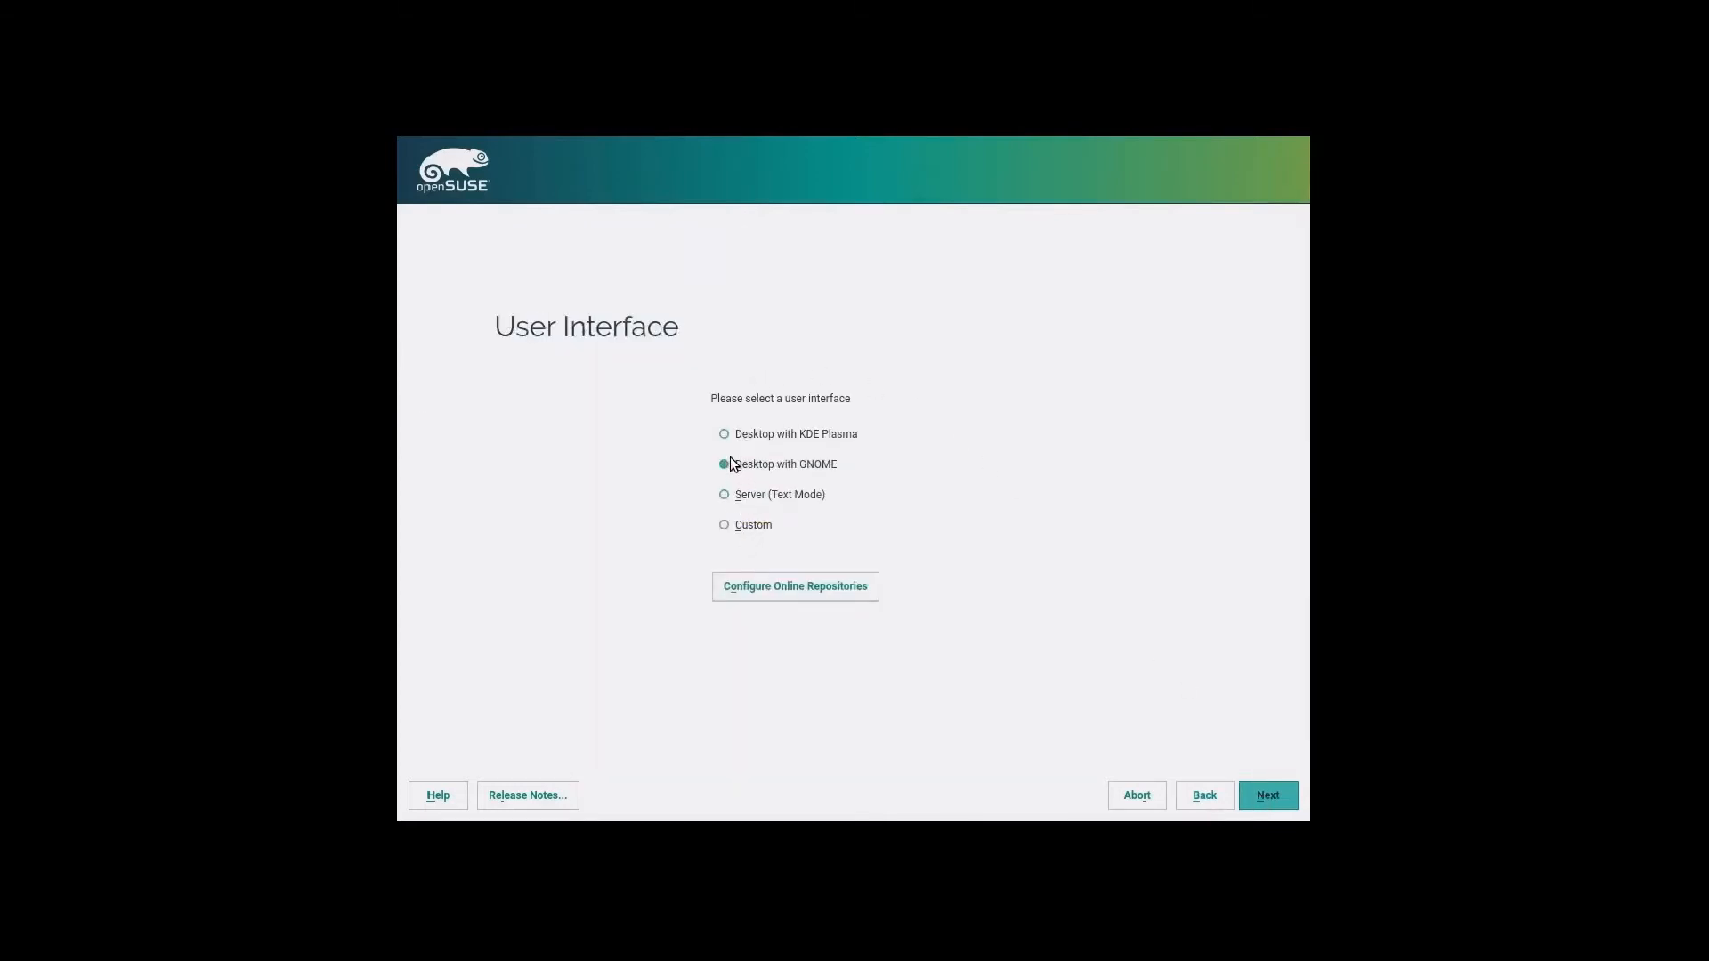
left_click(1259, 794)
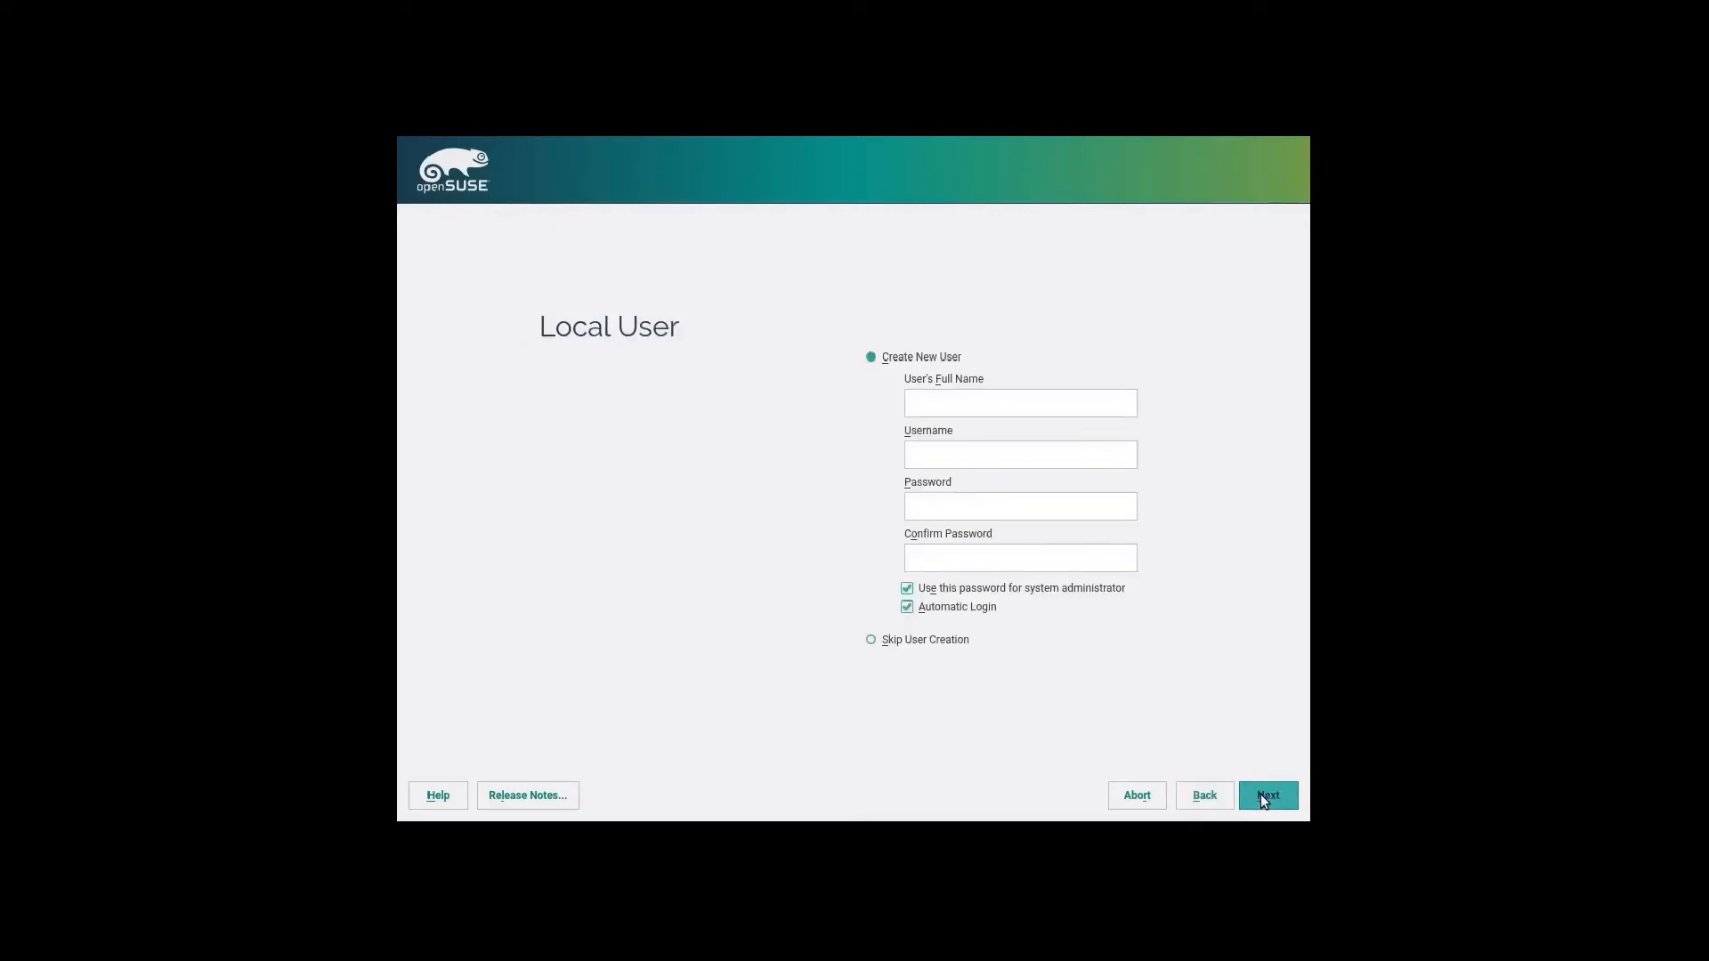
- Create the local user with full name, password and password confirmation, turning off Automatic Login and accepting the simple password
type("Dorian")
key("Tab")
key("Tab")
type("*****")
key("Tab")
type("*****")
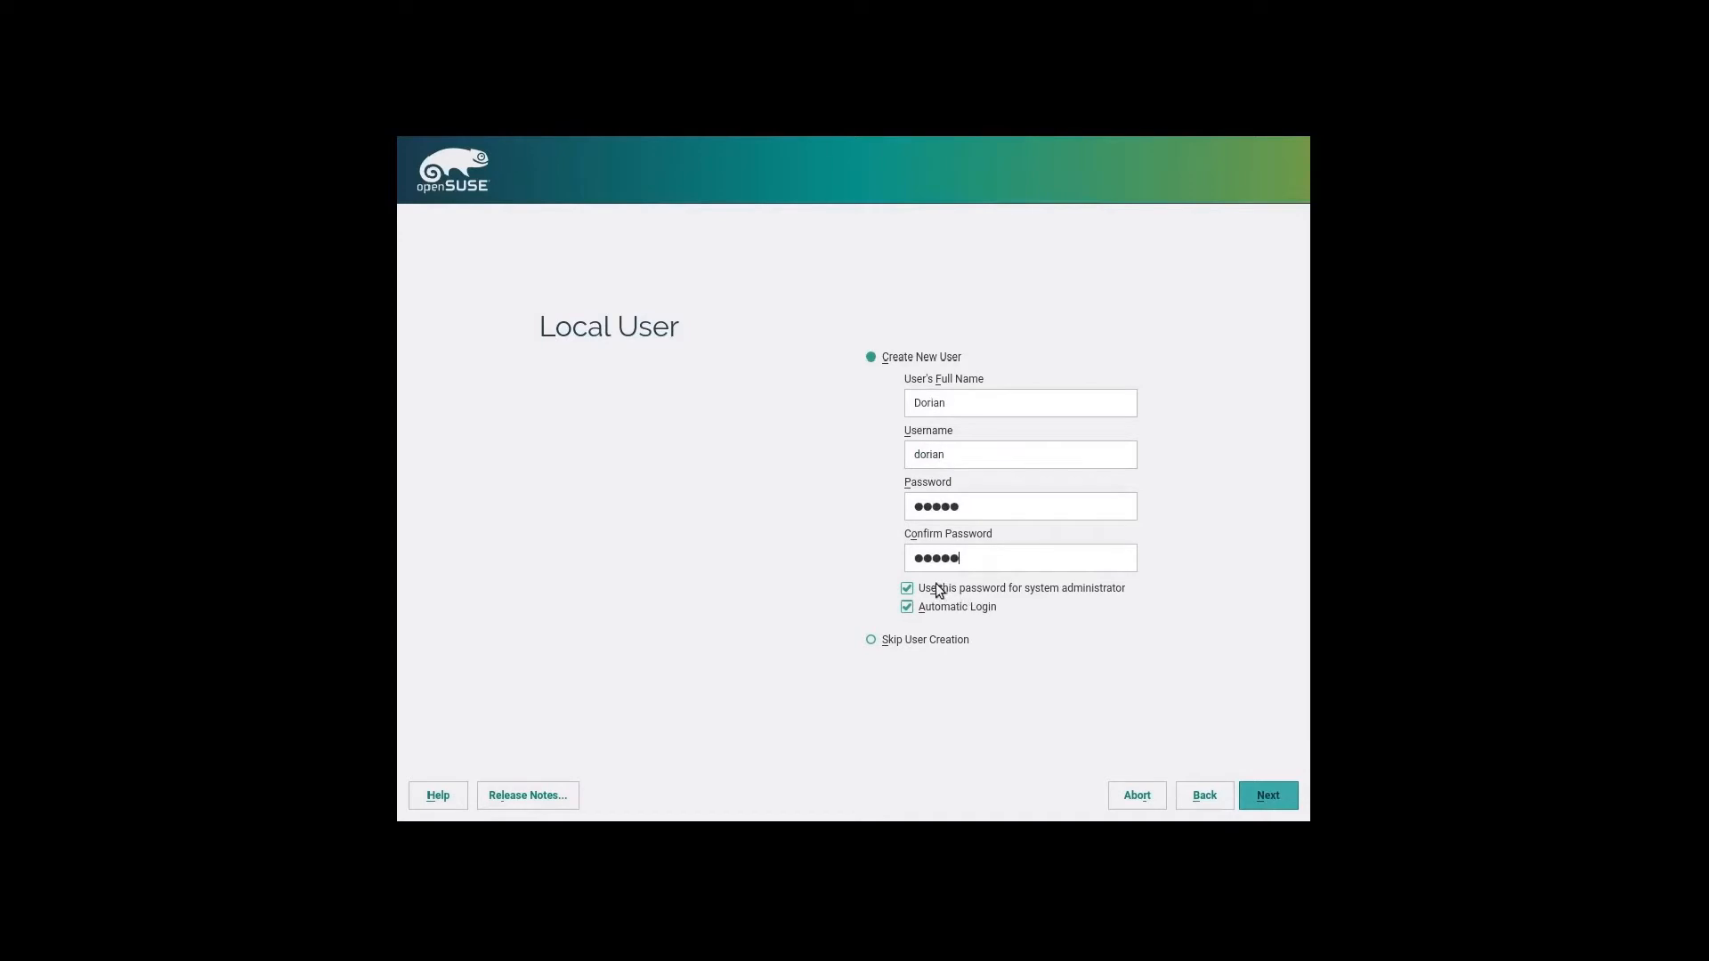
left_click(908, 609)
left_click(1266, 797)
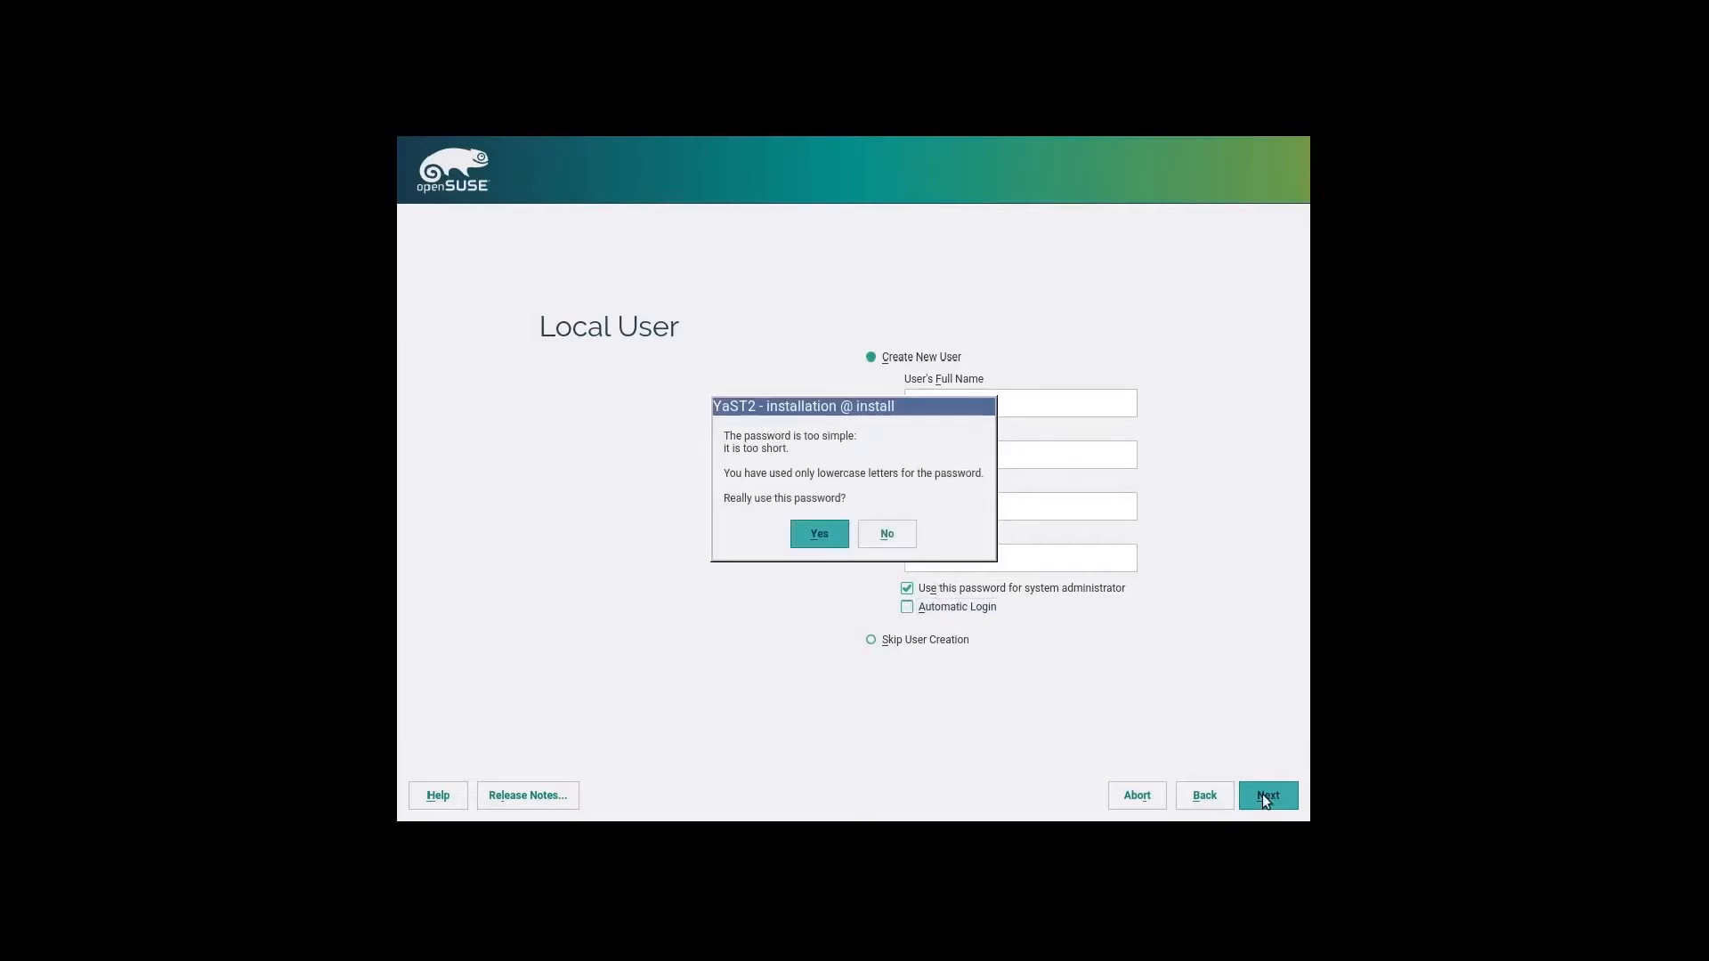
left_click(817, 537)
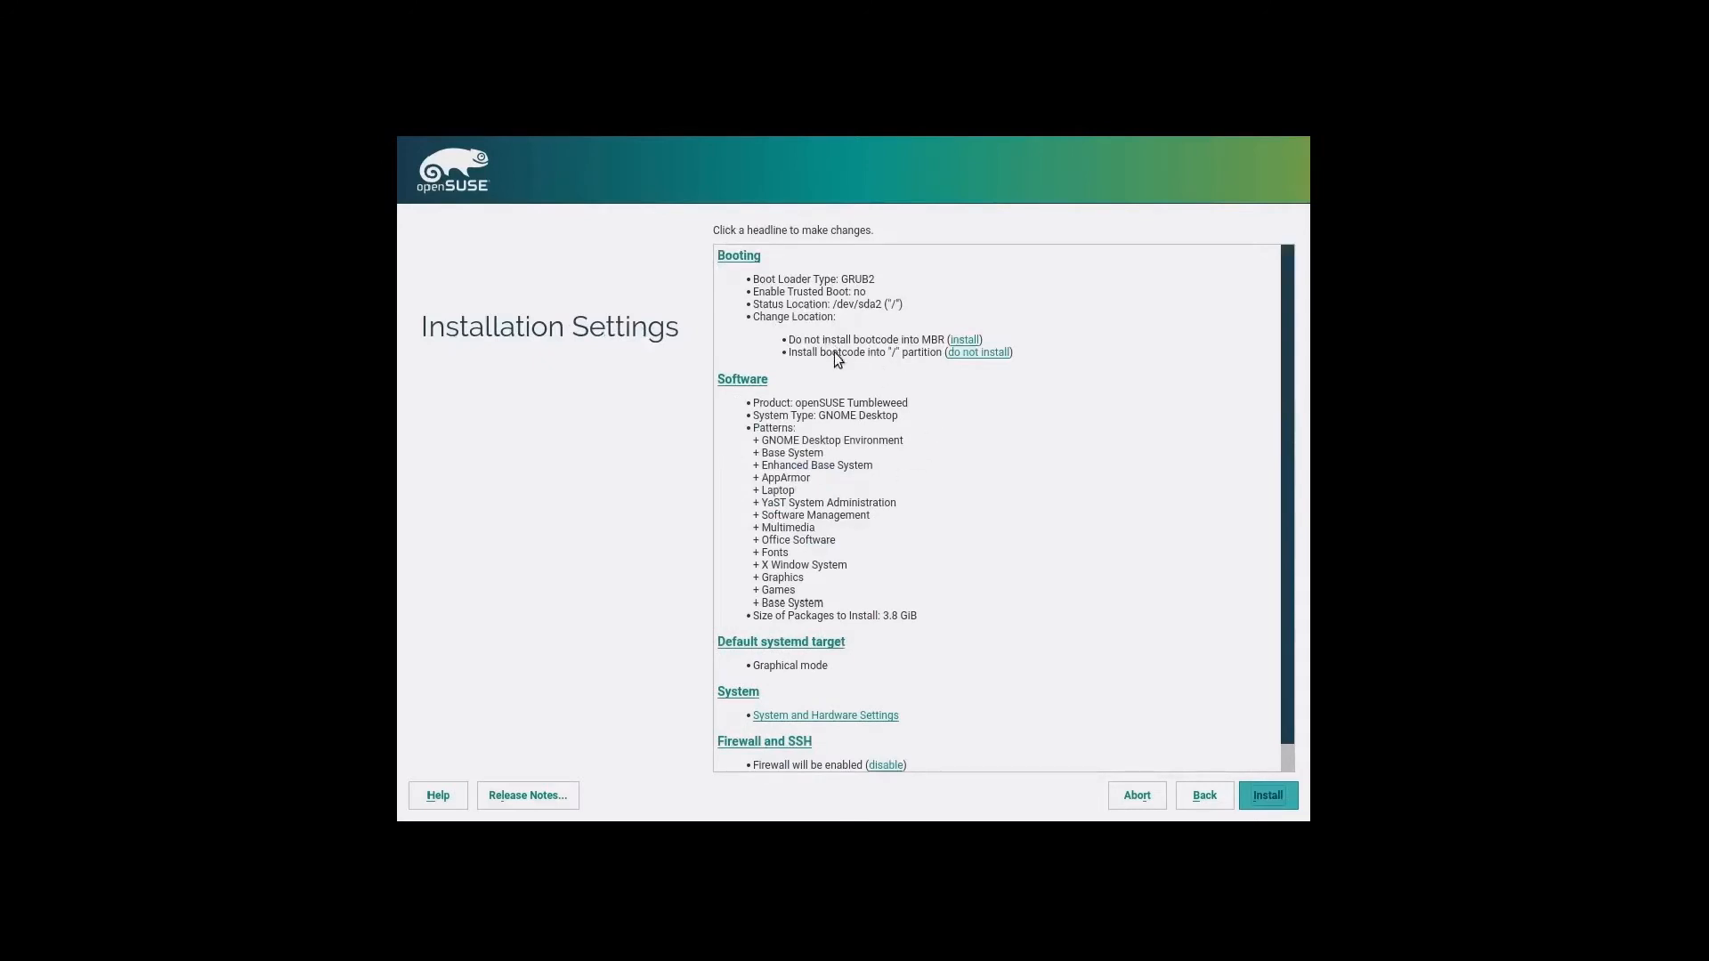
- Review the installation settings and set the bootcode to install into the MBR
scroll(837, 365, "down", 1)
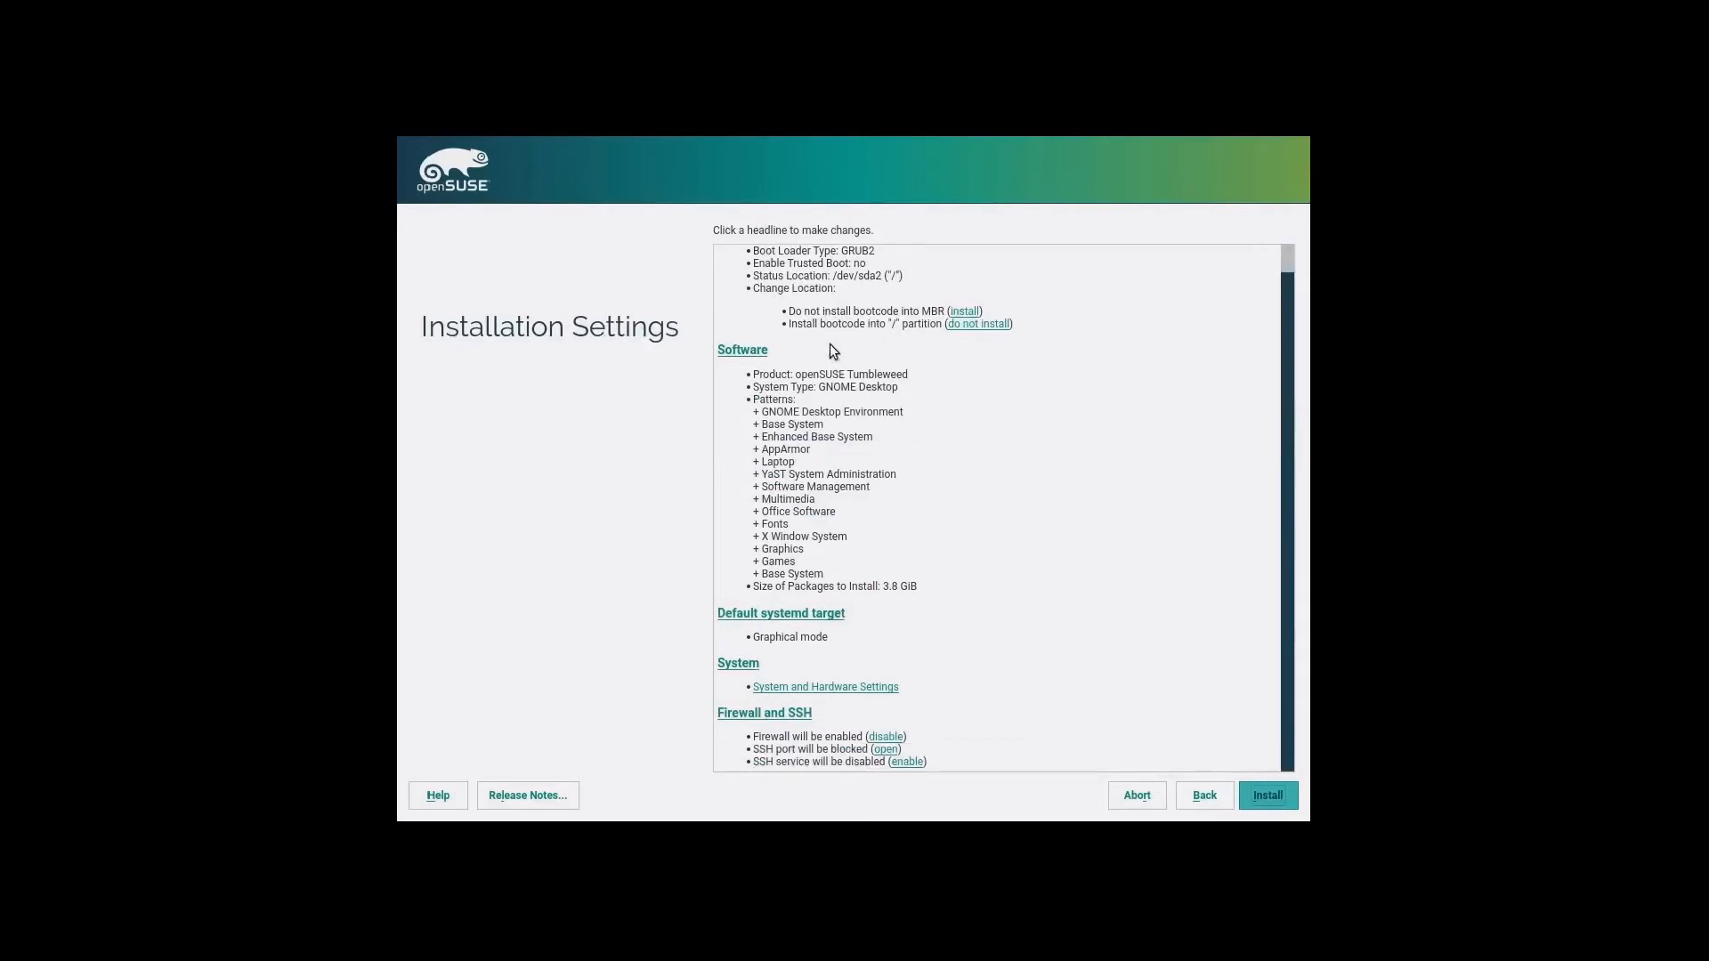
scroll(828, 343, "up", 1)
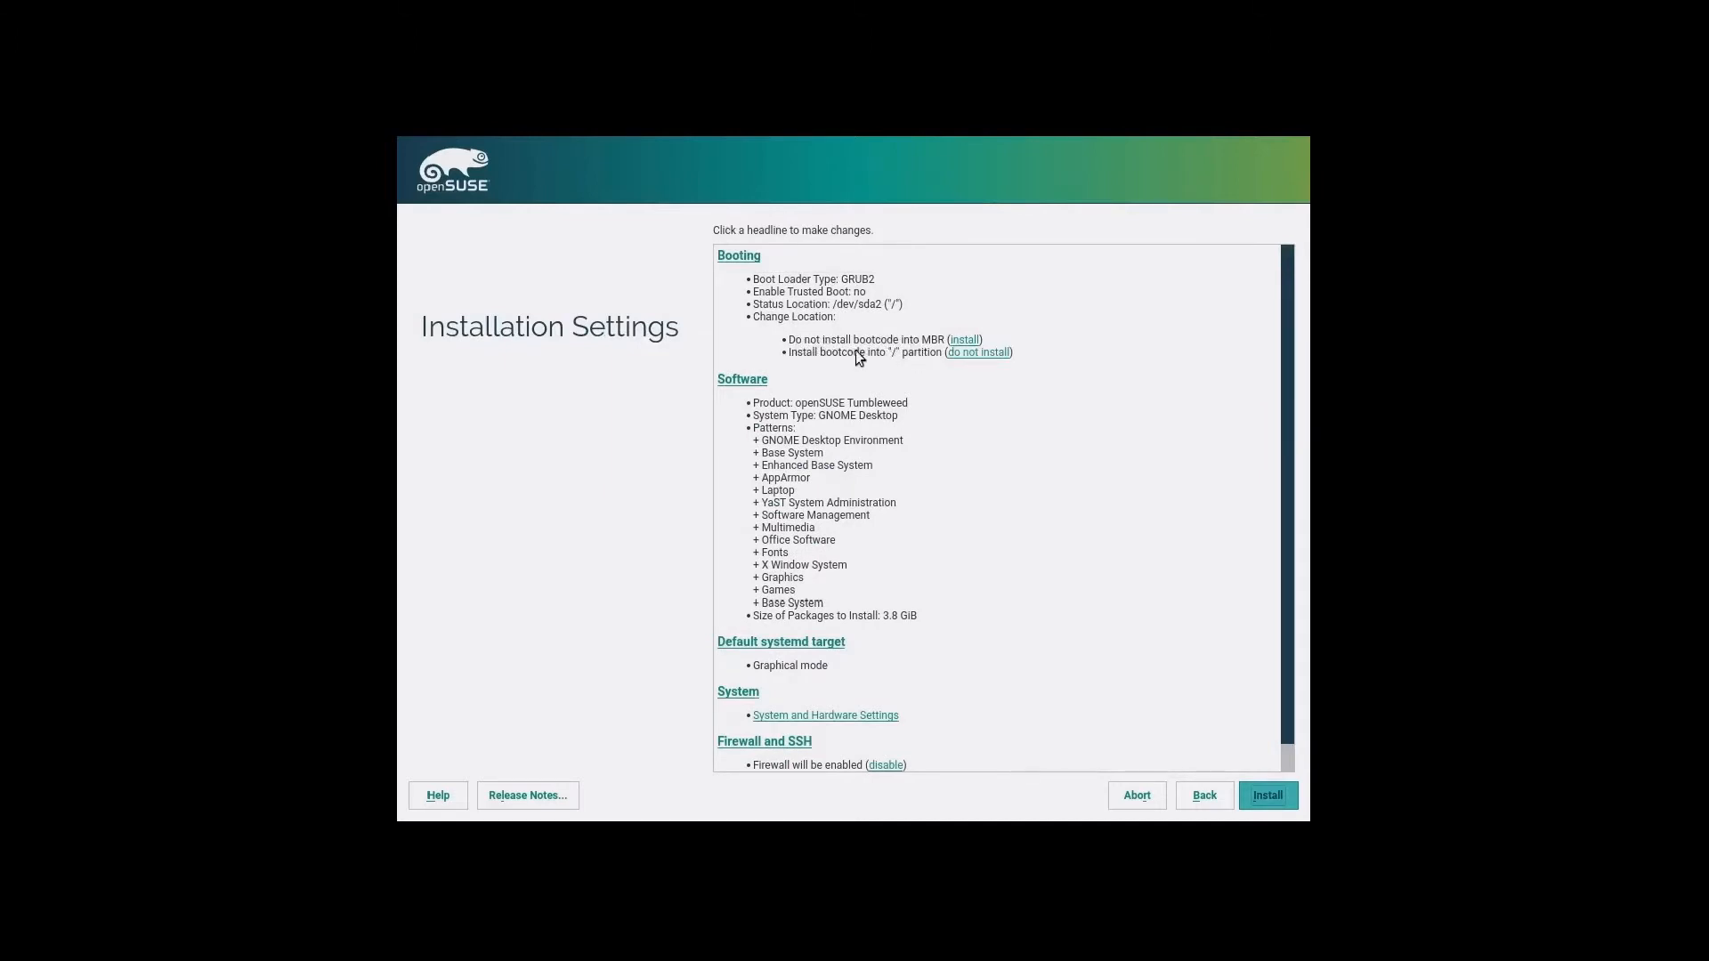
left_click(964, 342)
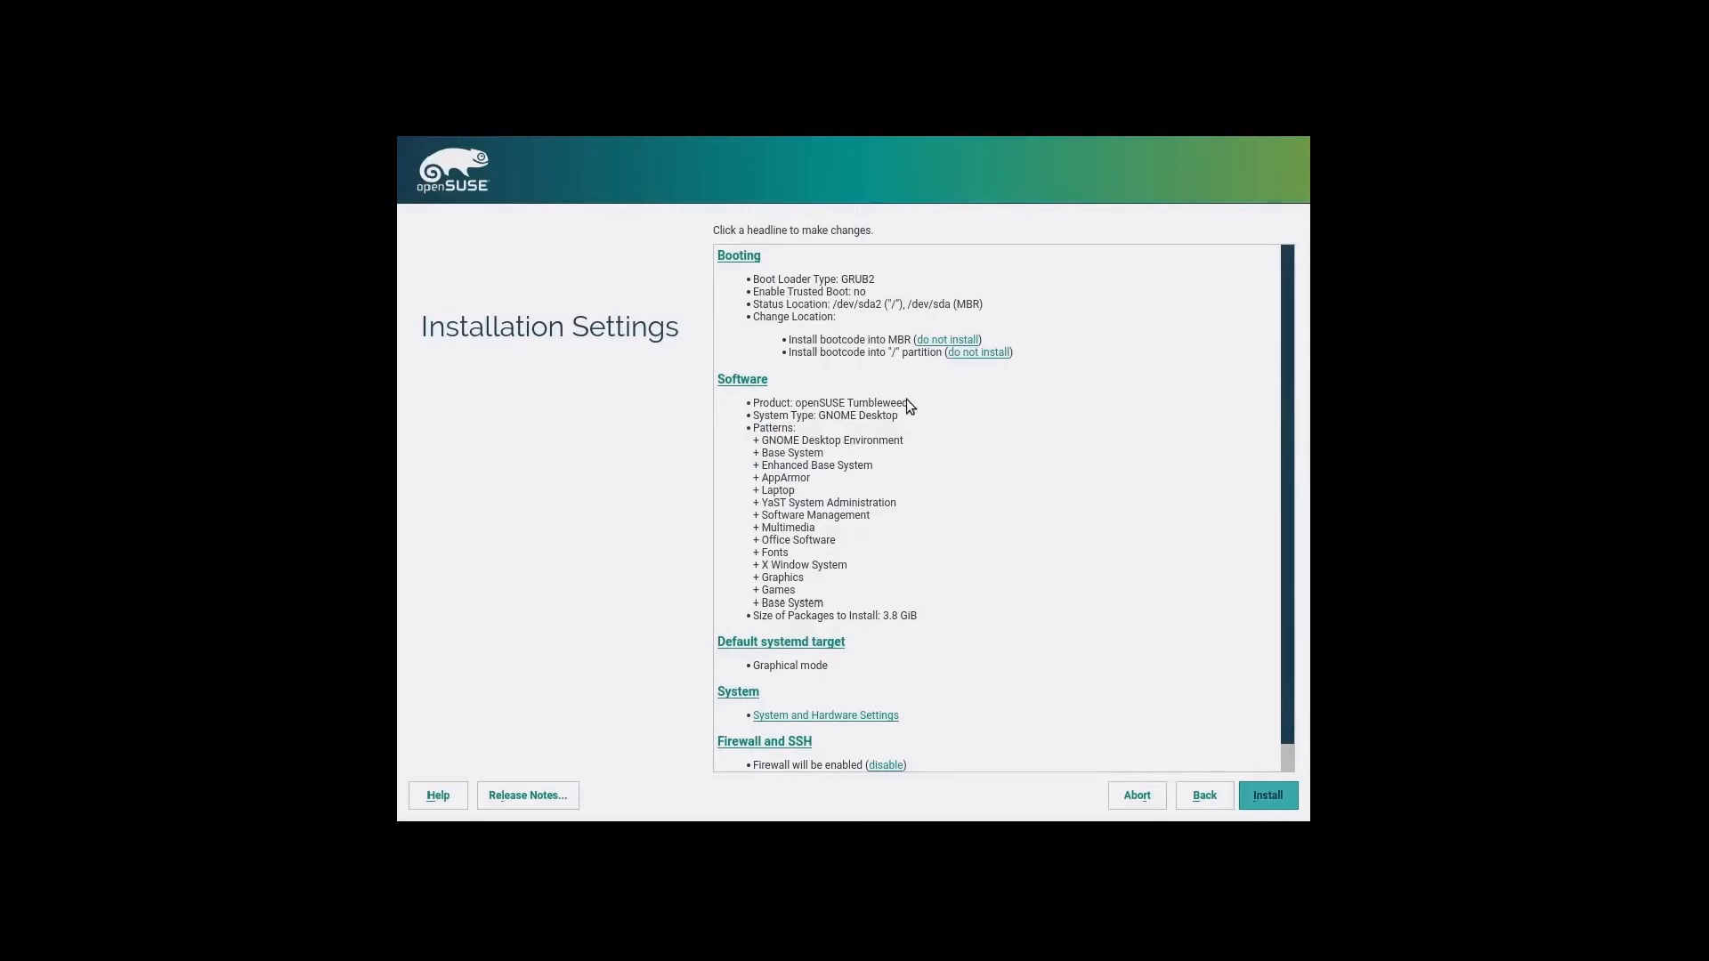
left_click(928, 345)
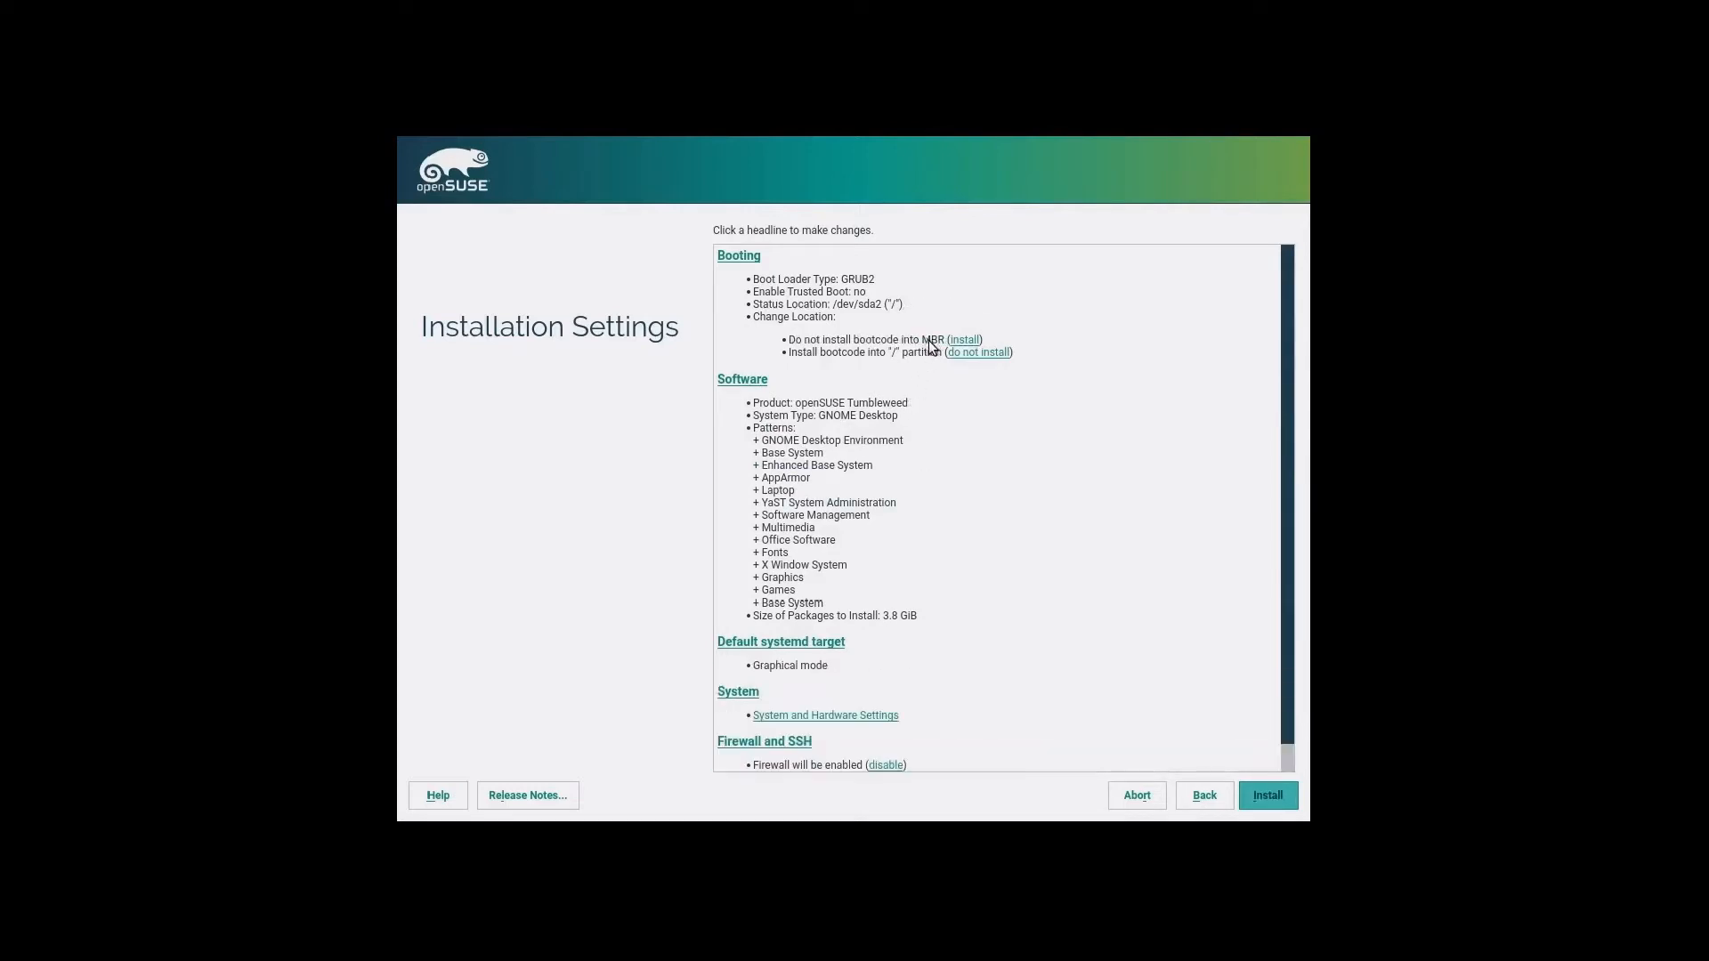
left_click(965, 340)
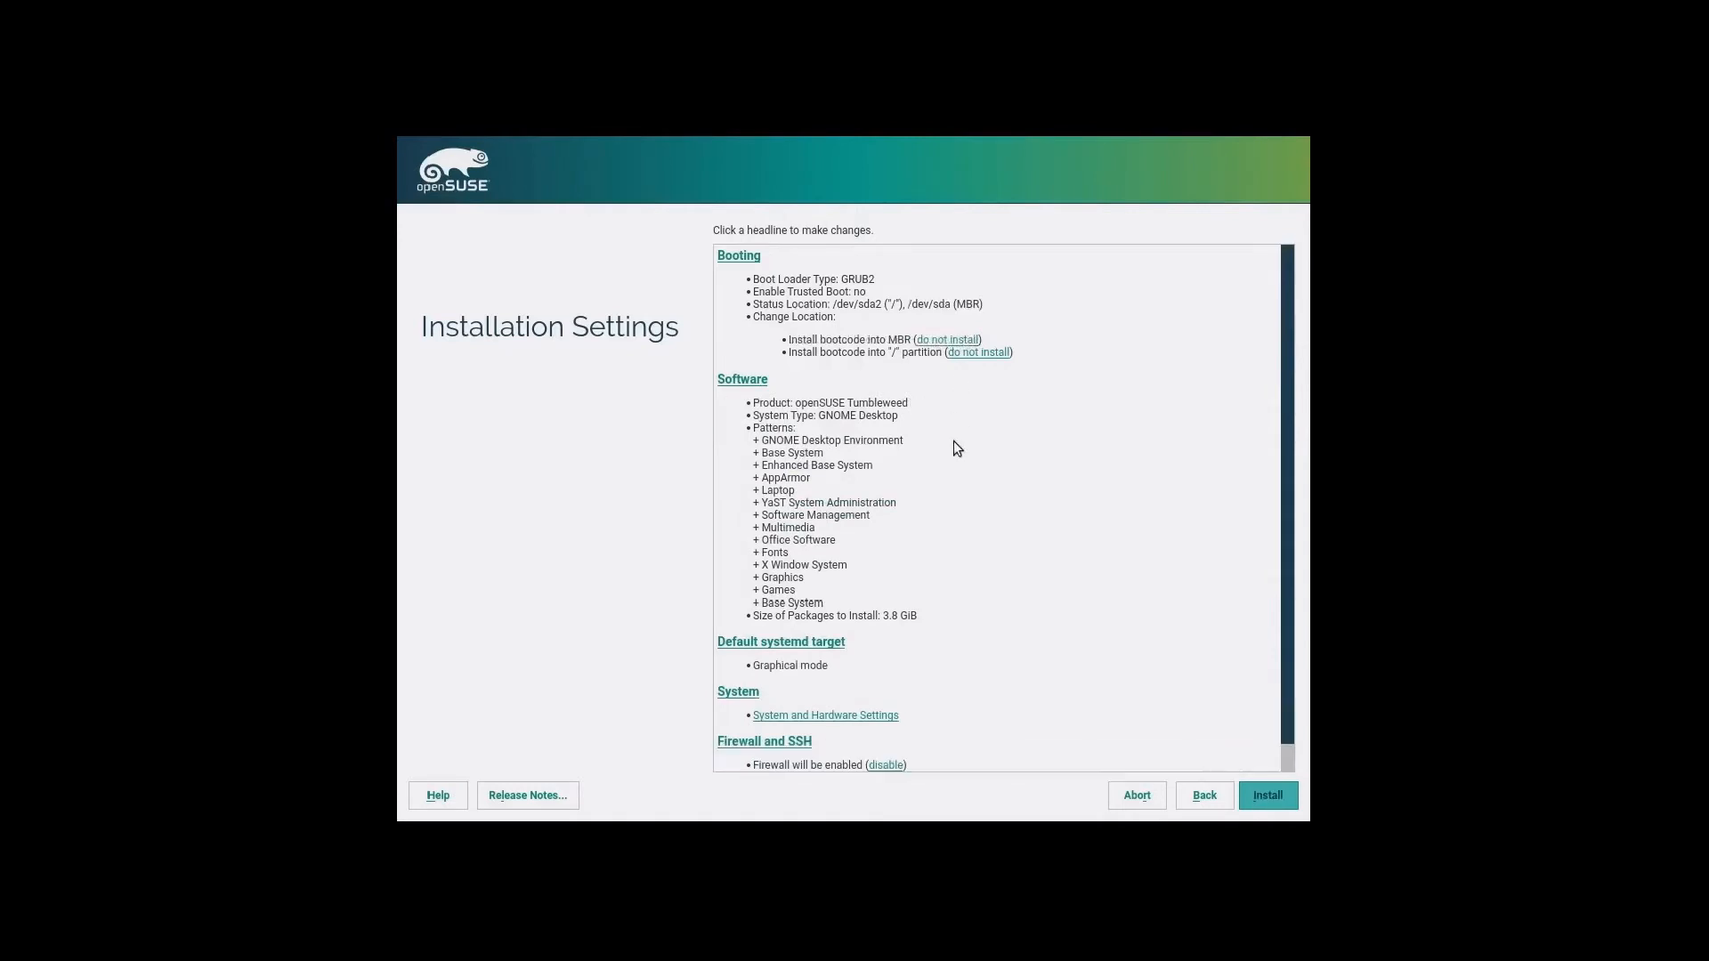
- Disable the firewall in the Firewall and SSH section of the installation settings
scroll(965, 521, "down", 1)
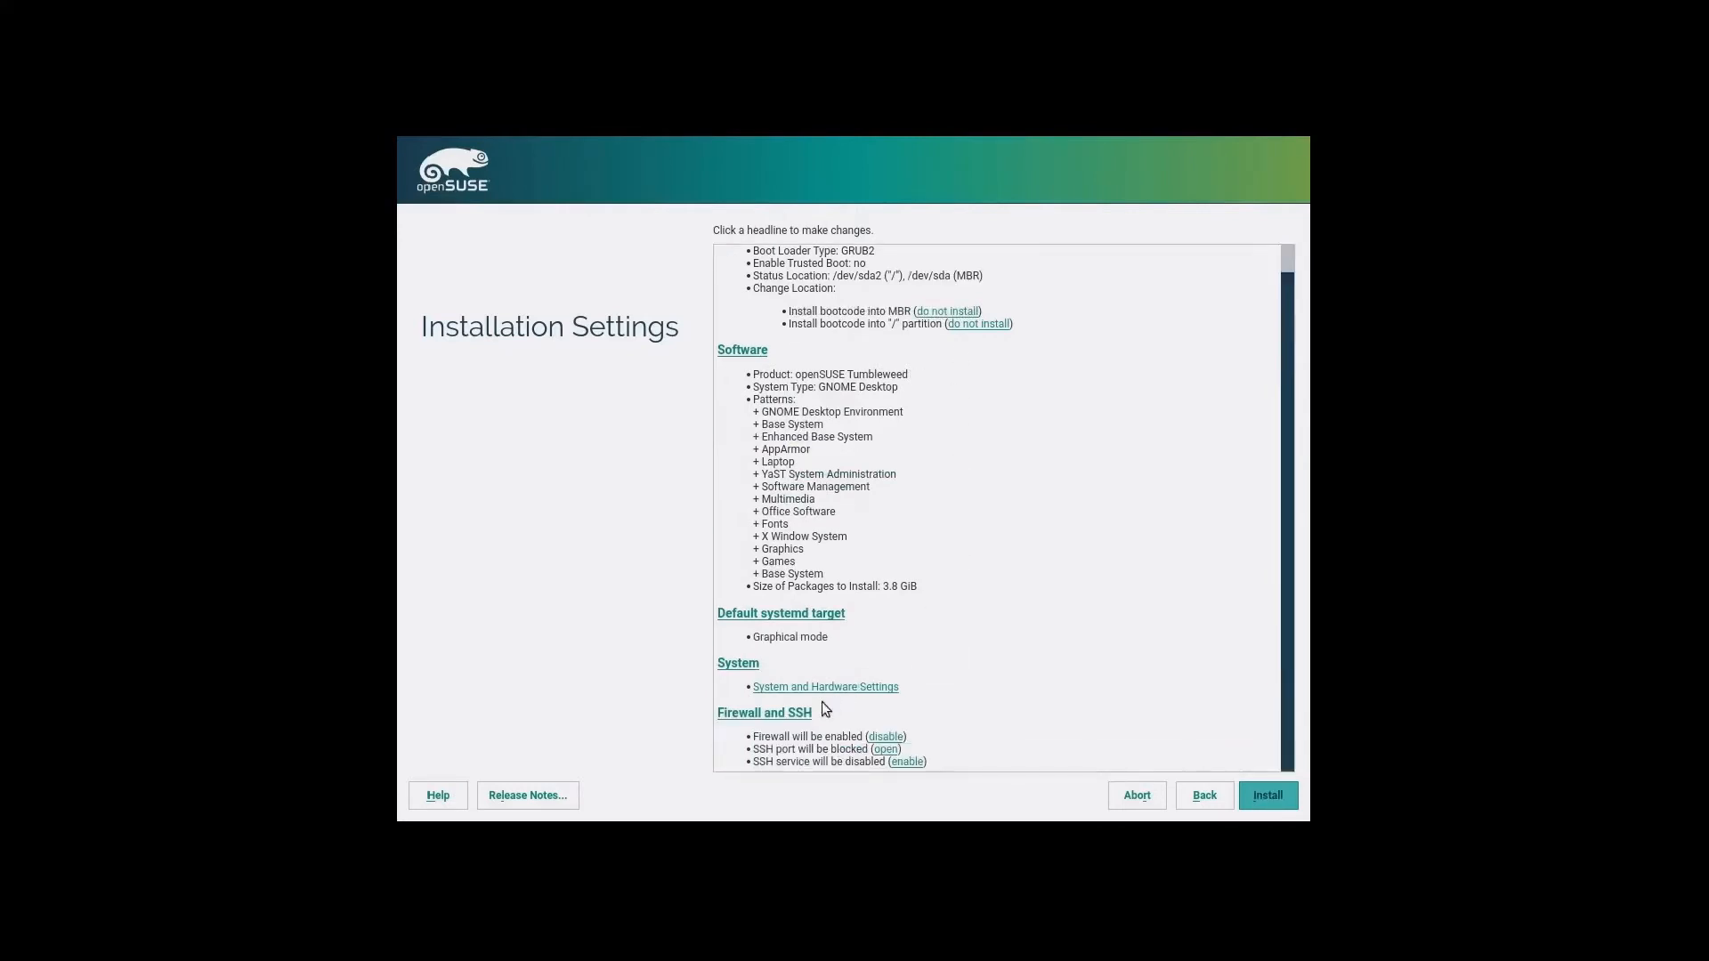
left_click(884, 738)
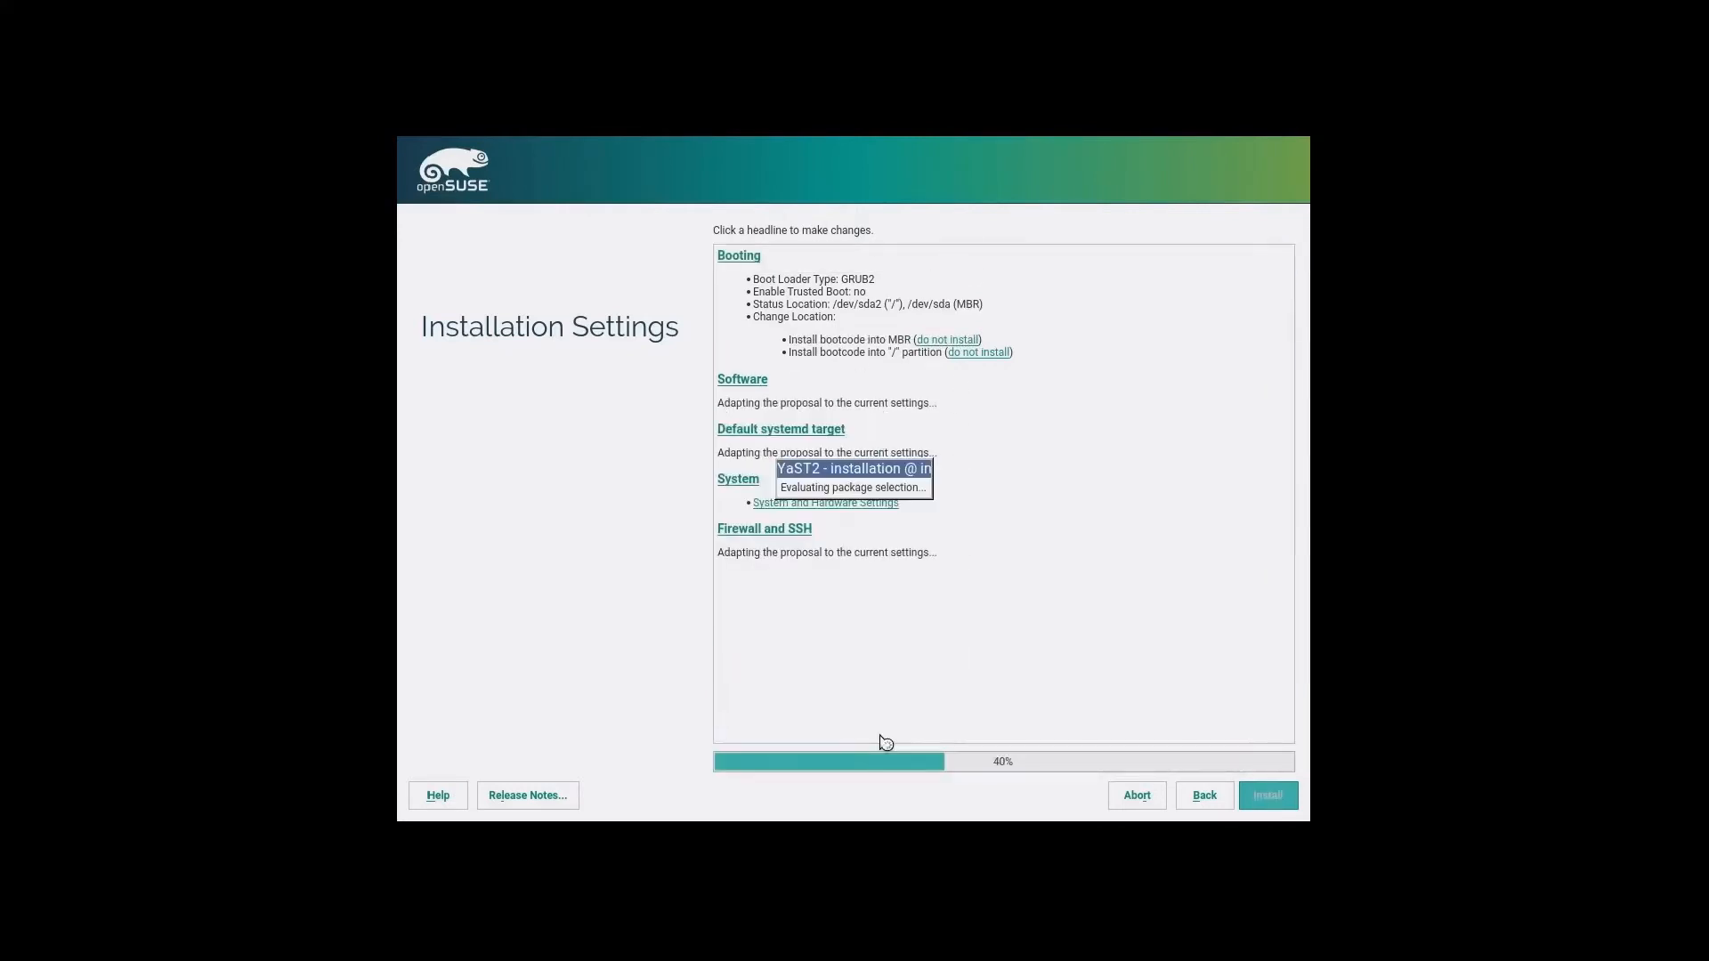
scroll(960, 652, "down", 1)
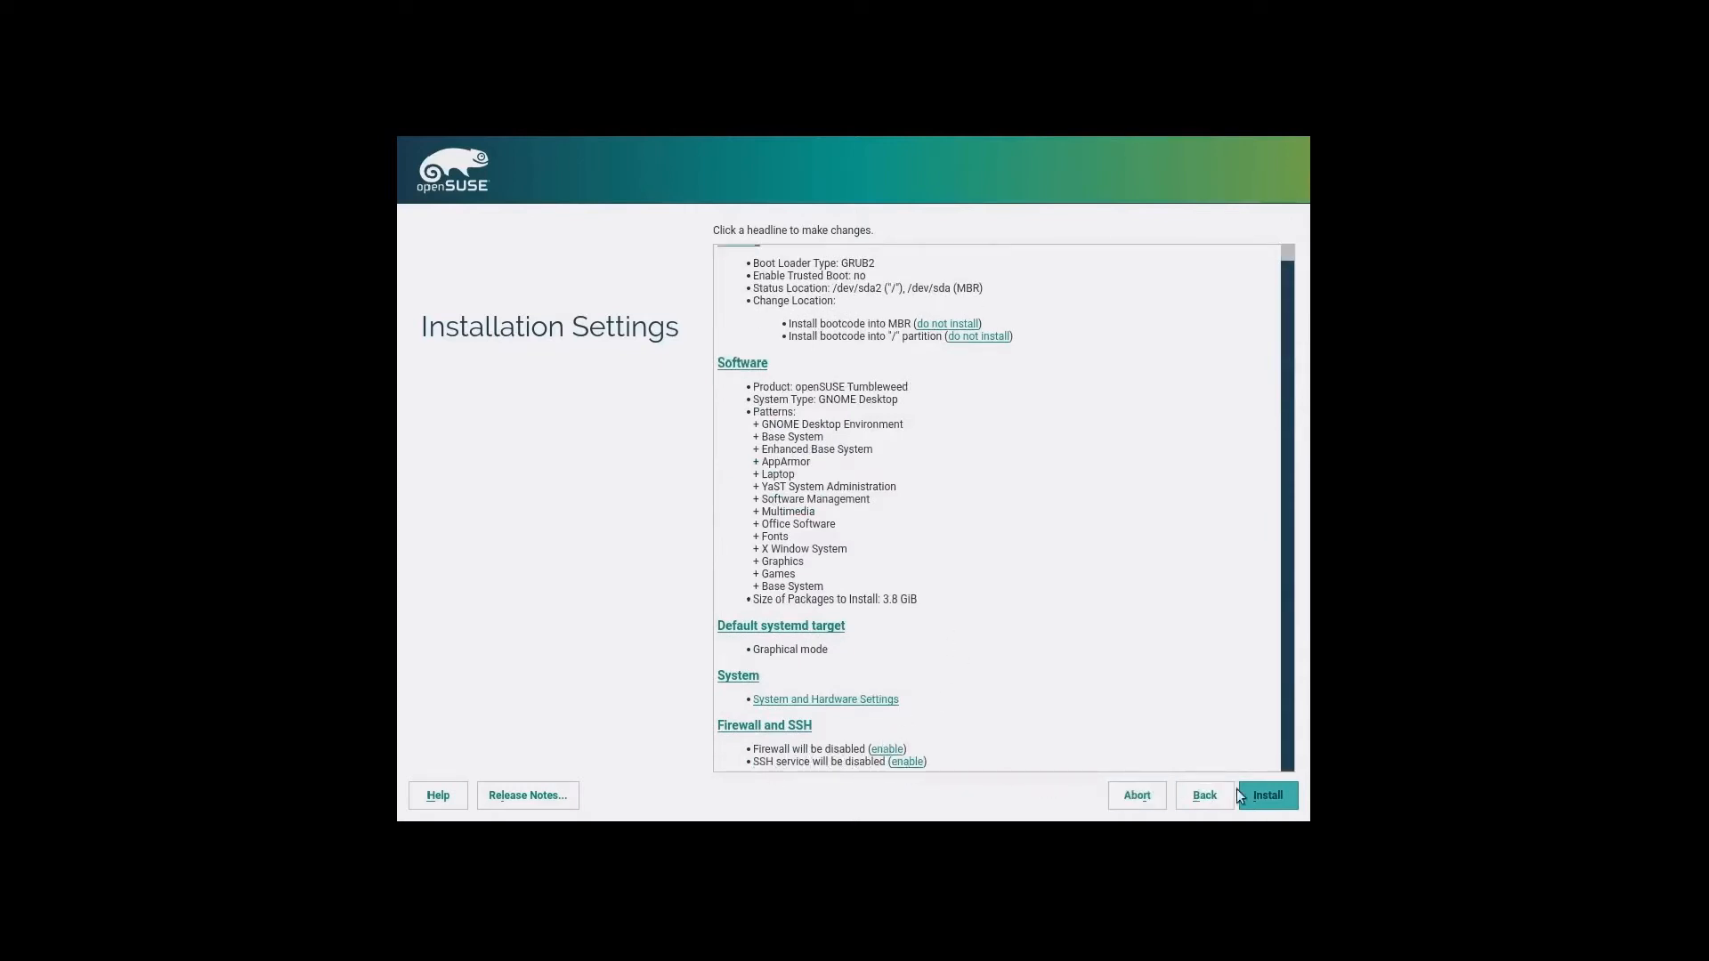
- Start and confirm the installation, and show the details of the packages being installed
left_click(1266, 794)
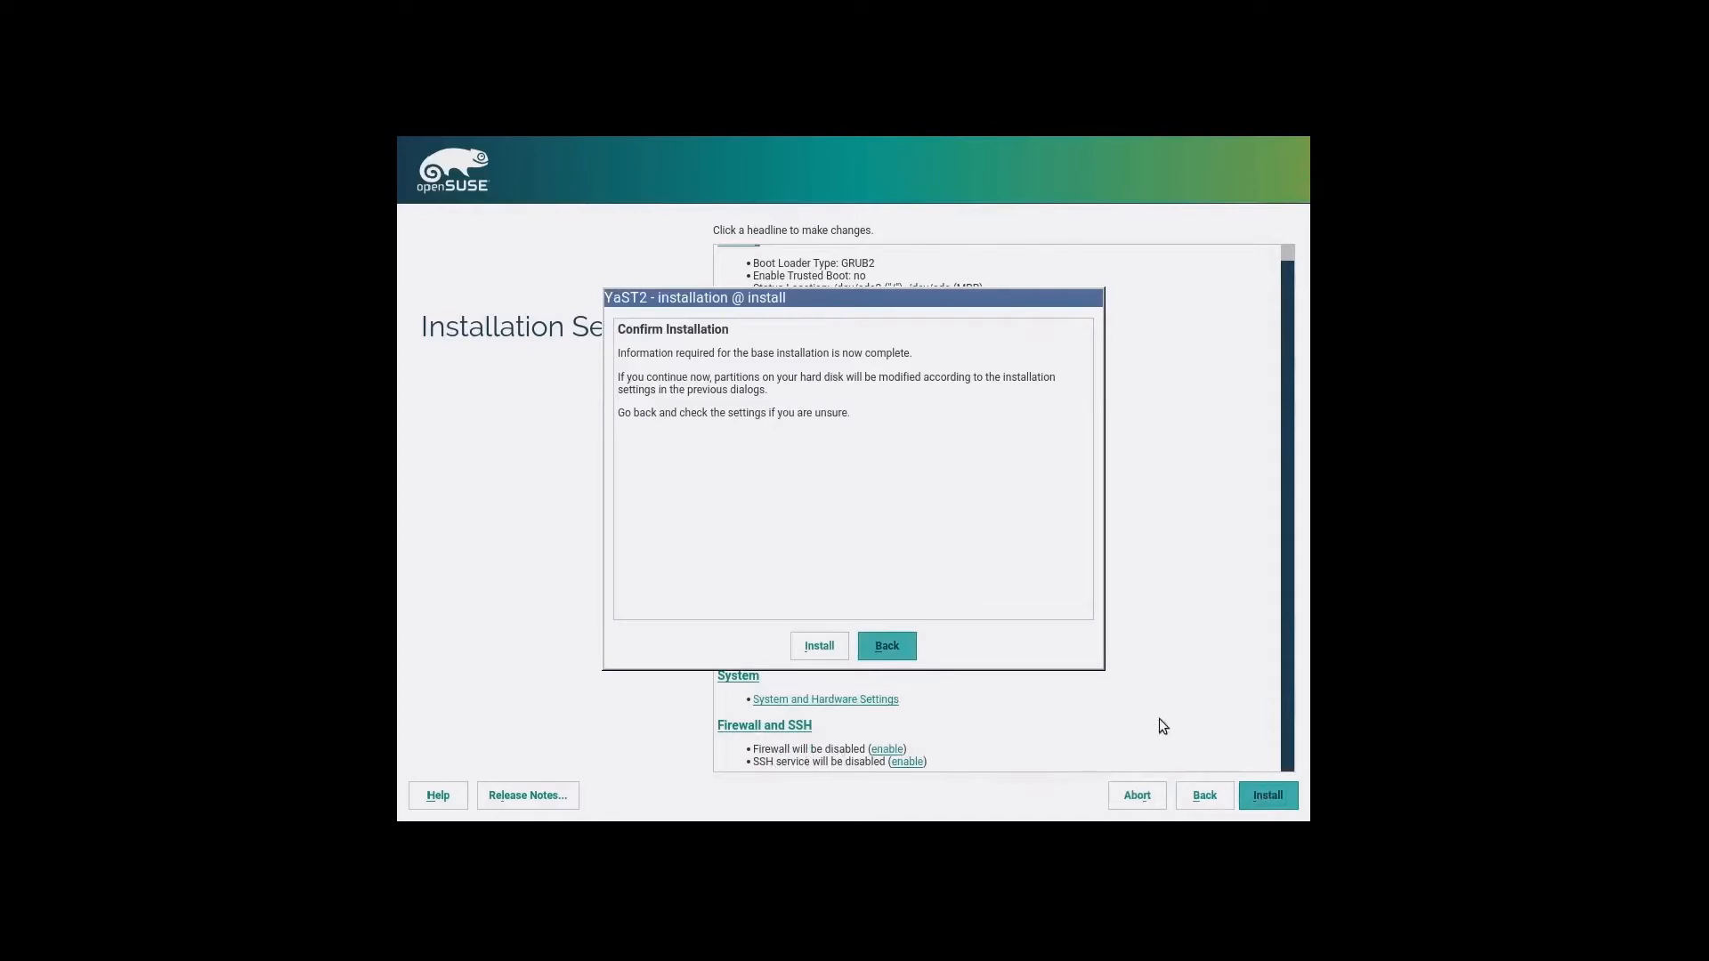
left_click(816, 647)
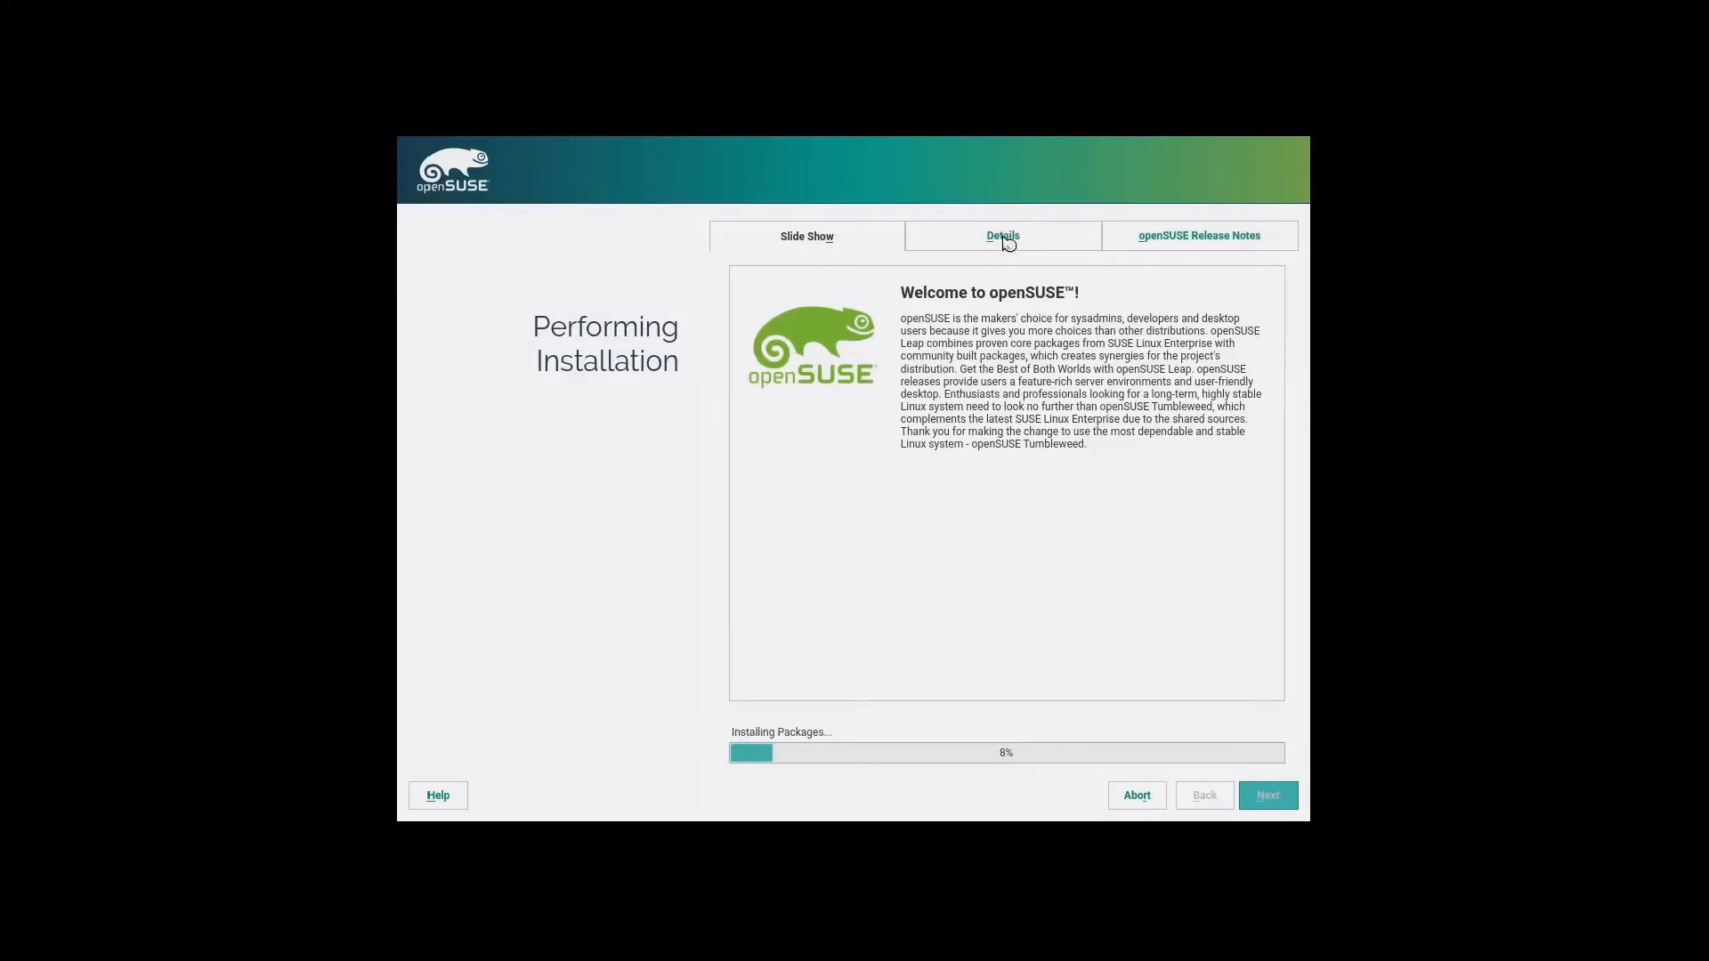
left_click(1006, 239)
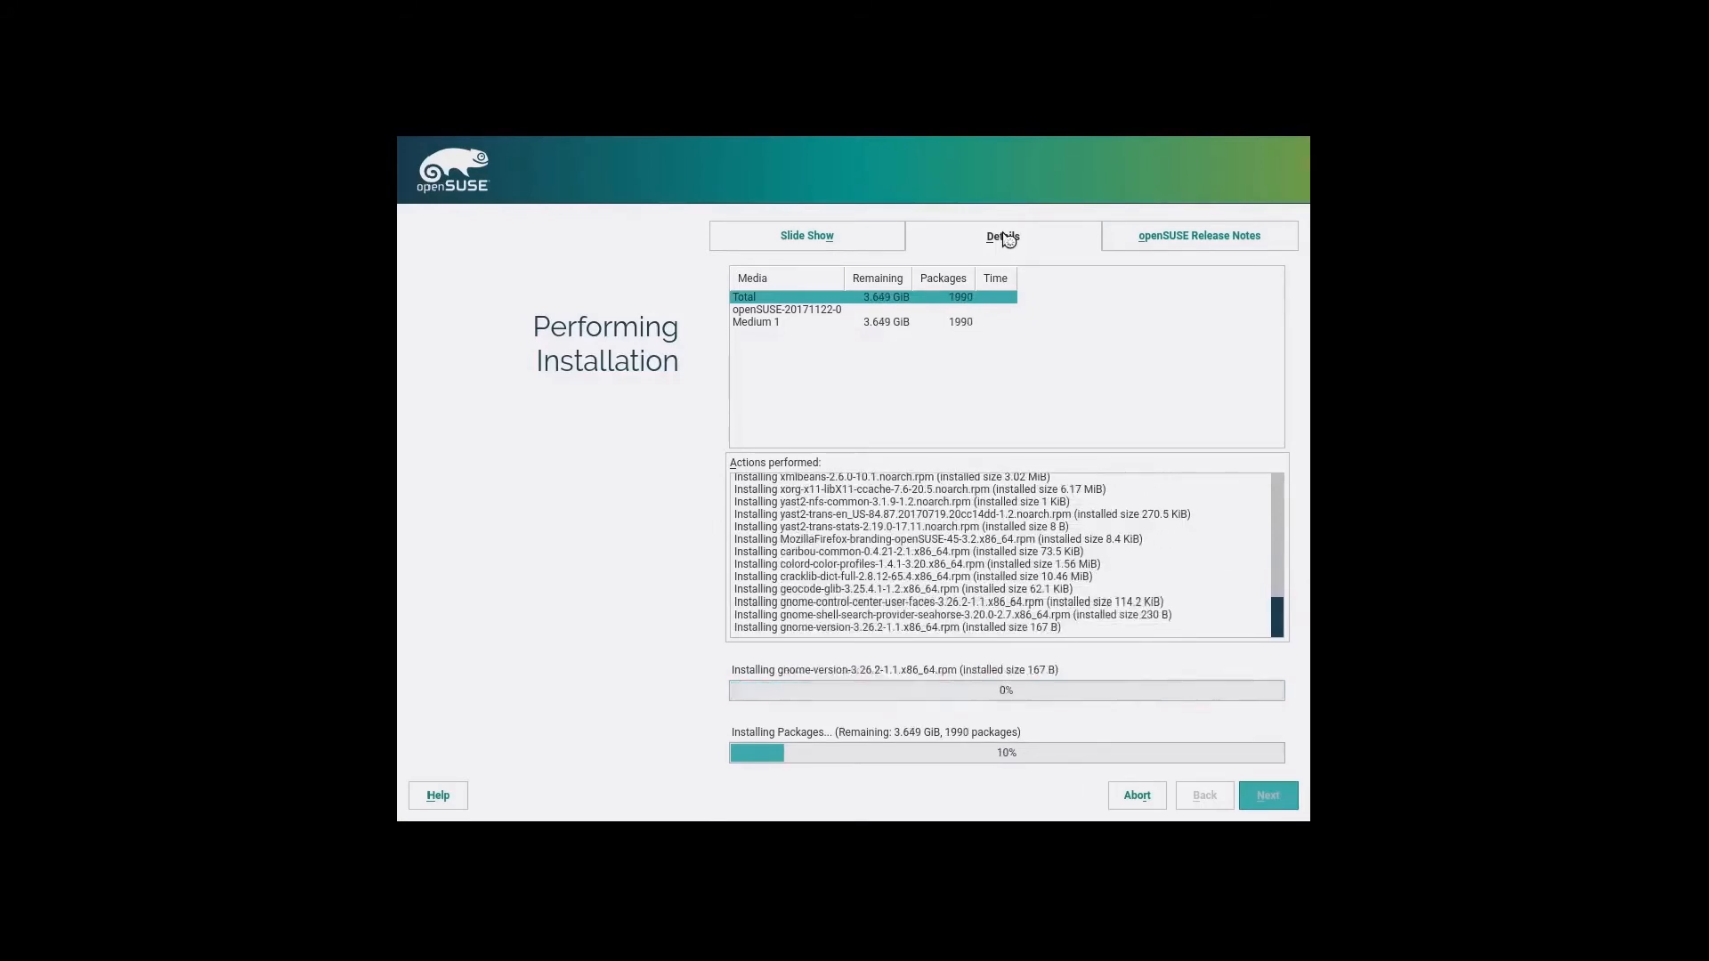
- Take the openSUSE Tumbleweed virtual machine out of full-screen mode and close its window
key("ctrl+f")
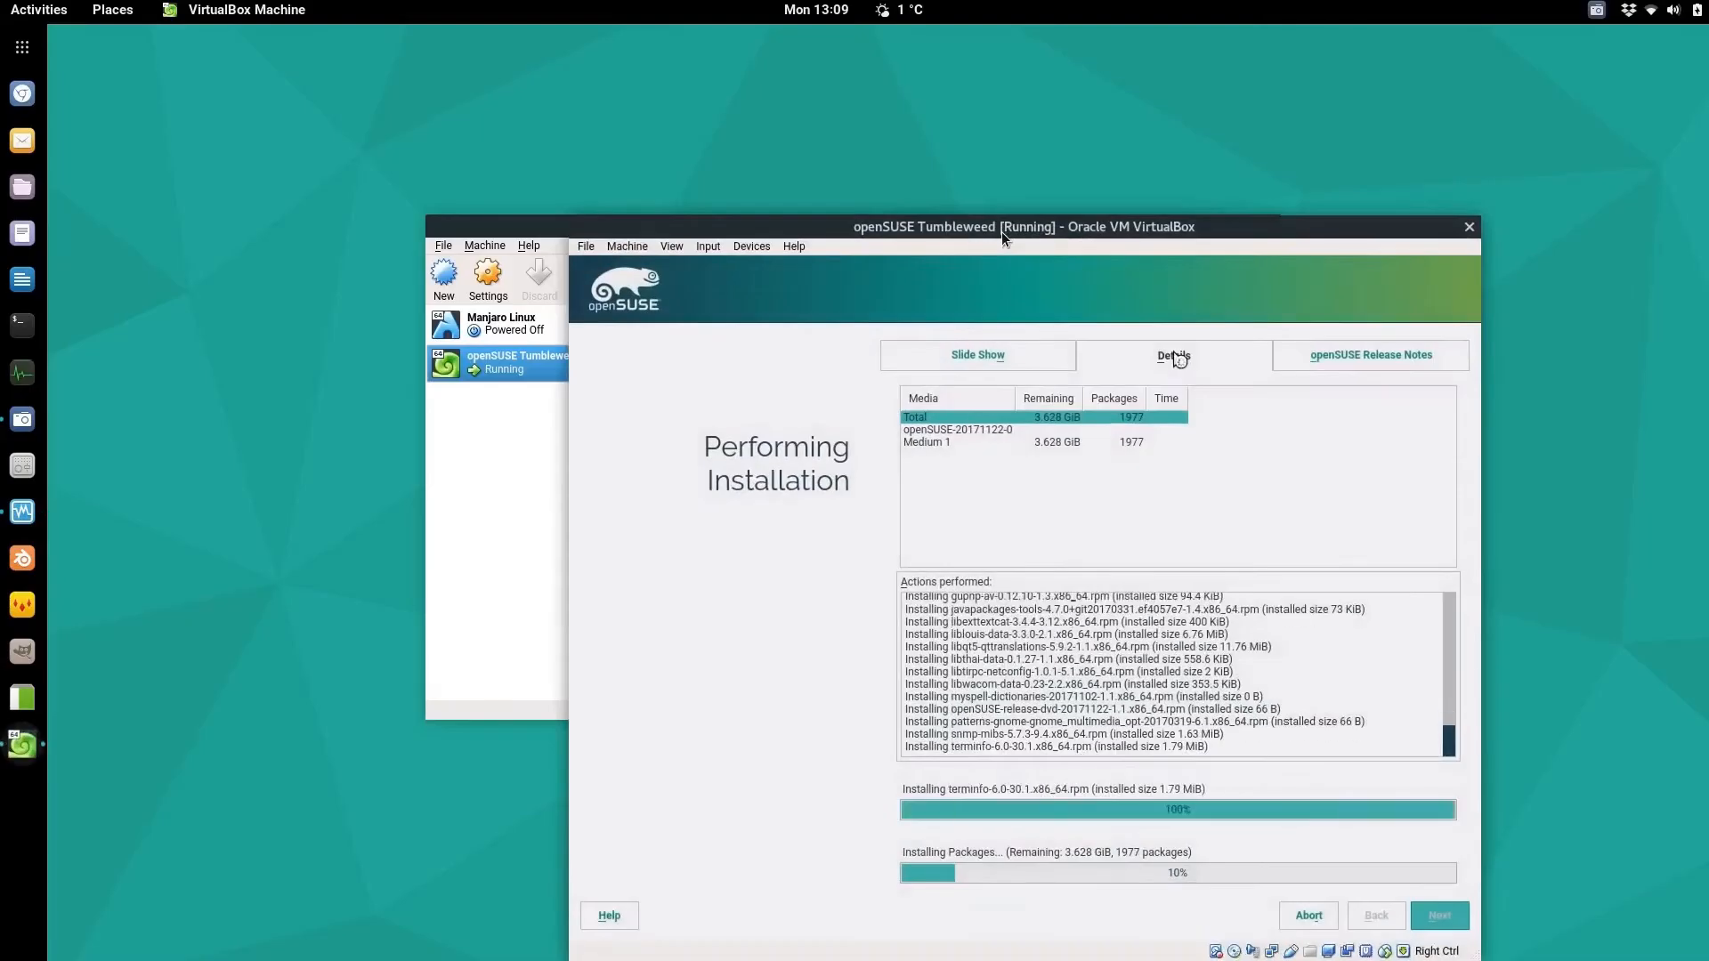
left_click_drag(1002, 233, 853, 132)
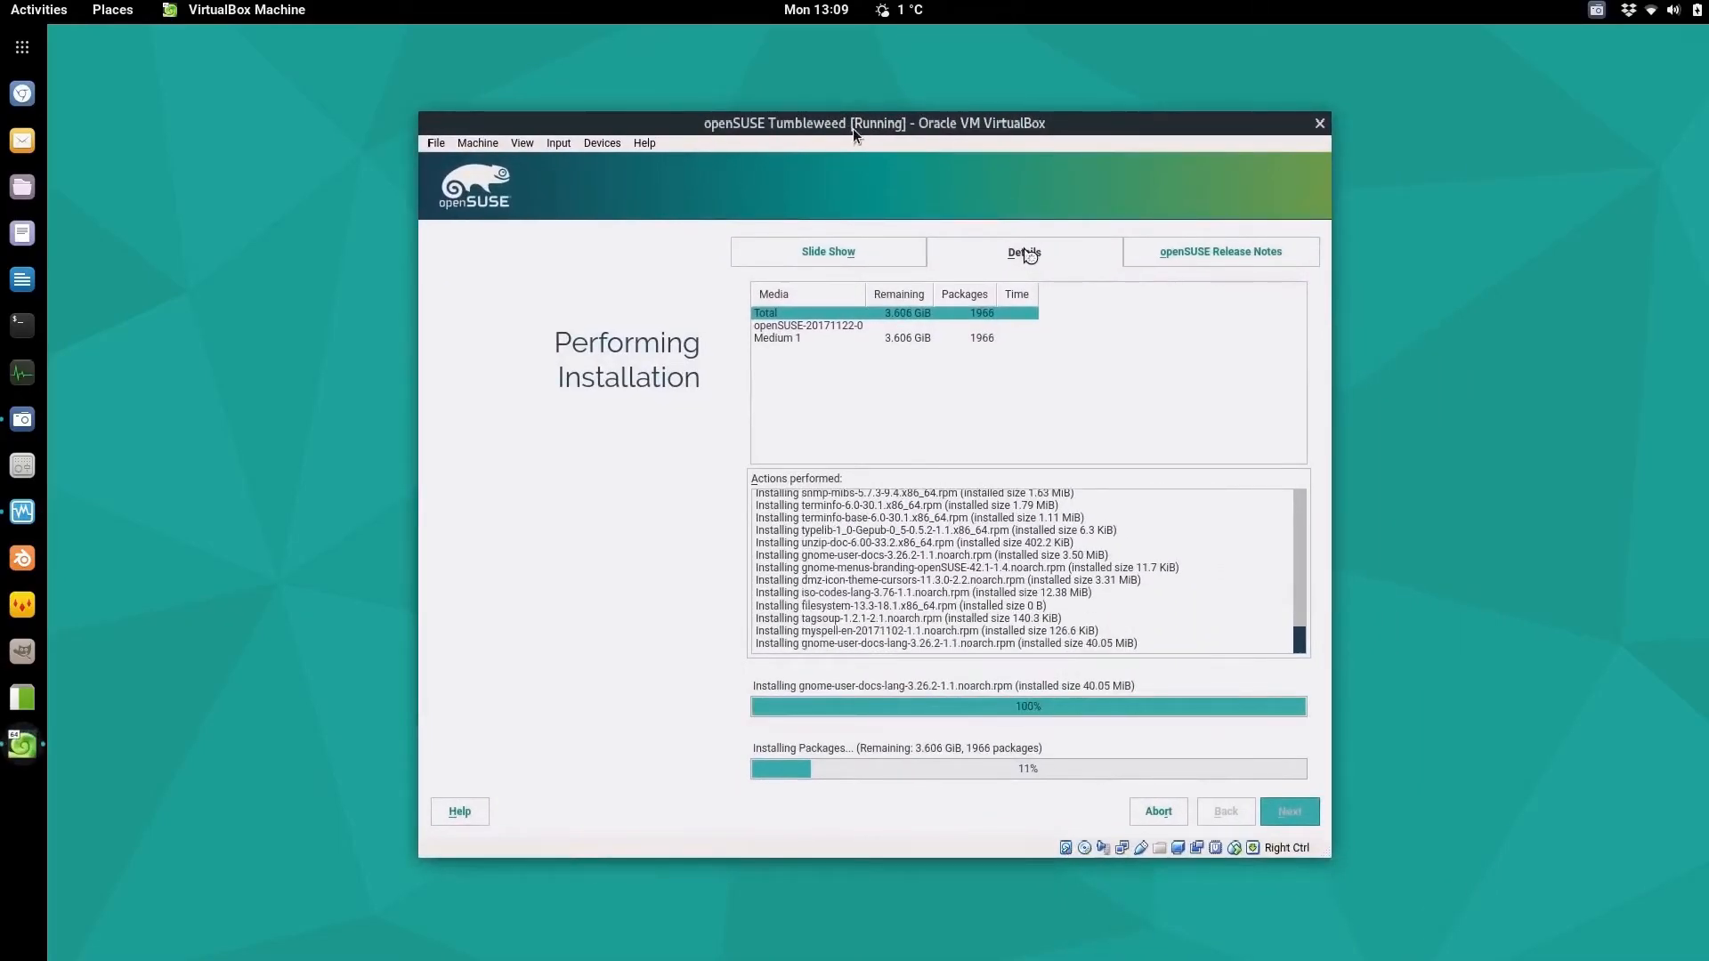
left_click(1320, 123)
left_click(957, 549)
left_click(1598, 11)
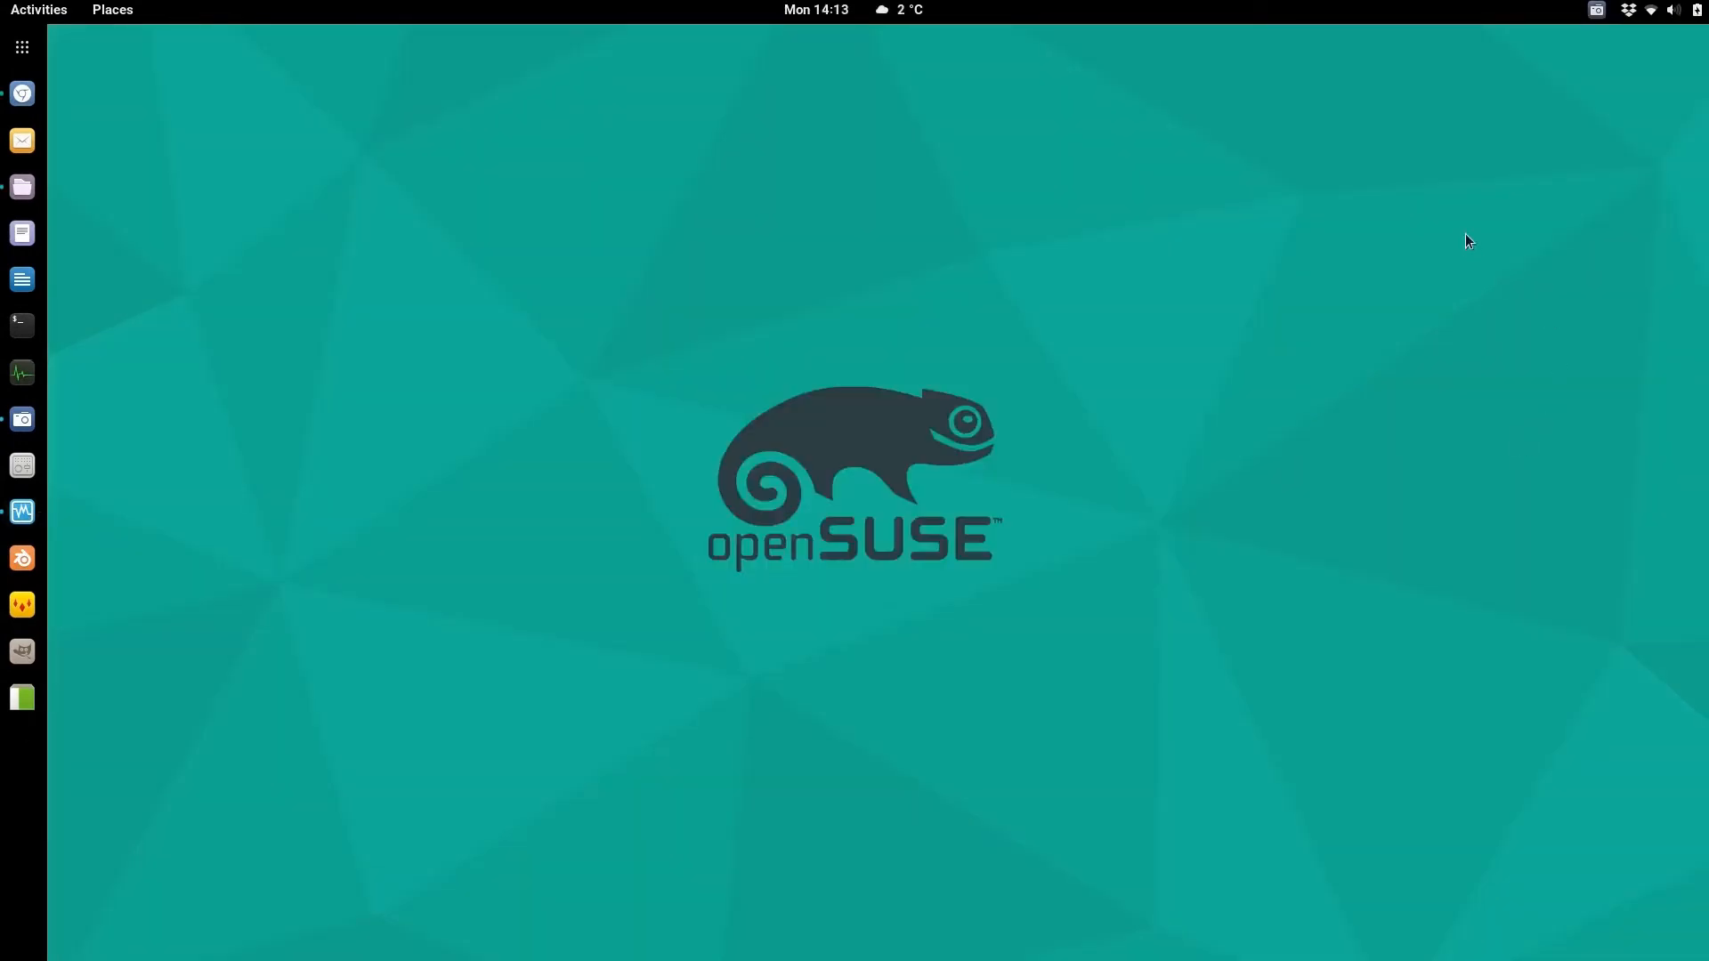
- Attach the openSUSE-Tumbleweed-DVD image to the openSUSE Tumbleweed virtual machine's empty IDE optical drive in VirtualBox Manager
left_click(19, 514)
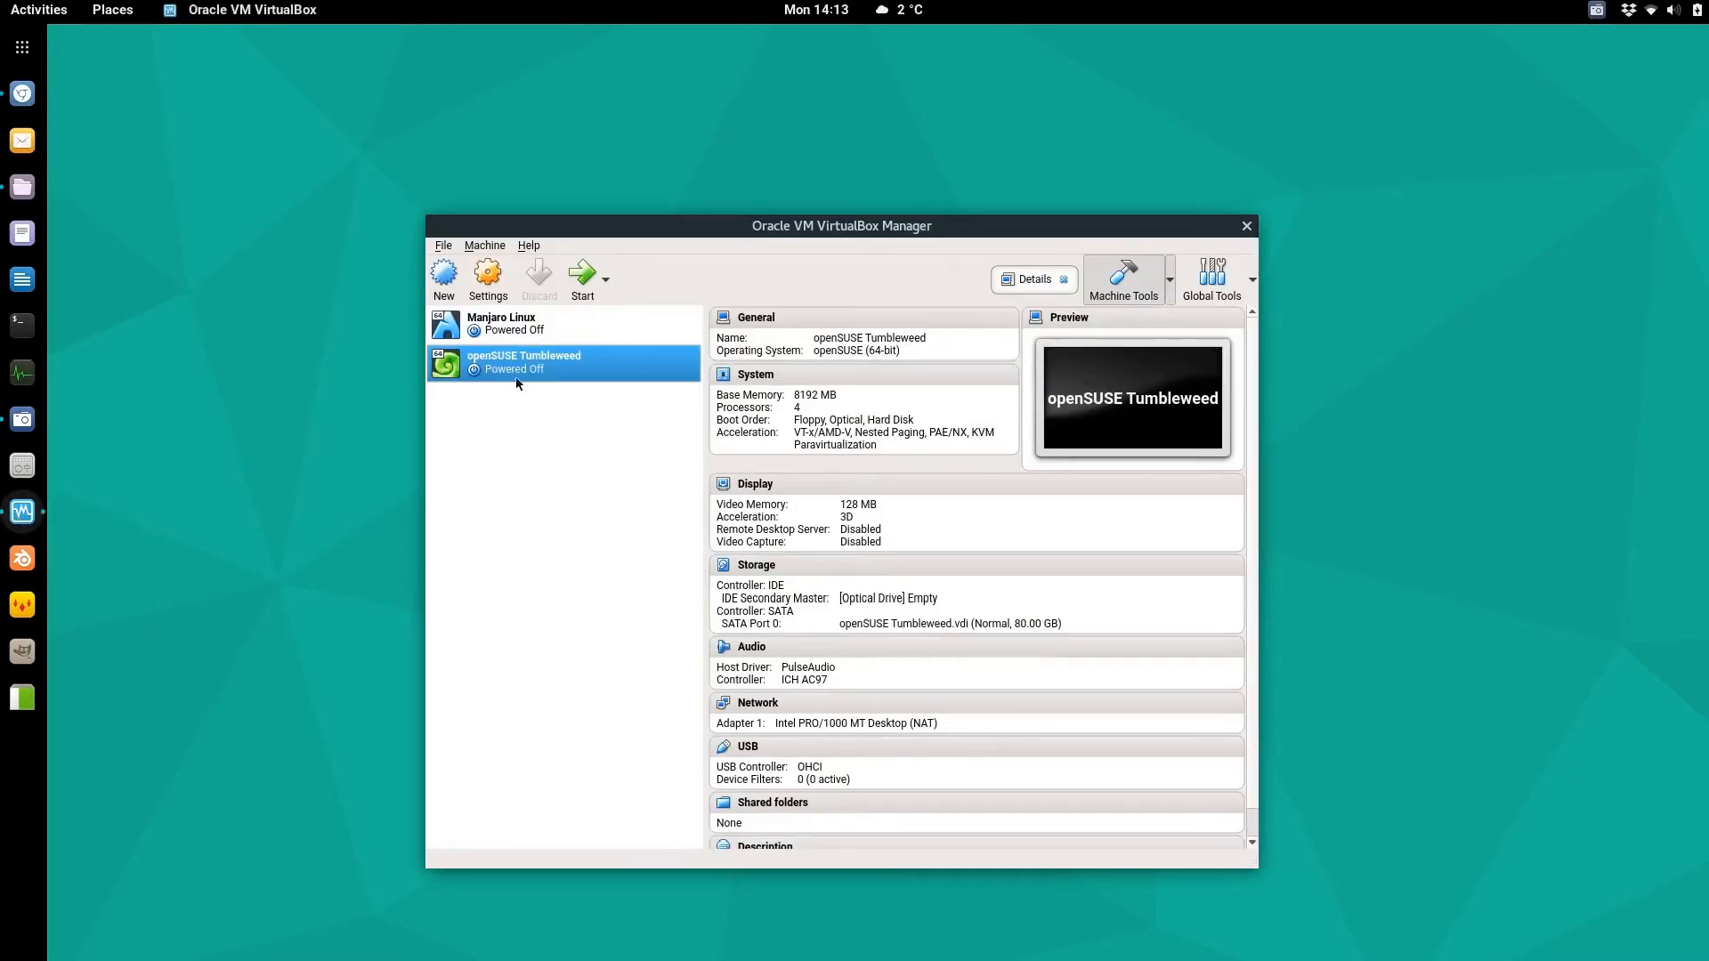
left_click(488, 281)
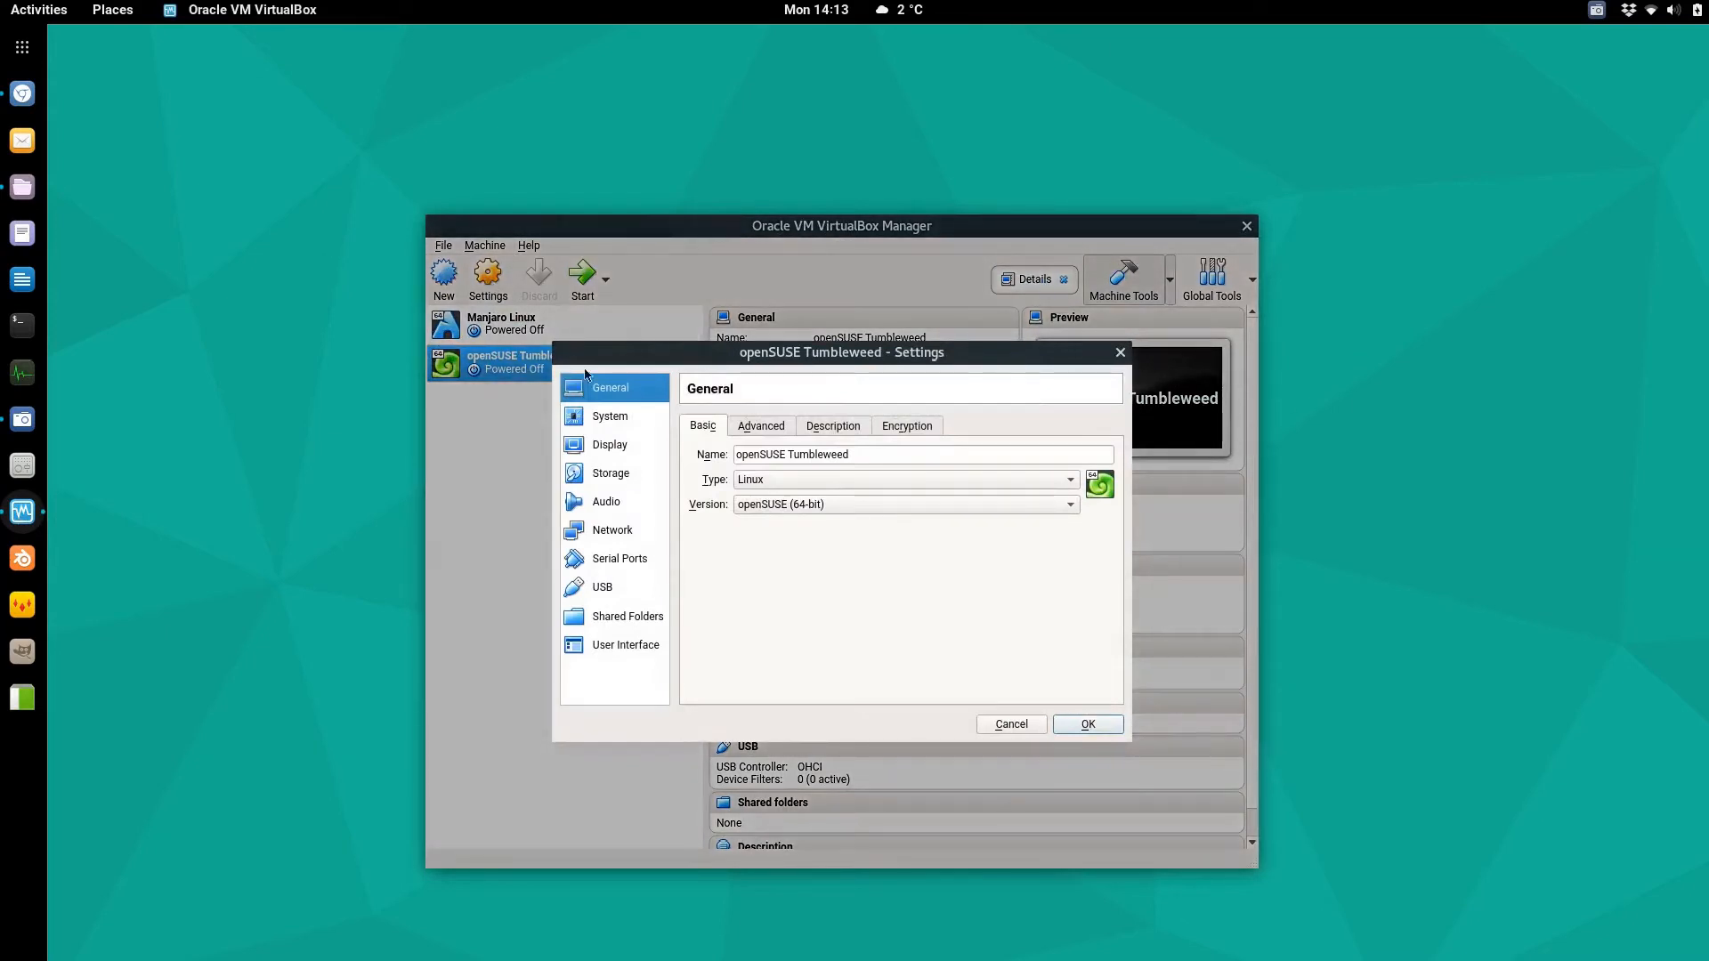
left_click(610, 473)
left_click(730, 466)
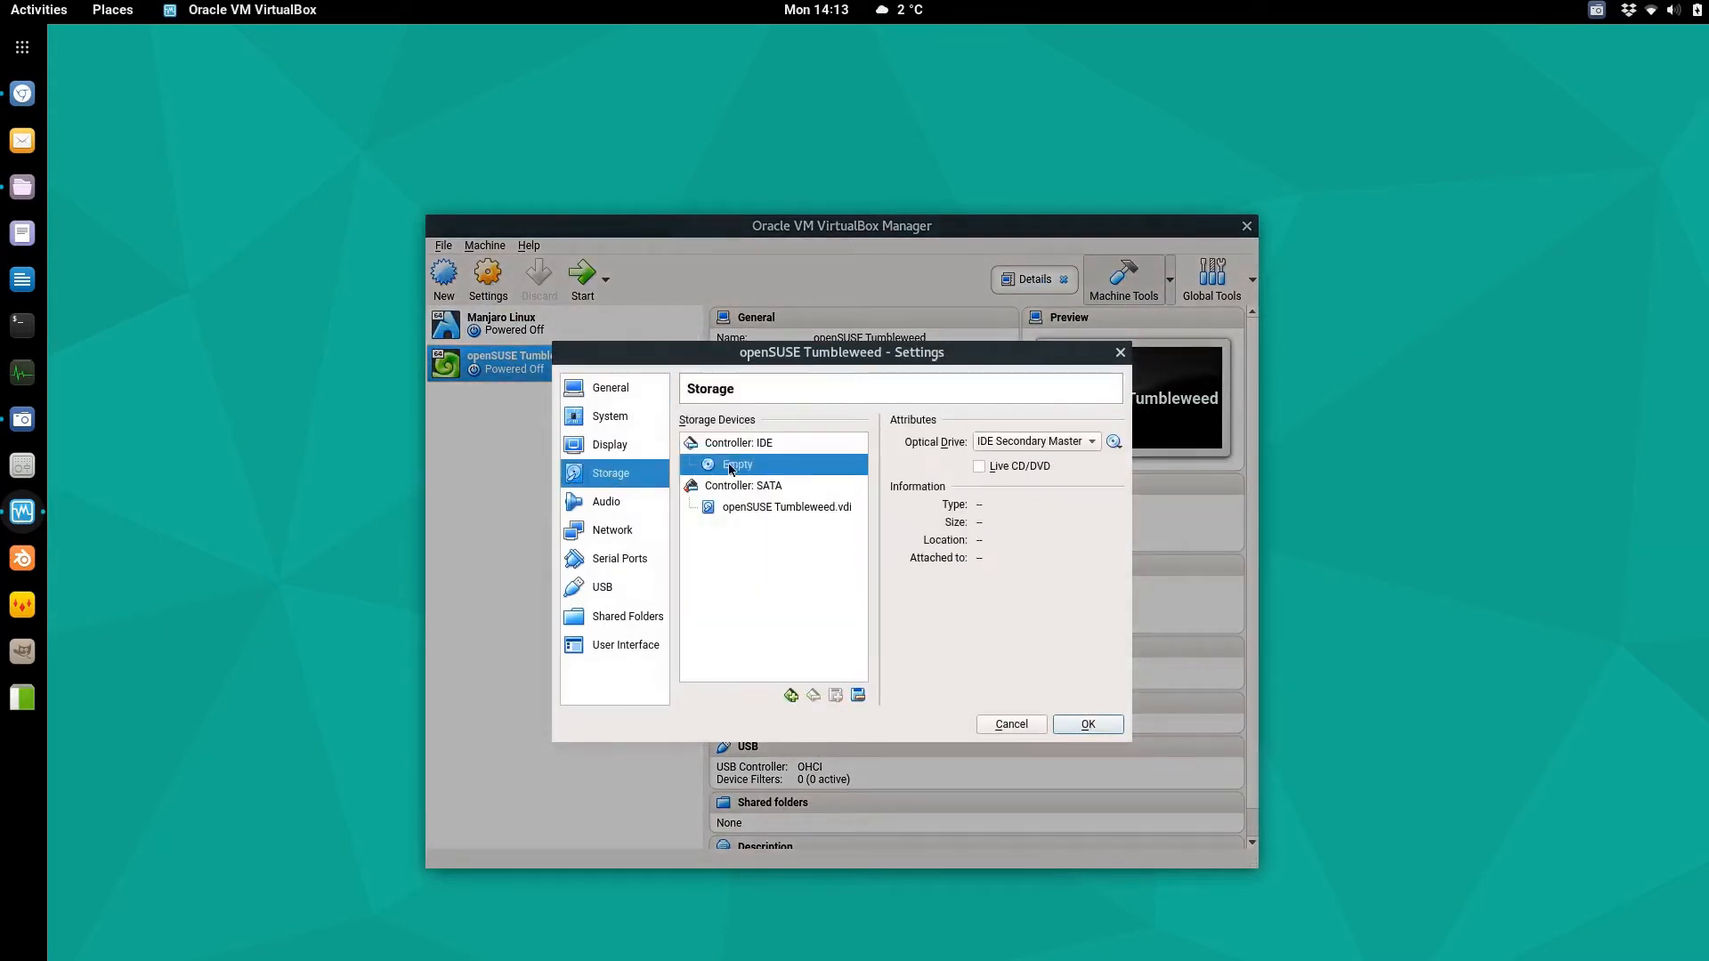
left_click(1113, 441)
left_click(1143, 501)
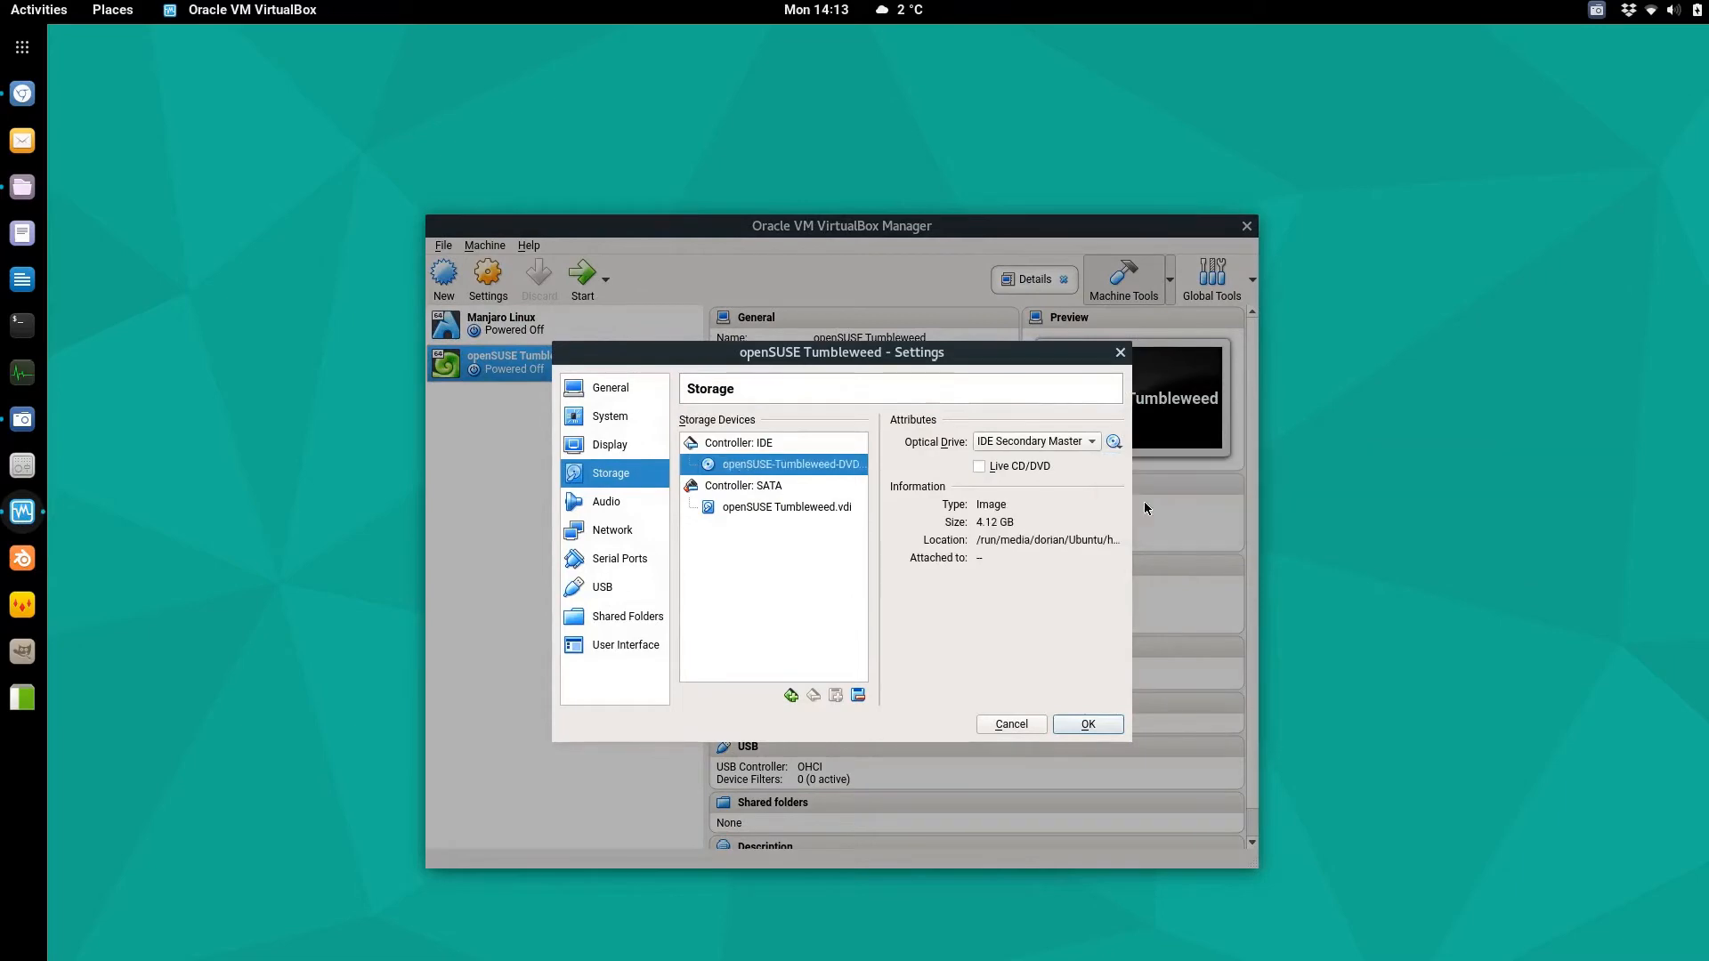
left_click(1091, 724)
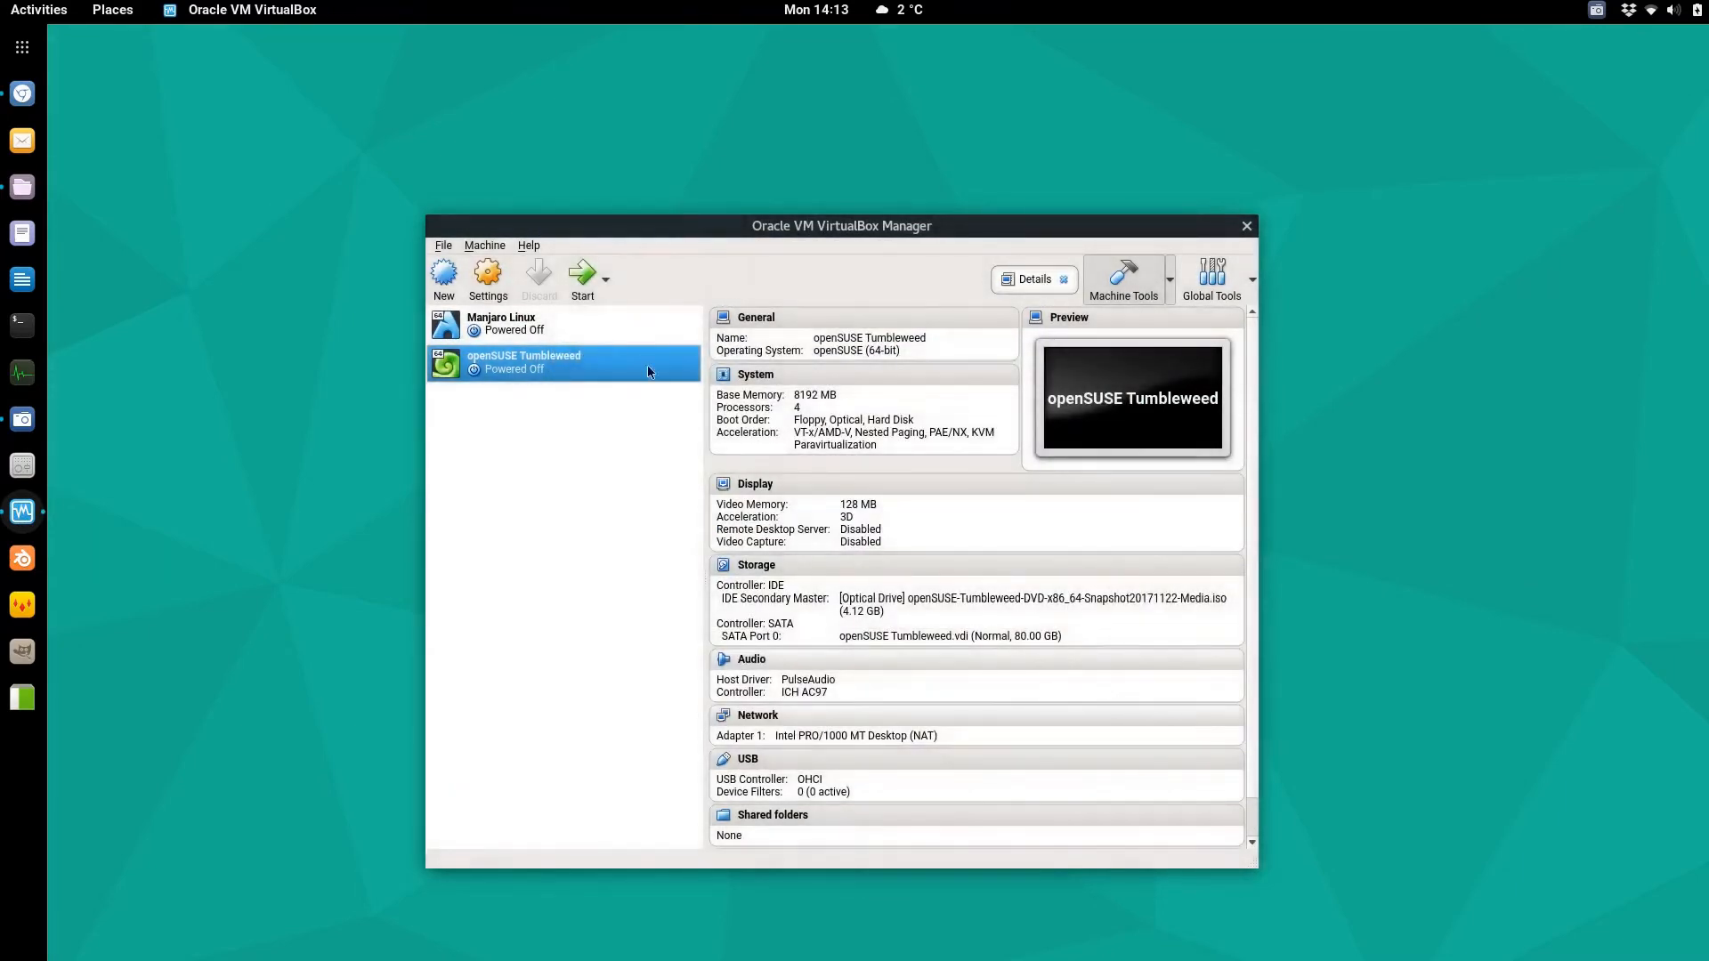
- Start the virtual machine from the DVD, highlight Installation in the boot menu and enter acpi=off as the boot option
left_click(581, 280)
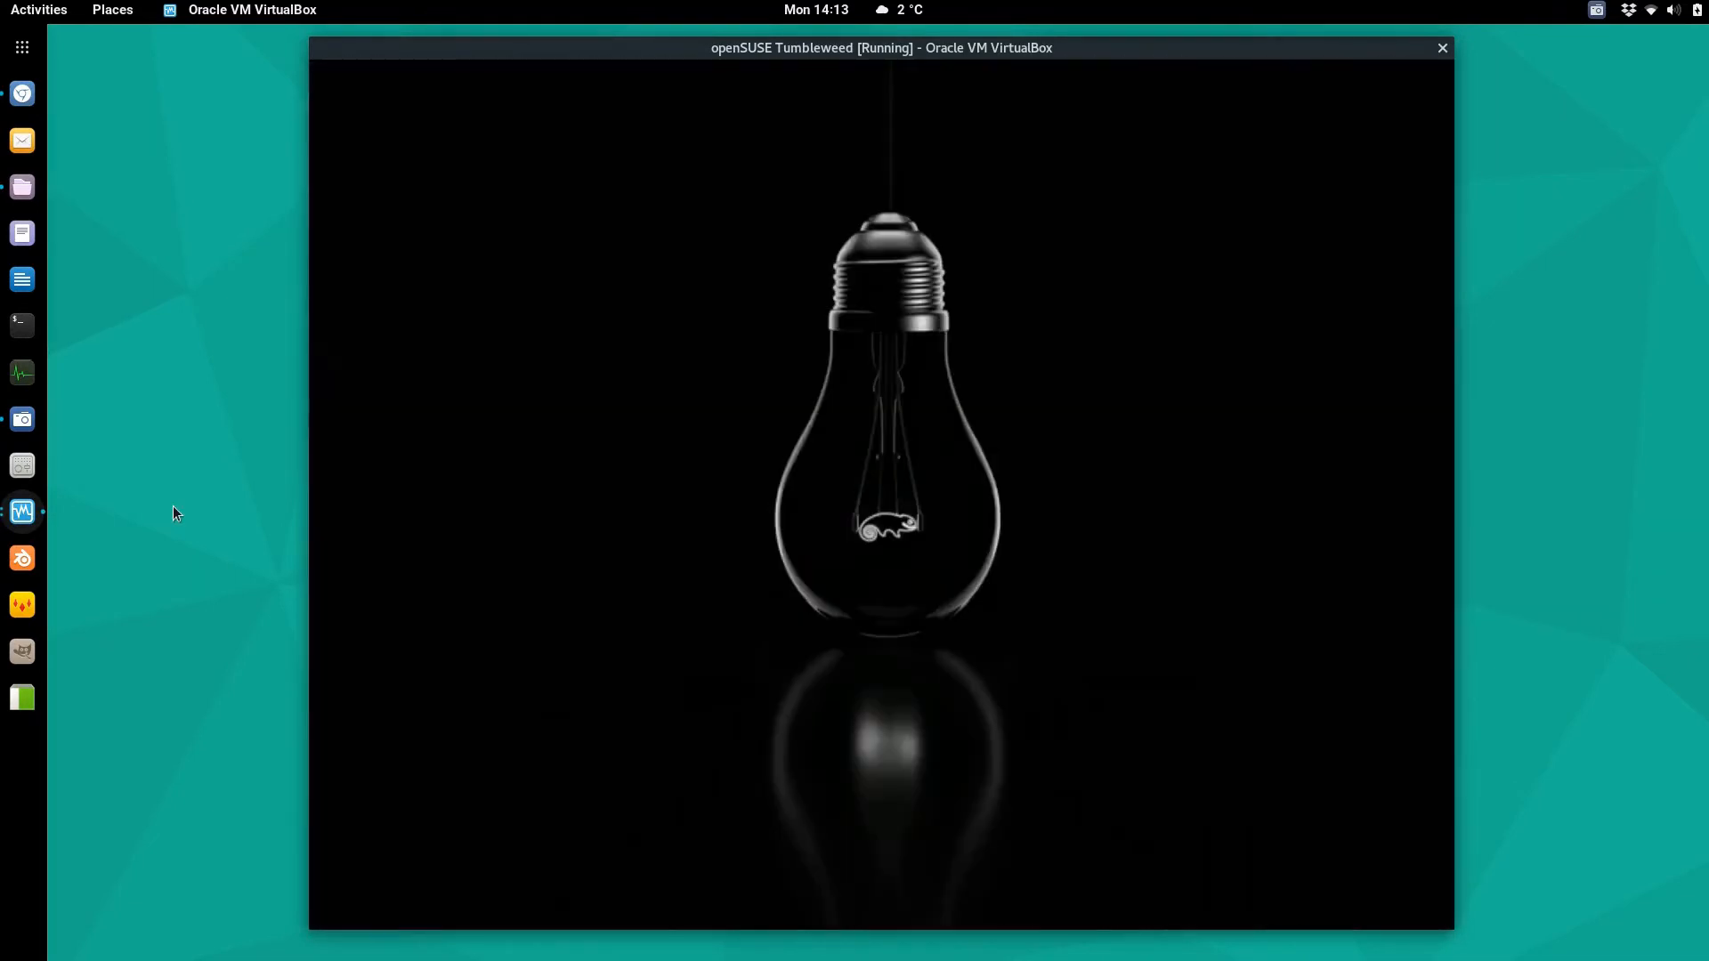
key("Down")
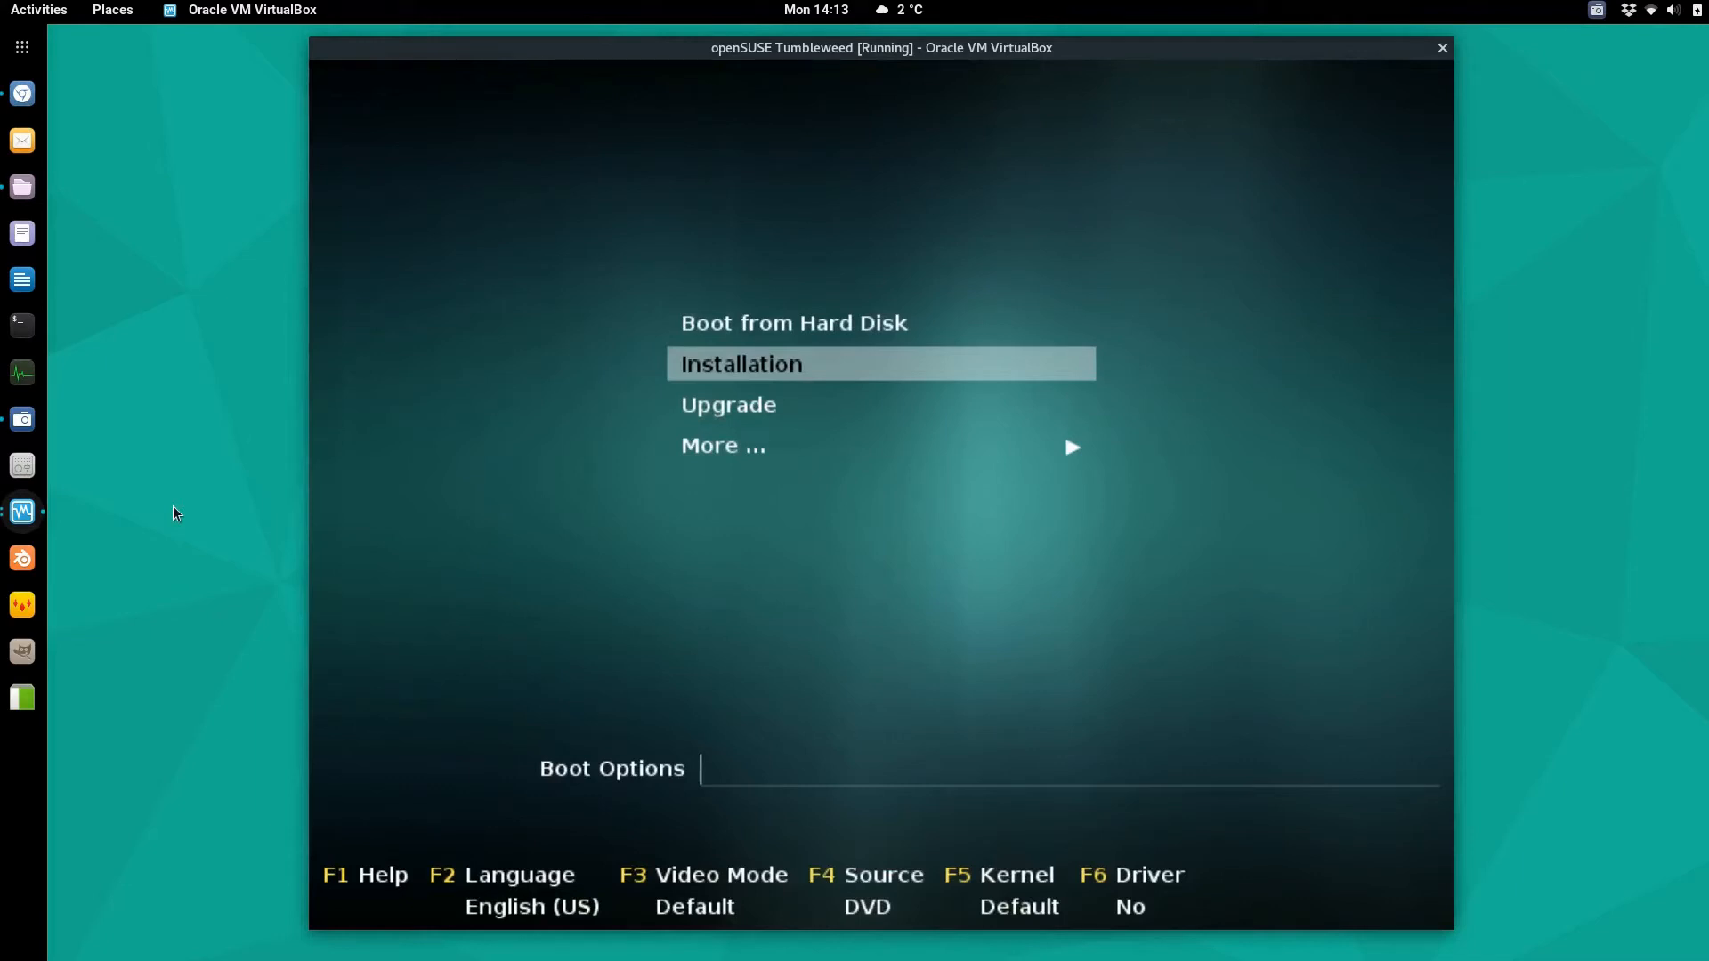
type("asdjsjsajsda")
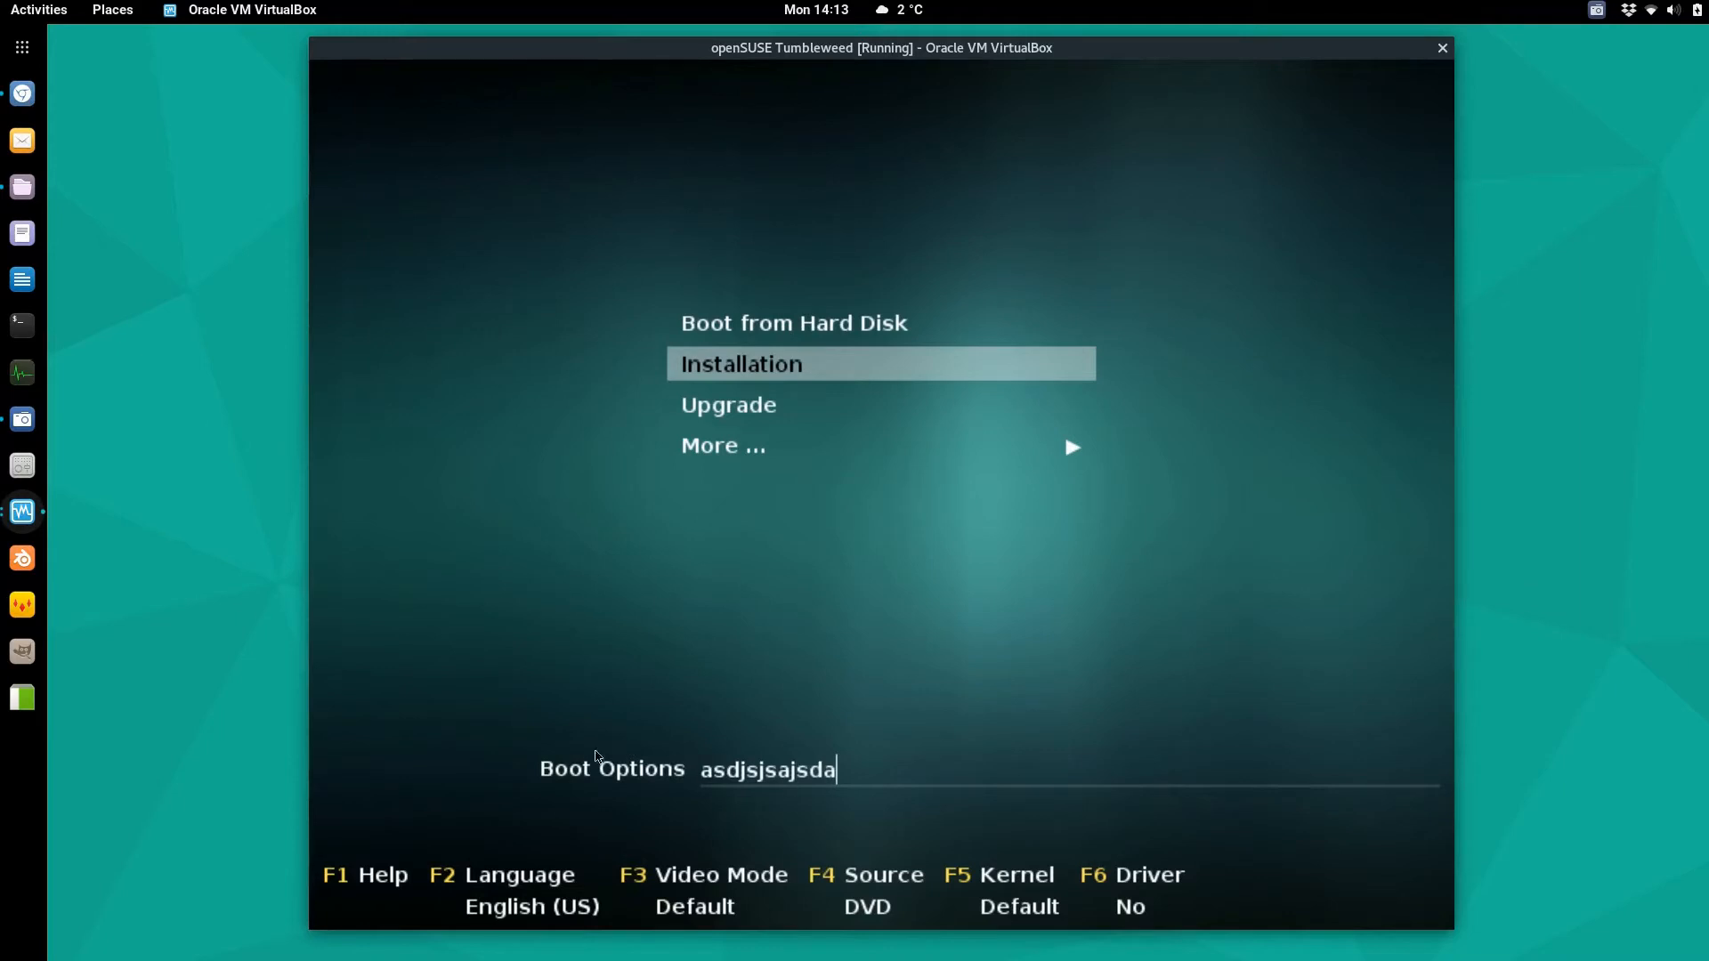
key("BackSpace")
key("BackSpace")
key("BackSpace")
key("BackSpace")
key("BackSpace")
key("BackSpace")
key("BackSpace")
key("BackSpace")
key("BackSpace")
key("BackSpace")
key("BackSpace")
type("cpi=")
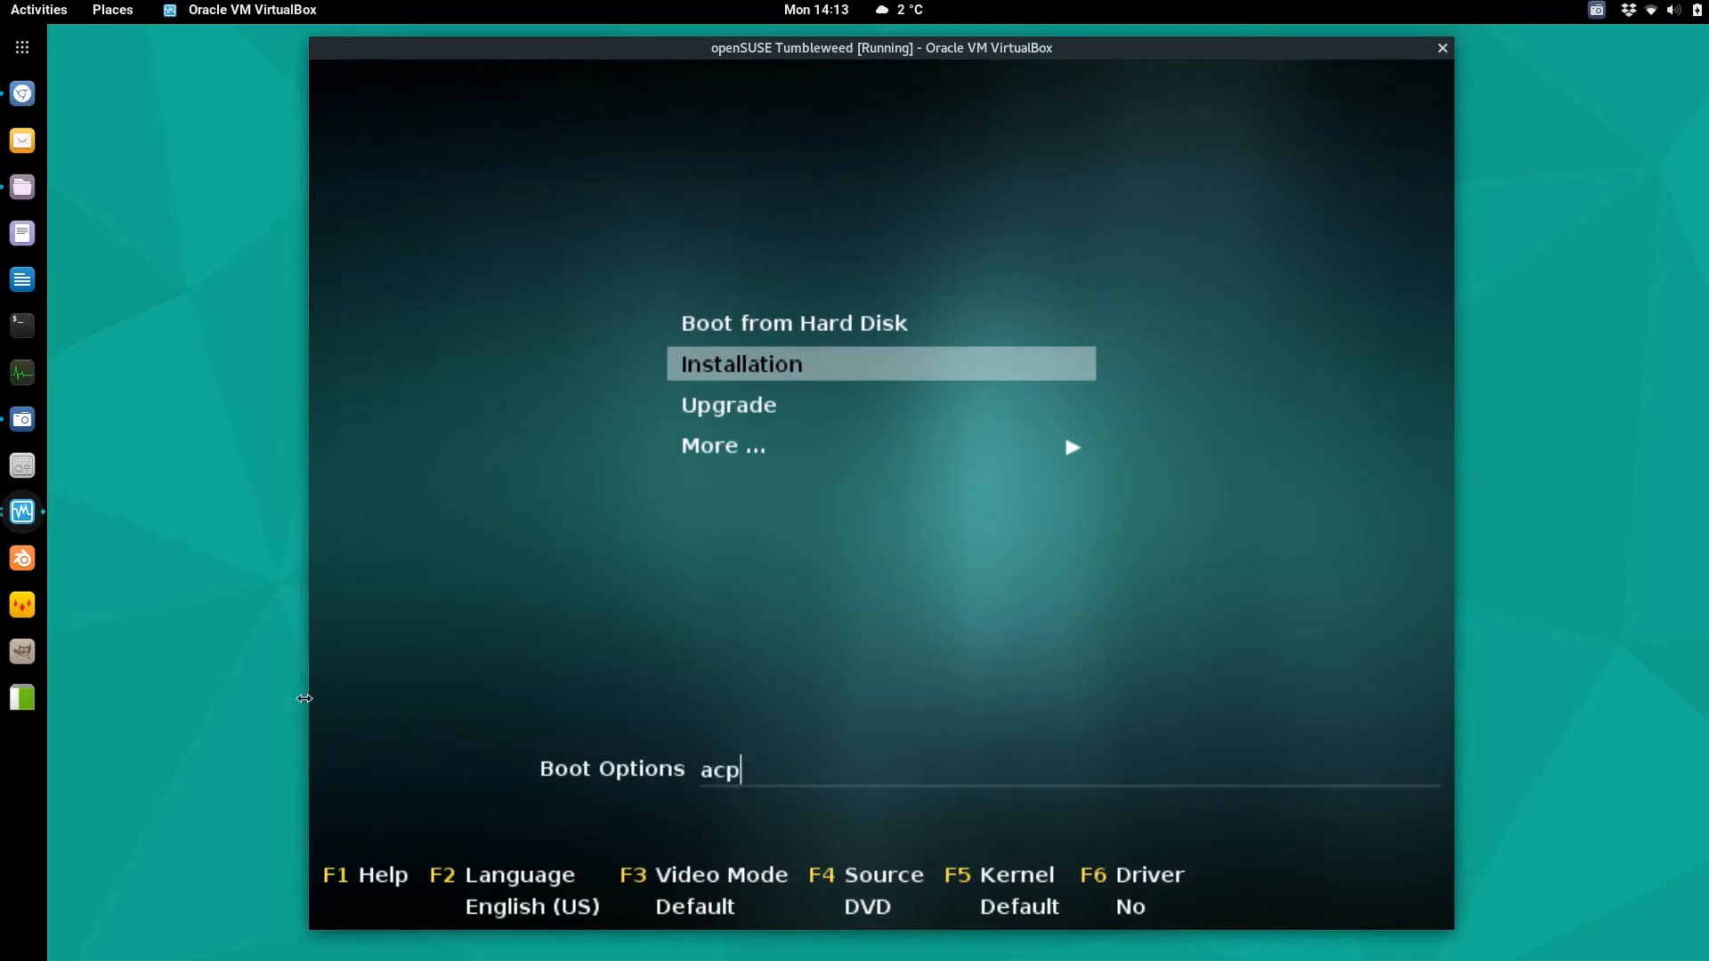
type("off")
- Power off the openSUSE Tumbleweed virtual machine and remove the DVD image from its IDE optical drive
left_click(1442, 48)
left_click(957, 545)
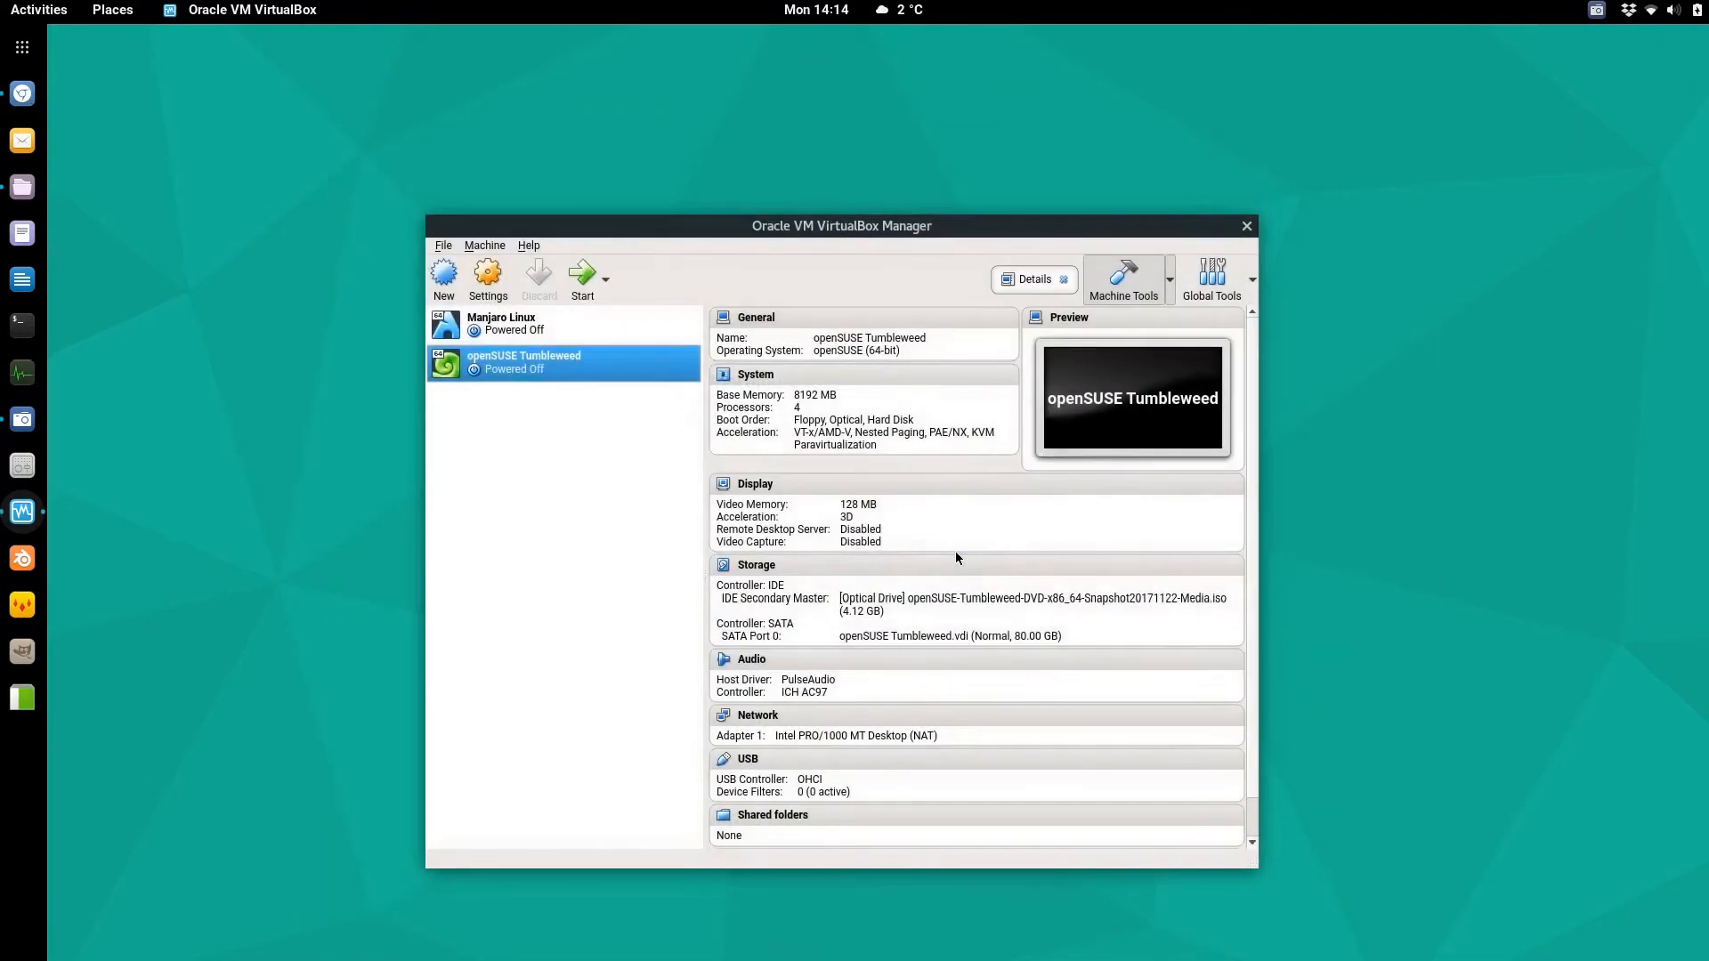
left_click(488, 278)
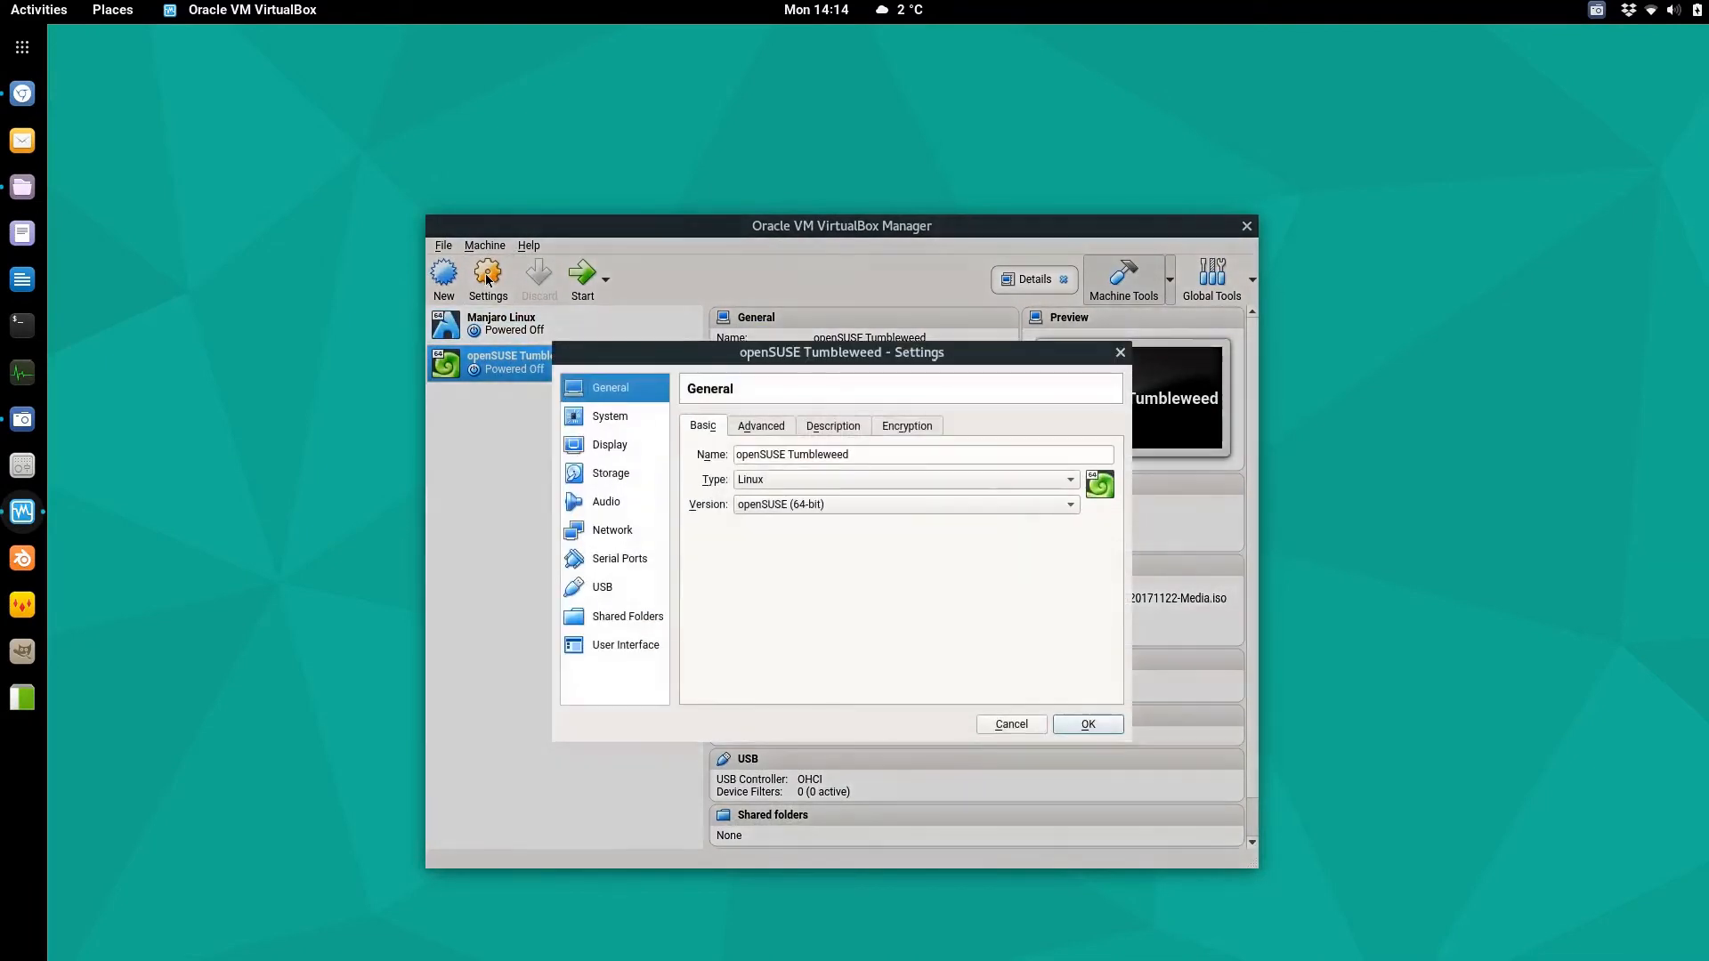
left_click(623, 451)
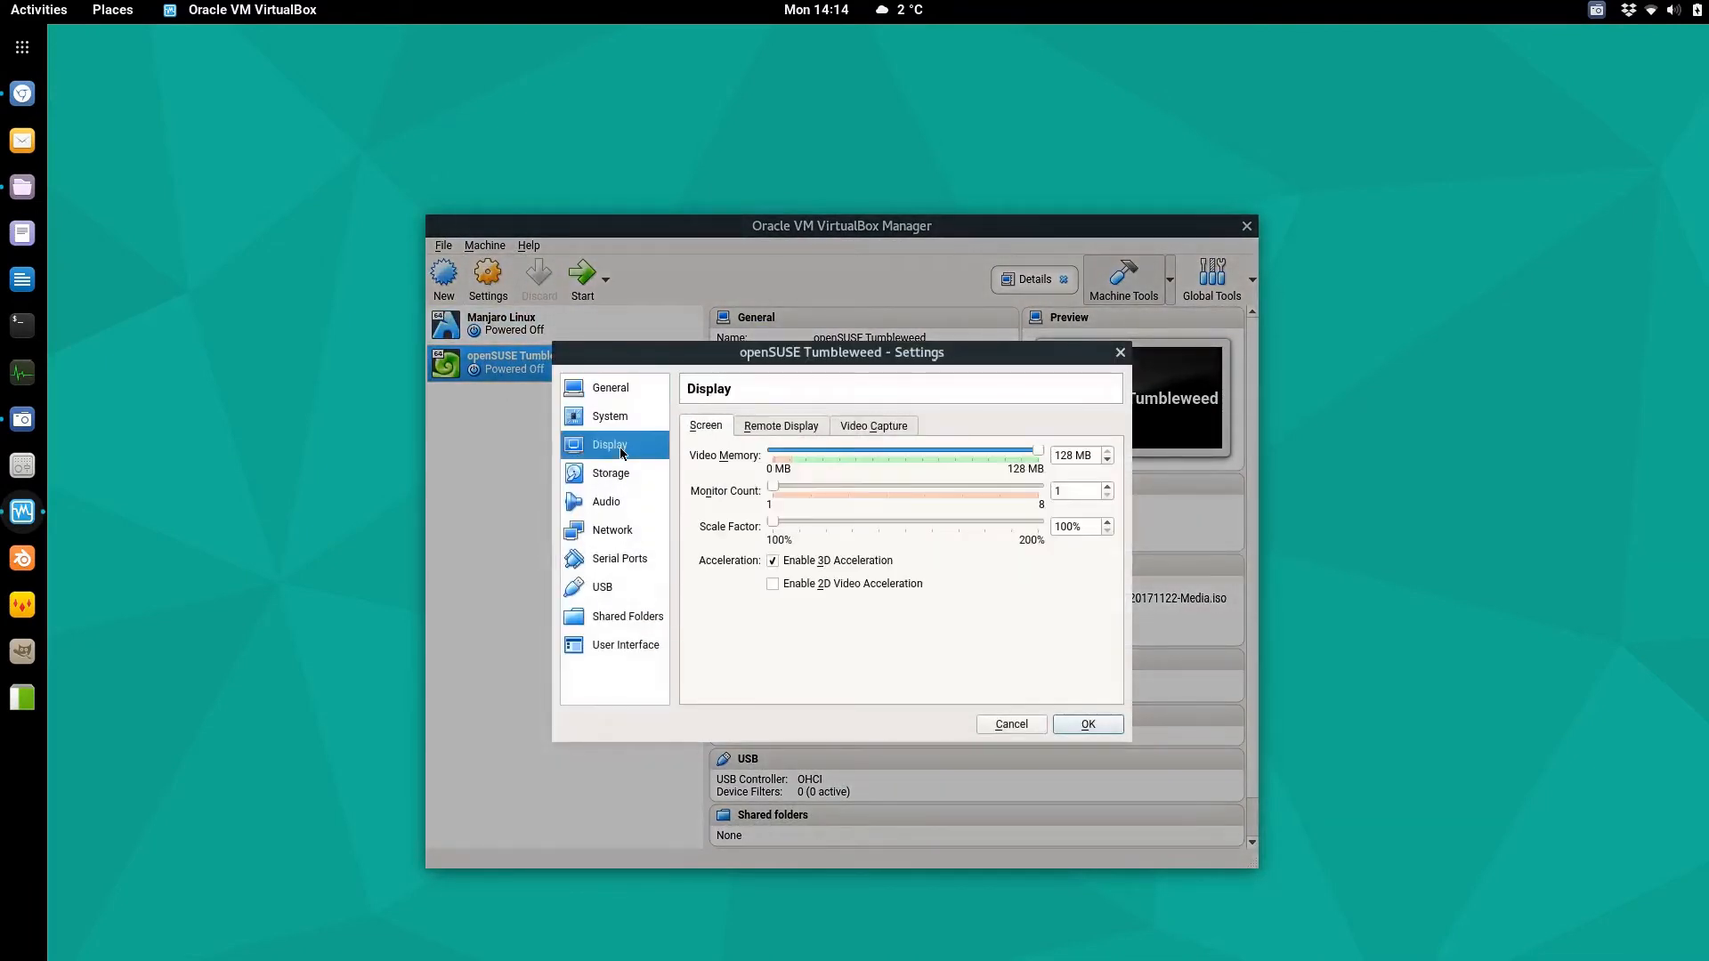
left_click(622, 474)
left_click(722, 469)
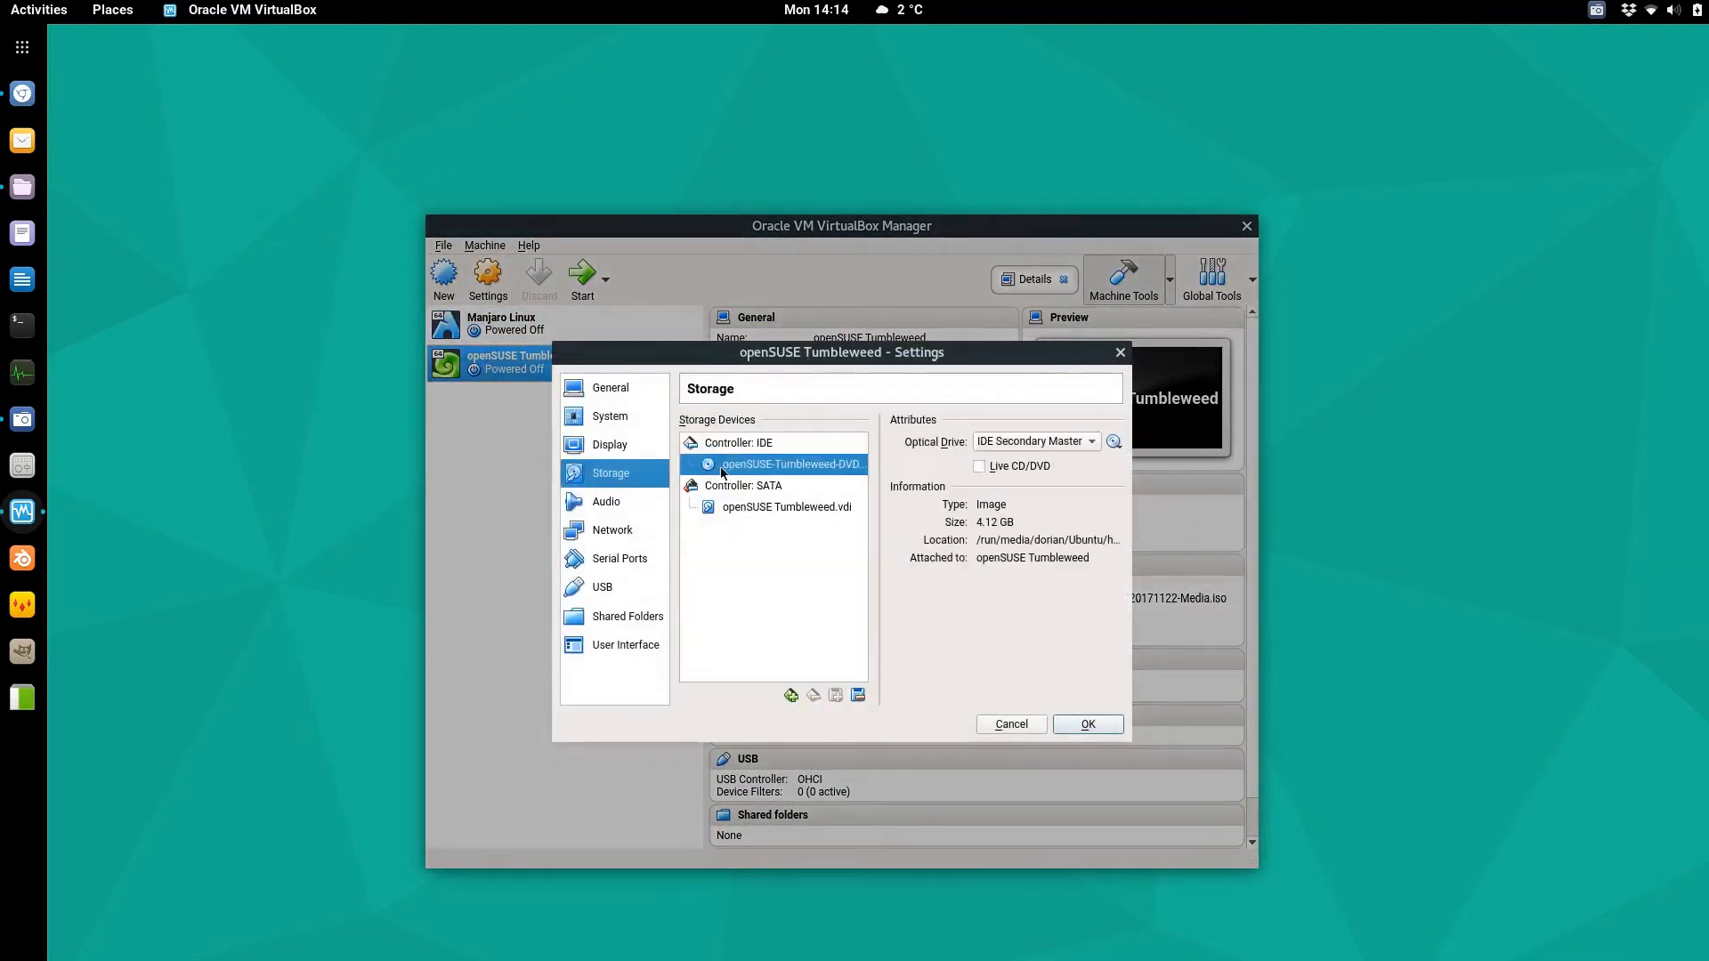
left_click(1113, 441)
left_click(1140, 523)
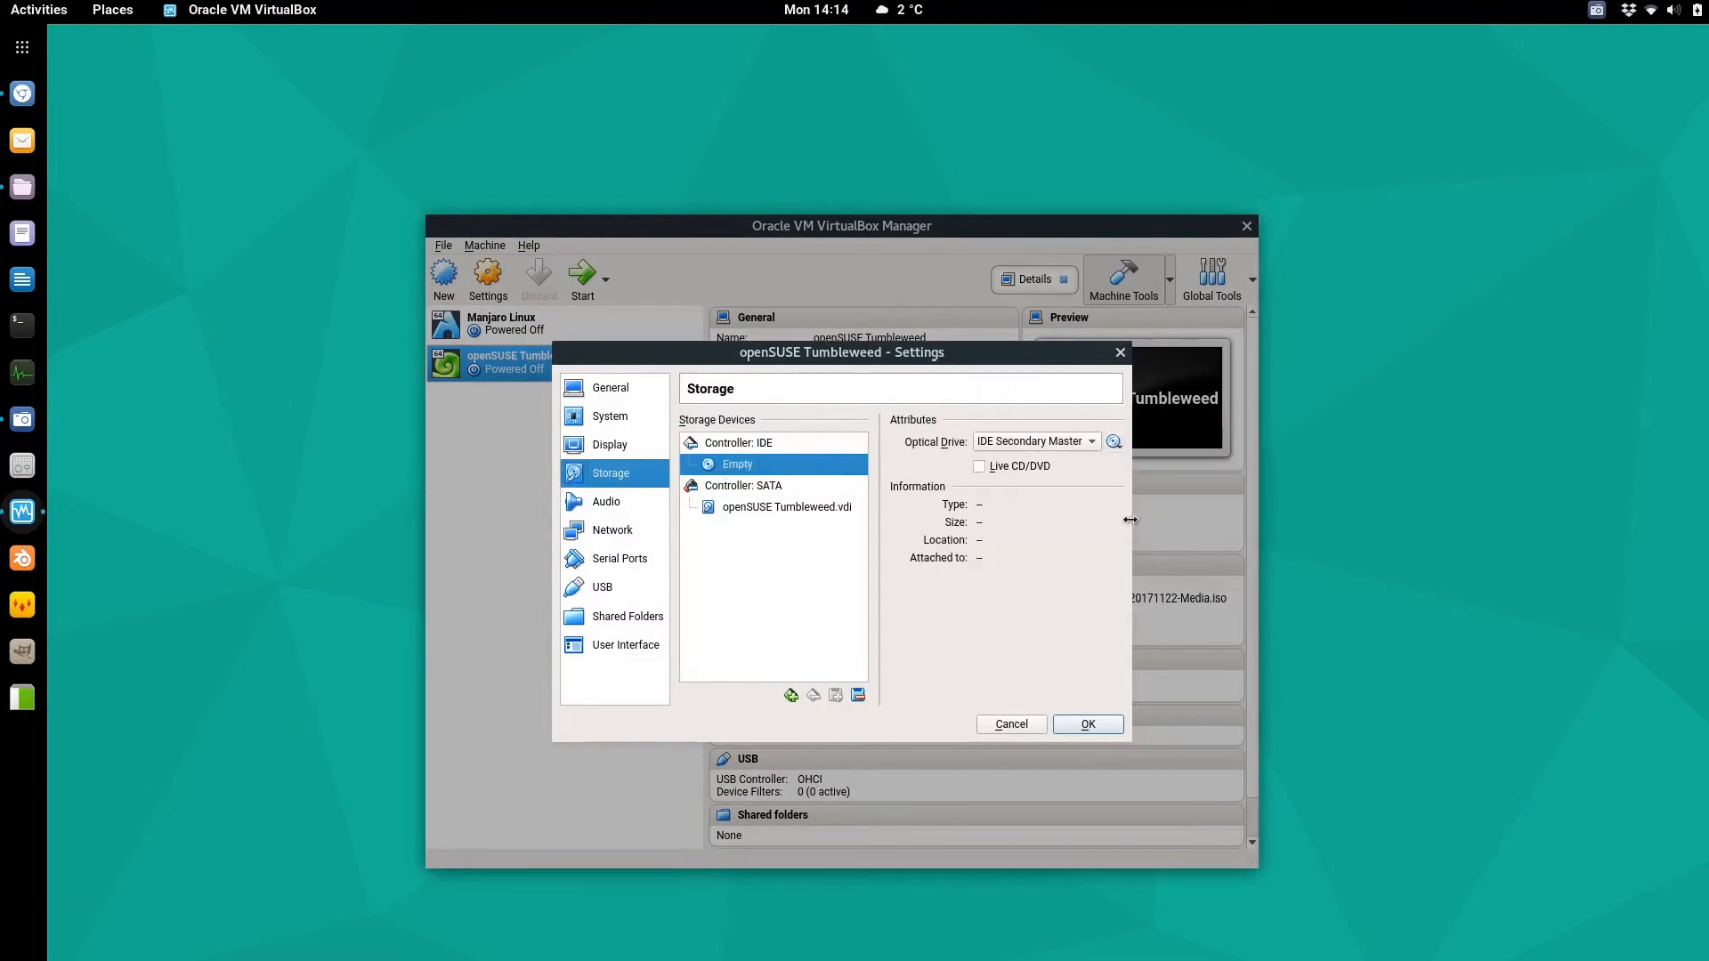
left_click(1083, 723)
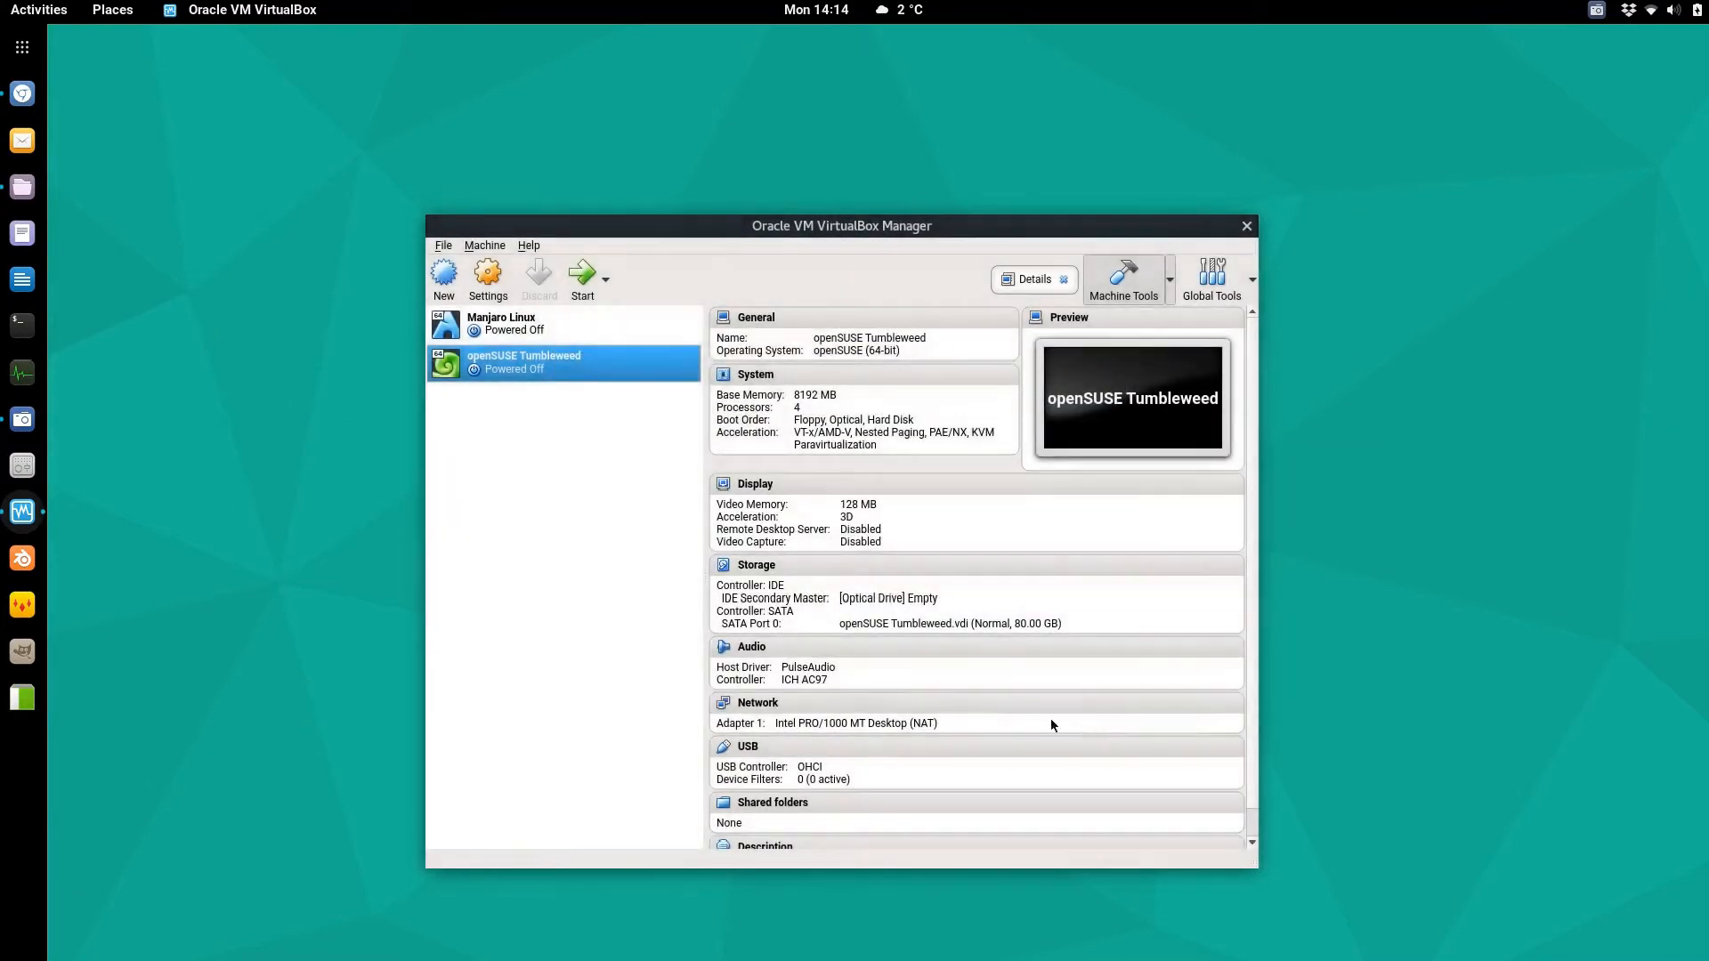
- Start the virtual machine from its hard disk and open the openSUSE Tumbleweed GRUB entry for editing
left_click(583, 276)
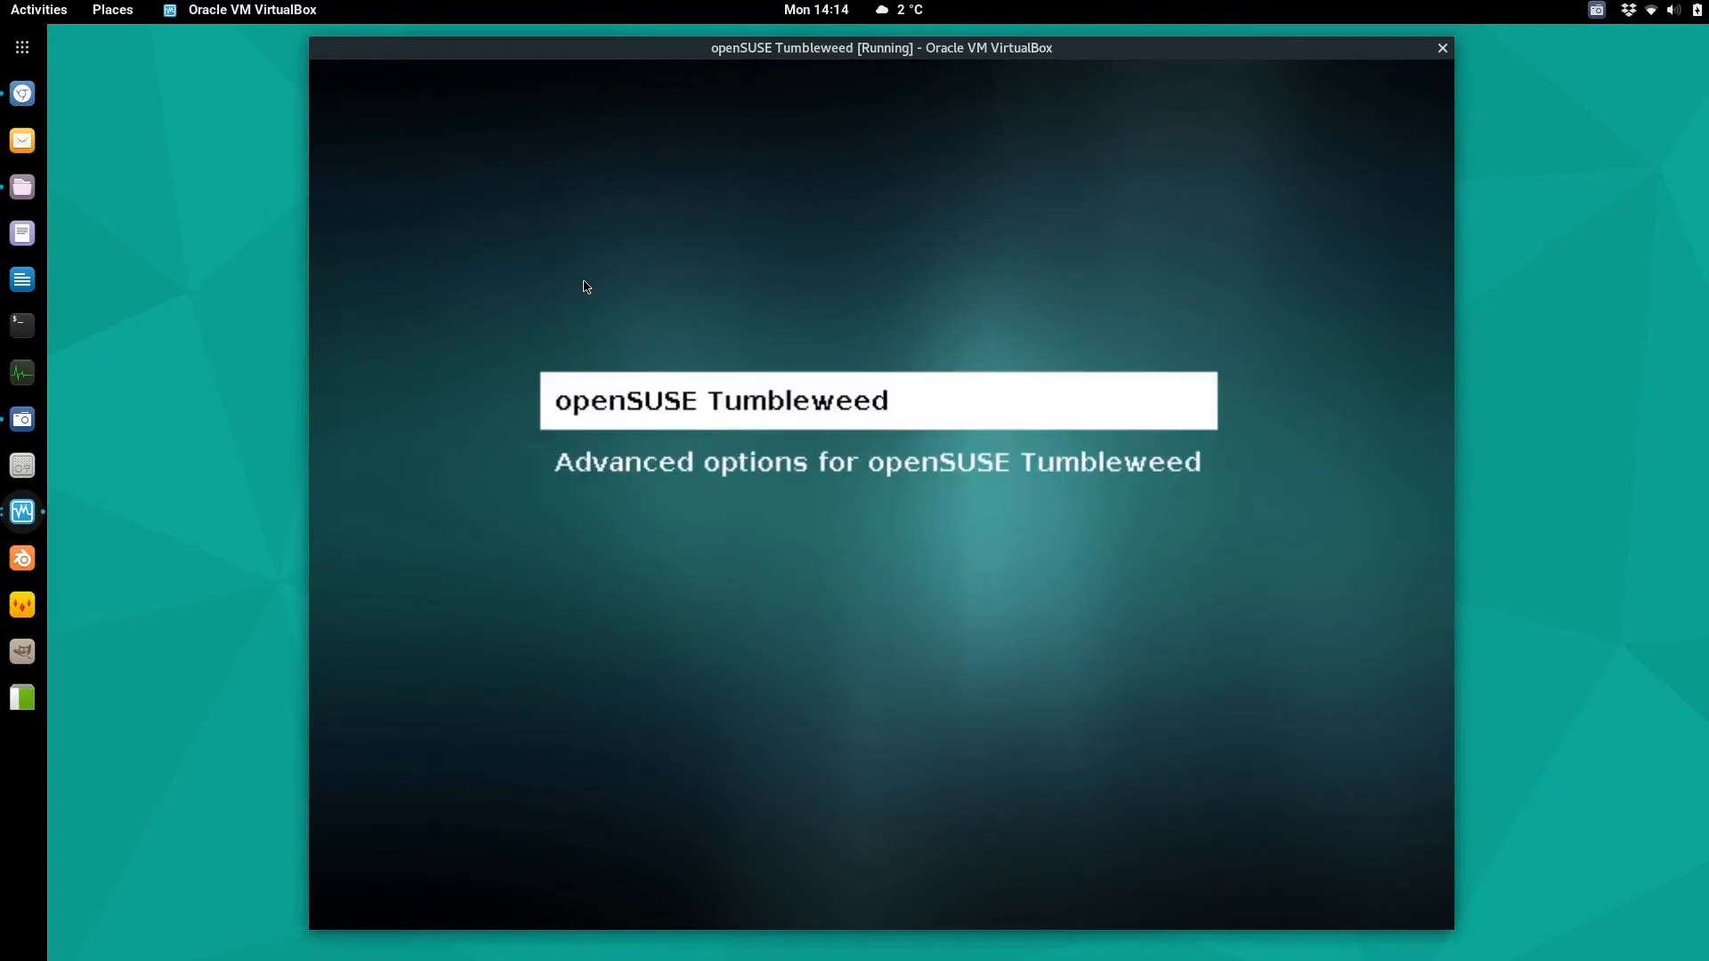
key("Down")
key("Up")
key("e")
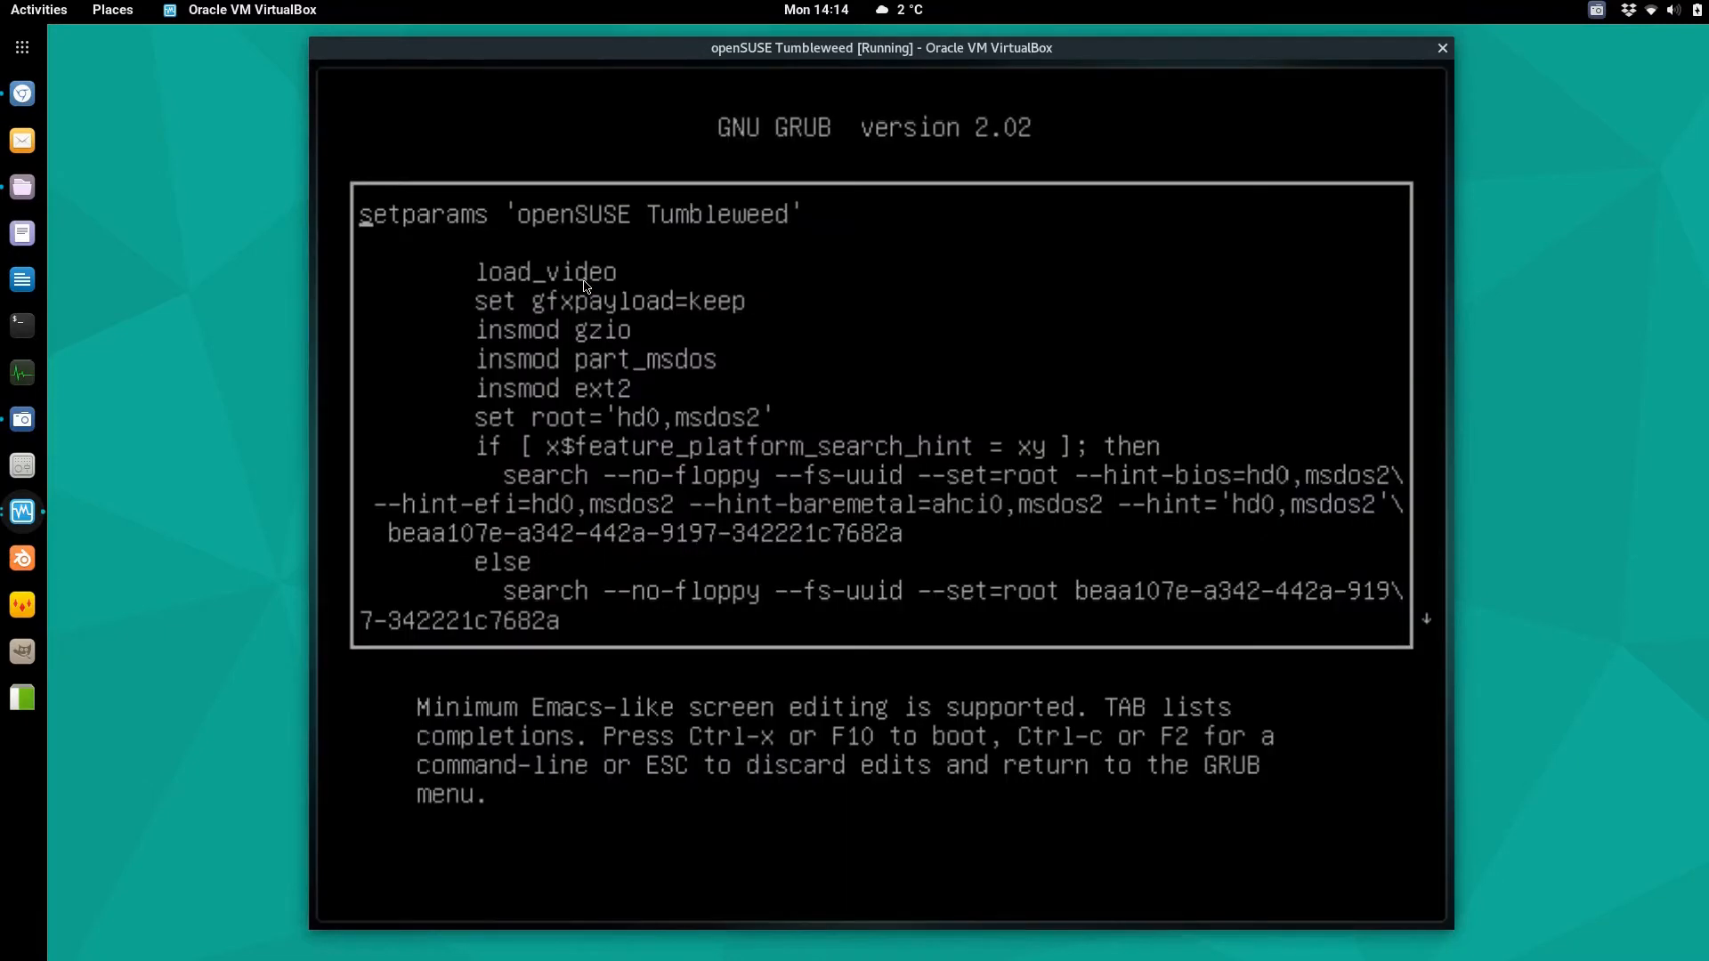
- Replace "splash=silent quiet showopts" at the end of the GRUB entry's linux line with "acpi=off"
key("Down")
key("Down")
key("Down")
key("Down")
key("Down")
key("Down")
key("Down")
key("Down")
key("Down")
key("Down")
key("Down")
key("Down")
key("Down")
key("Down")
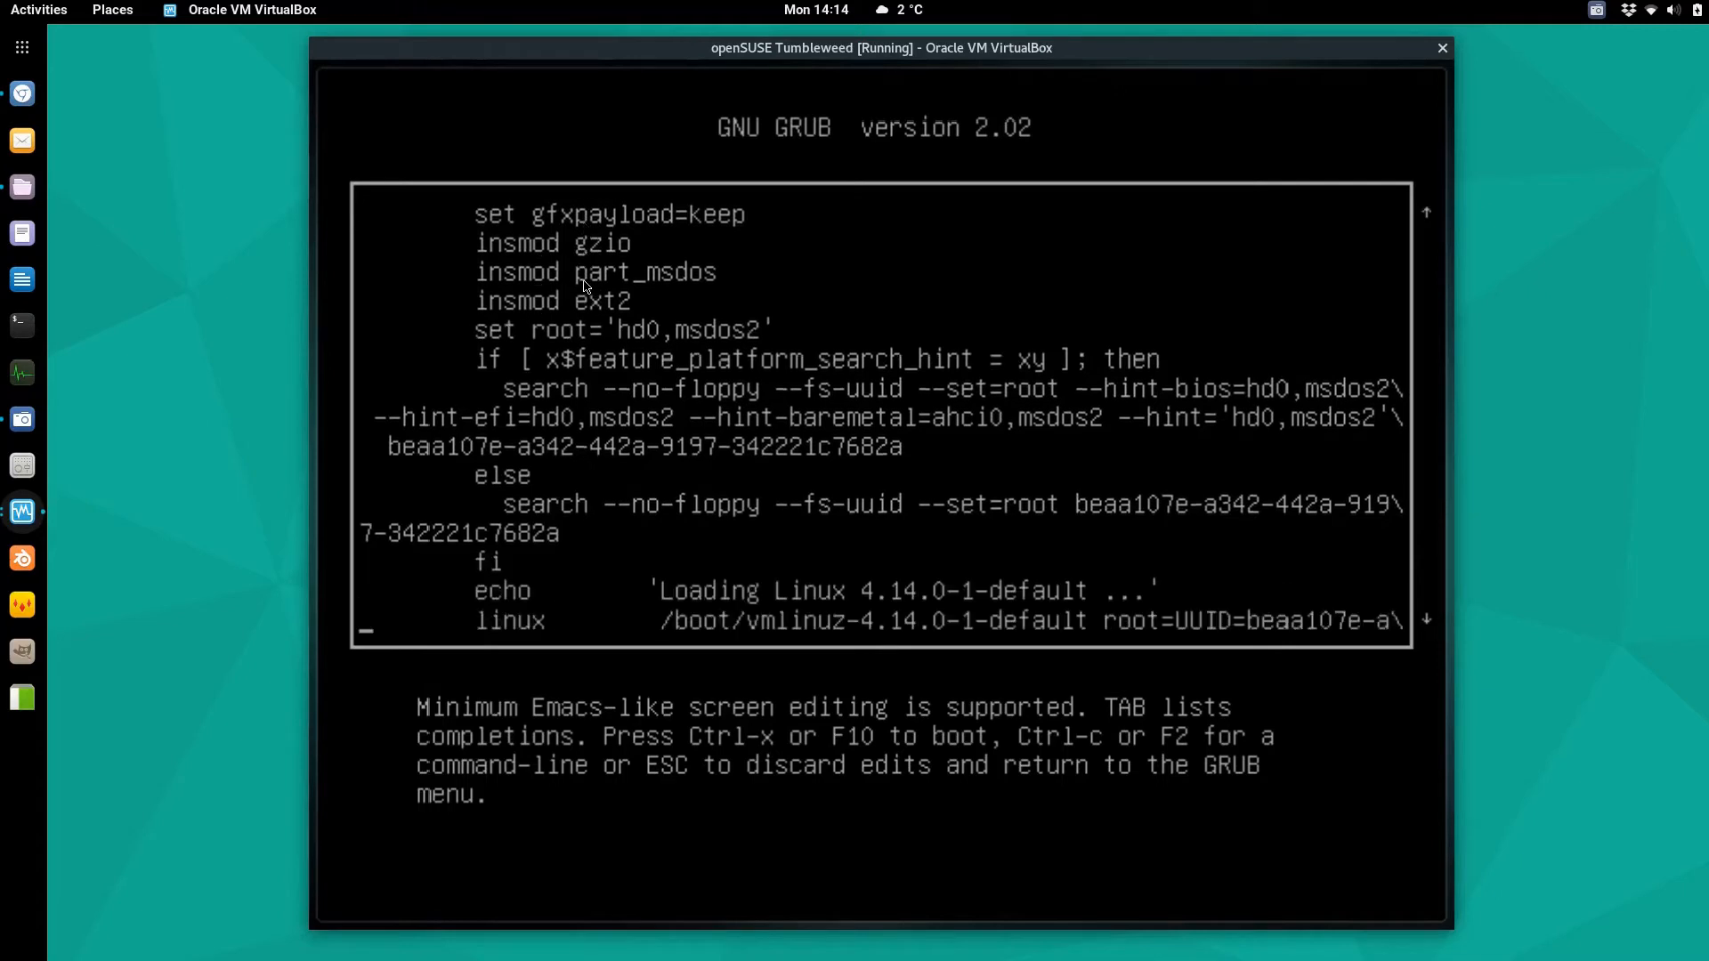
key("Up")
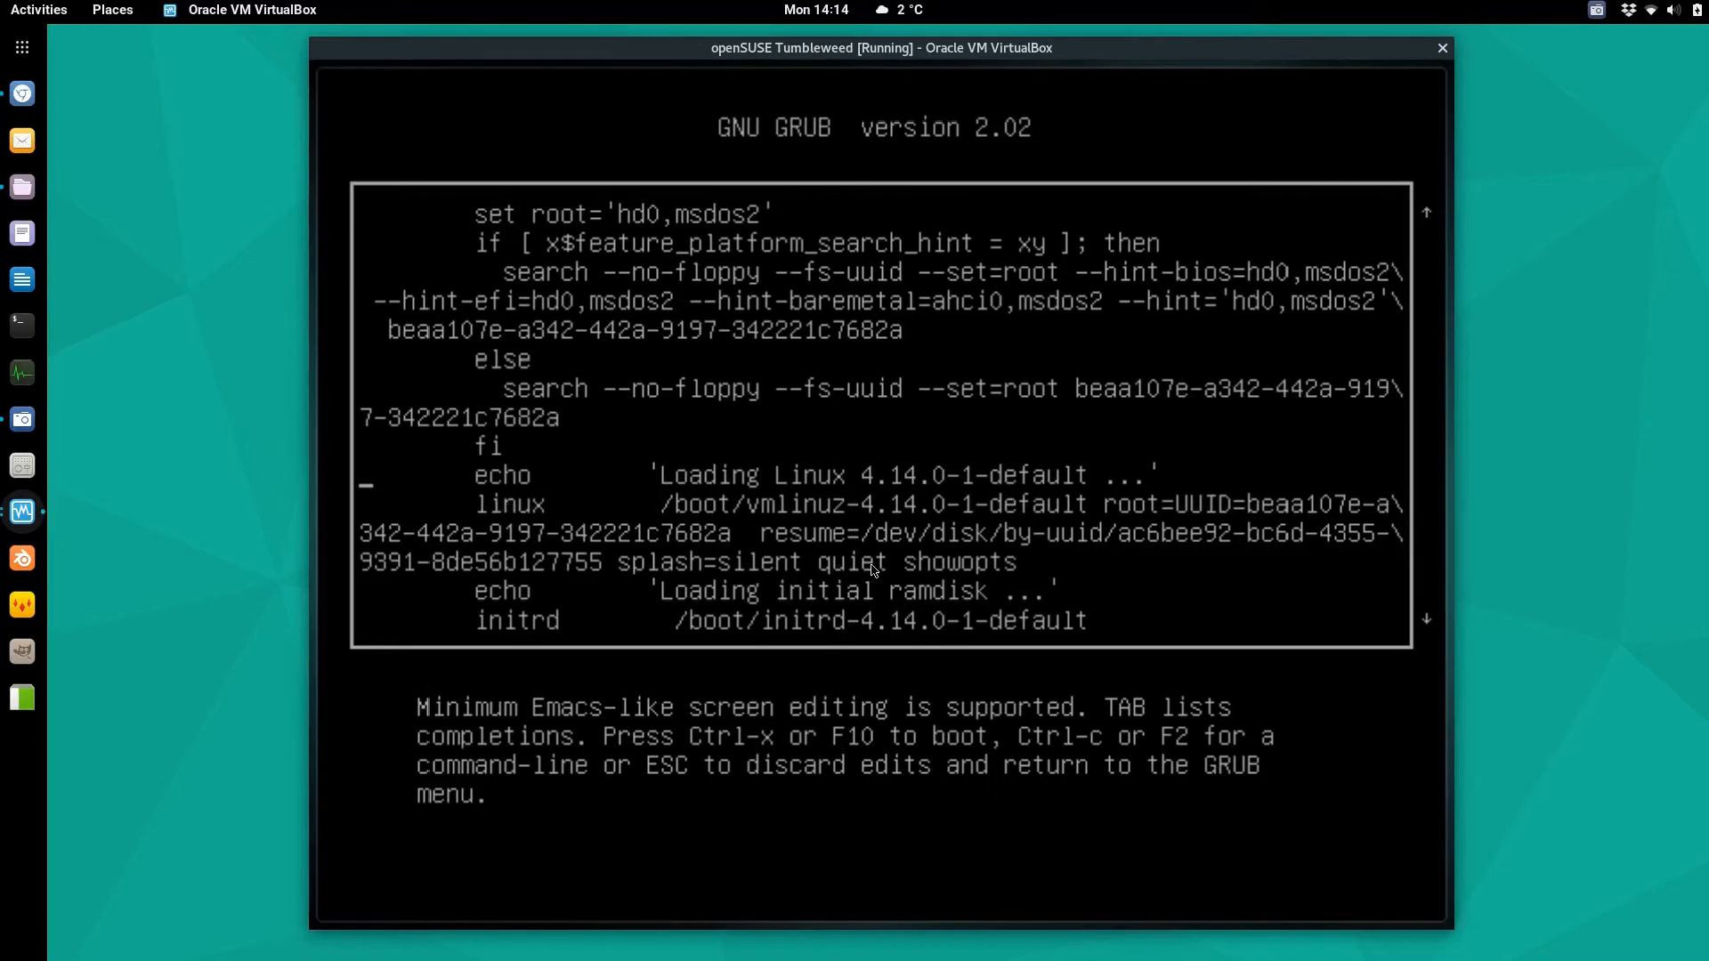
key("Down")
key("Down")
key("Down")
key("Up")
key("Left")
key("BackSpace")
key("BackSpace")
key("BackSpace")
key("BackSpace")
key("BackSpace")
key("BackSpace")
key("BackSpace")
key("BackSpace")
key("BackSpace")
key("BackSpace")
key("BackSpace")
key("BackSpace")
key("BackSpace")
key("BackSpace")
key("BackSpace")
key("BackSpace")
key("BackSpace")
key("BackSpace")
key("BackSpace")
key("BackSpace")
key("BackSpace")
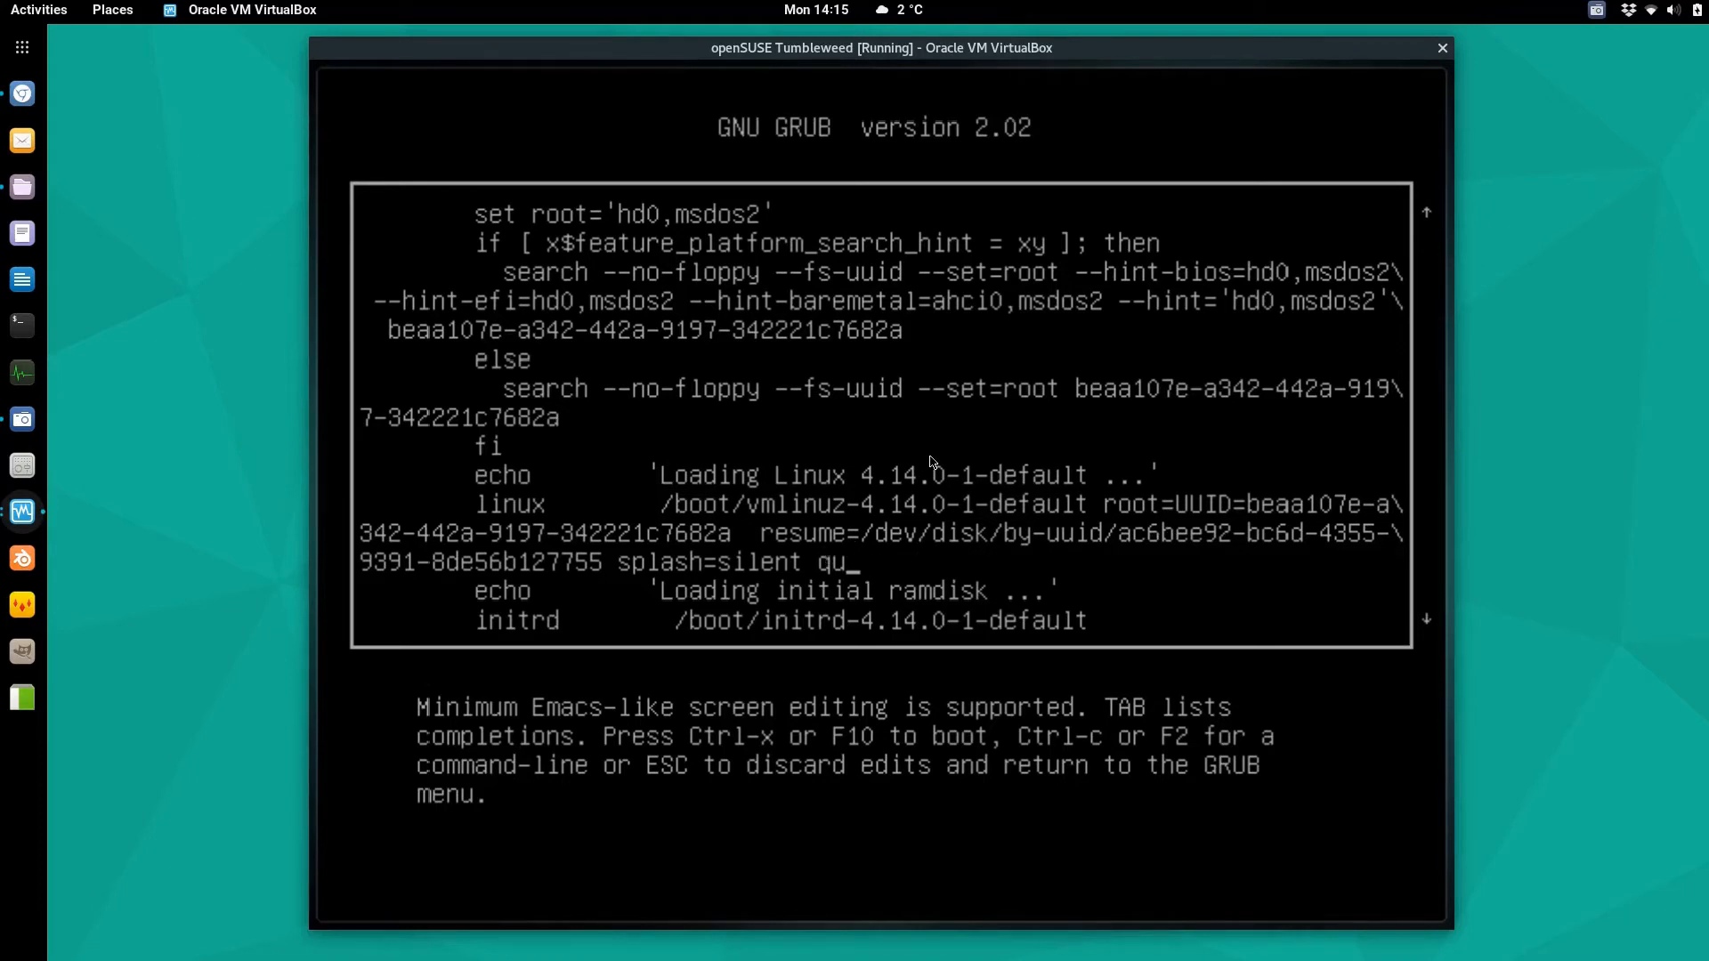
key("BackSpace")
key("BackSpace")
key("BackSpace")
key("BackSpace")
key("BackSpace")
key("BackSpace")
key("BackSpace")
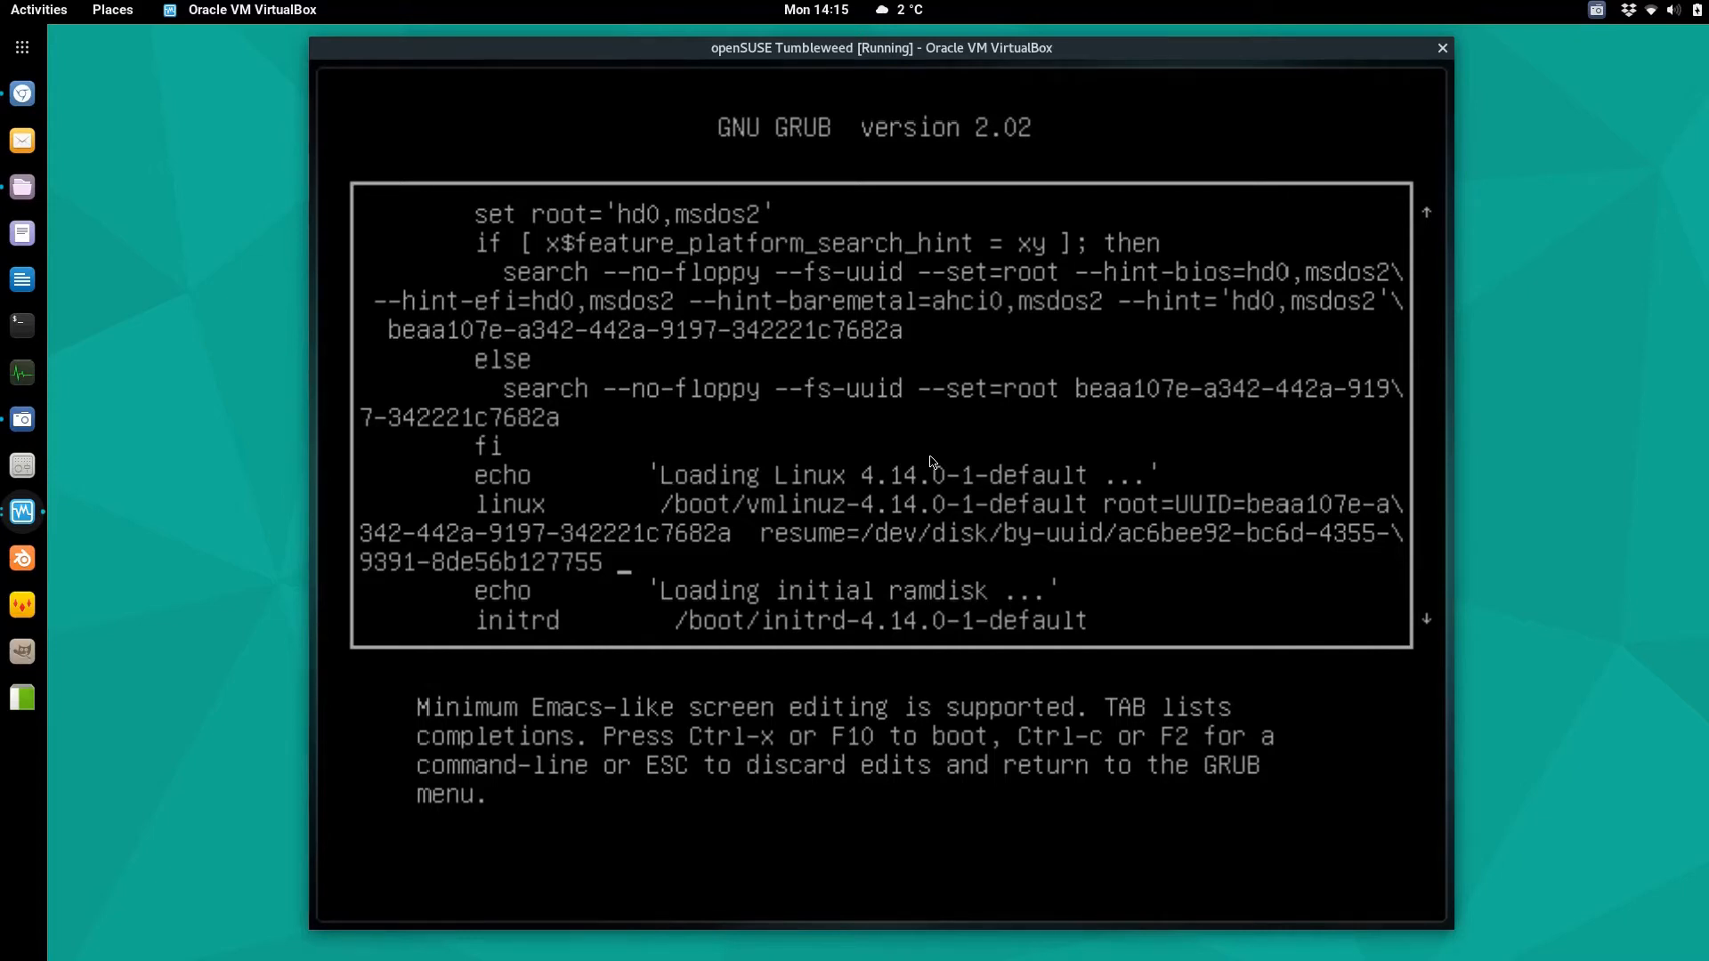
type("acpi=off")
- Switch to Chromium to look over the contents of the SDB:NVIDIA Bumblebee article, and return to the virtual machine
left_click(22, 92)
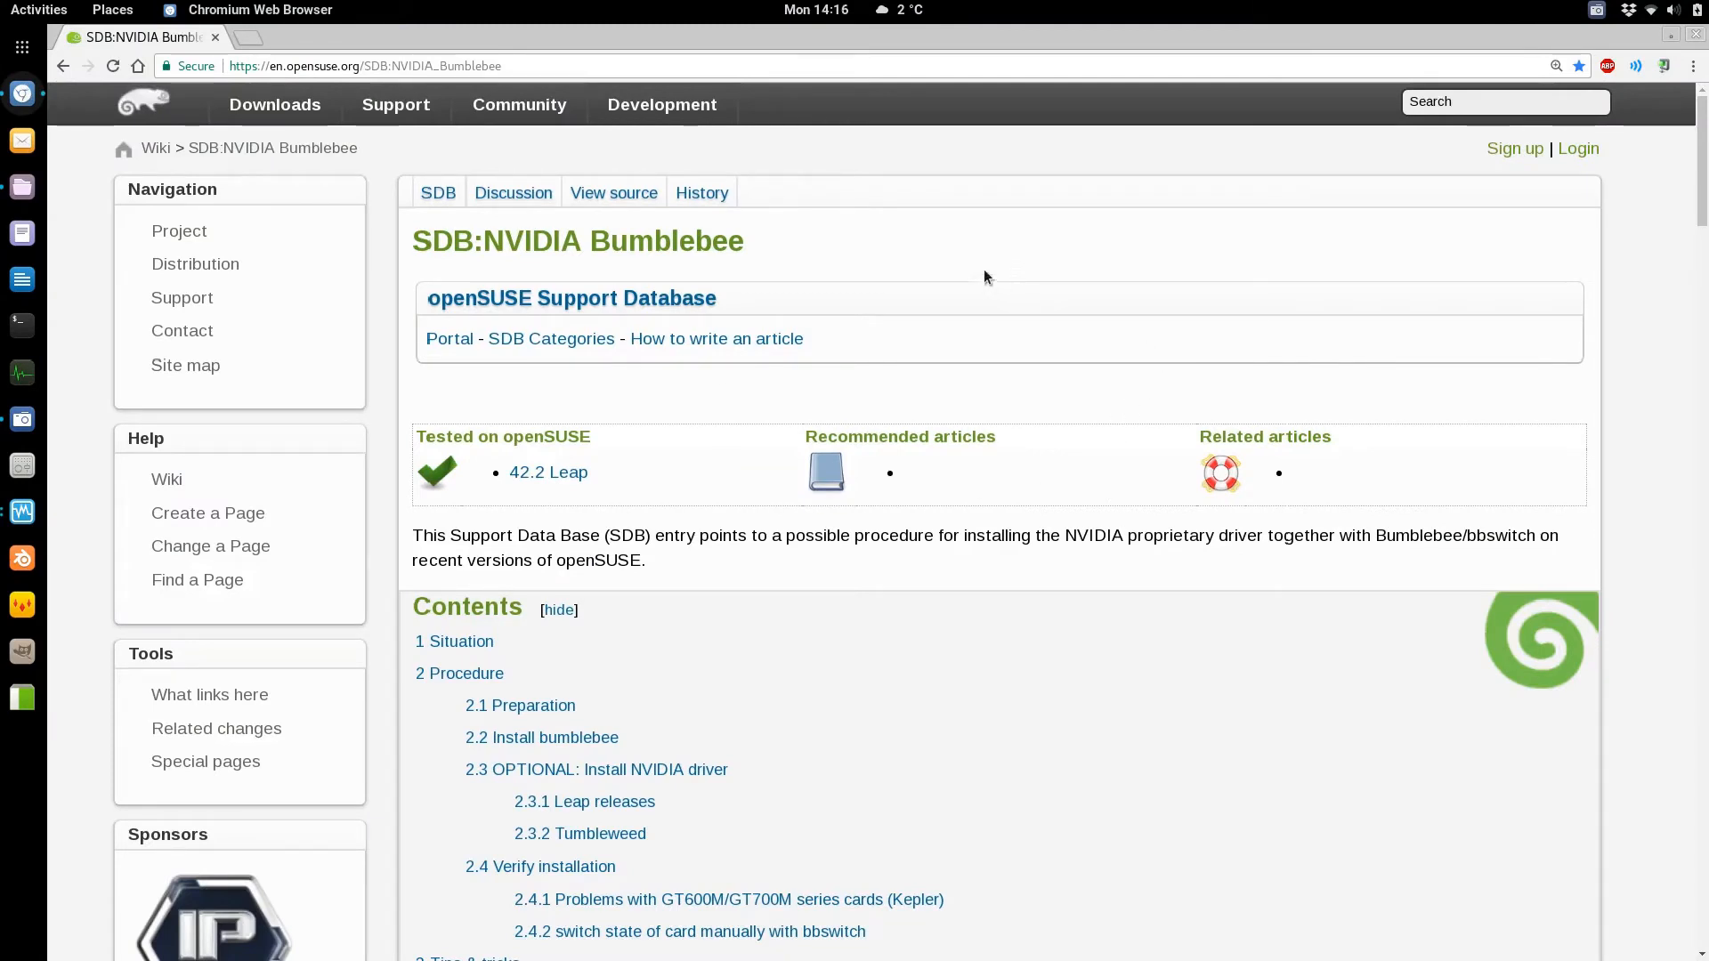
scroll(997, 500, "down", 5)
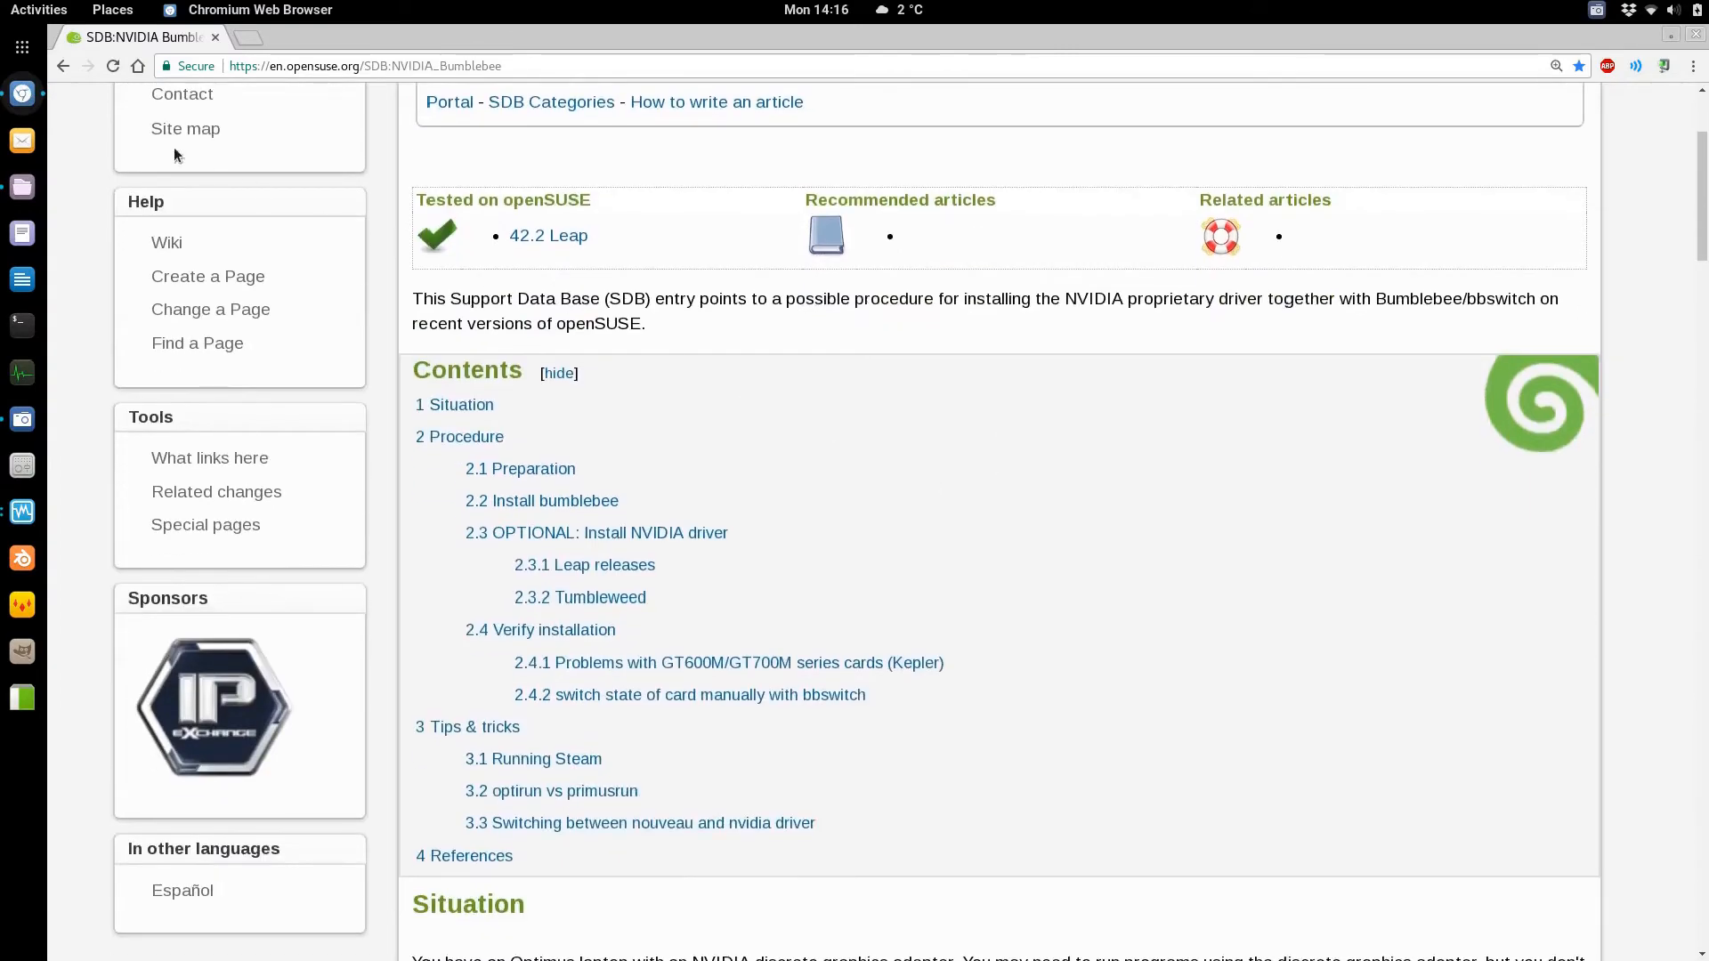
left_click(18, 101)
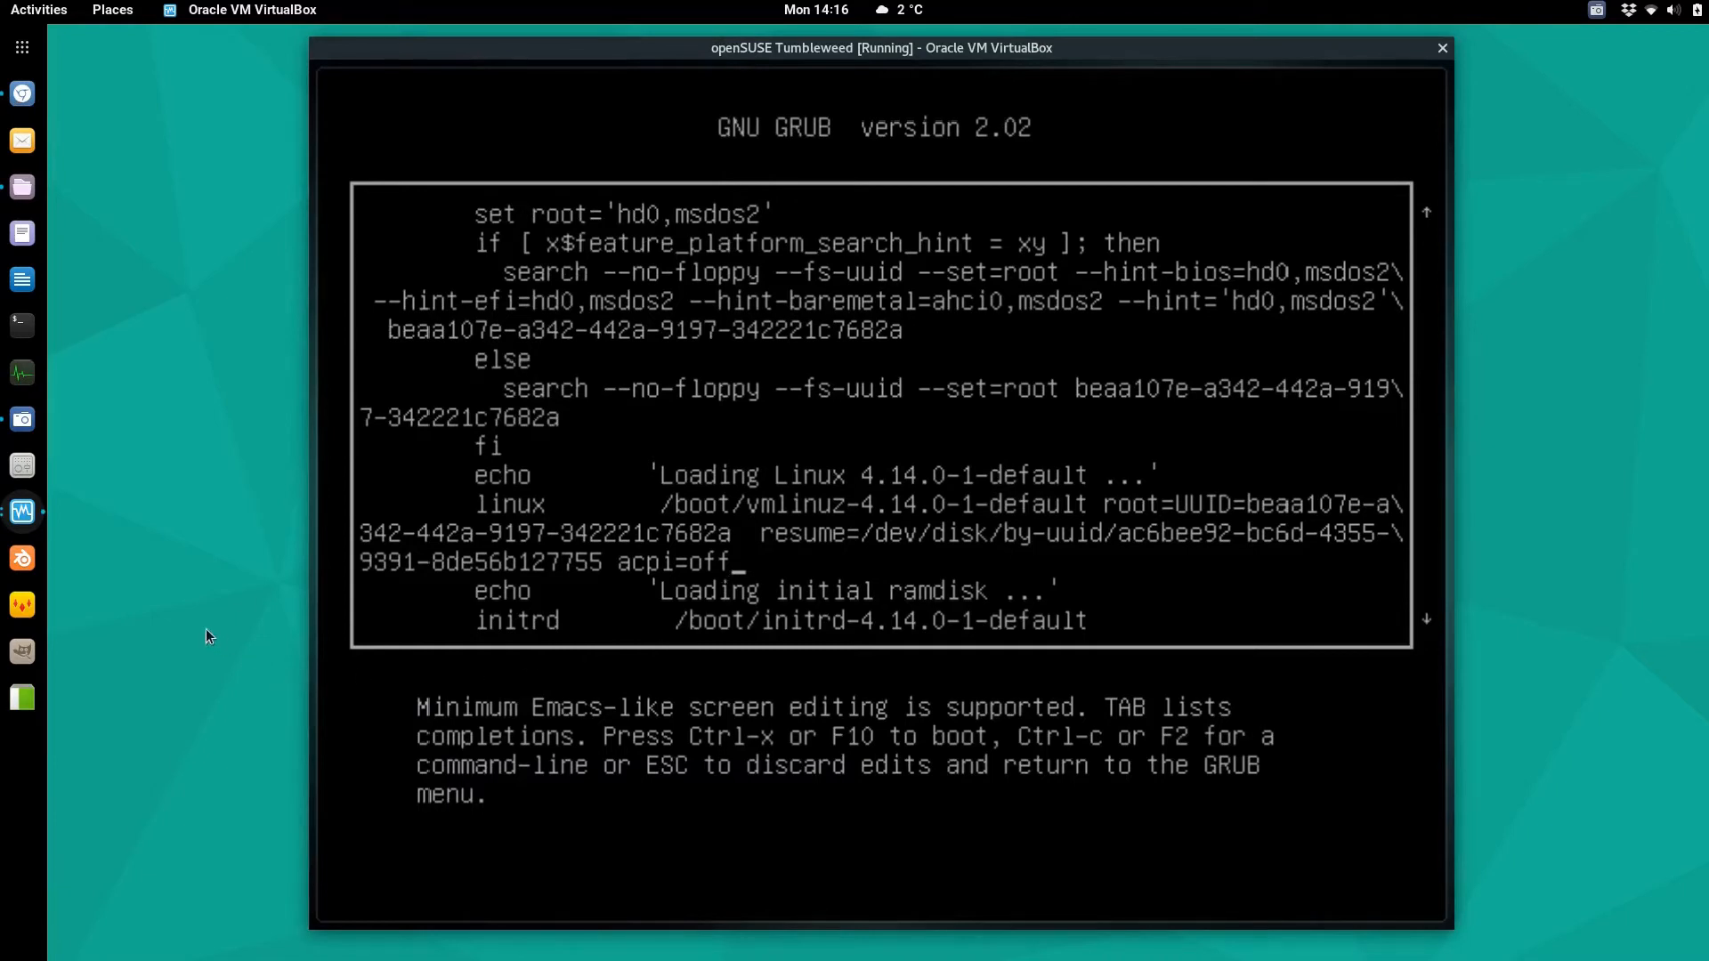
- Append the parameter 1 to the linux line, boot the edited entry and enter the root password to reach the maintenance shell
type("1")
key("ctrl+x")
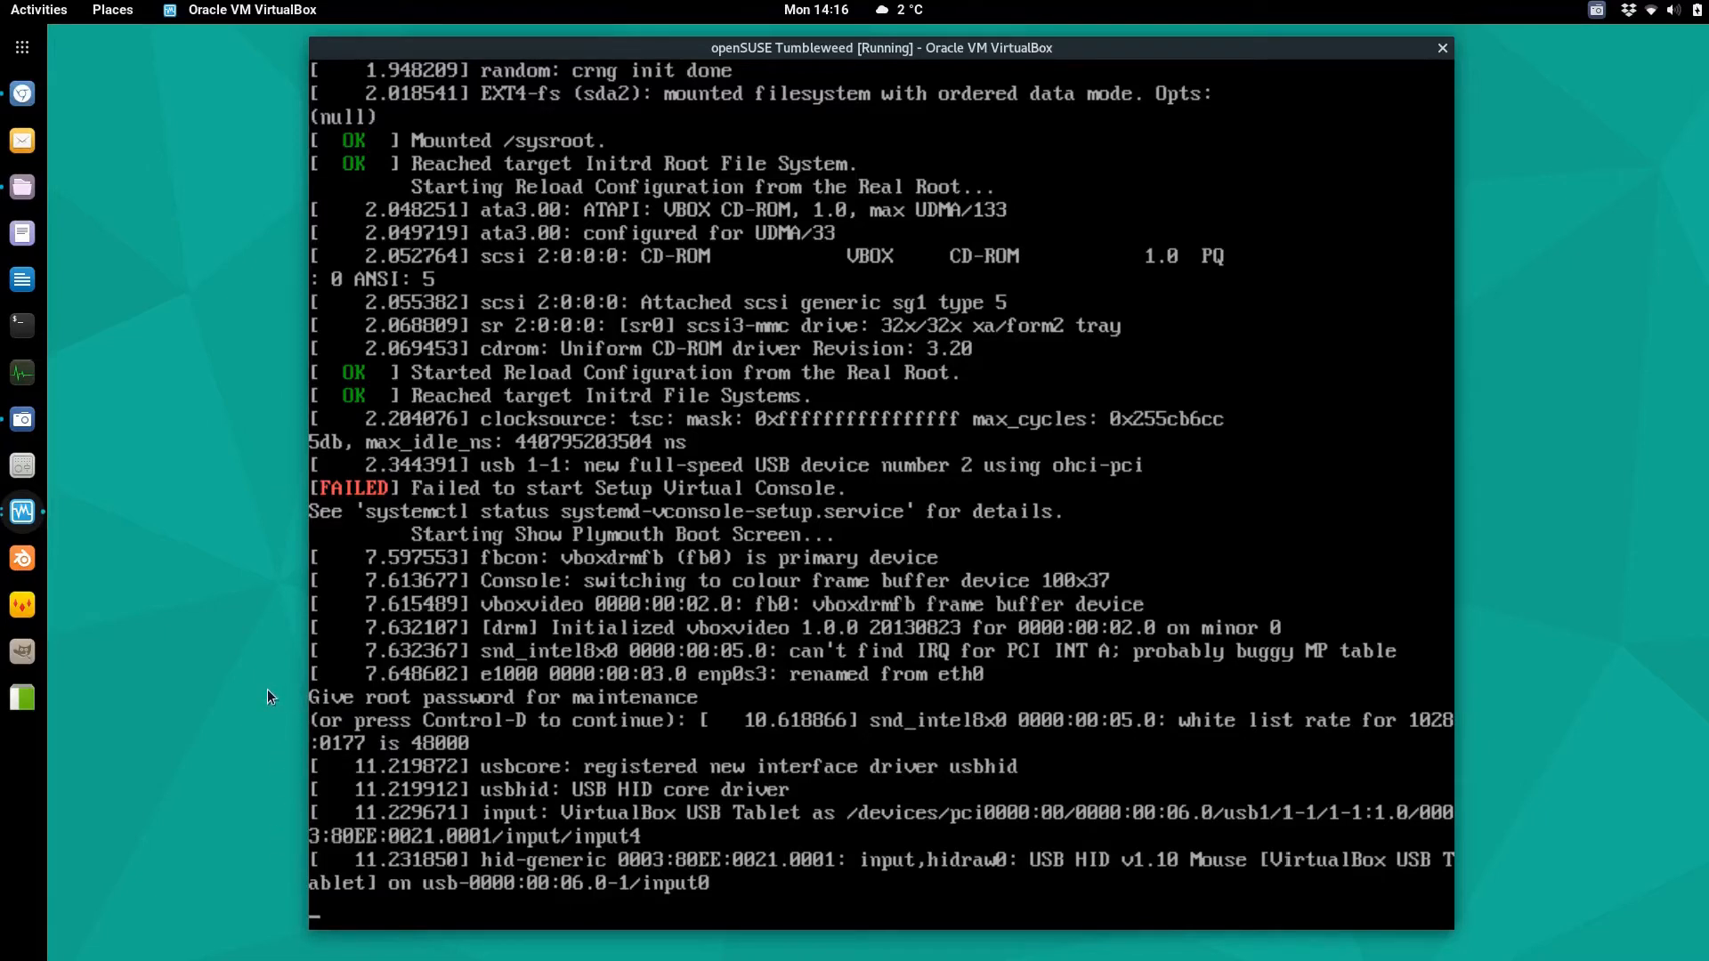
key("Return")
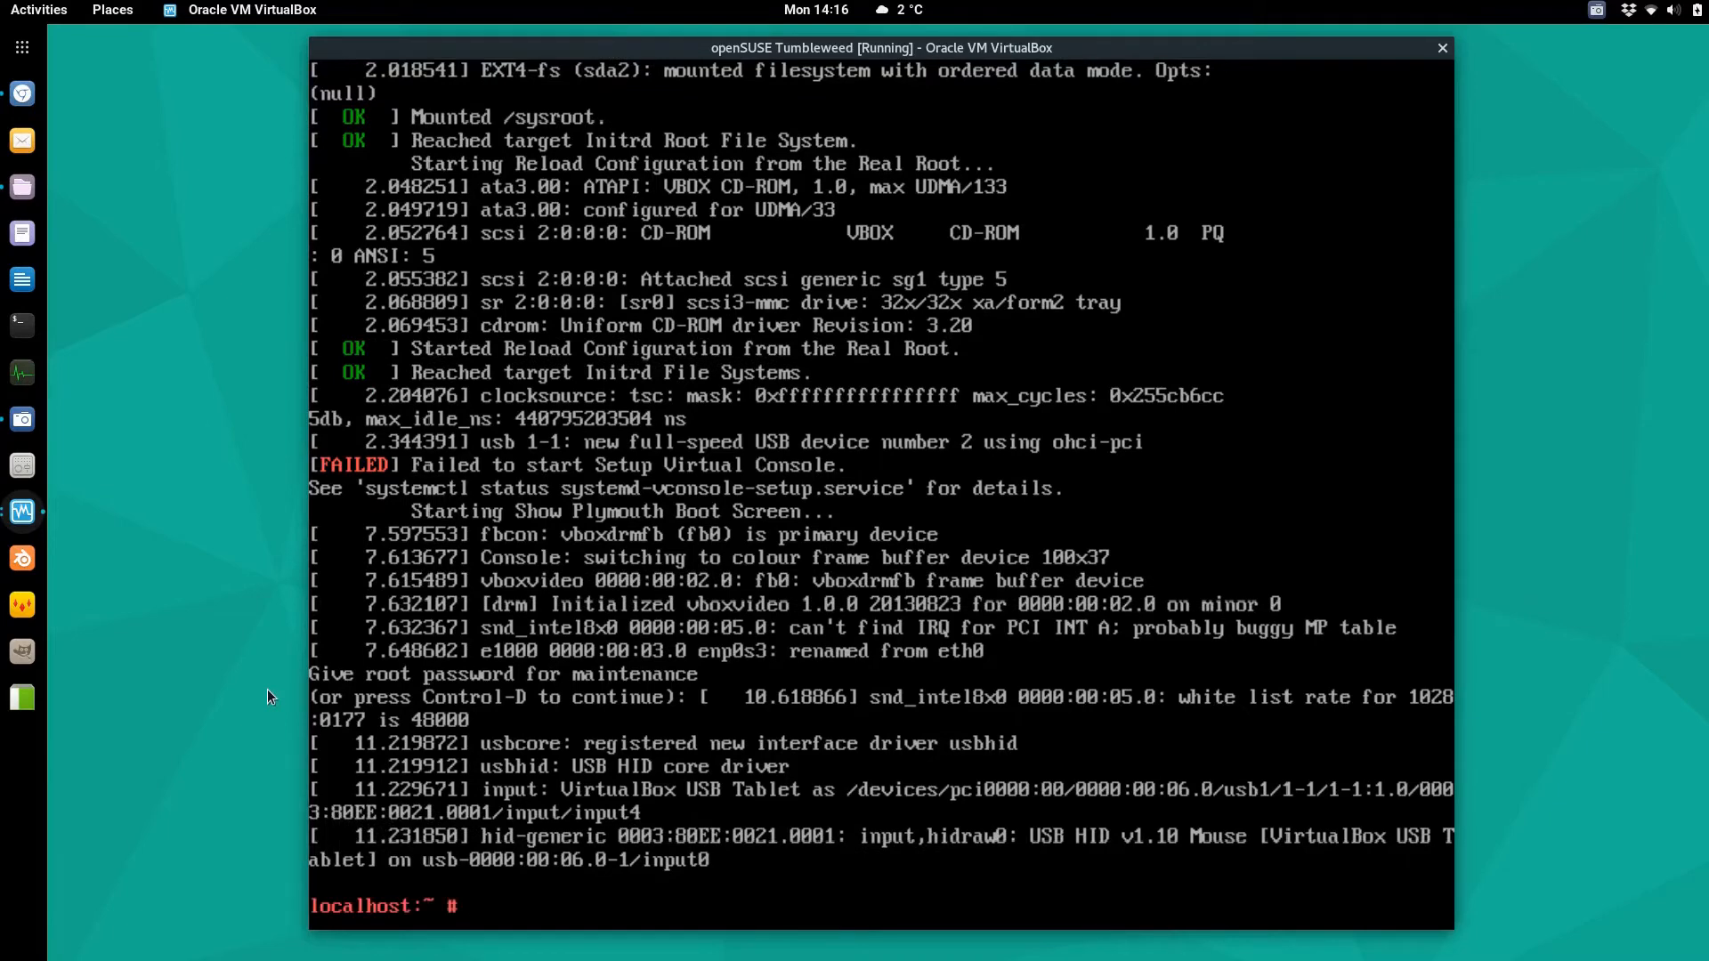
key("Return")
key("Return")
key("Return")
key("Return")
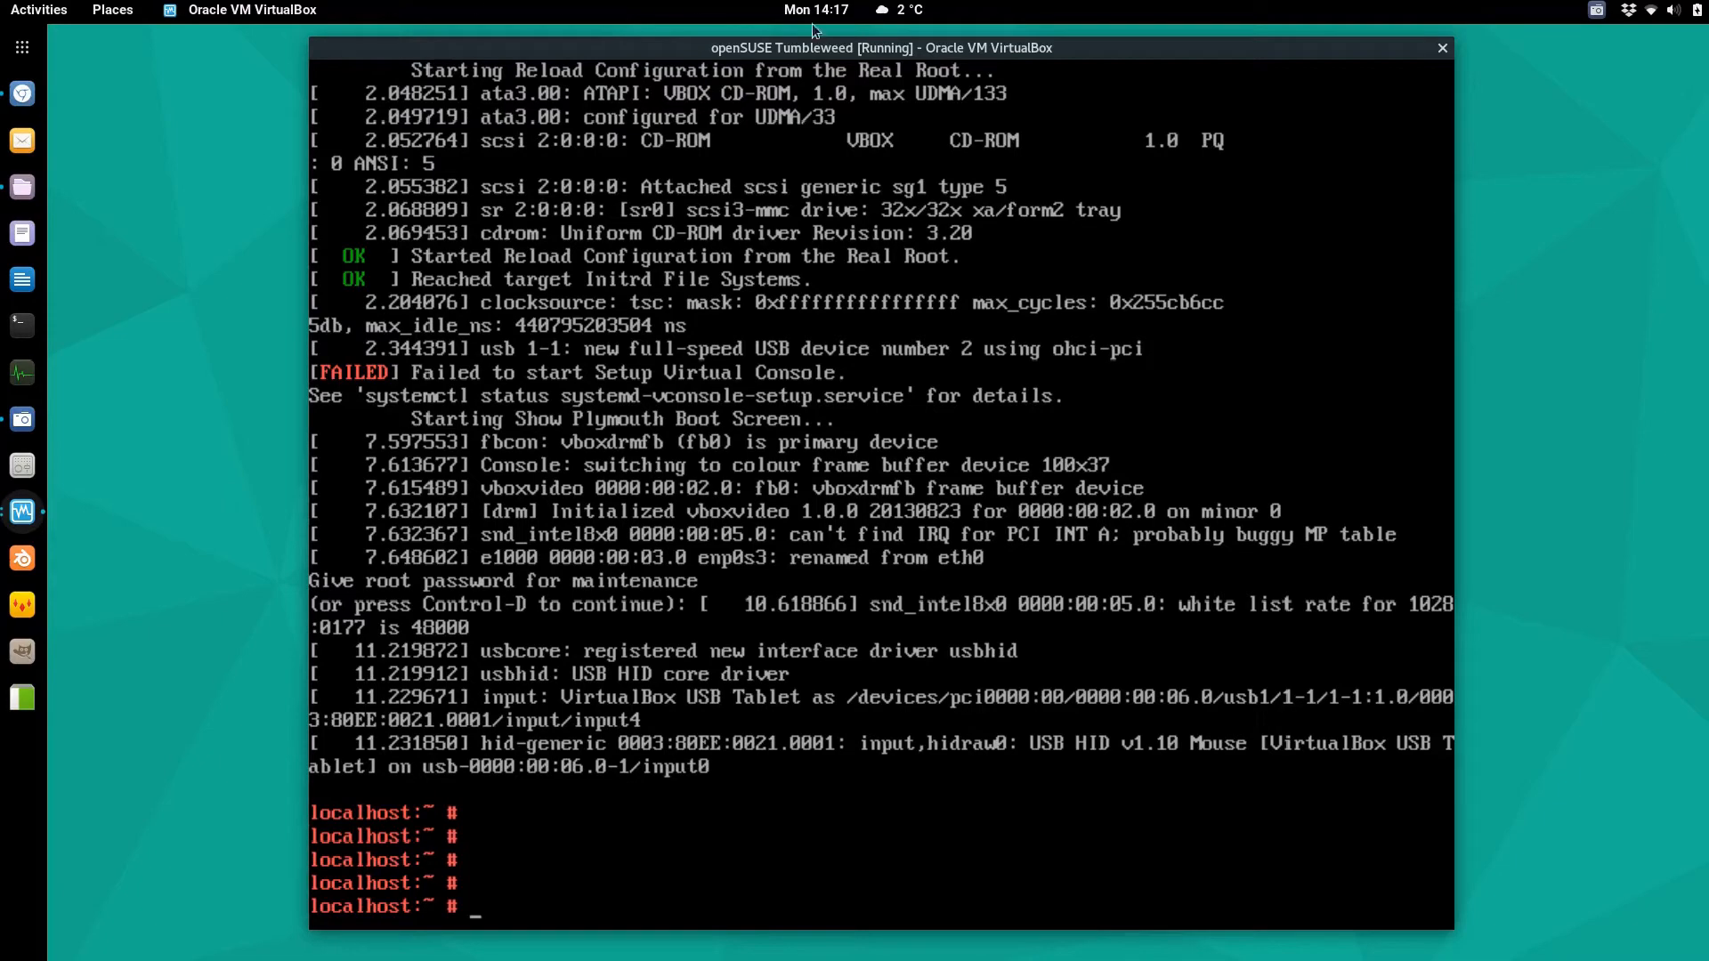
- Put the VirtualBox windows away, switch to Chromium and examine the snapper snapshot command under Preparation in the NVIDIA Bumblebee article
middle_click(926, 46)
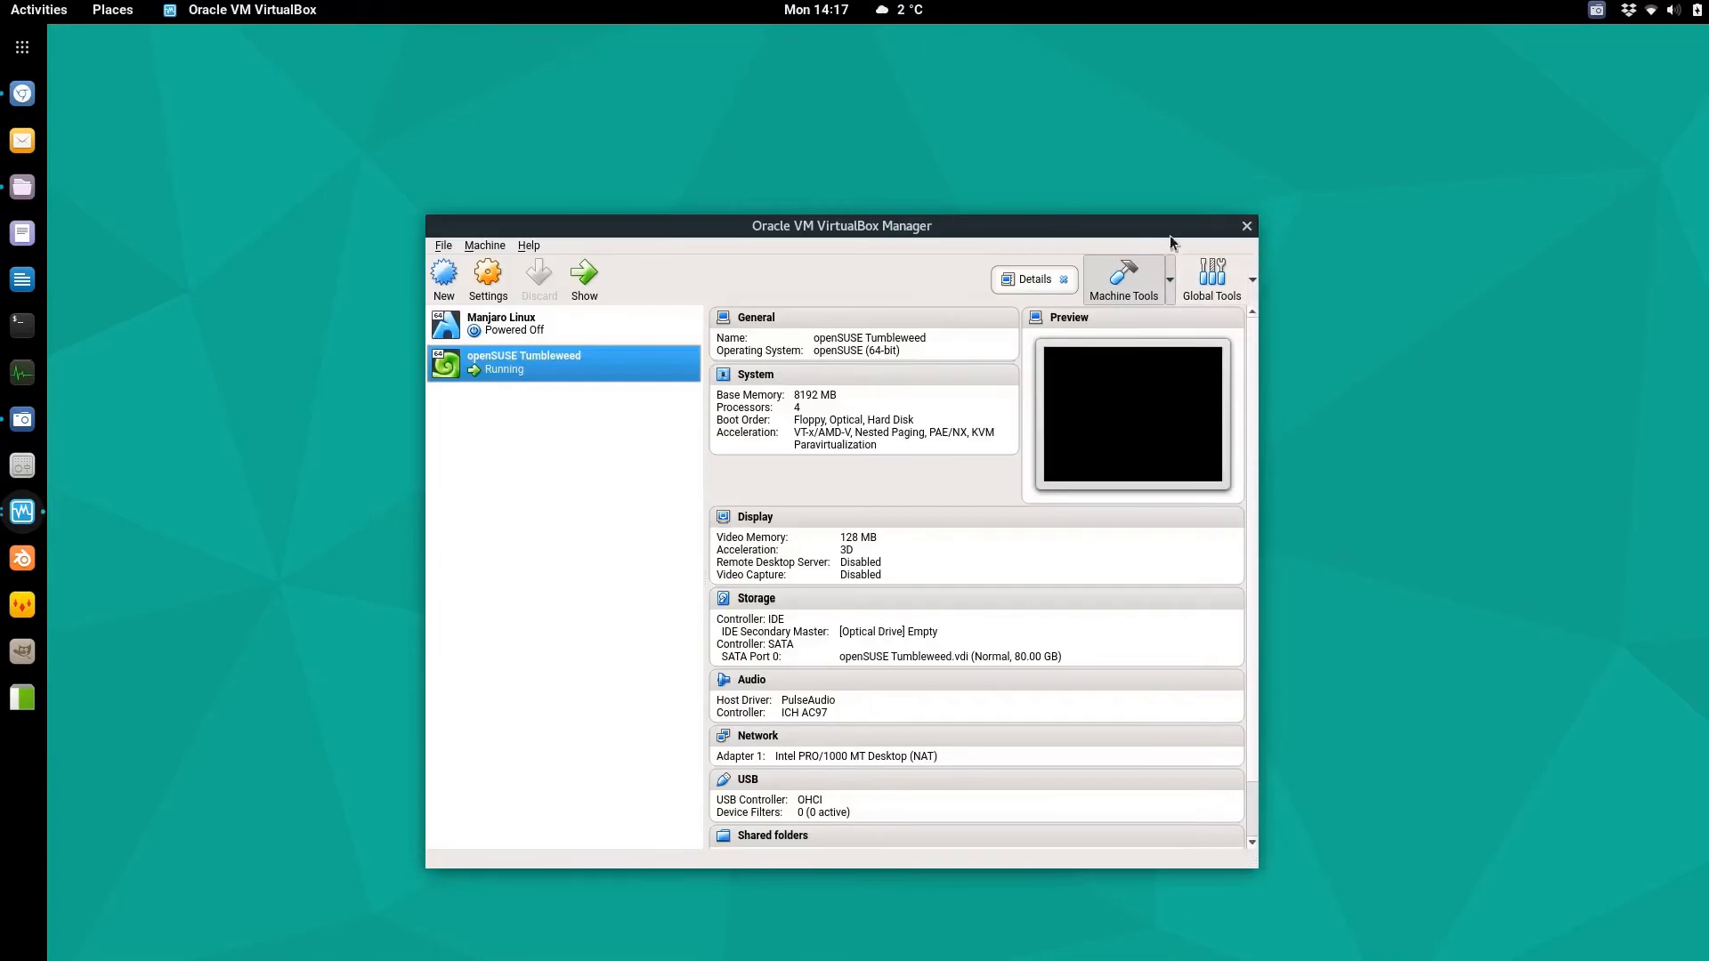
middle_click(1155, 222)
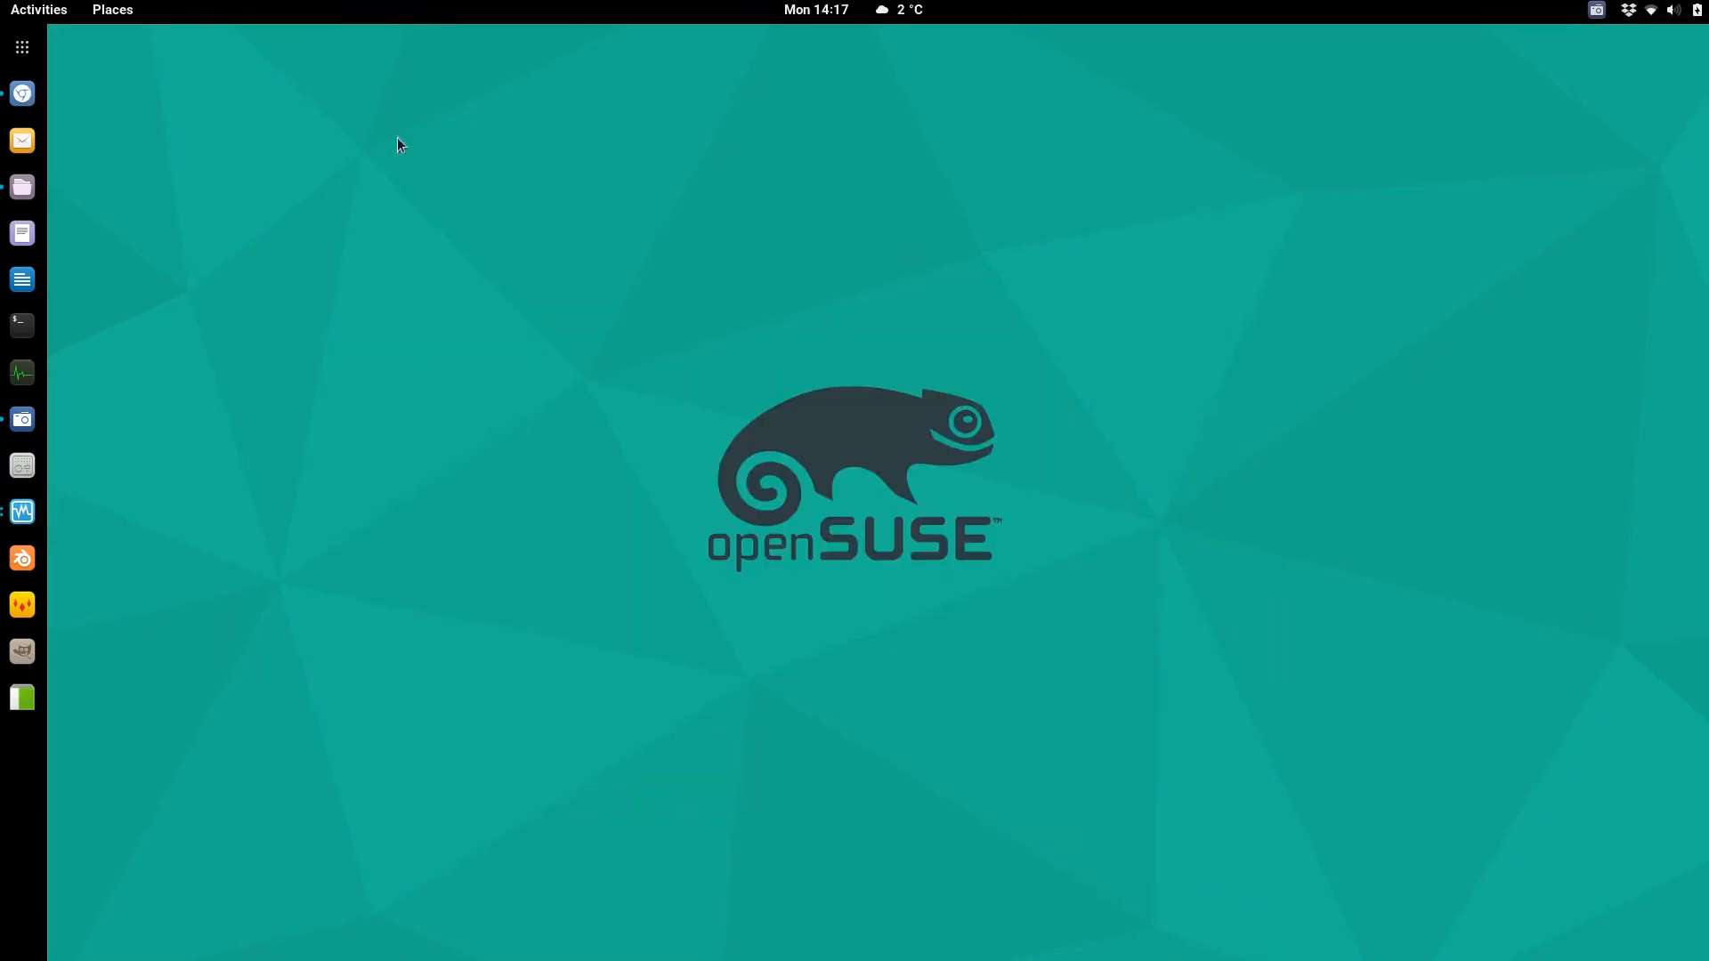
left_click(22, 93)
scroll(819, 325, "up", 3)
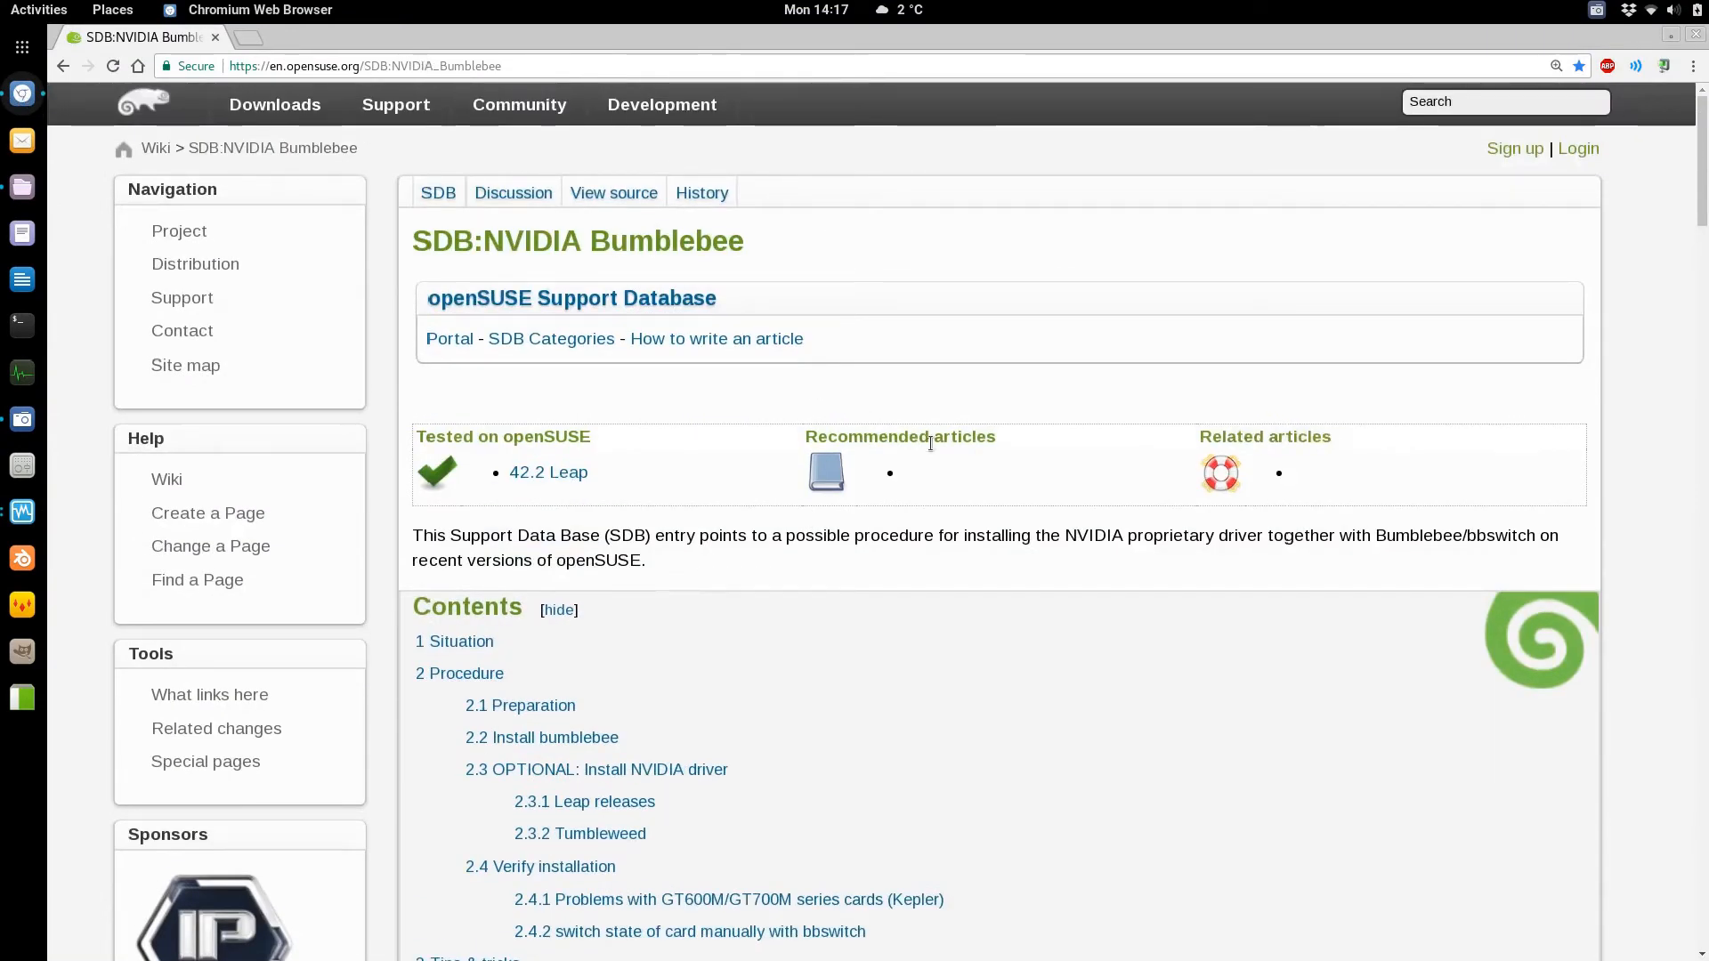
scroll(1051, 567, "down", 9)
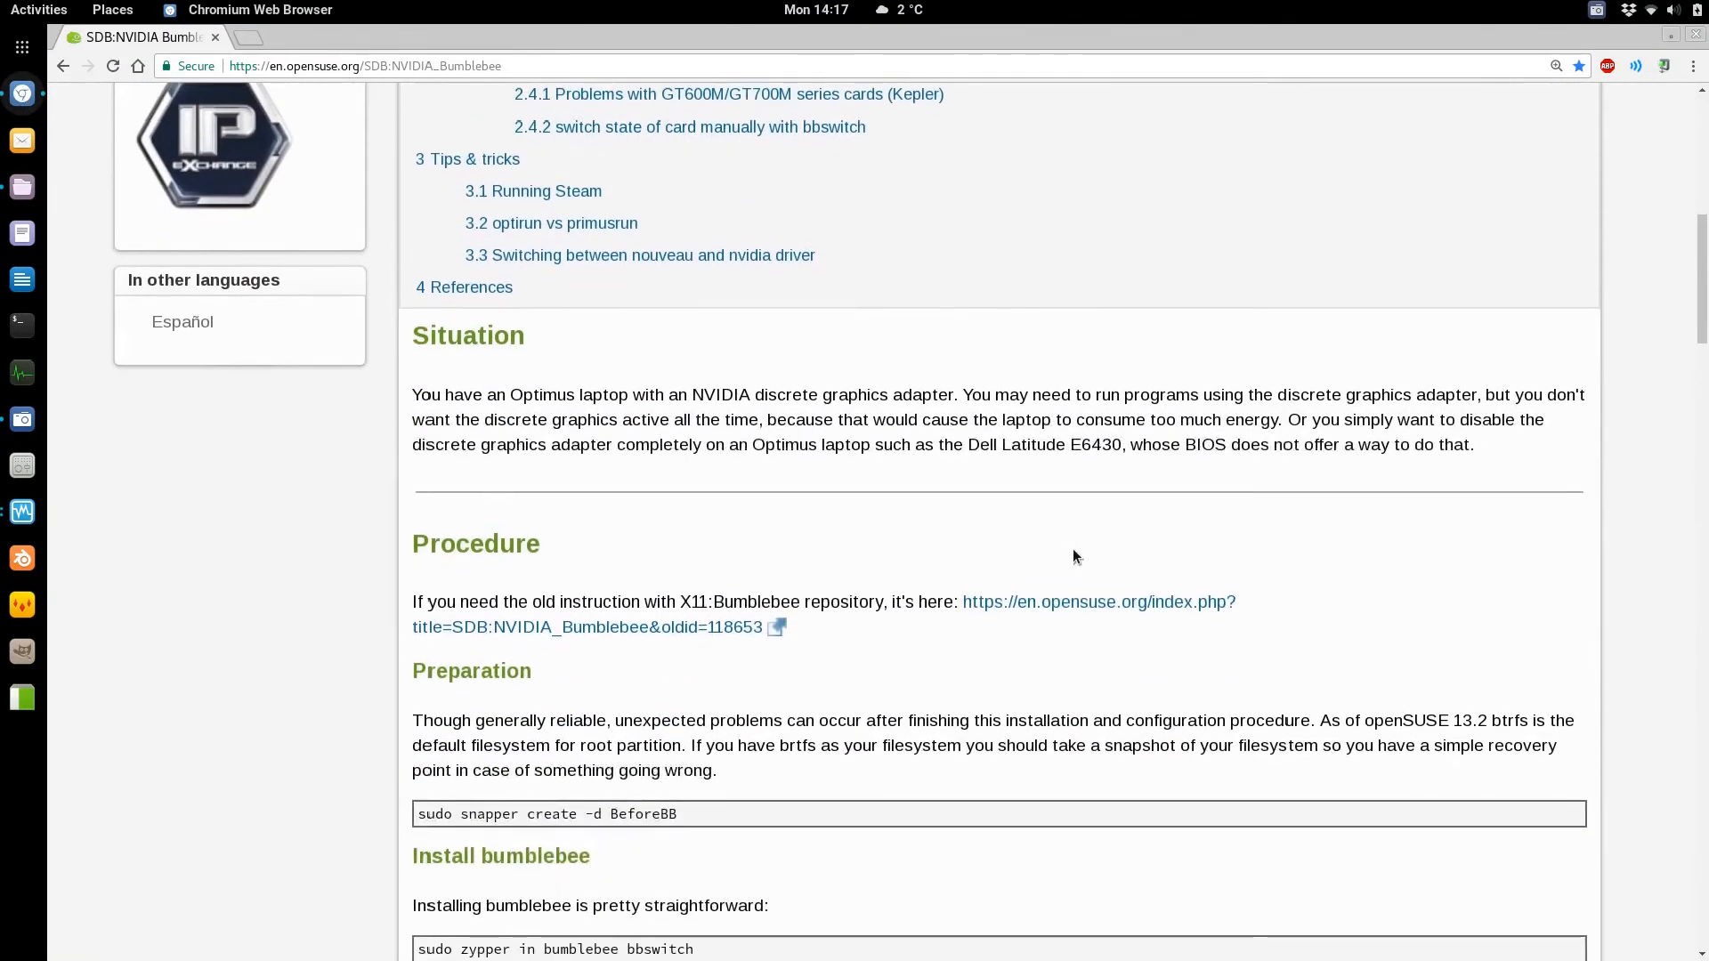
scroll(1071, 550, "down", 1)
scroll(1070, 549, "down", 3)
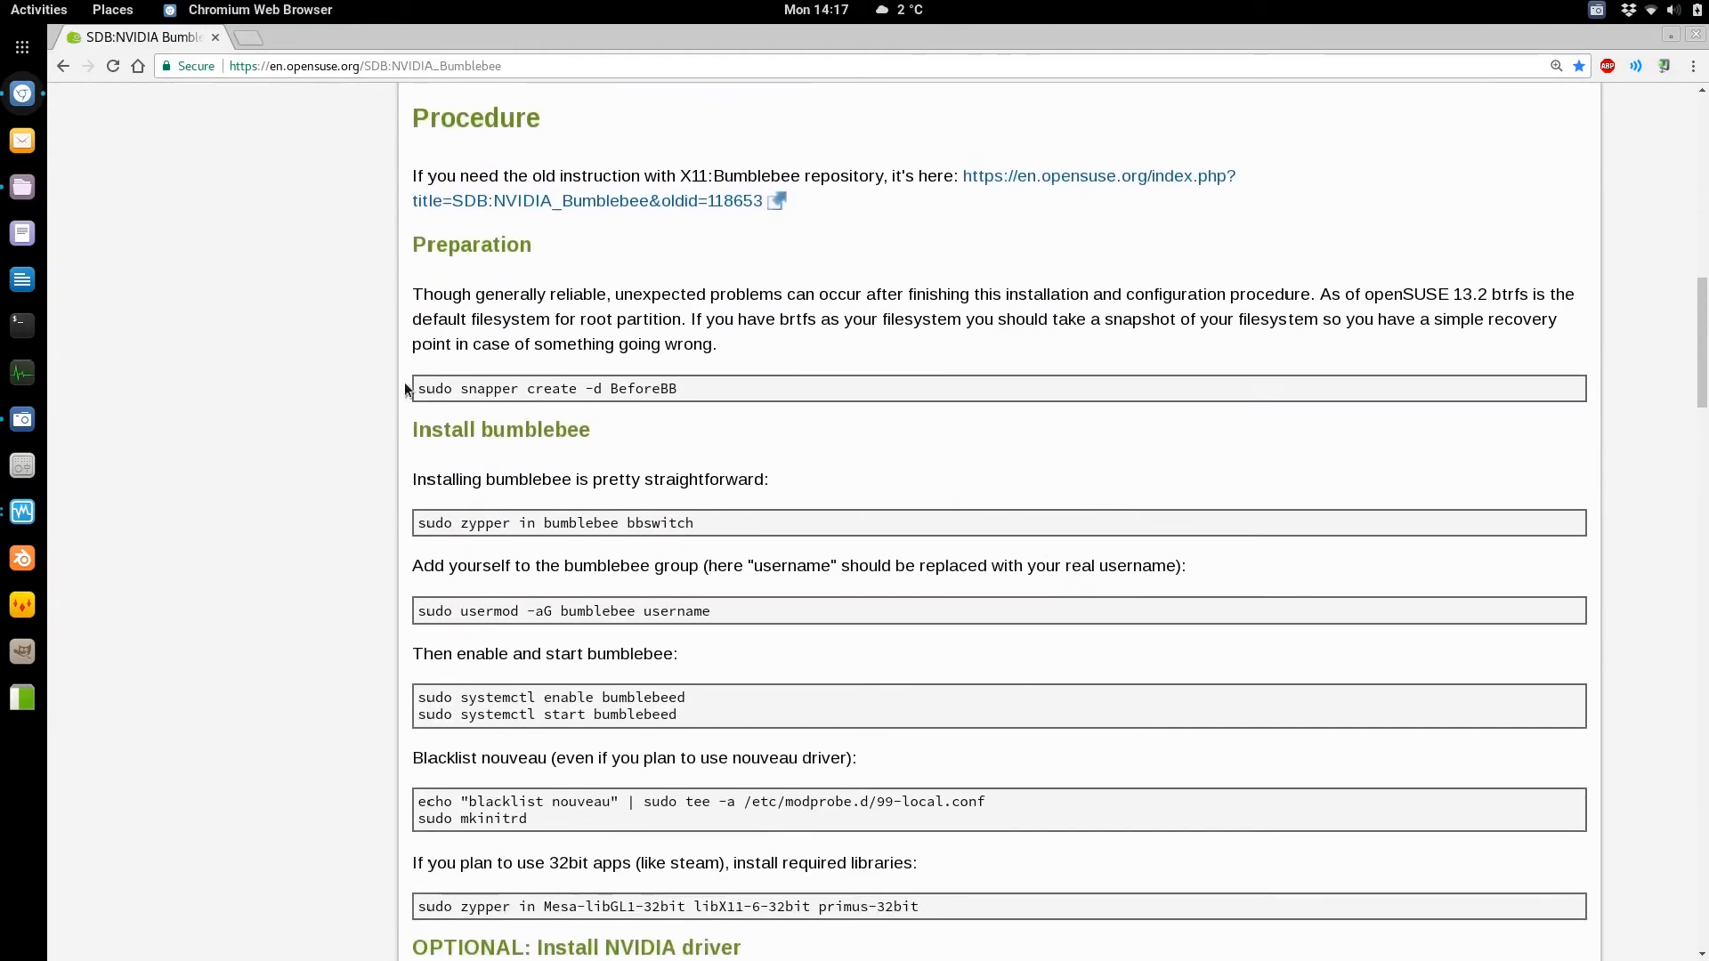
left_click_drag(417, 389, 810, 384)
- Examine the zypper install command for bumblebee and bbswitch and the username placeholder in the usermod command
scroll(1061, 443, "down", 1)
scroll(1055, 443, "down", 3)
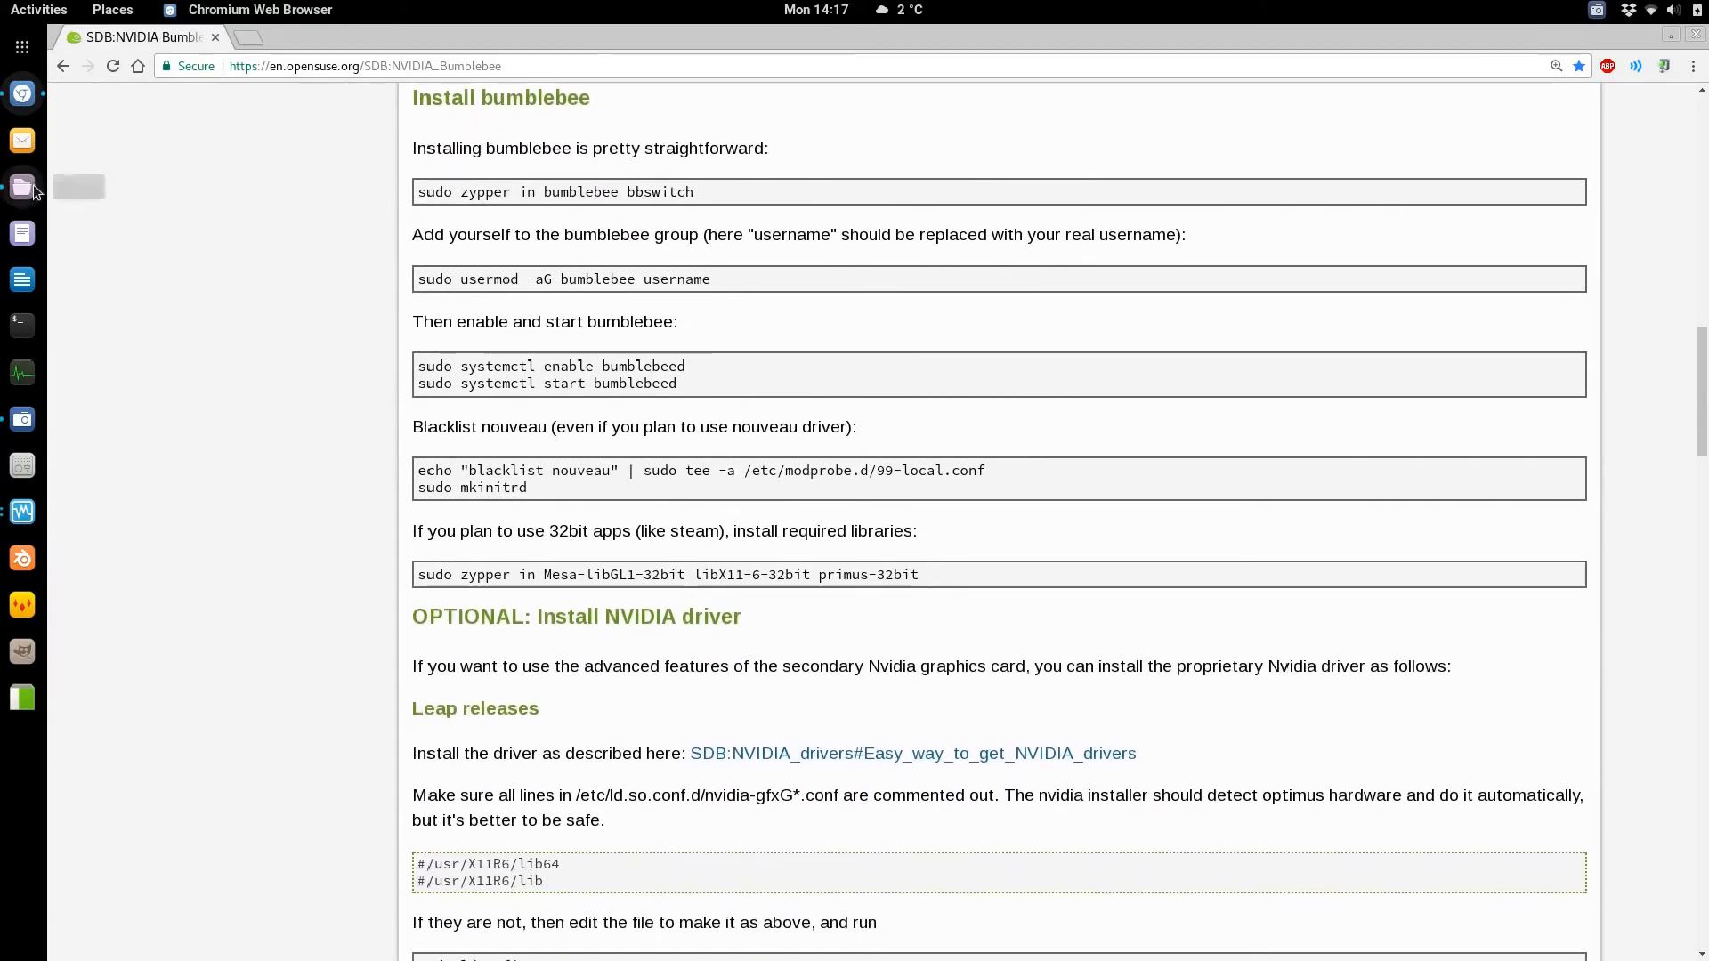
left_click_drag(416, 192, 716, 199)
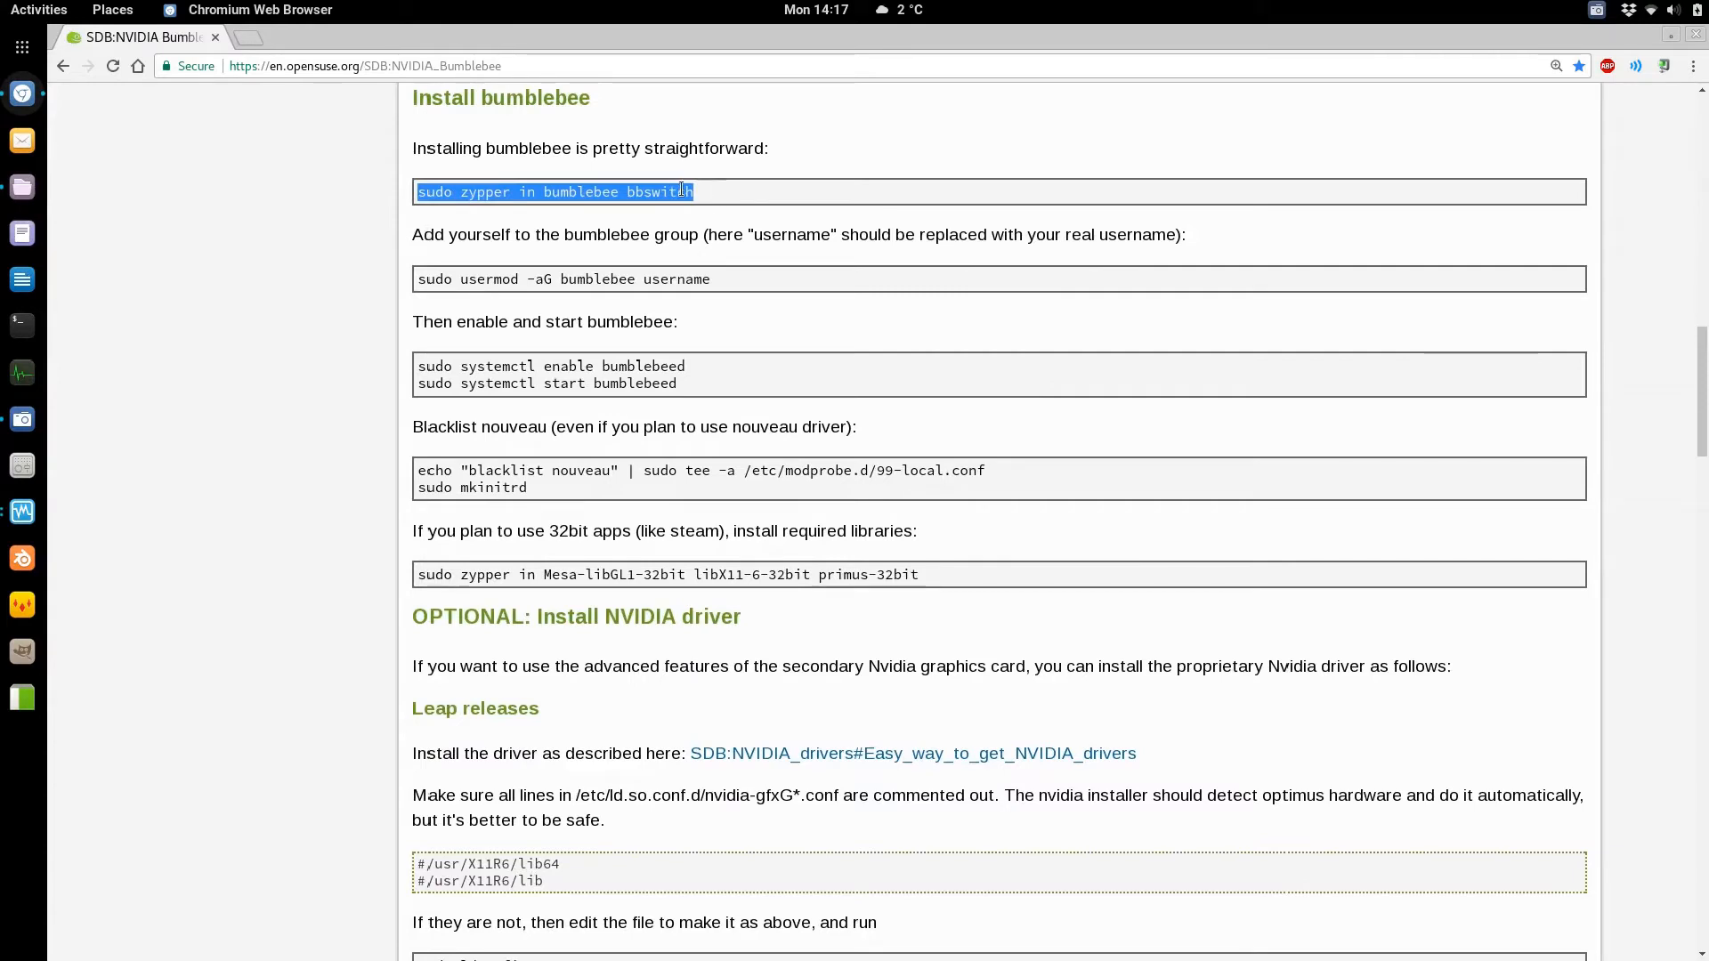
double_click(680, 278)
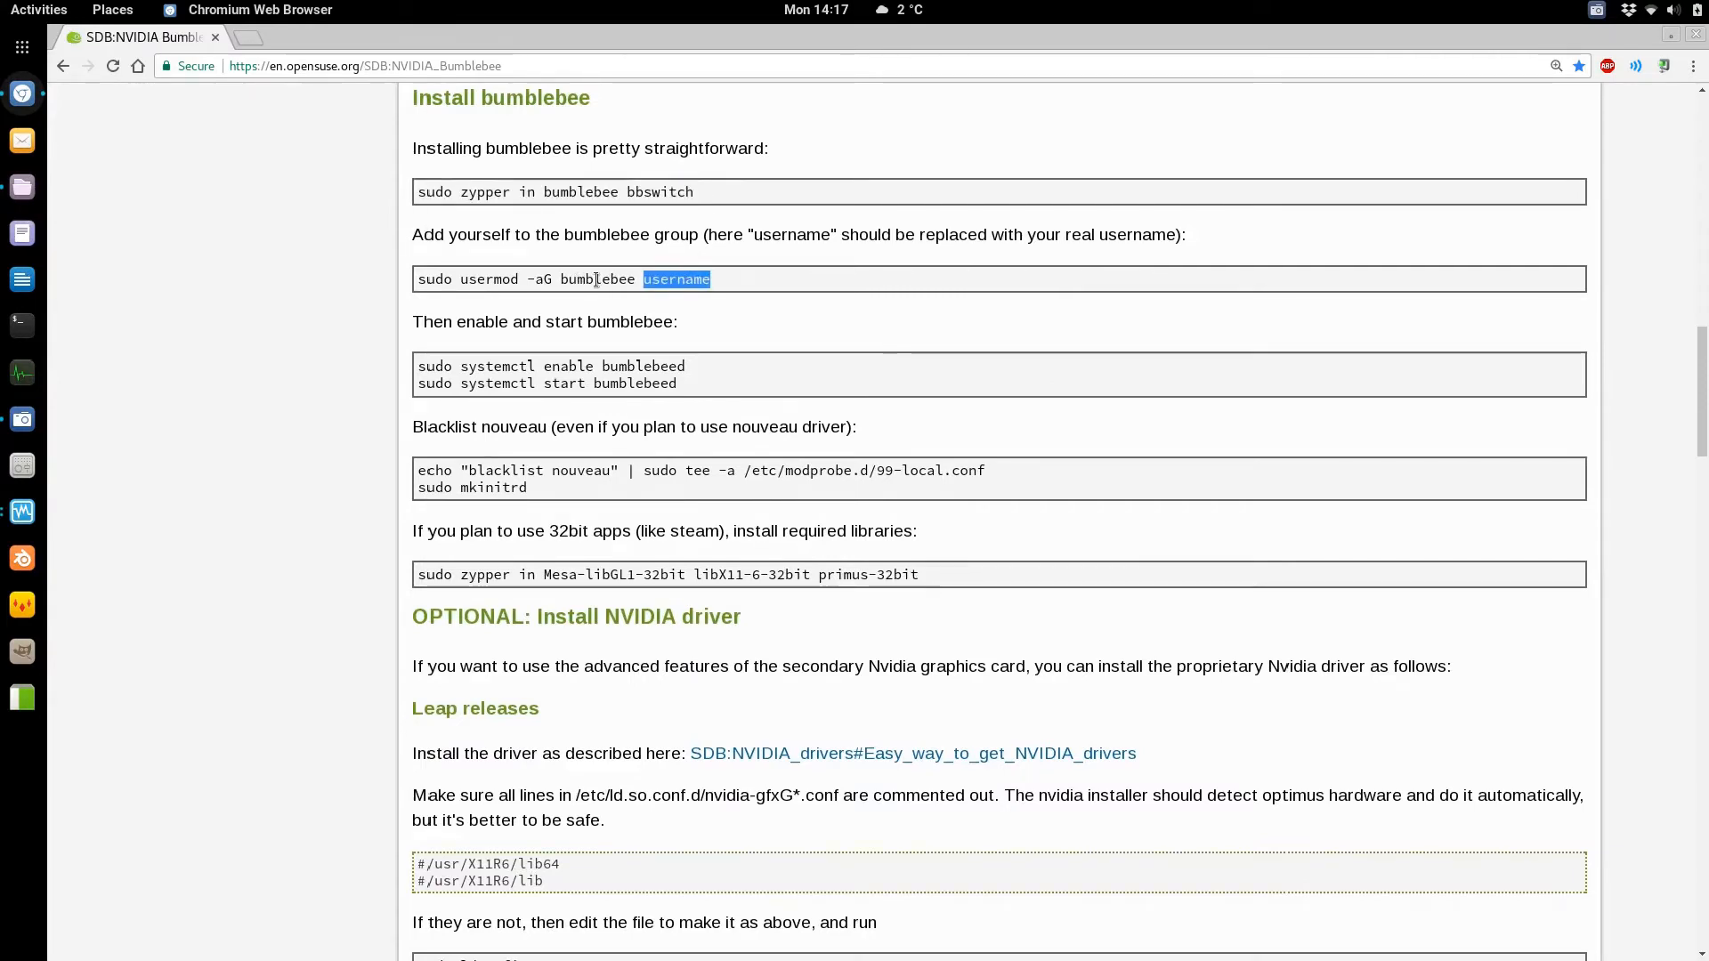
- Examine the systemctl commands for enabling and starting bumblebeed and the commands that blacklist nouveau in the NVIDIA Bumblebee article
scroll(596, 279, "down", 1)
left_click_drag(498, 318, 709, 331)
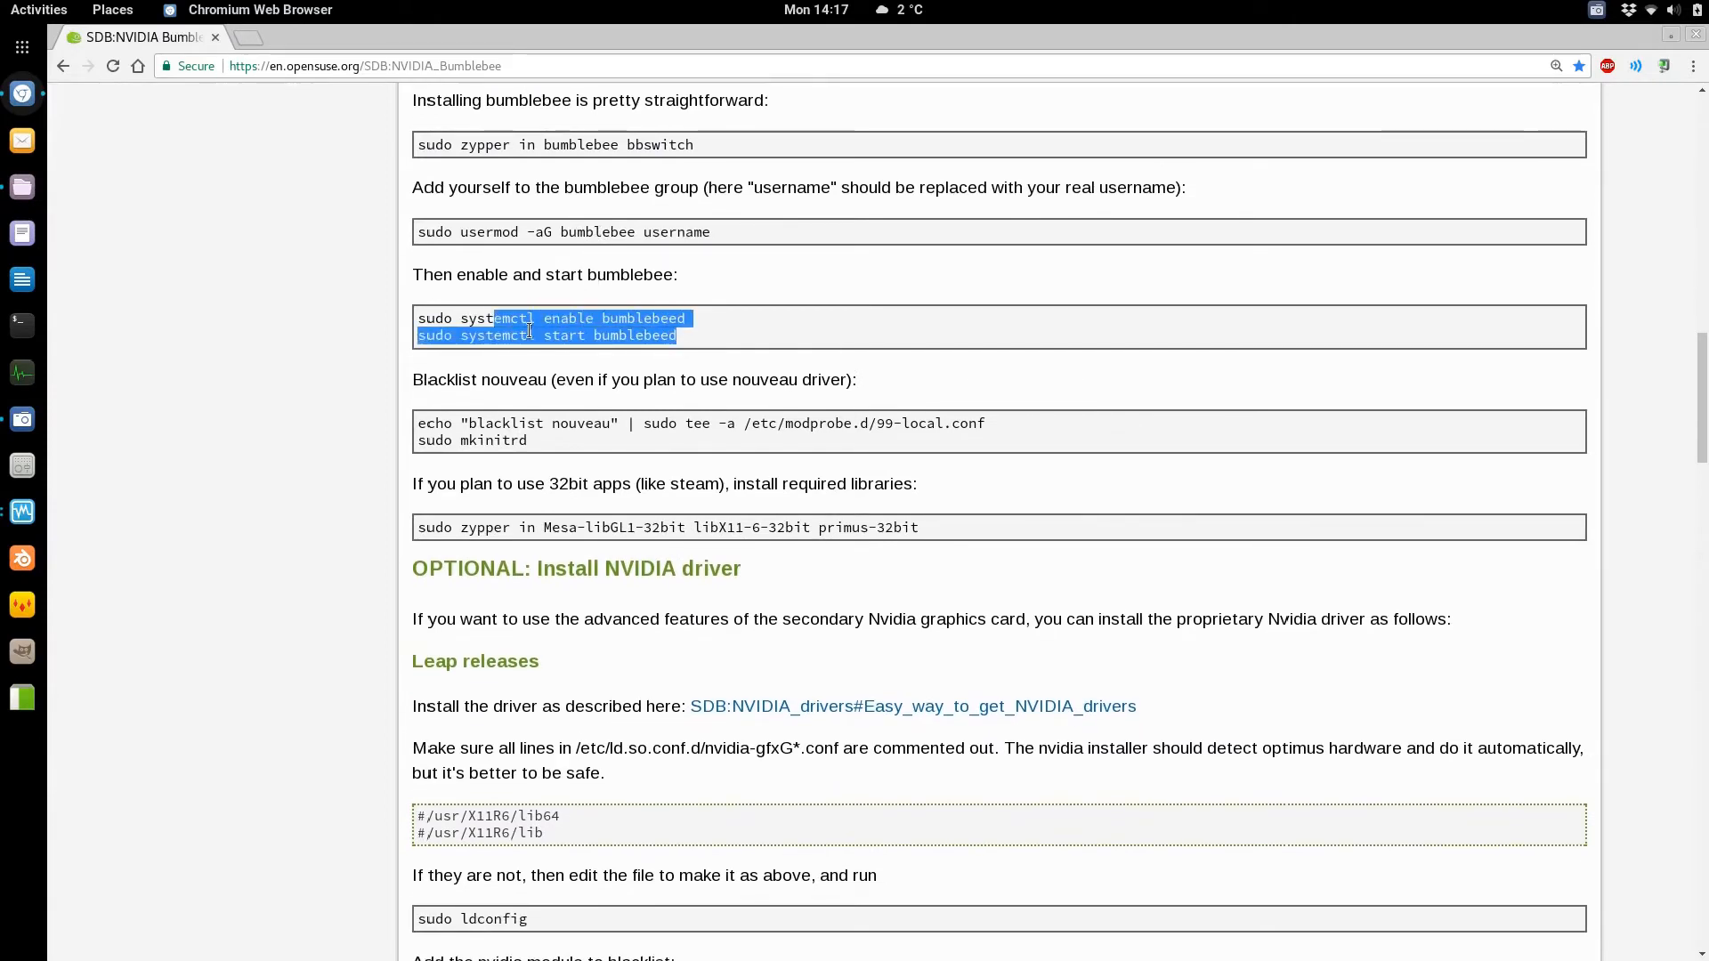
scroll(529, 331, "down", 2)
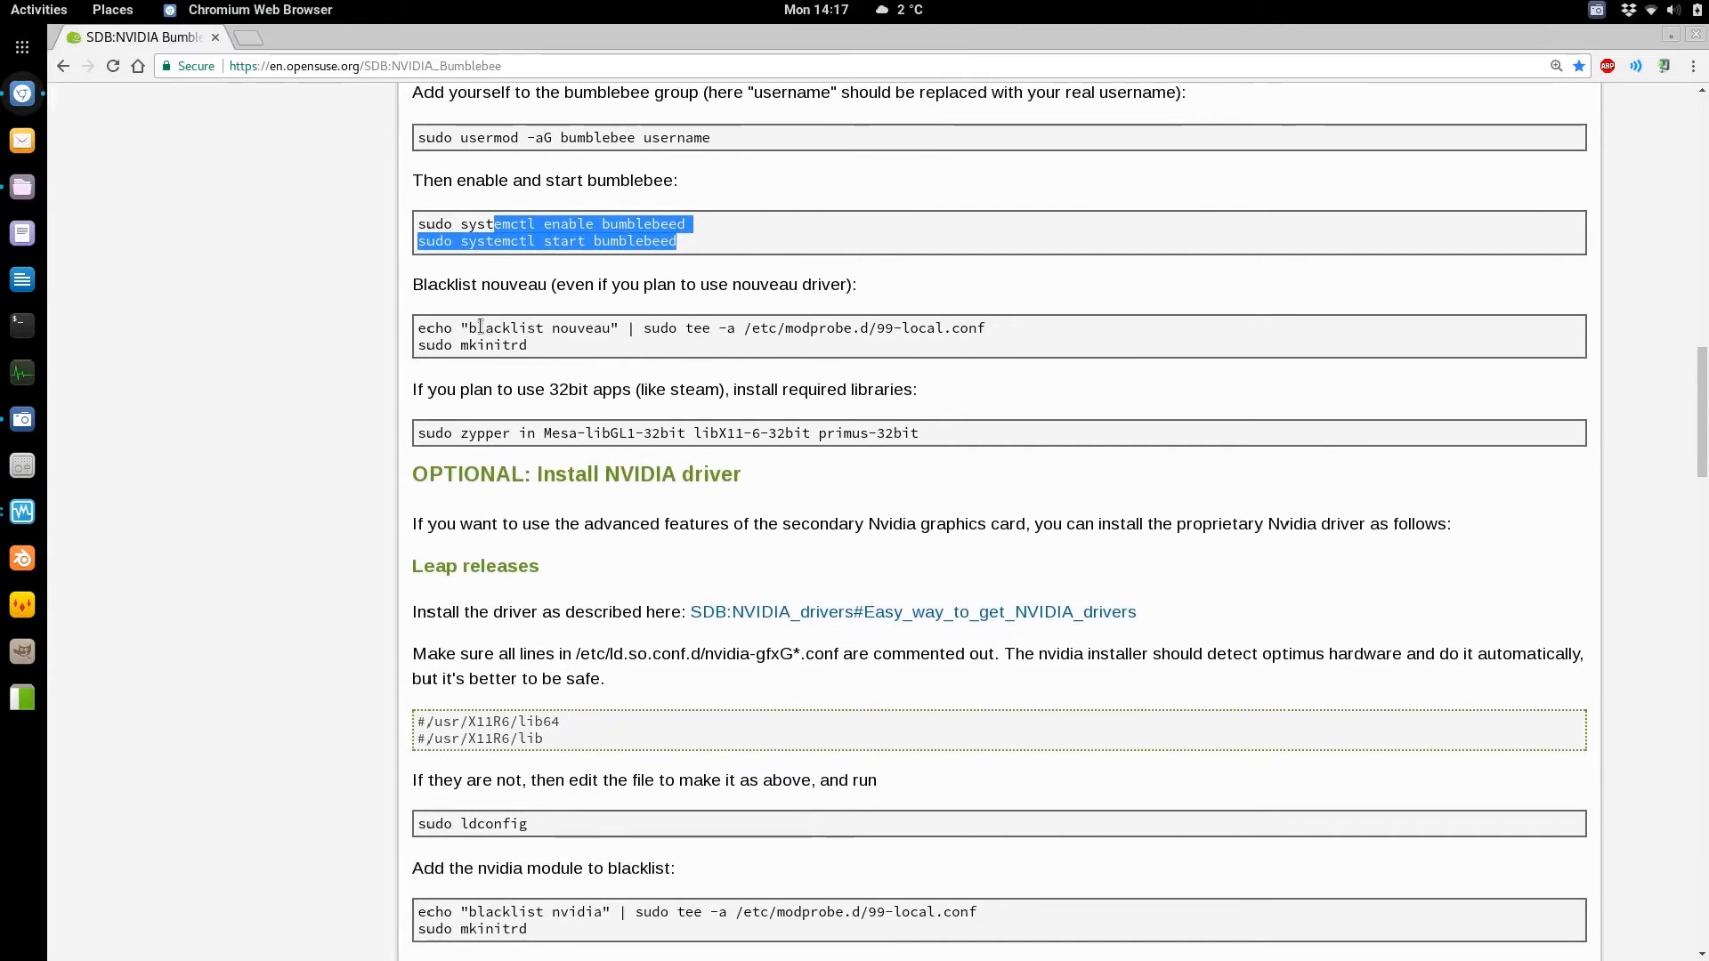
left_click(559, 330)
double_click(559, 329)
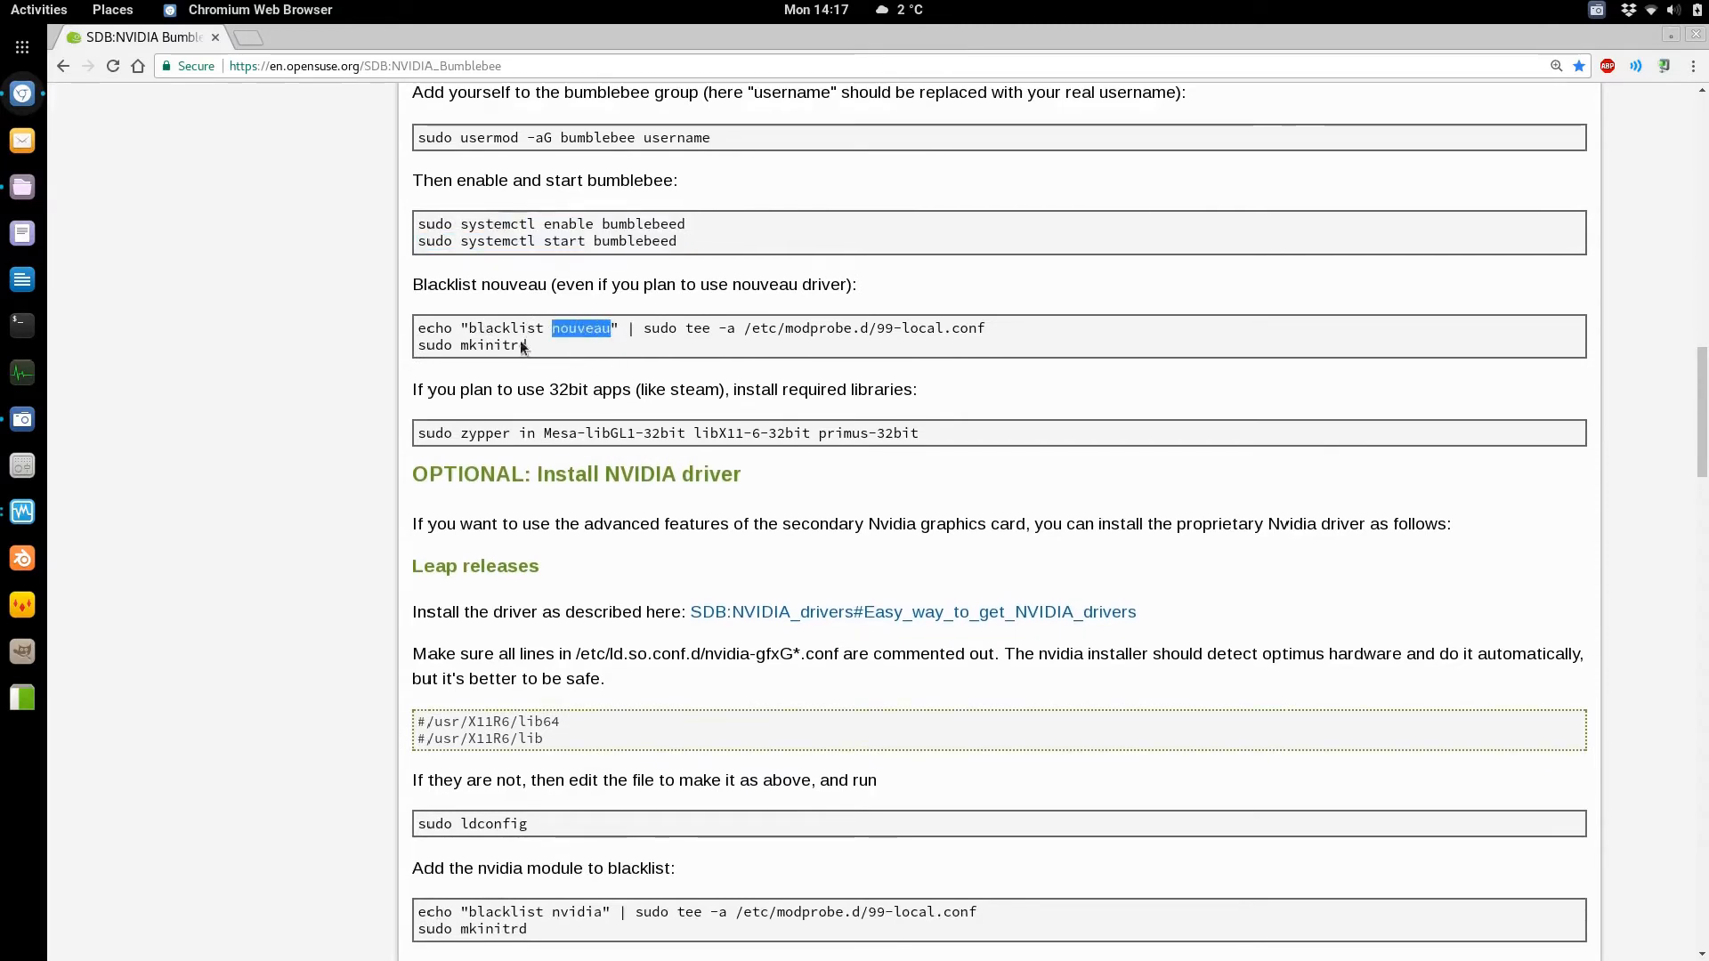
left_click_drag(419, 324, 554, 347)
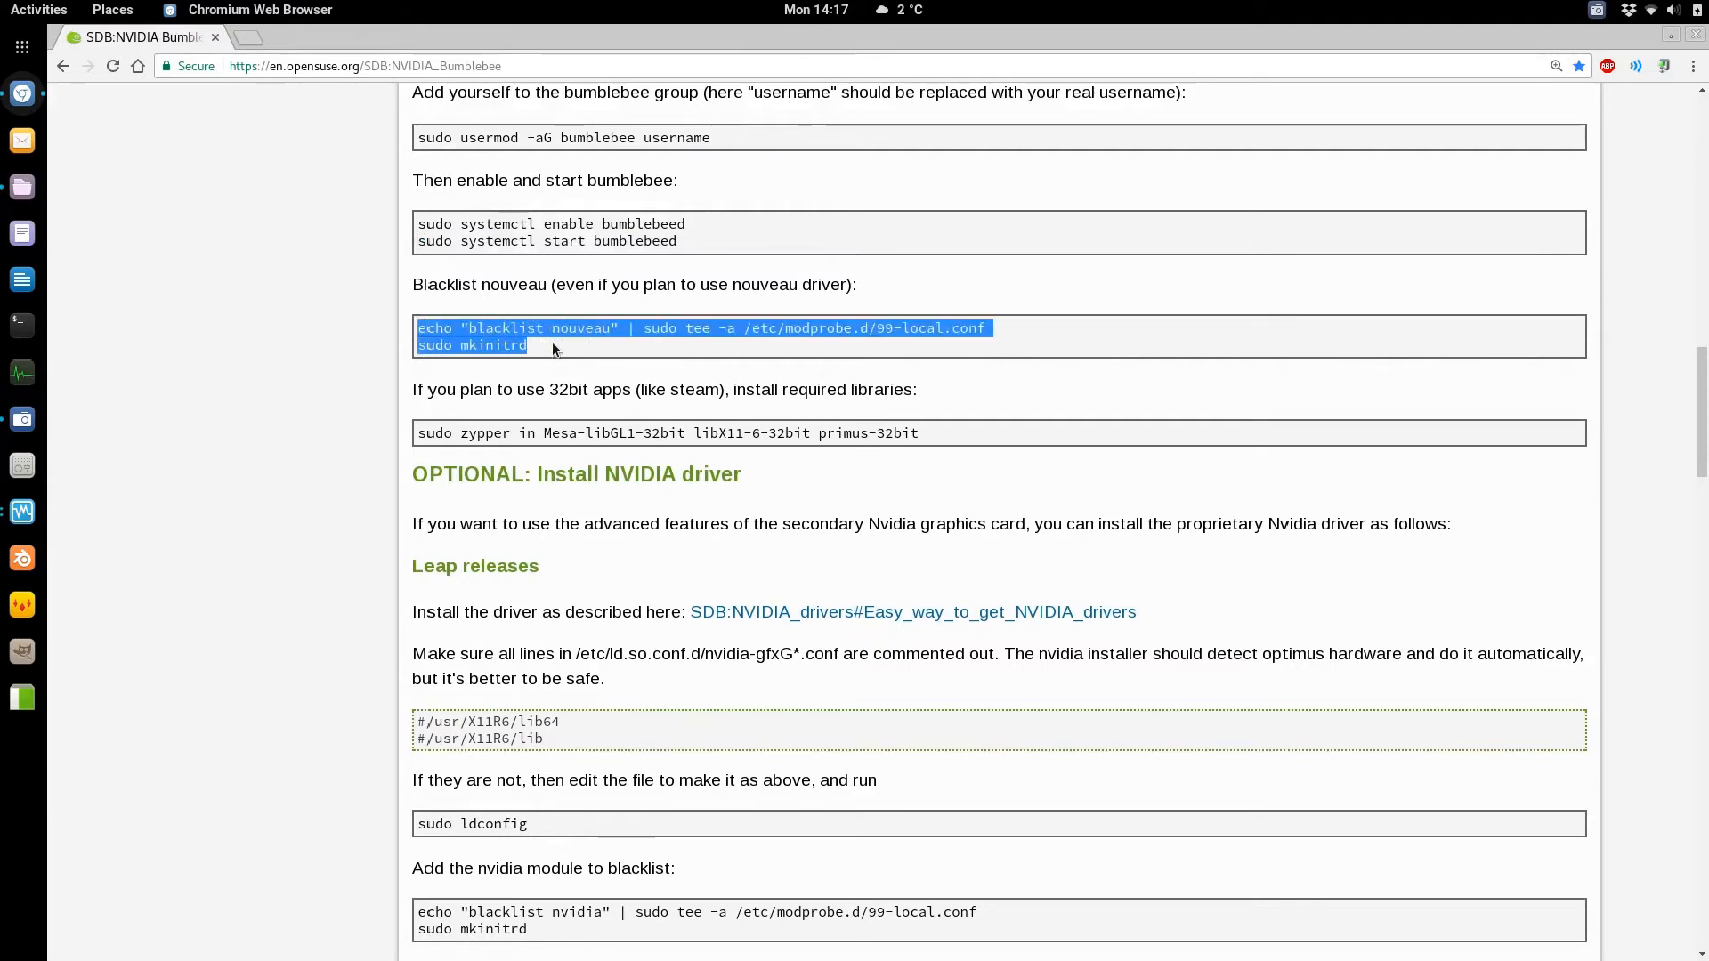
- Examine the zypper command that installs the libraries required for 32-bit apps
scroll(552, 348, "down", 1)
scroll(552, 347, "down", 1)
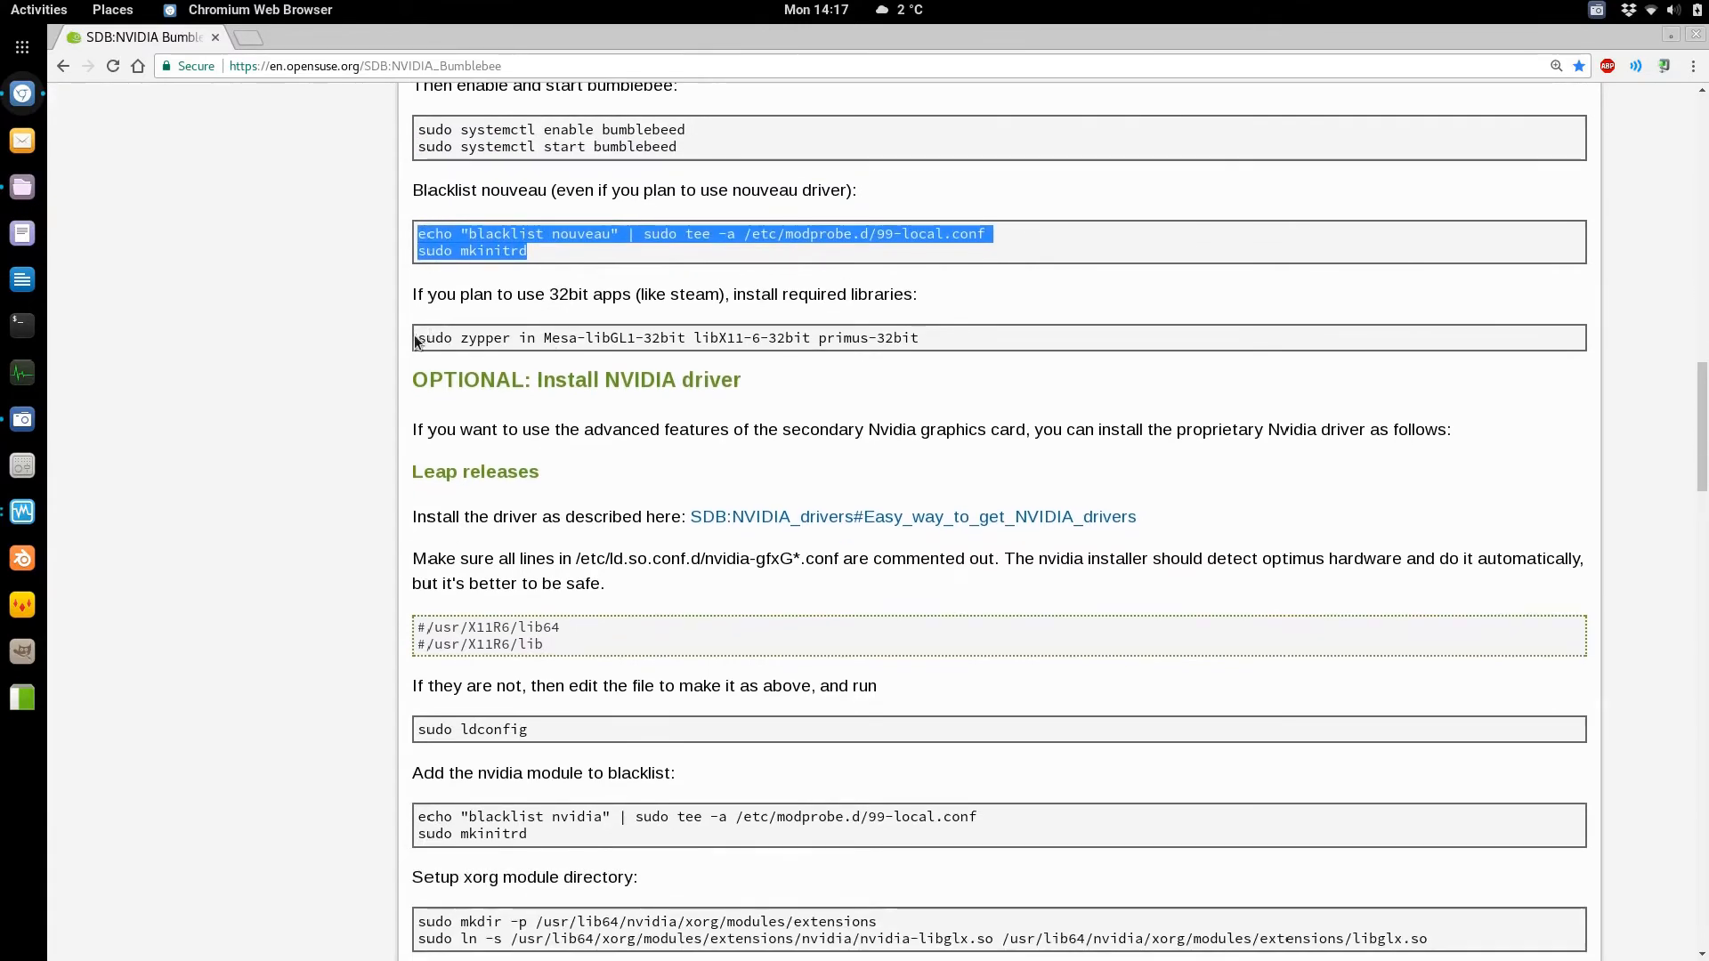
left_click_drag(419, 338, 942, 335)
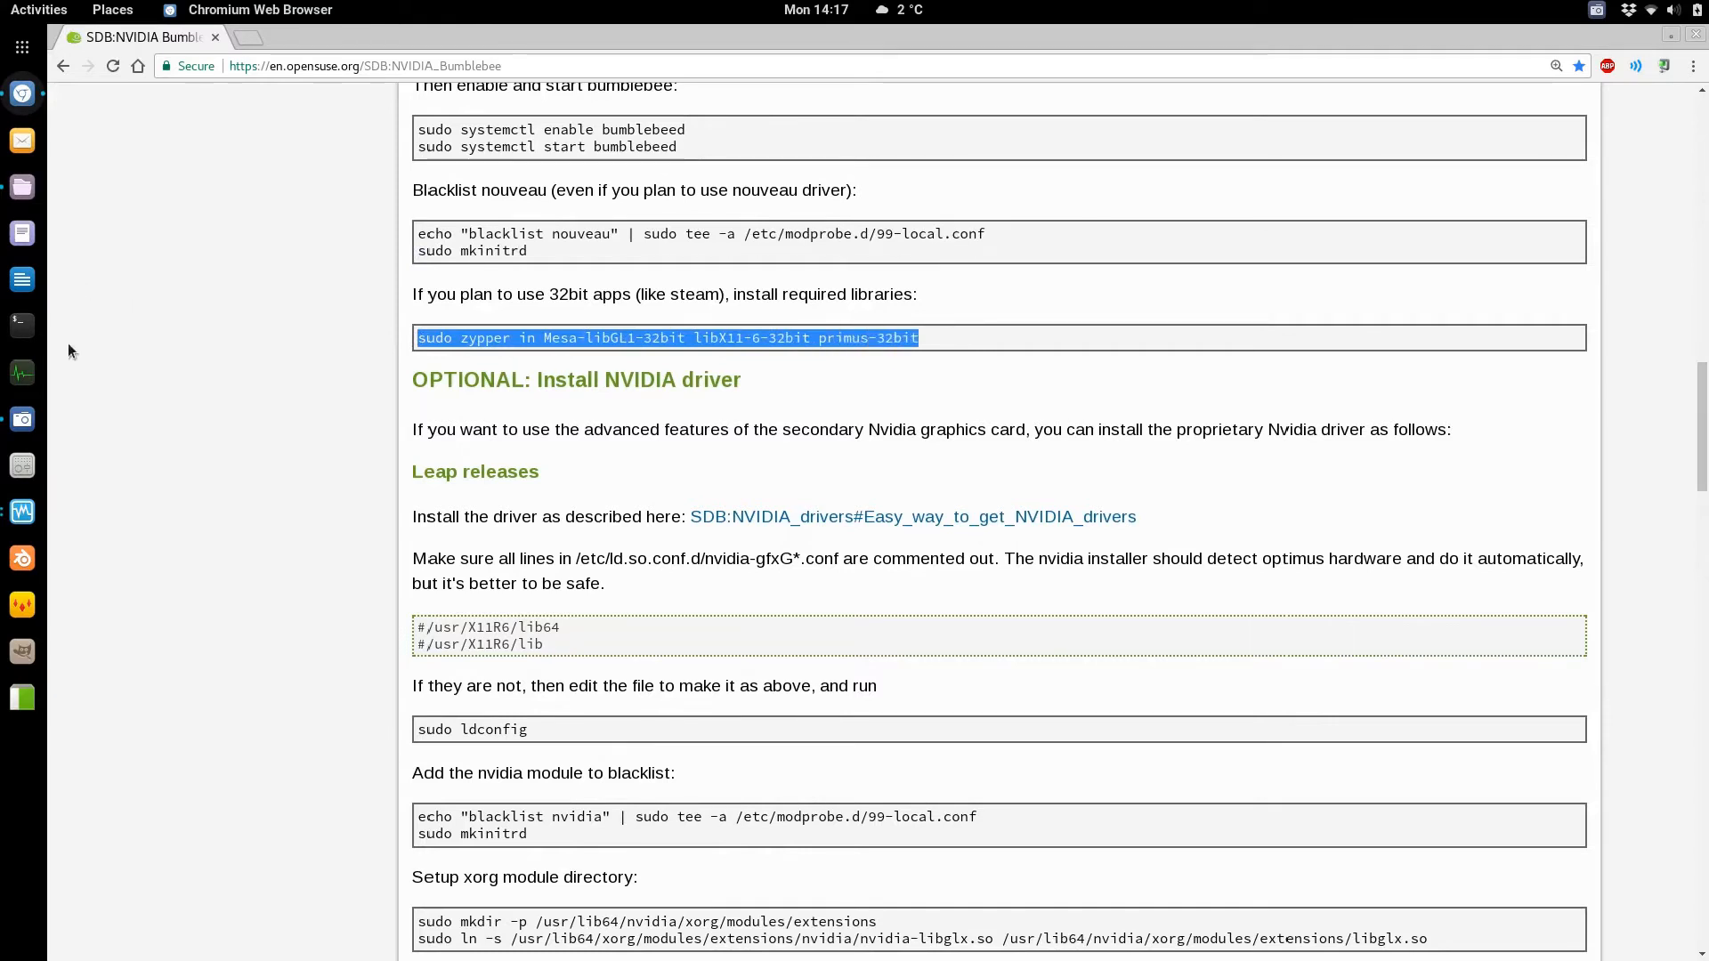
- Switch to the virtual machine's maintenance shell, try out a placeholder sudo command without running it, and return to the article in Chromium
left_click(23, 512)
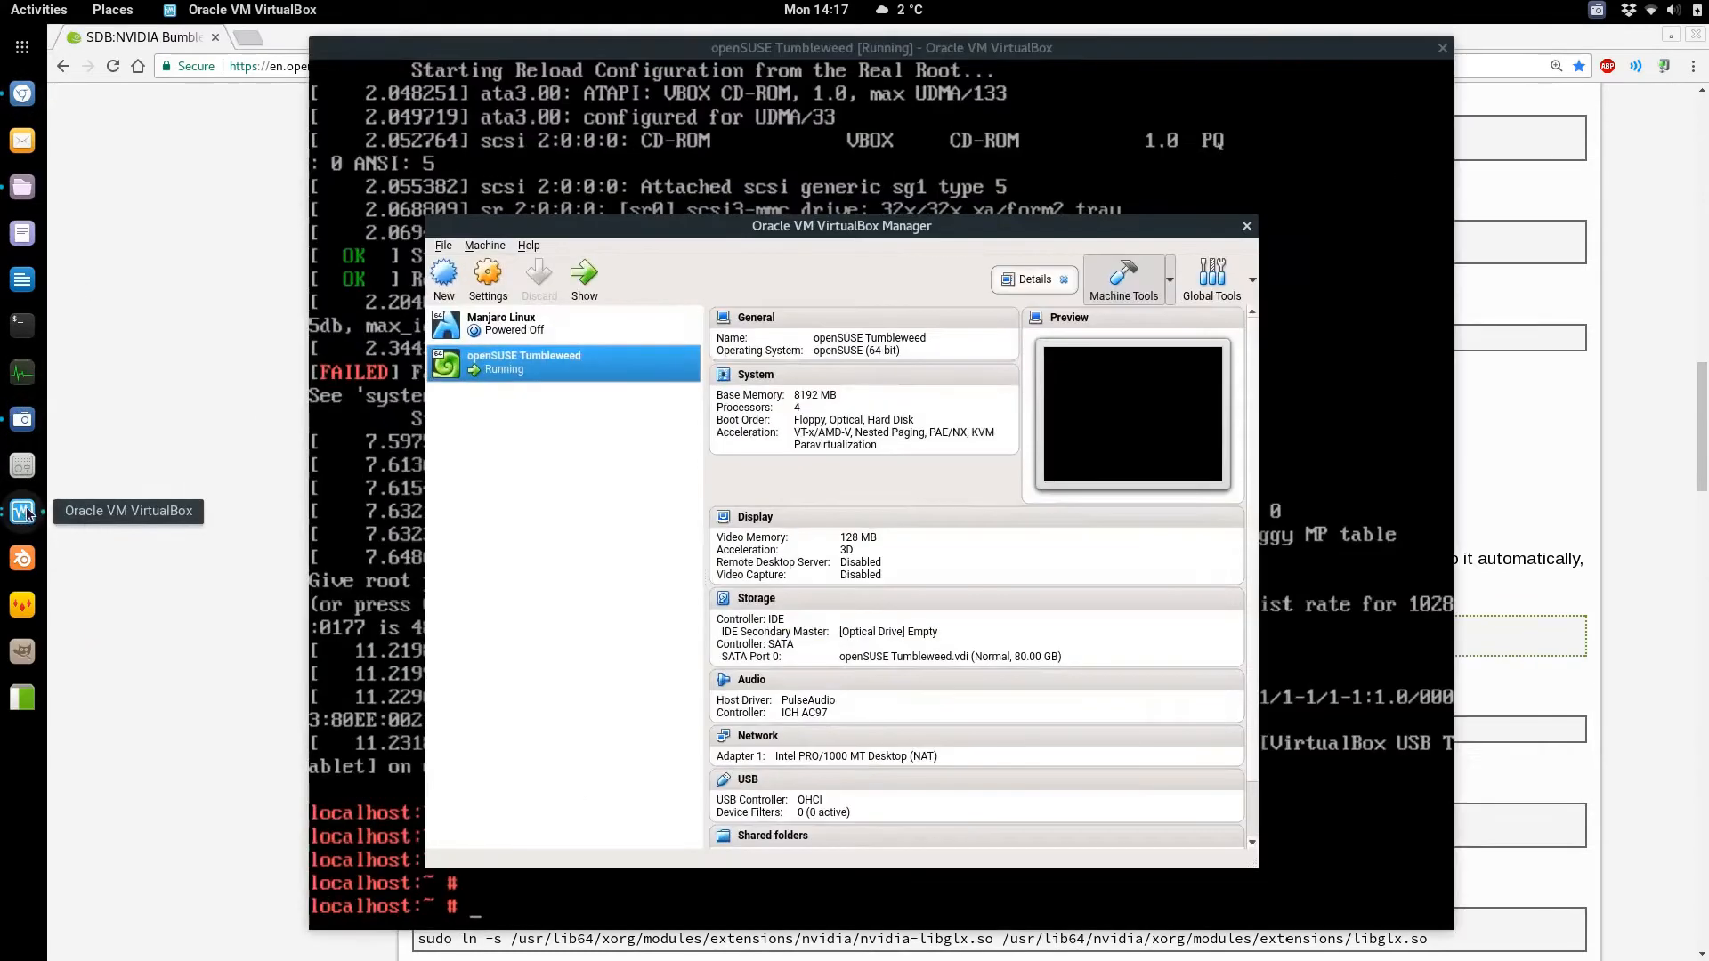
left_click(1246, 226)
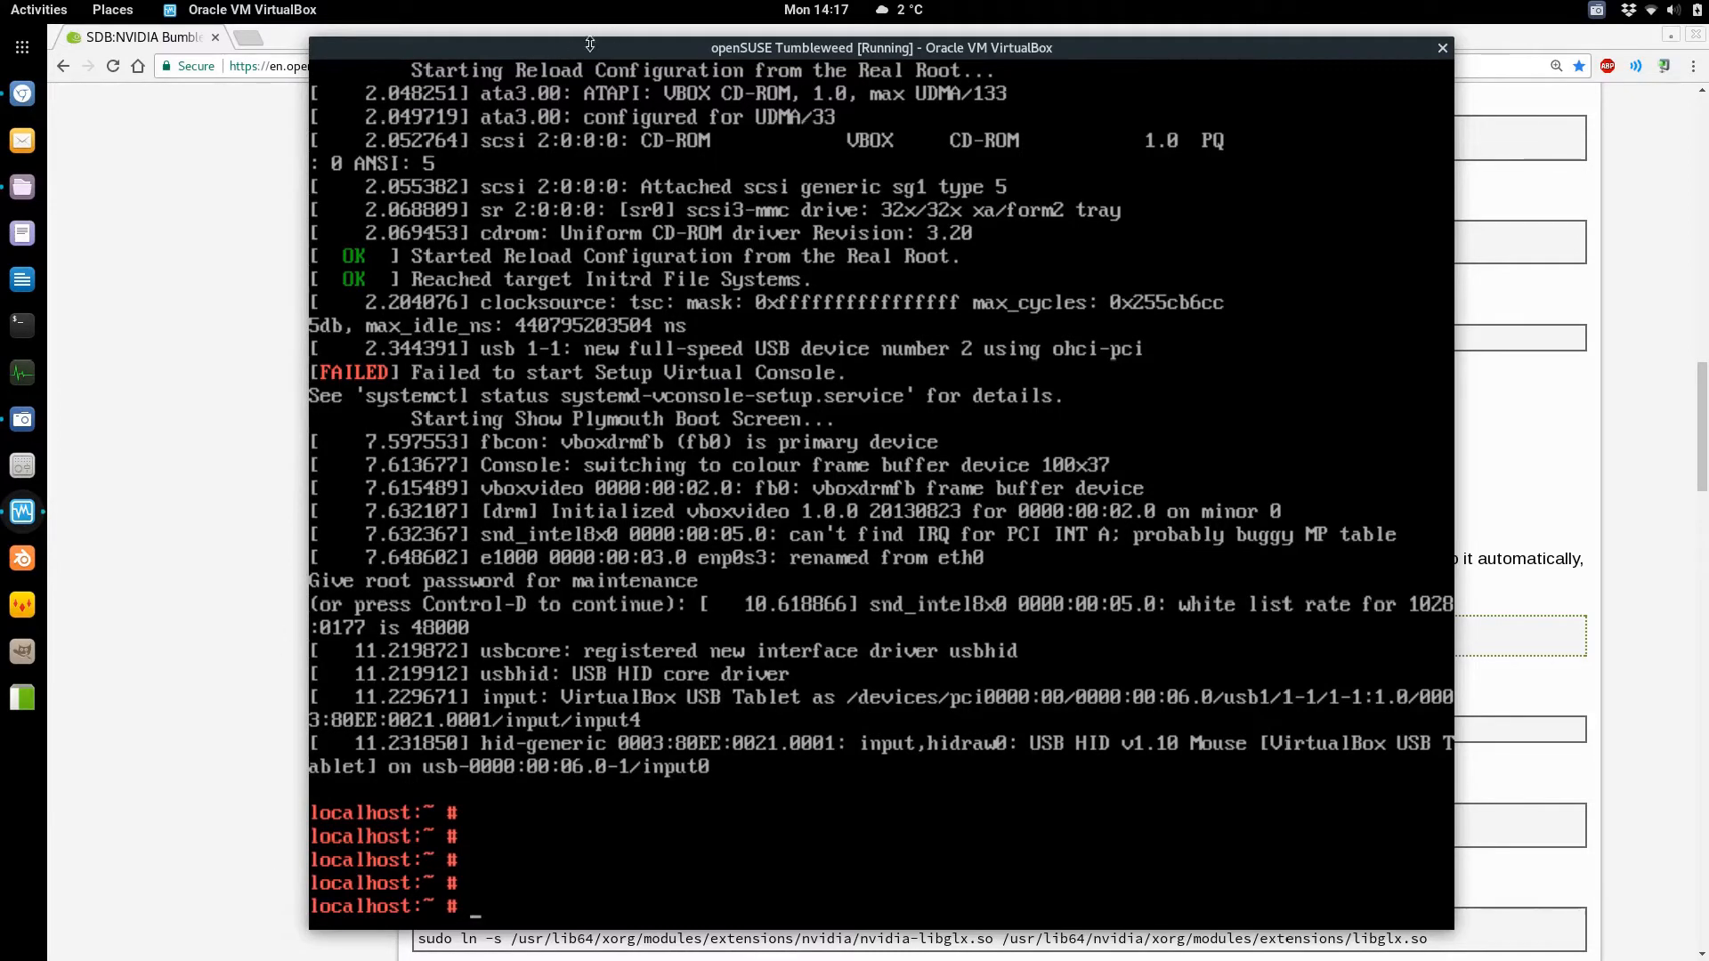
type("sudo kasjdjlkasj")
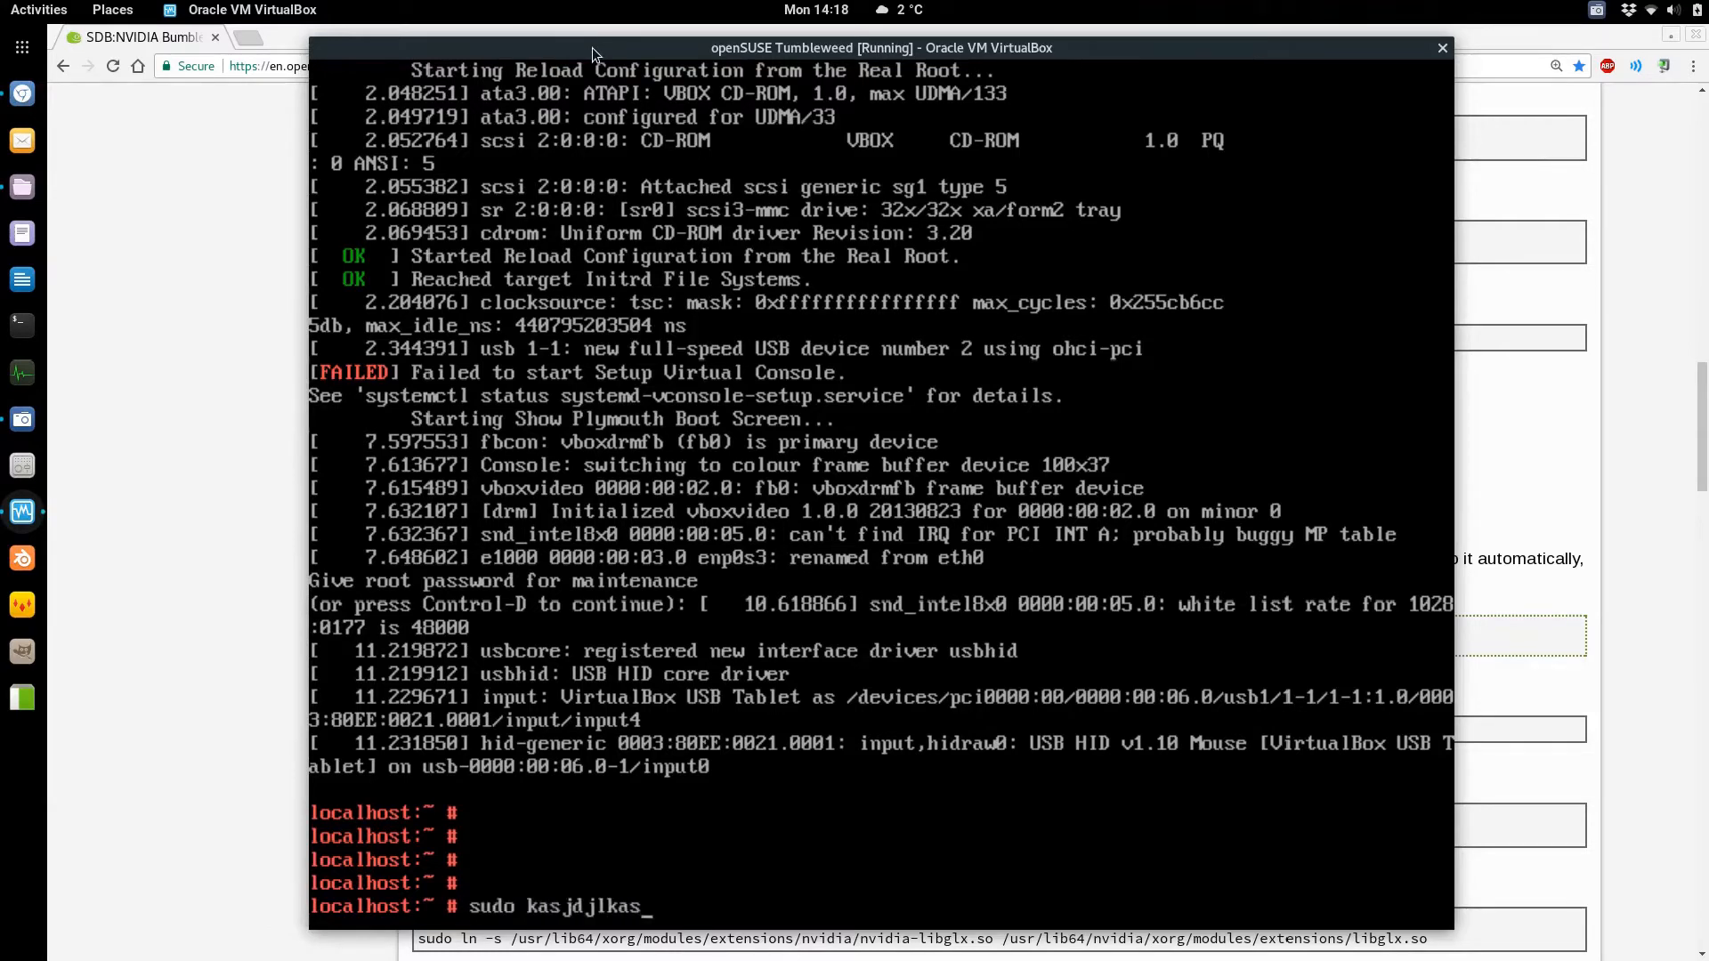
key("BackSpace")
key("BackSpace")
key("BackSpace")
key("BackSpace")
key("BackSpace")
key("BackSpace")
key("BackSpace")
key("BackSpace")
key("BackSpace")
key("BackSpace")
key("BackSpace")
key("BackSpace")
key("BackSpace")
key("BackSpace")
key("BackSpace")
key("BackSpace")
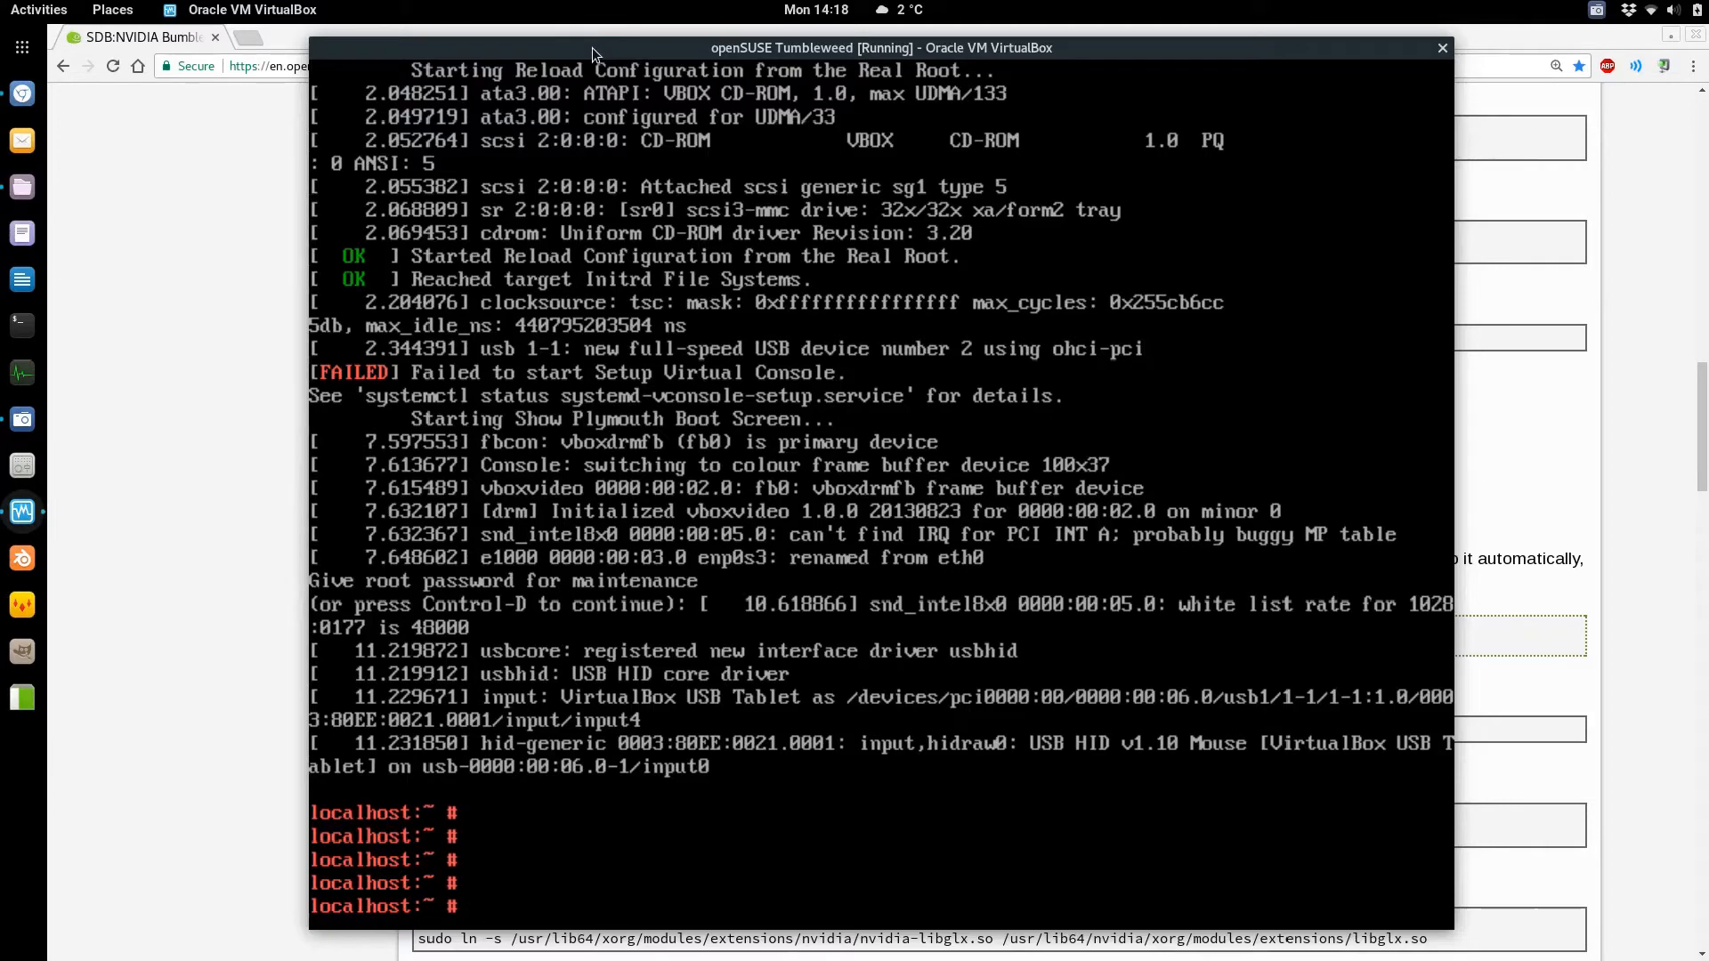
middle_click(741, 46)
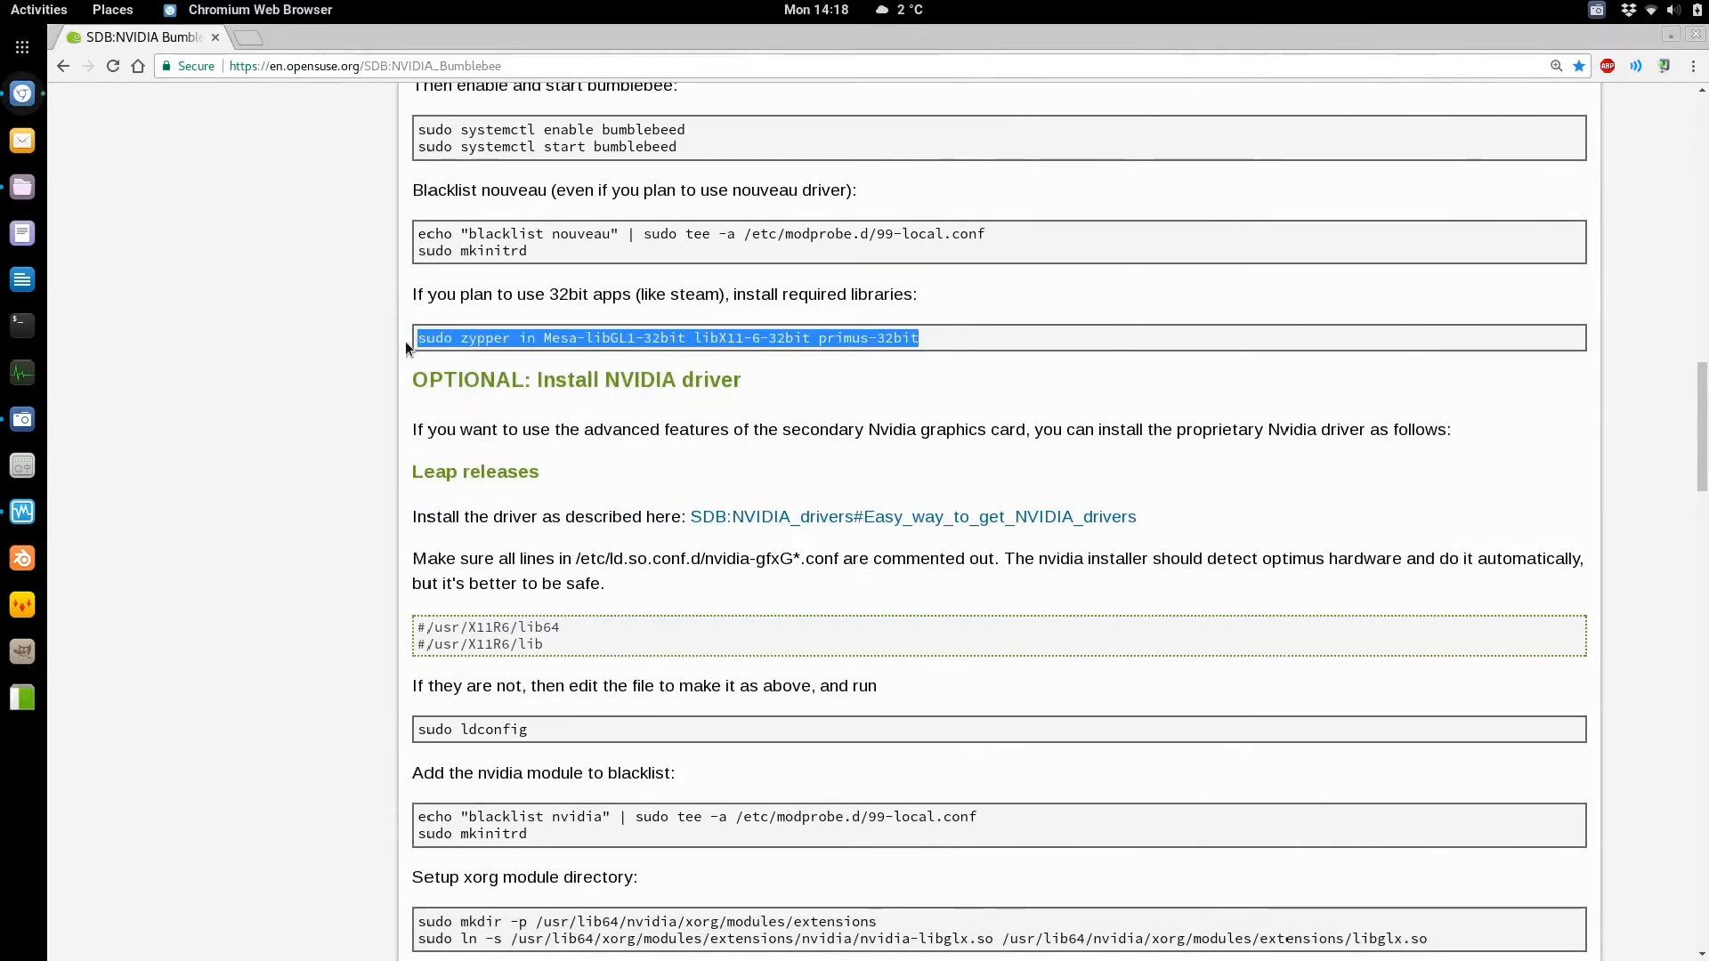
- Examine the sudo prefix and the remaining zypper part of the 32-bit libraries command separately
left_click(447, 337)
double_click(447, 337)
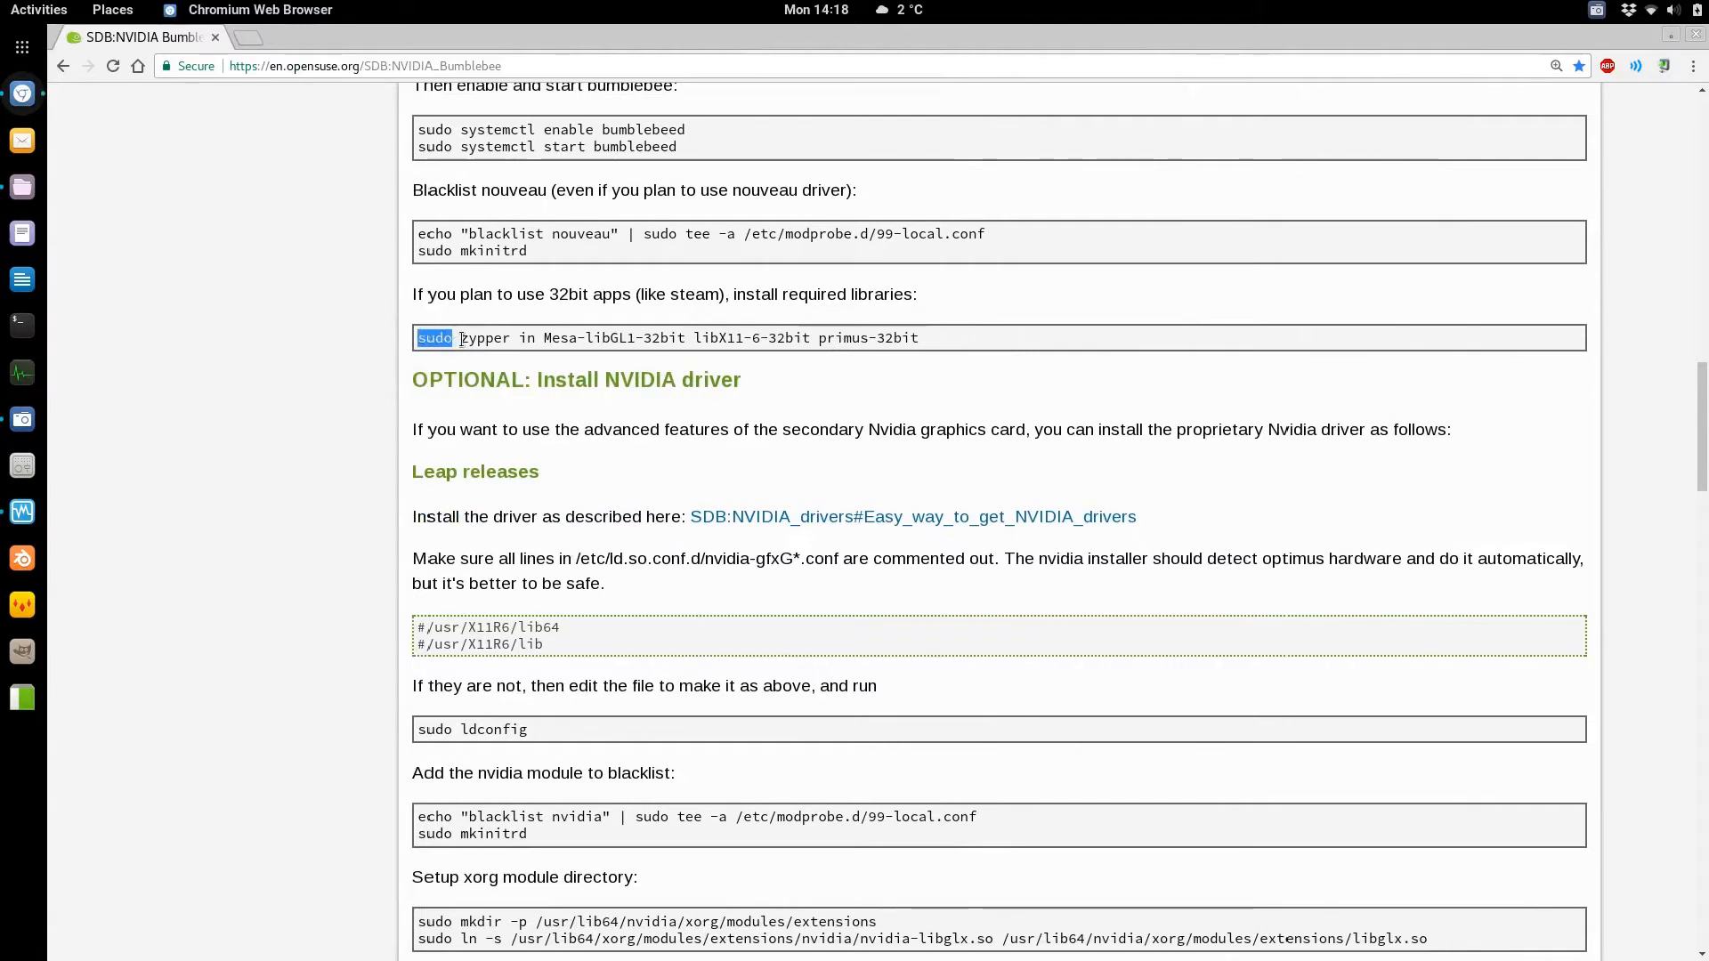
left_click_drag(468, 339, 931, 348)
left_click(931, 347)
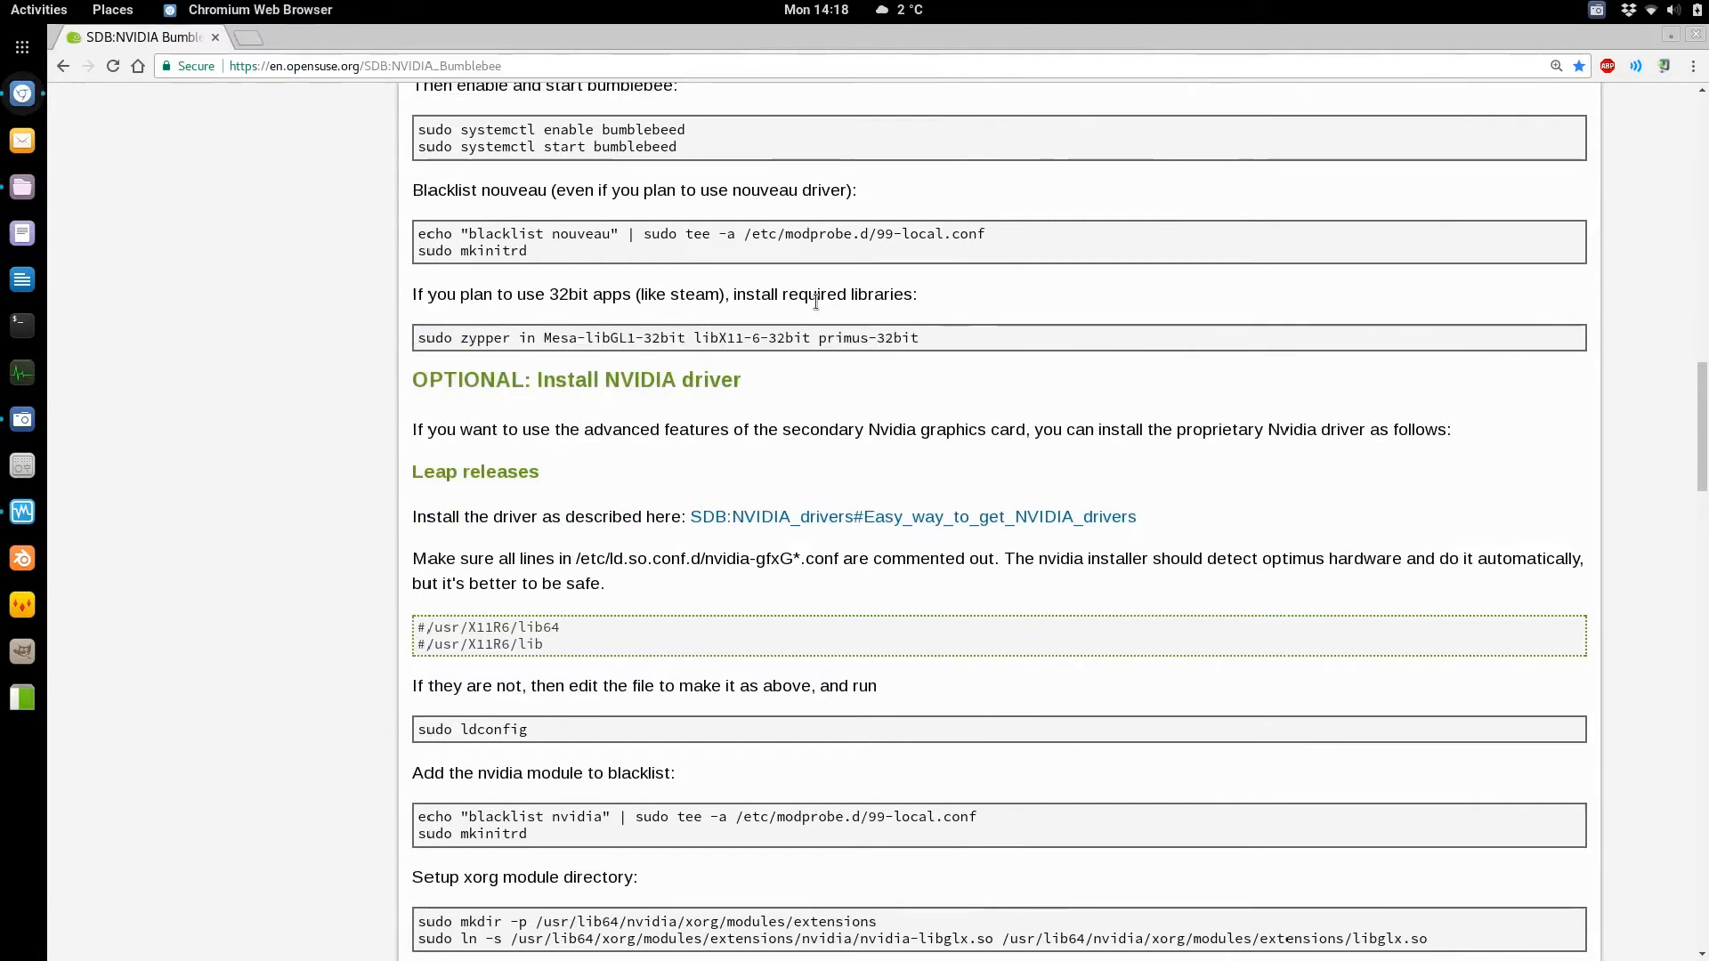
left_click_drag(468, 339, 1012, 360)
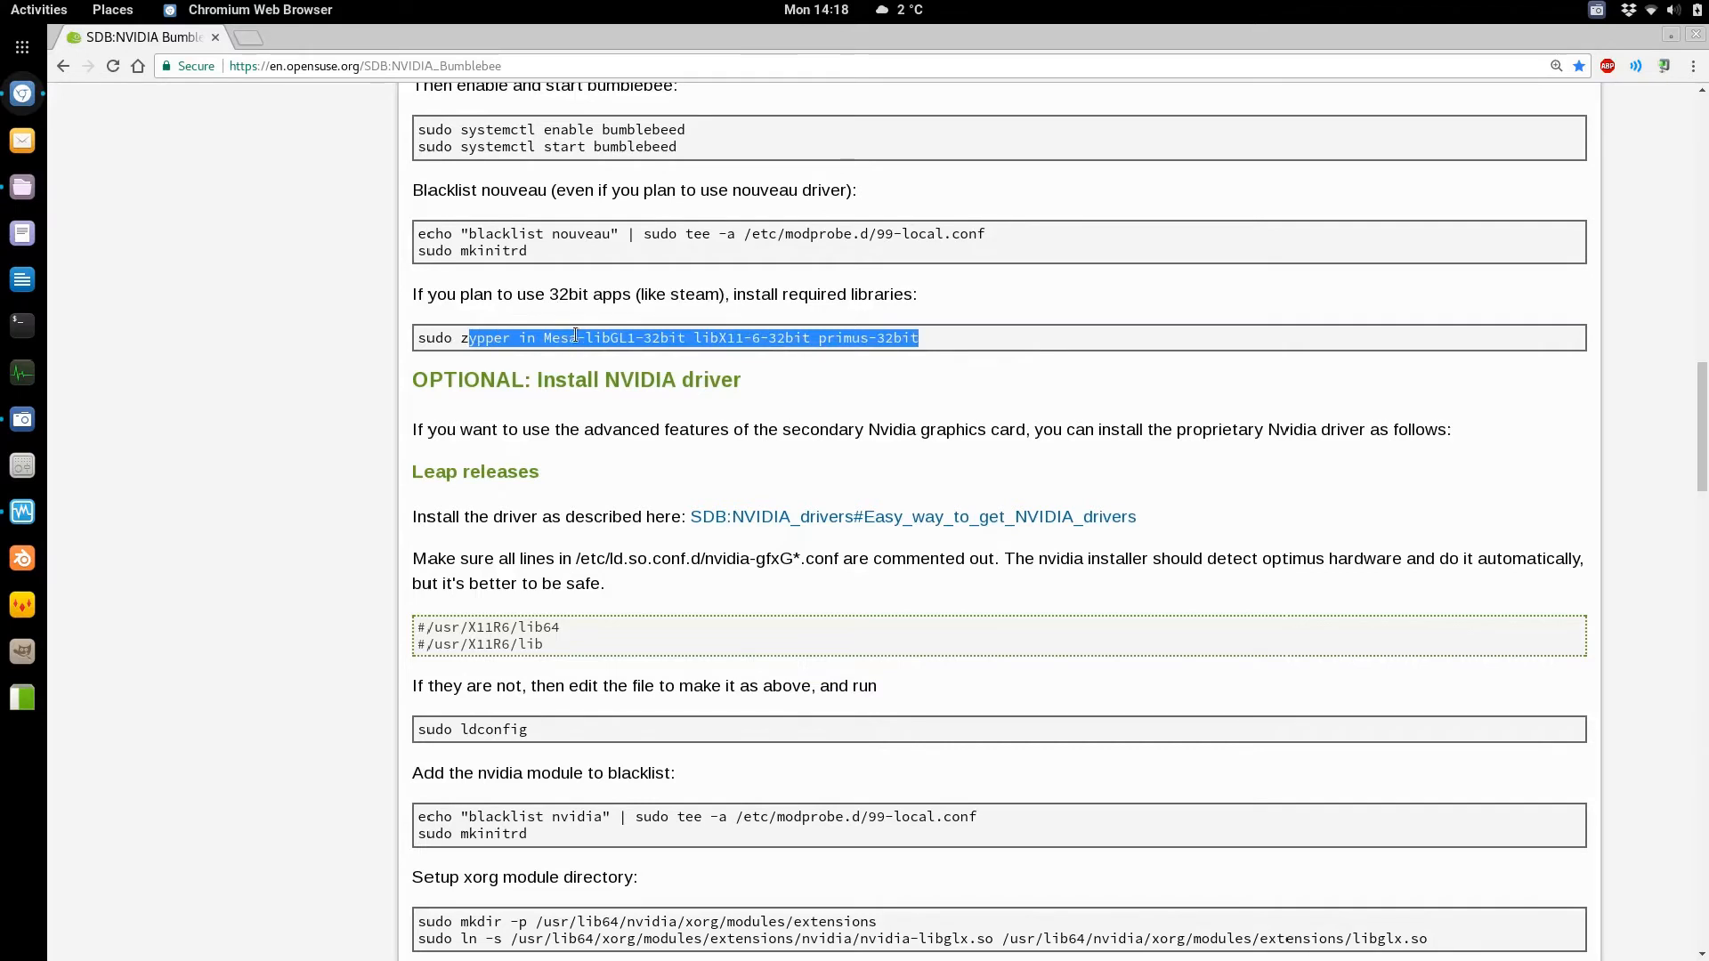
- Look over the optional Install NVIDIA driver section and its instructions for Leap releases
scroll(697, 342, "down", 1)
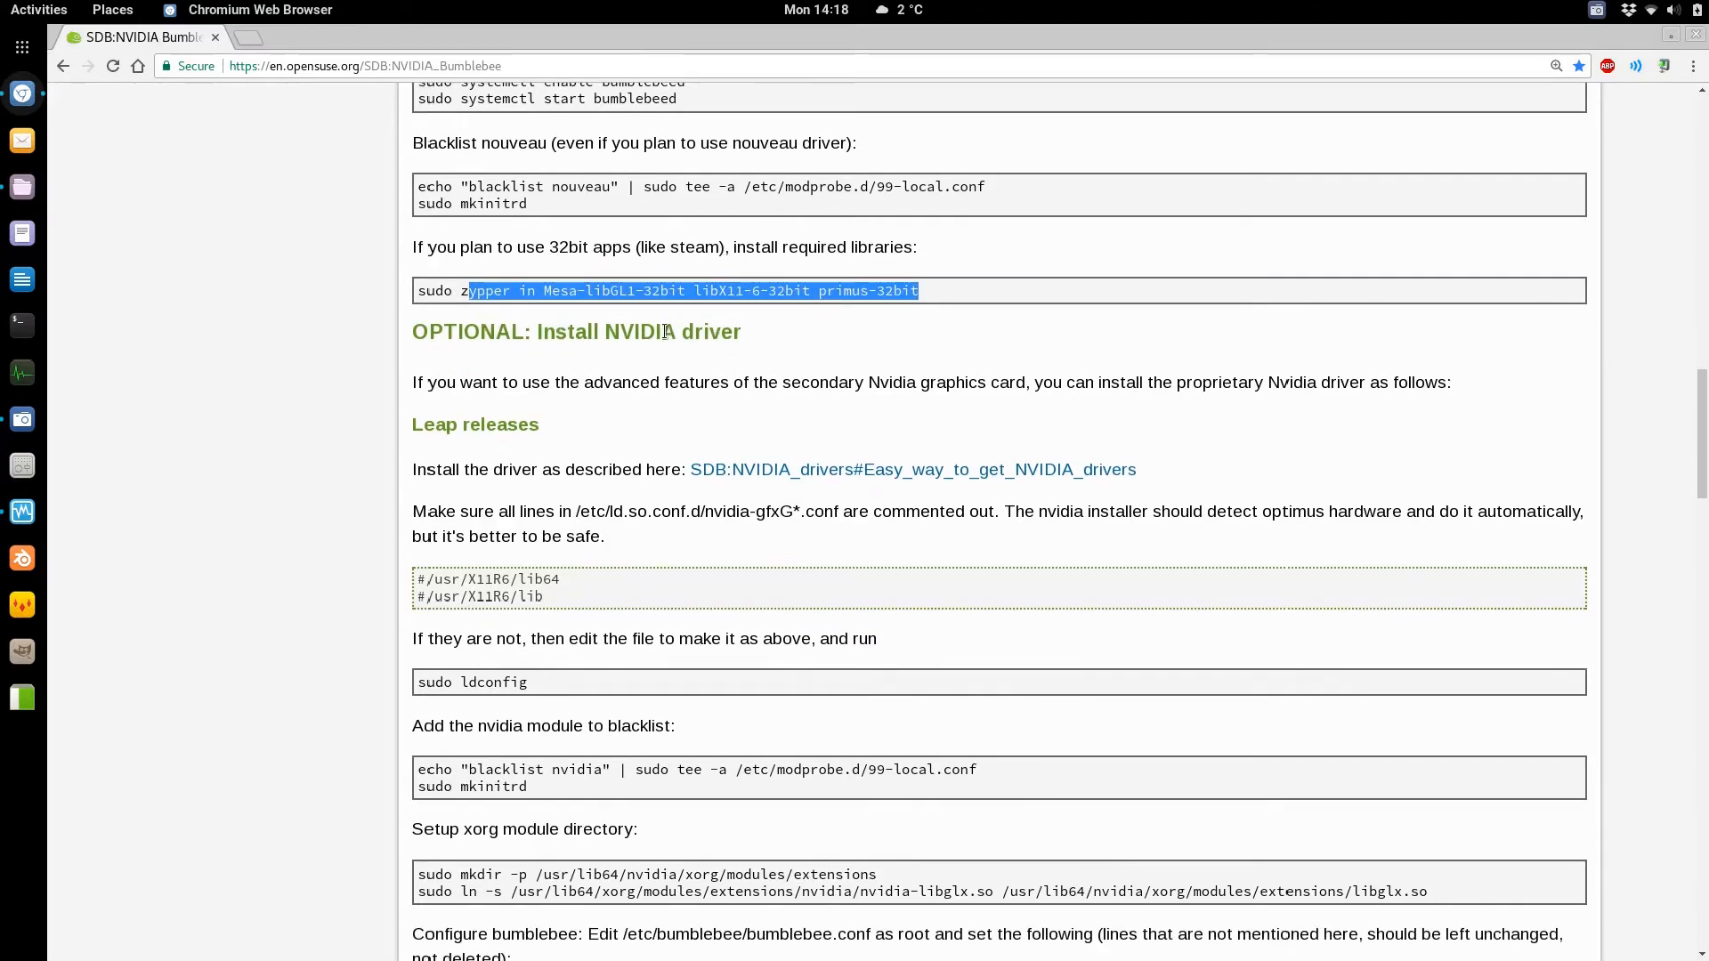
left_click_drag(543, 332, 742, 332)
scroll(504, 269, "down", 5)
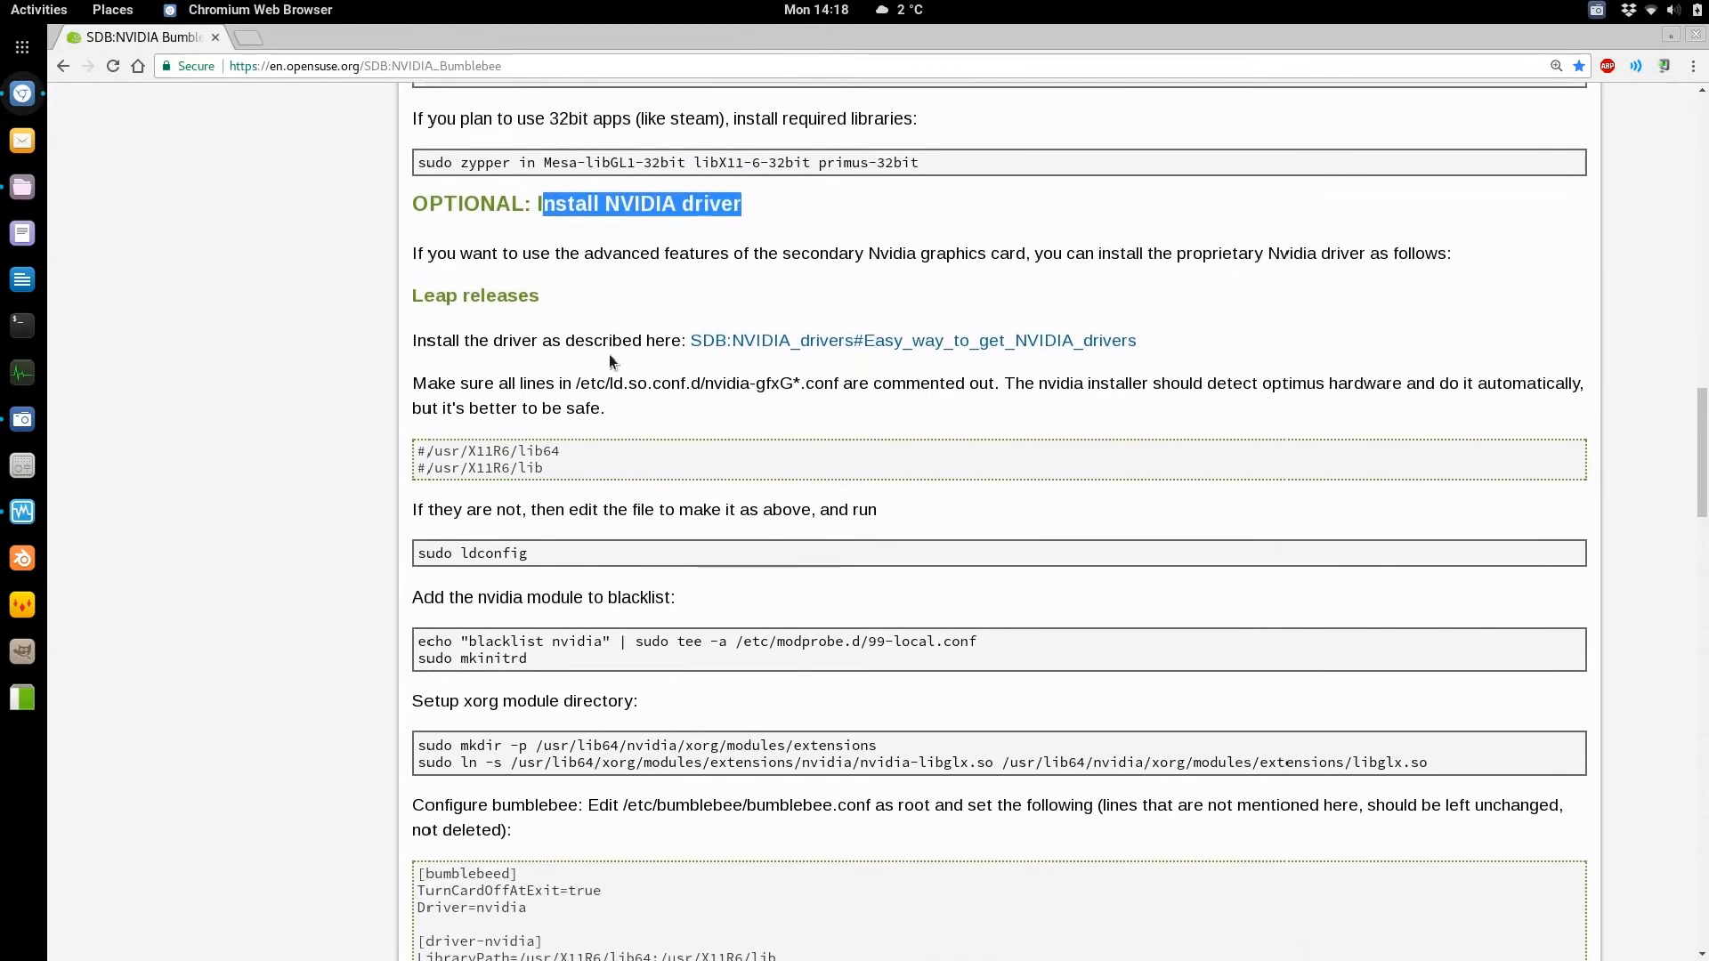
left_click_drag(417, 193, 545, 197)
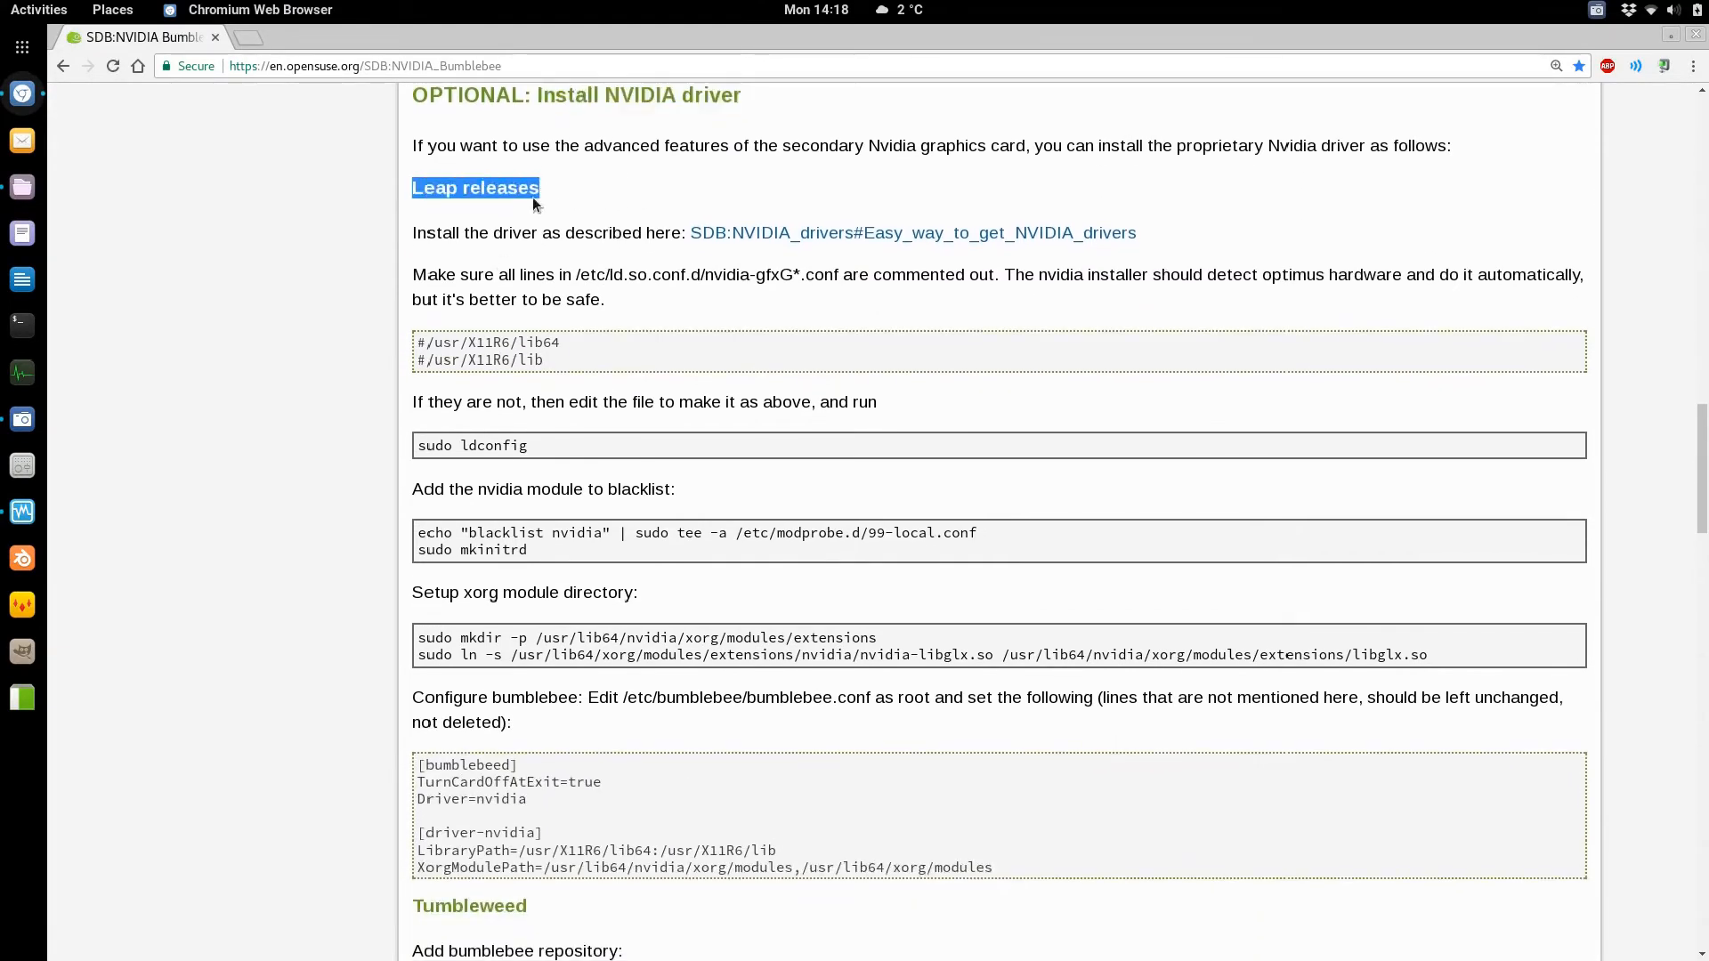
left_click_drag(418, 188, 926, 867)
scroll(963, 639, "down", 15)
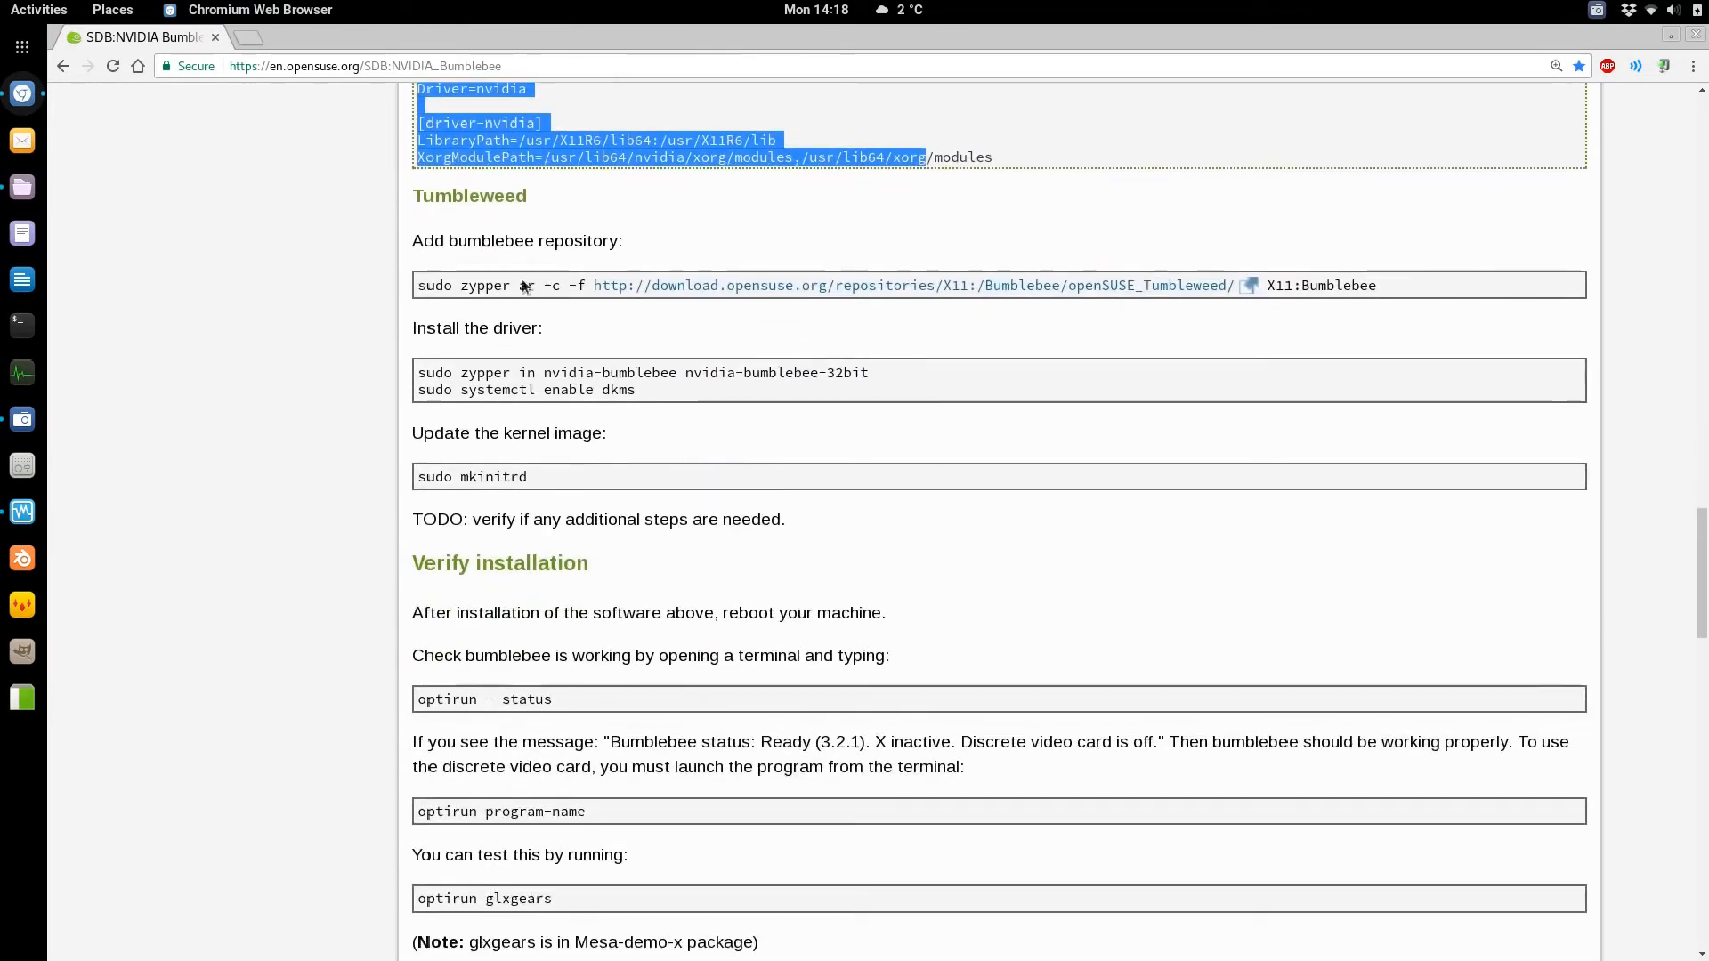
- Examine the Tumbleweed commands for adding the Bumblebee repository, installing the driver and updating the kernel image
double_click(455, 197)
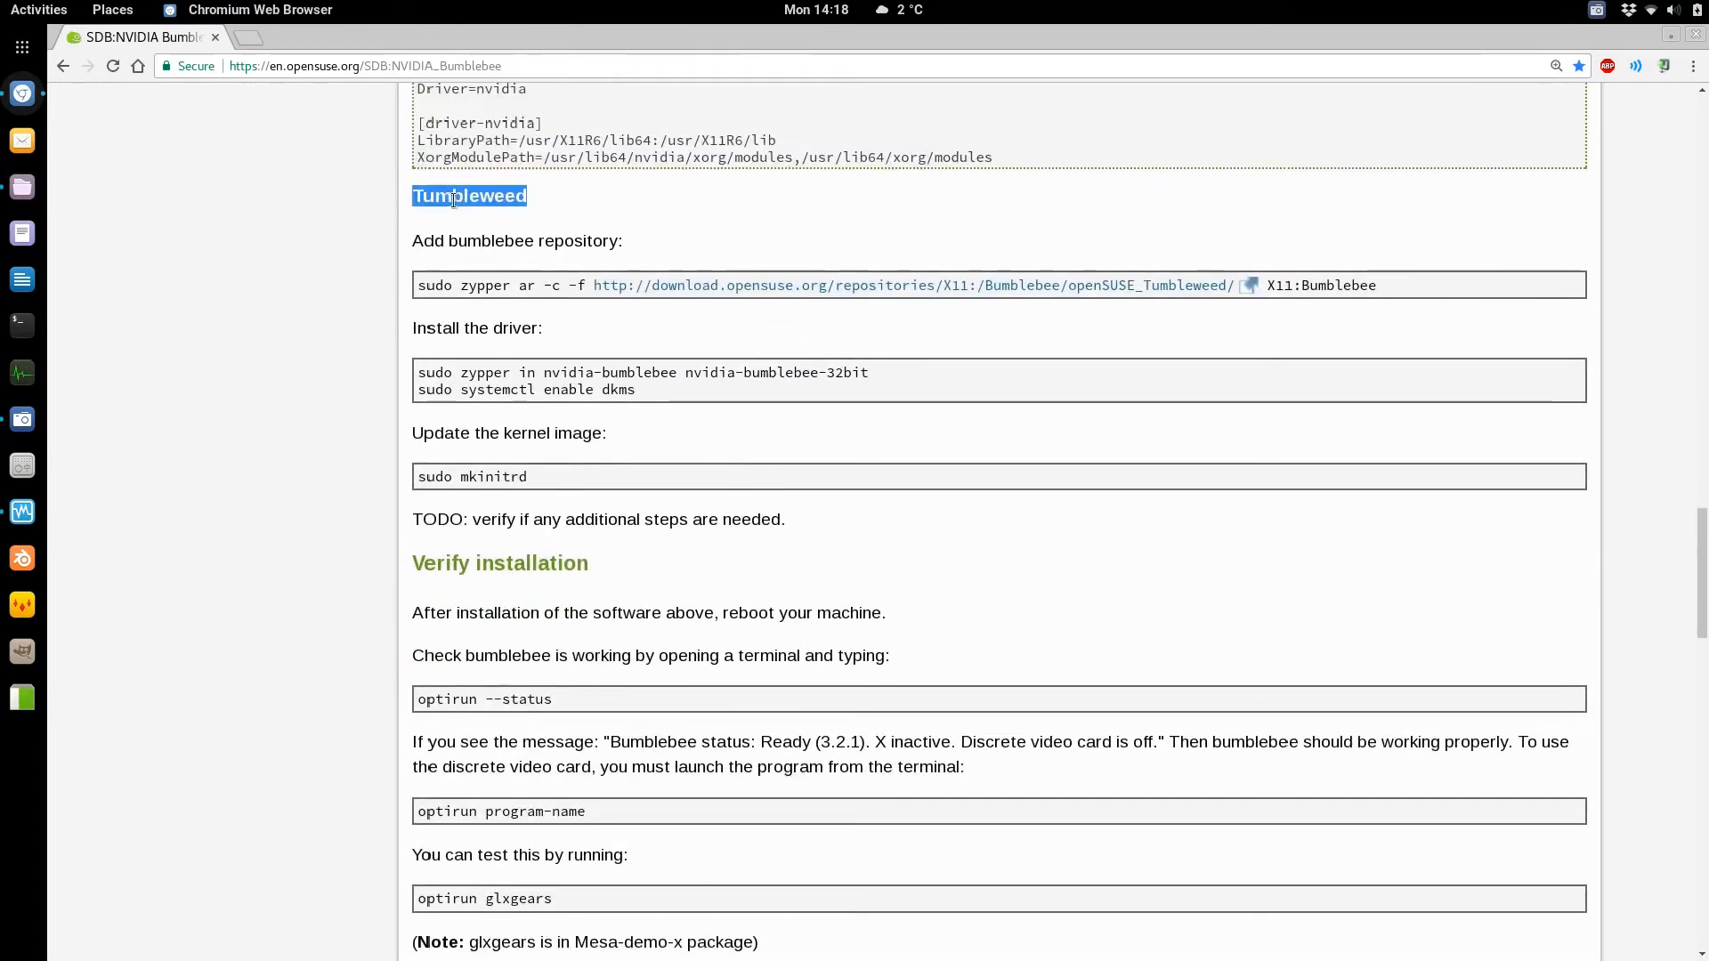
left_click_drag(421, 286, 612, 482)
scroll(782, 477, "down", 6)
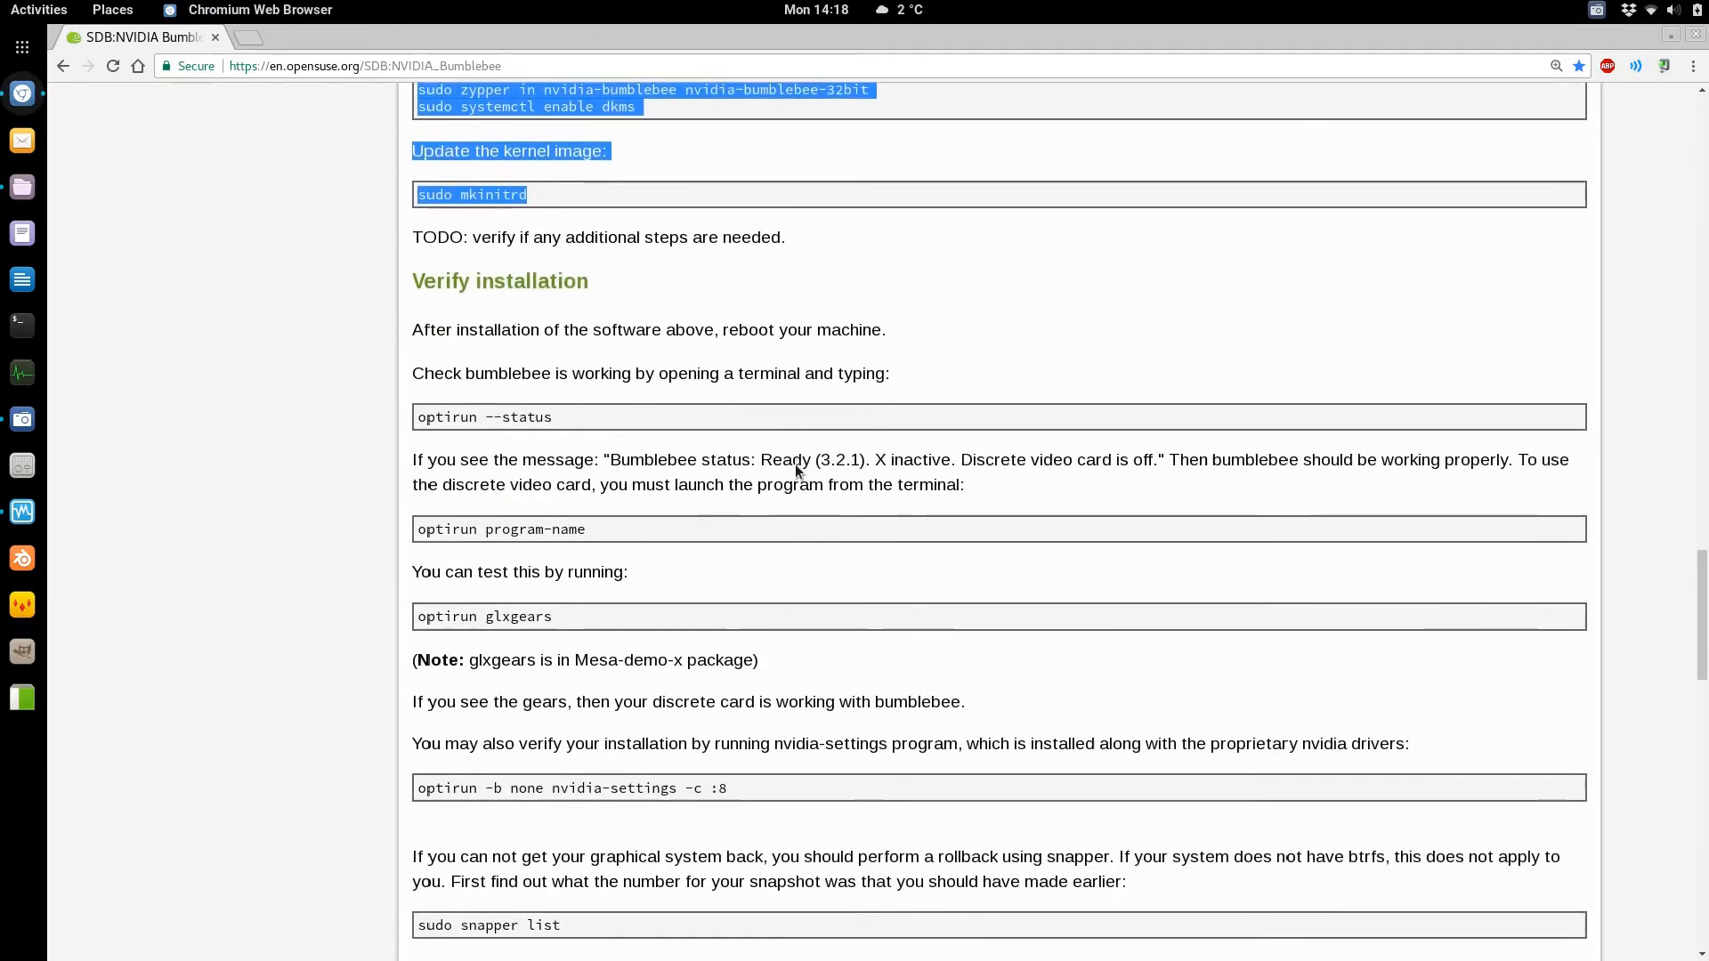
- Switch to Xfce Terminal, check Bumblebee with optirun --status, and put the terminal away
left_click_drag(435, 419, 555, 423)
left_click(22, 326)
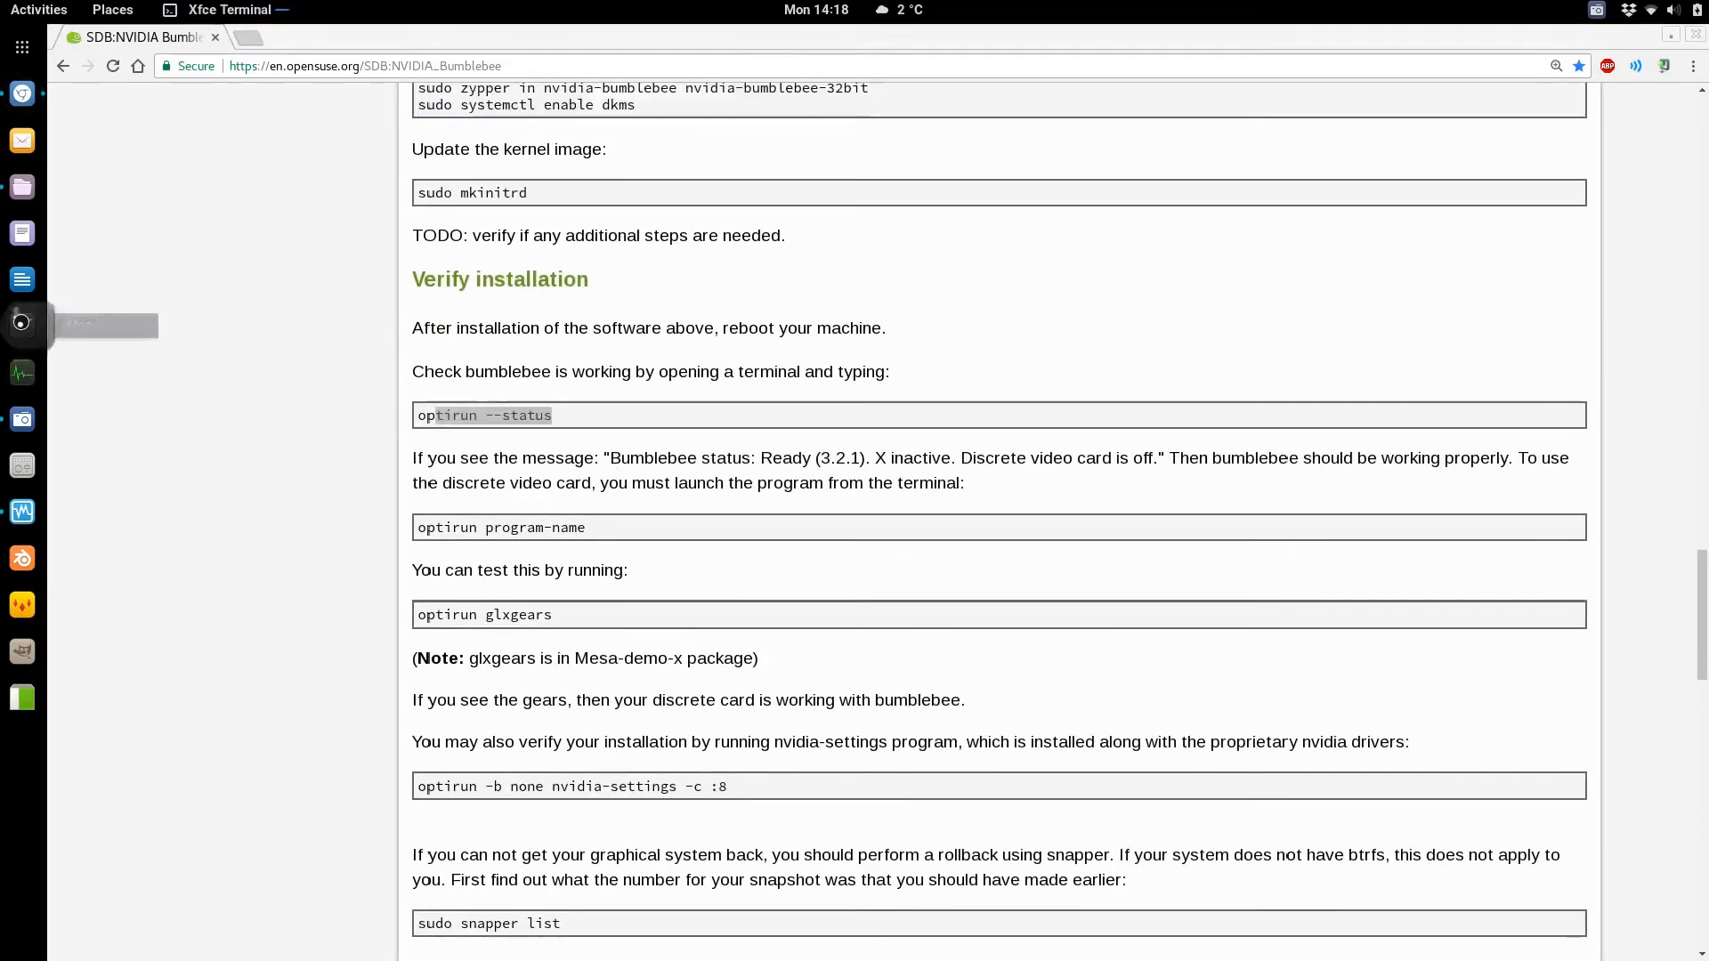
type("opt")
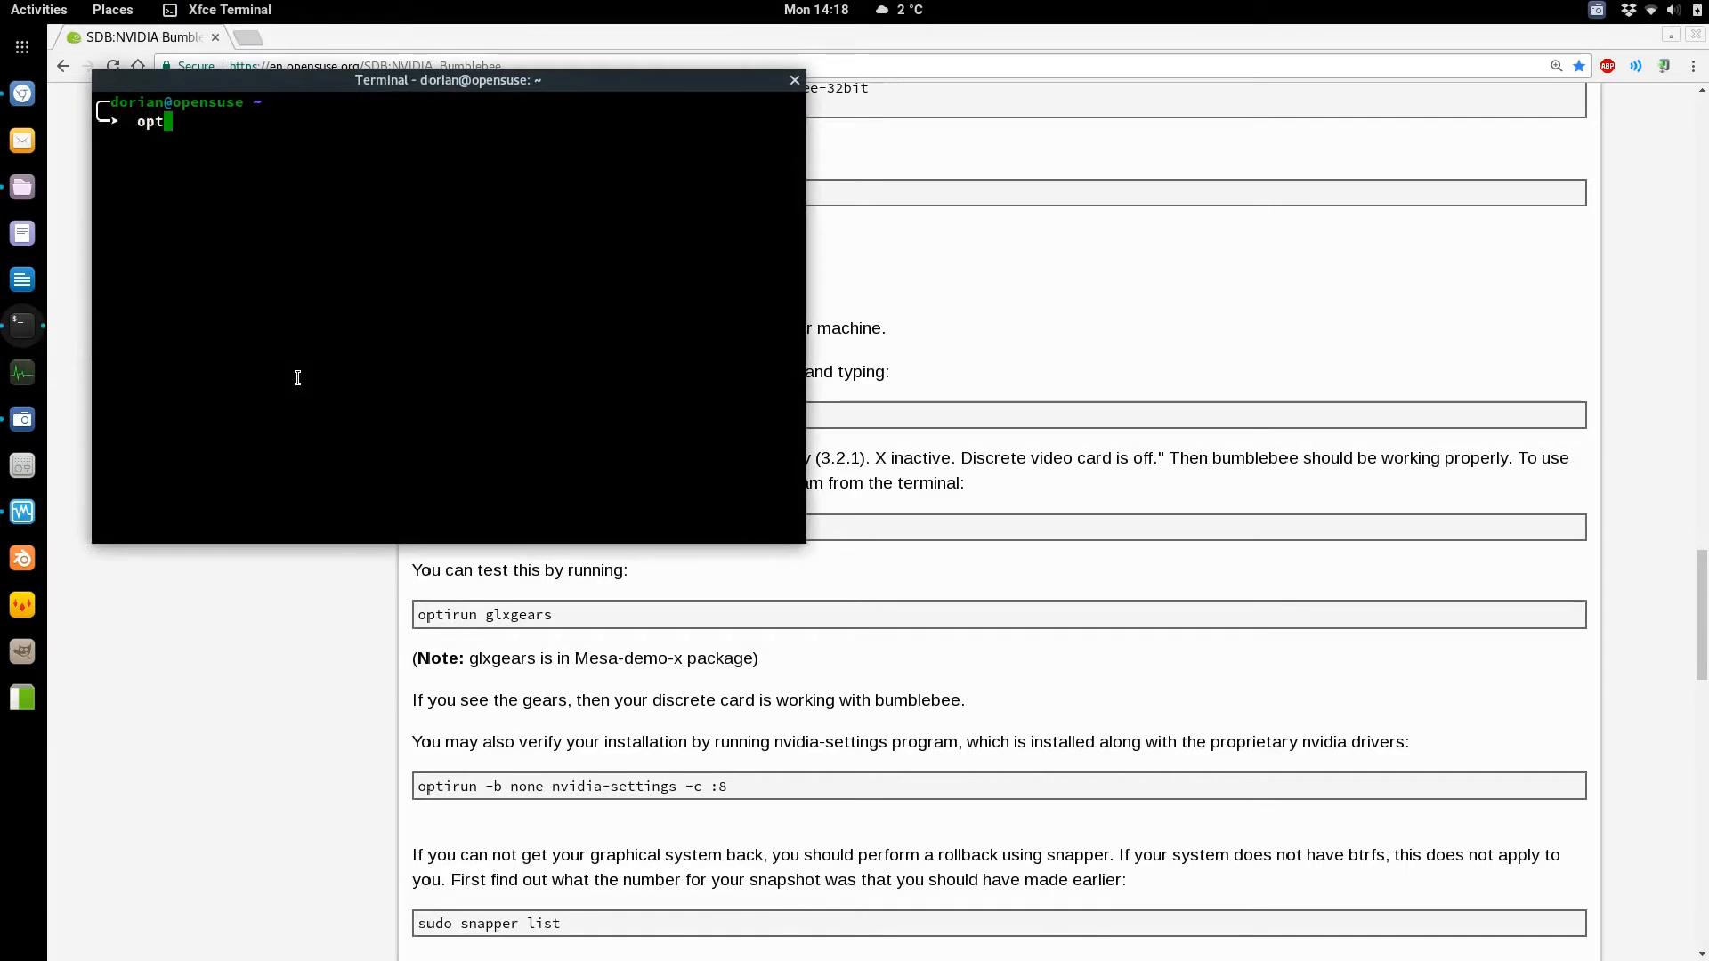
type("irun --status")
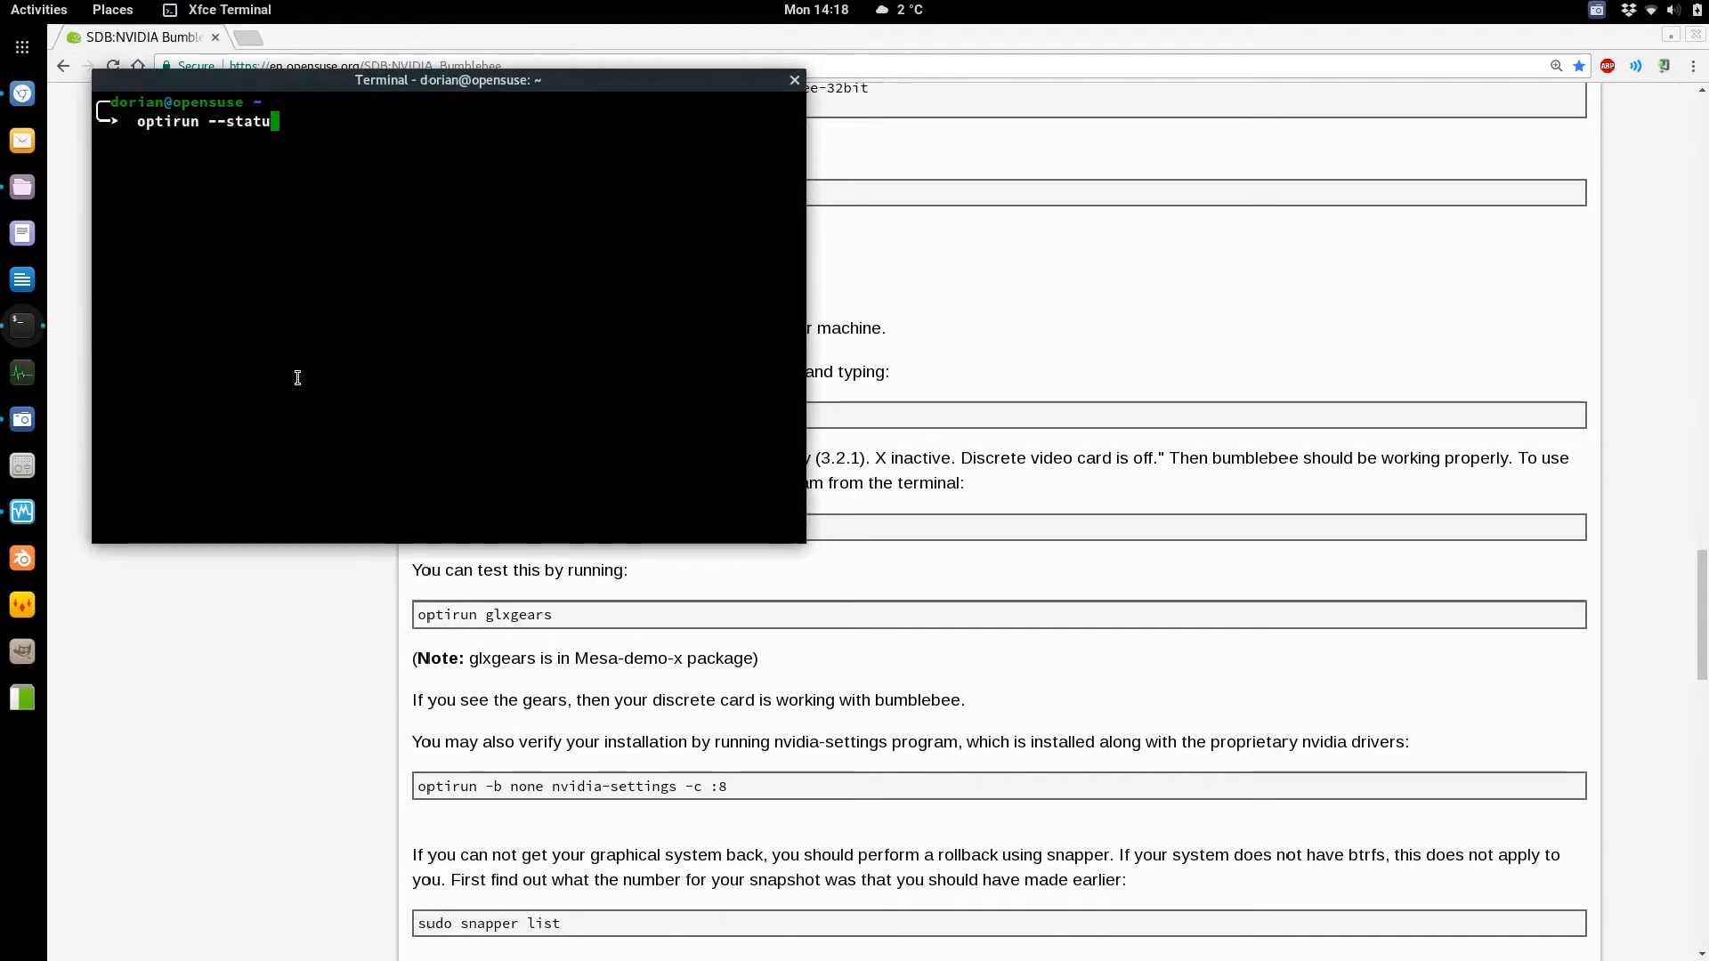
key("Return")
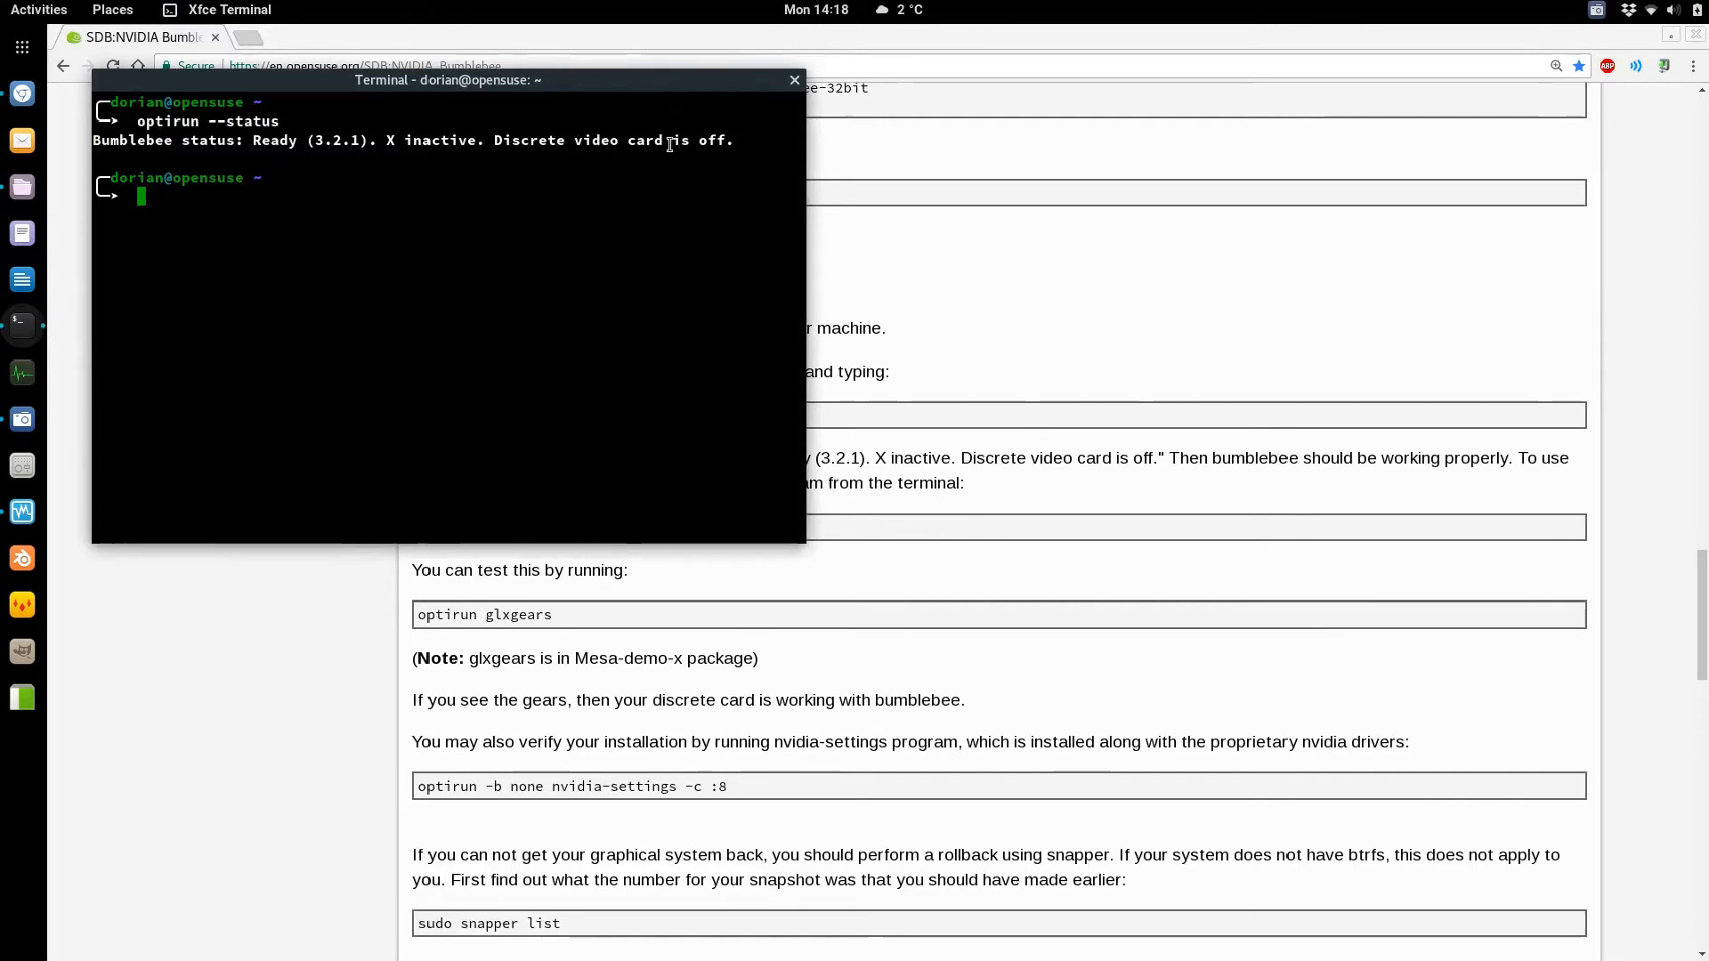
middle_click(703, 81)
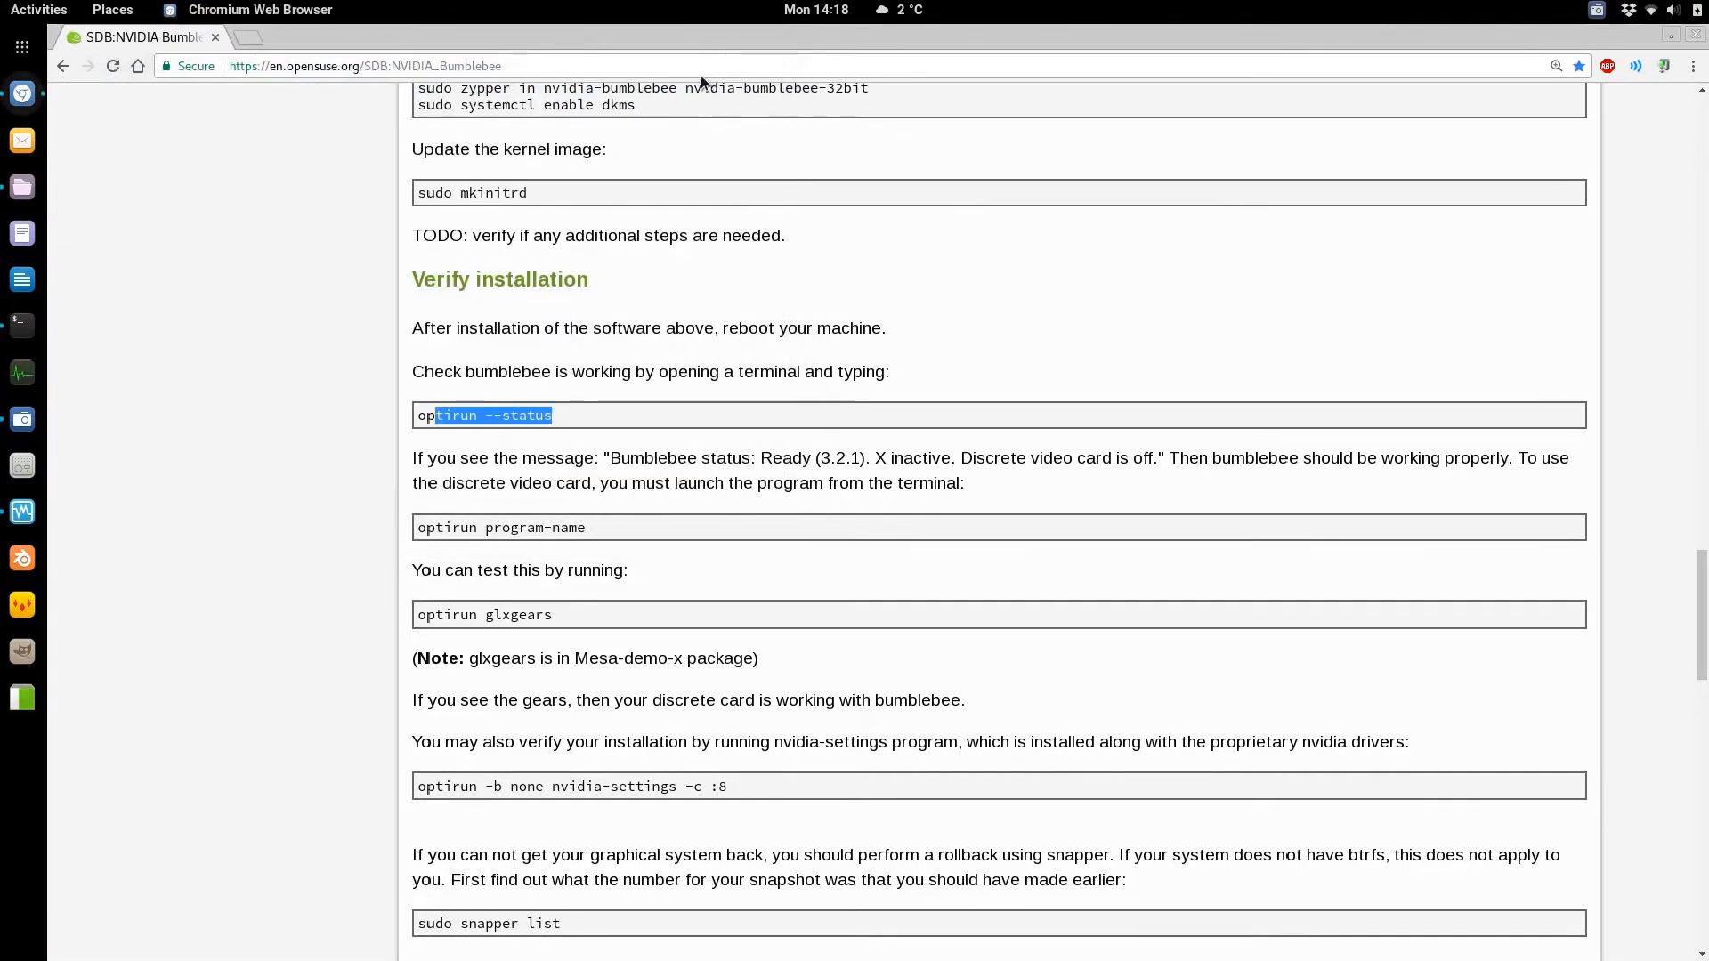
- Review the optirun test commands in the article, and run optirun glxspheres in Xfce Terminal
scroll(747, 342, "down", 3)
left_click(468, 386)
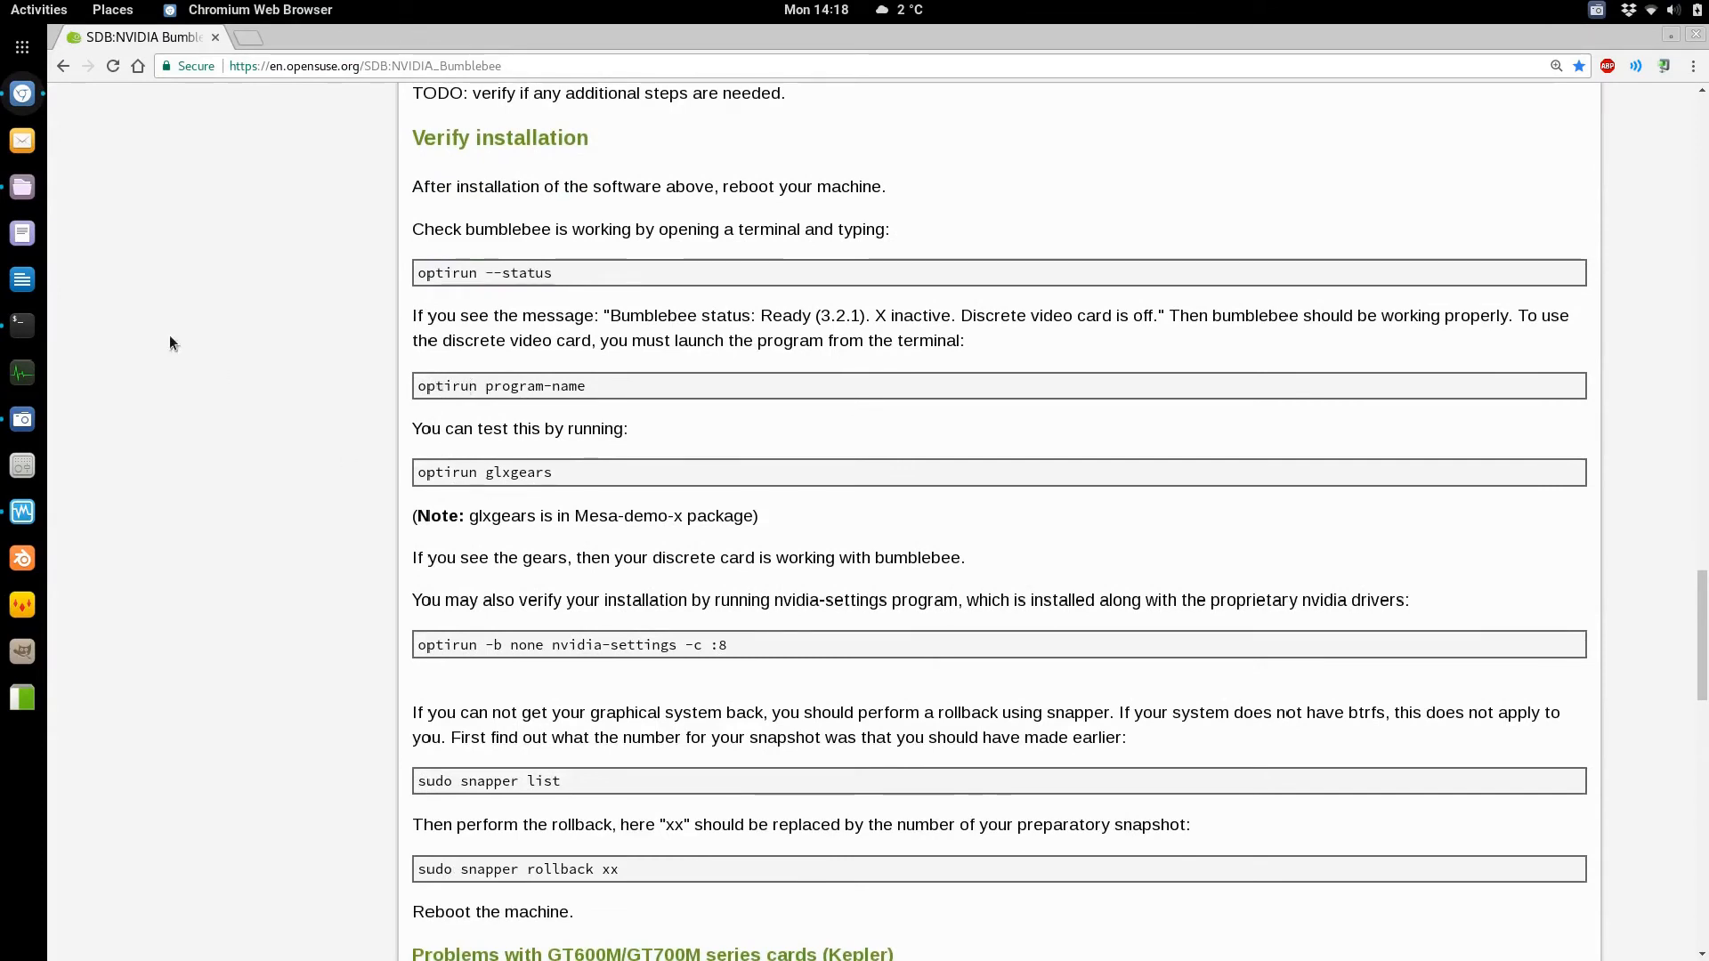
left_click(43, 324)
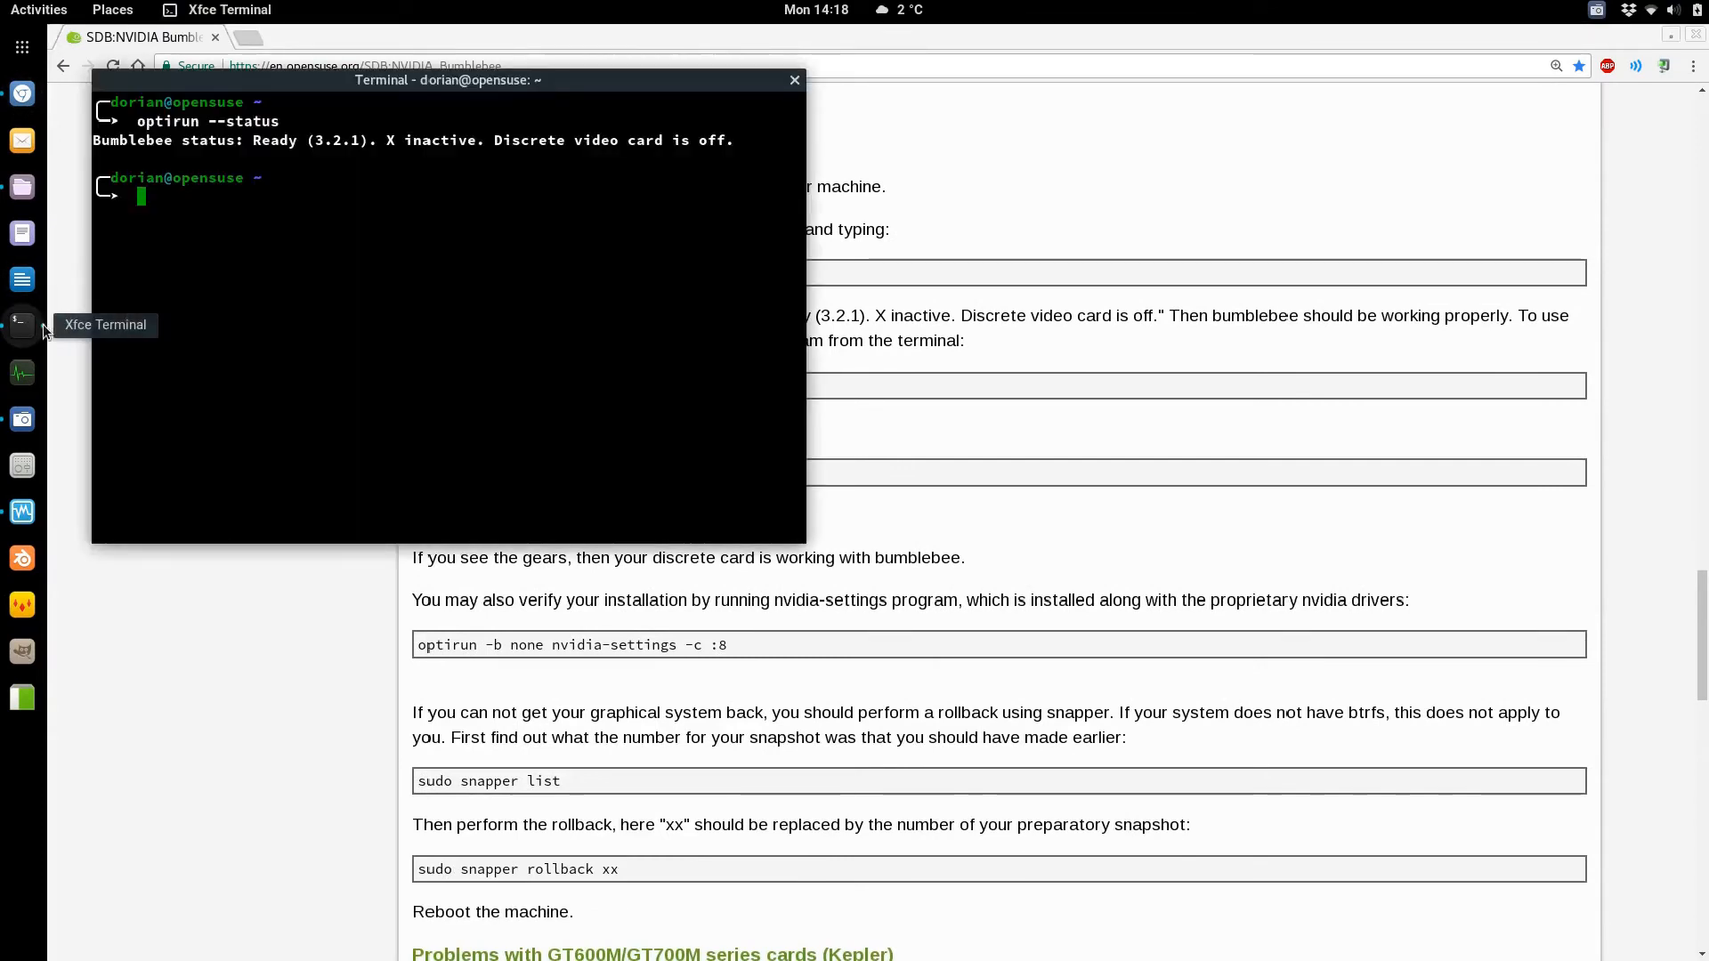
type("optirun glx")
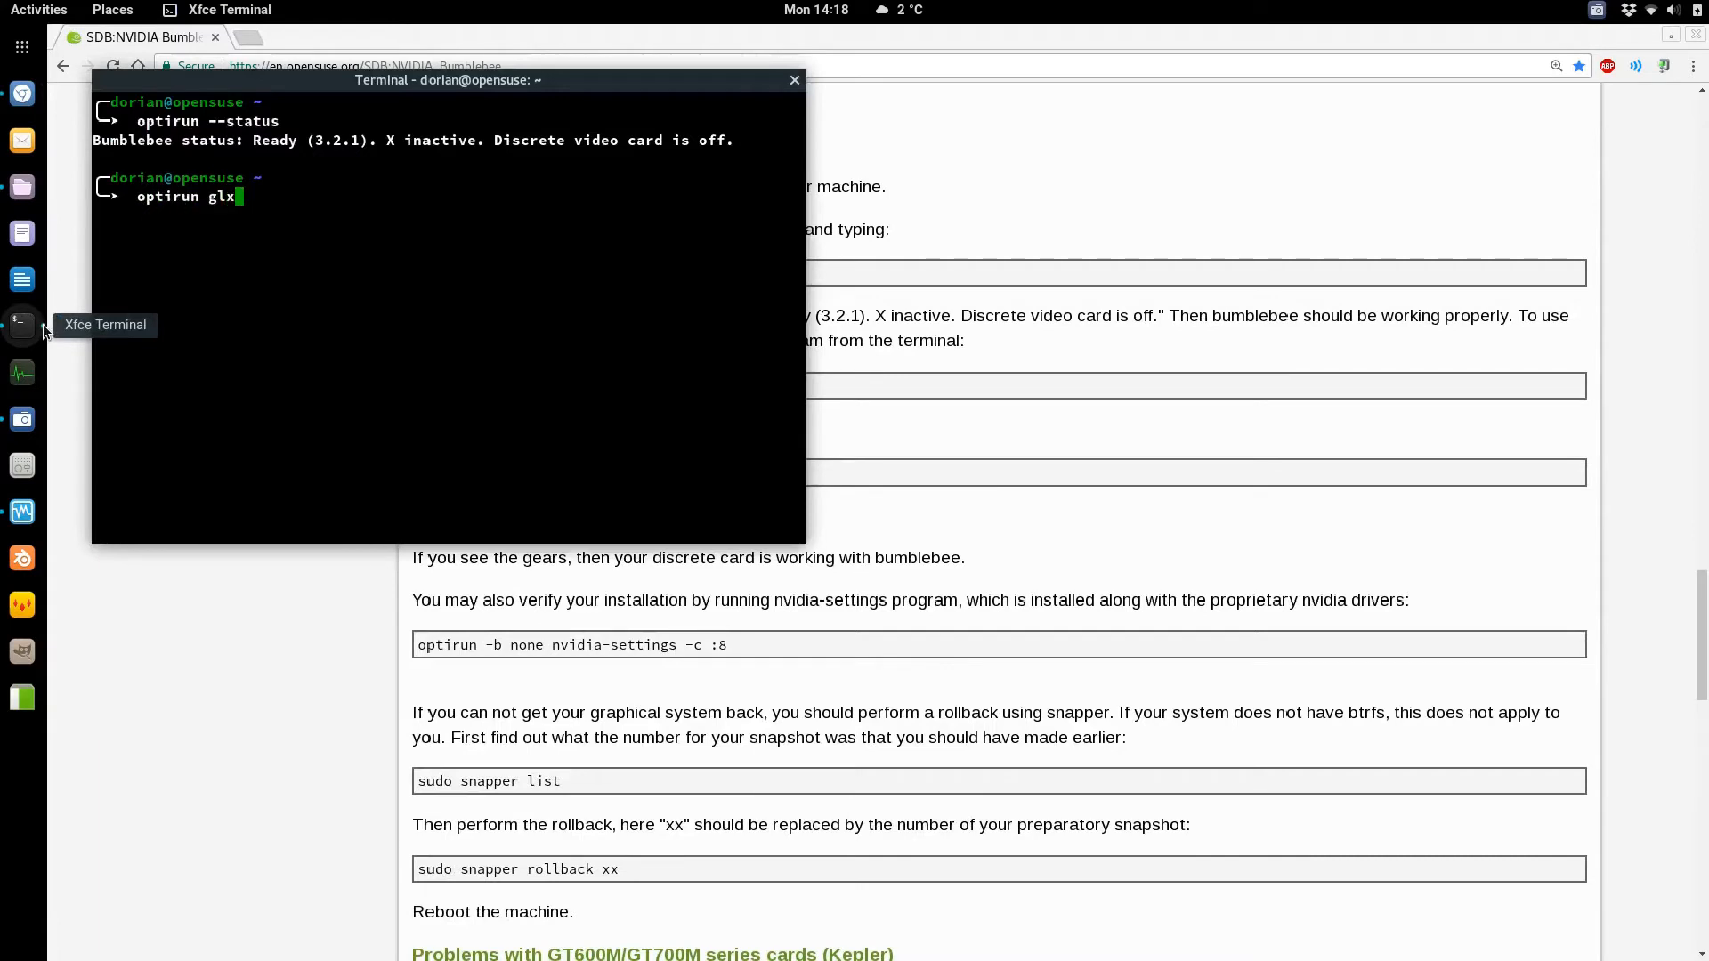
type("sph")
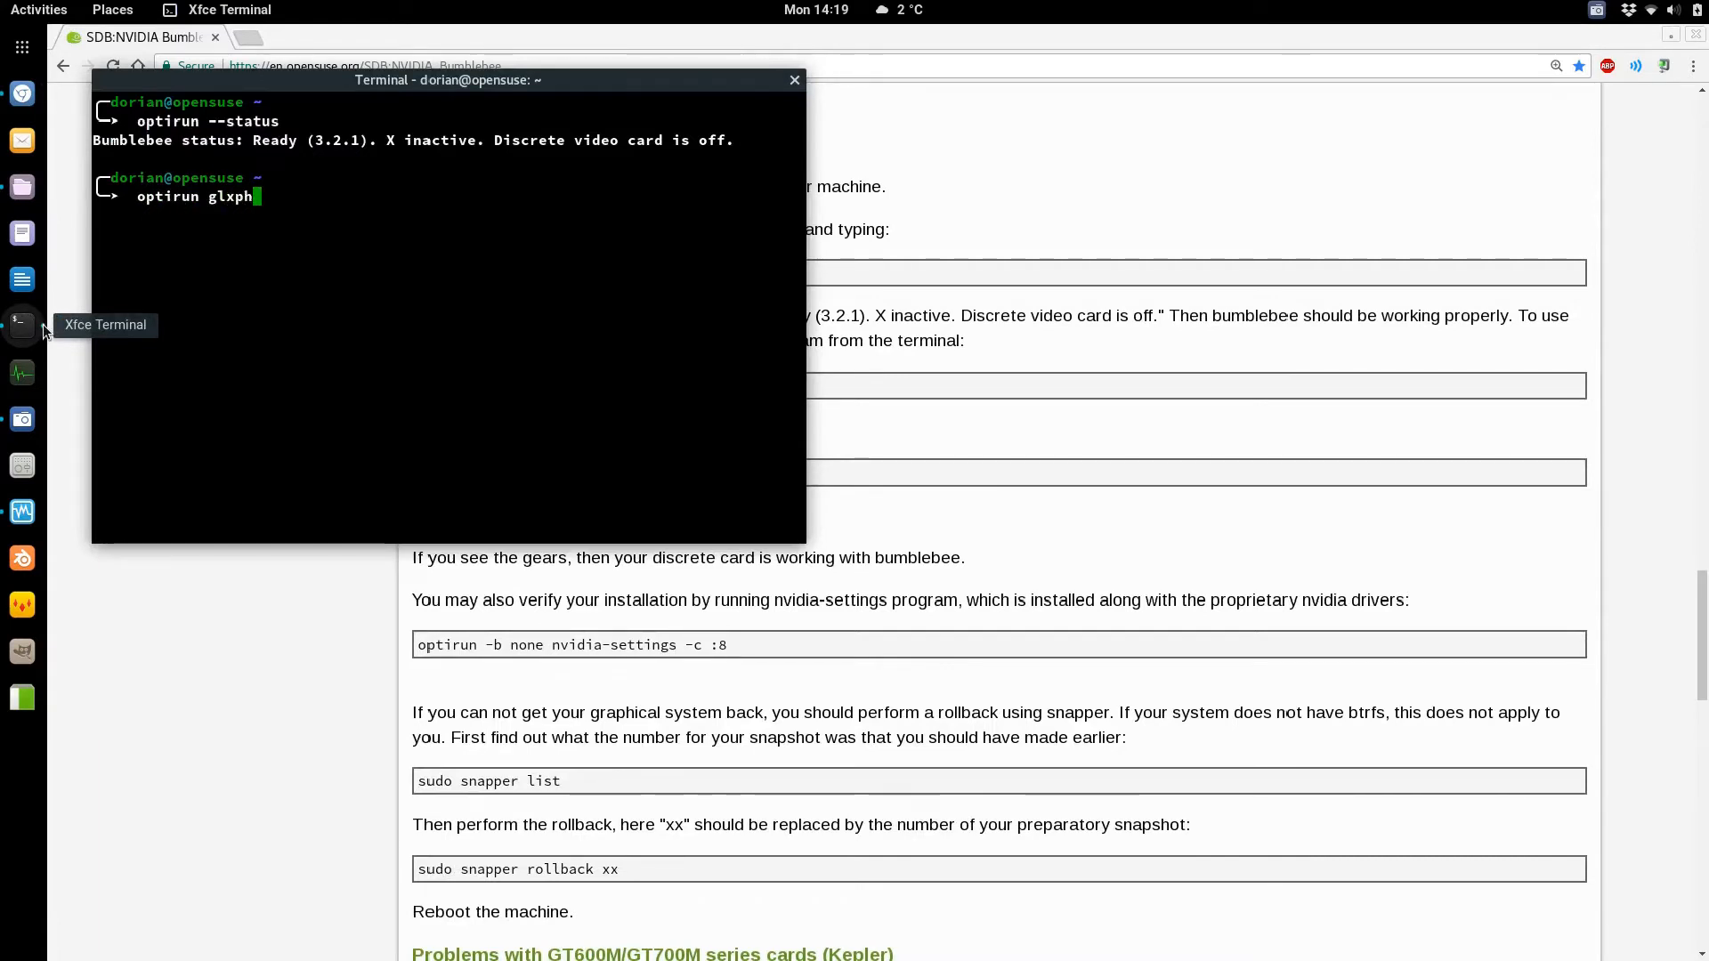
type("eres")
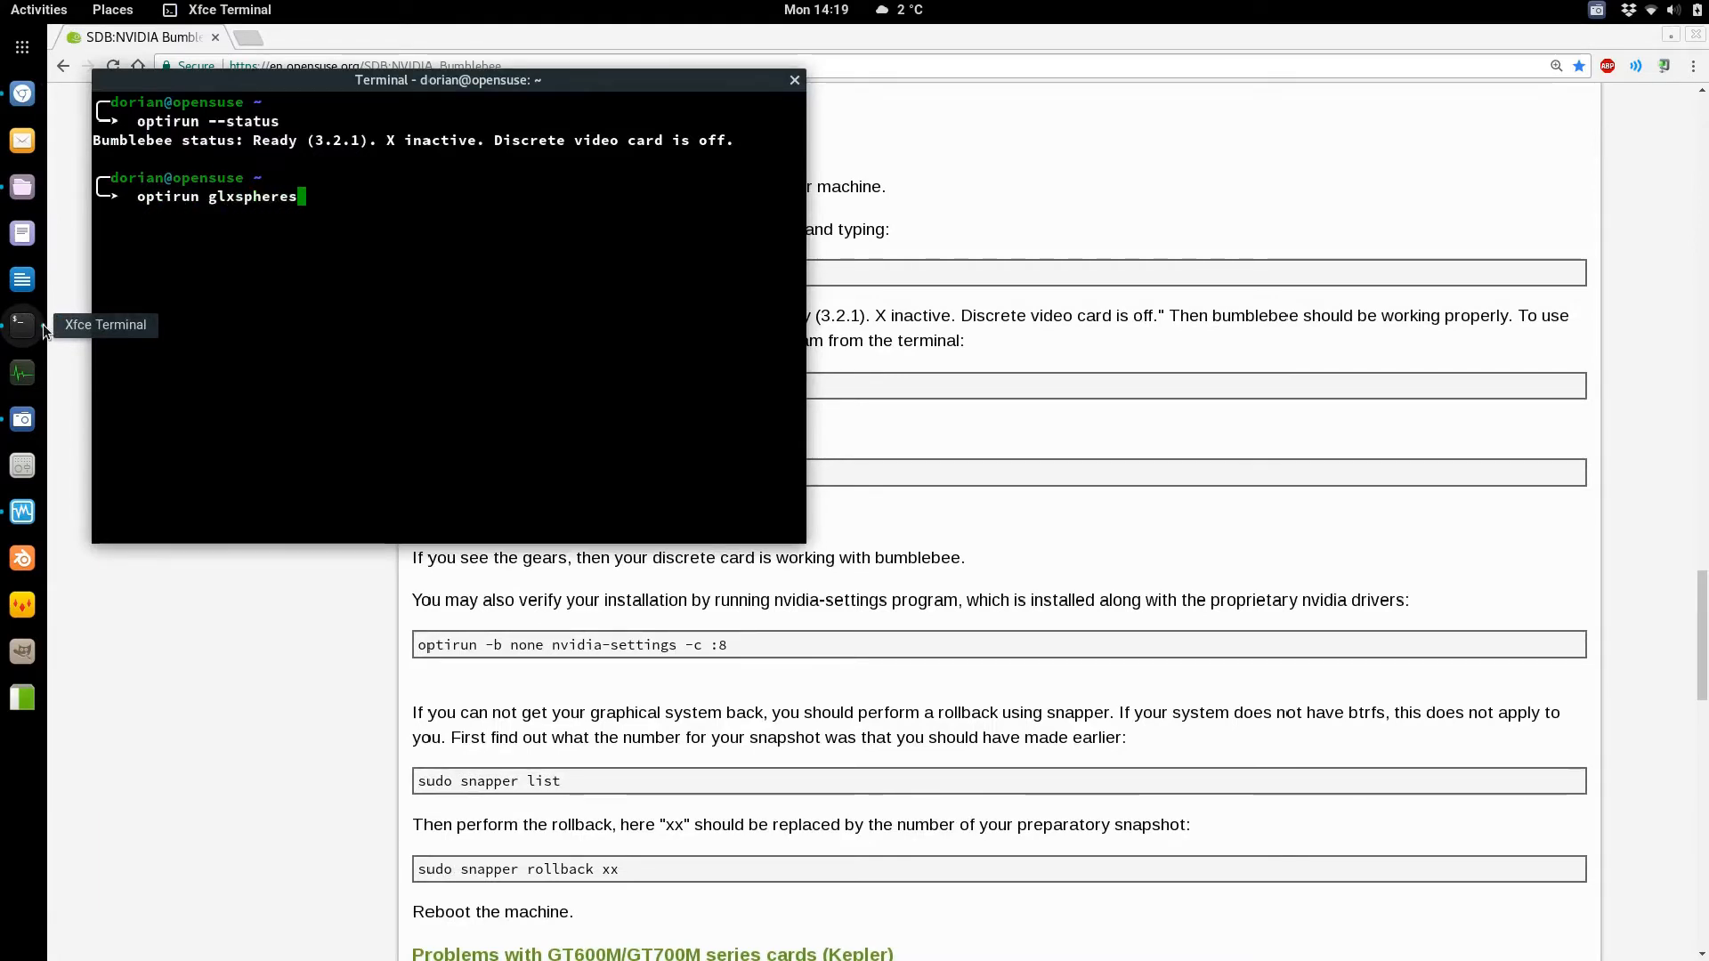
left_click_drag(438, 80, 466, 132)
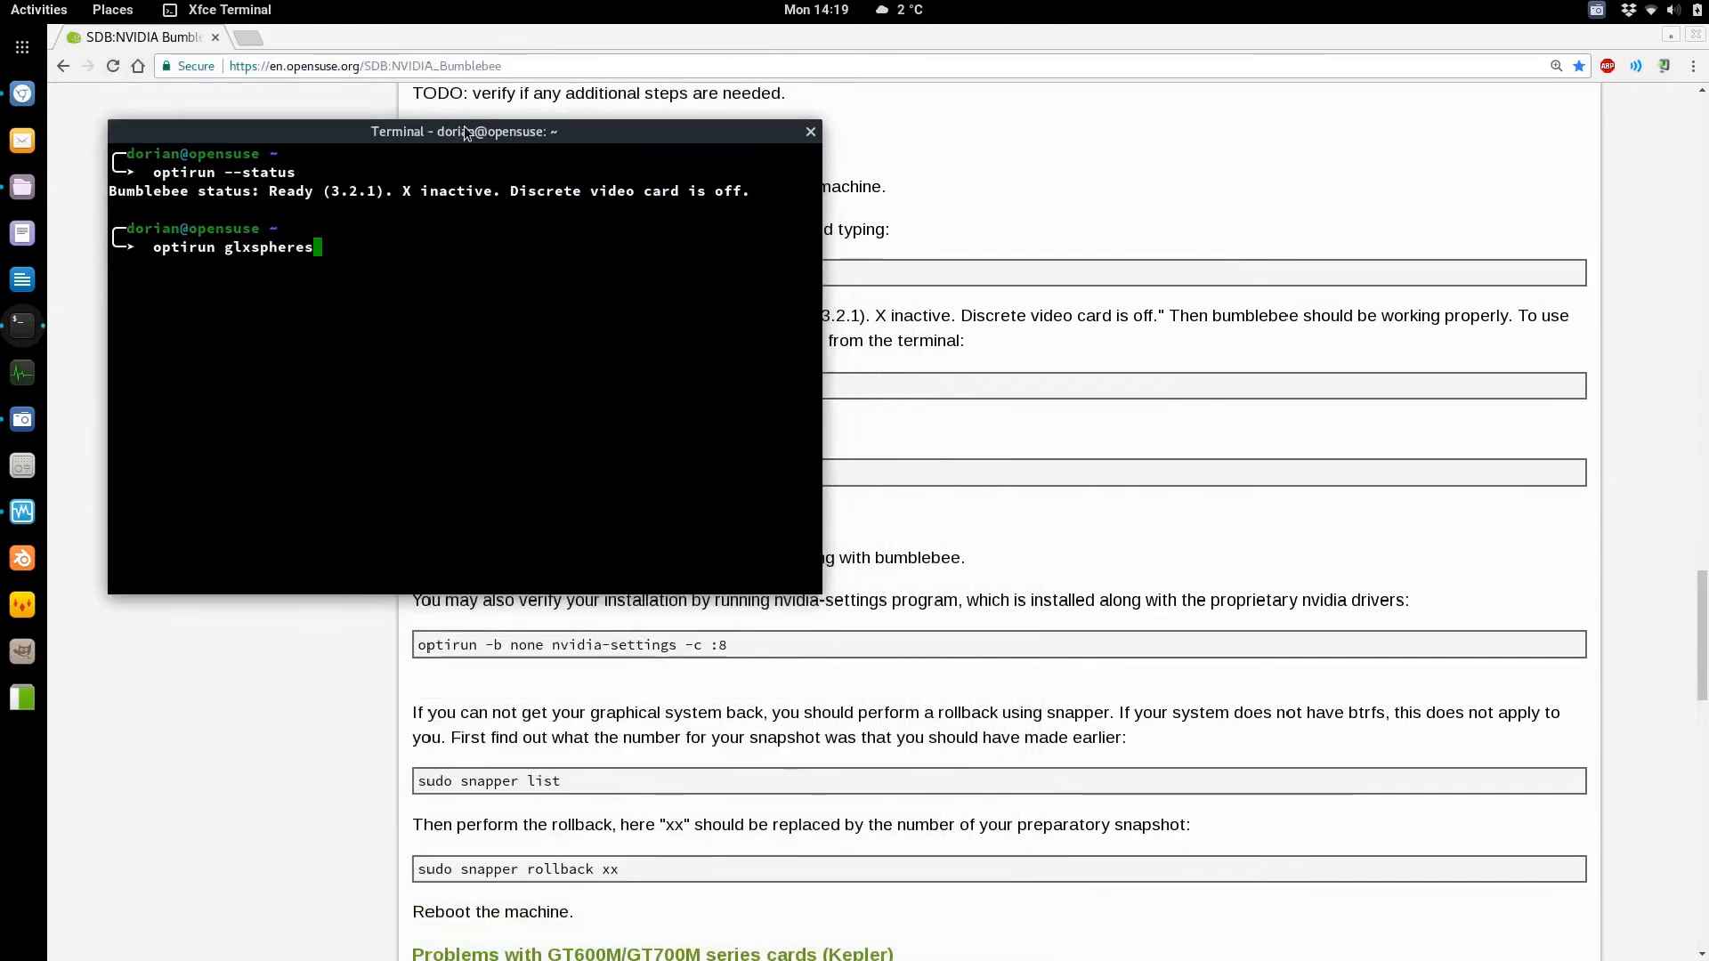
key("Return")
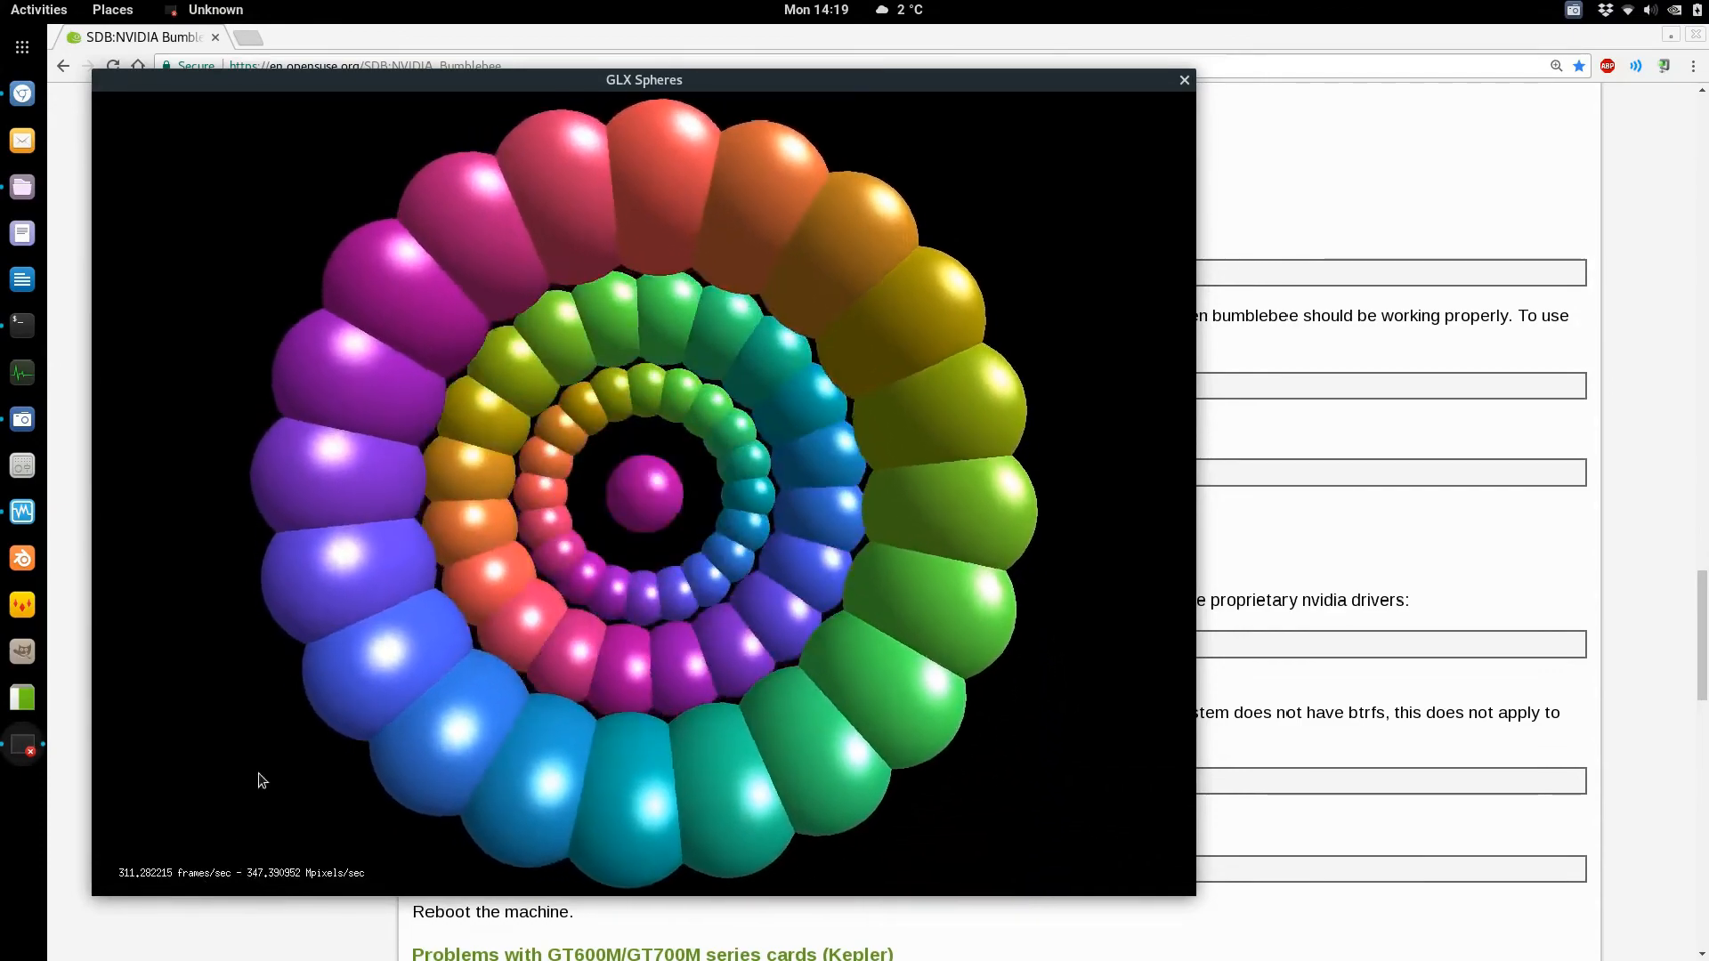
- Check the GeForce GTX 960M entry in the system status menu, and quit the GLX Spheres test
left_click(1680, 11)
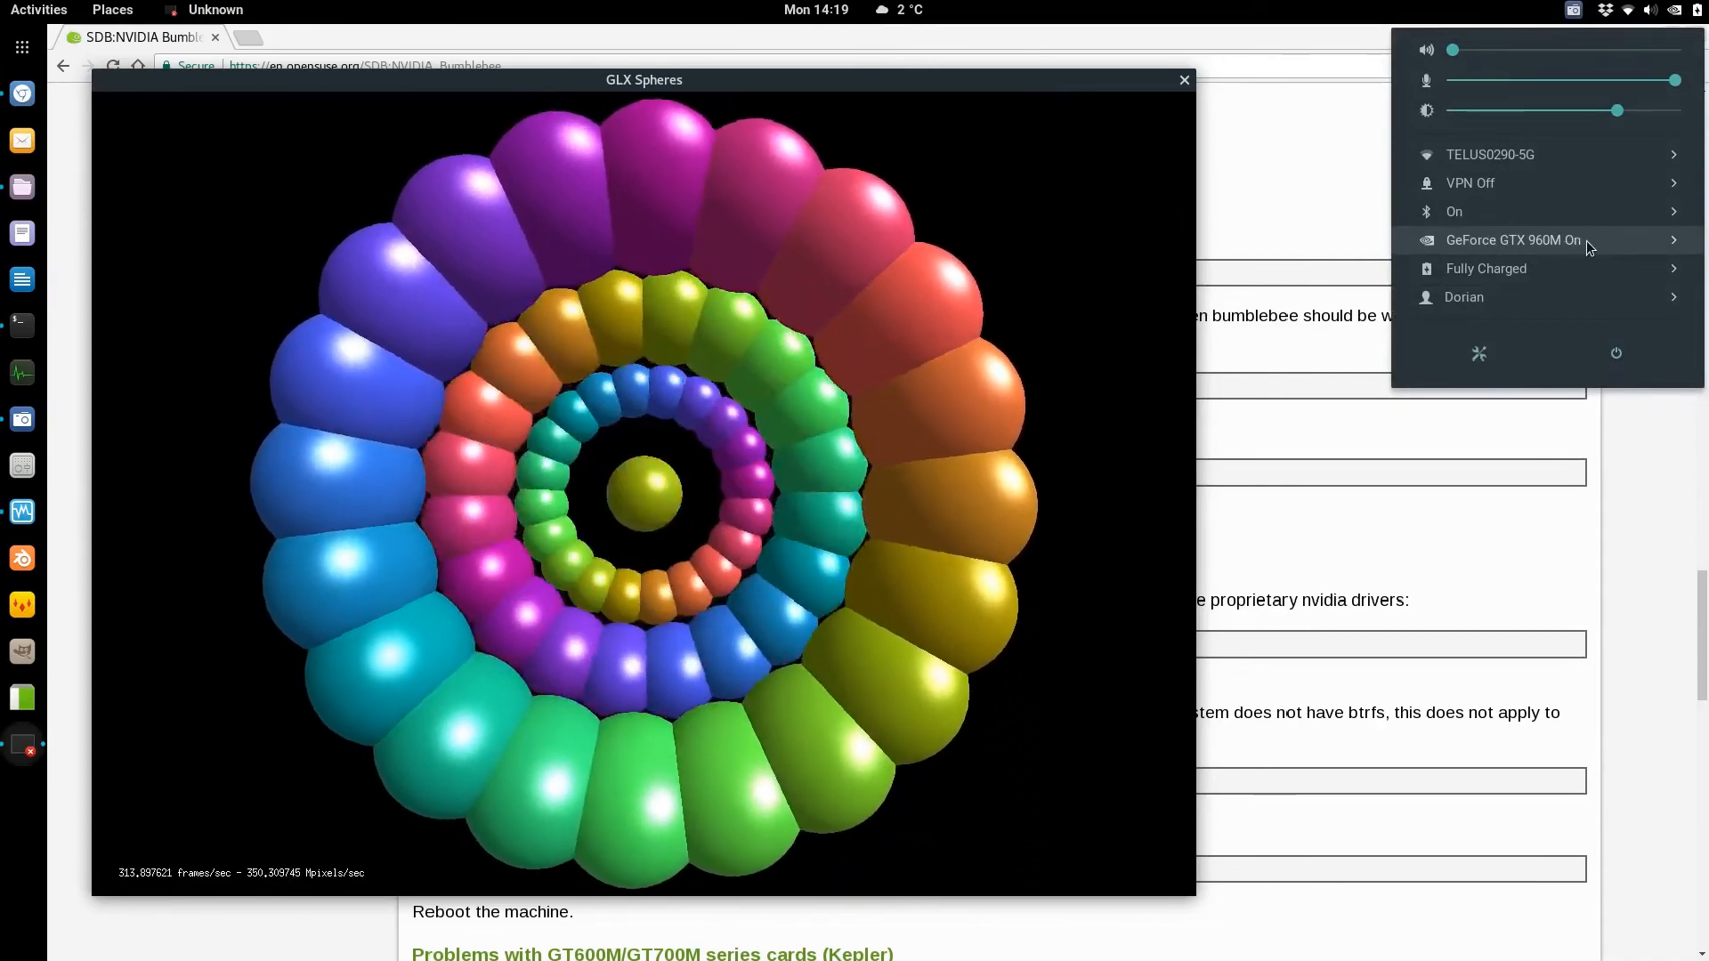
left_click(1588, 241)
left_click(1589, 240)
left_click(1107, 193)
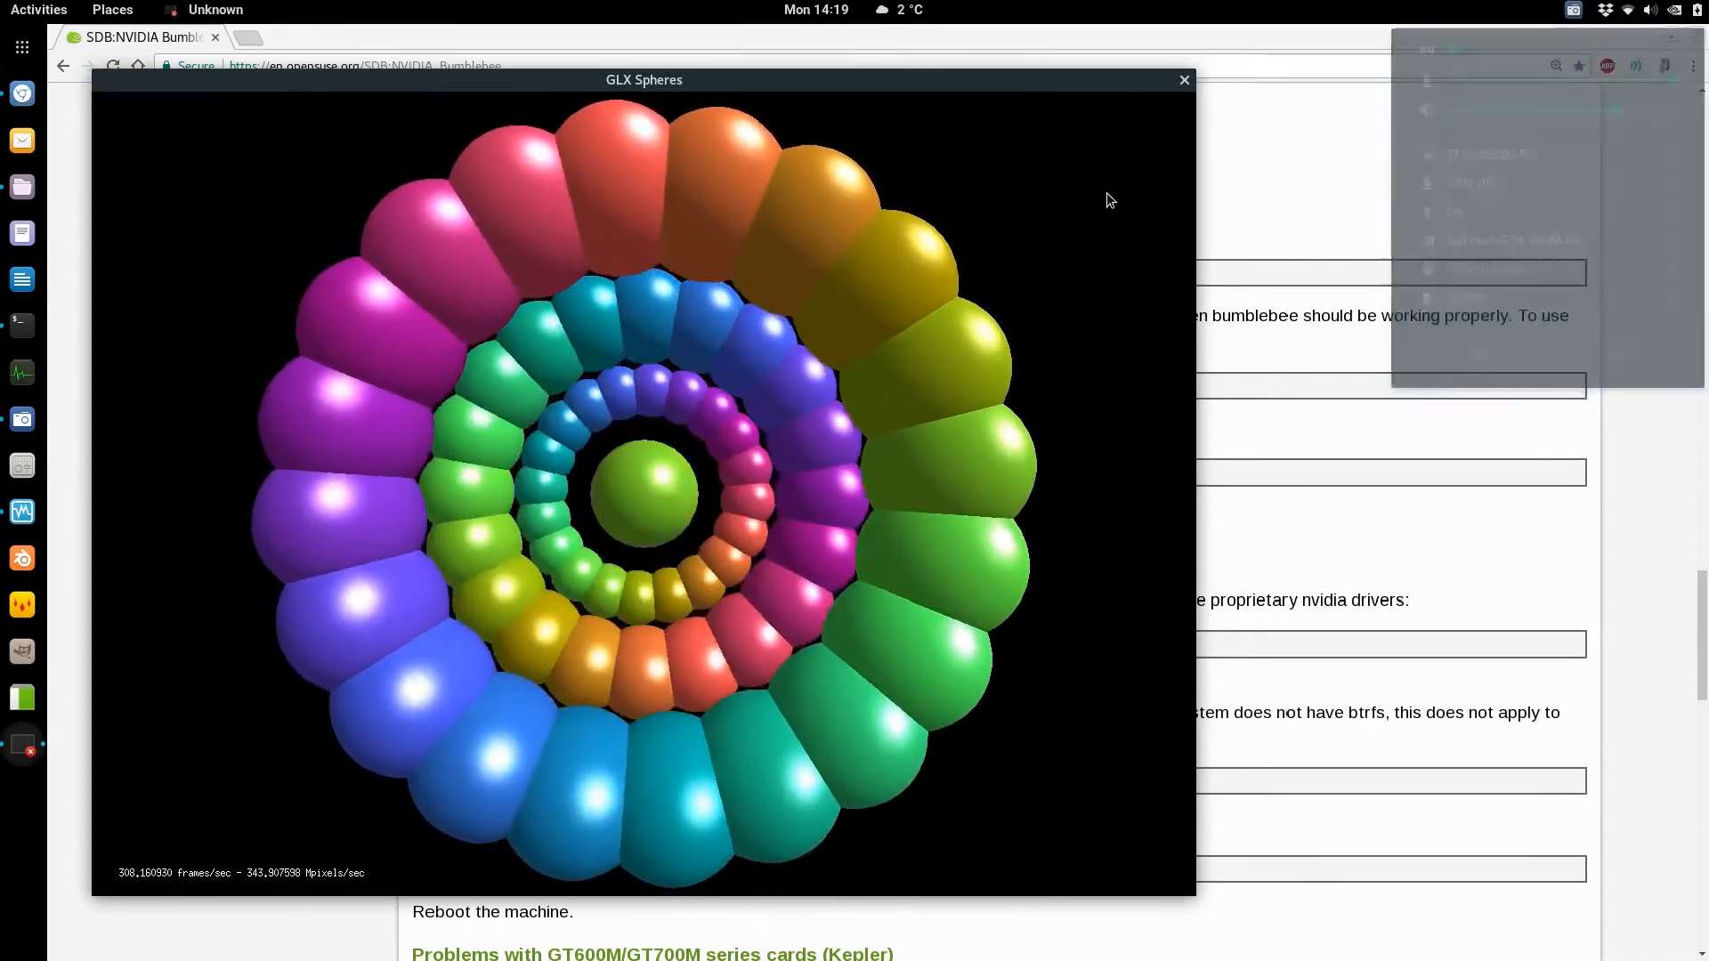
key("Escape")
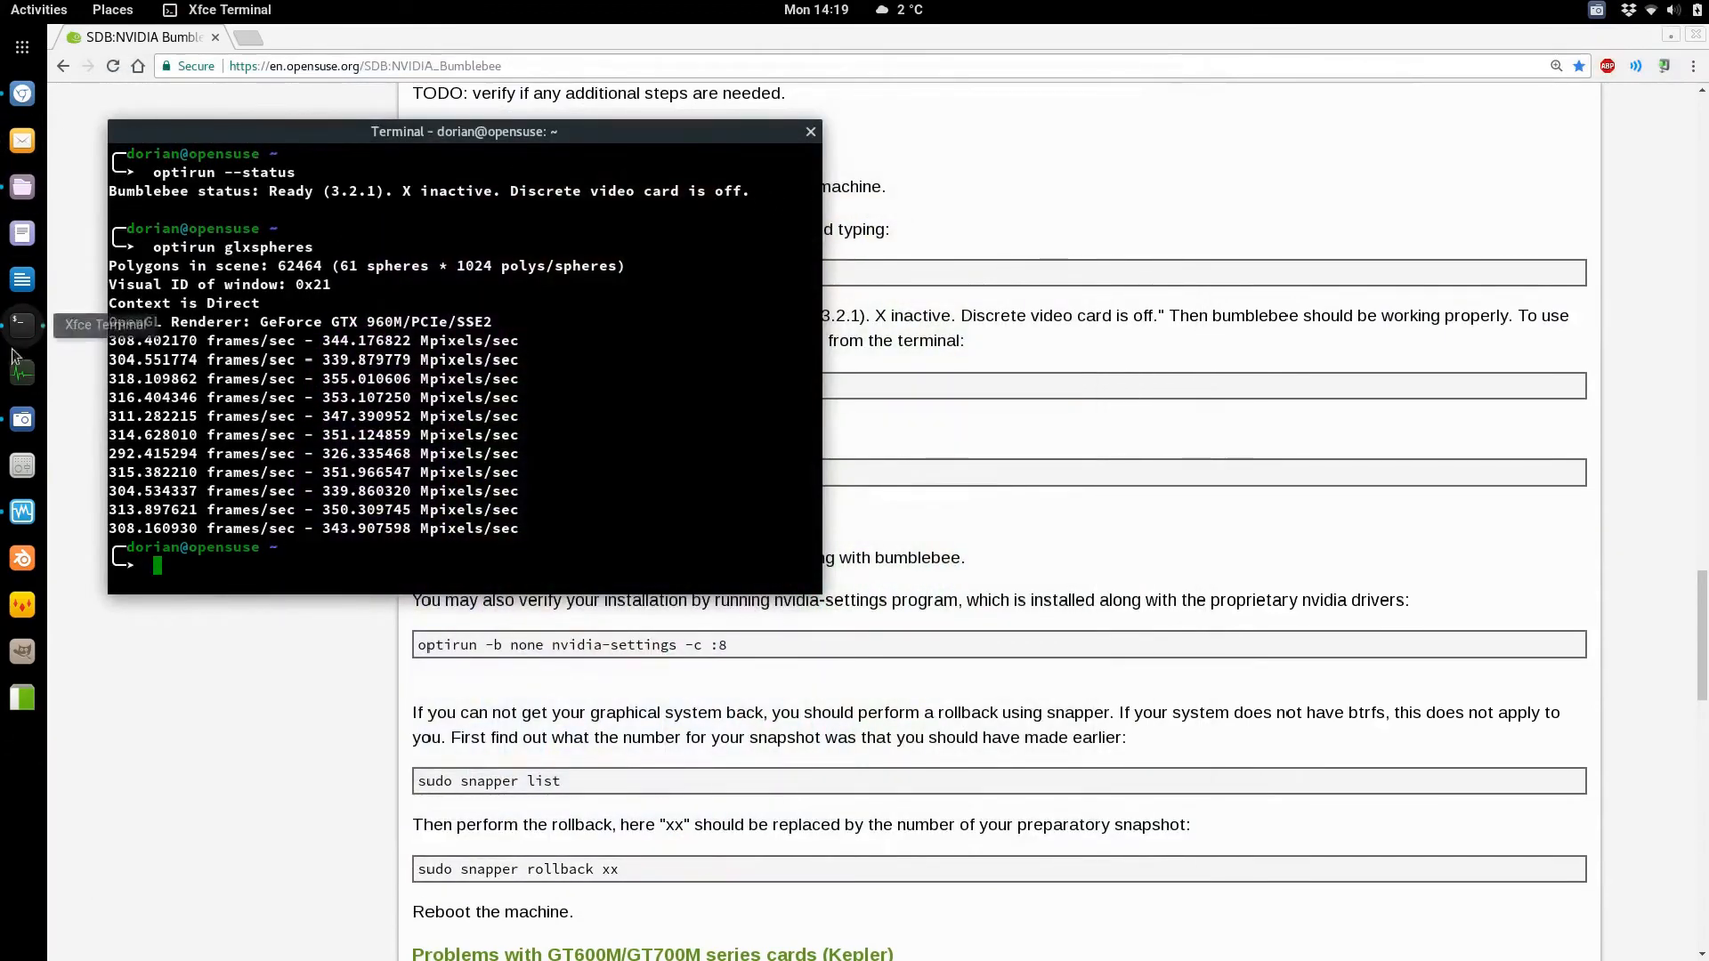
- Review the Bumblebee indicator and Bumblebee status entries among the GNOME extensions in Tweaks, and close Tweaks
left_click(24, 467)
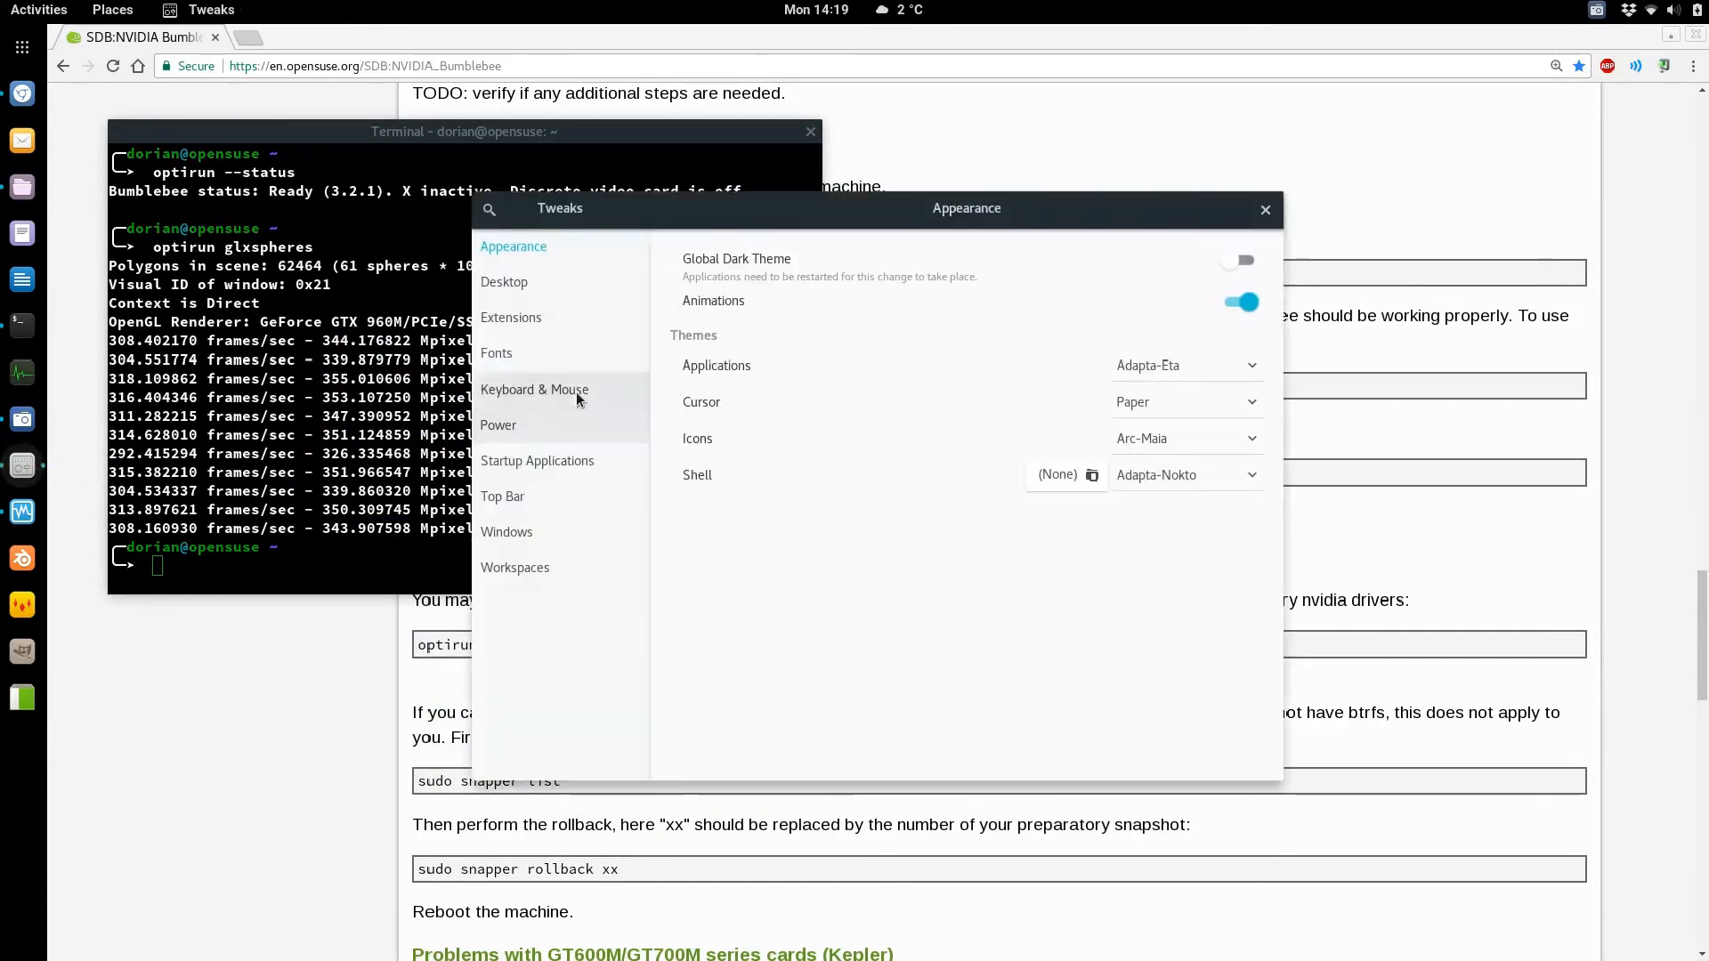
left_click(598, 328)
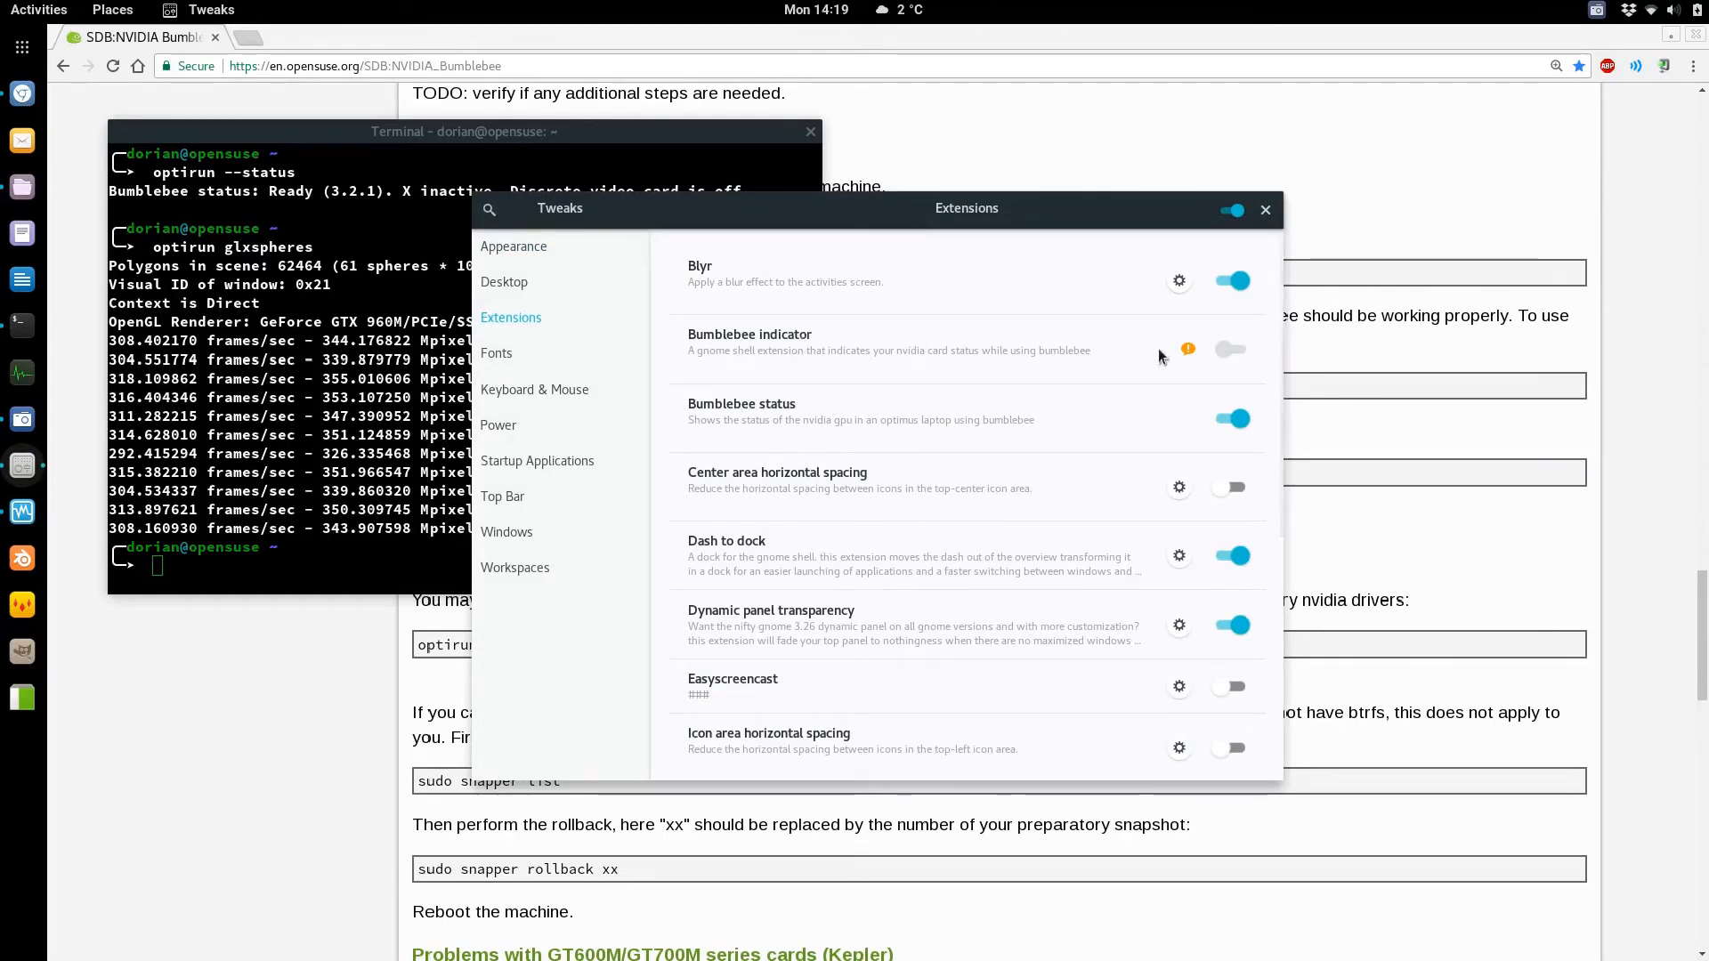
left_click(1265, 210)
- Close the terminal, and check the expanded GeForce GTX 960M entry in the system status menu before and after
left_click(1696, 10)
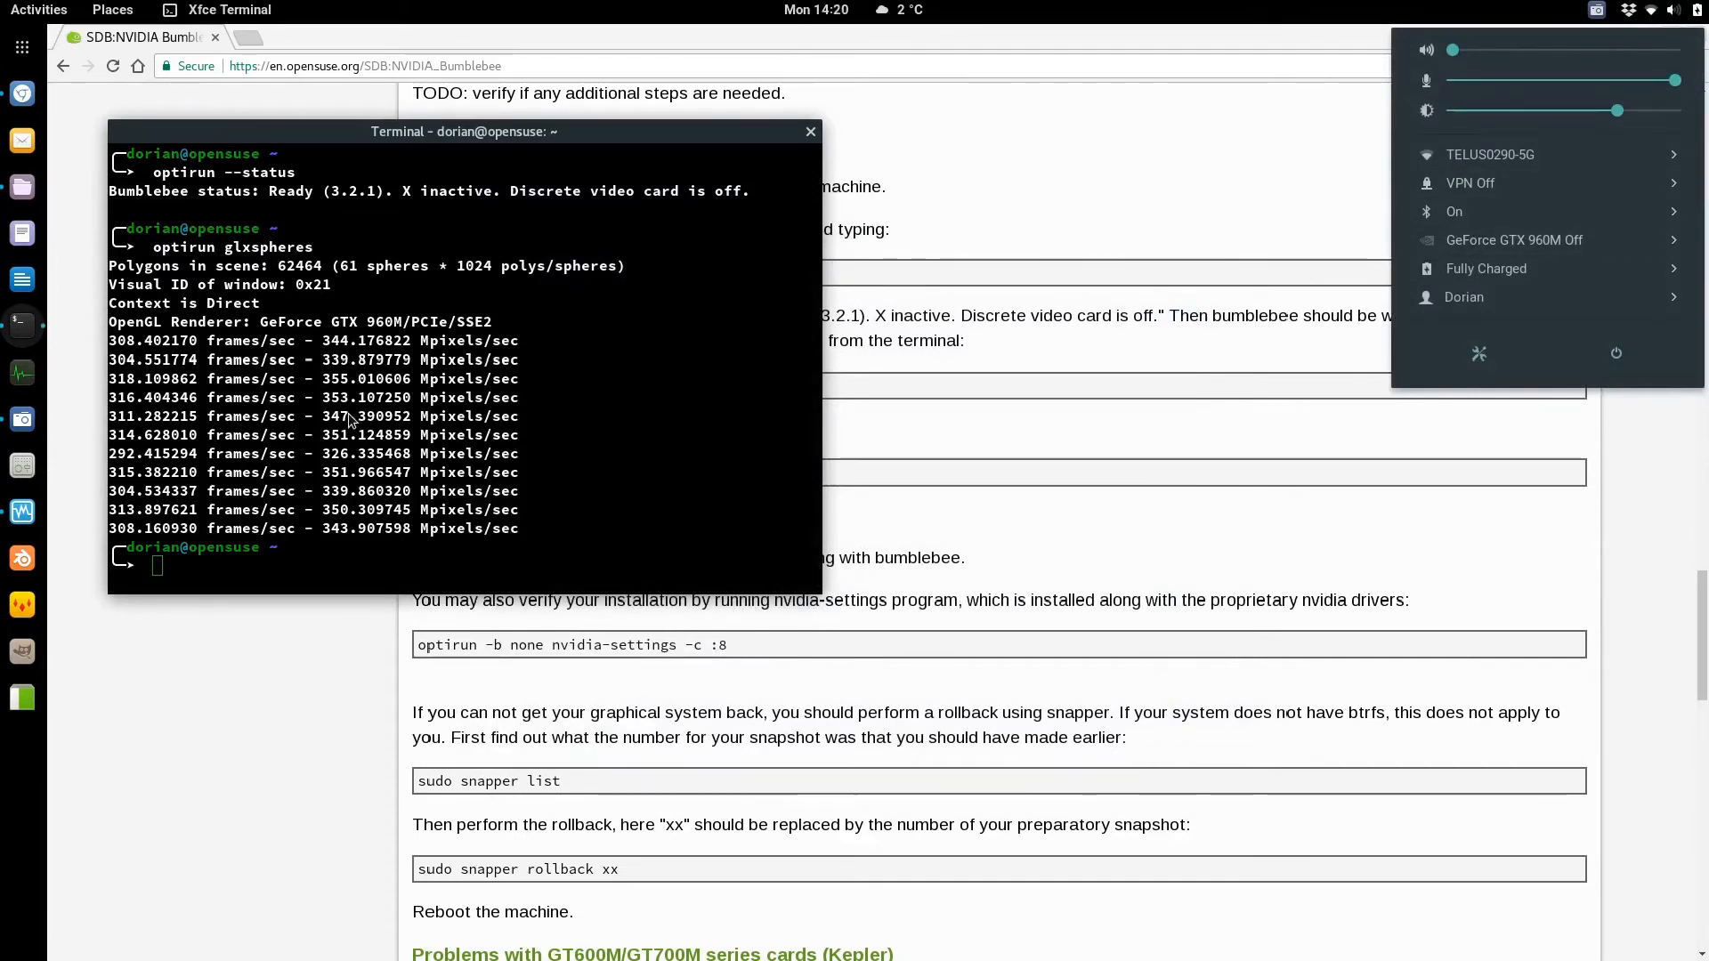
left_click(1545, 238)
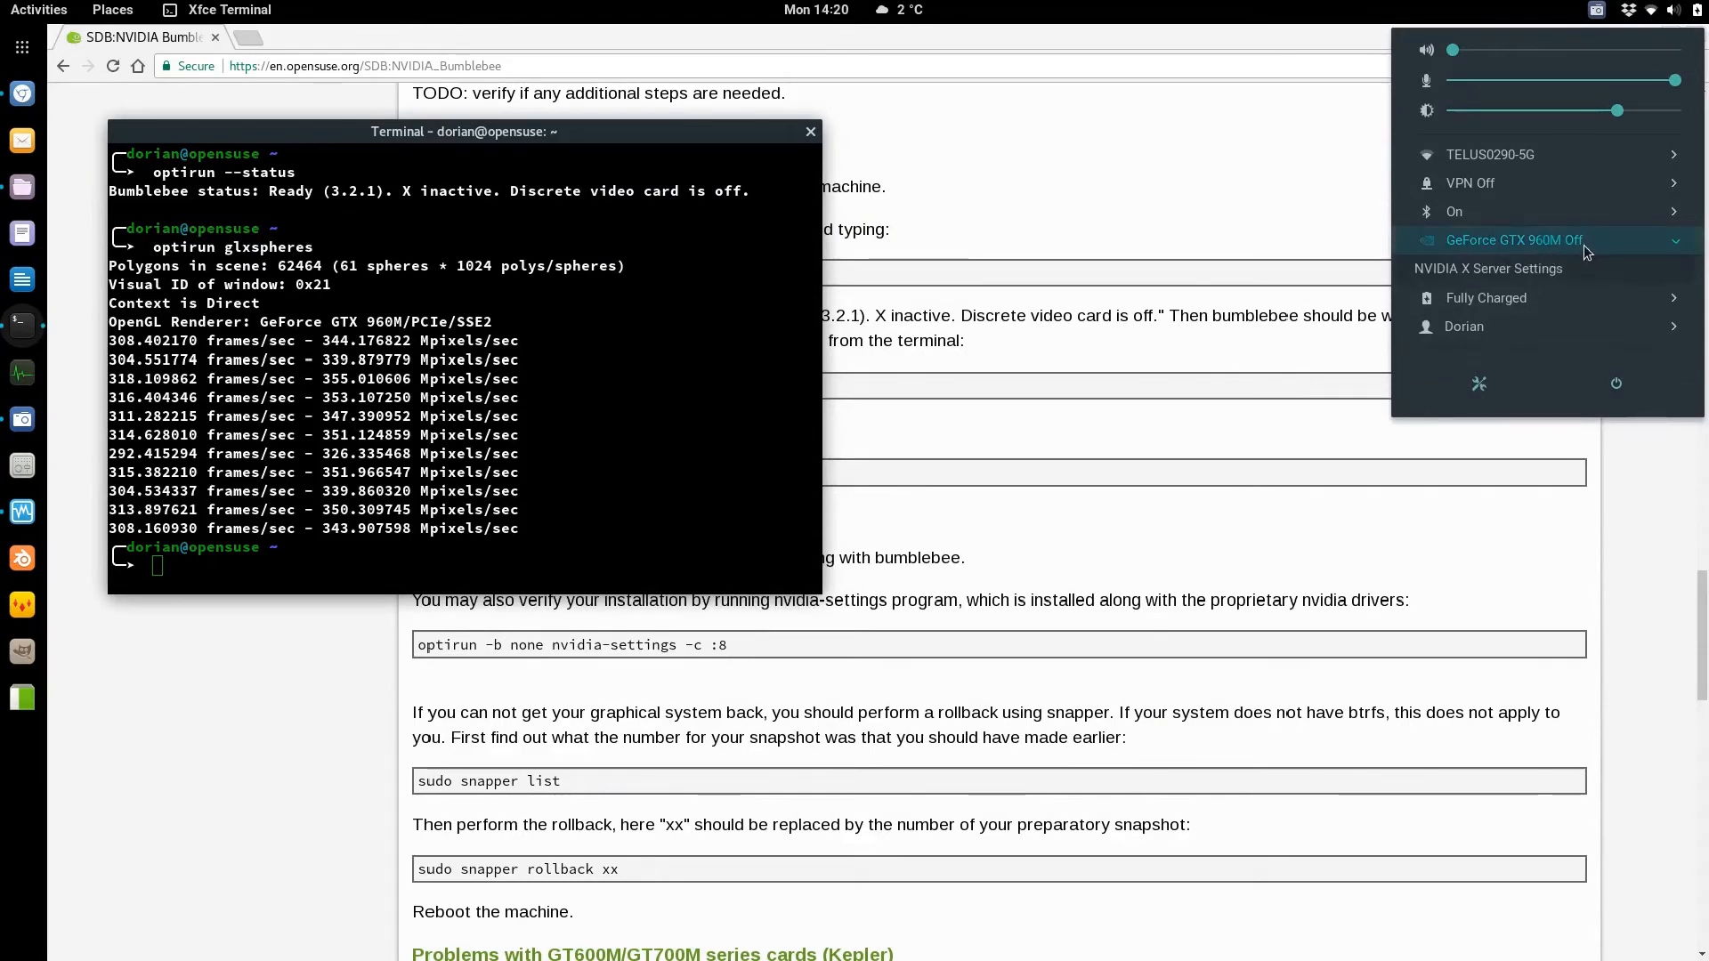
left_click(695, 137)
left_click(811, 132)
scroll(851, 455, "down", 2)
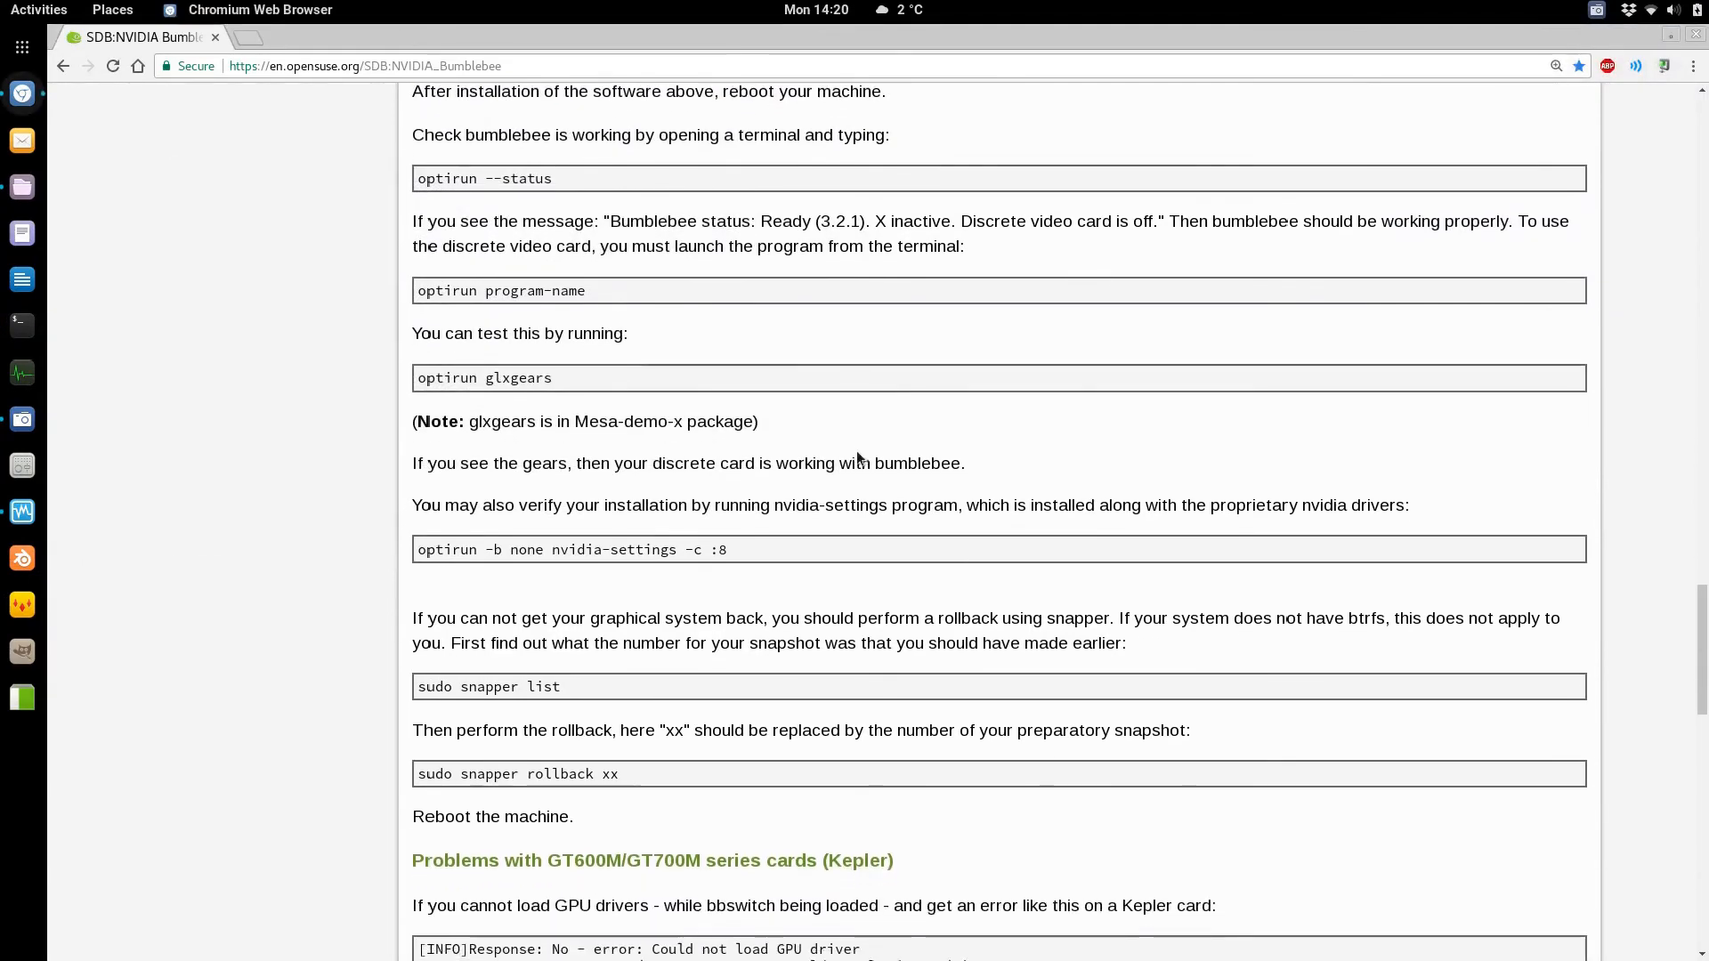
left_click(1705, 7)
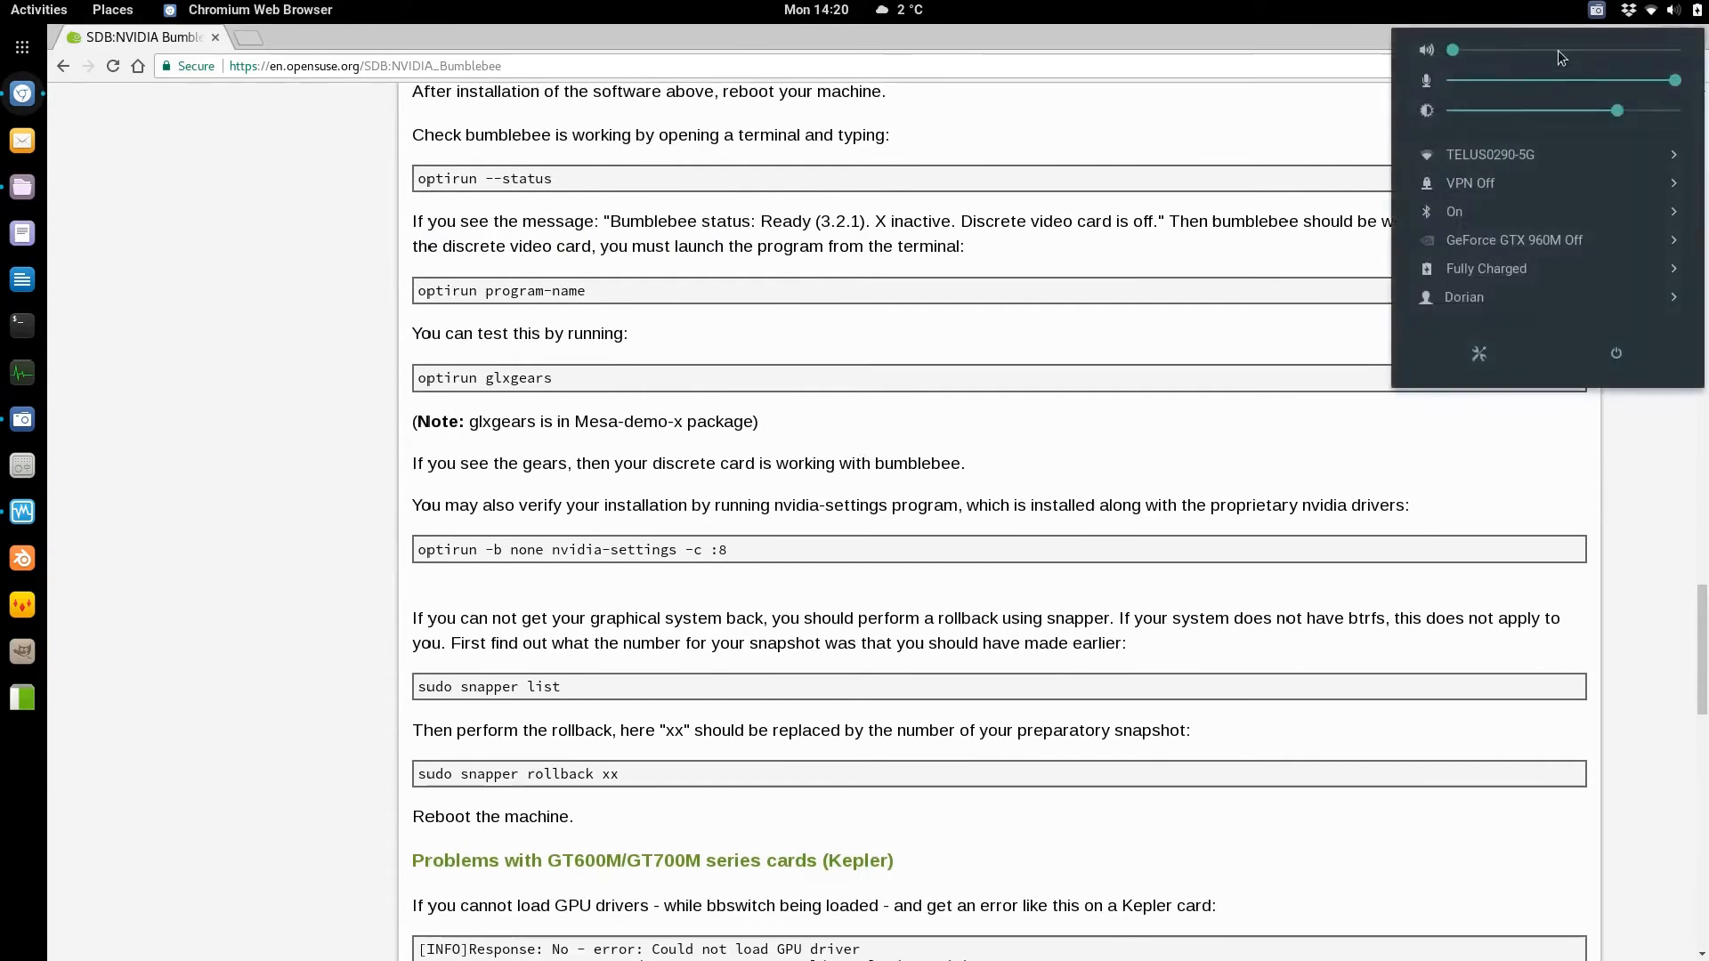
left_click(1504, 237)
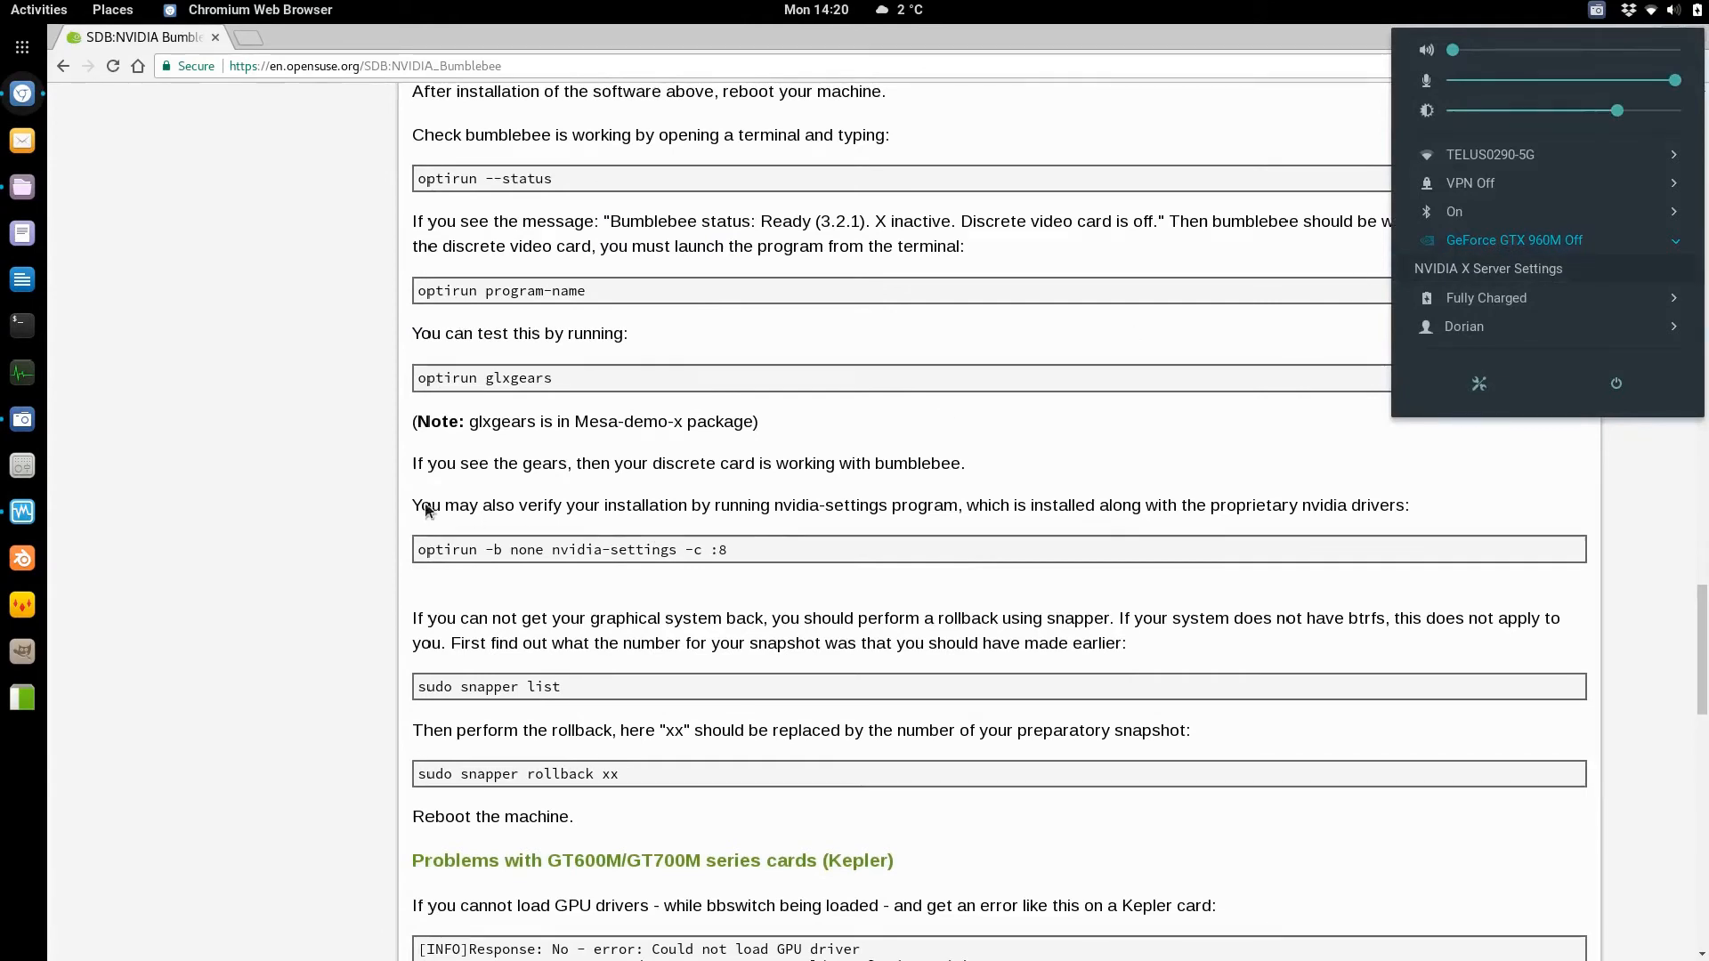
left_click(348, 506)
- Review the article's nvidia-settings check, snapper rollback commands, Kepler card problems and manual bbswitch control
scroll(359, 515, "down", 3)
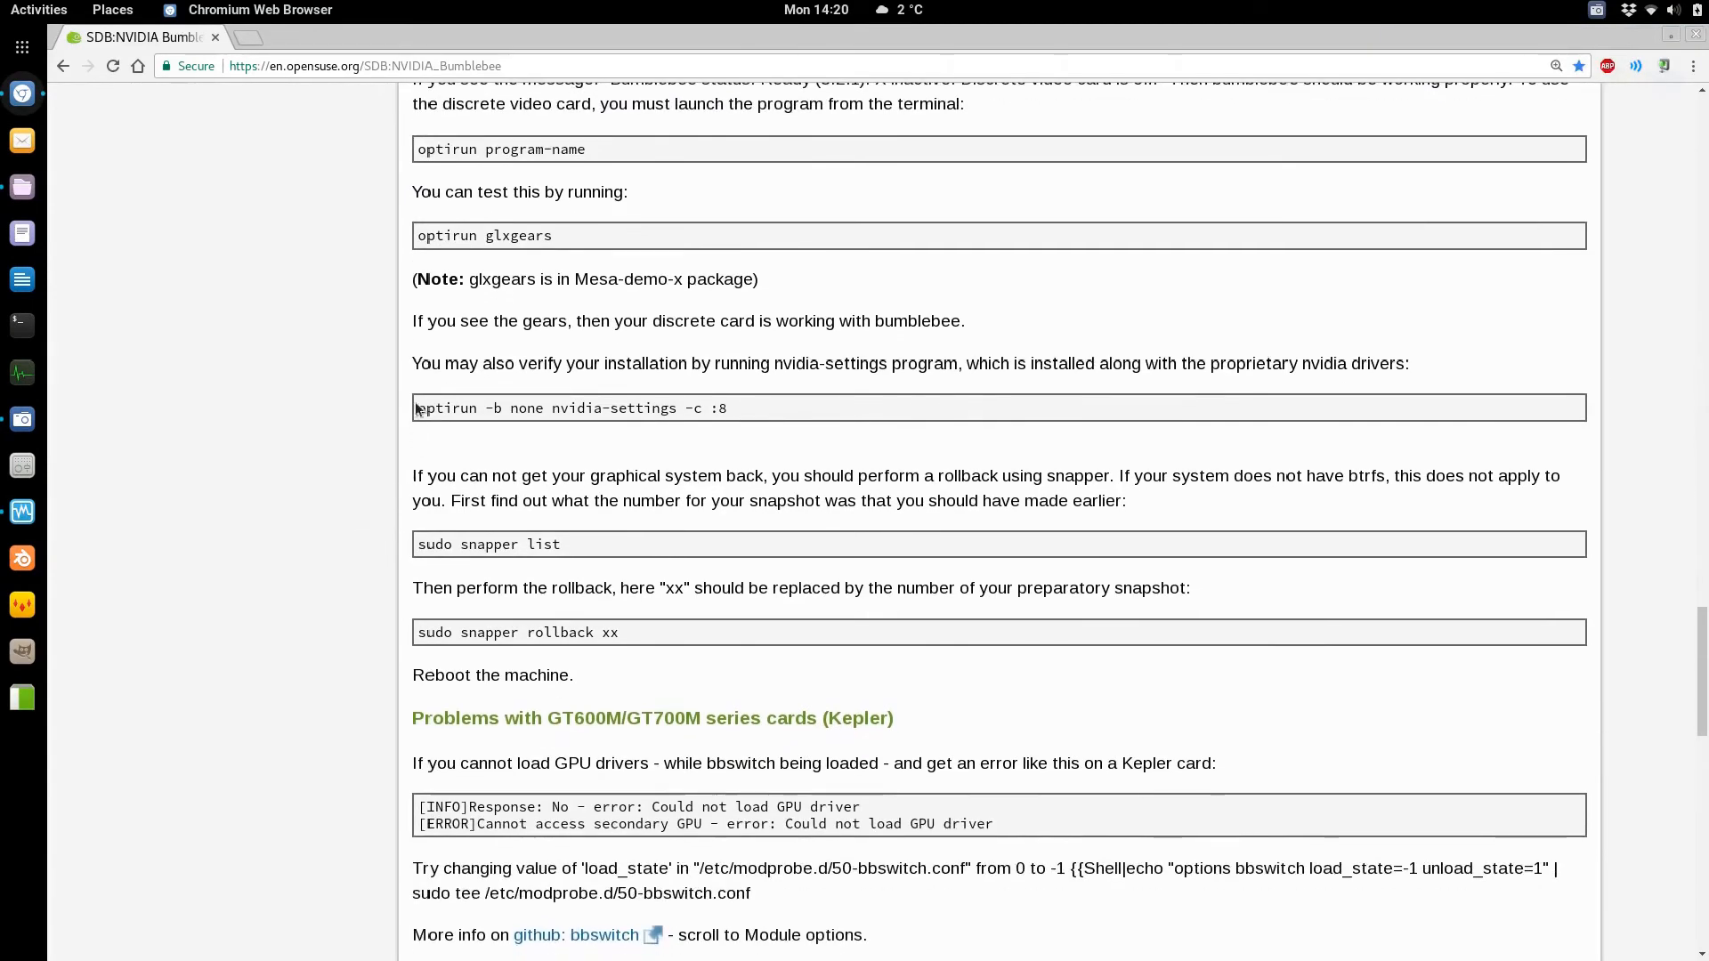
left_click_drag(417, 409, 728, 410)
left_click(426, 542)
left_click_drag(466, 633, 634, 637)
left_click(606, 568)
scroll(606, 568, "down", 6)
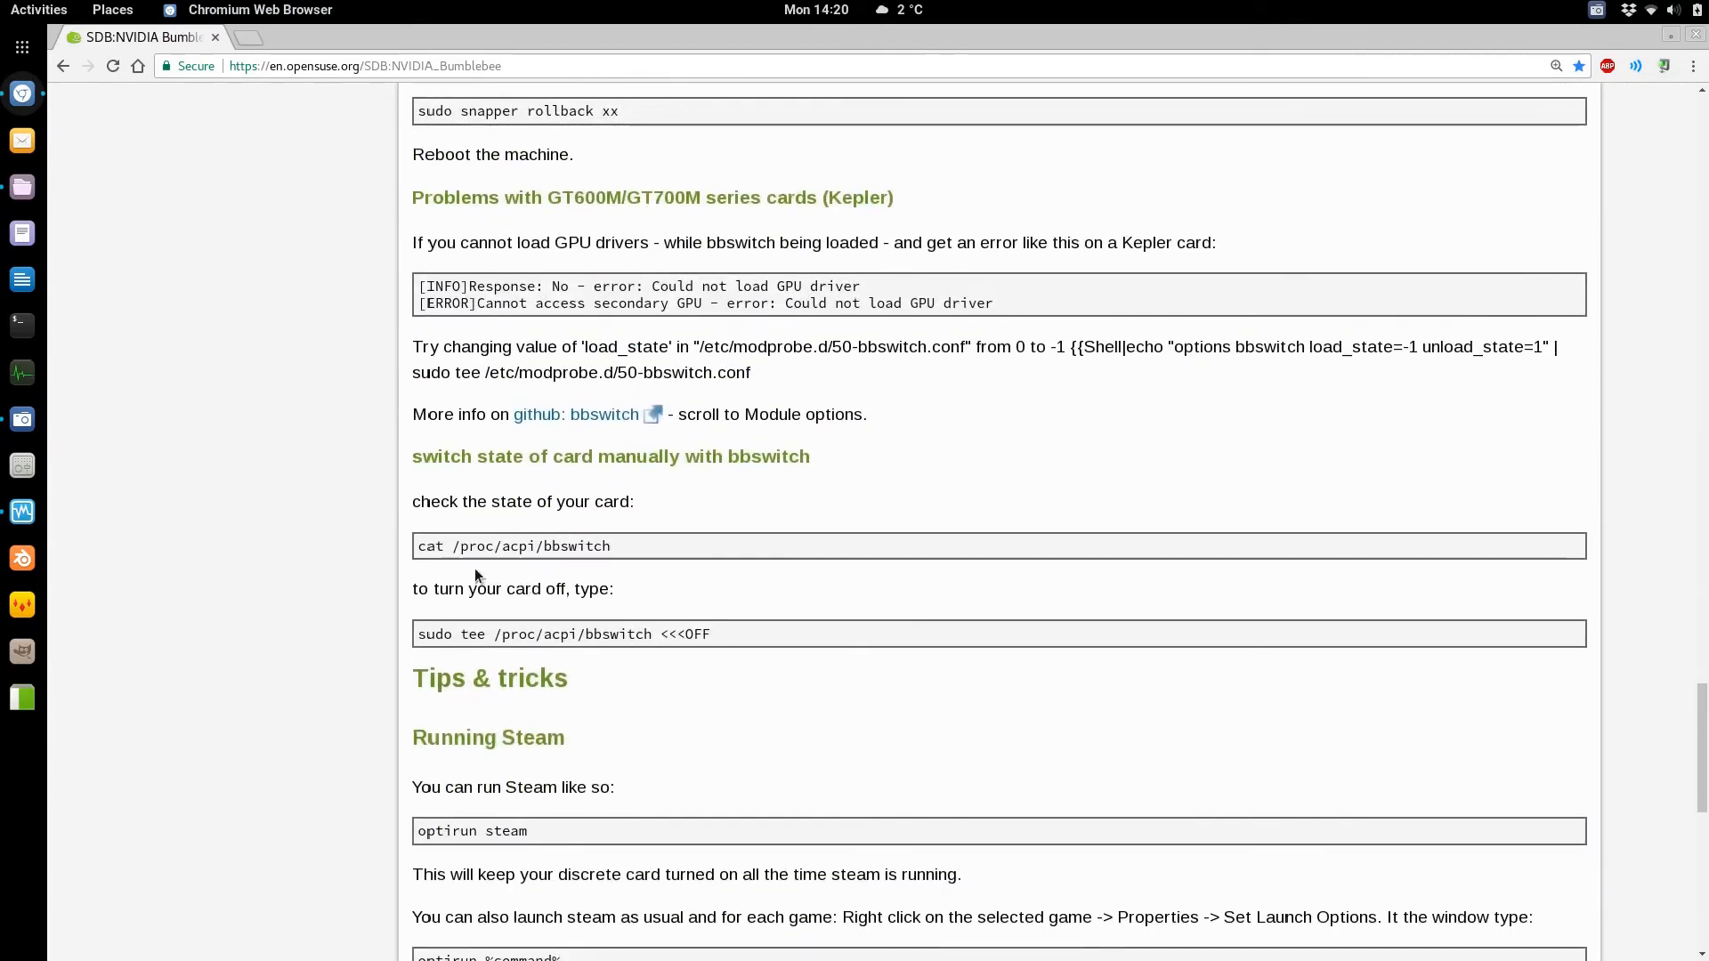
scroll(474, 568, "down", 3)
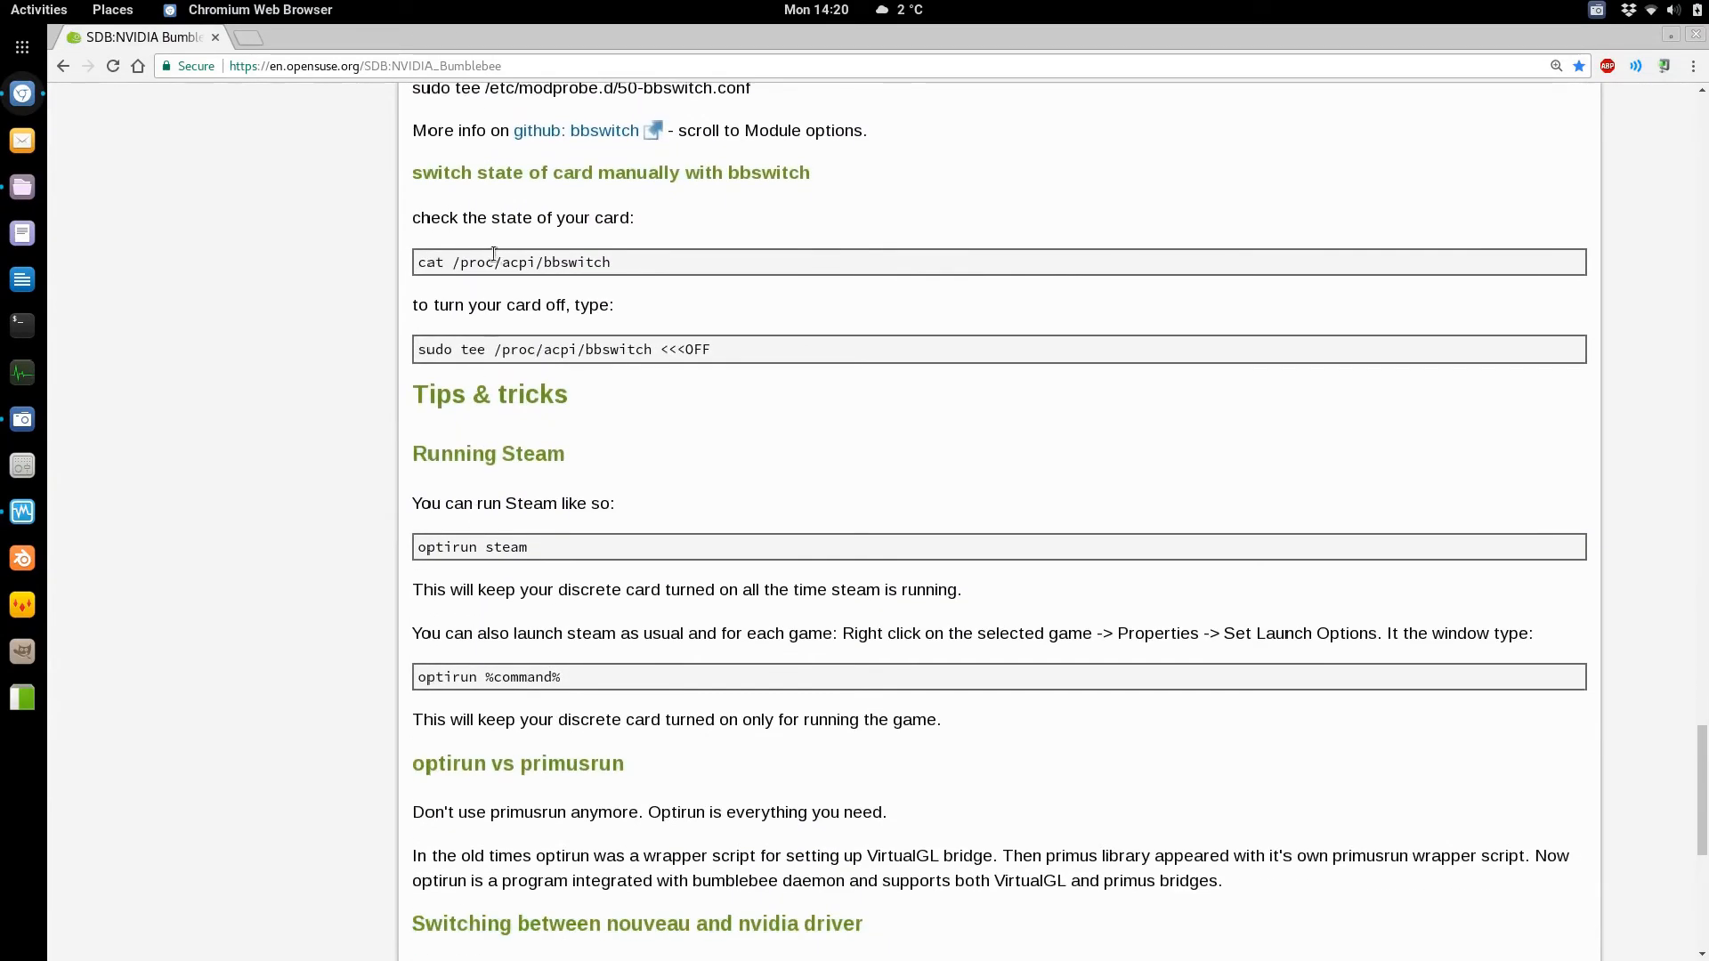
- Switch to Xfce Terminal, place it beside the bbswitch instructions, and run cat /proc/acpi/bbswitch
left_click(23, 326)
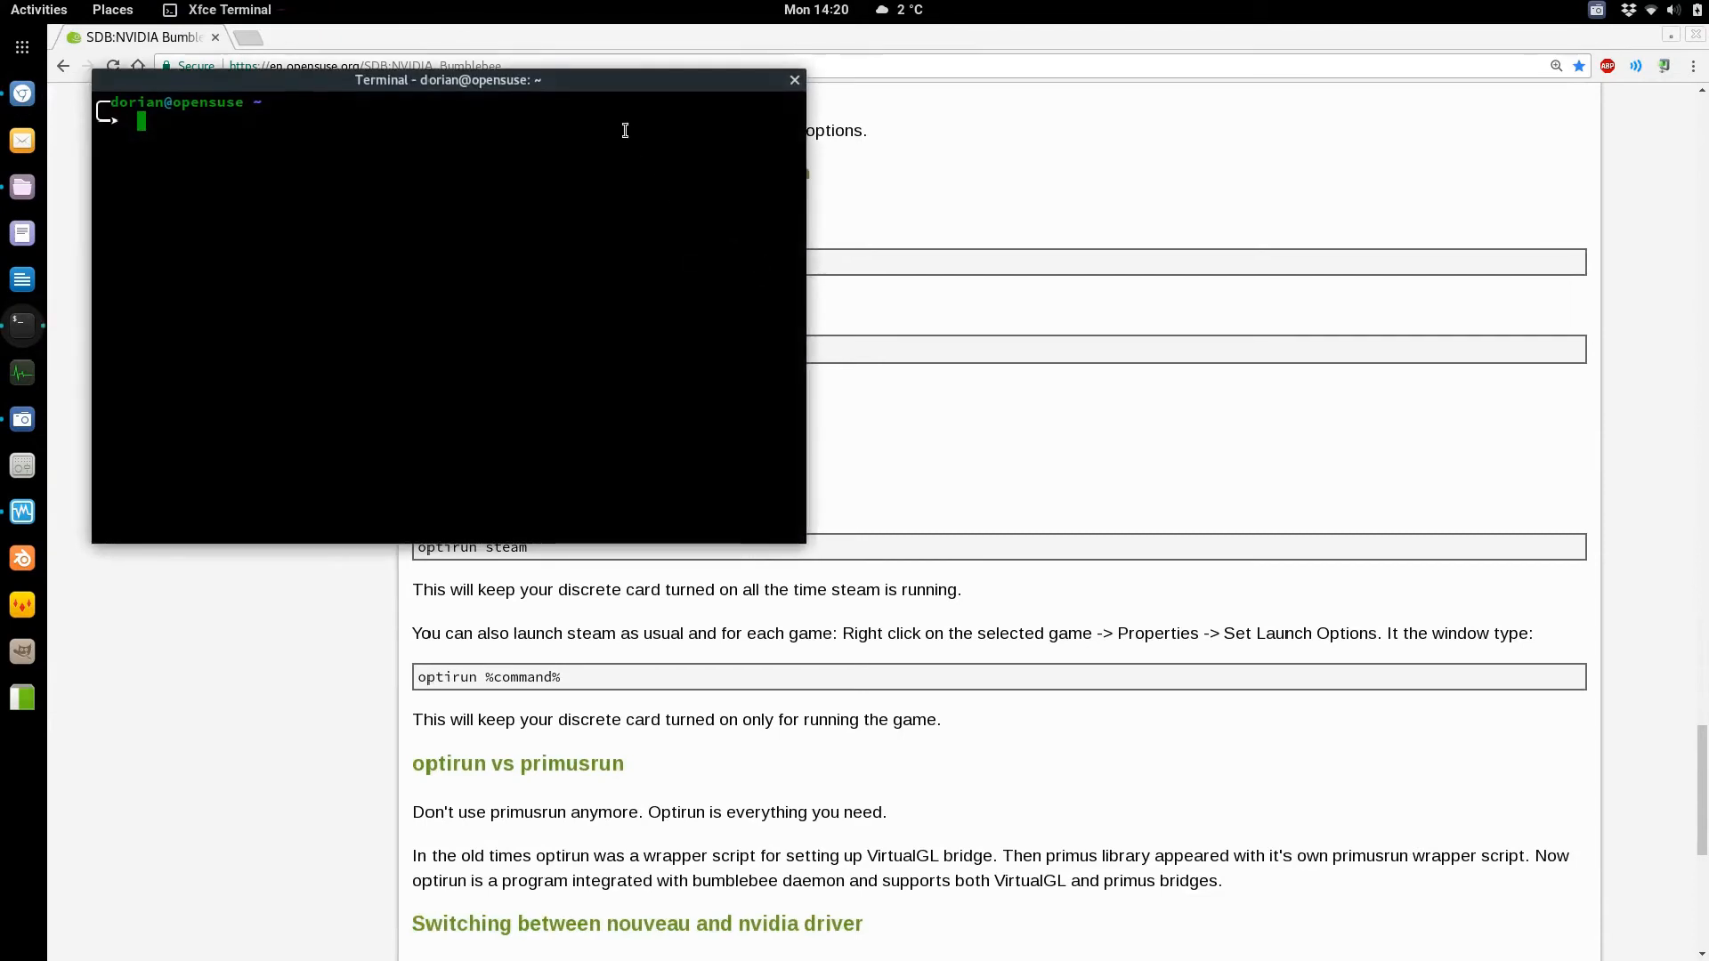
left_click_drag(618, 90, 1350, 166)
type("cat /proc/acpi/")
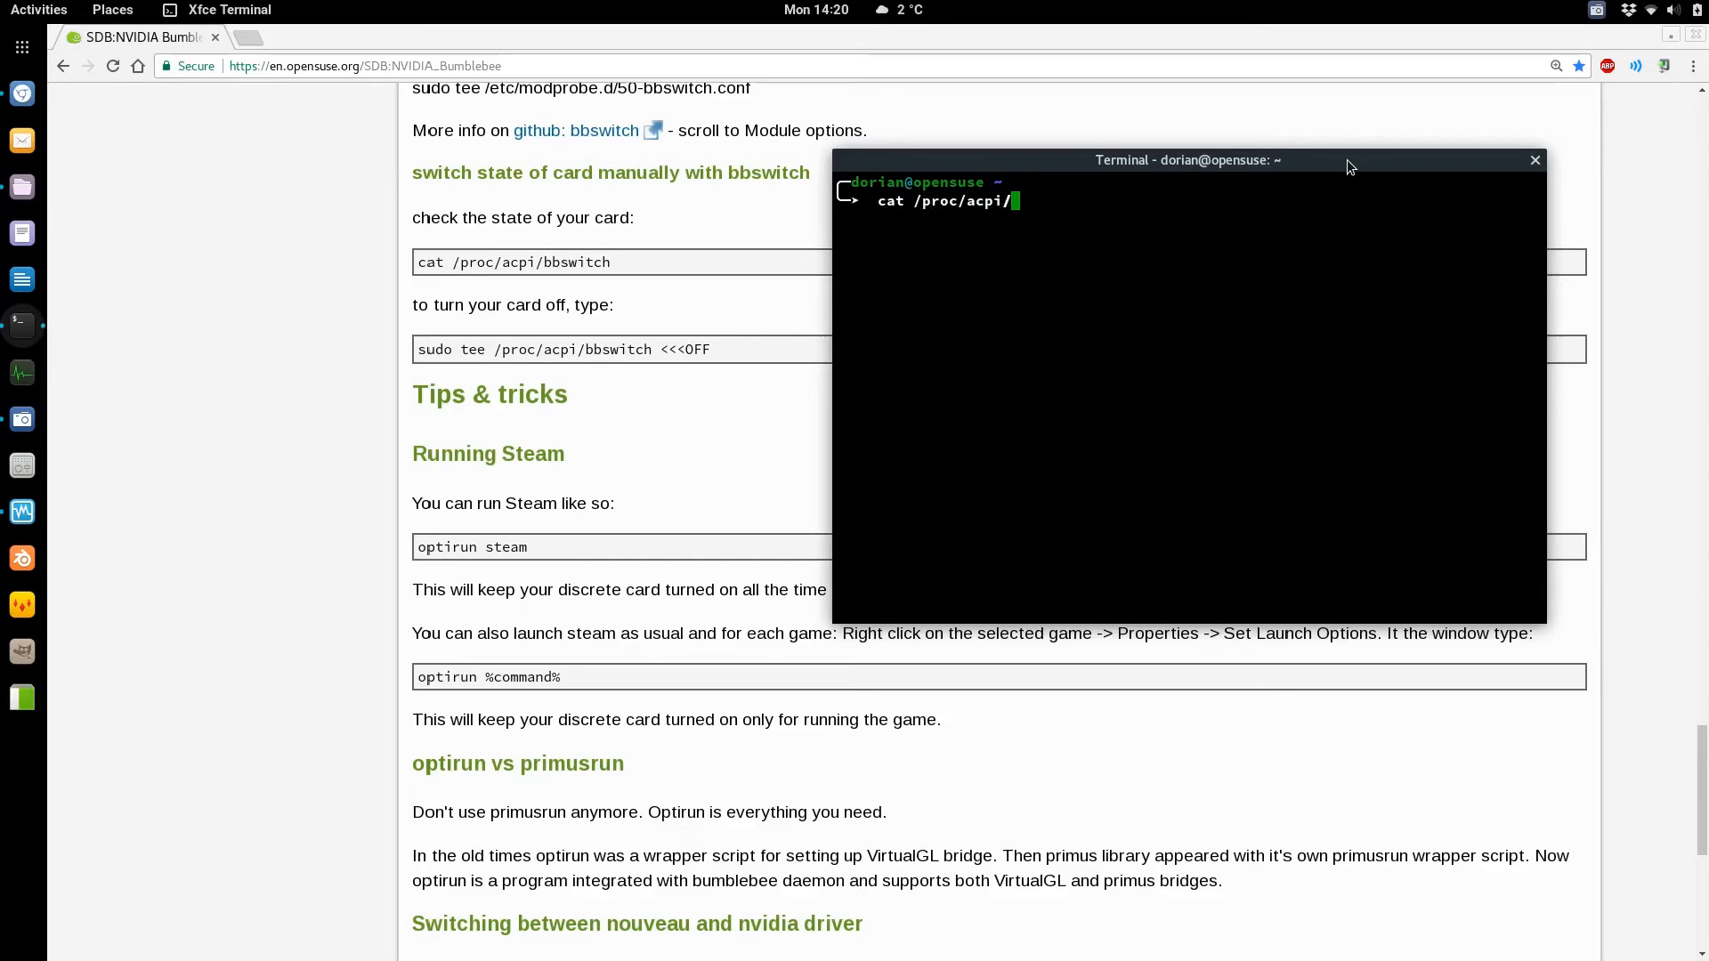
type("bbs")
key("Tab")
key("Return")
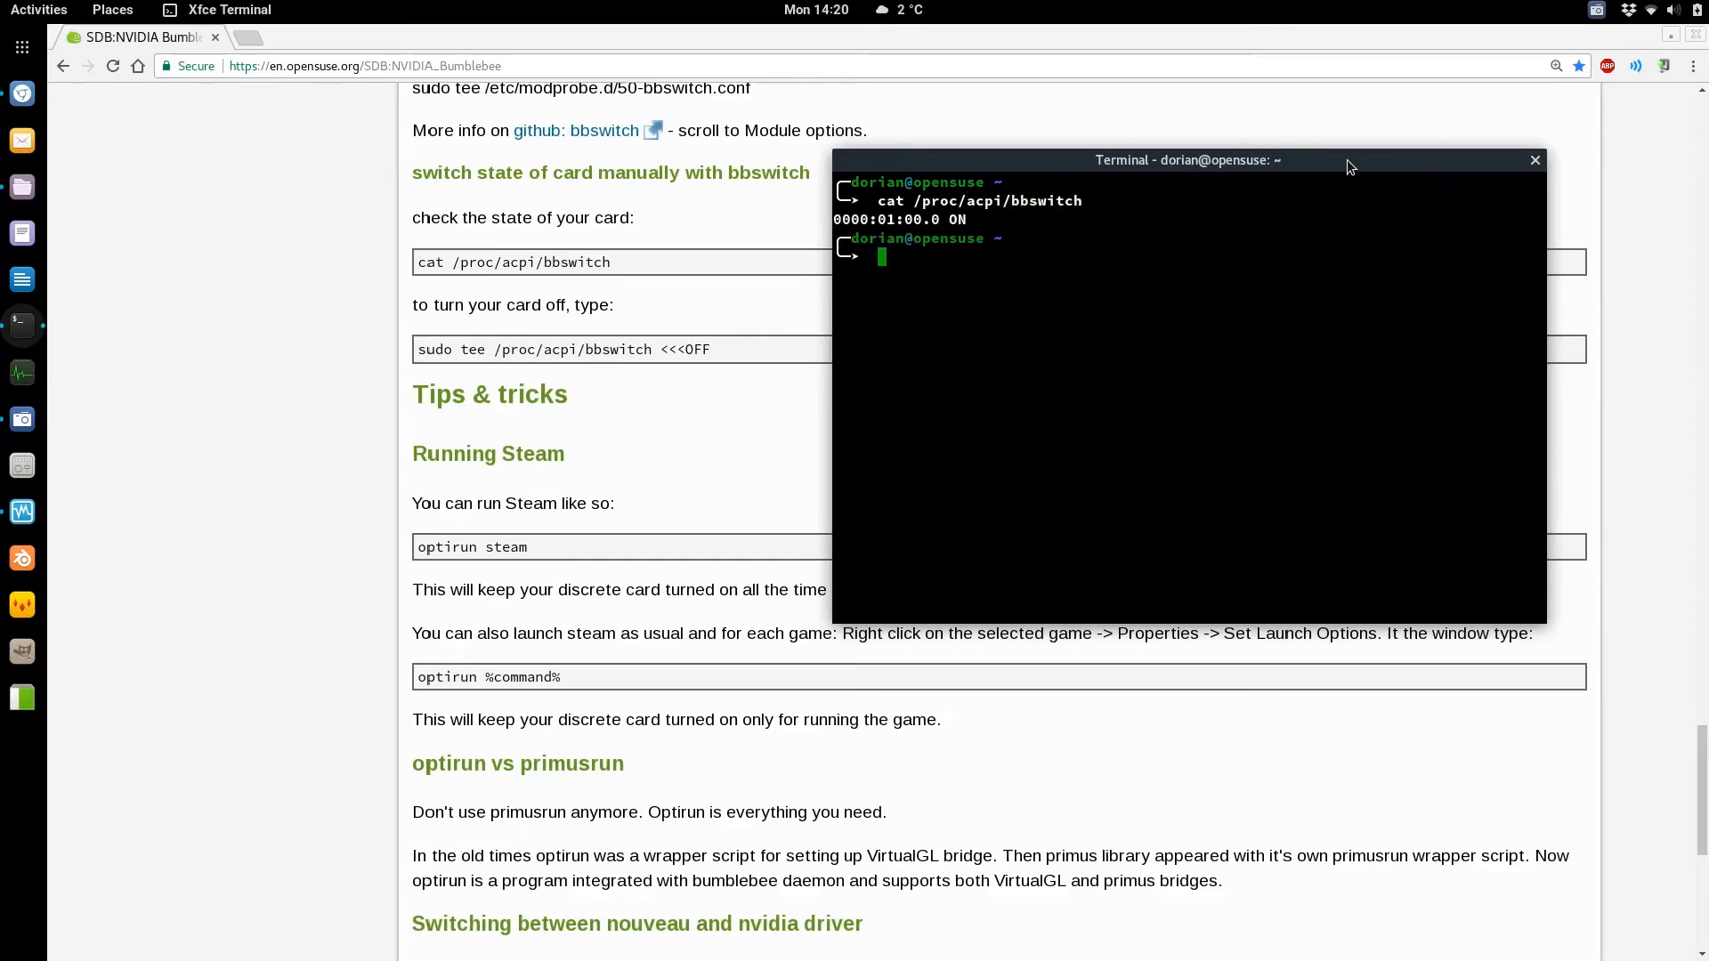
- Check the GeForce GTX 960M entry in the system status menu, rerun the bbswitch state check several times, and close the terminal
left_click(1706, 5)
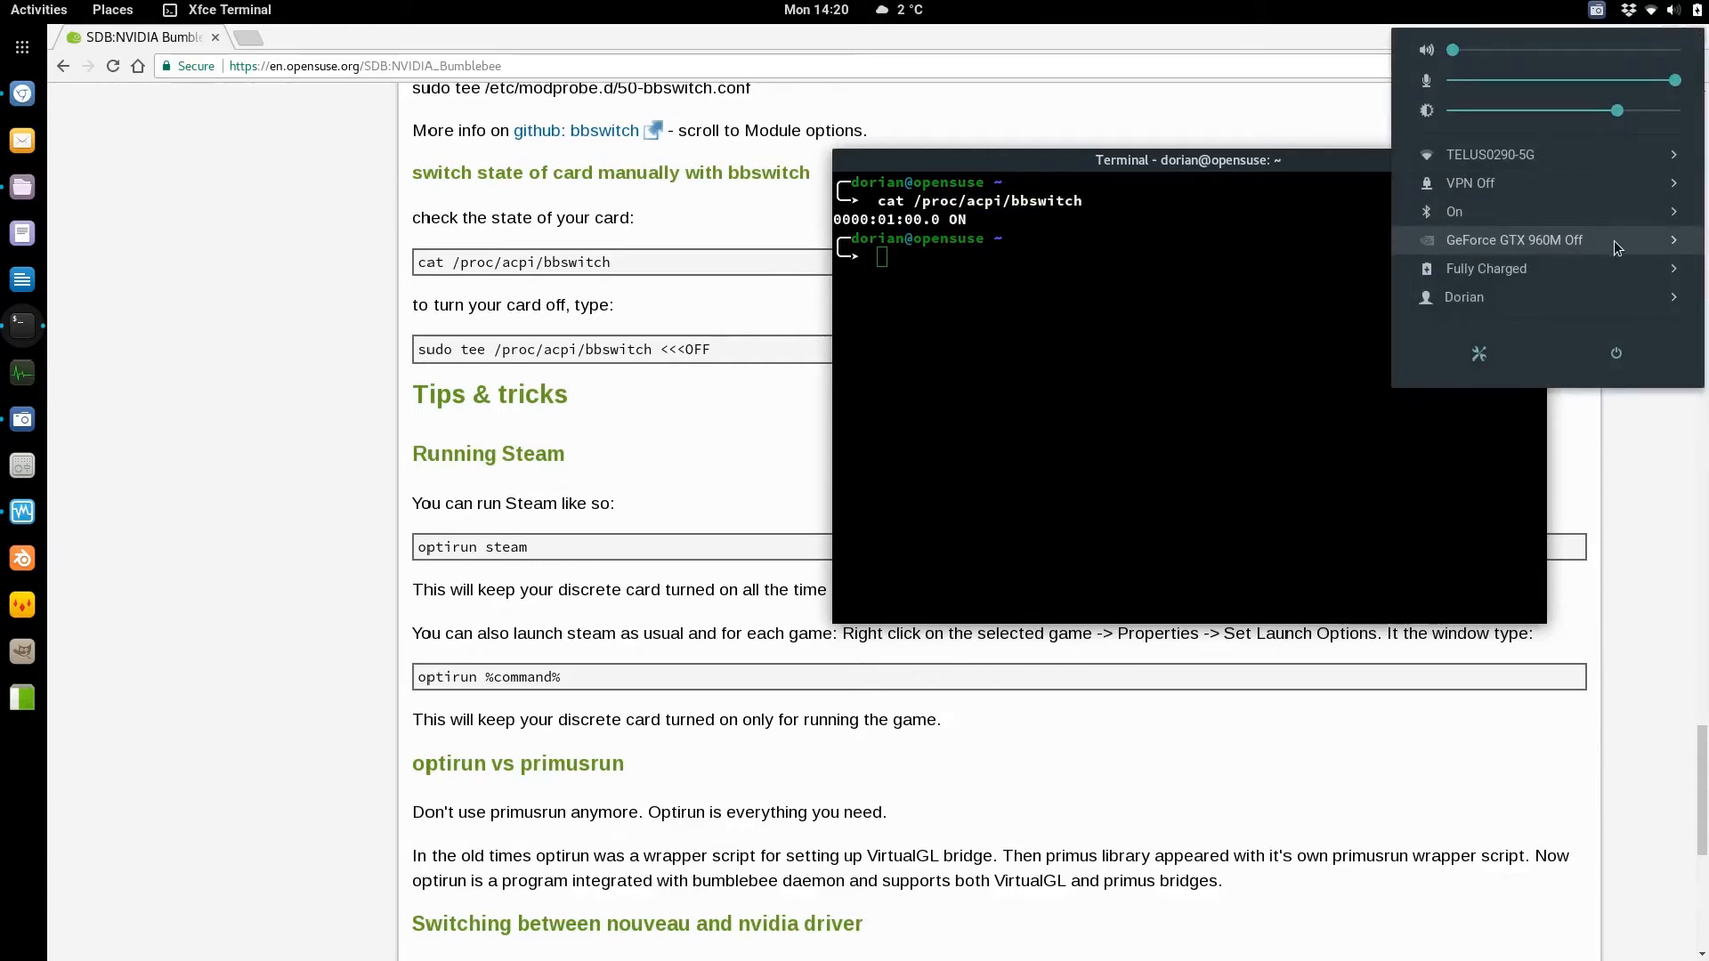
left_click(1143, 329)
key("Up")
key("Return")
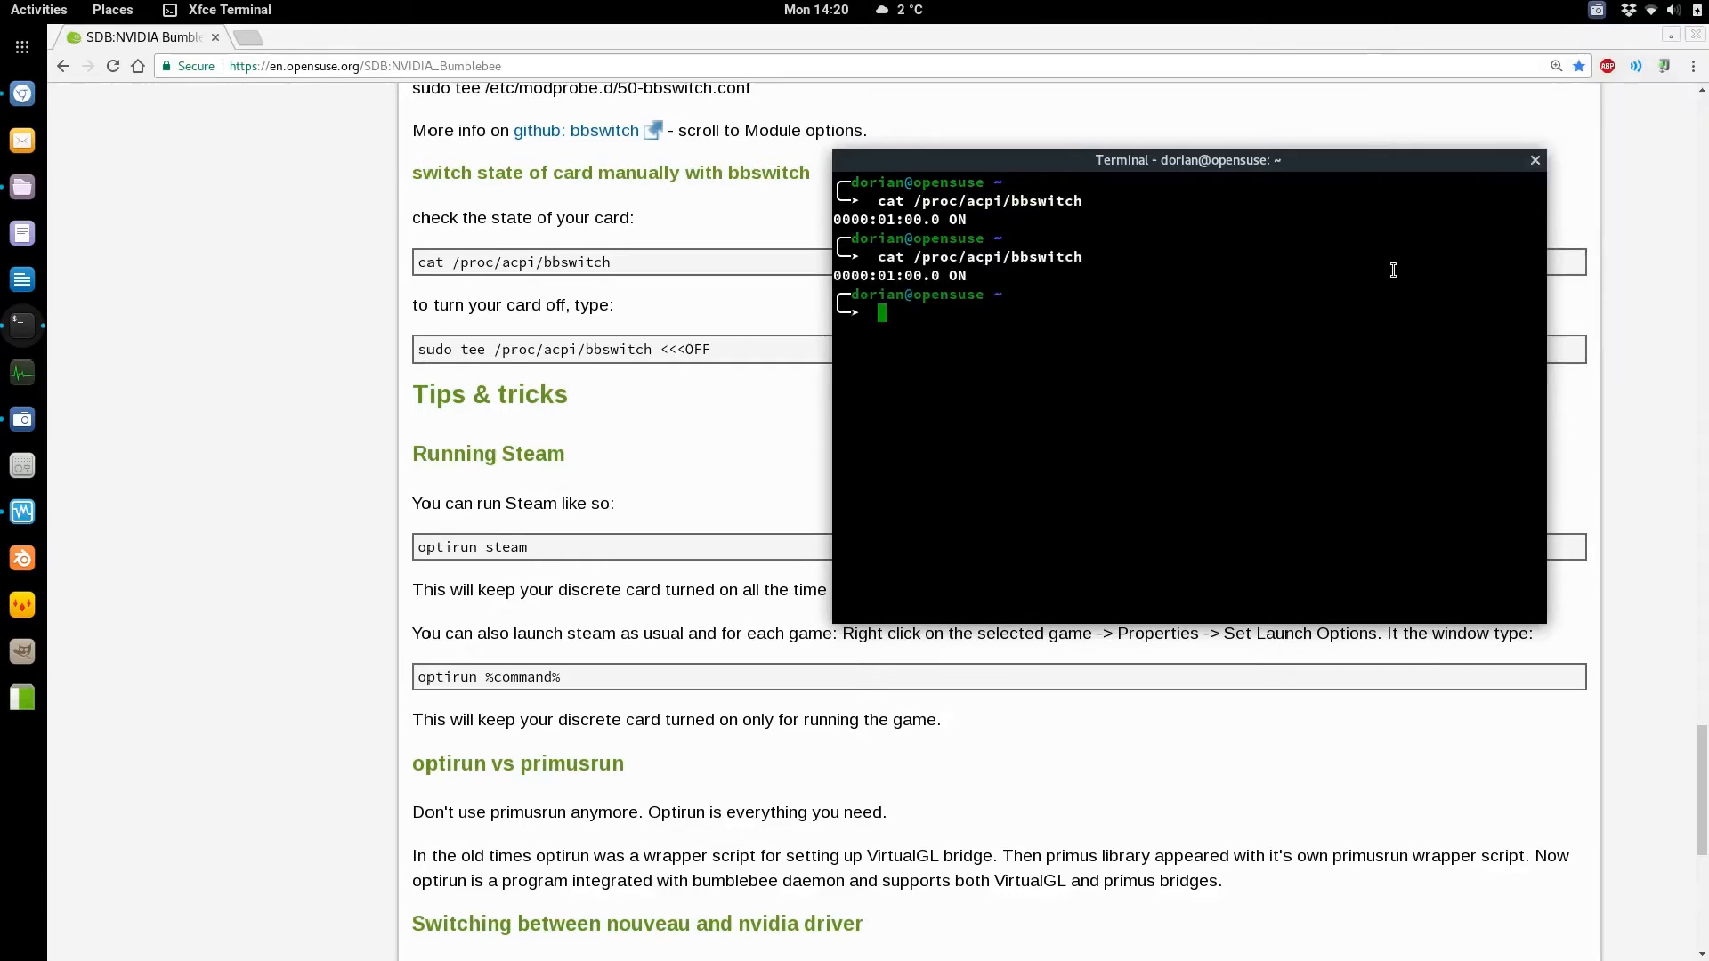
key("Up")
key("Return")
key("Up")
key("Return")
key("Up")
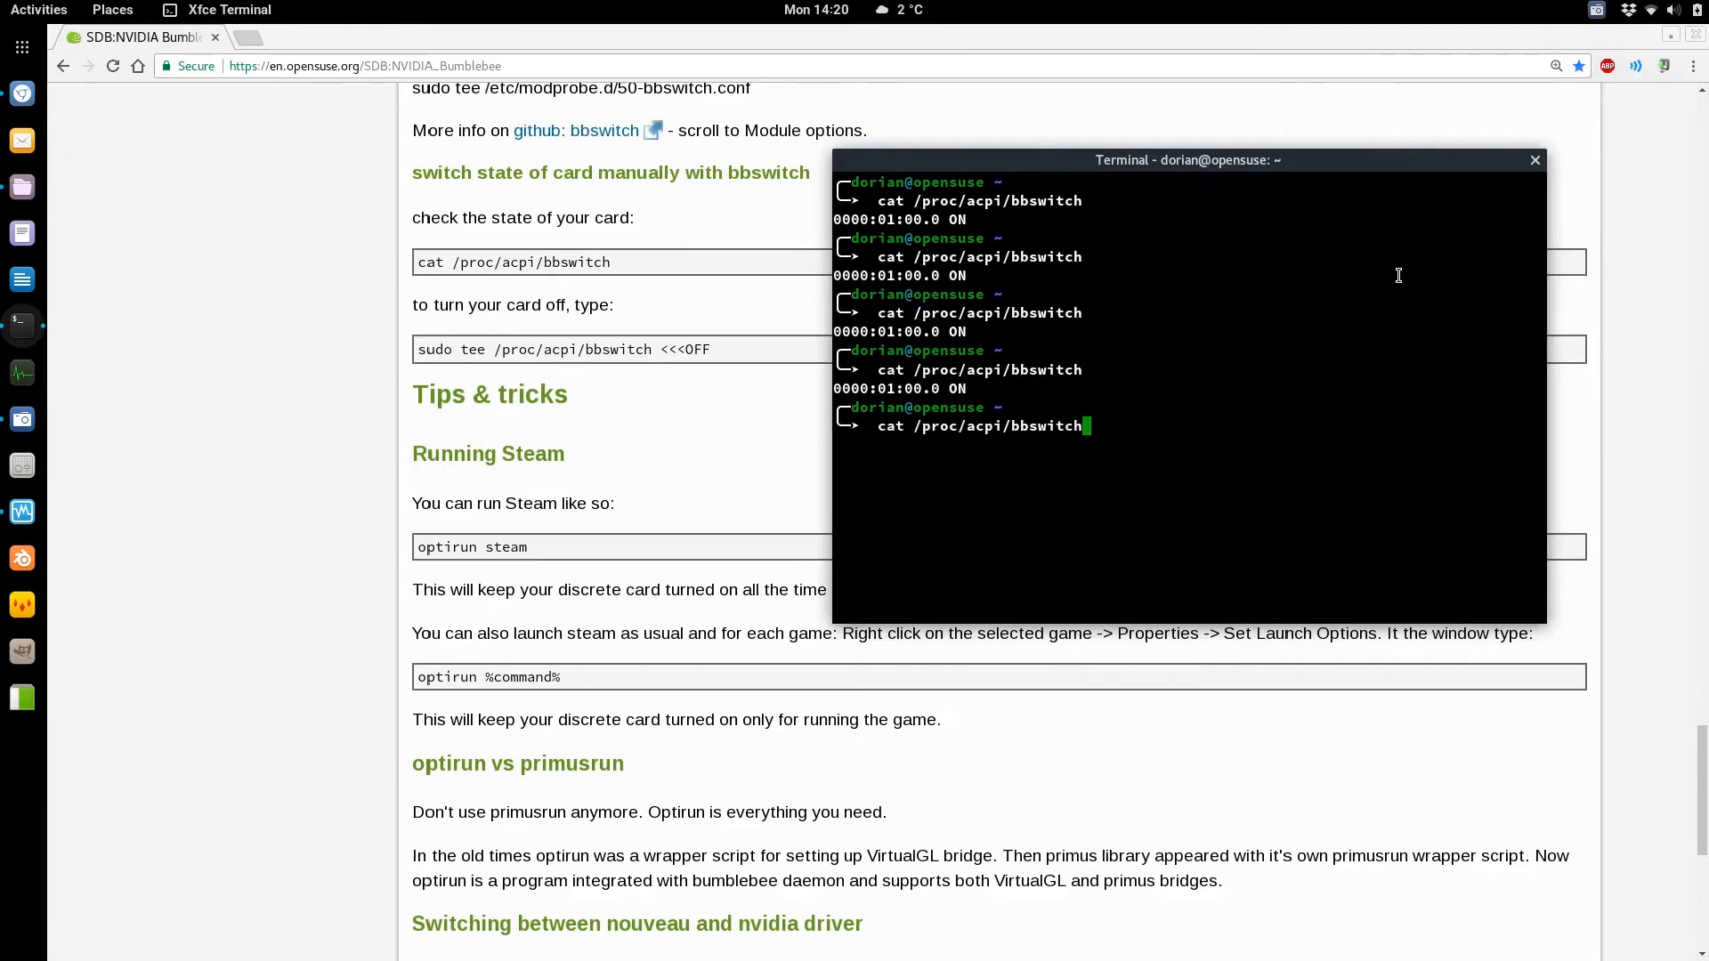
key("Return")
left_click(1535, 160)
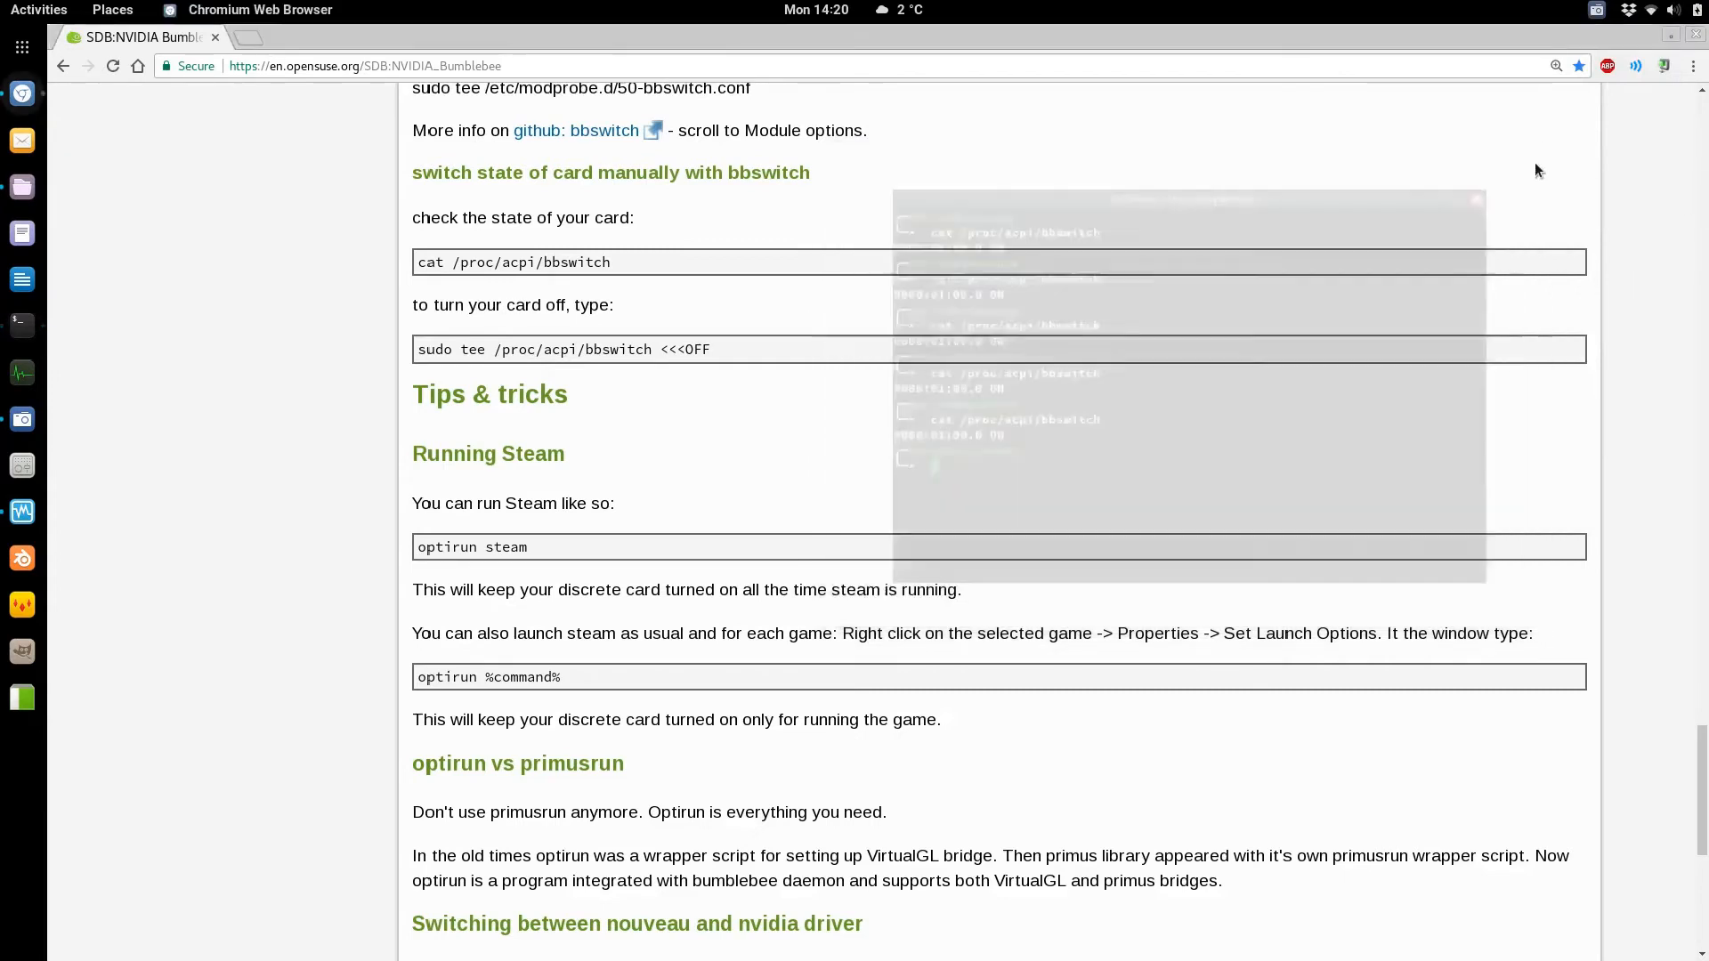
- Review the article's Tips & tricks on Steam, primusrun and driver switching through to the References, and put the browser away
scroll(1001, 450, "down", 3)
scroll(992, 398, "down", 3)
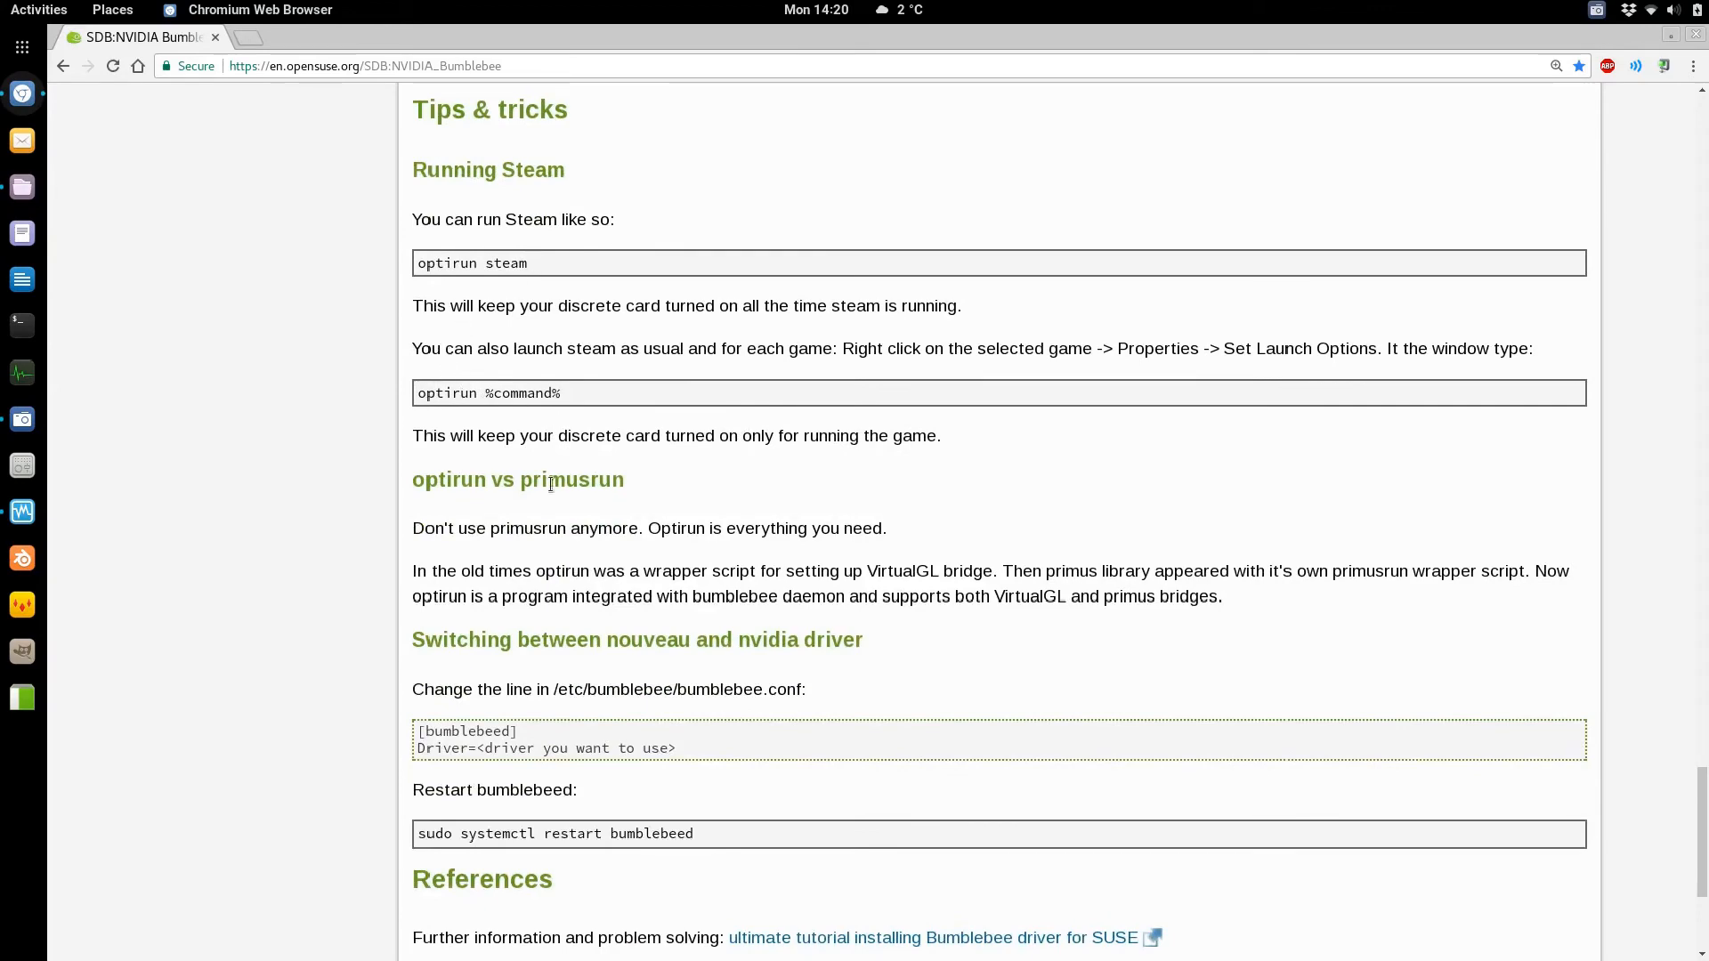
scroll(550, 485, "down", 7)
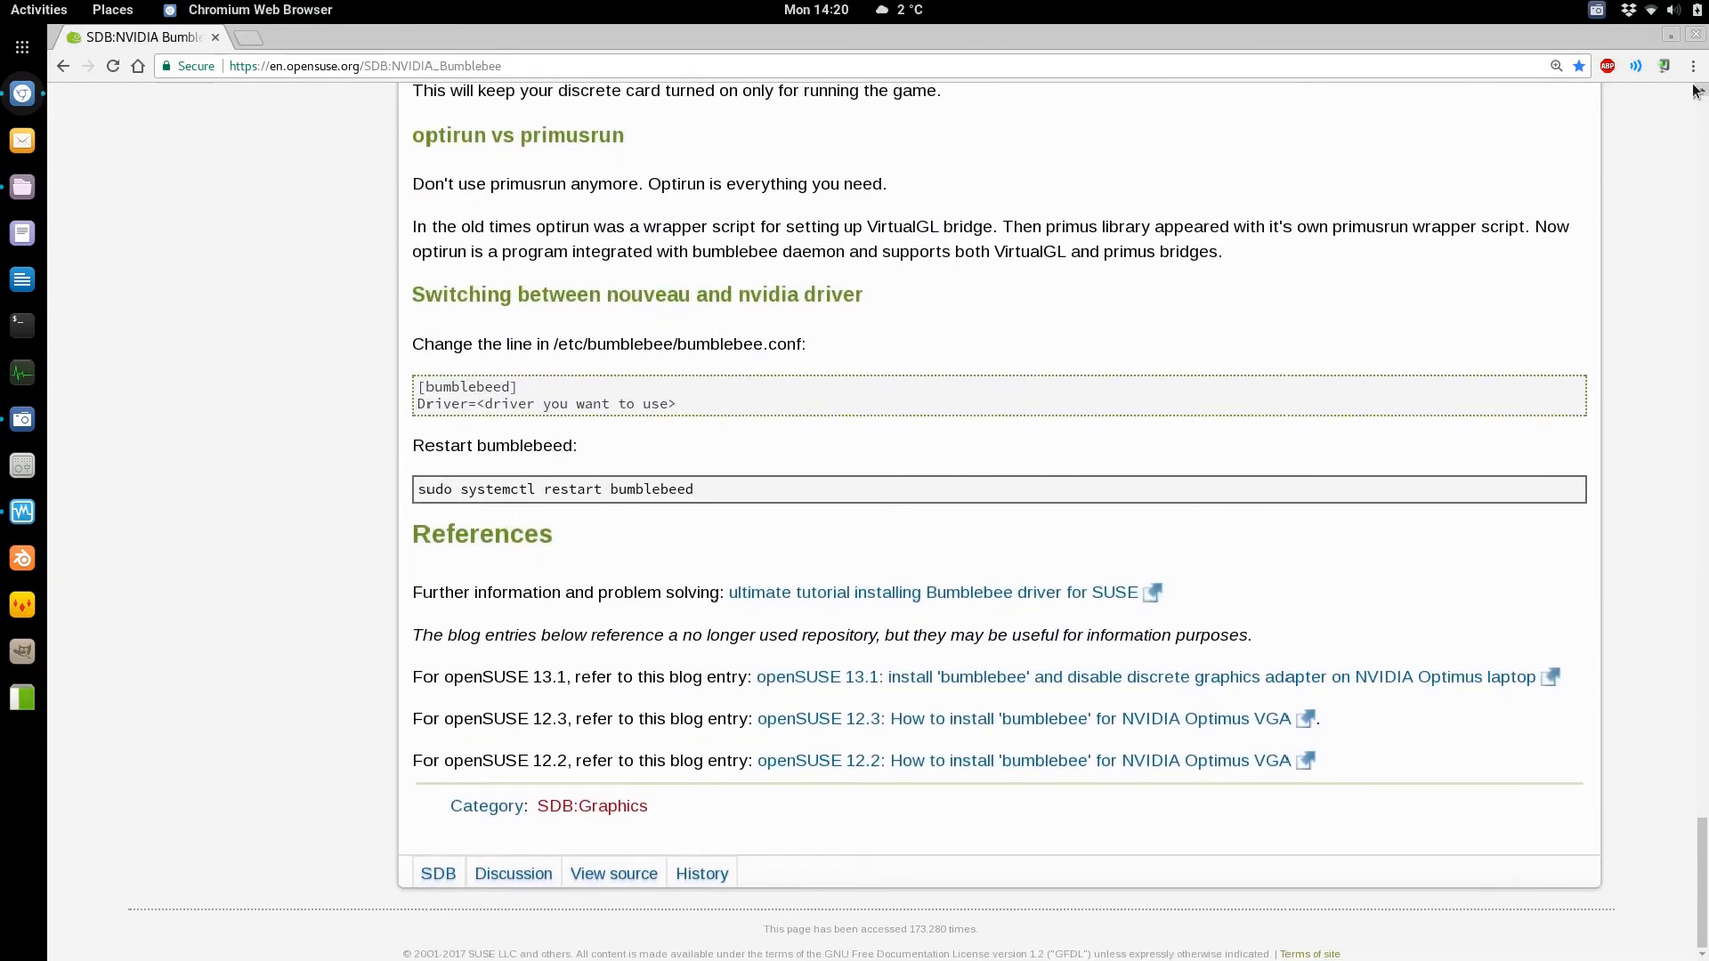
left_click(1696, 38)
- Switch to the openSUSE Tumbleweed virtual machine in VirtualBox, start yast, and open the Boot Loader module under System
left_click(22, 511)
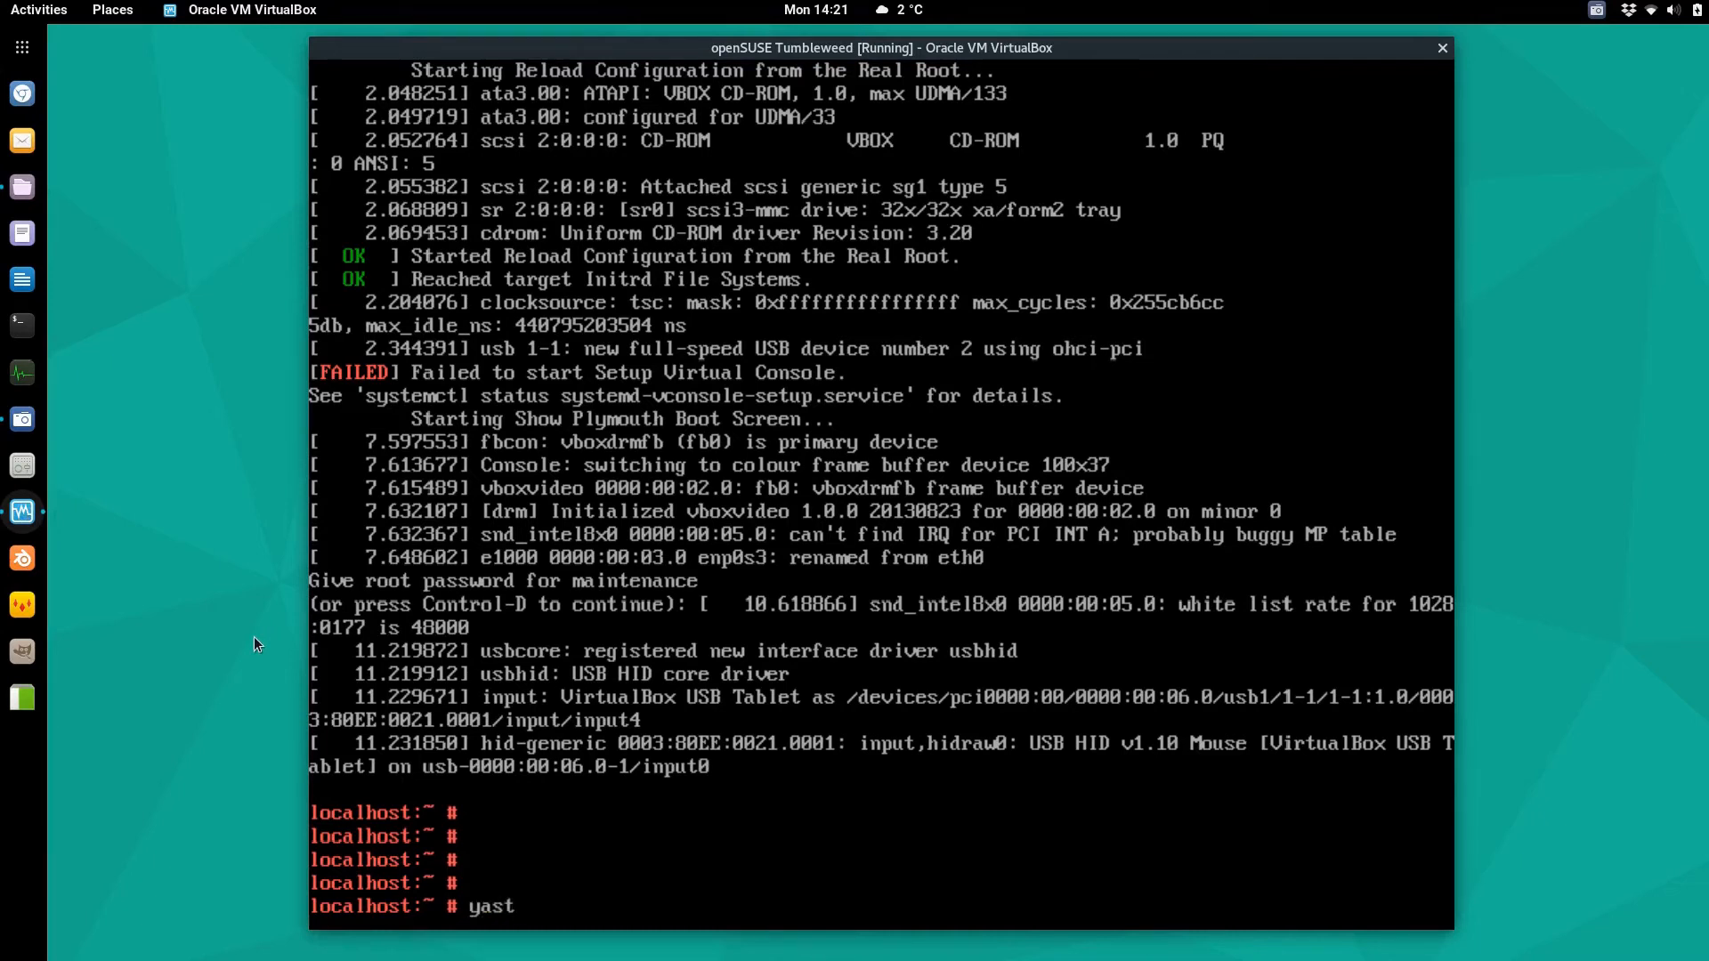
key("Return")
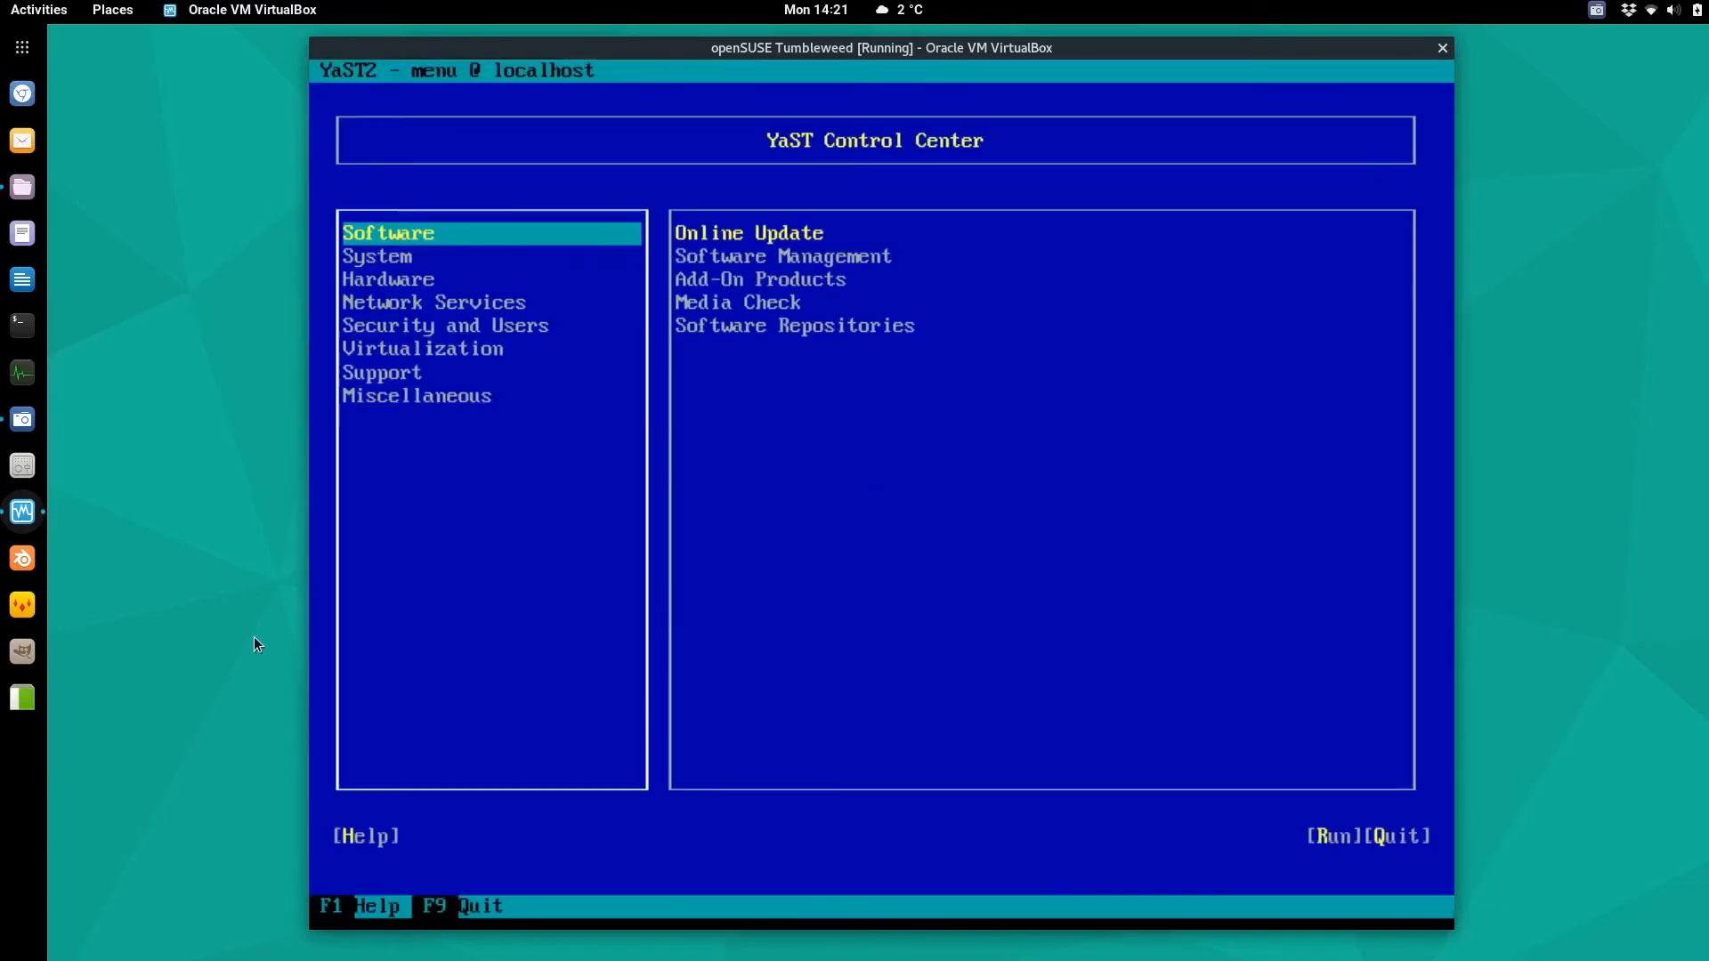
key("Down")
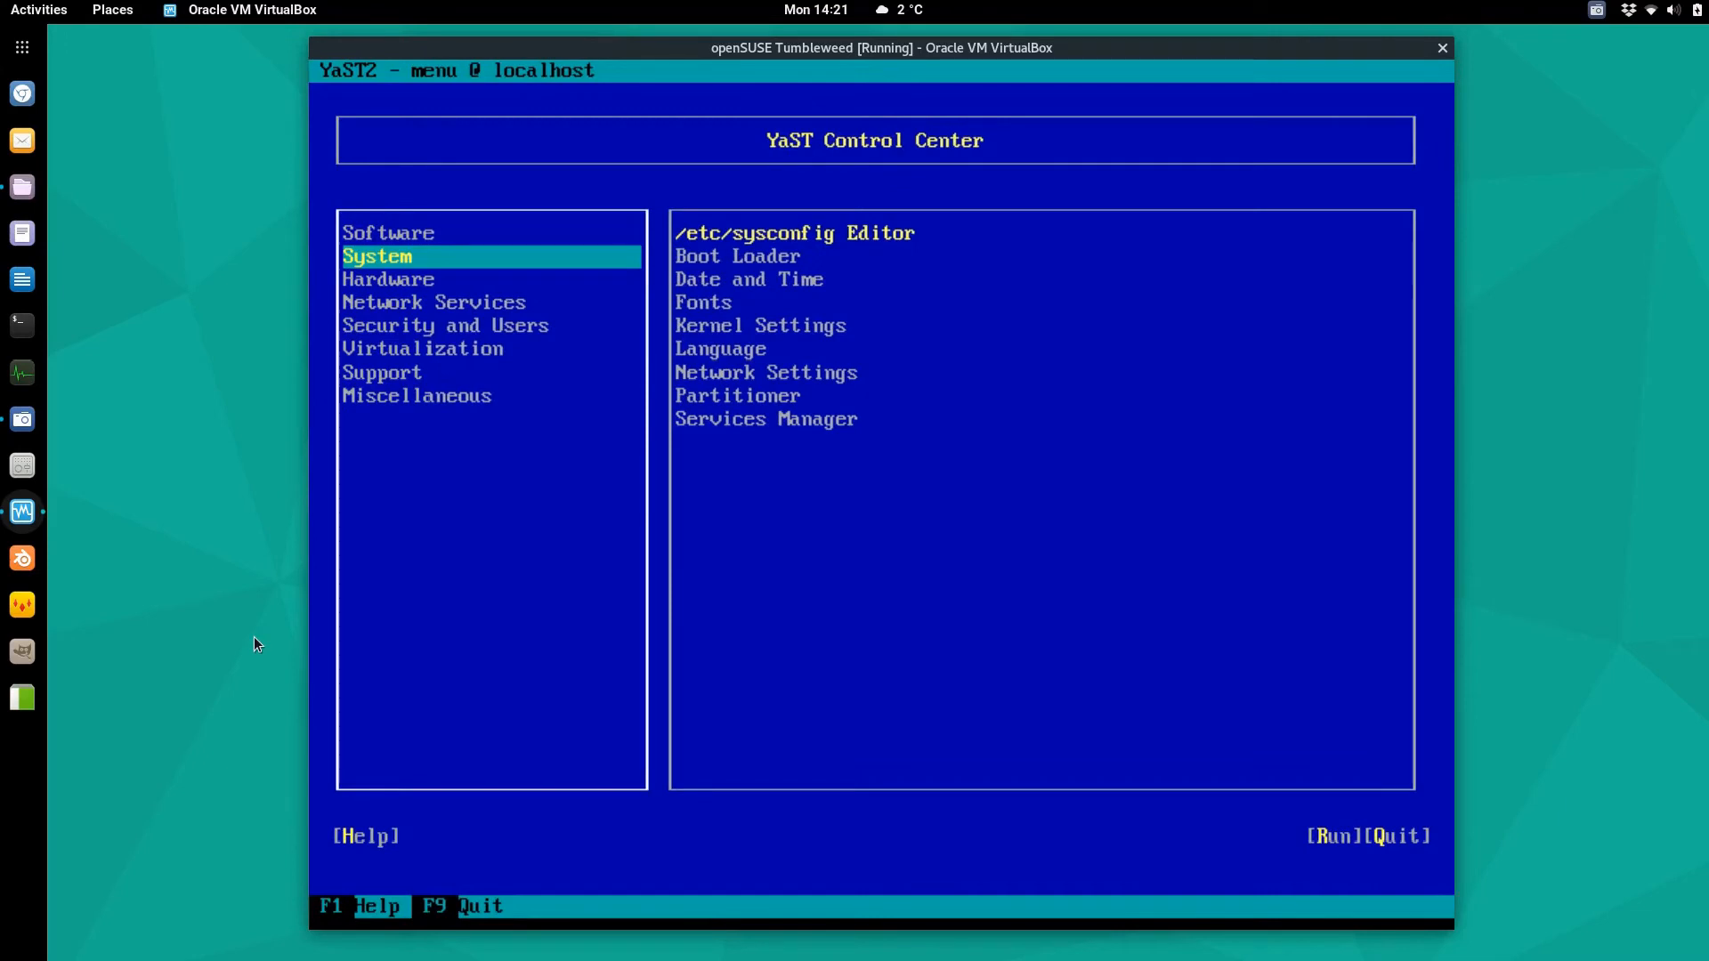
key("Tab")
key("Down")
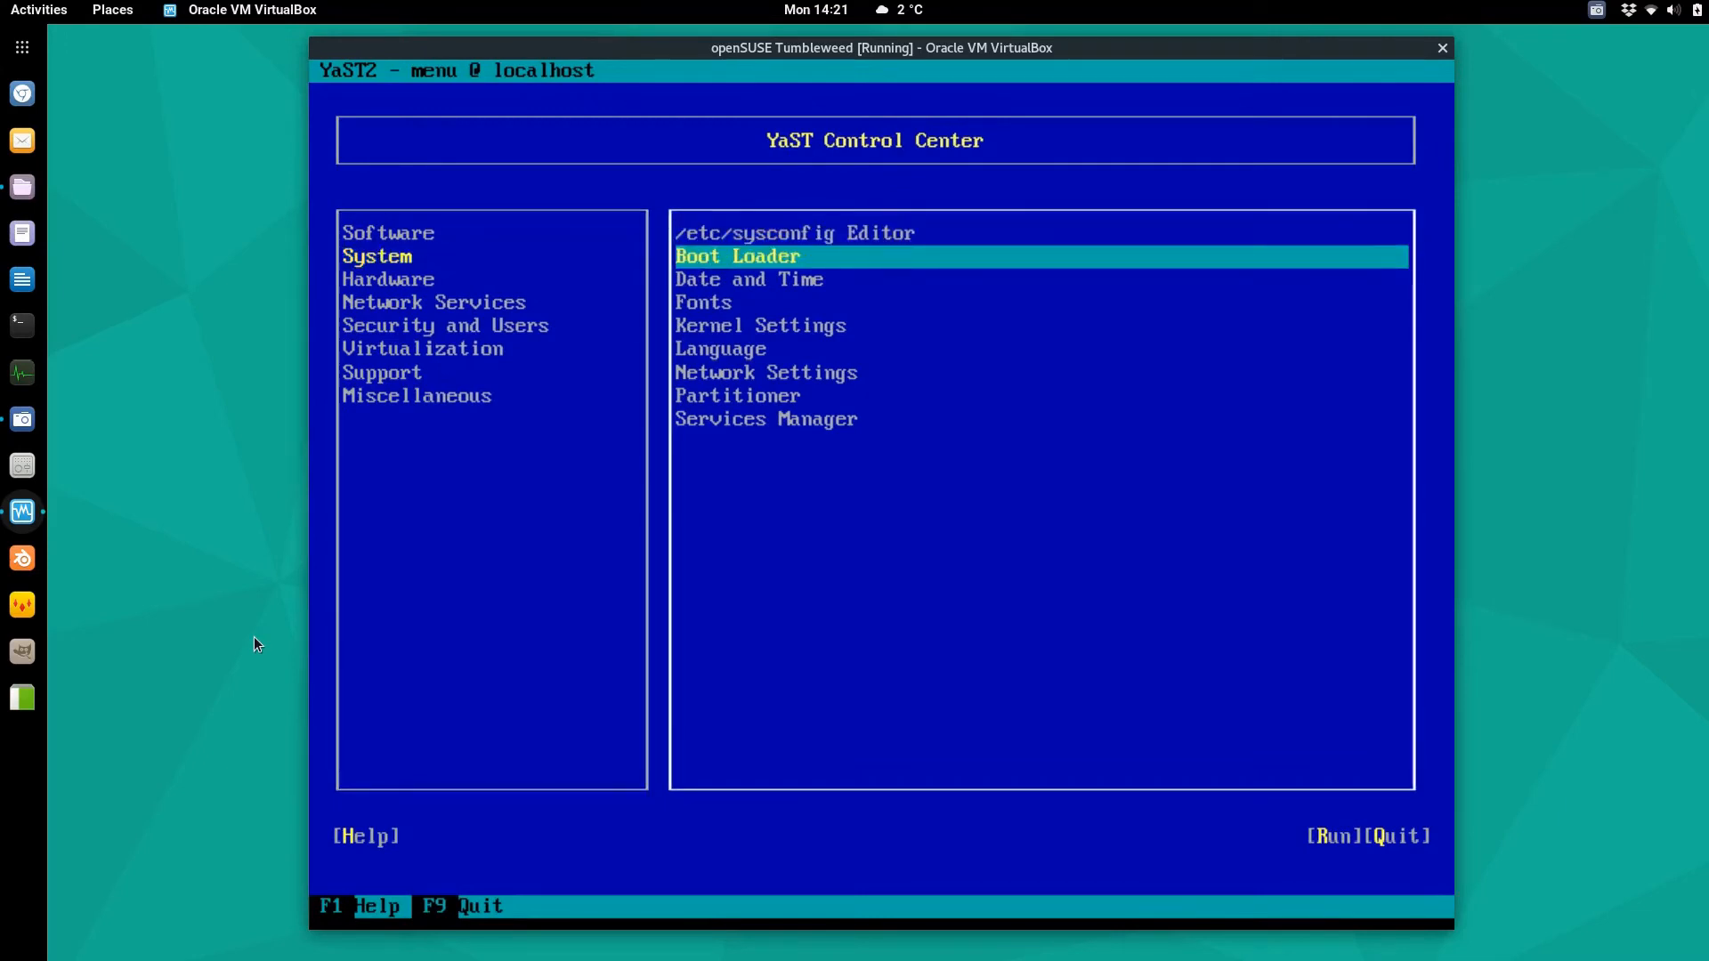
key("Return")
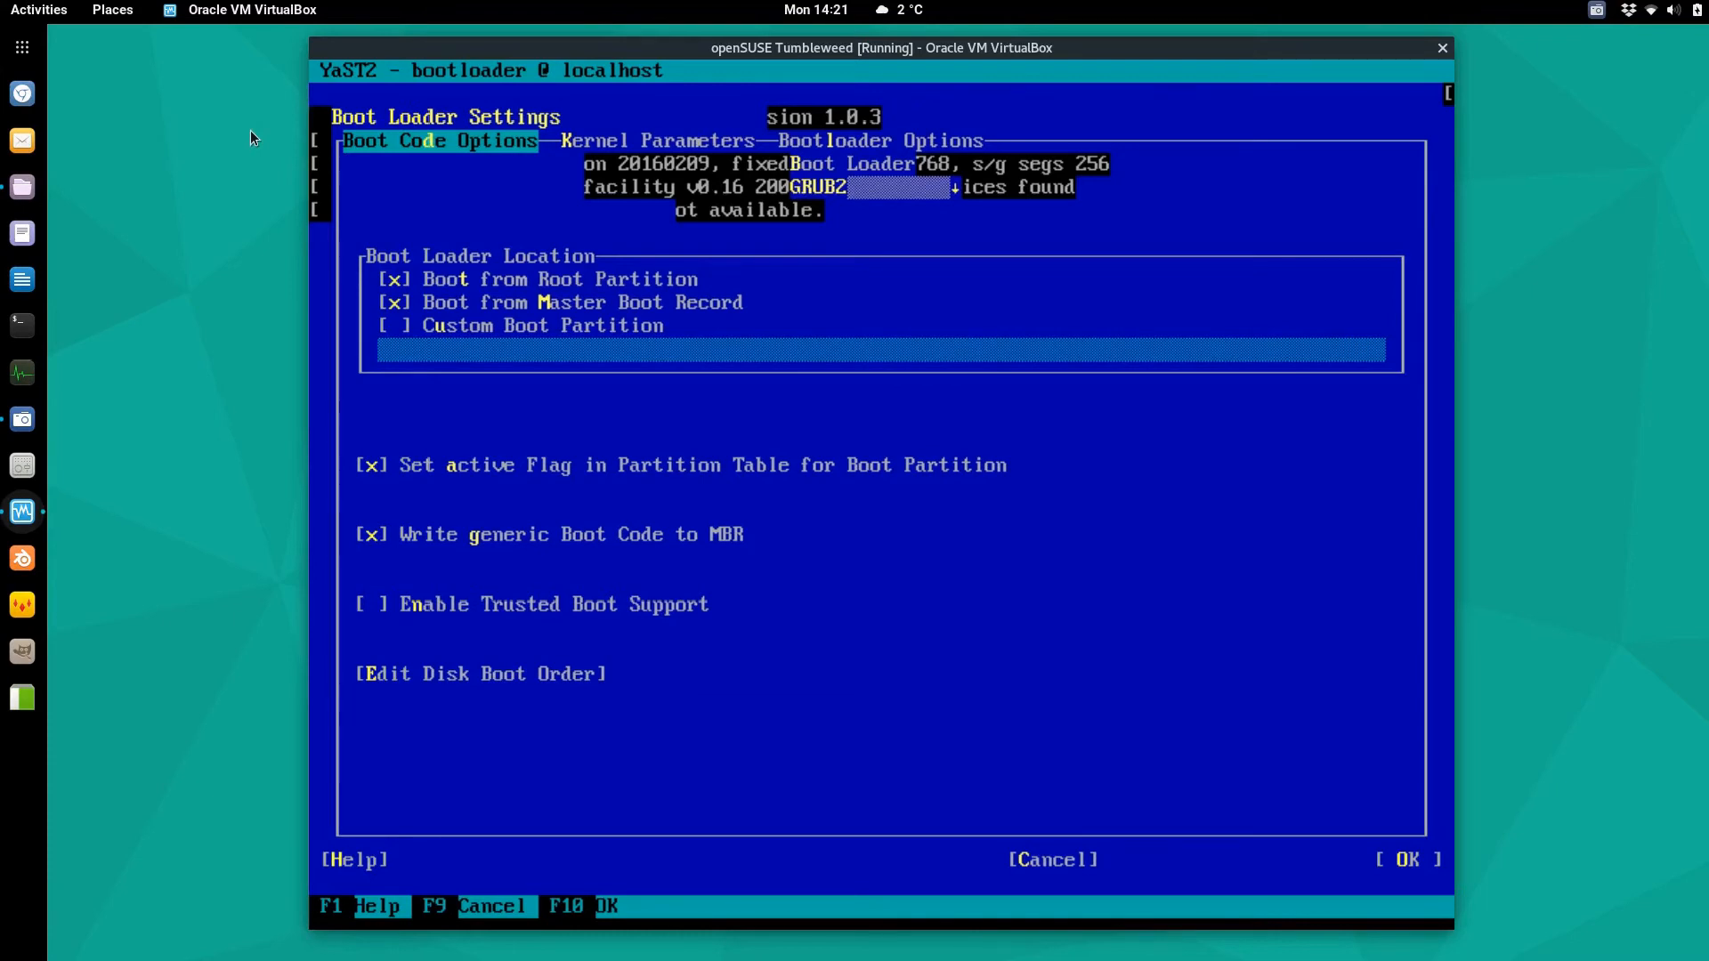
- Examine the Kernel Parameters and Boot Code Options pages of the boot loader settings
key("alt+k")
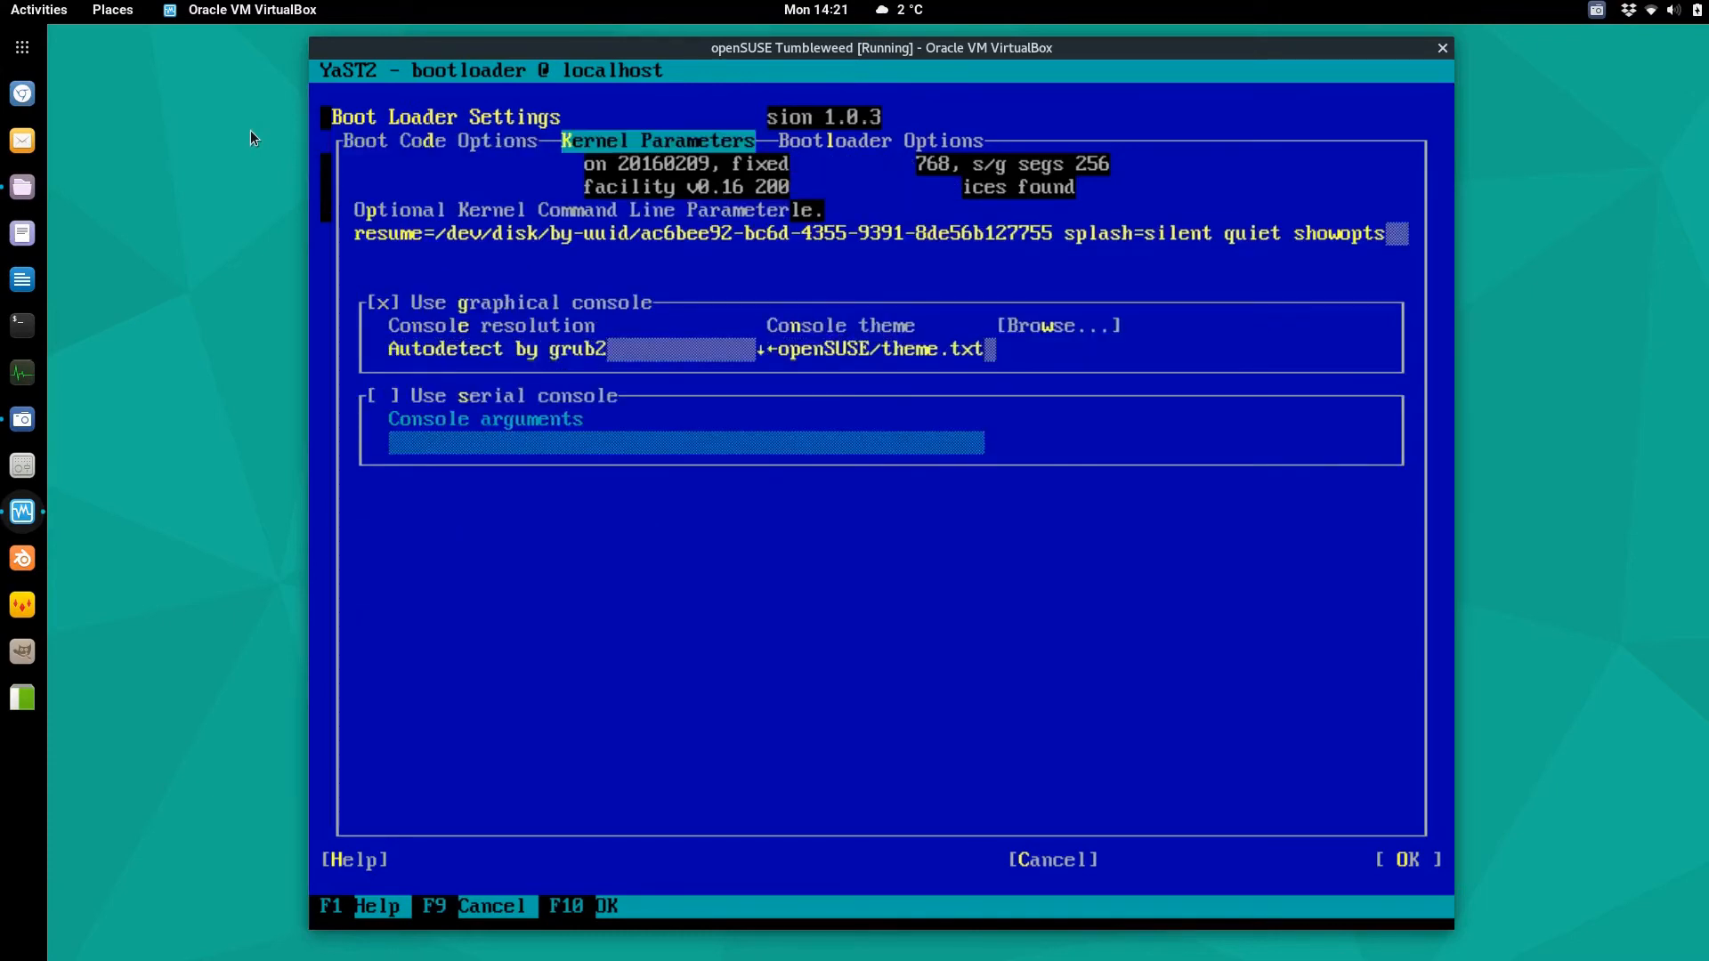
key("alt+d")
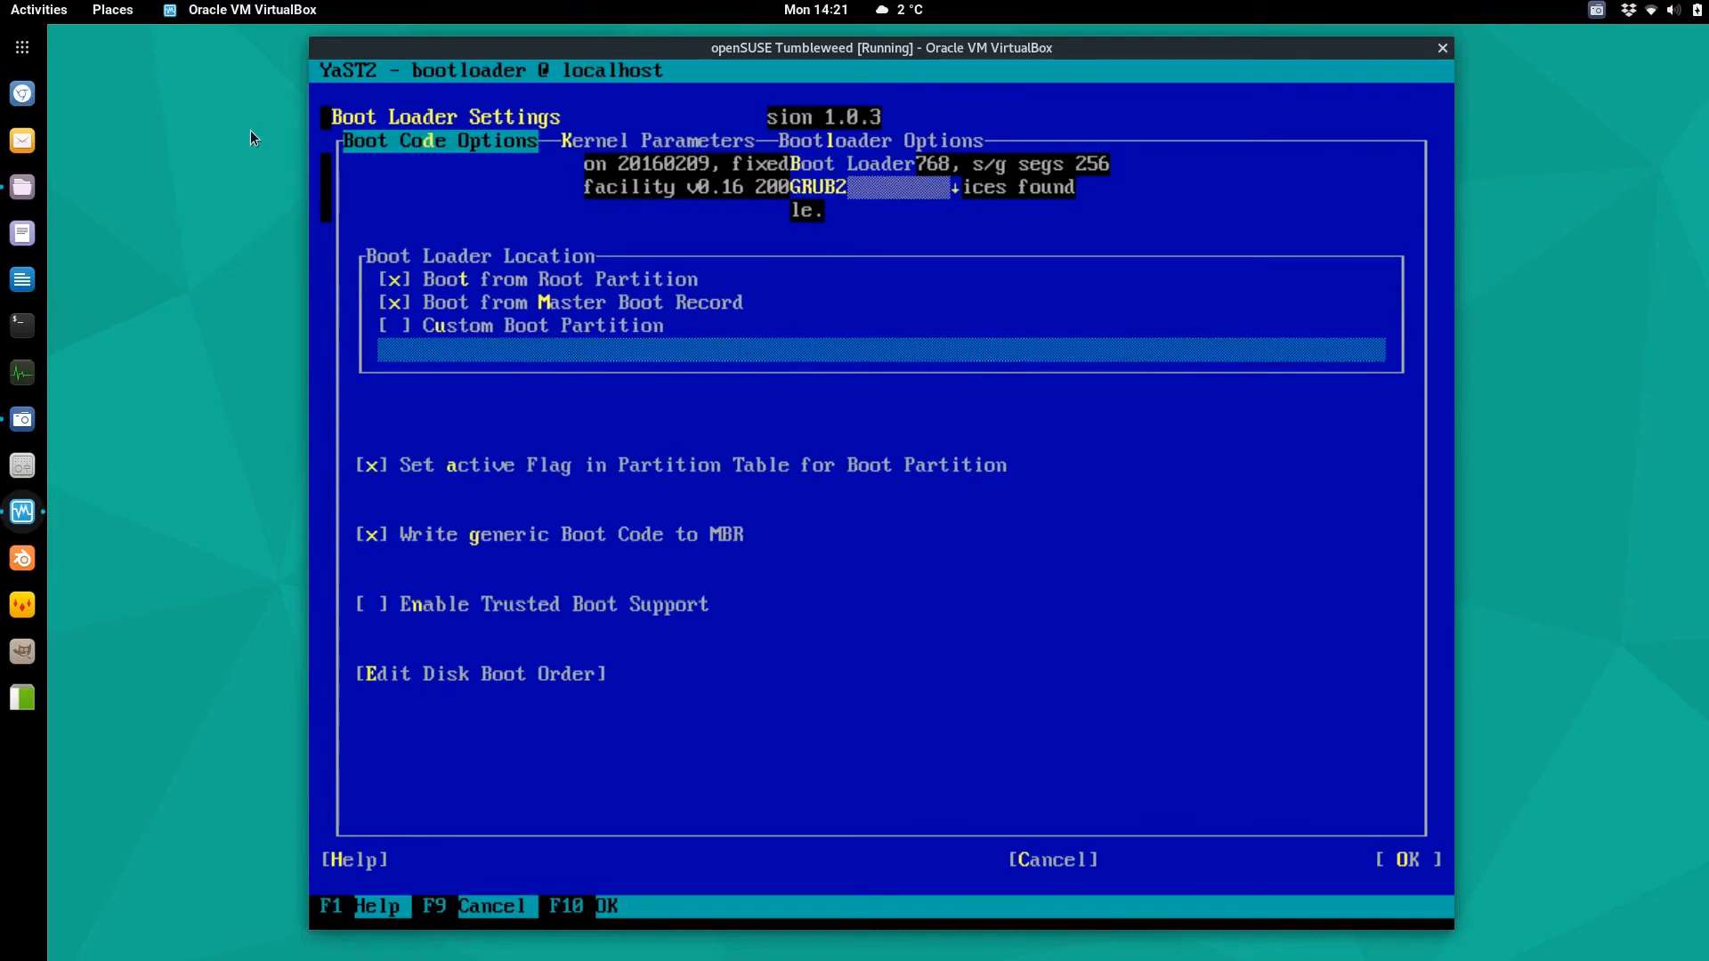
key("alt+k")
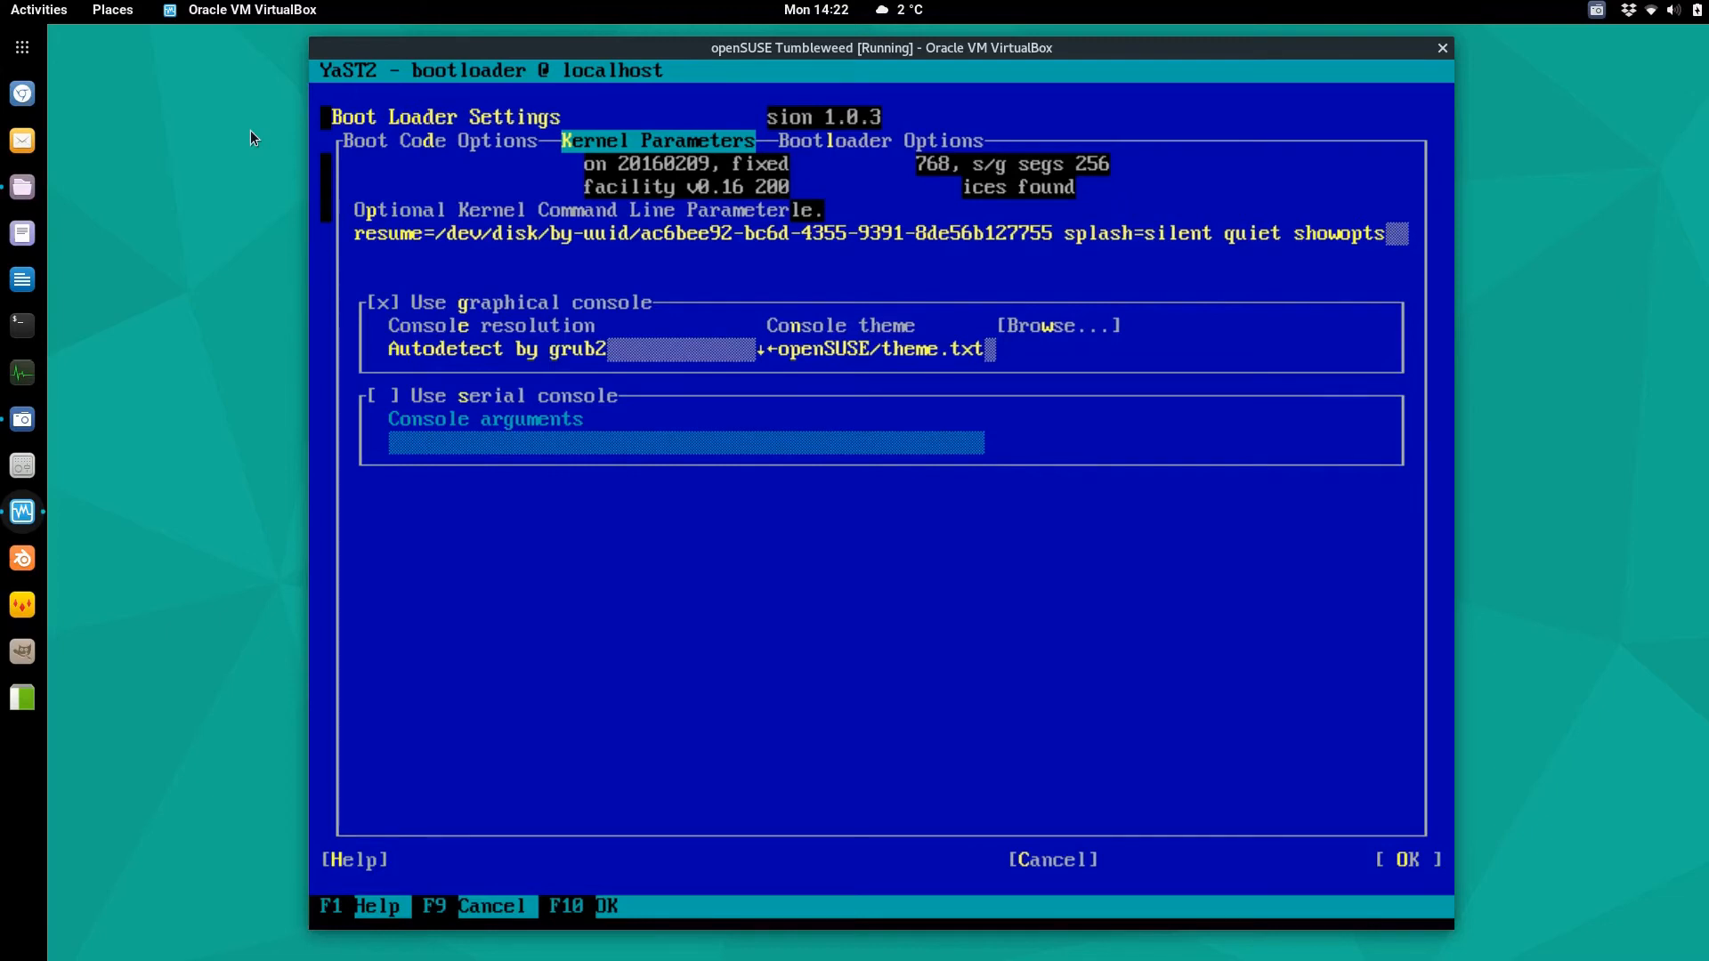
- Insert acpi=off before splash=silent in the optional kernel command line parameters
key("Tab")
key("Left")
key("Left")
key("Left")
key("Left")
key("Left")
key("Left")
key("Left")
key("Left")
key("Left")
key("Left")
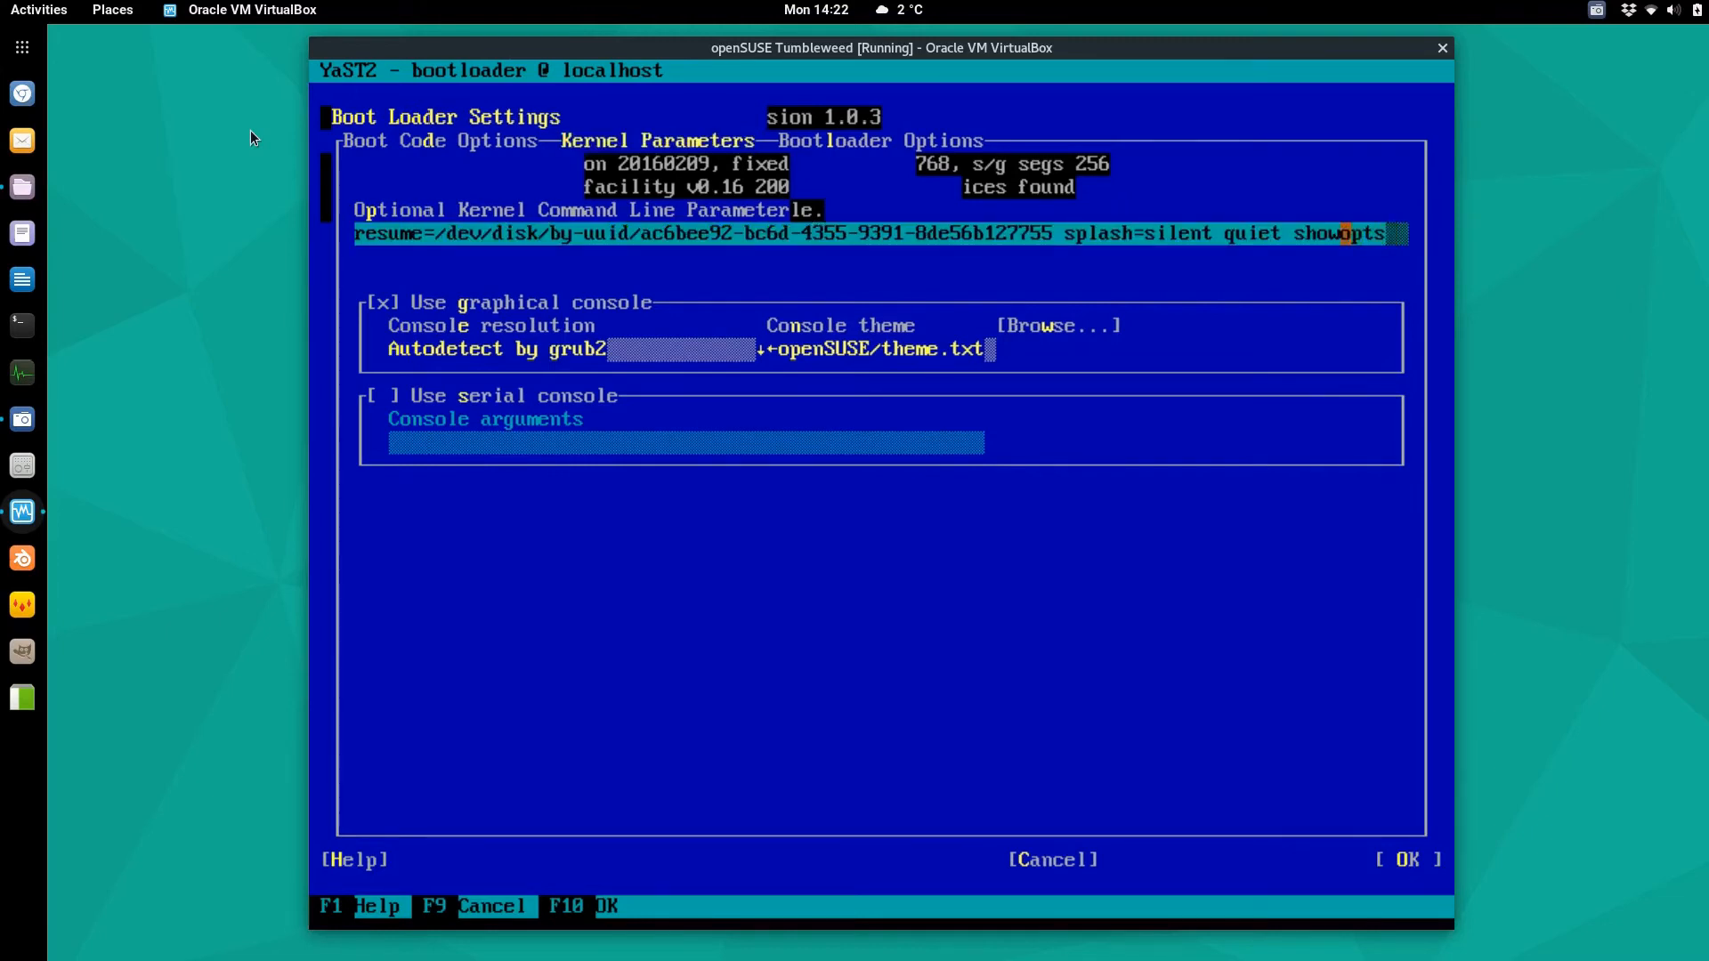
key("Left")
key("Left")
key("Left")
key("Left")
key("Left")
key("Left")
key("Left")
key("Left")
key("Left")
key("Left")
key("Left")
key("Left")
key("Left")
key("Left")
key("Left")
key("Left")
key("Left")
key("Left")
type("acpi")
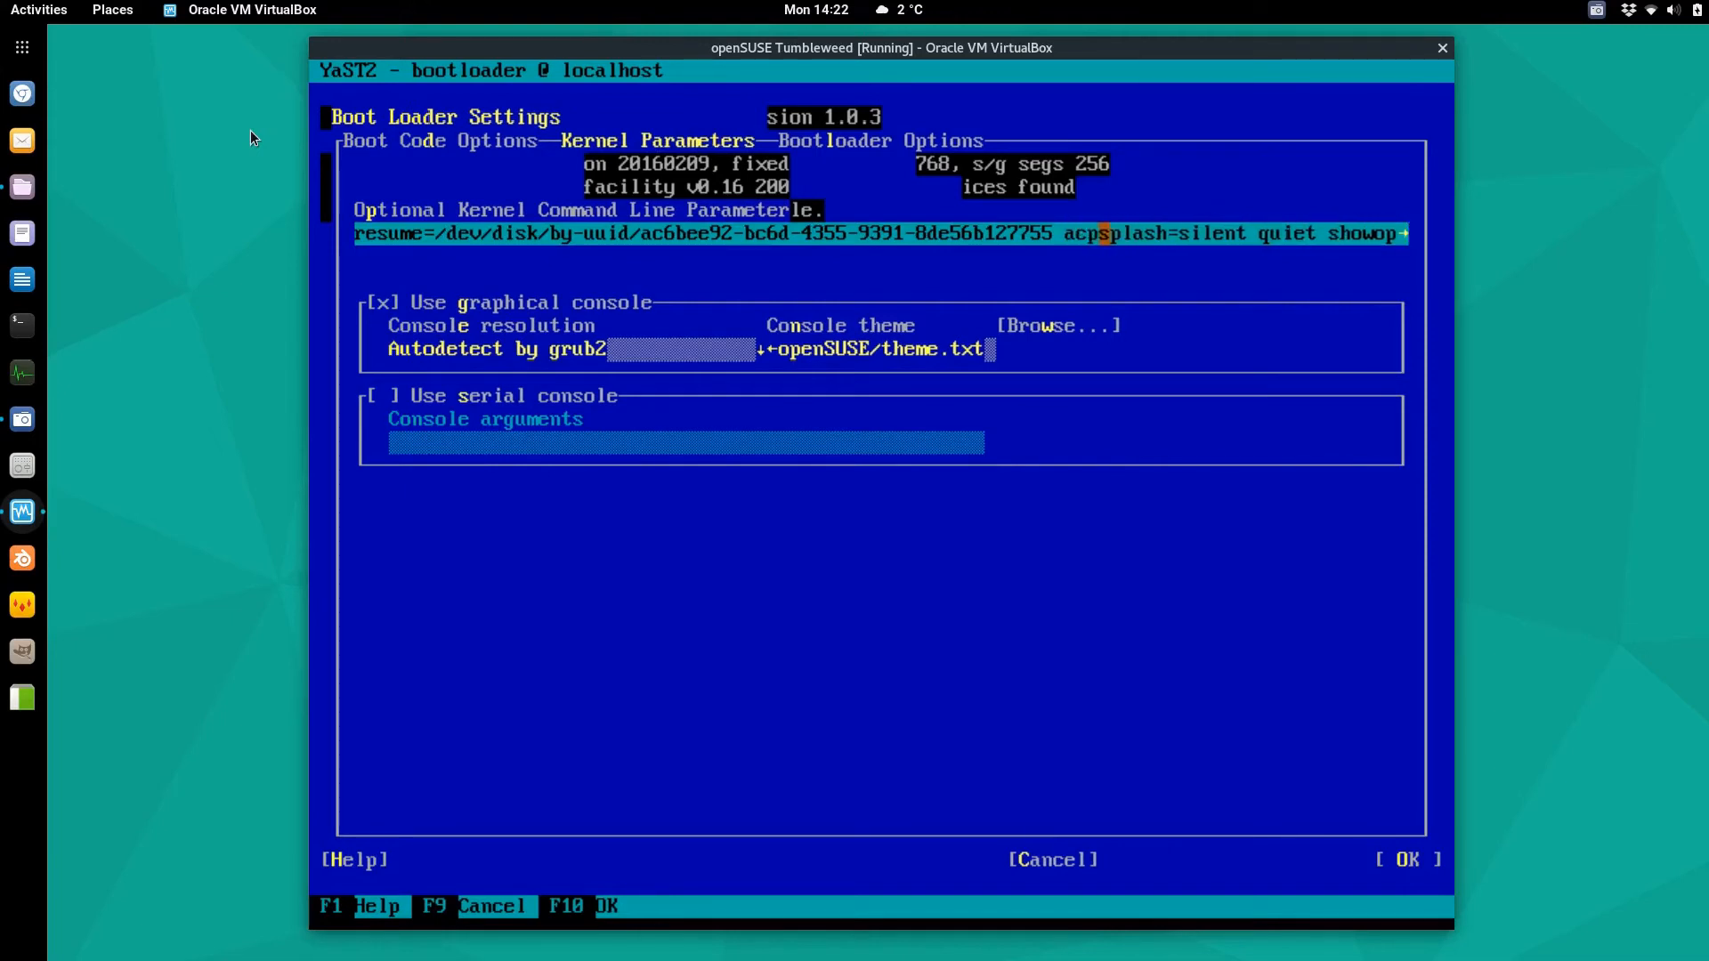
type("=off")
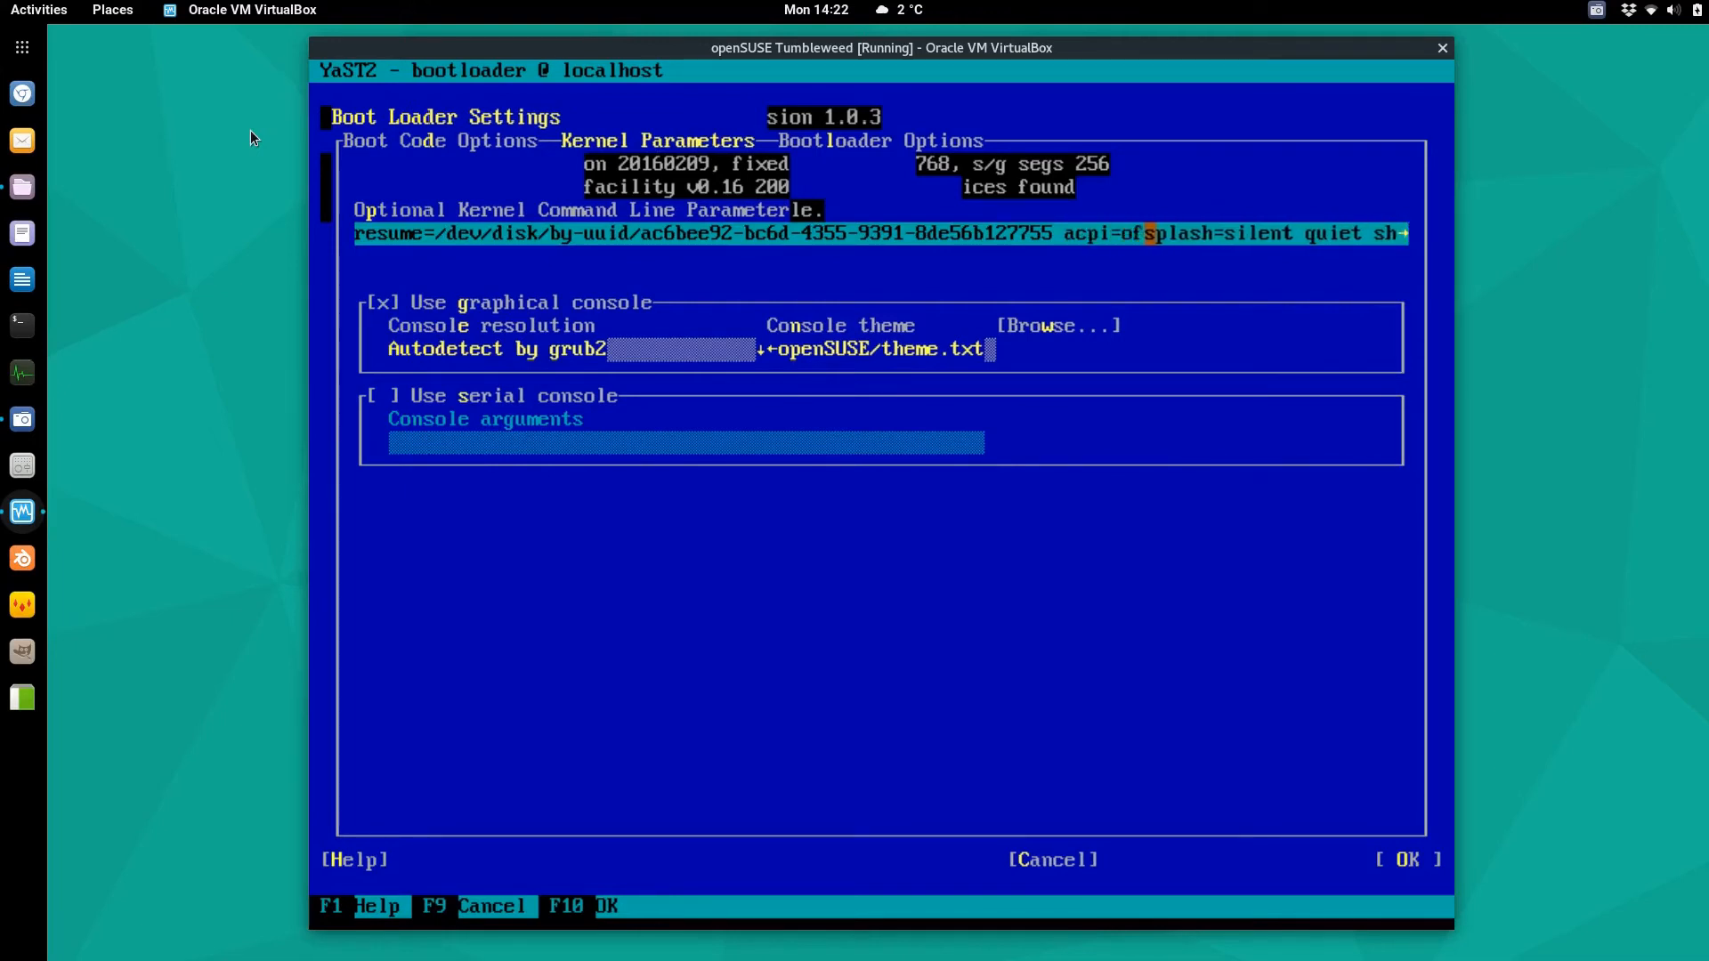
- Remove acpi=off from the optional kernel command line parameters, and accept the boot loader settings
key("BackSpace")
key("BackSpace")
key("BackSpace")
key("BackSpace")
key("BackSpace")
key("BackSpace")
key("BackSpace")
key("BackSpace")
key("BackSpace")
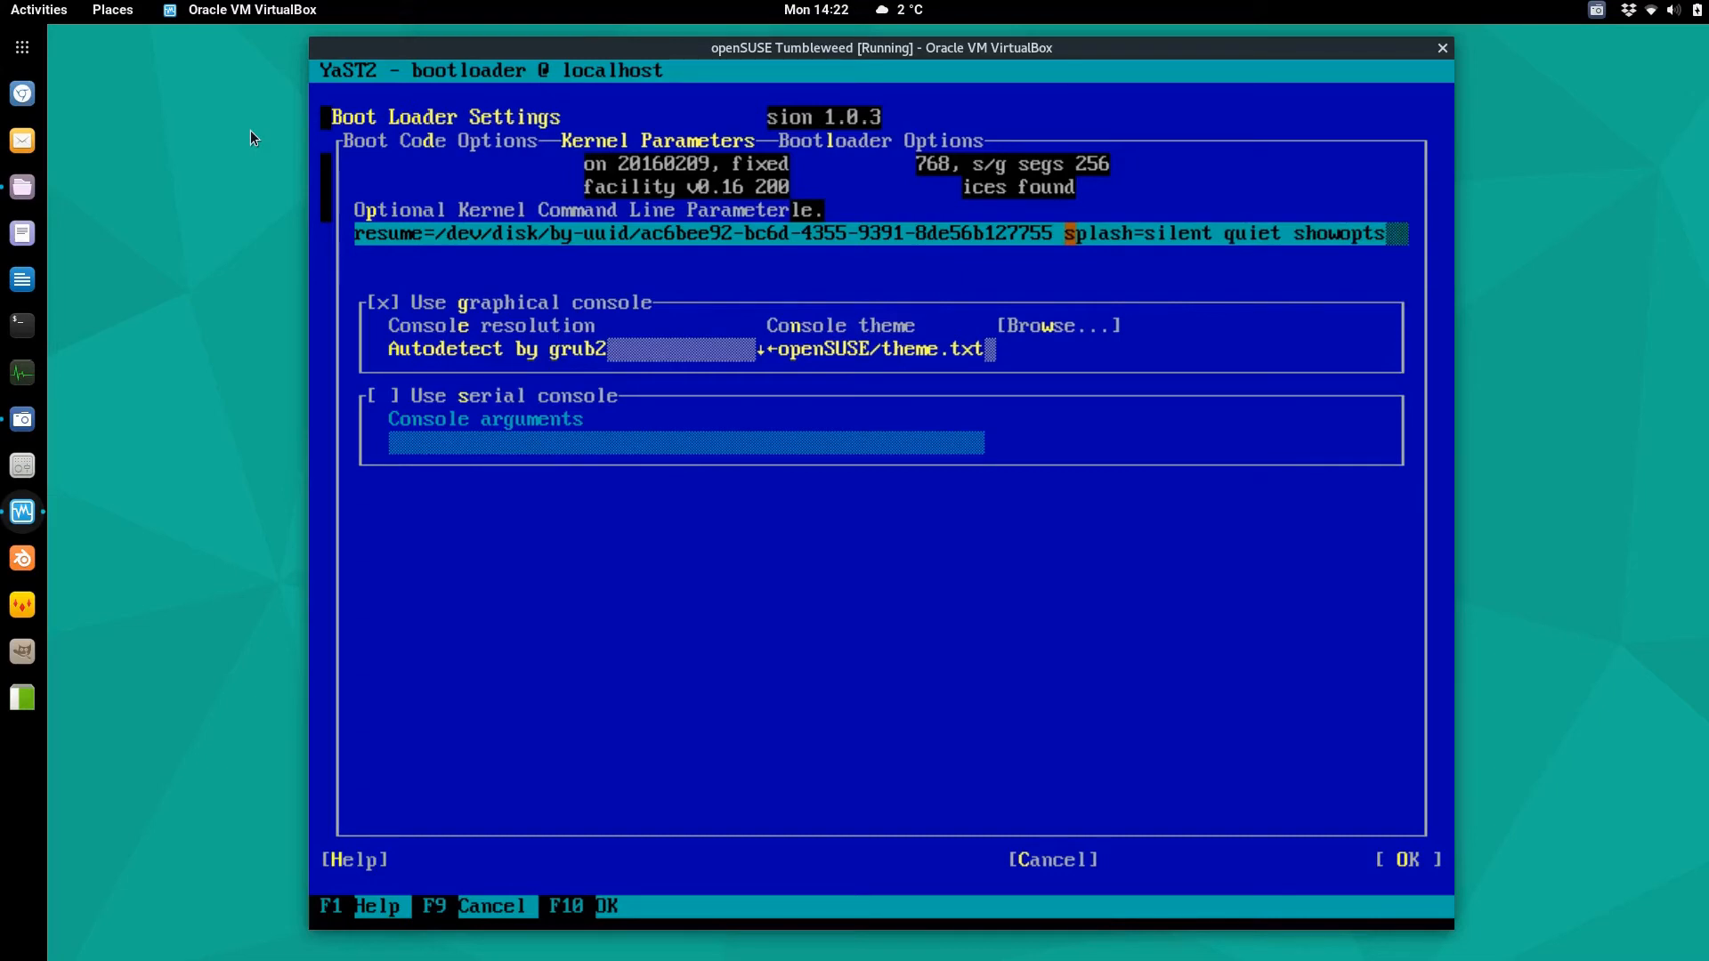
key("F10")
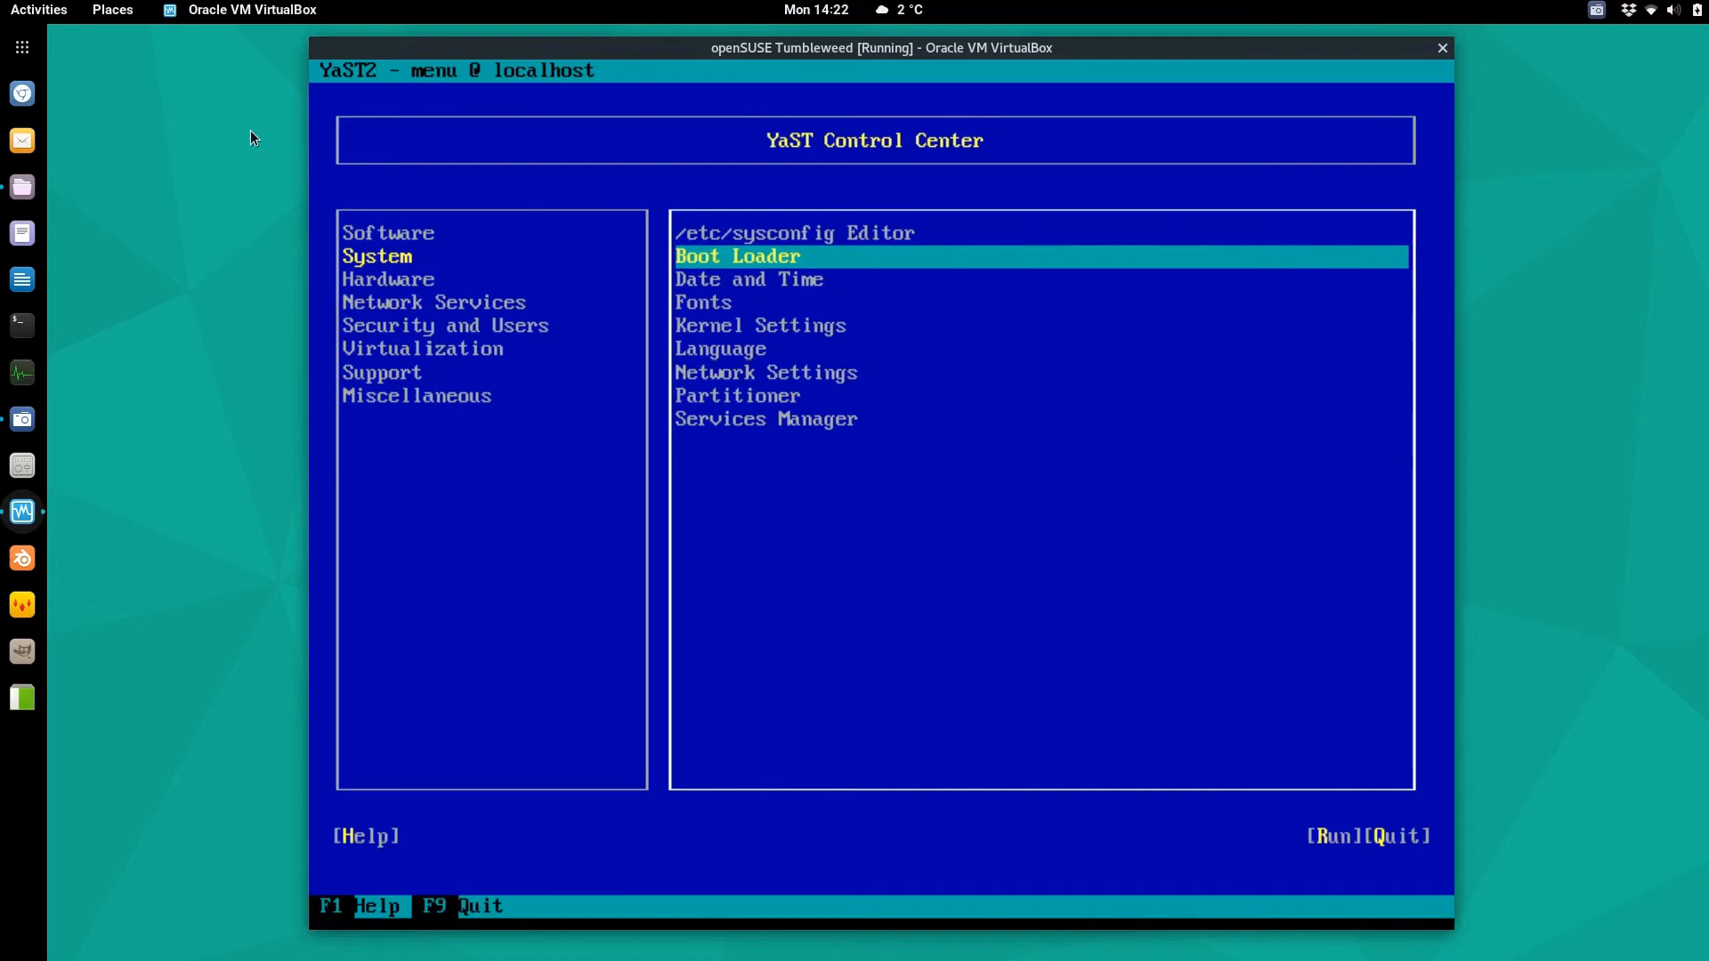
- Look through the YaST Control Center categories, including Hardware and Security and Users, and return to Software
key("shift+Tab")
key("Down")
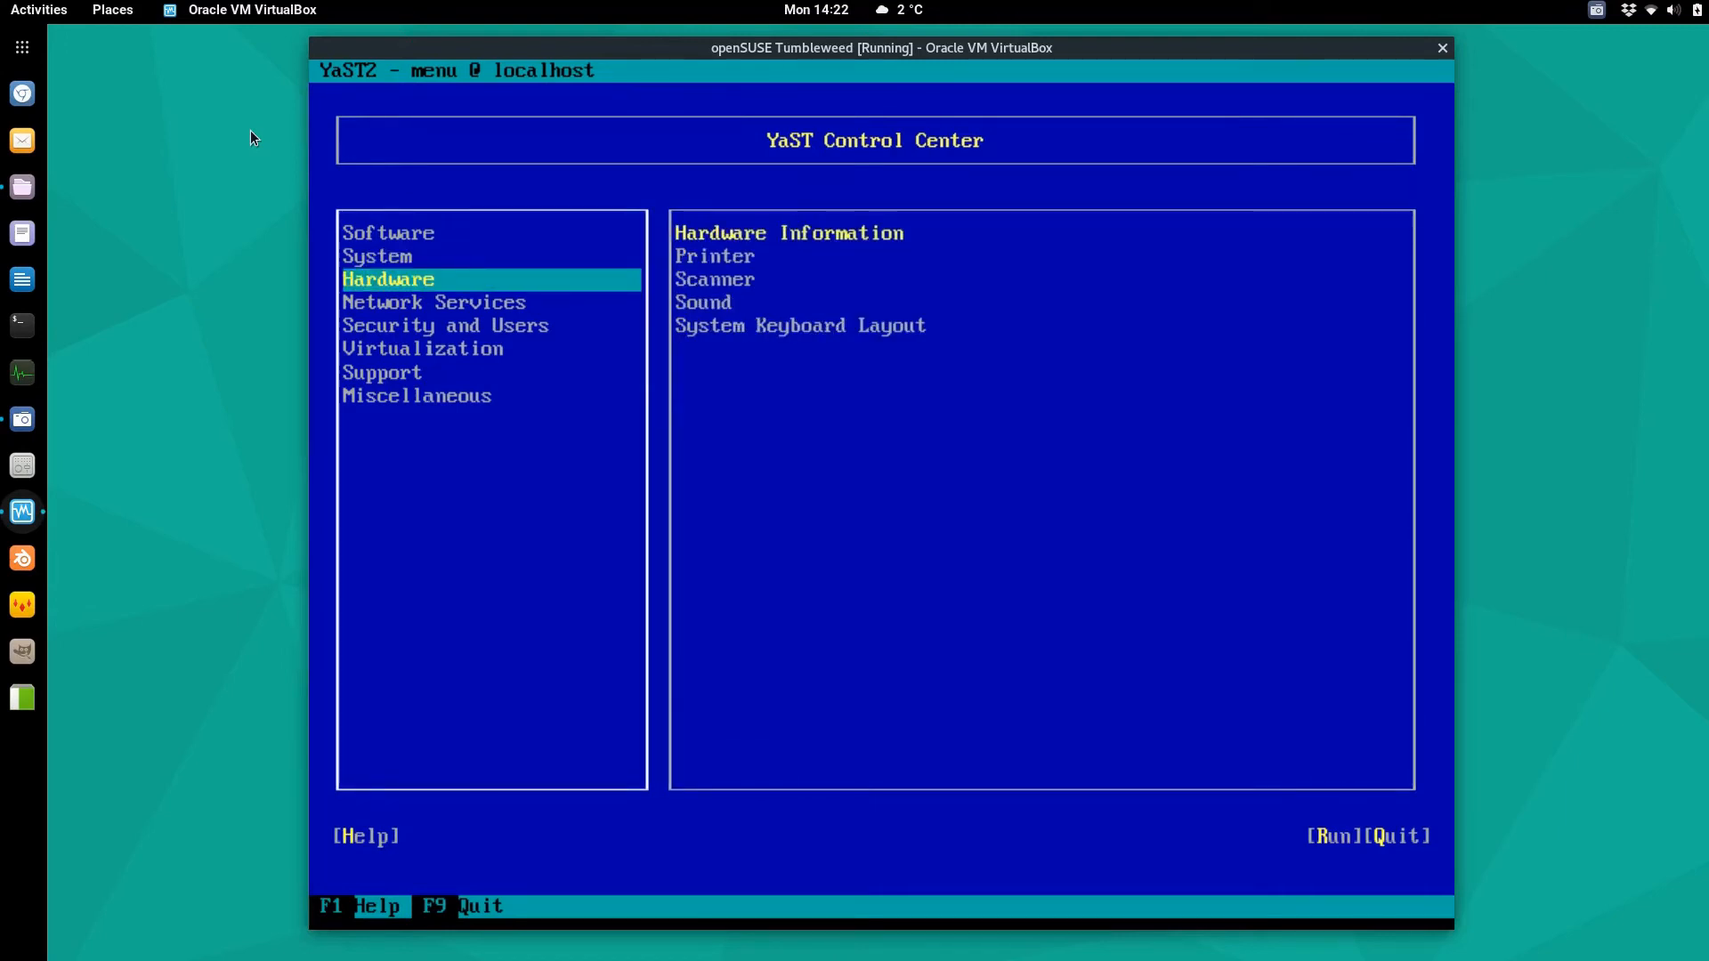
key("Down")
key("Down")
key("Down")
key("Down")
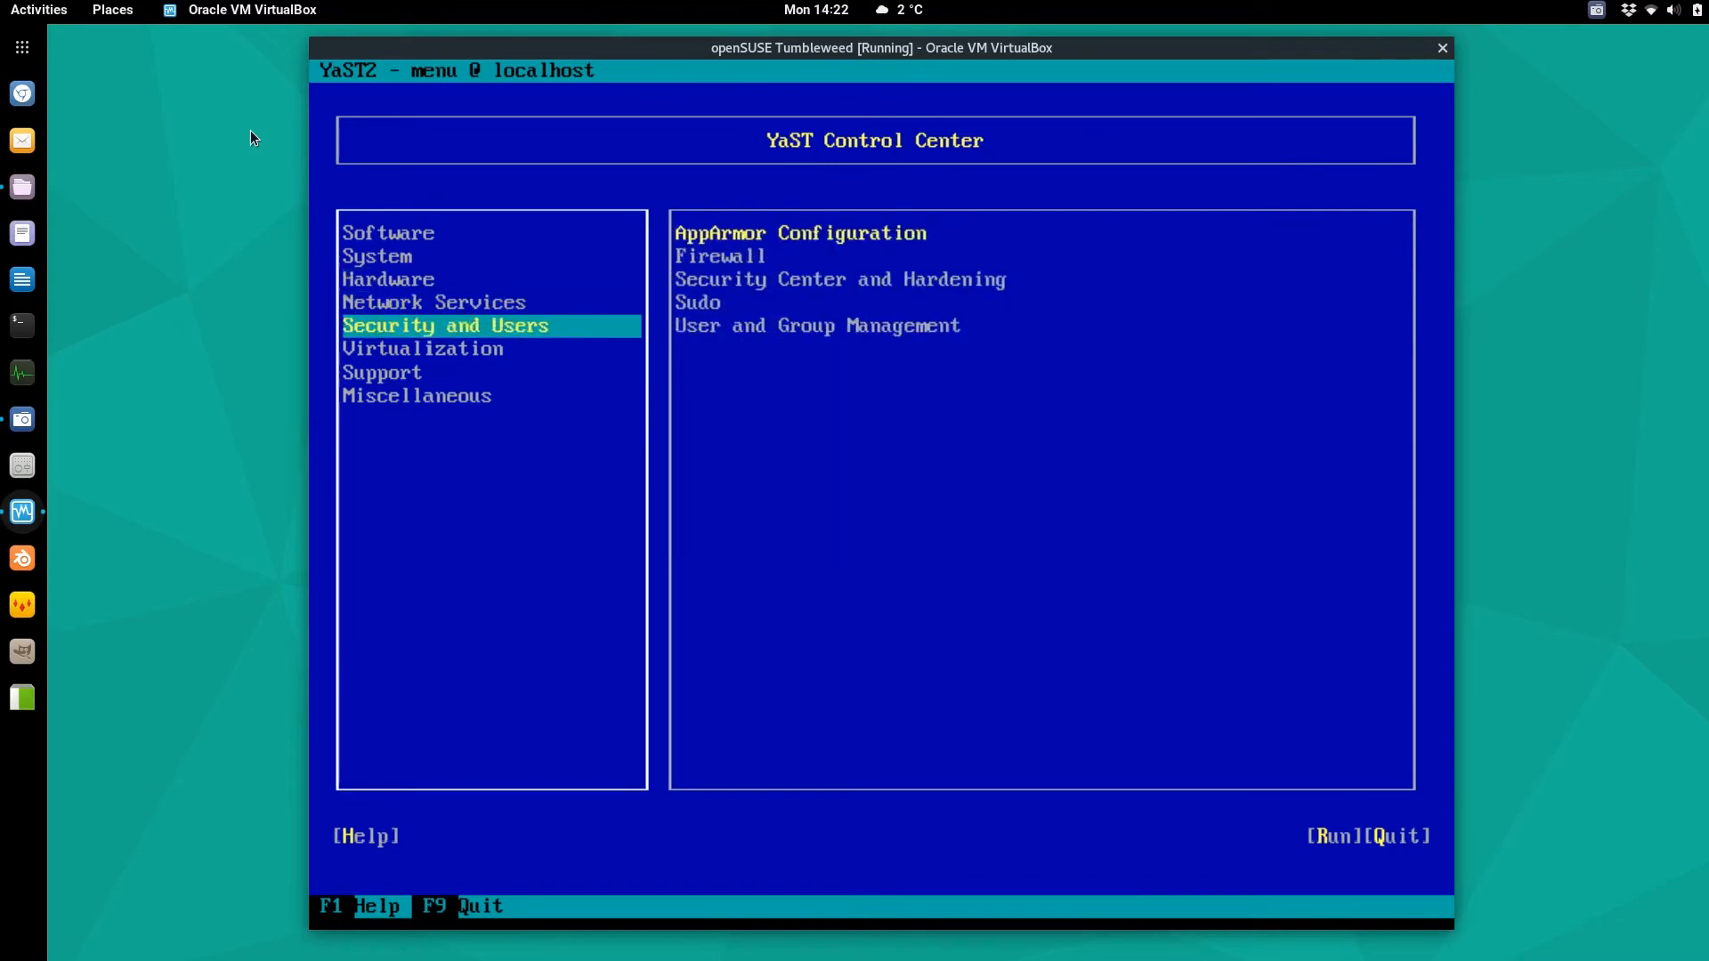
key("Up")
key("Up")
key("Up")
key("Up")
key("Up")
key("Up")
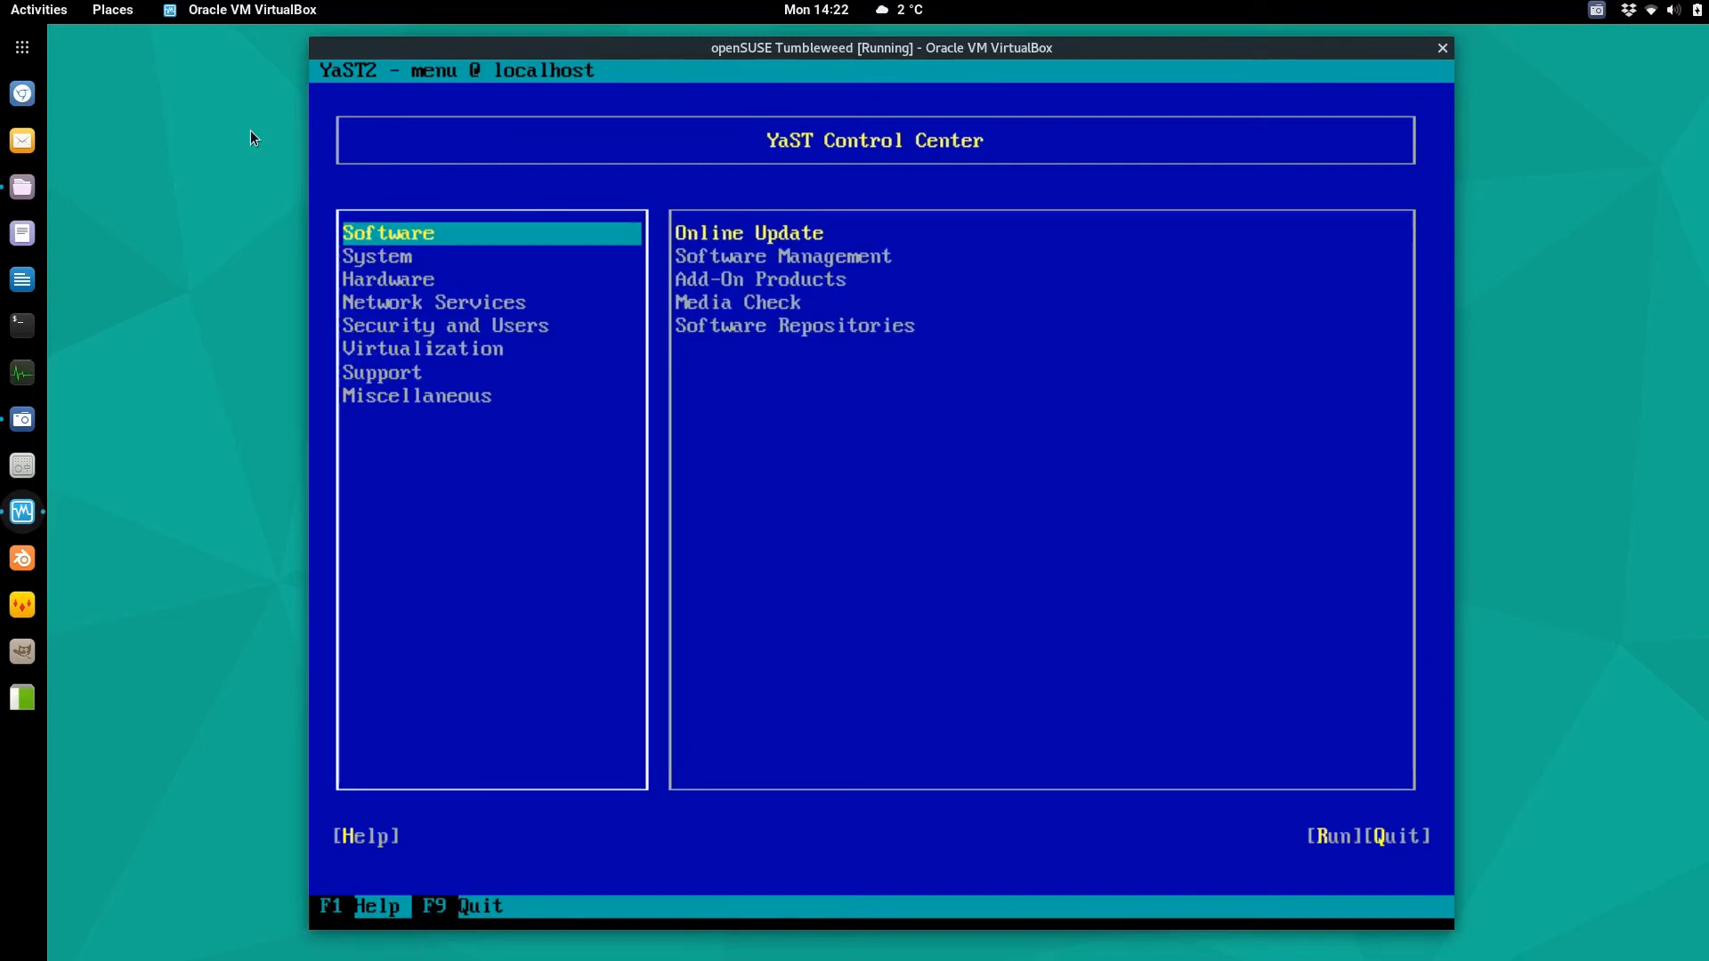
- Quit YaST, halt the guest system with shutdown now, and power off the virtual machine
key("F9")
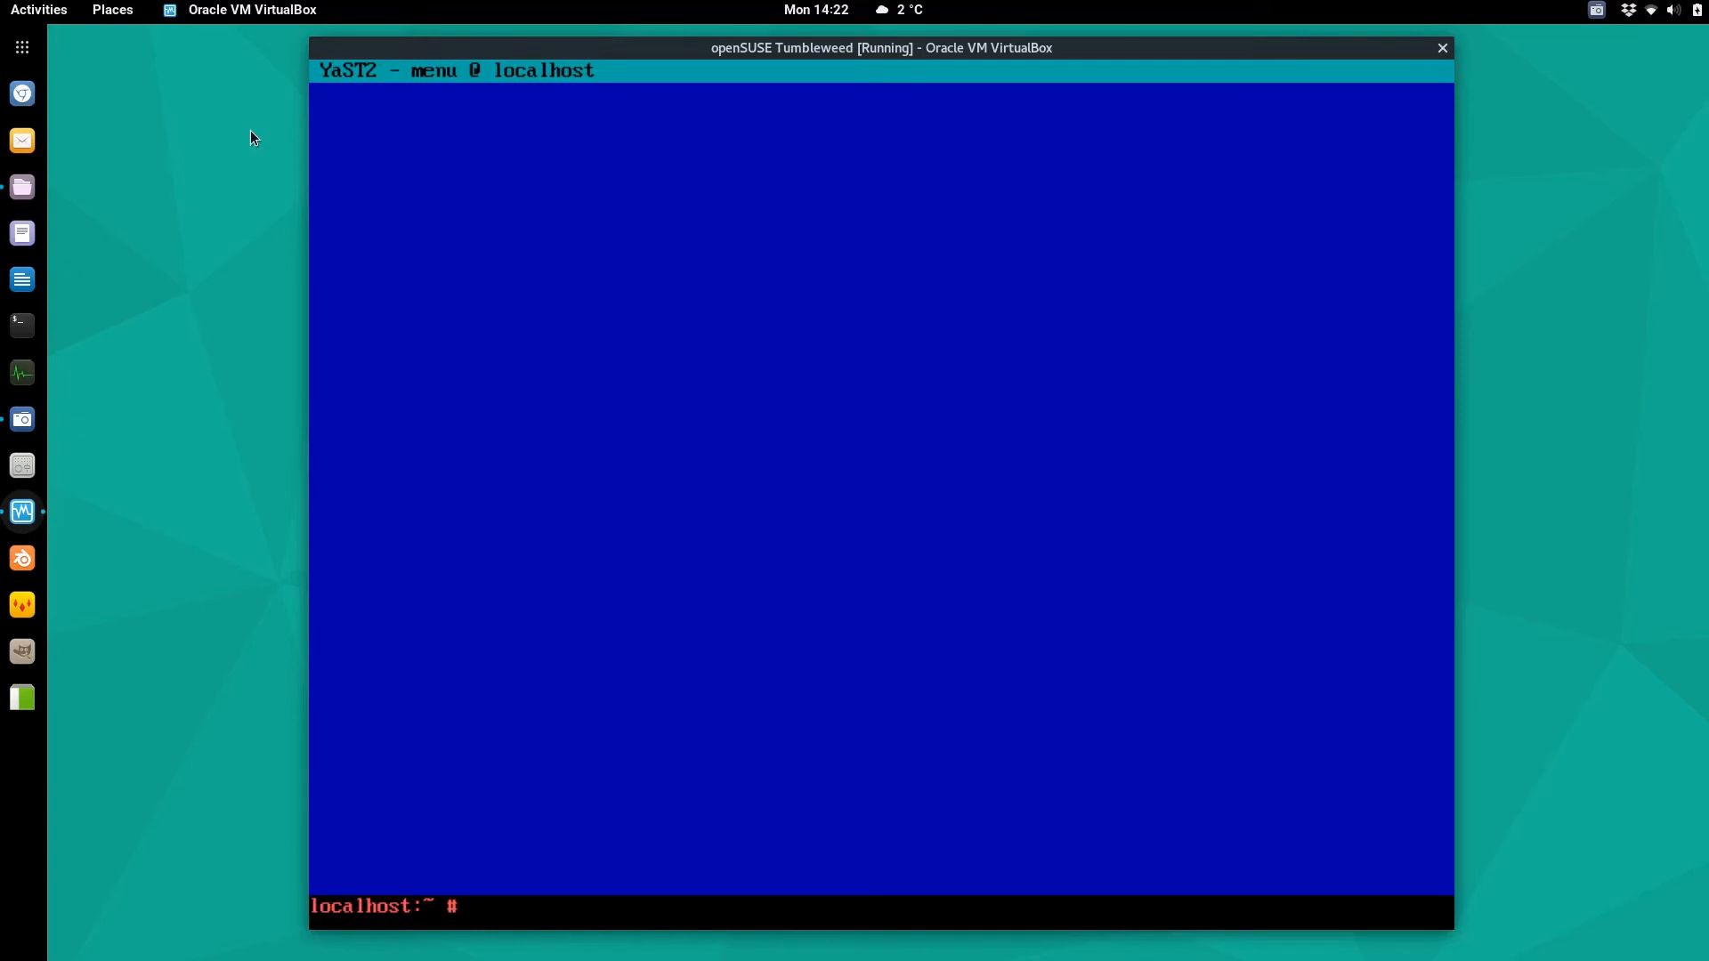
type("shutdown now")
key("Return")
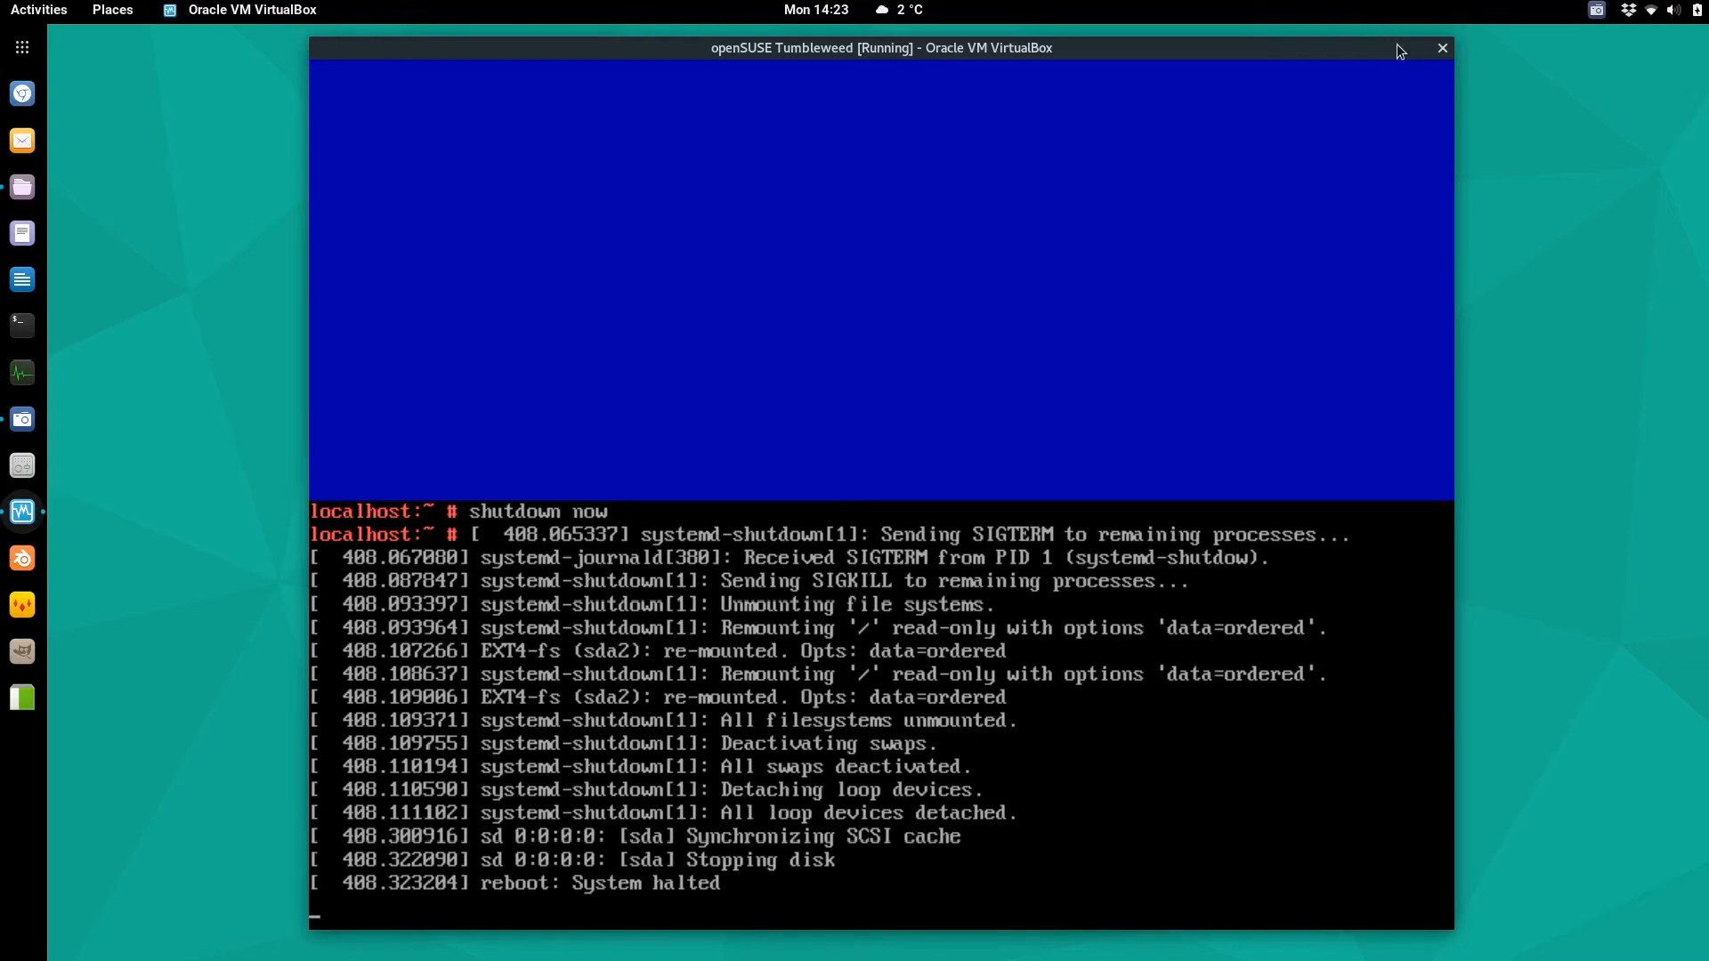
left_click(1442, 50)
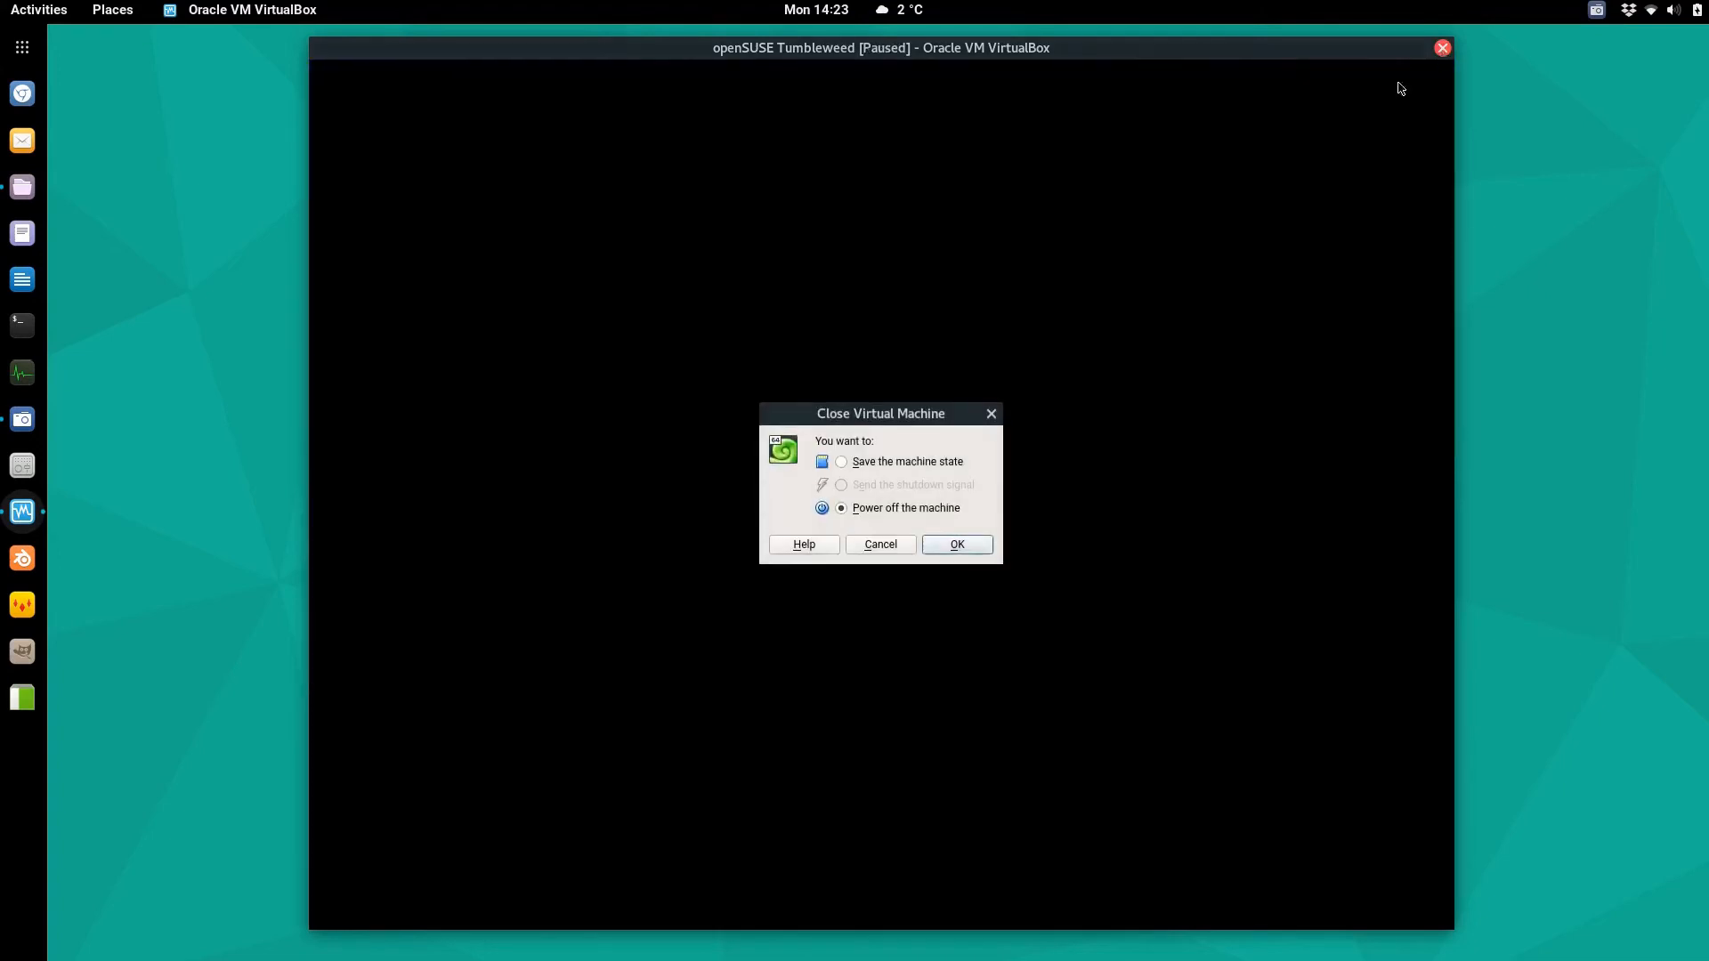
left_click(956, 545)
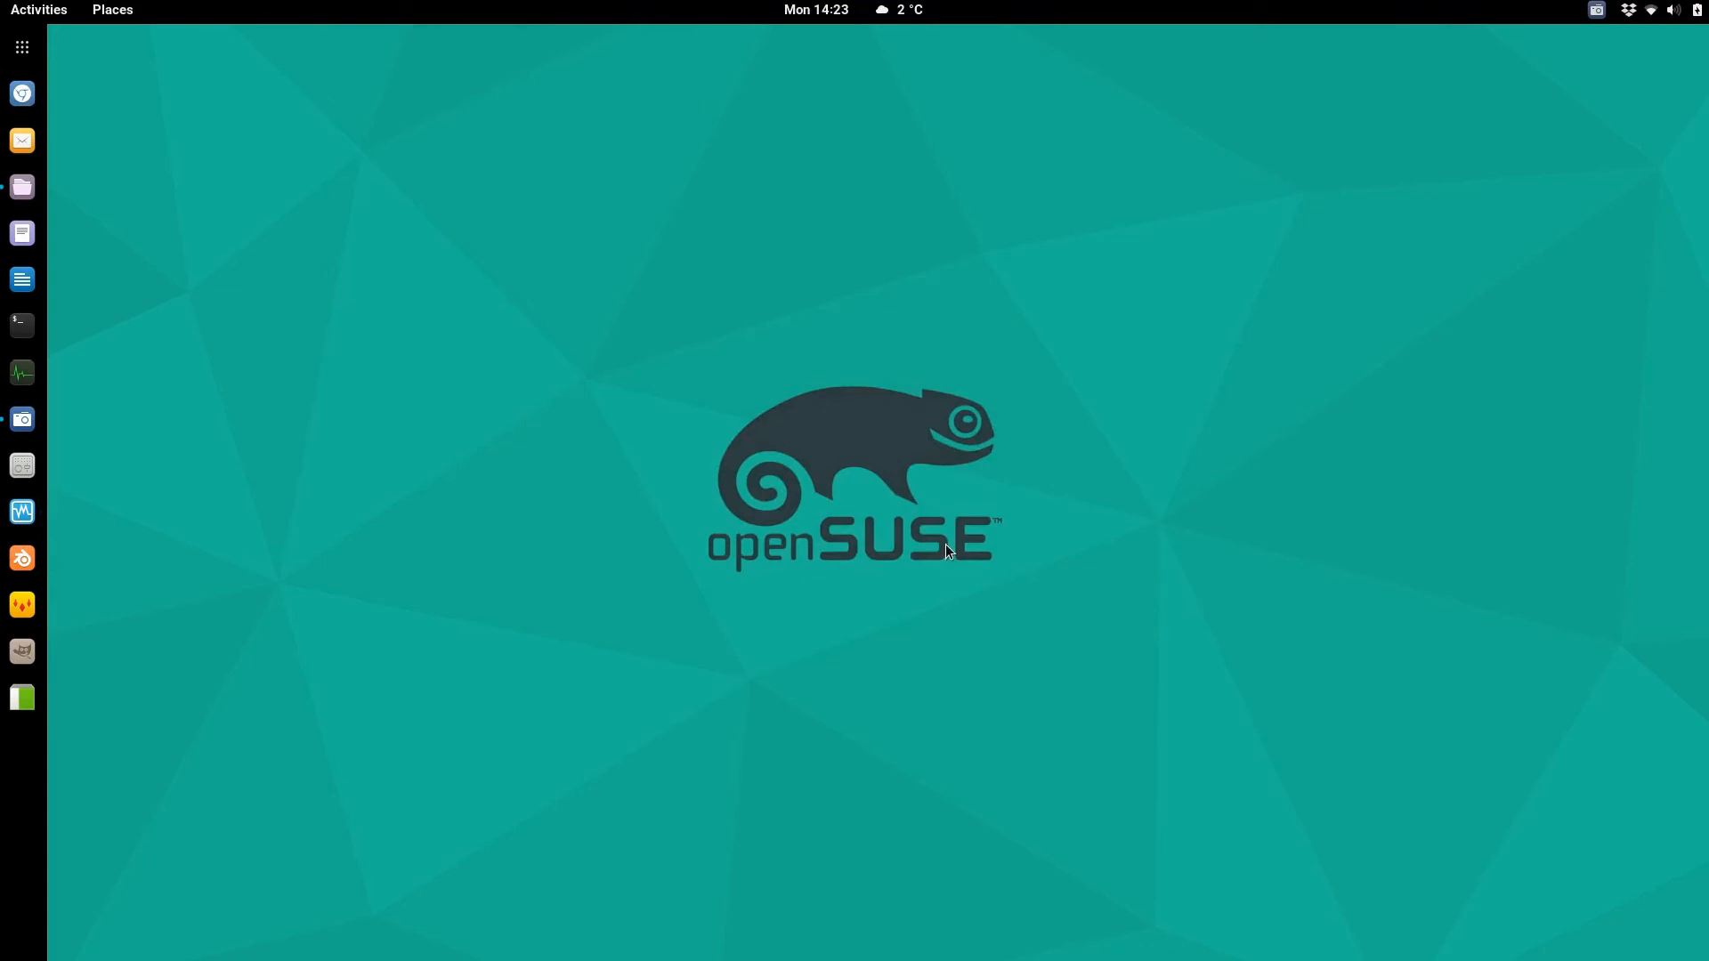
- Open the host's system settings and view the About page under Details
left_click(1694, 9)
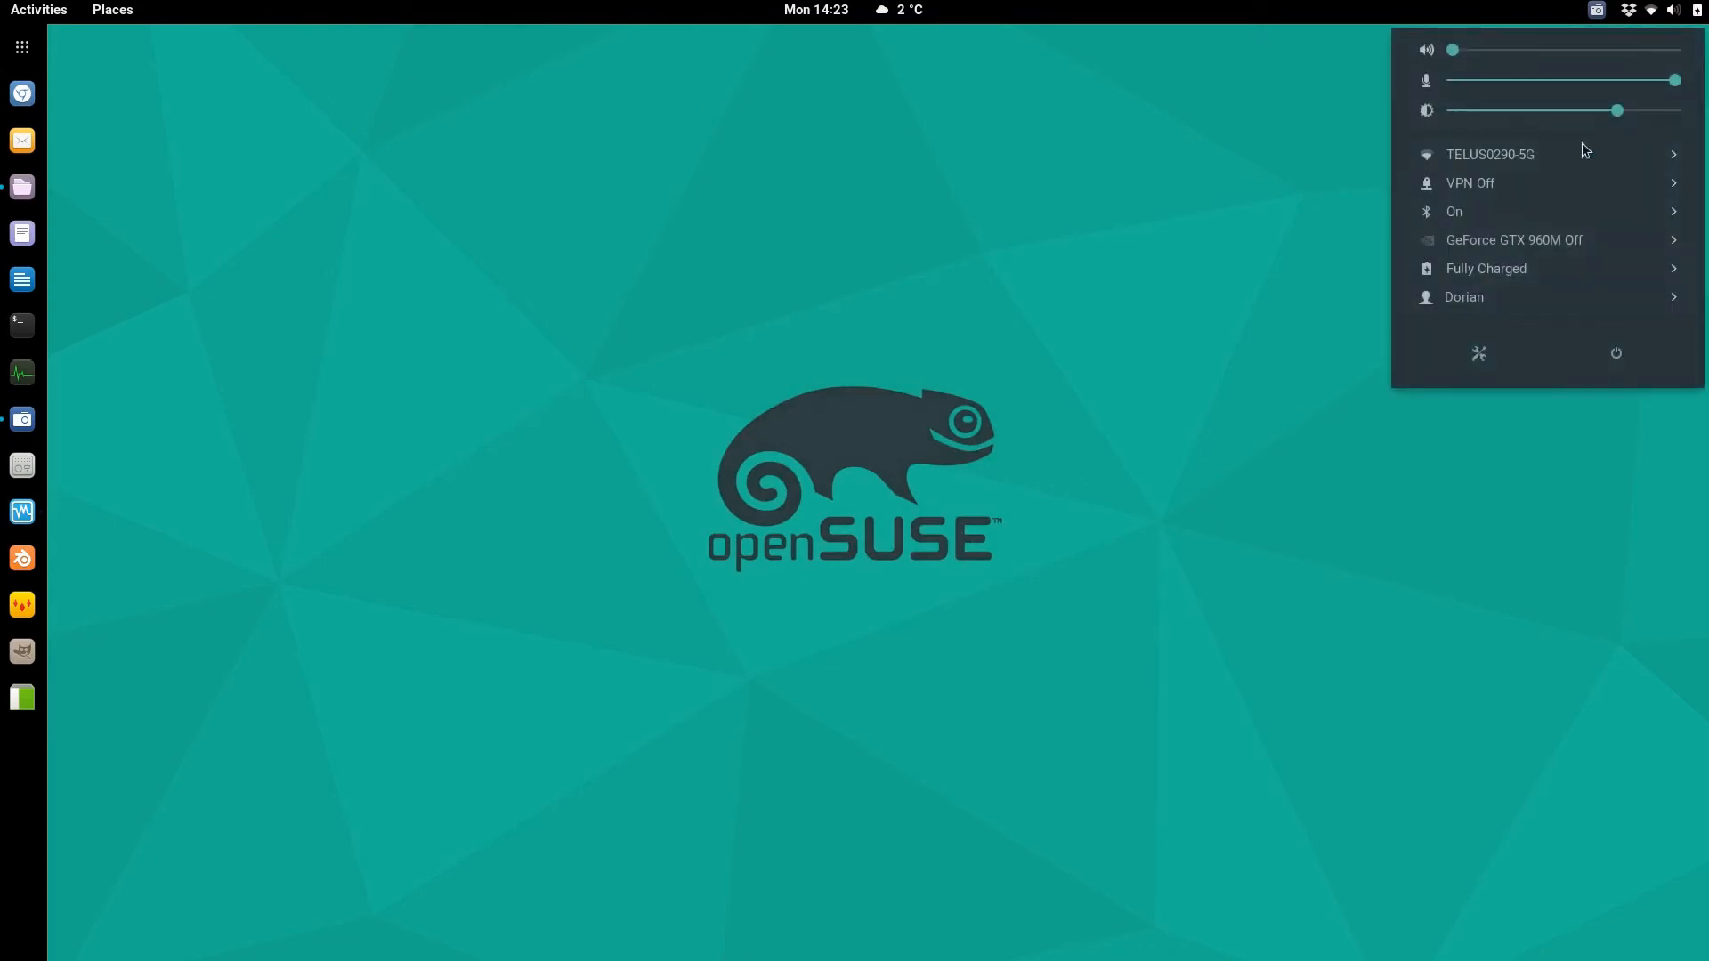
left_click(1478, 356)
scroll(574, 686, "down", 1)
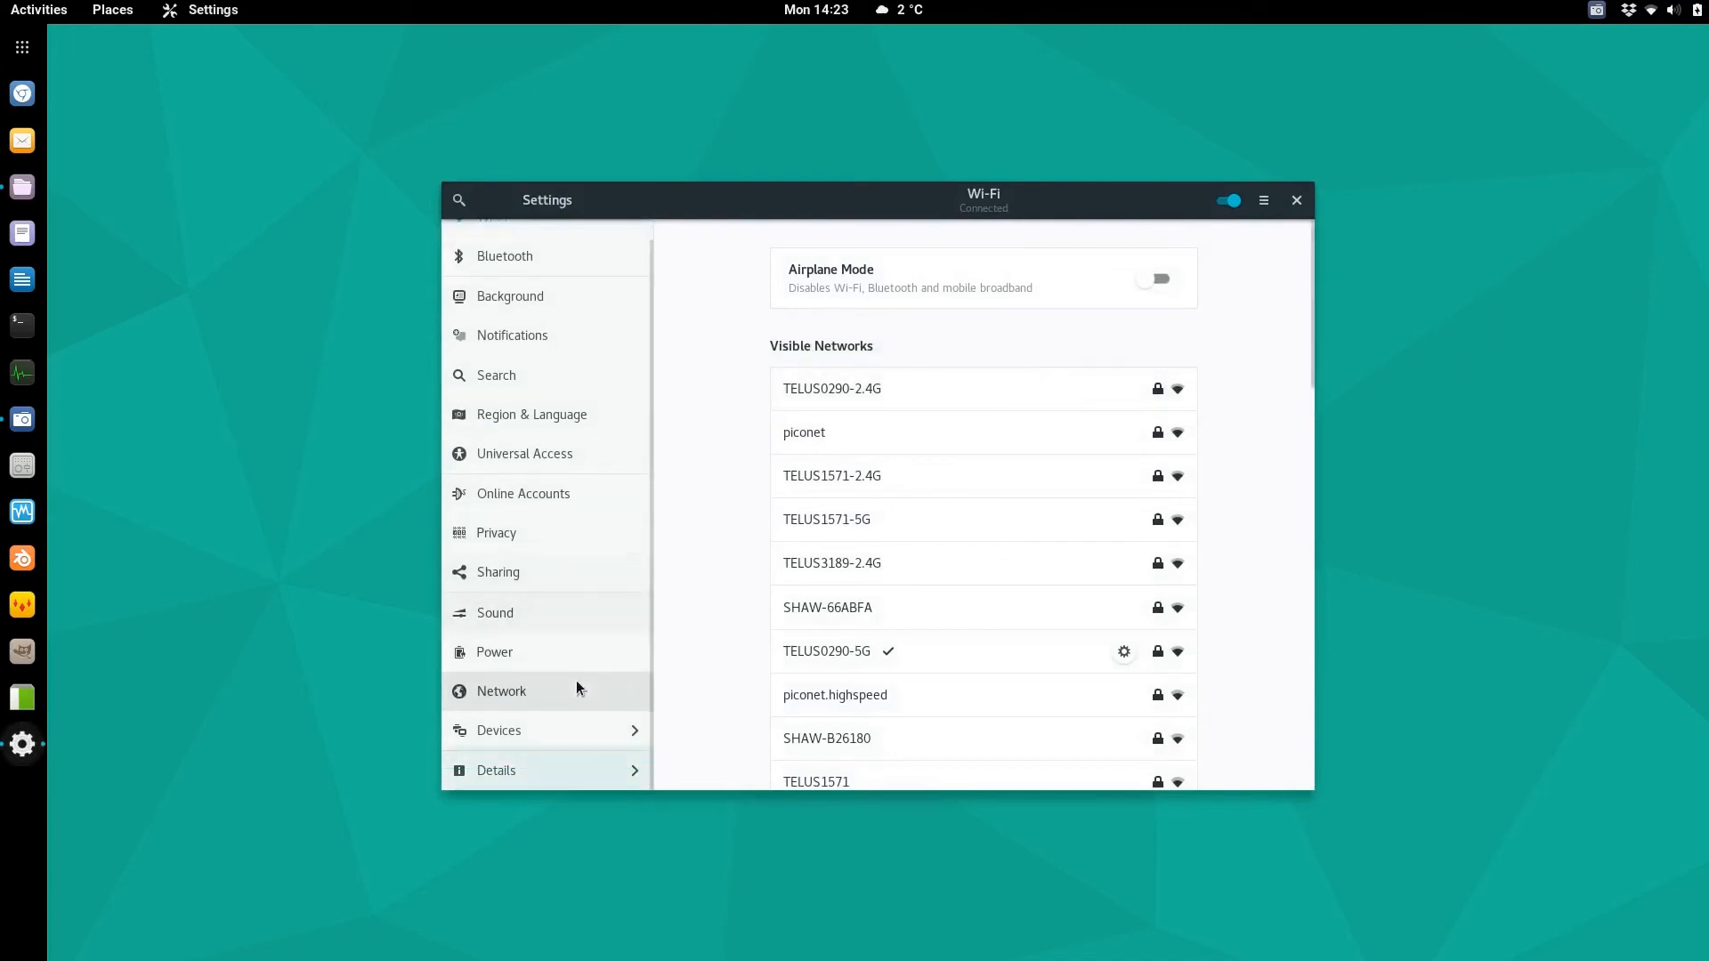
left_click(562, 765)
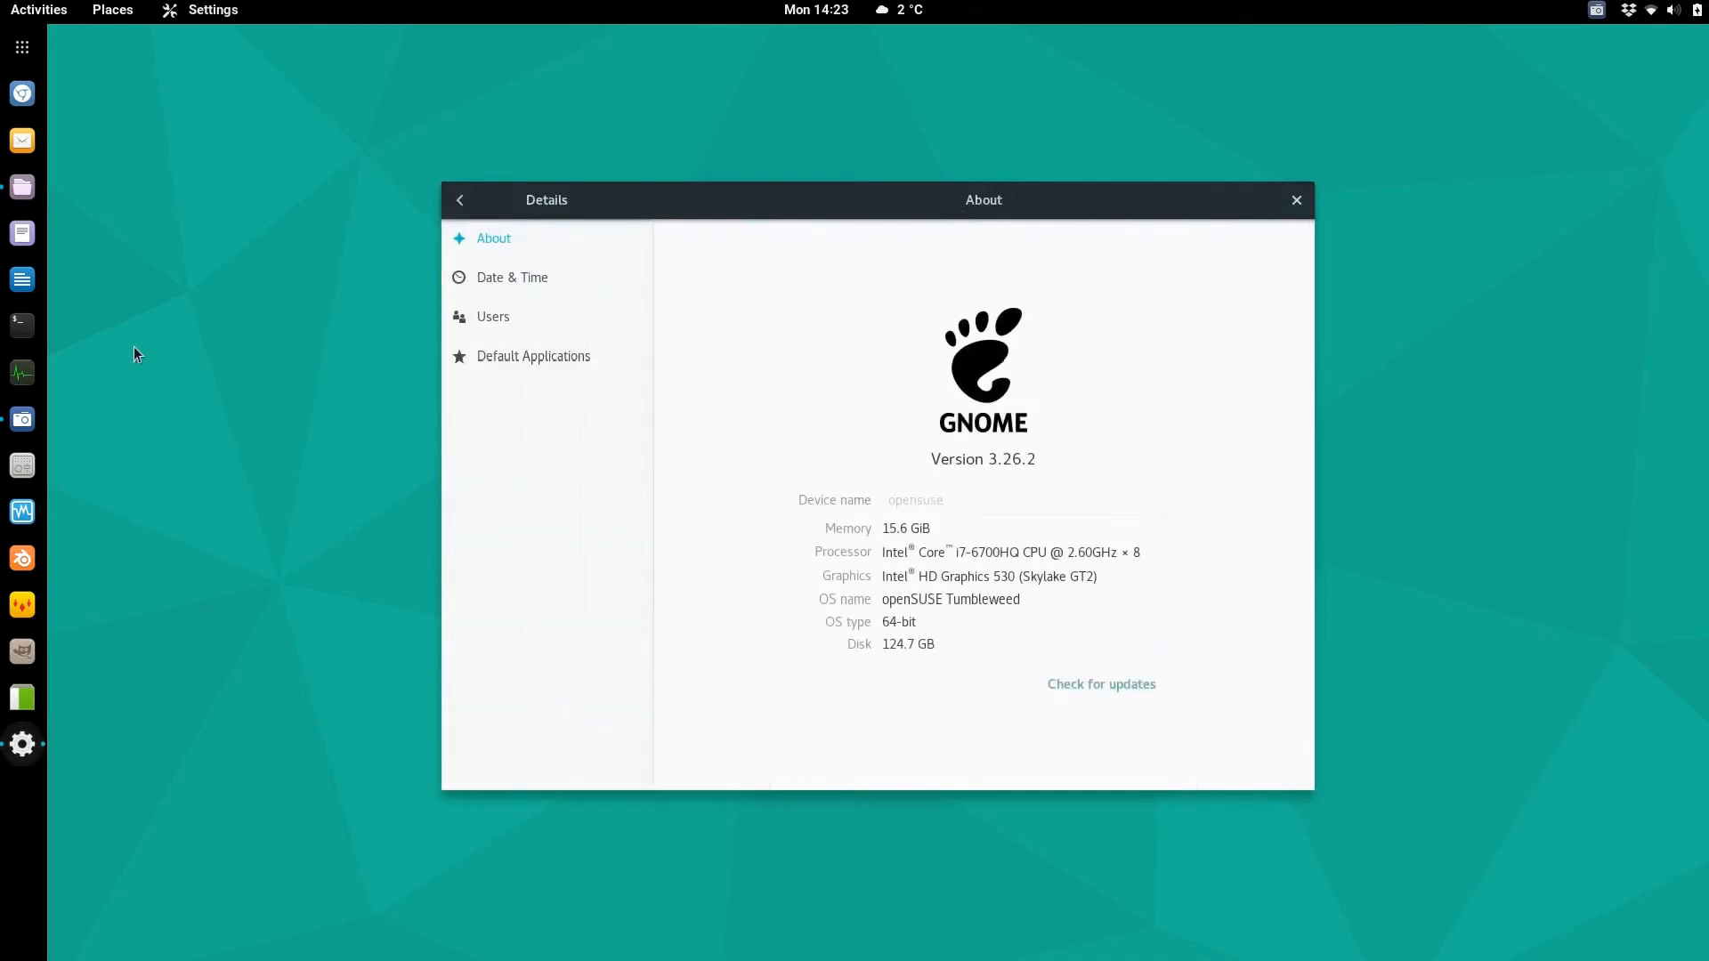
- Launch YaST on the host and authenticate with the root password
left_click(24, 53)
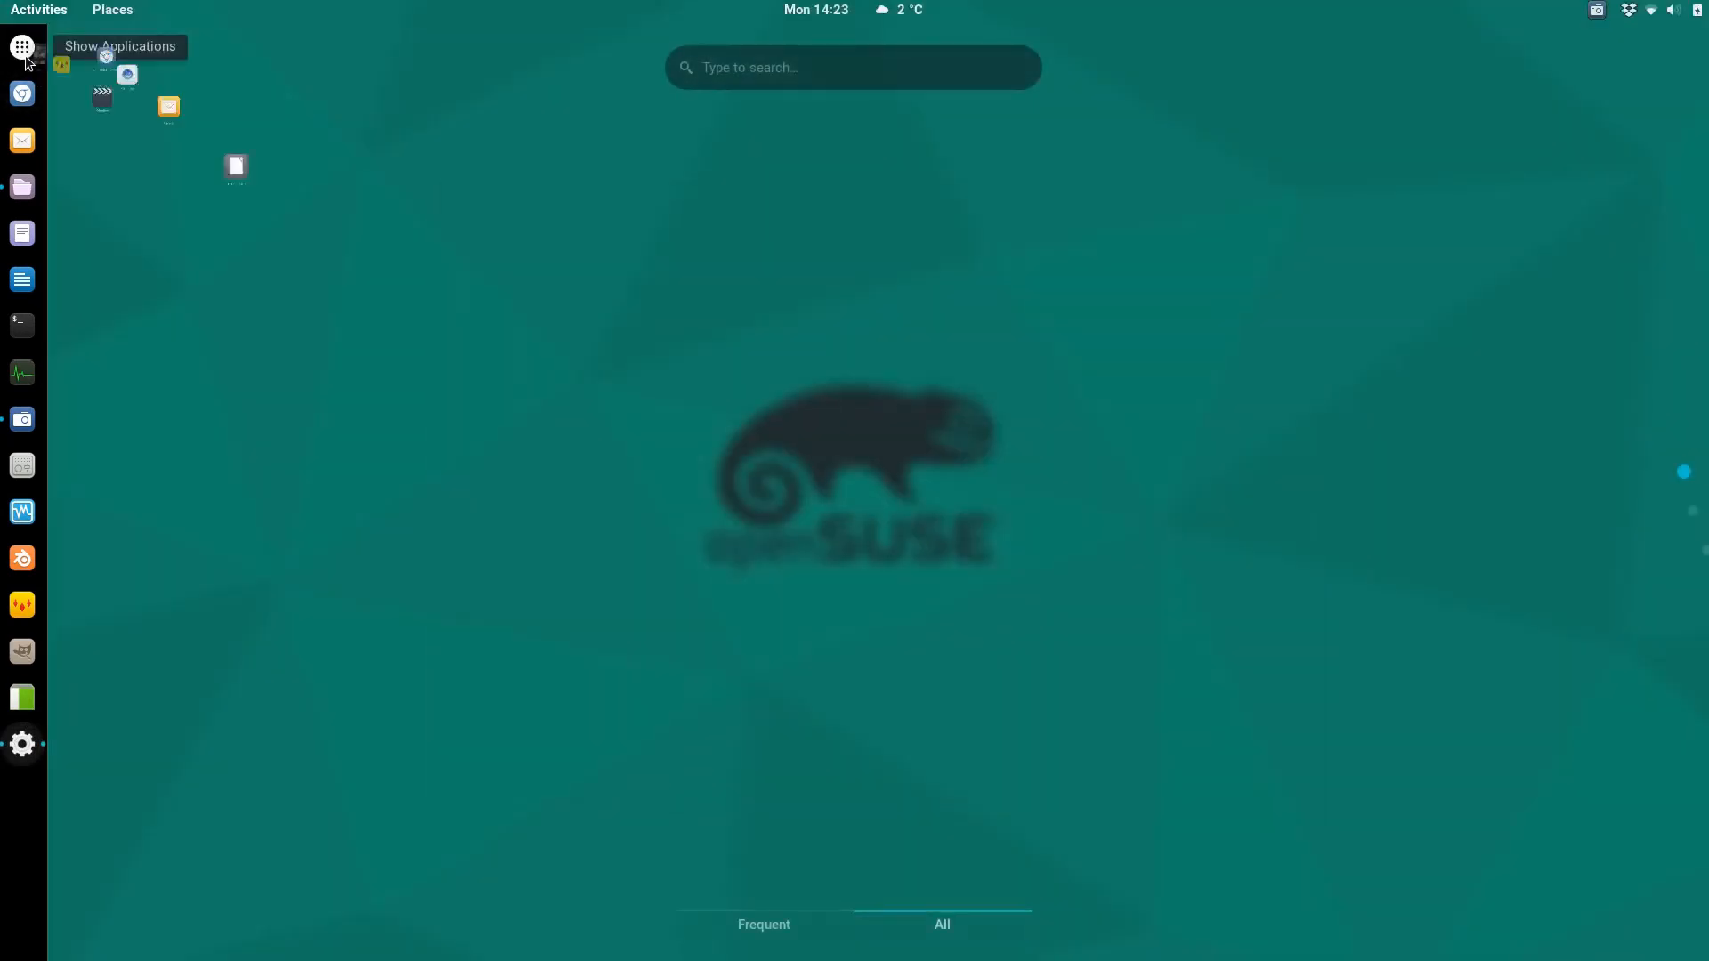
type("yast")
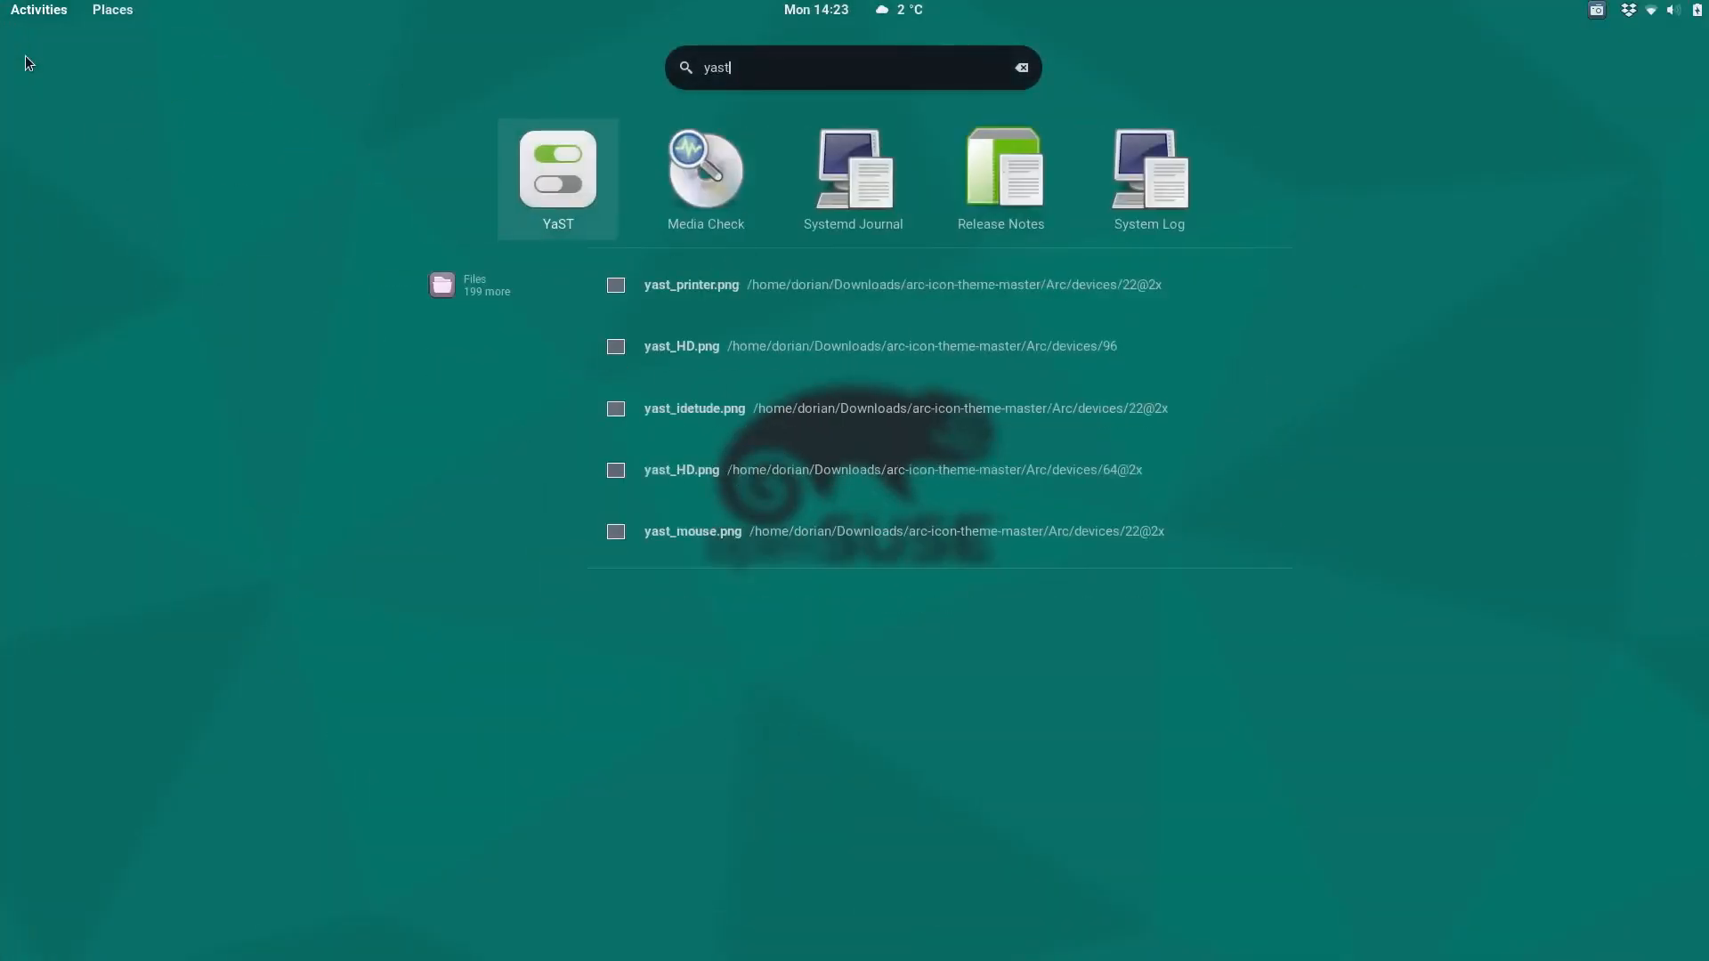
key("Return")
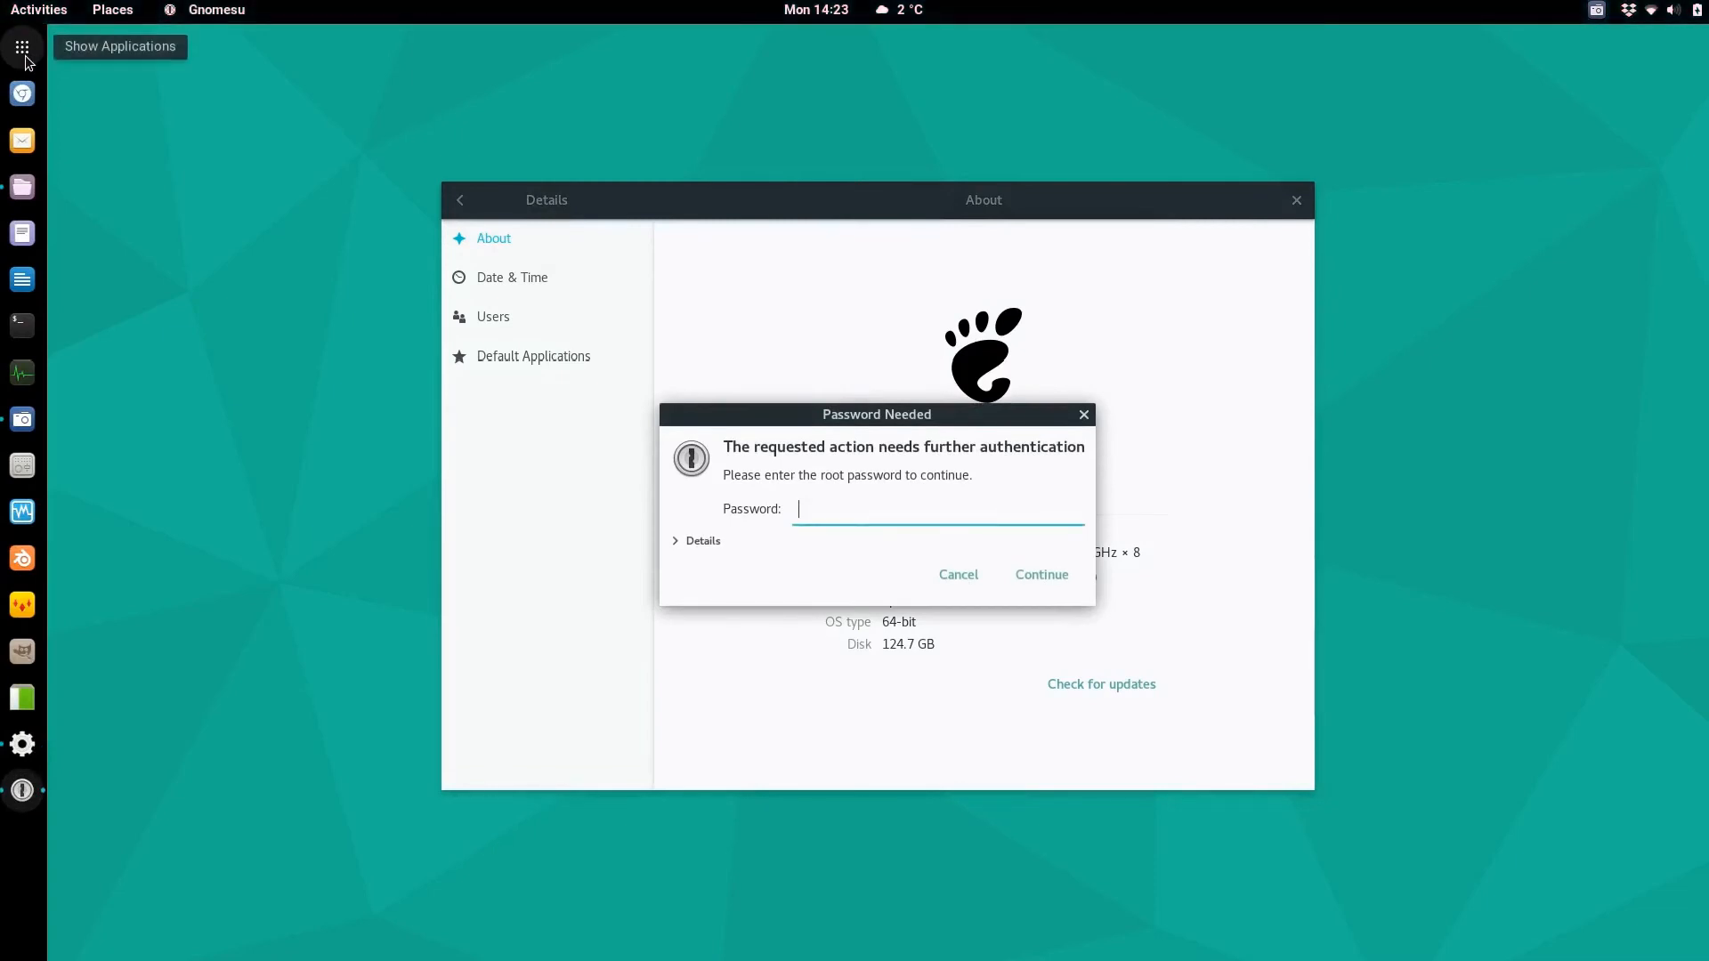
type("•••••")
key("Return")
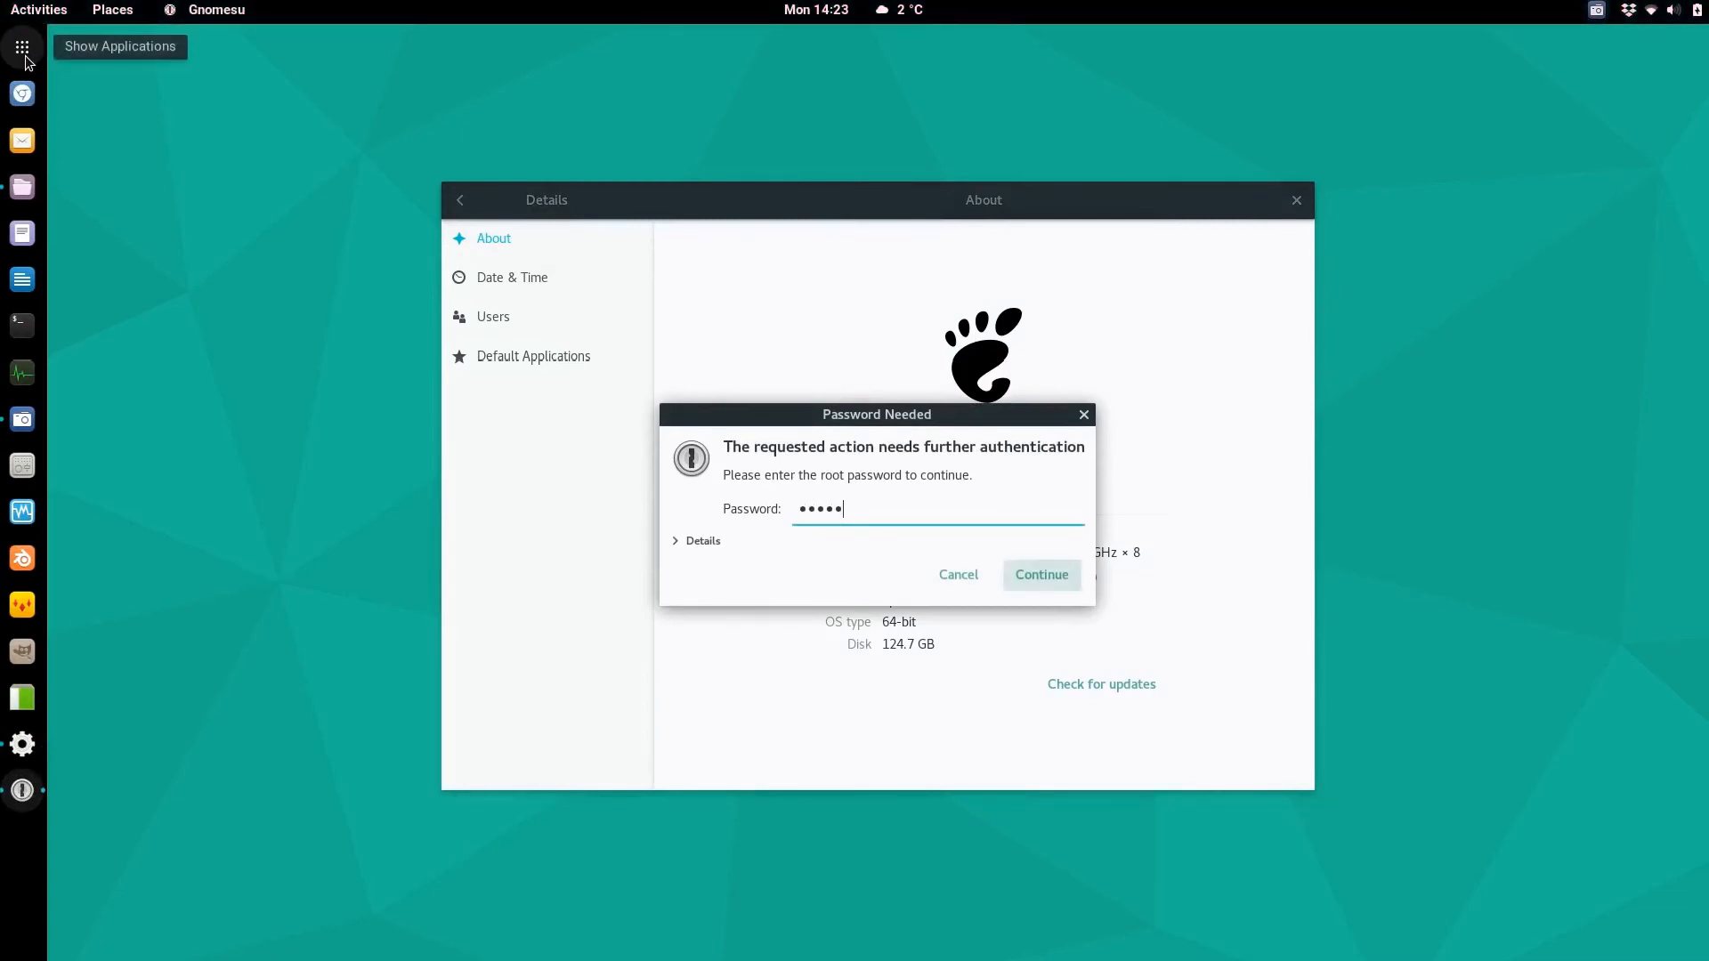
- Look through the modules of the YaST Control Center, including System and Network Services, and close it
left_click_drag(1032, 111, 823, 111)
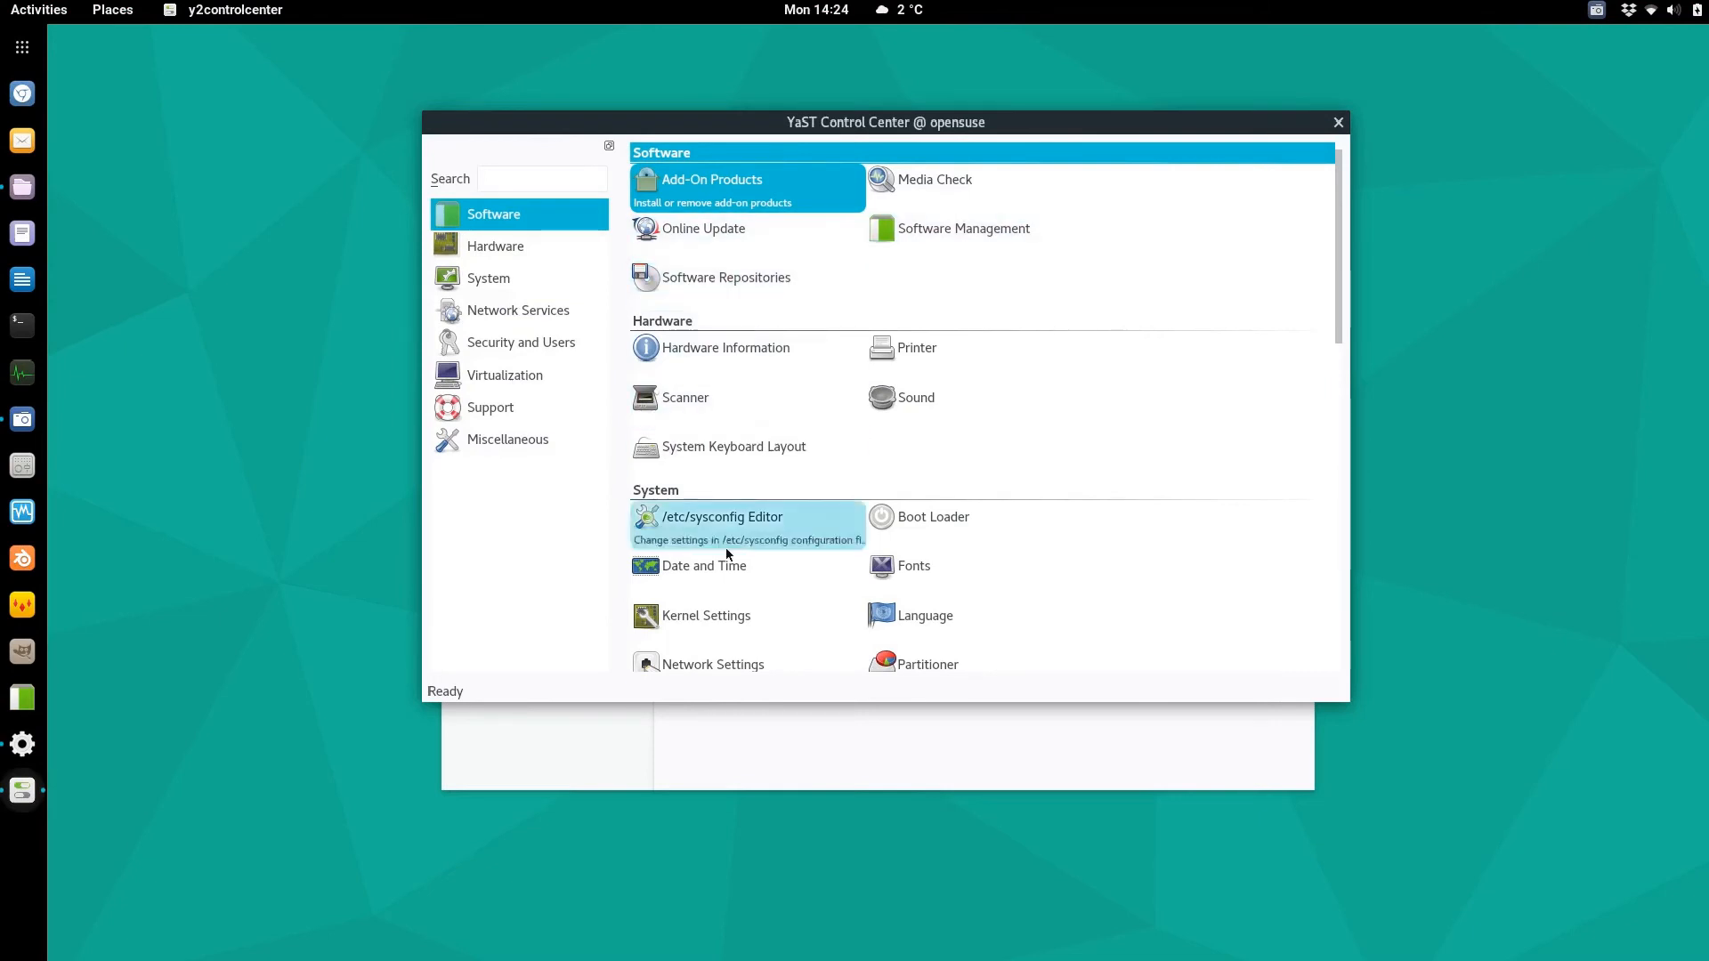
scroll(719, 535, "down", 10)
scroll(810, 519, "up", 4)
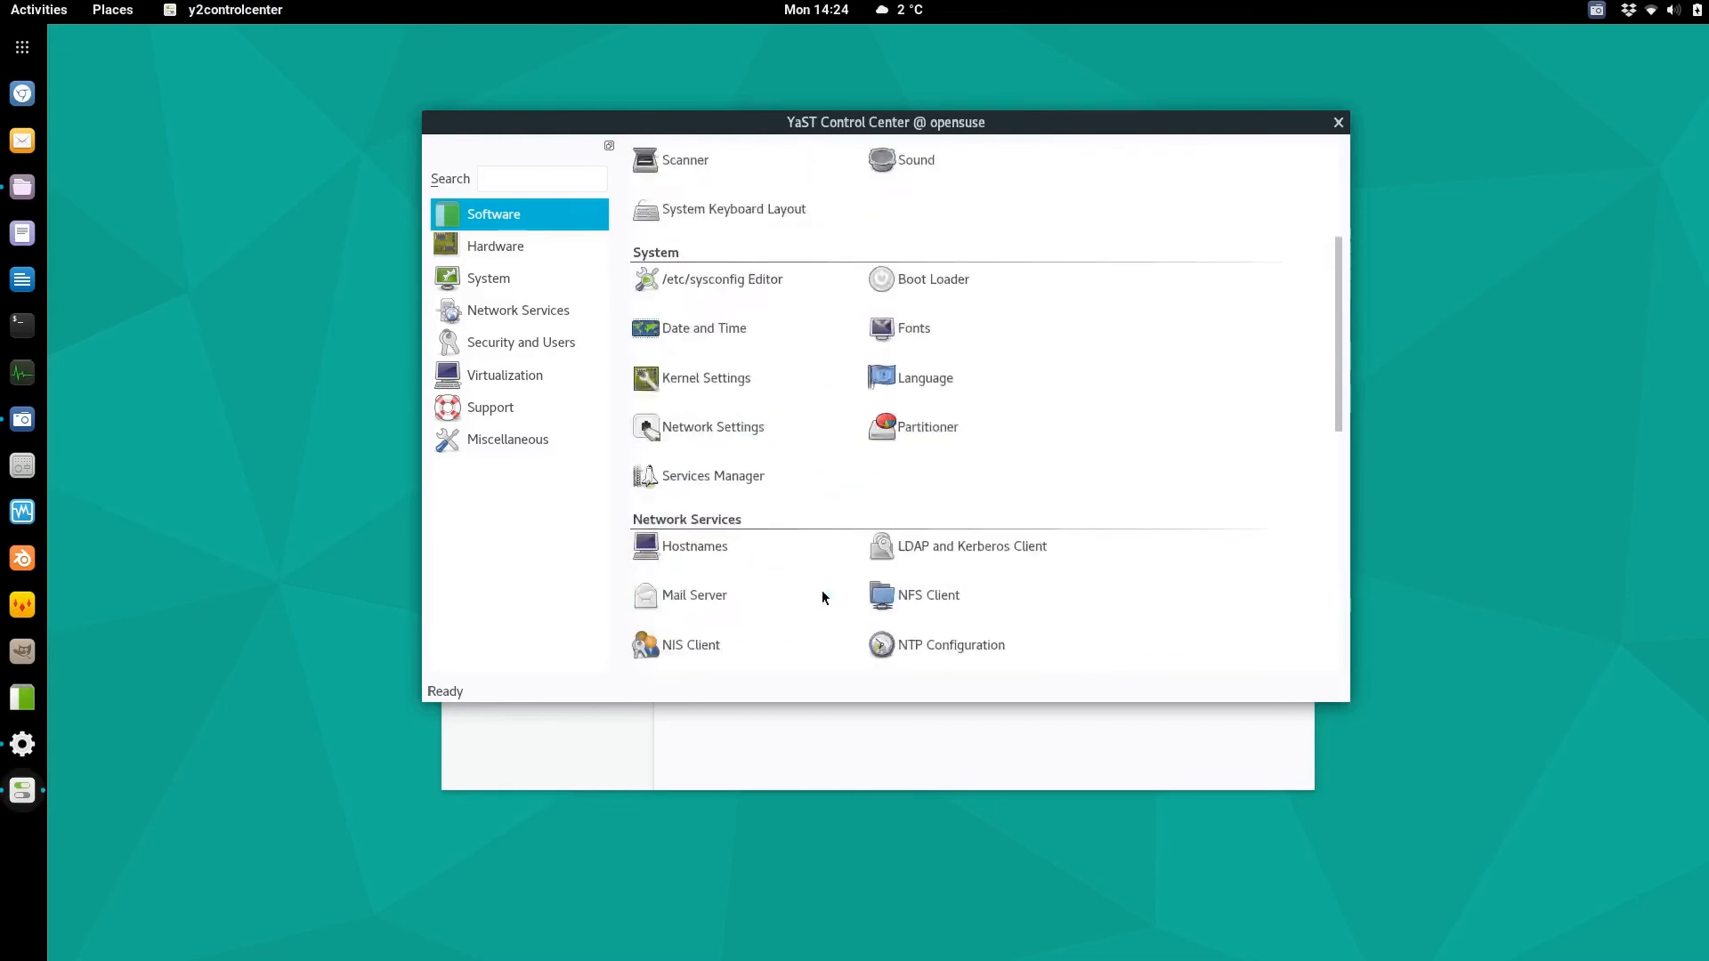
scroll(820, 589, "up", 8)
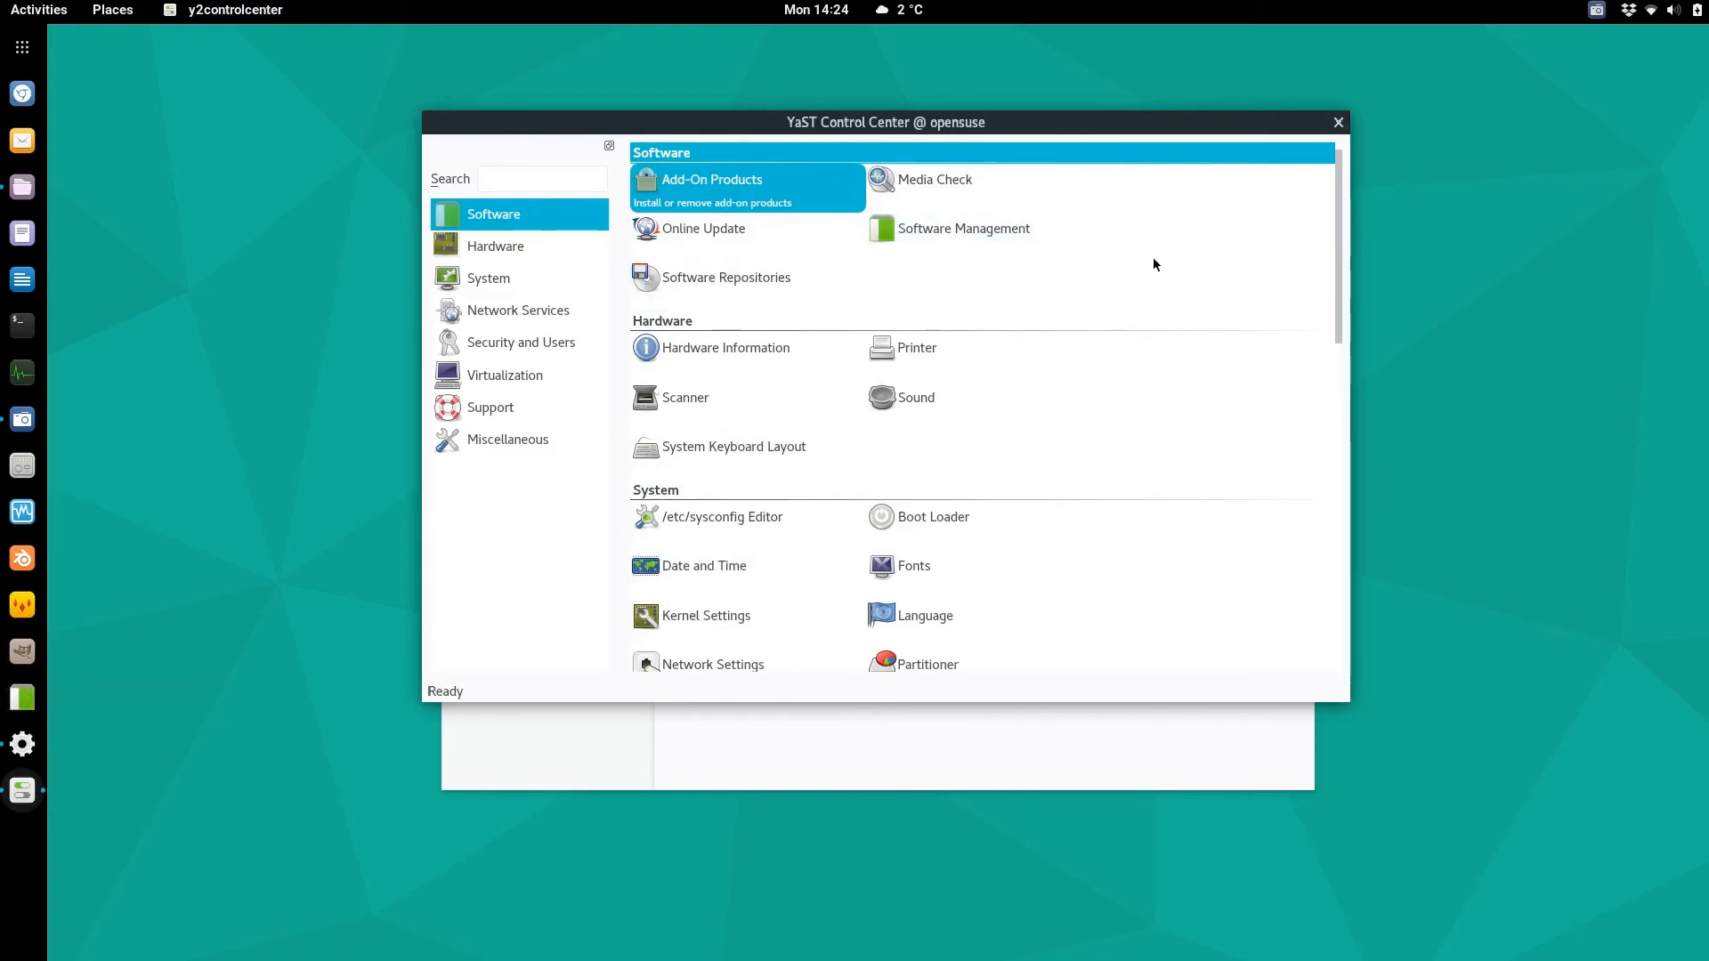
left_click(1338, 122)
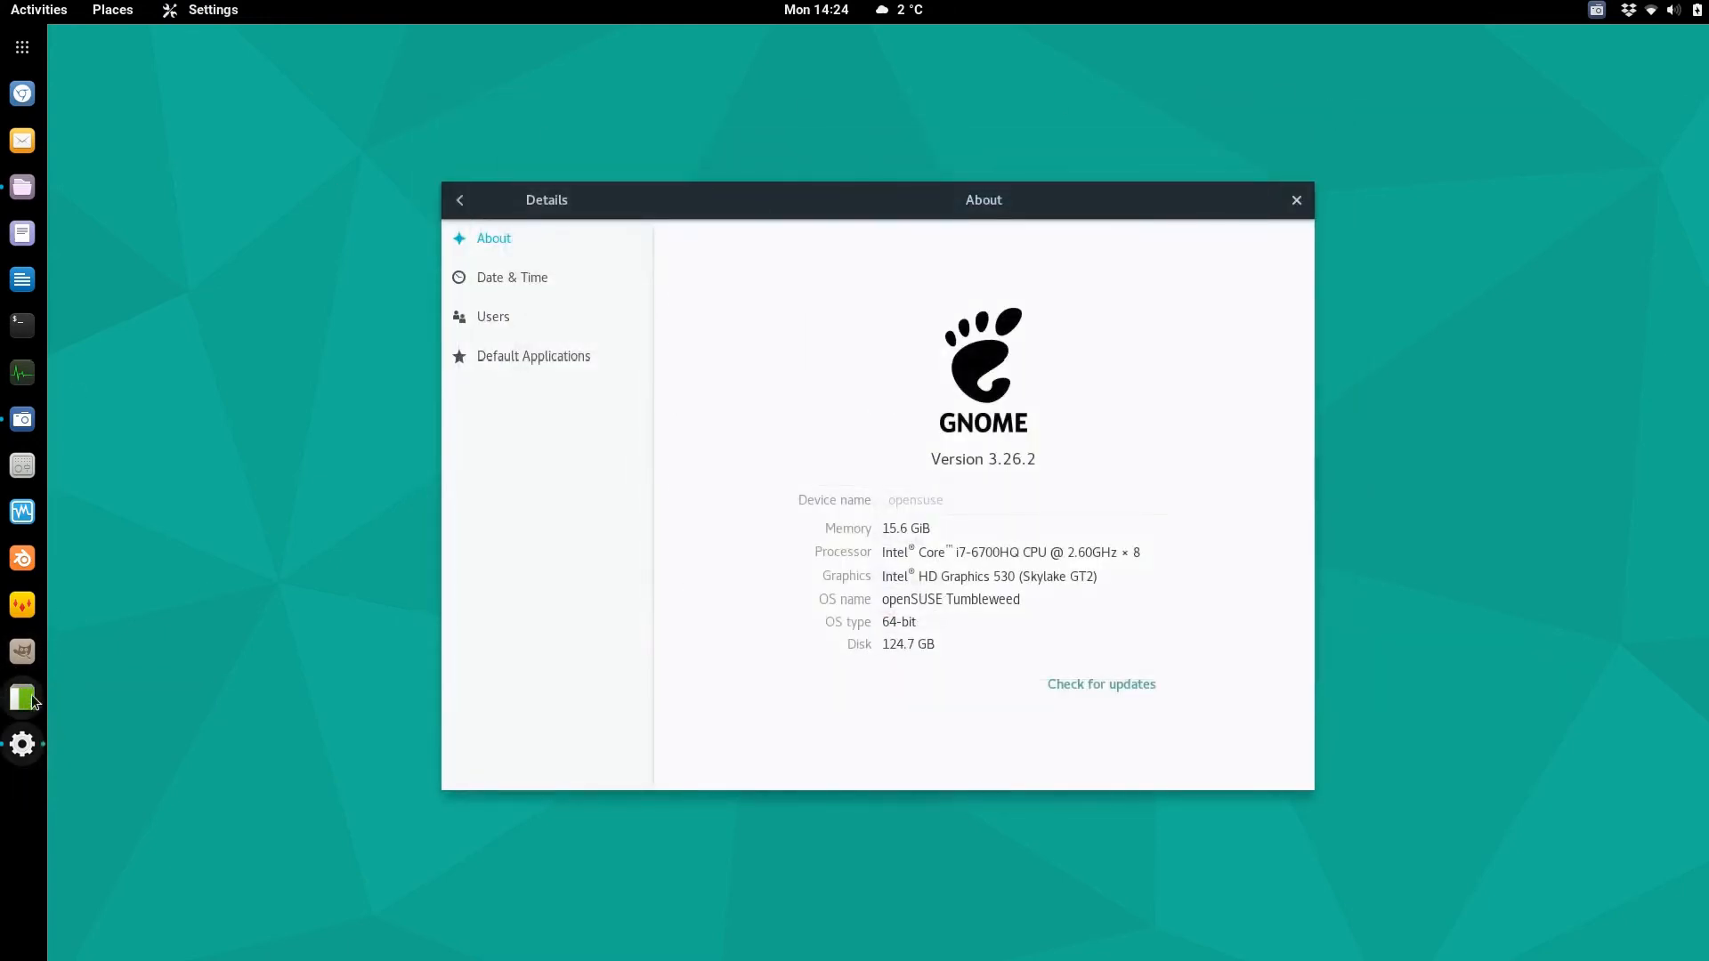
- Launch Software Management and authenticate with the root password
left_click(33, 699)
type("******")
key("Return")
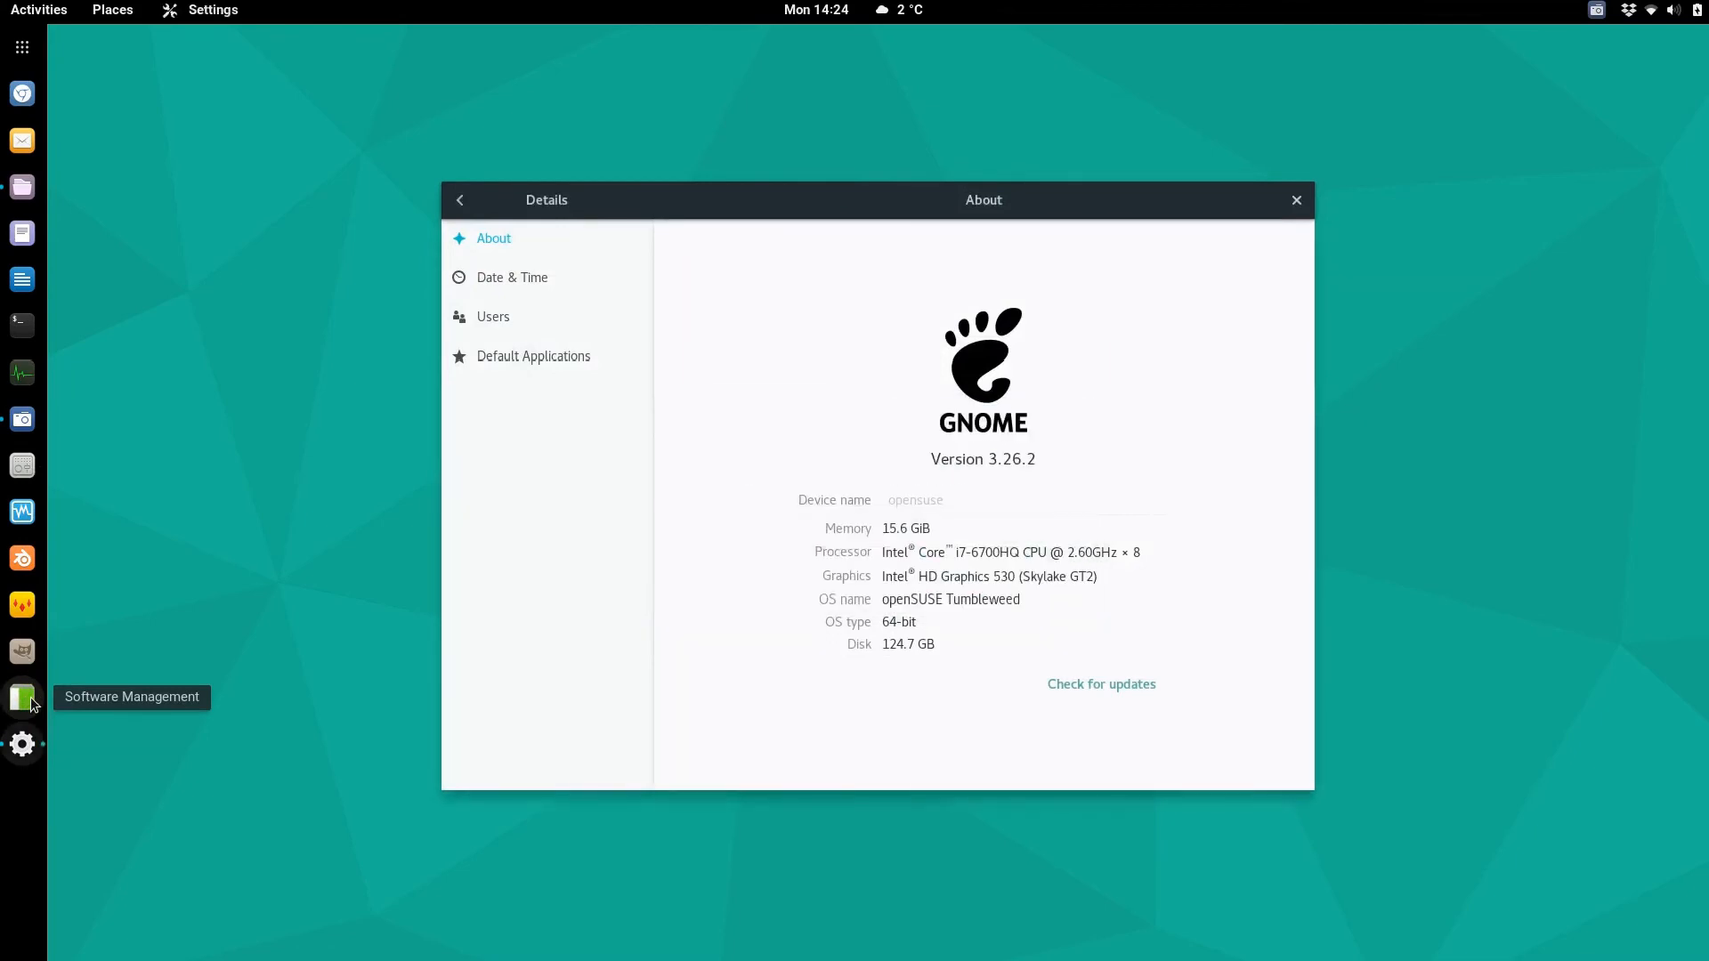
- Search the applications for "softwa" and view the favorites option of Software Management, leaving the search again
key("super")
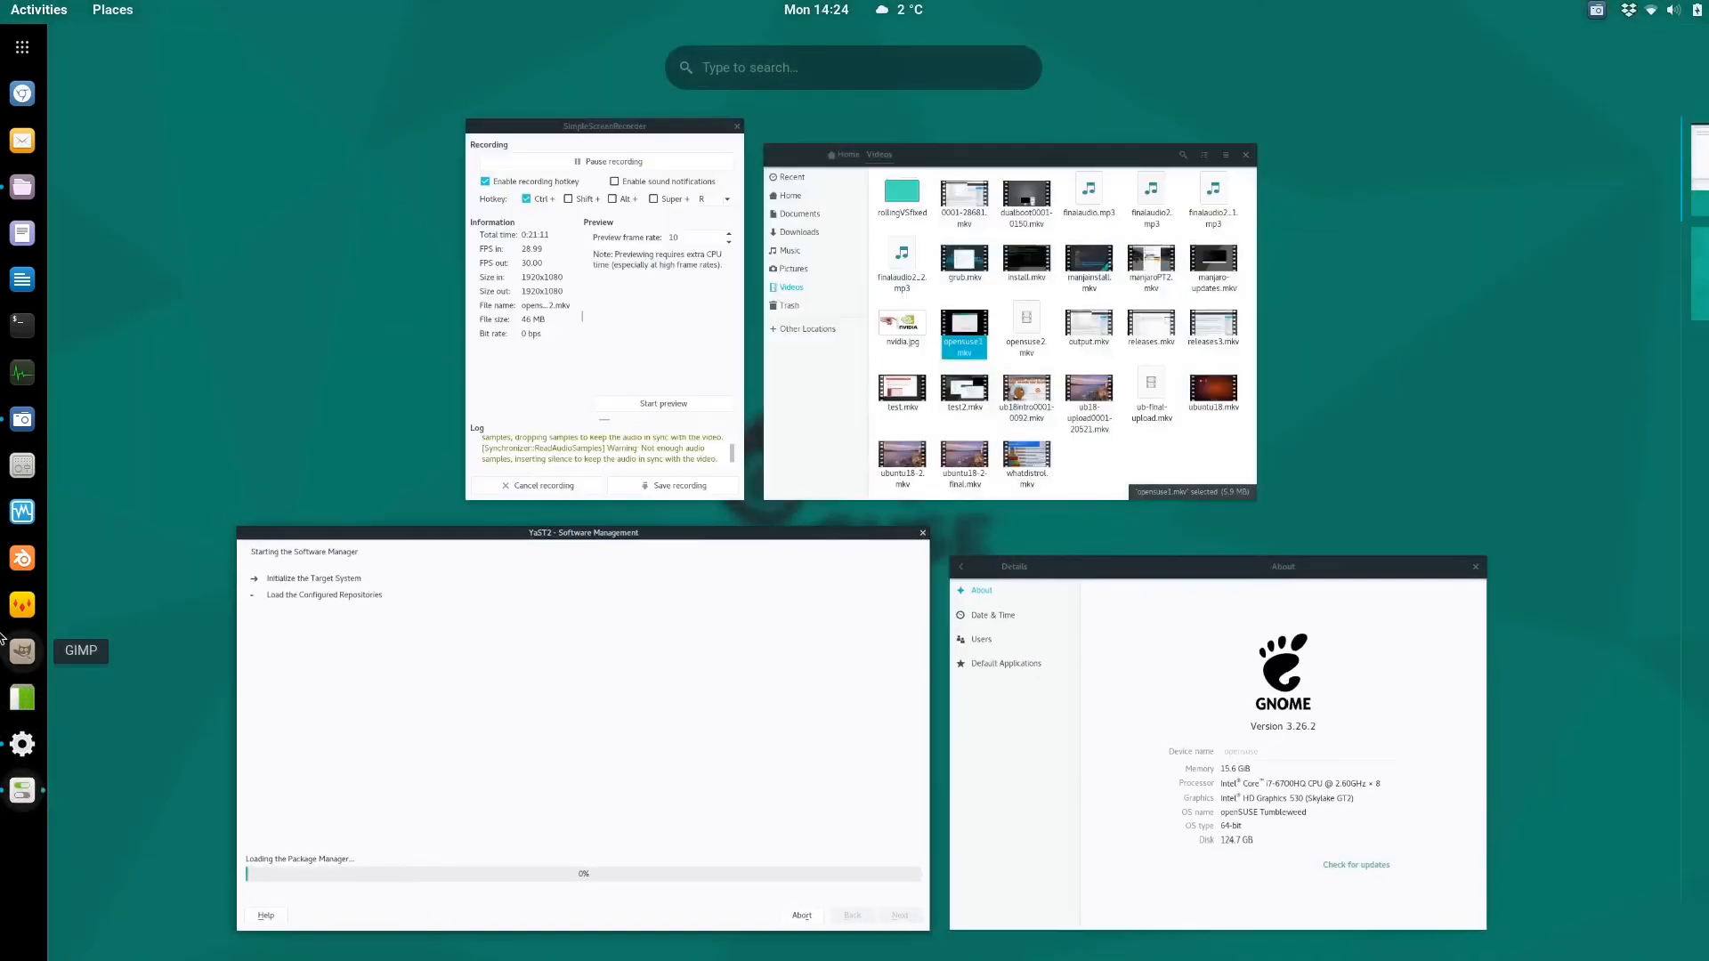
type("softwa")
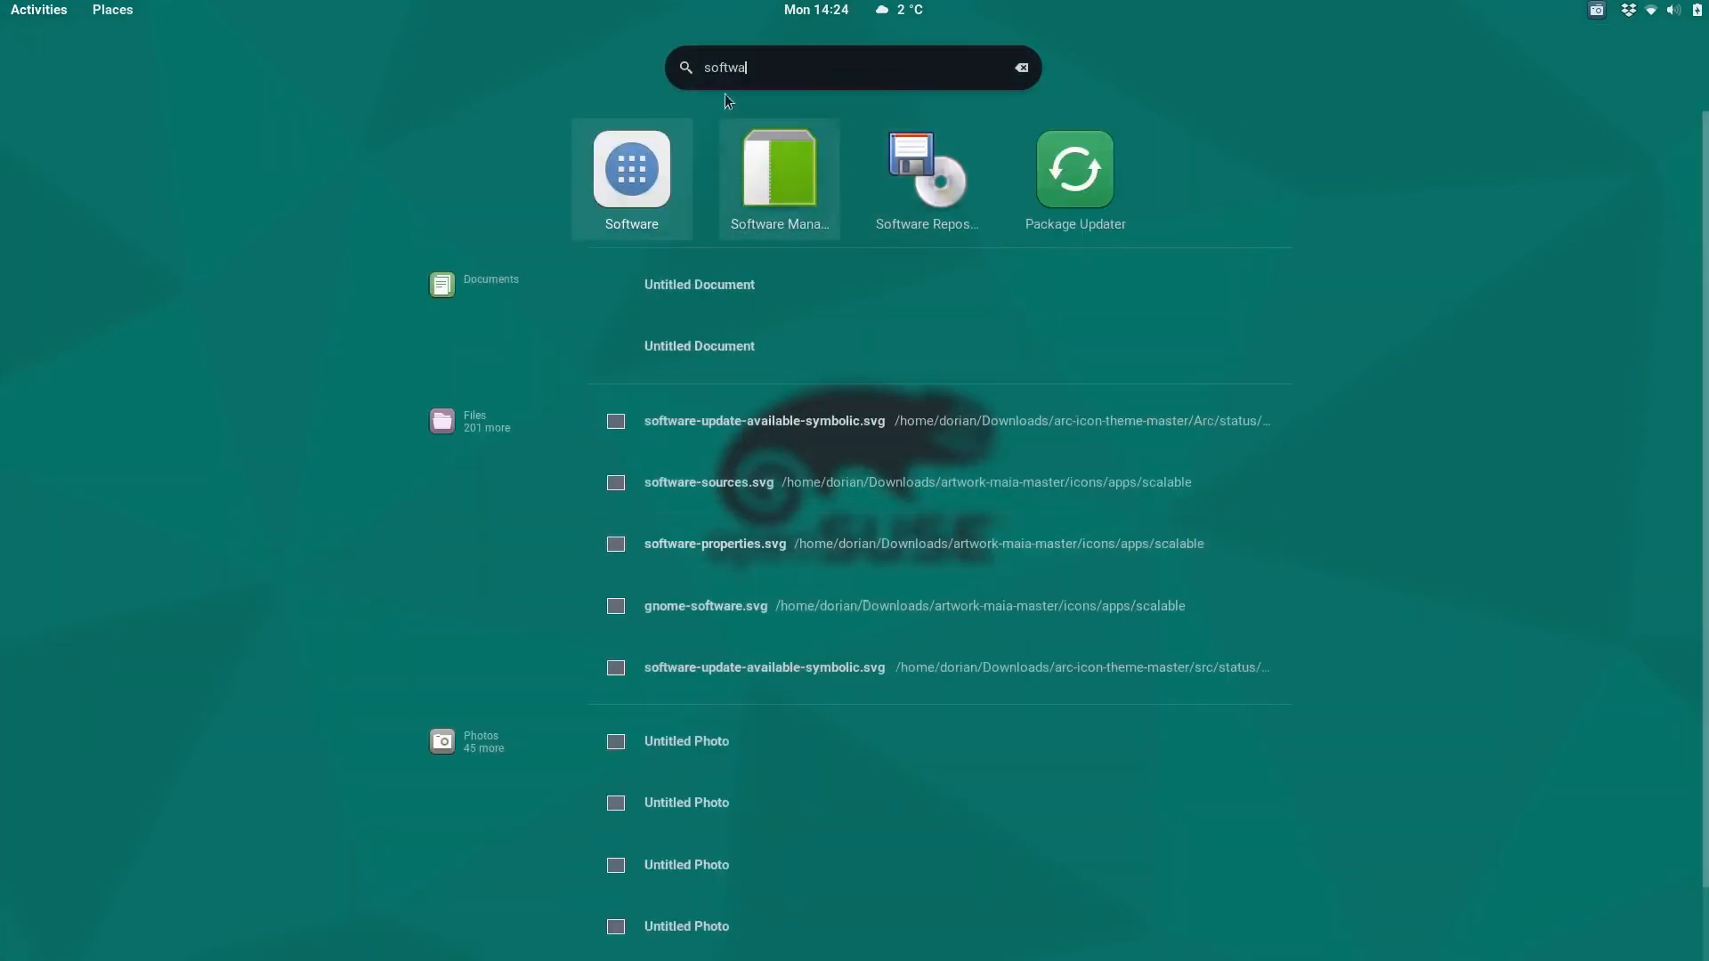
right_click(779, 172)
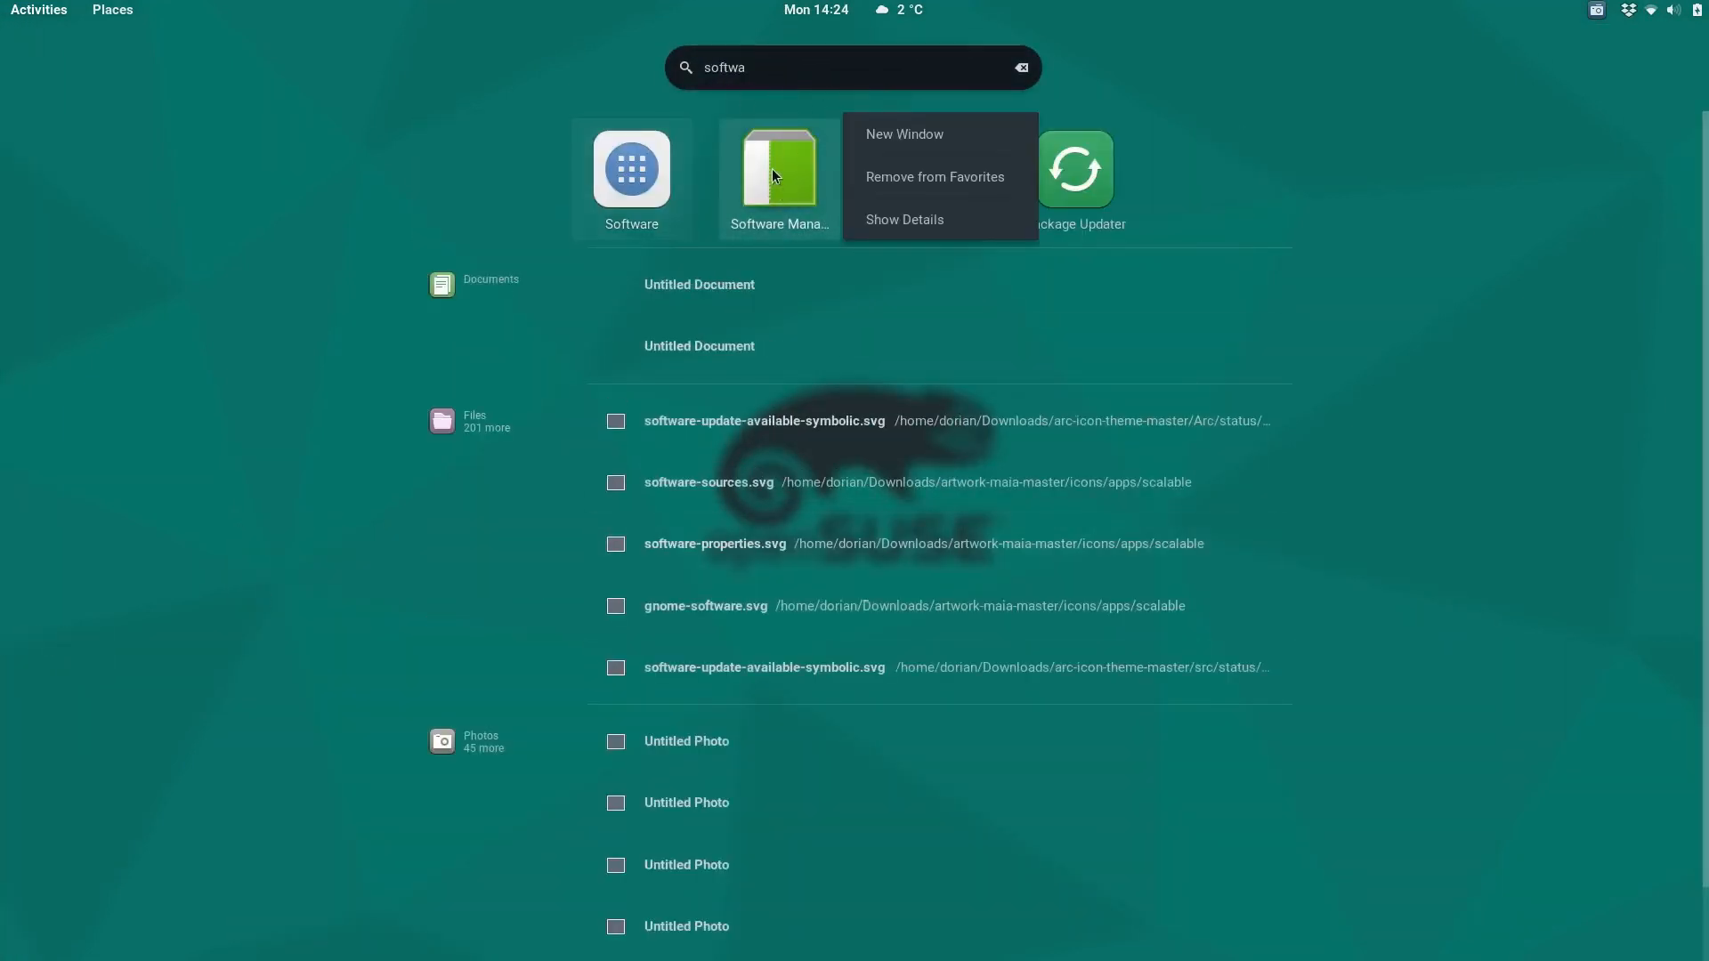
left_click(917, 180)
key("Escape")
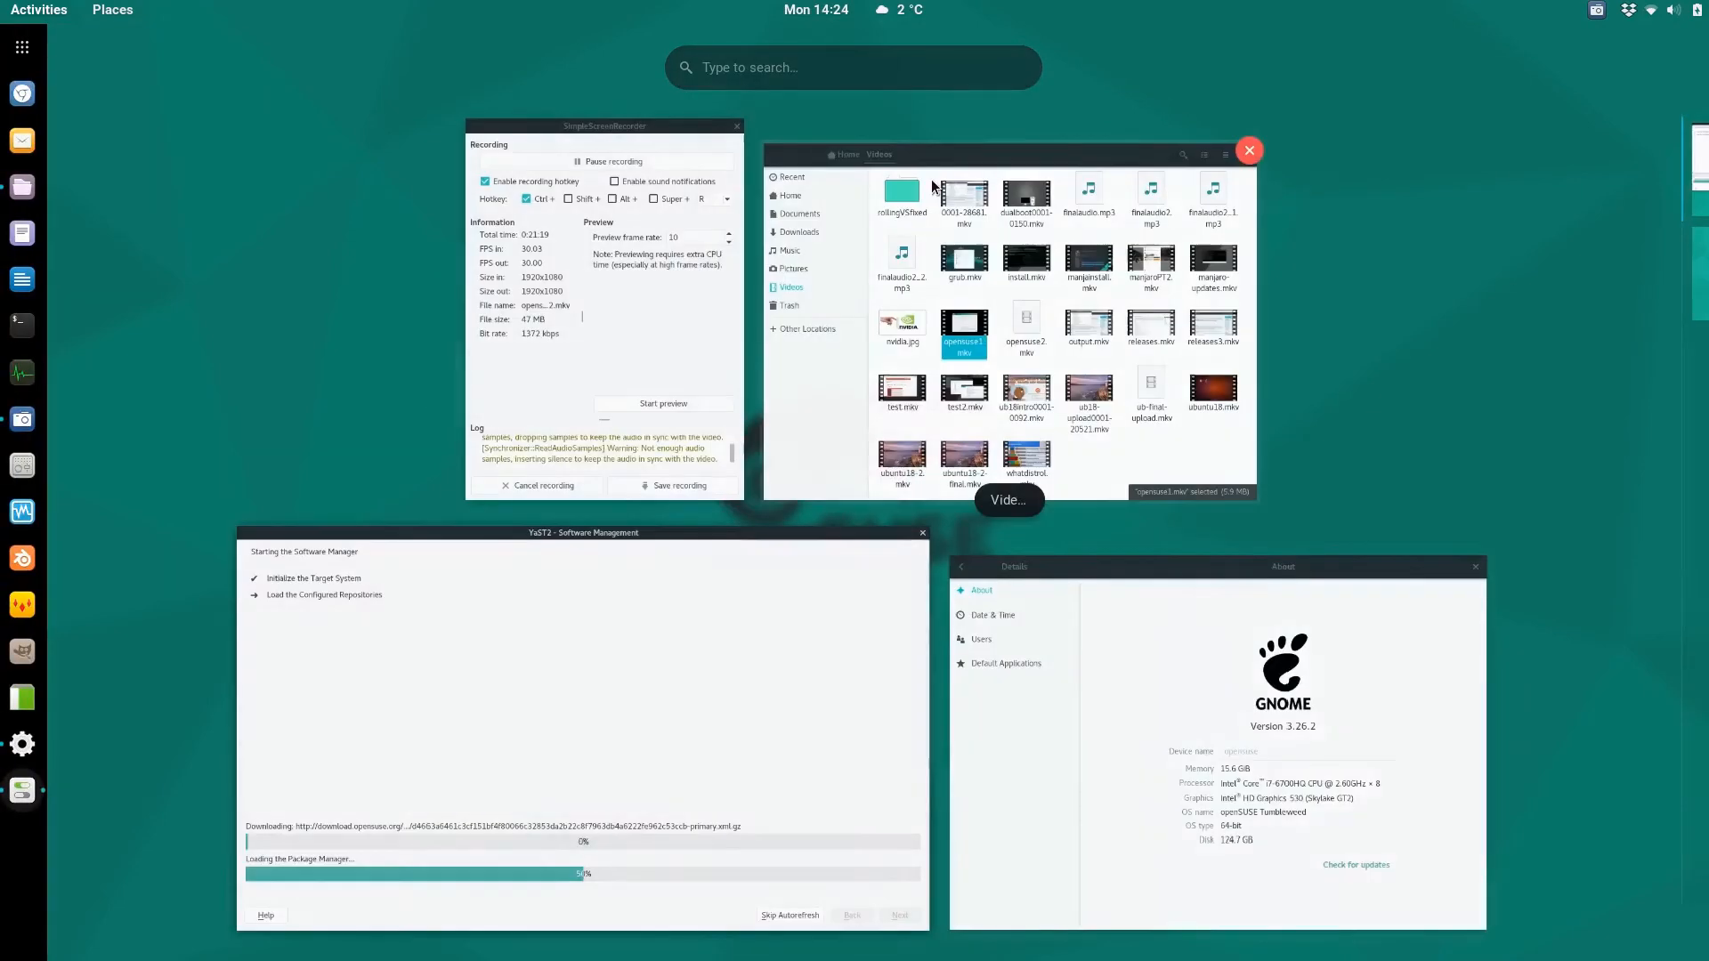
- Bring the loading Software Management window to the front and move it to the middle of the desktop
left_click(601, 598)
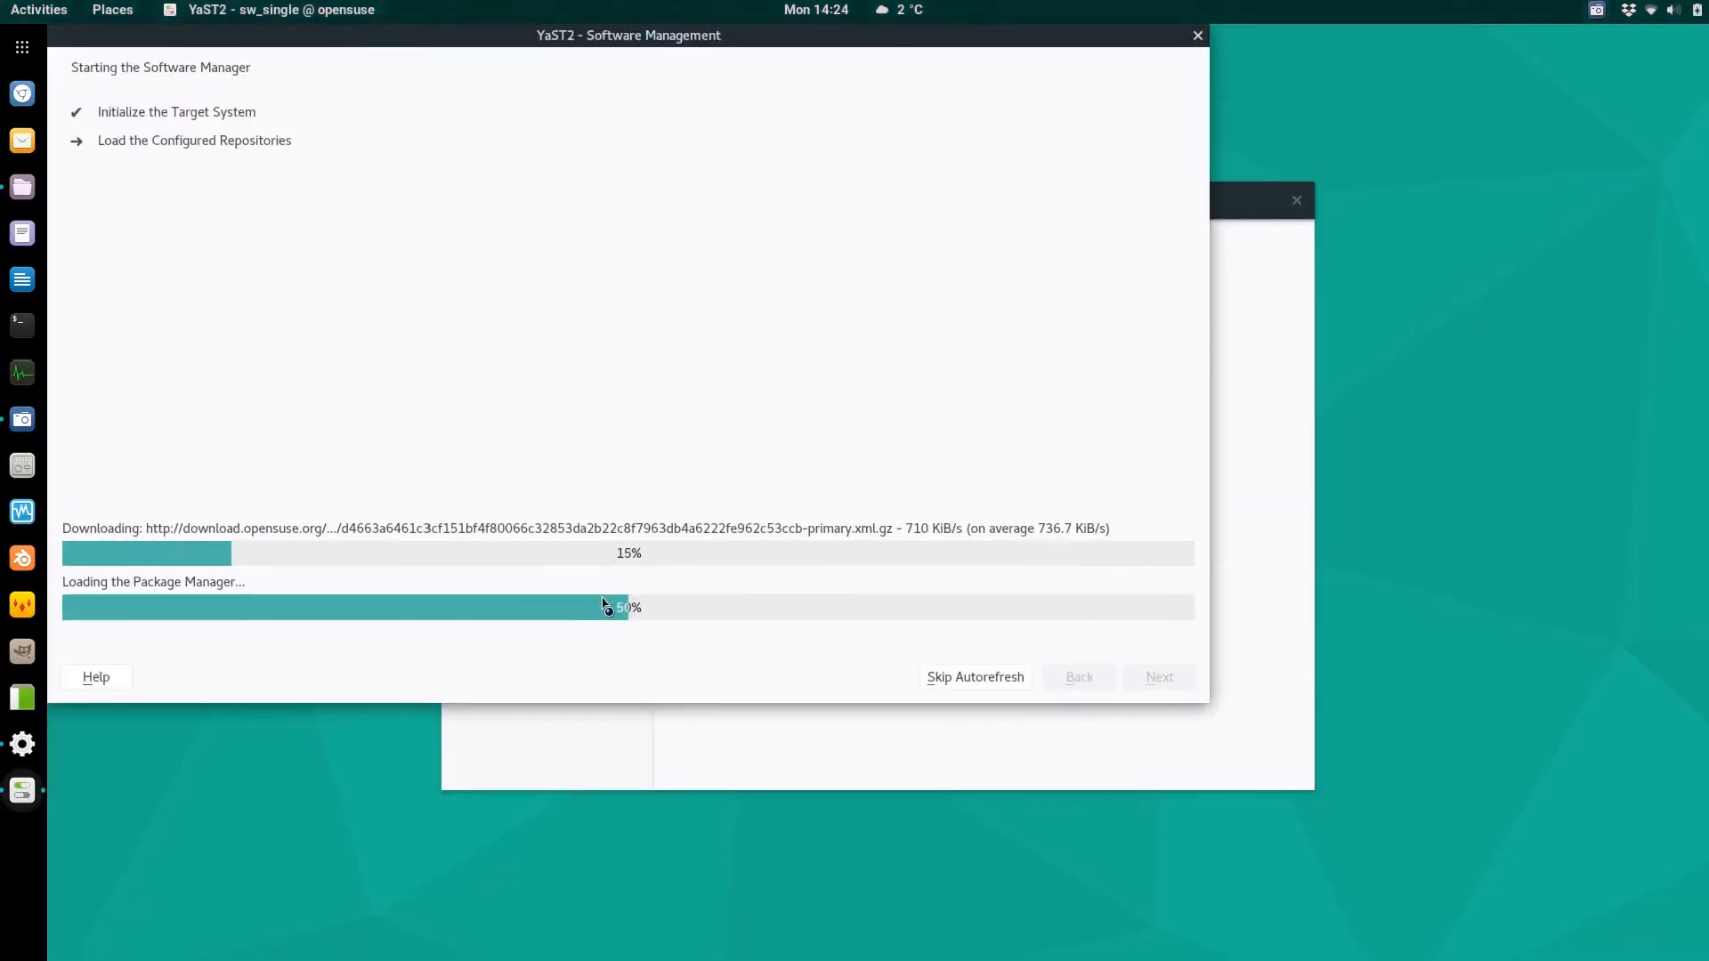
left_click_drag(733, 57, 926, 147)
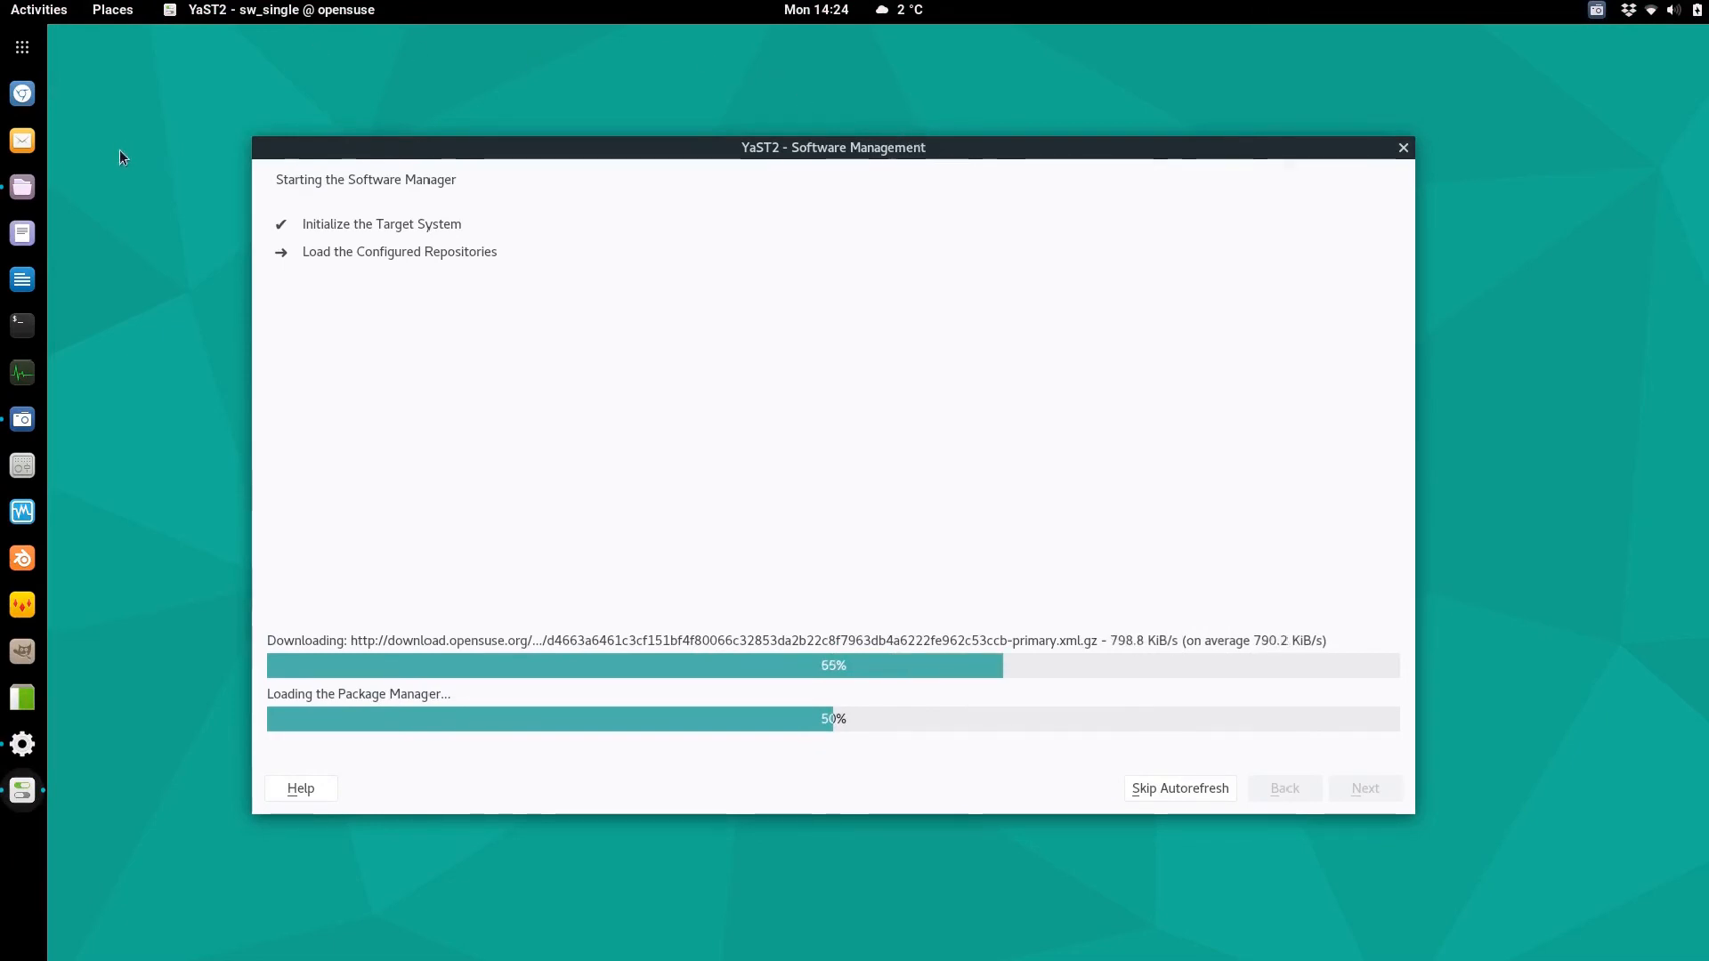
- Bring up the Files window and close the Settings window
left_click(6, 192)
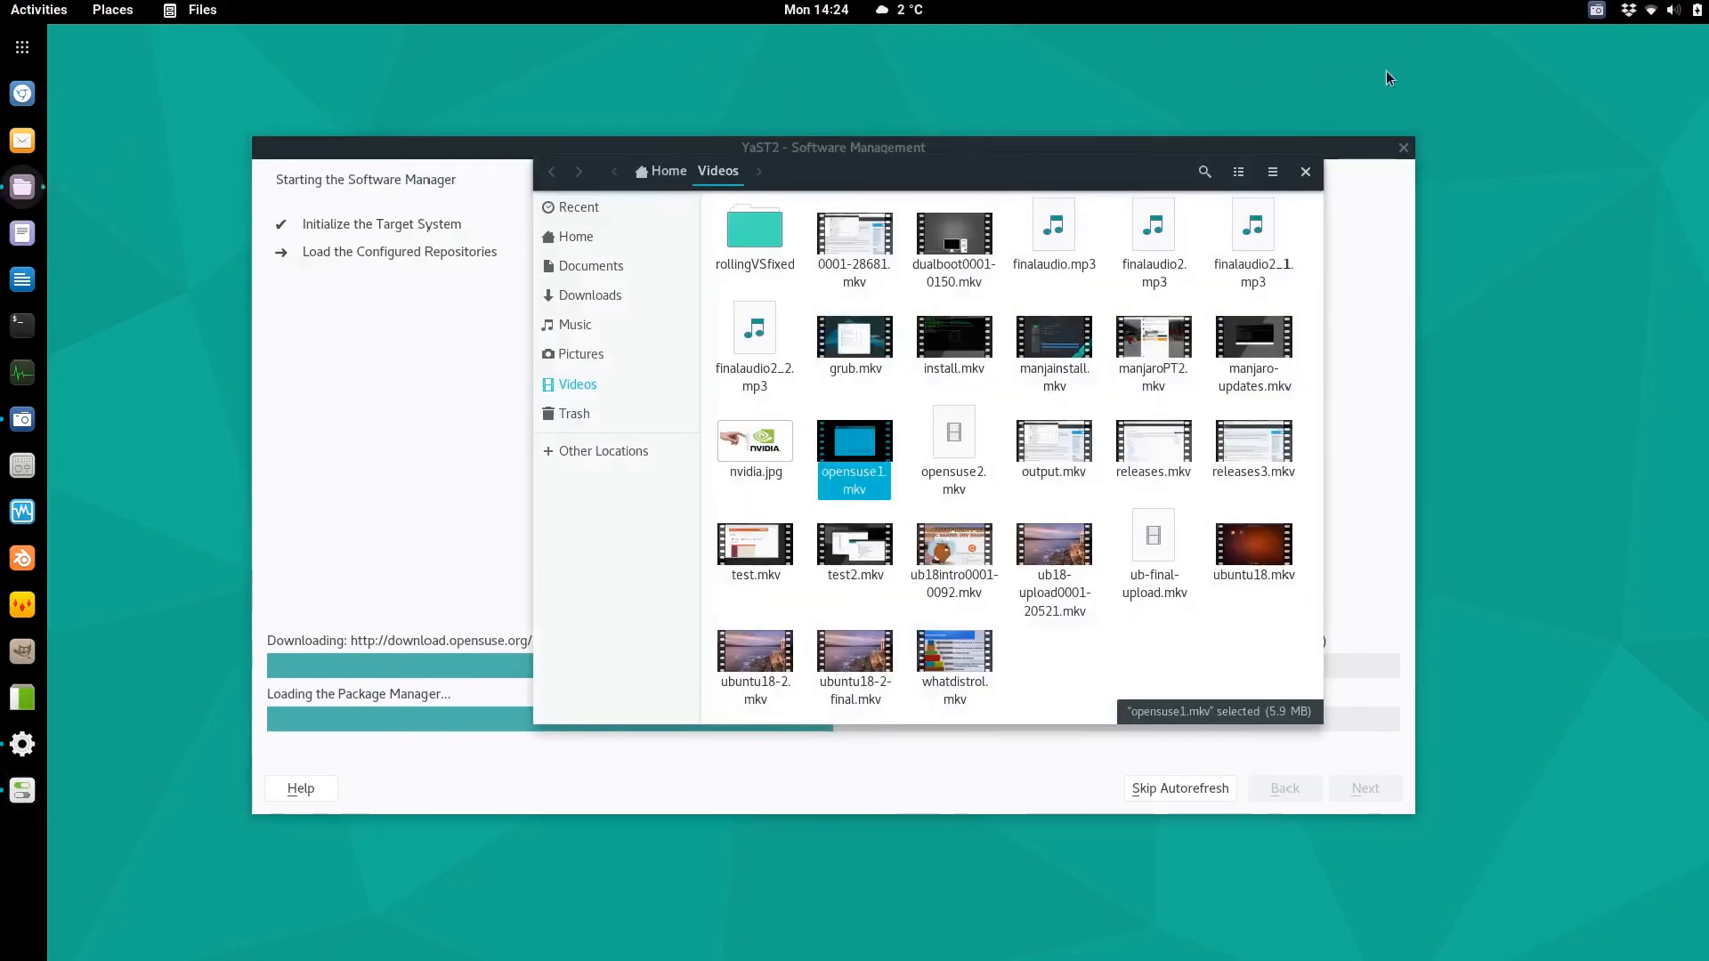
left_click(495, 200)
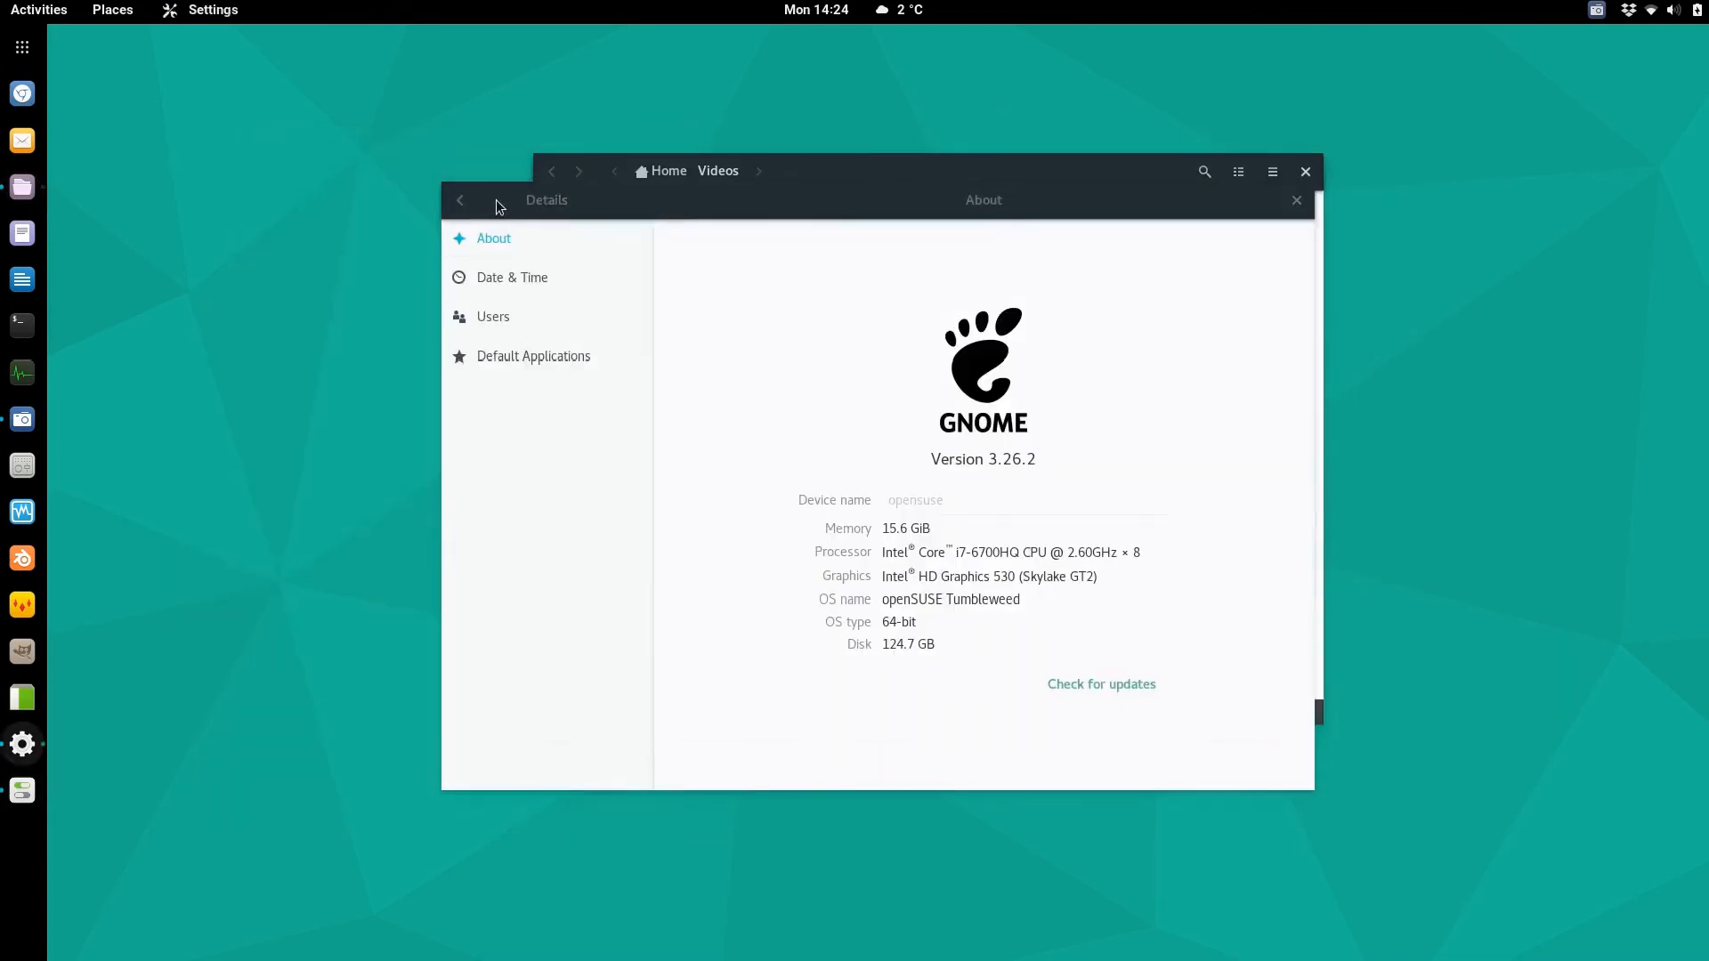
left_click(1295, 201)
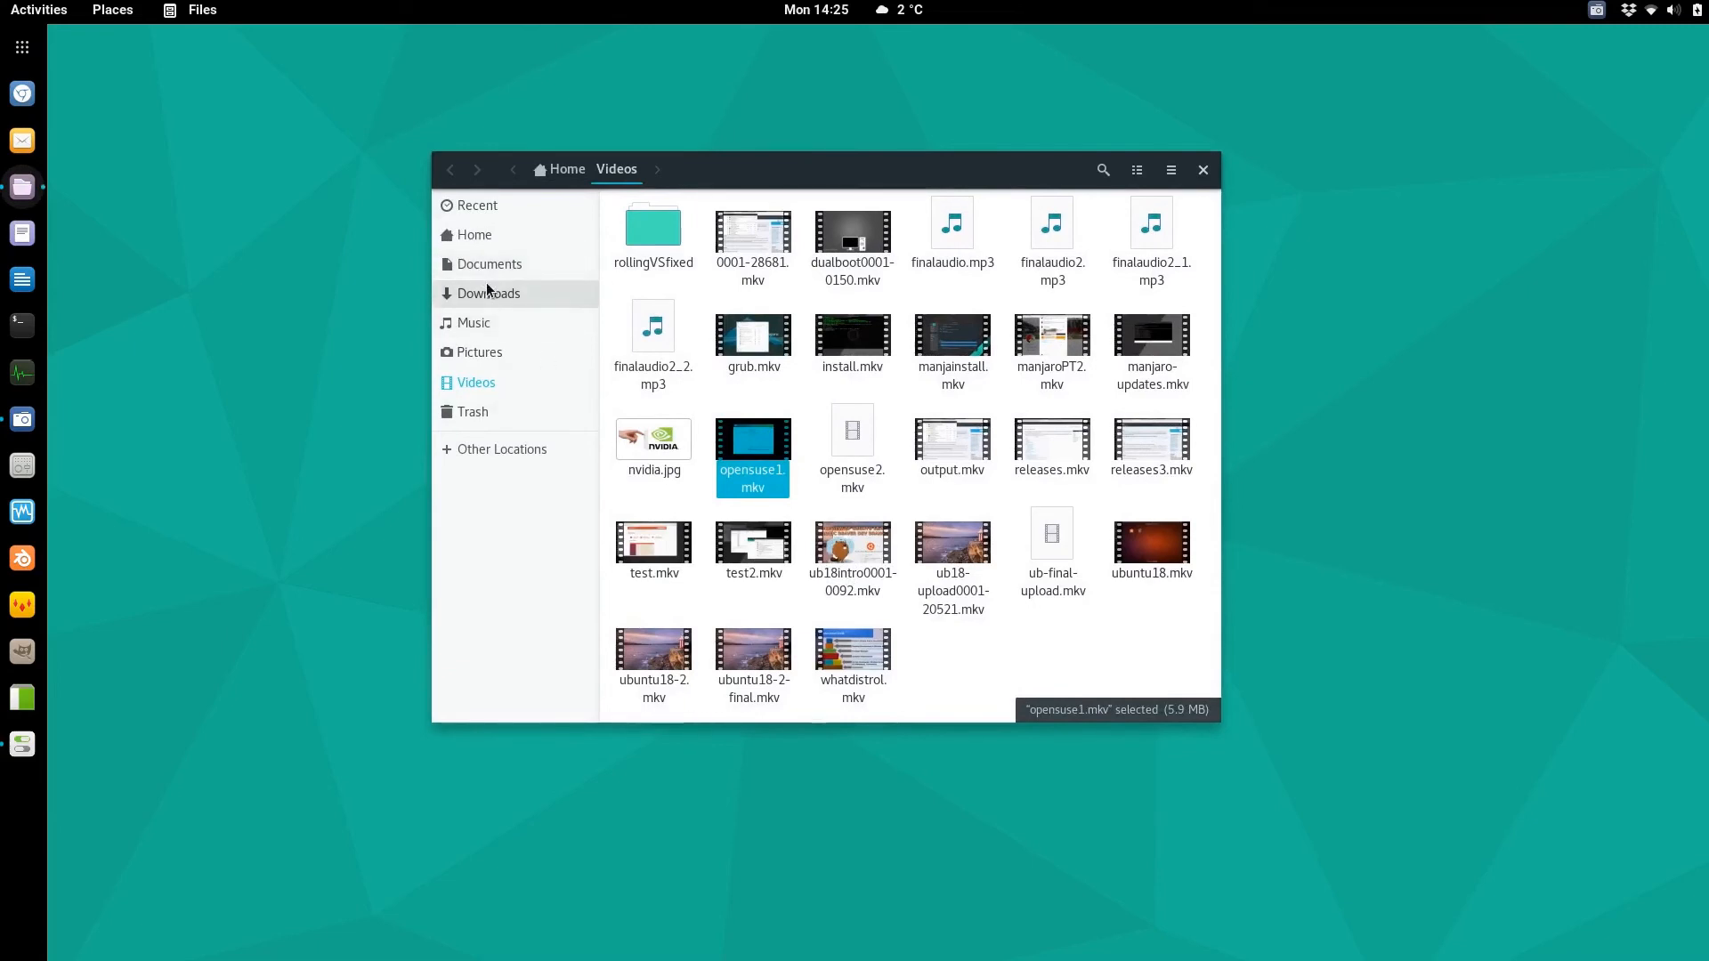
- Browse the Pictures, Documents and Downloads folders in Files, and return to Pictures
left_click(489, 352)
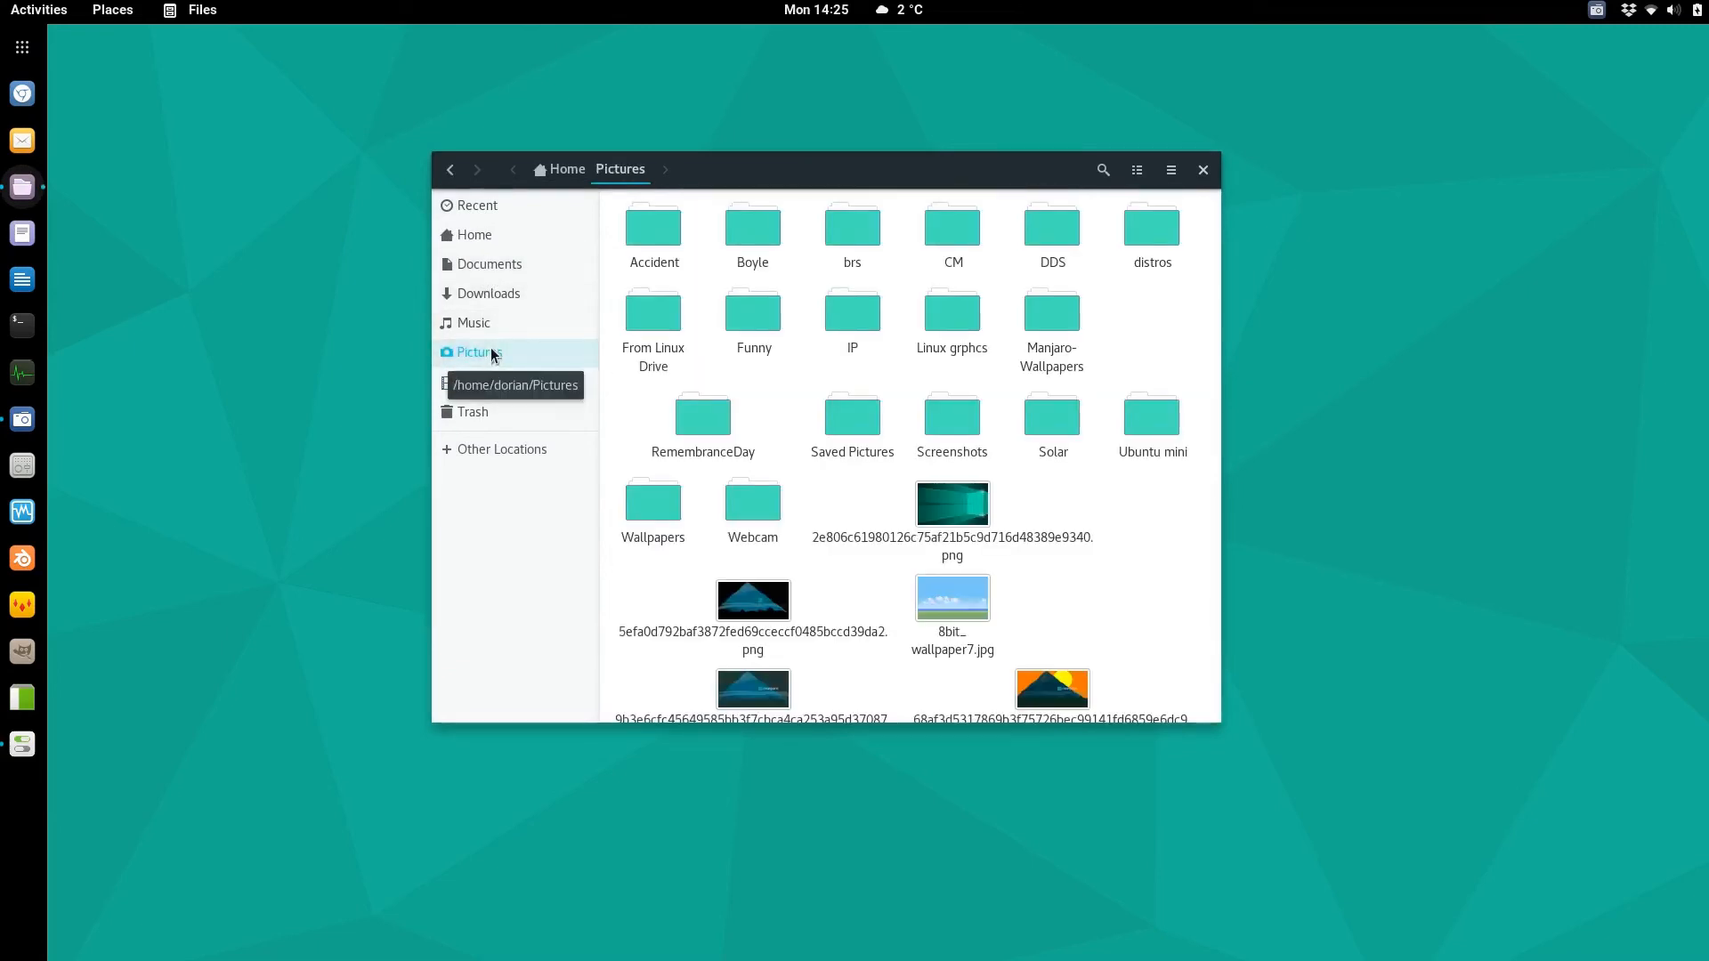
scroll(1185, 552, "down", 10)
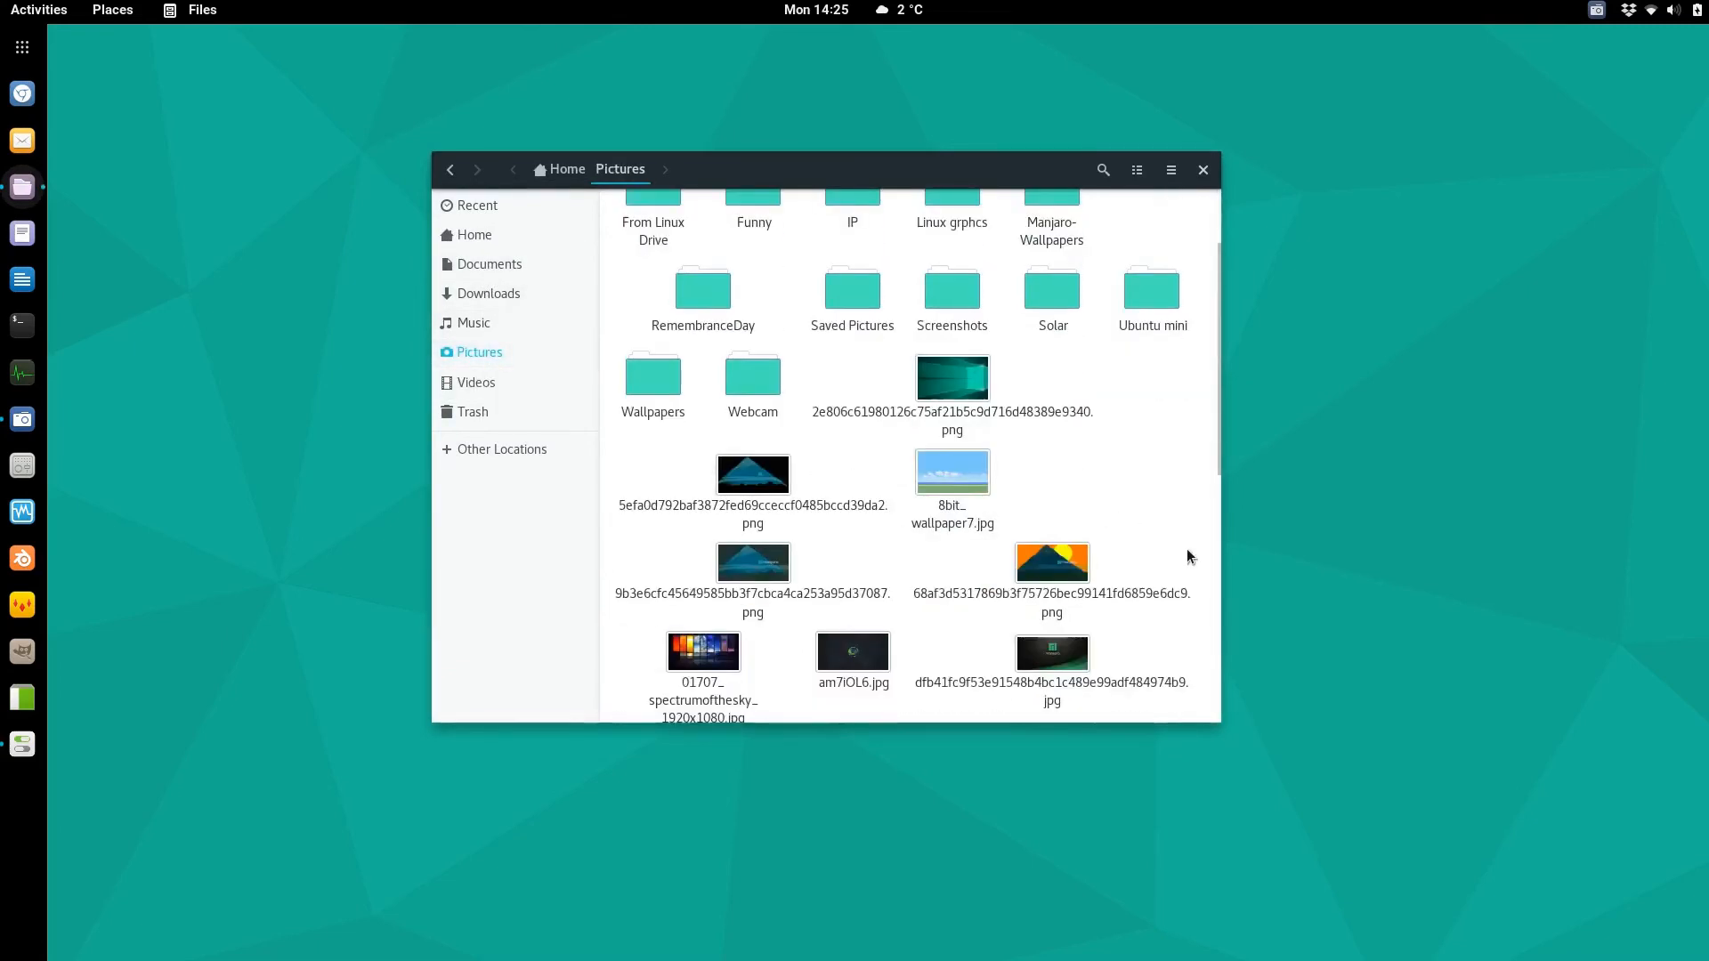
scroll(1187, 546, "down", 4)
scroll(1172, 548, "up", 14)
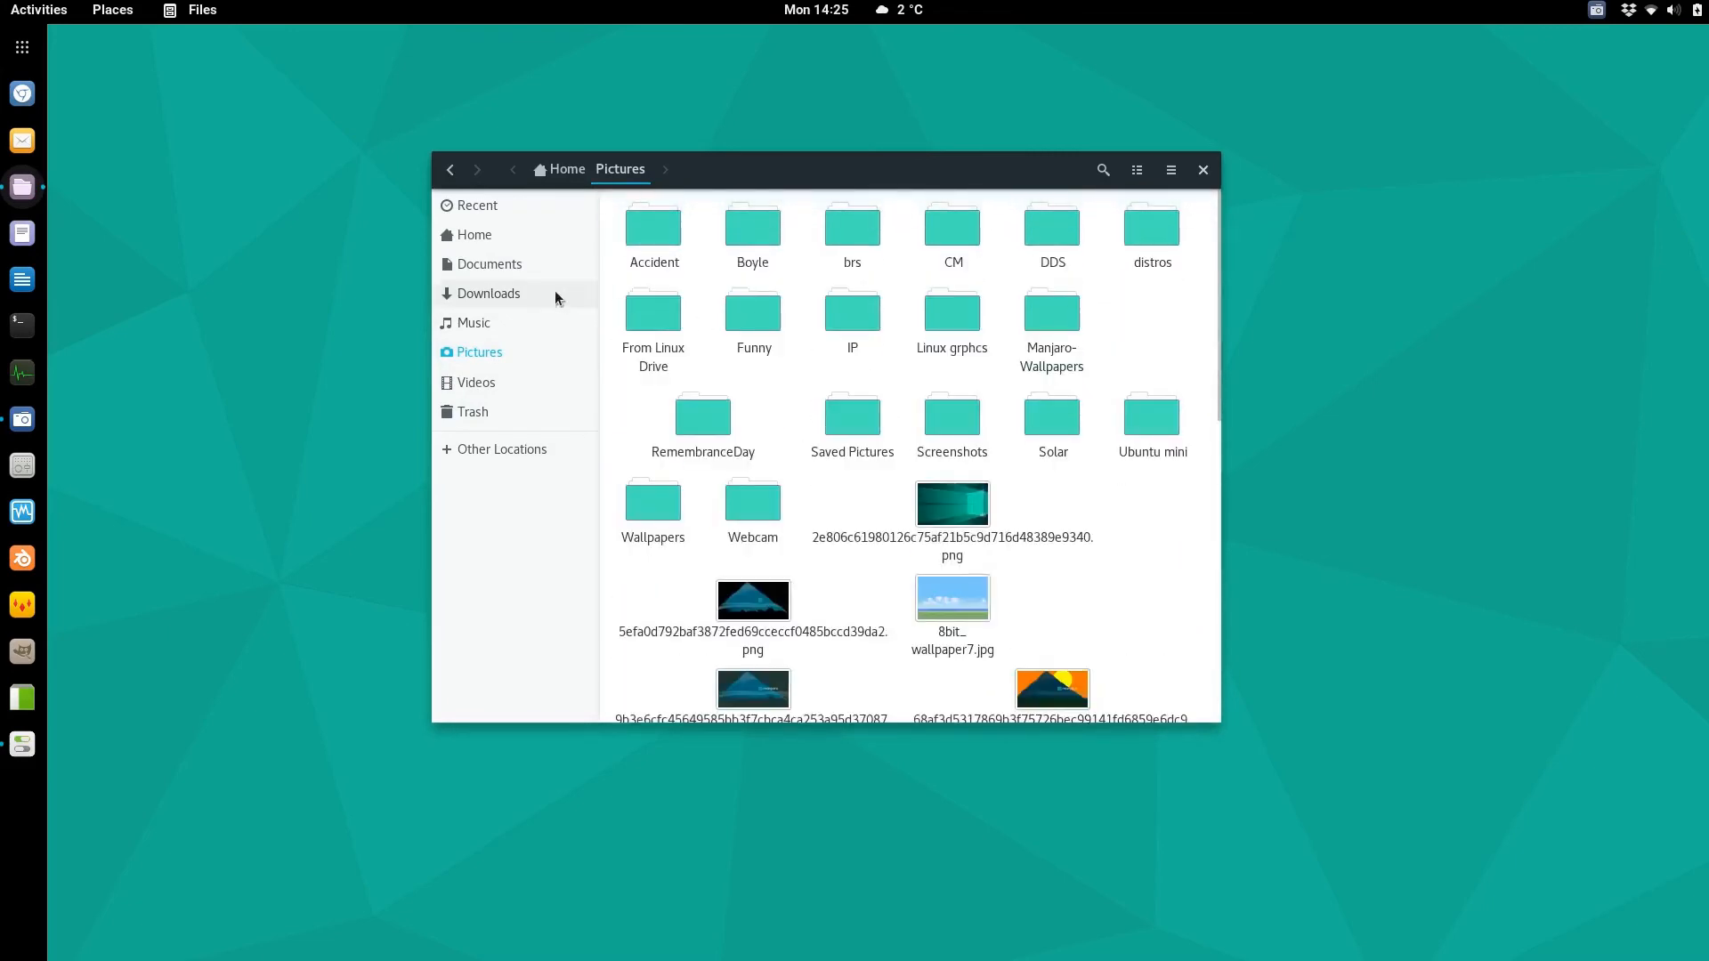
left_click(500, 264)
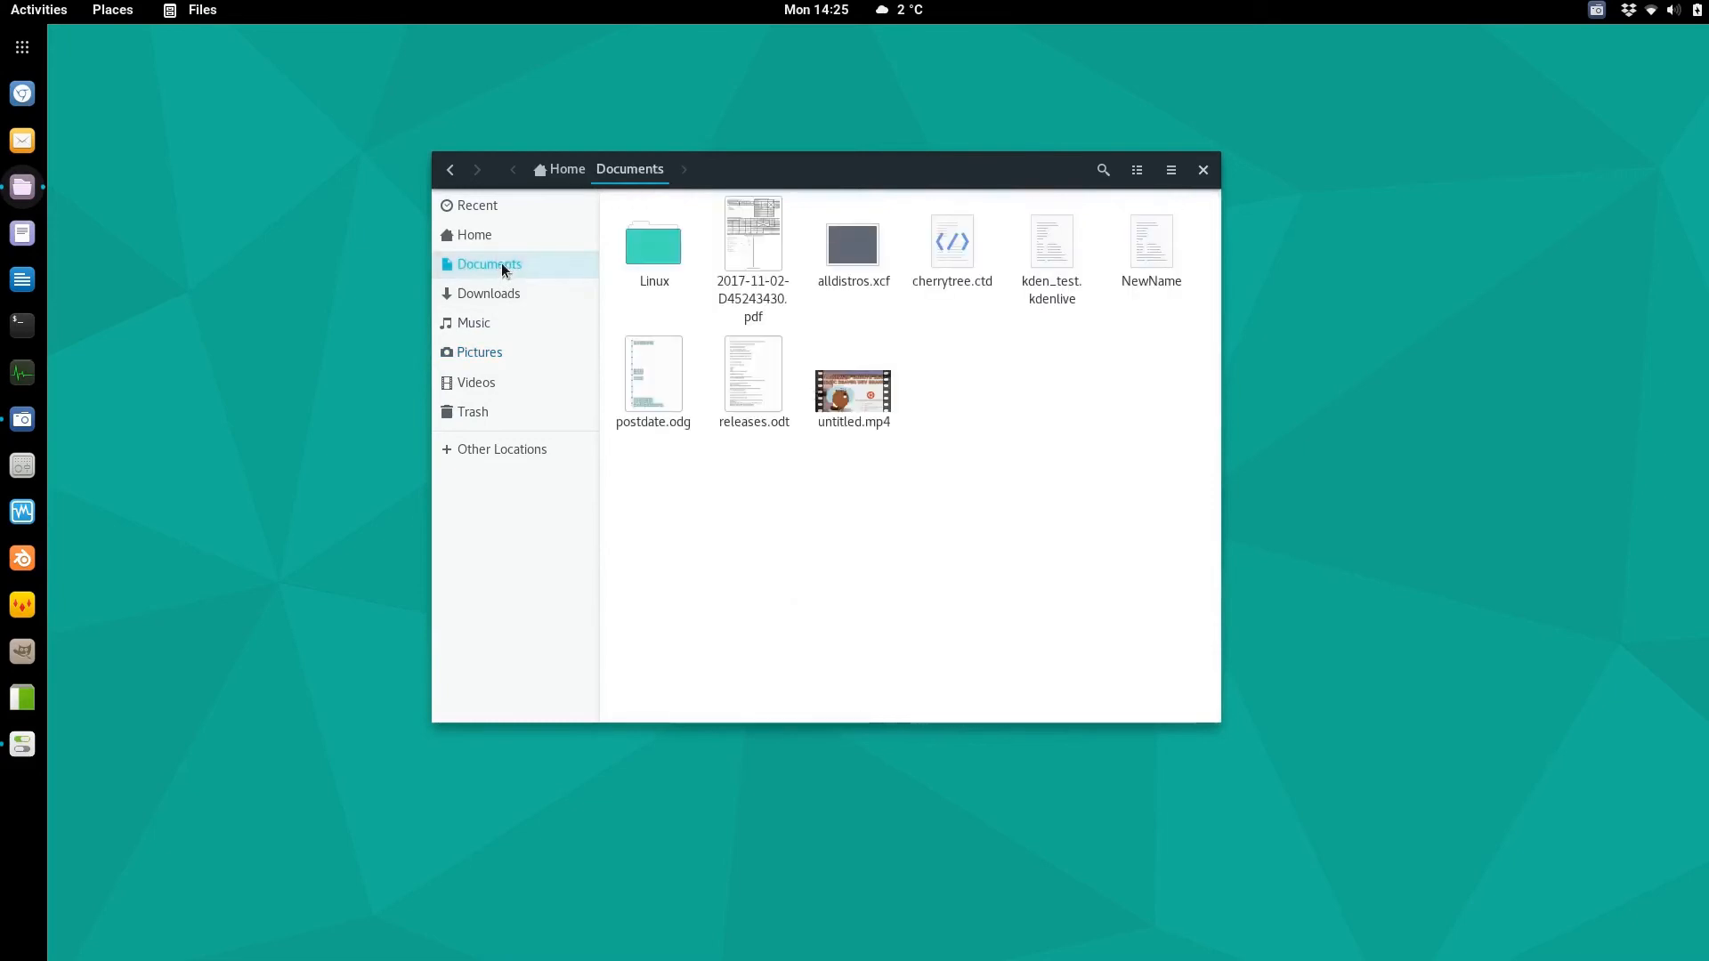
left_click(505, 294)
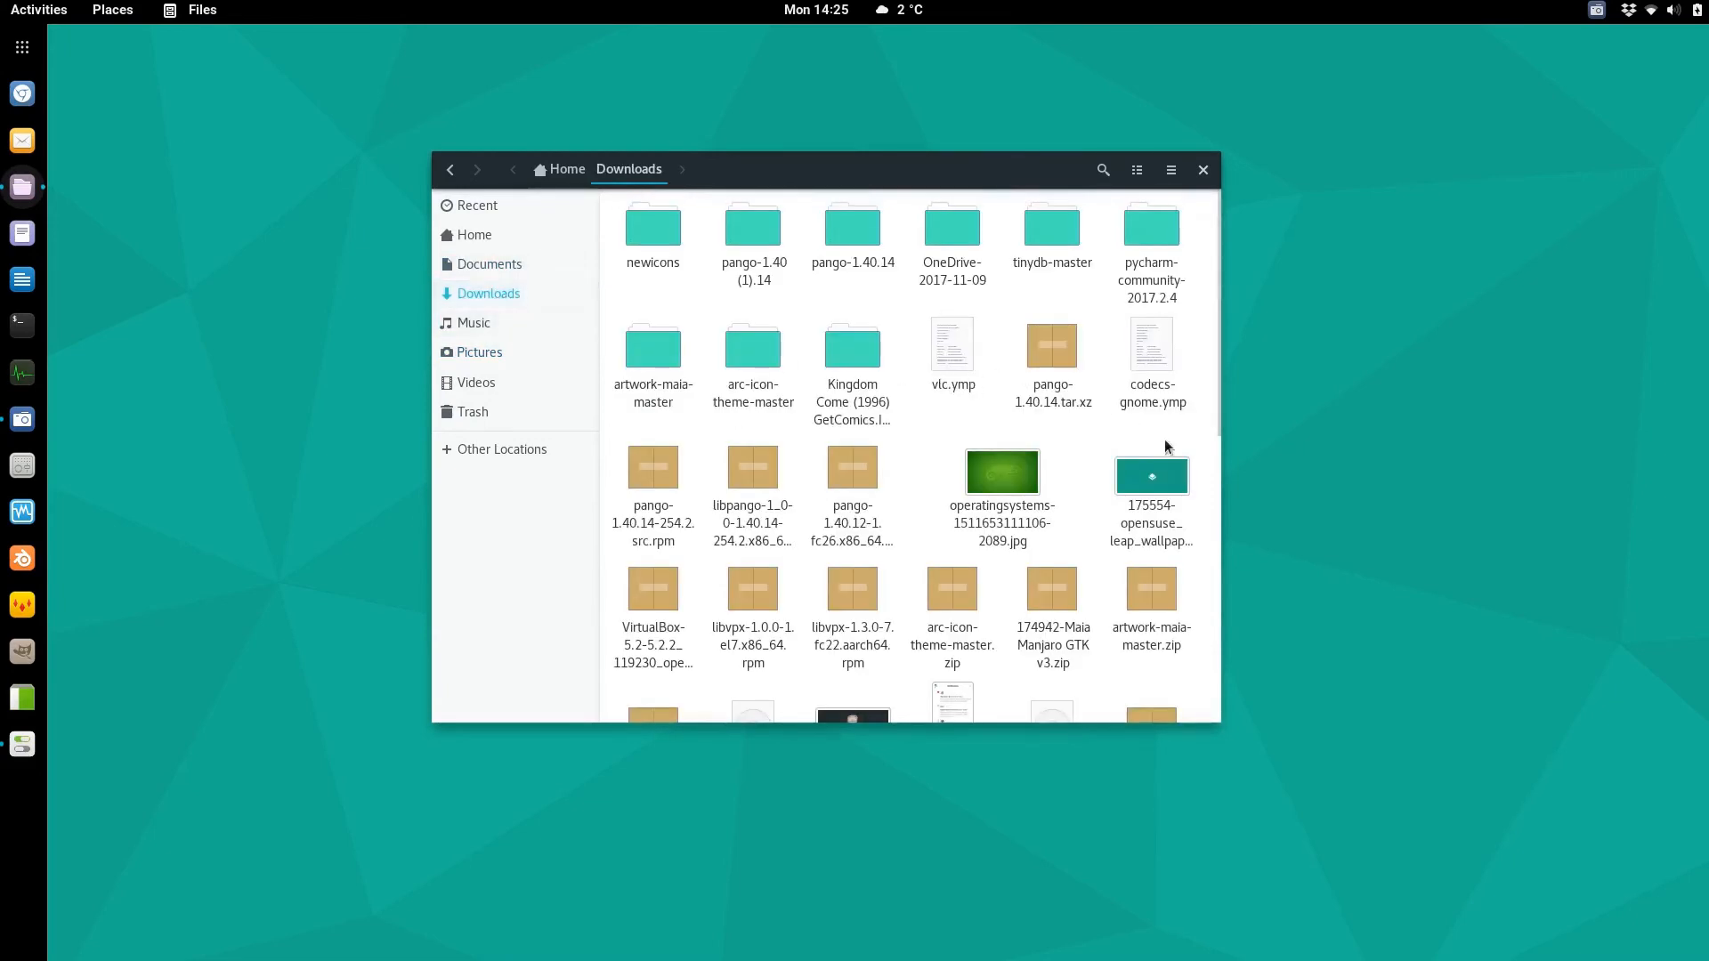
left_click(490, 353)
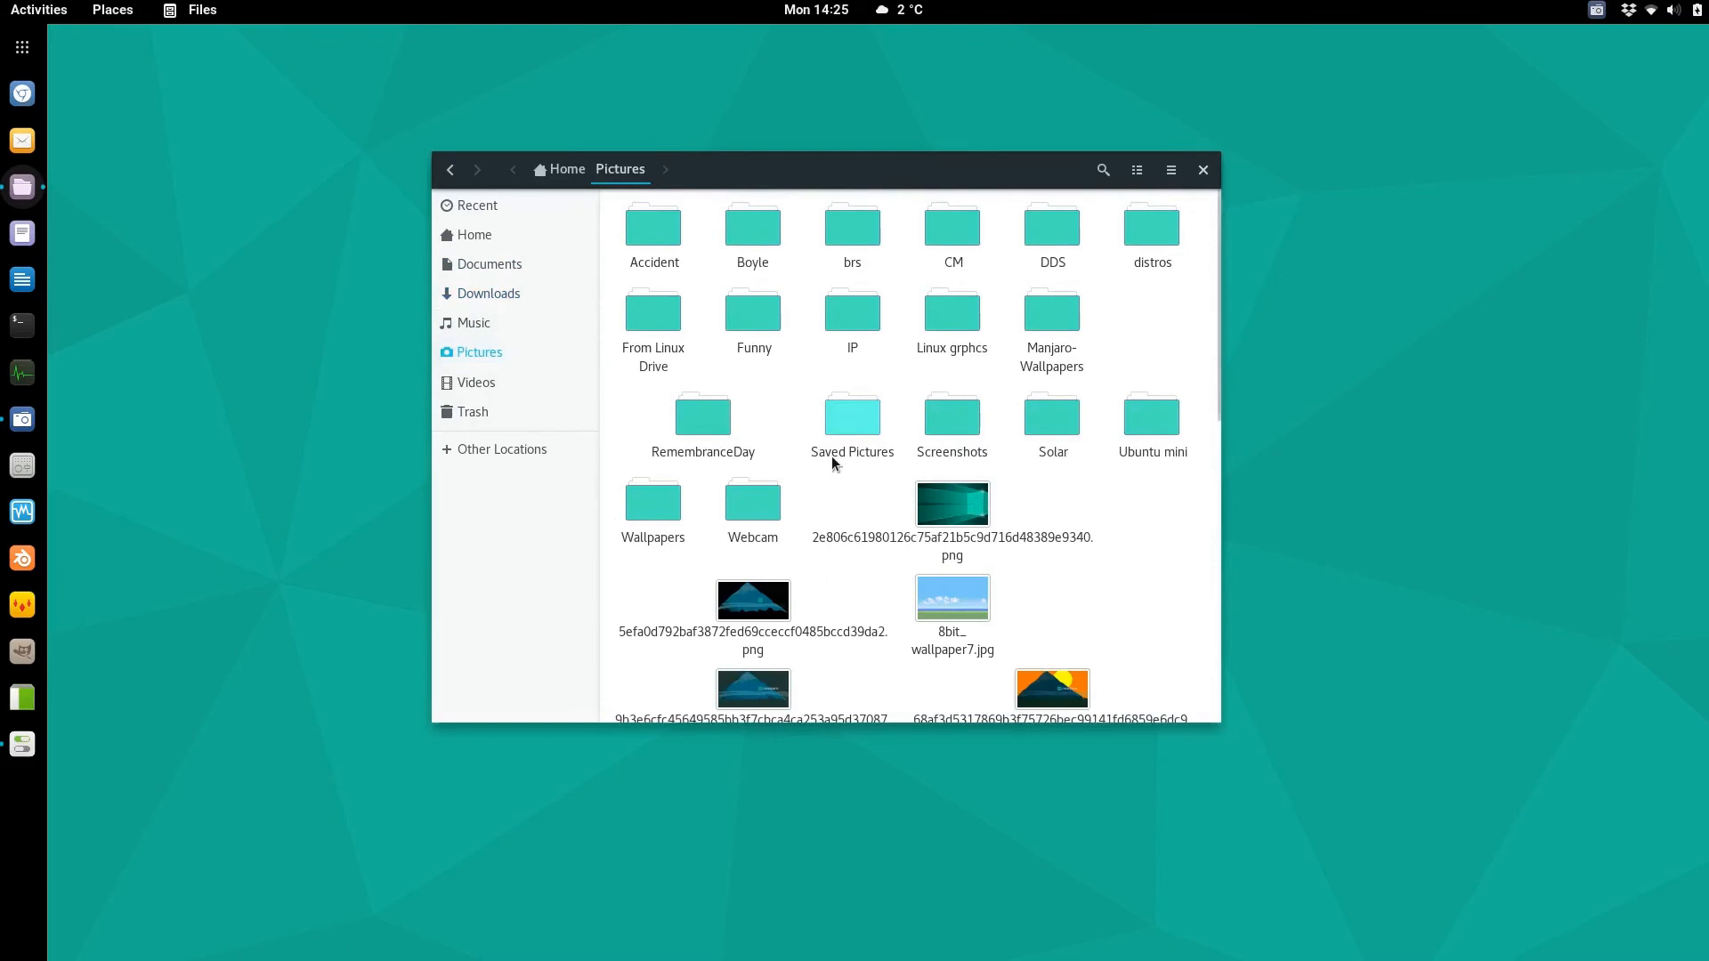
scroll(830, 456, "down", 1)
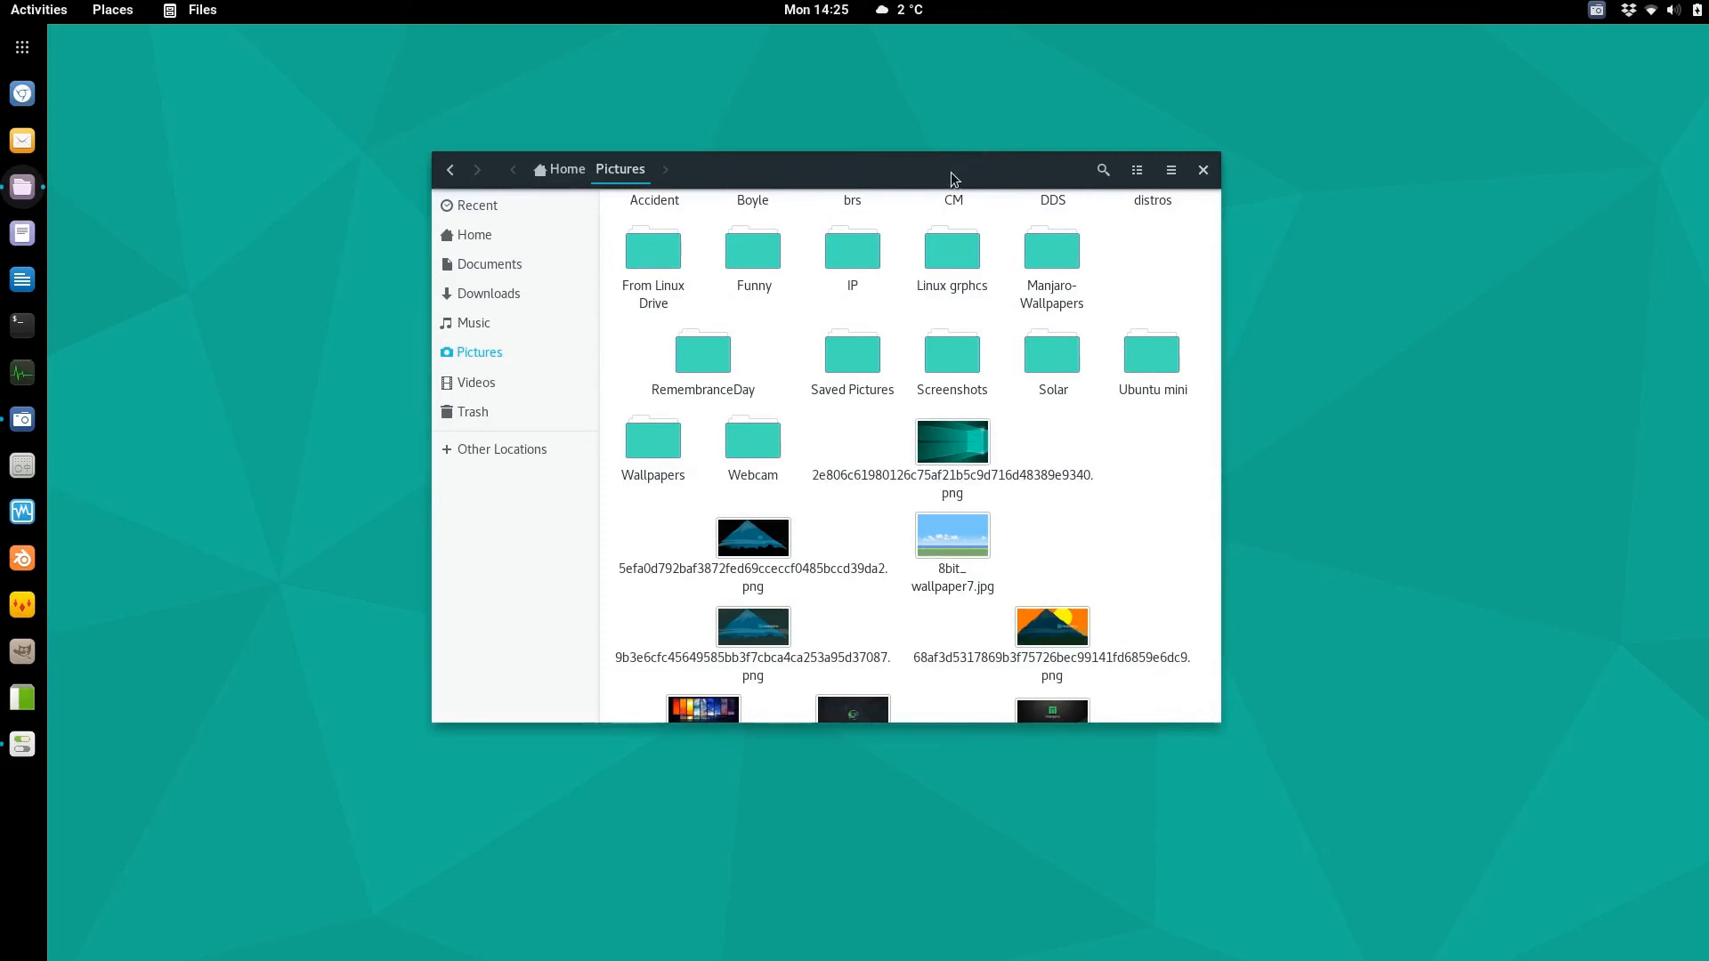
- Hide the Files window and restore it with the Pictures folder shown from its beginning
key("super+h")
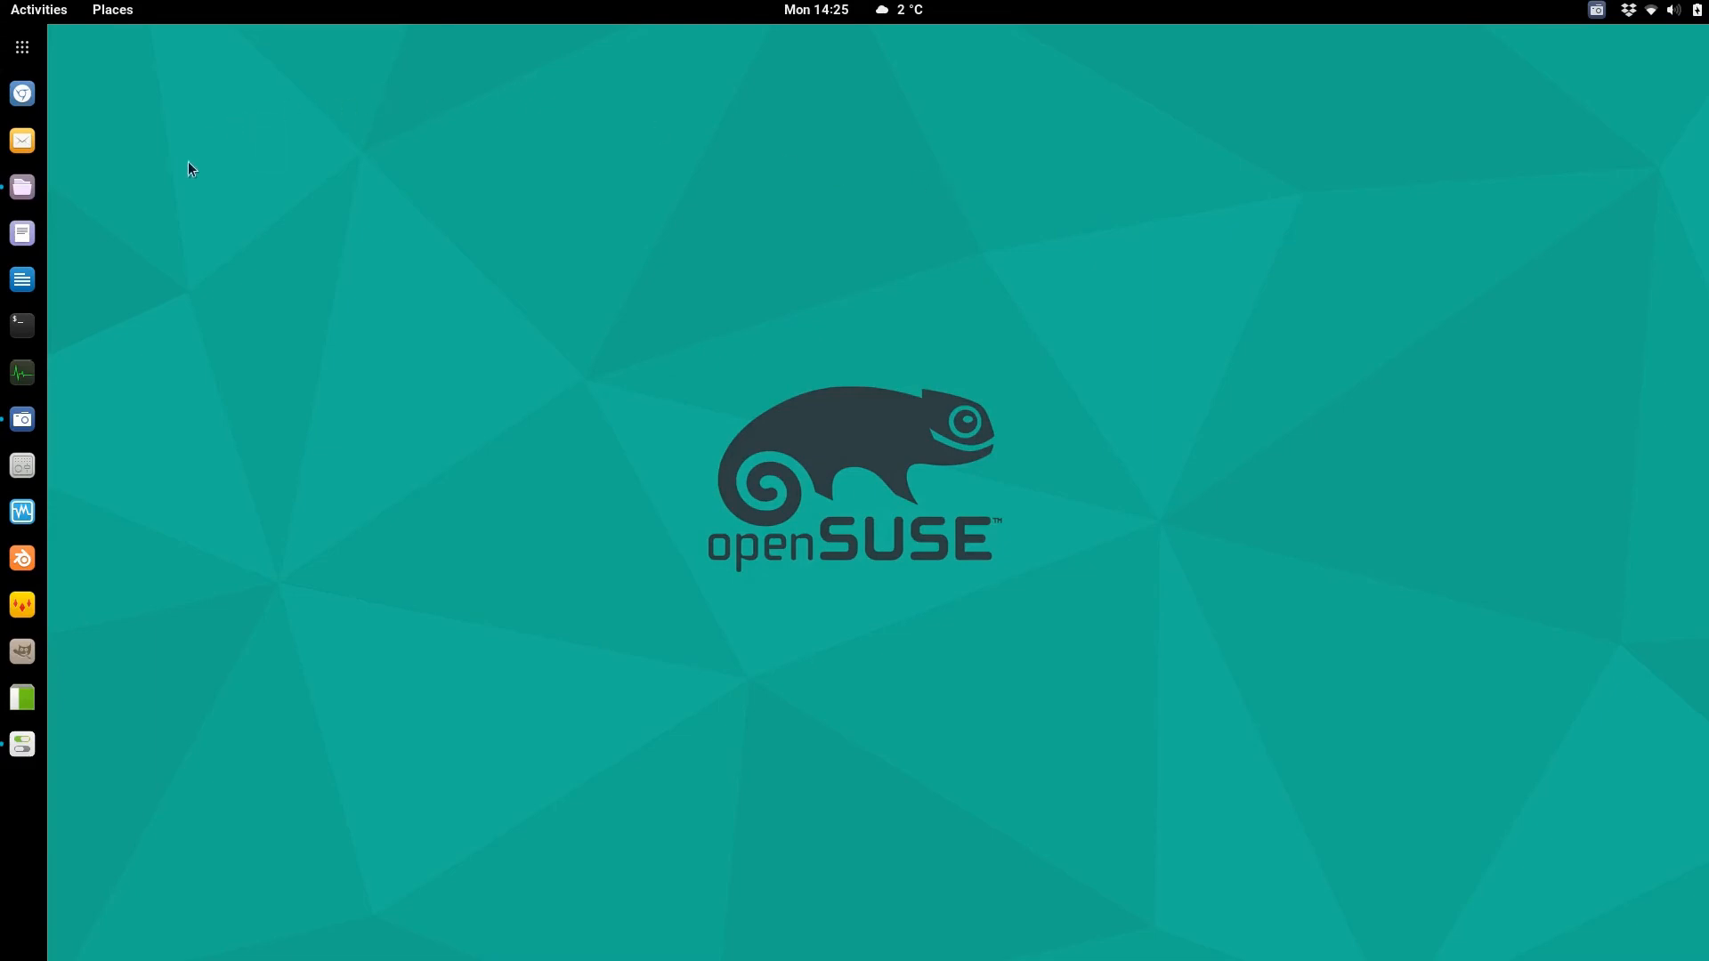
left_click(23, 187)
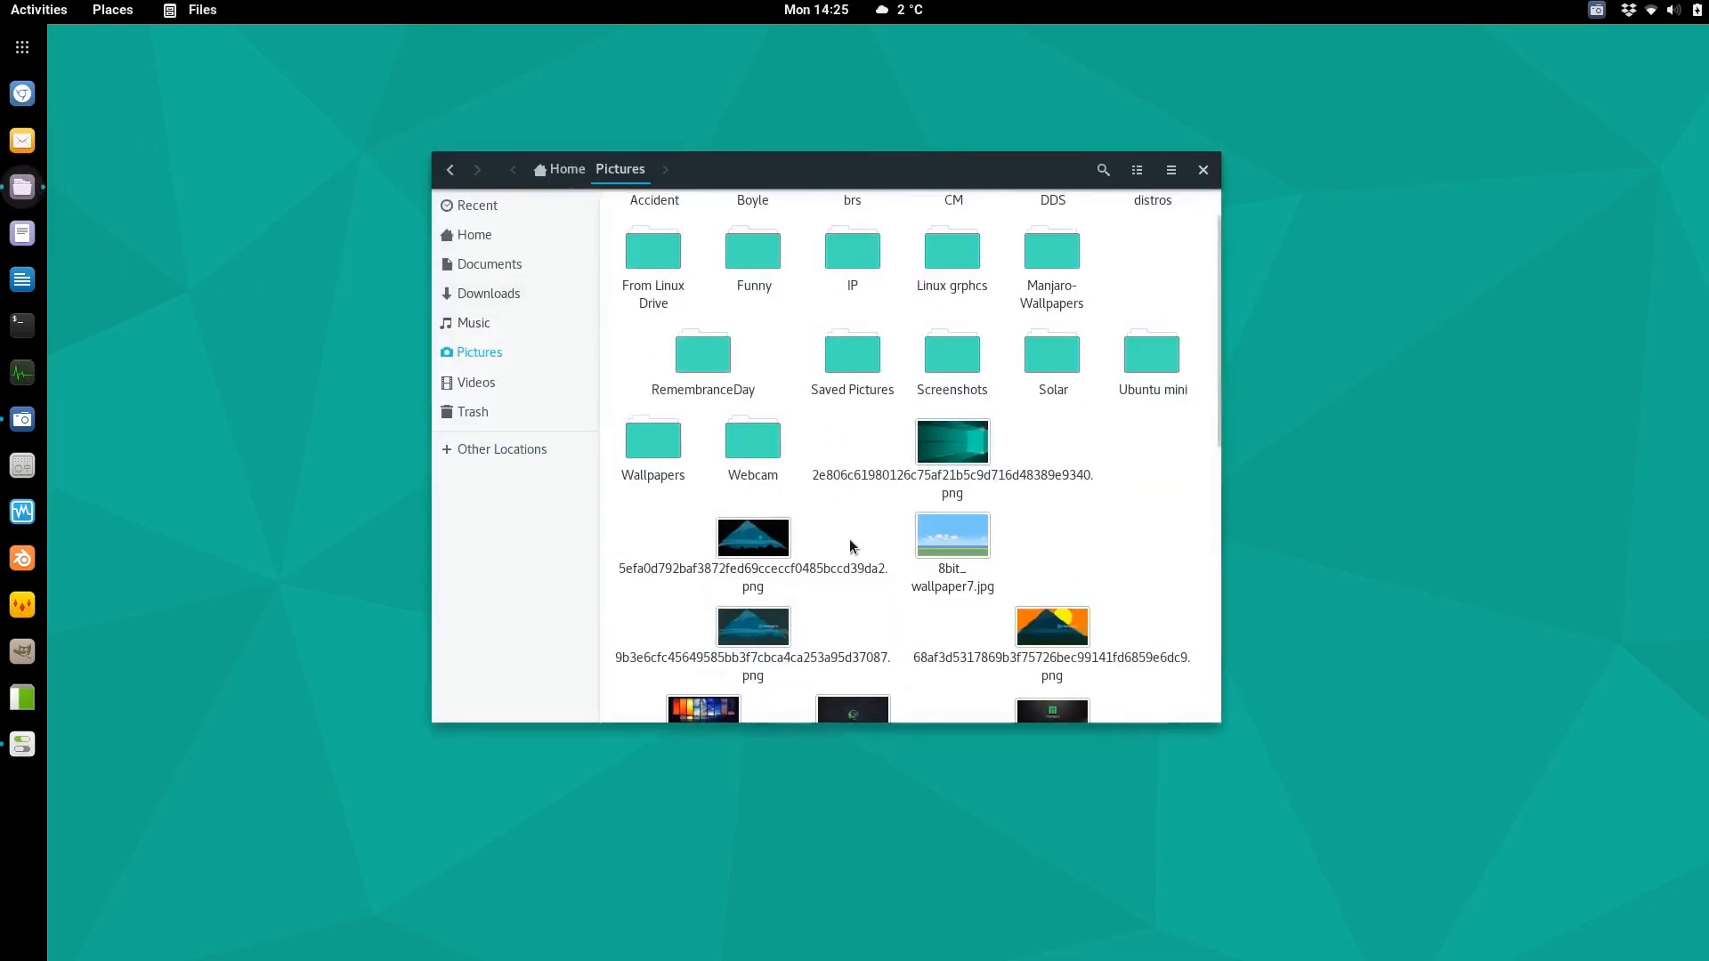
scroll(855, 542, "up", 1)
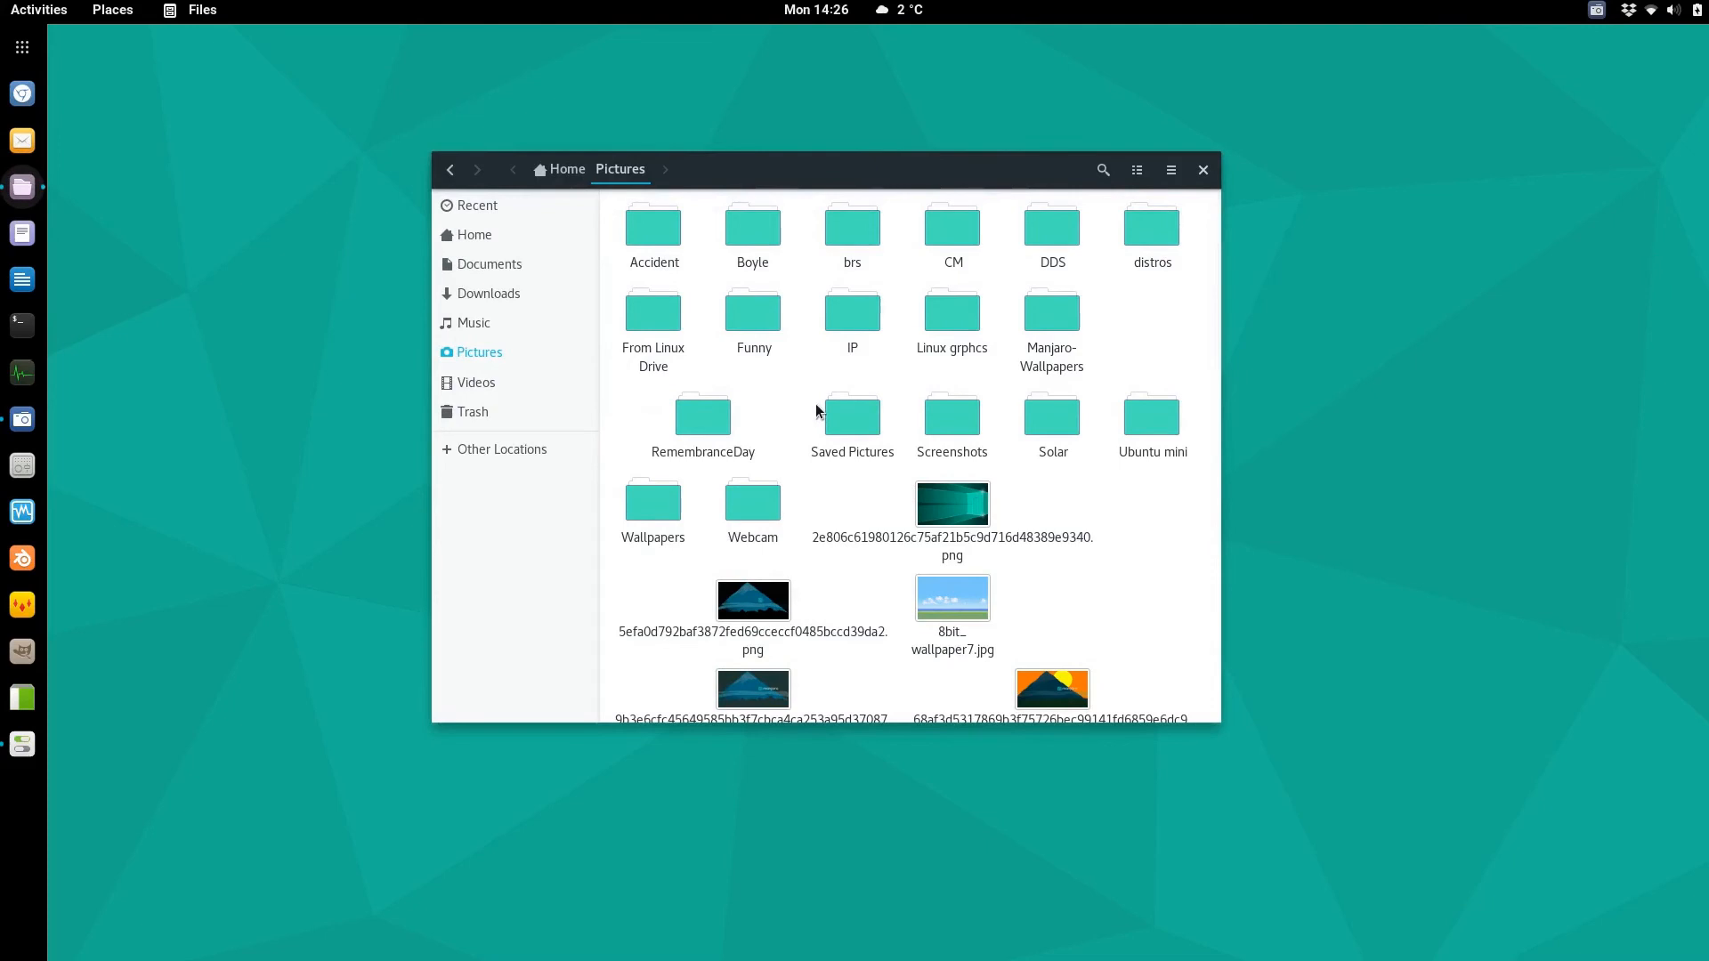
- Close the Files window, bring up Software Management and search its packages for blender
left_click(1203, 169)
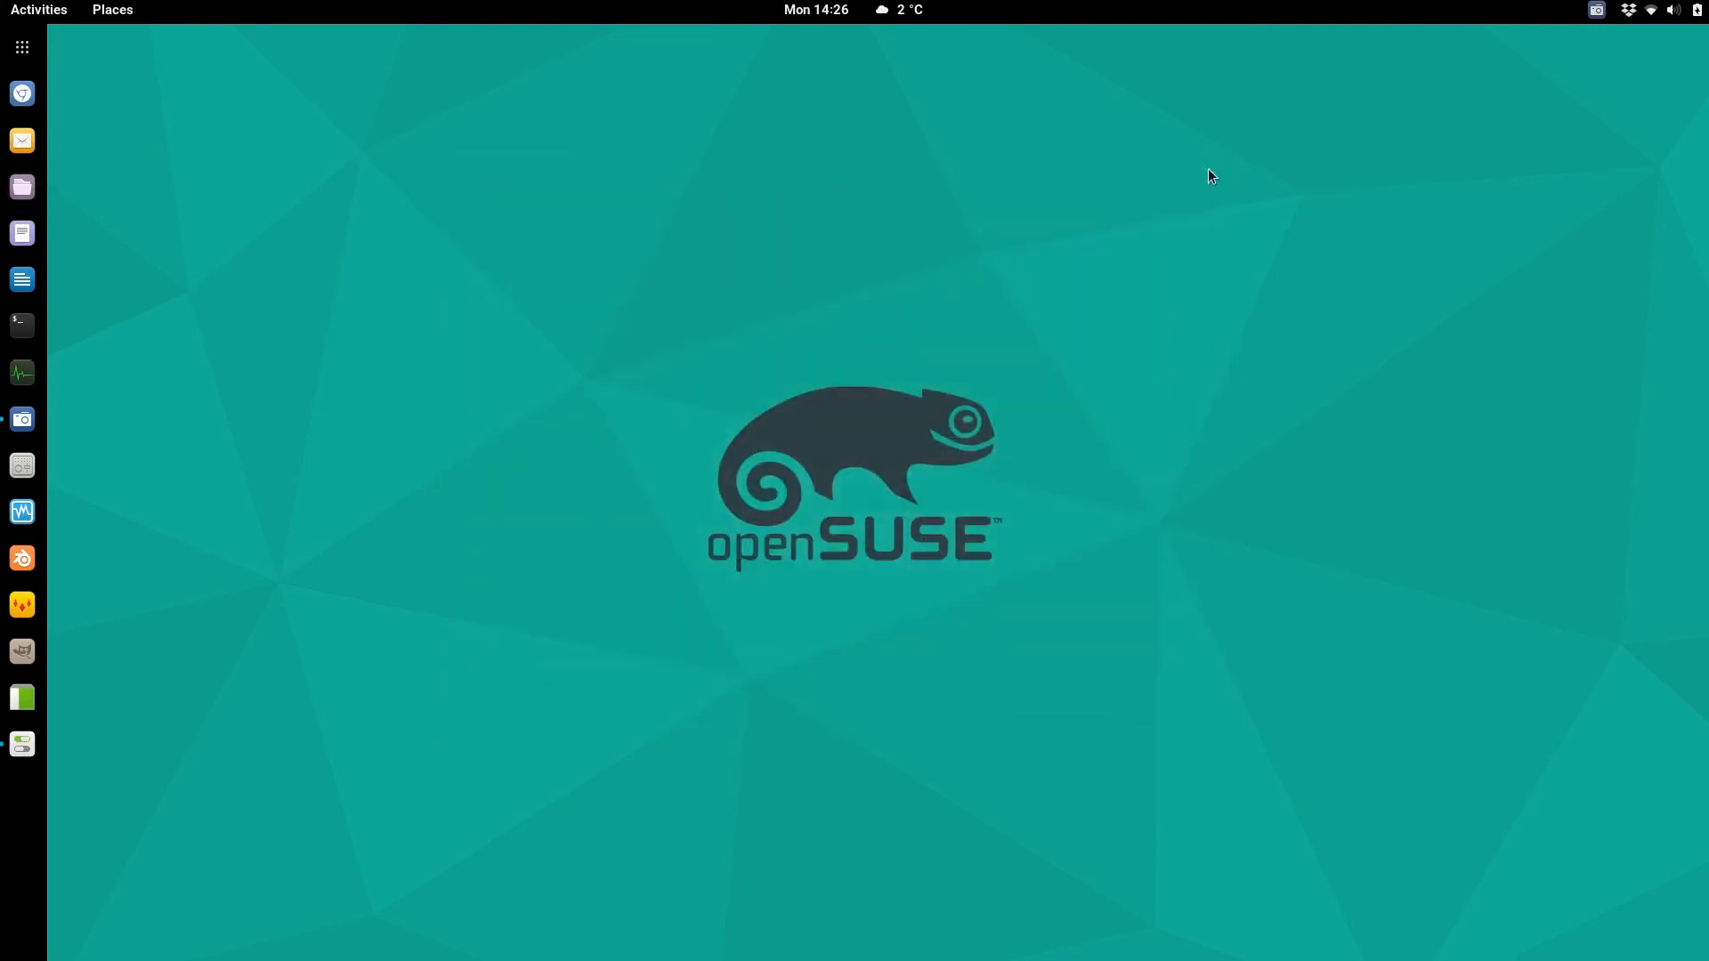
left_click(22, 746)
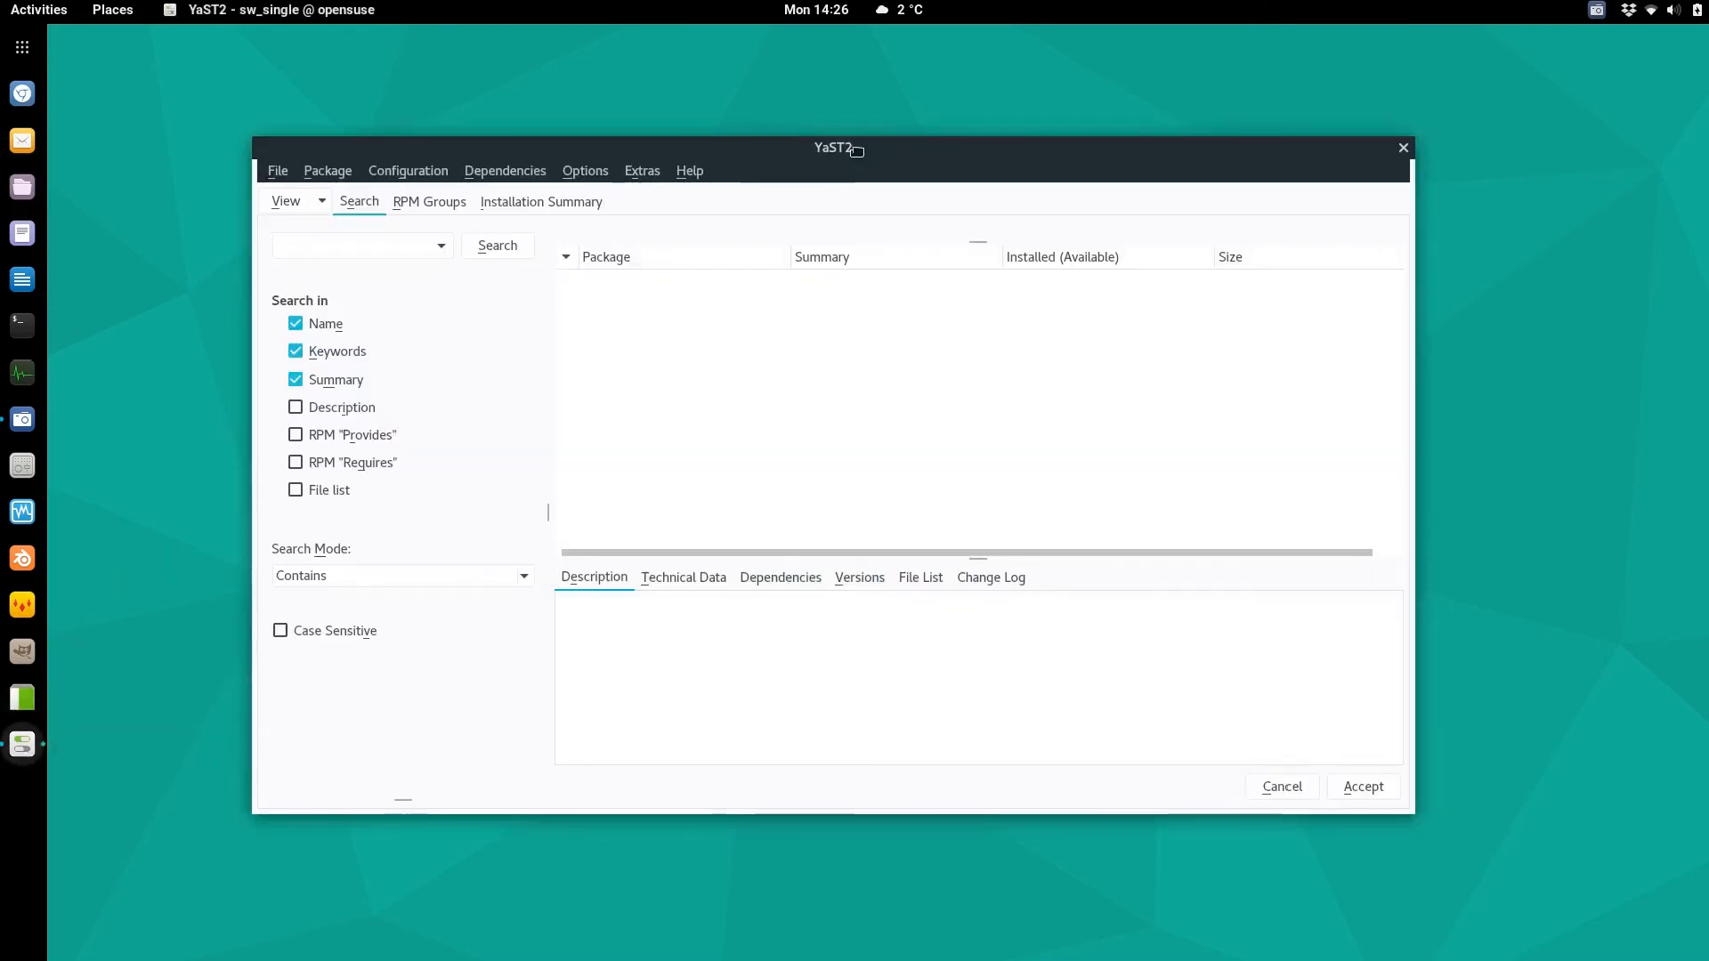
left_click_drag(857, 151, 905, 142)
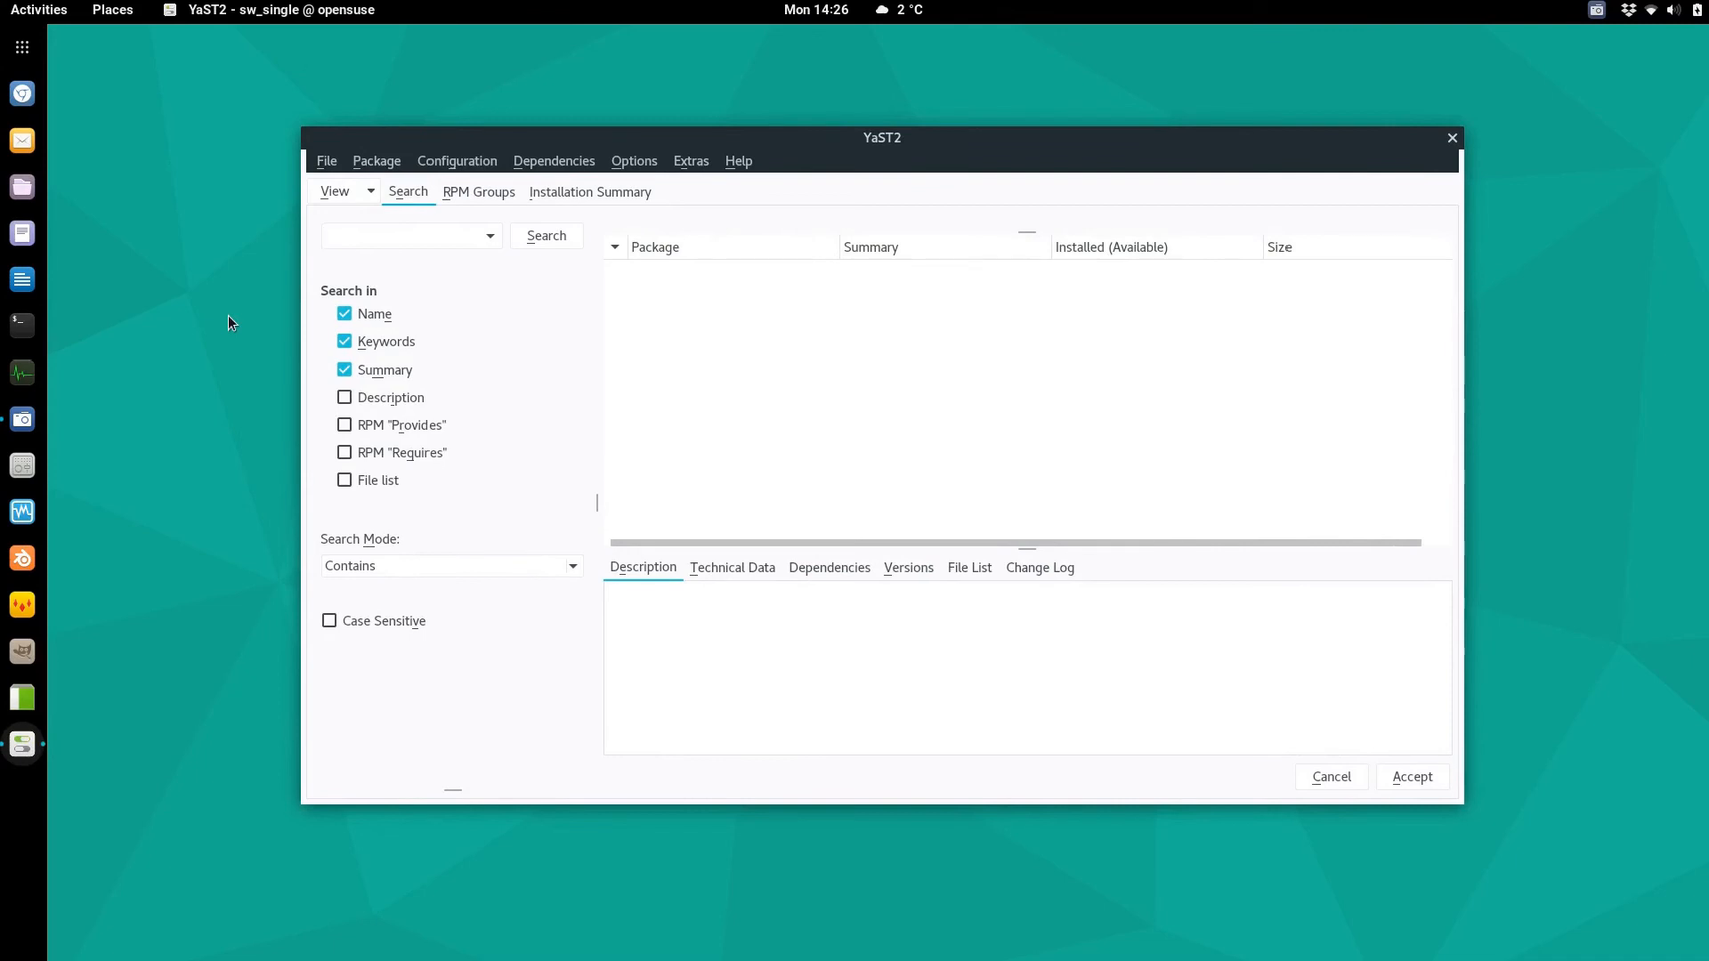
type("blender")
key("Return")
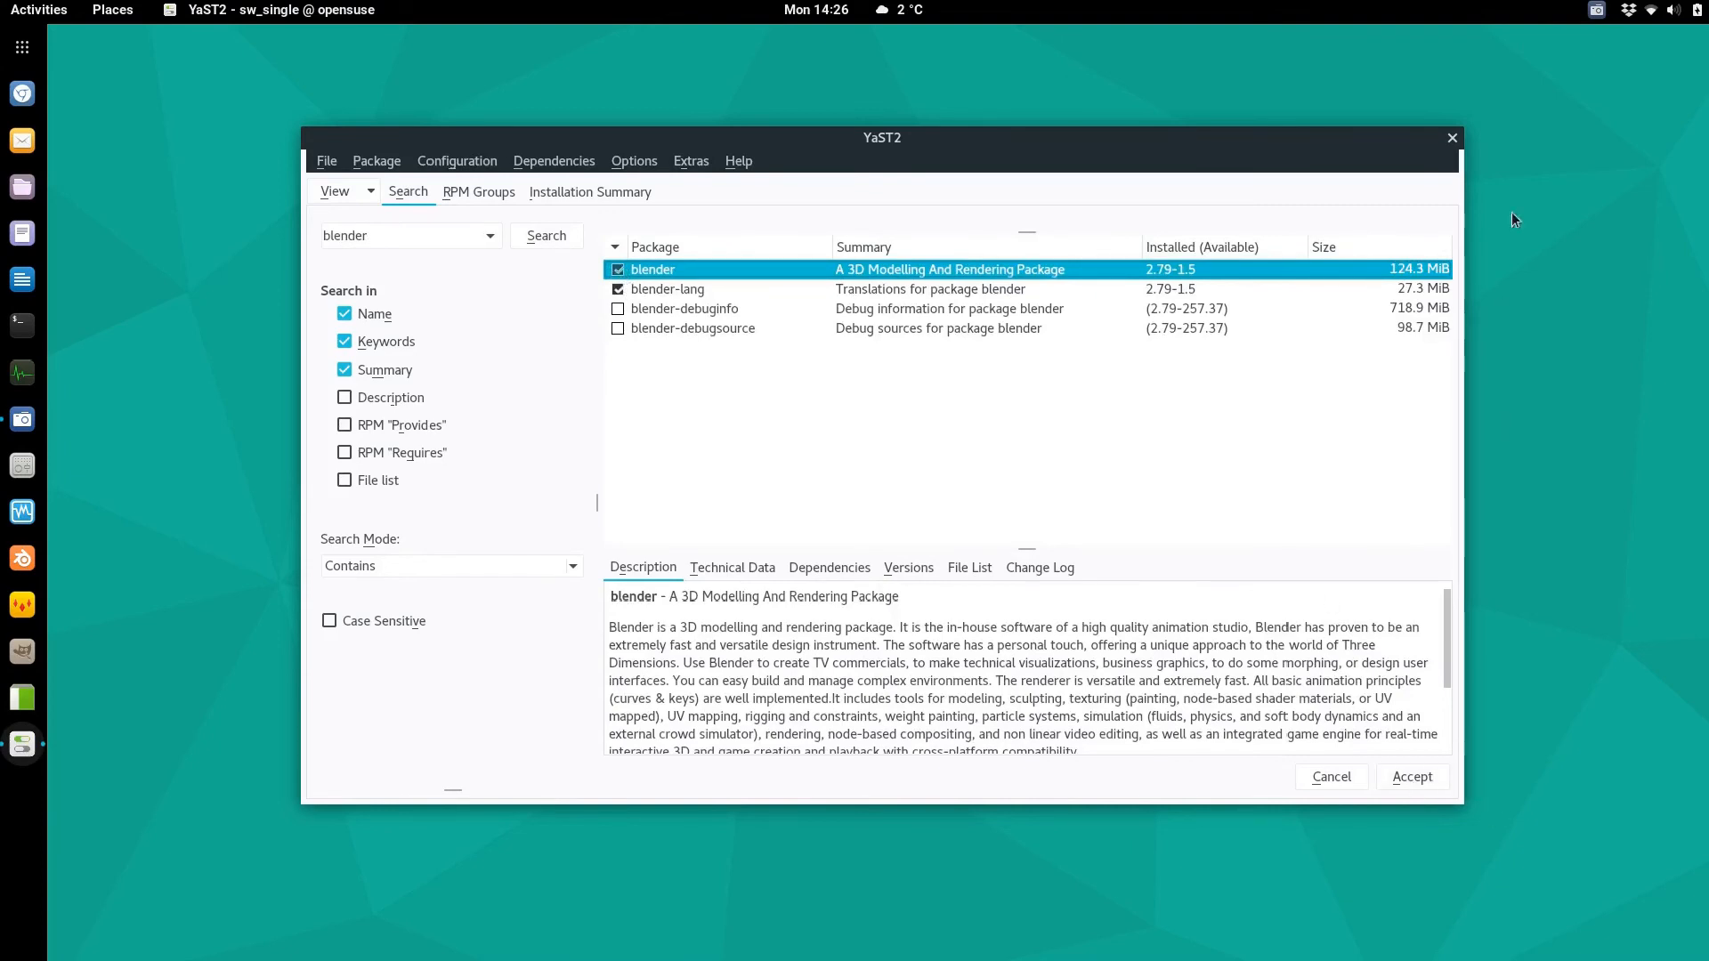
- Close Software Management and open a terminal window enlarged to cover most of the desktop
left_click_drag(1460, 139, 1458, 140)
left_click(1453, 139)
left_click(23, 326)
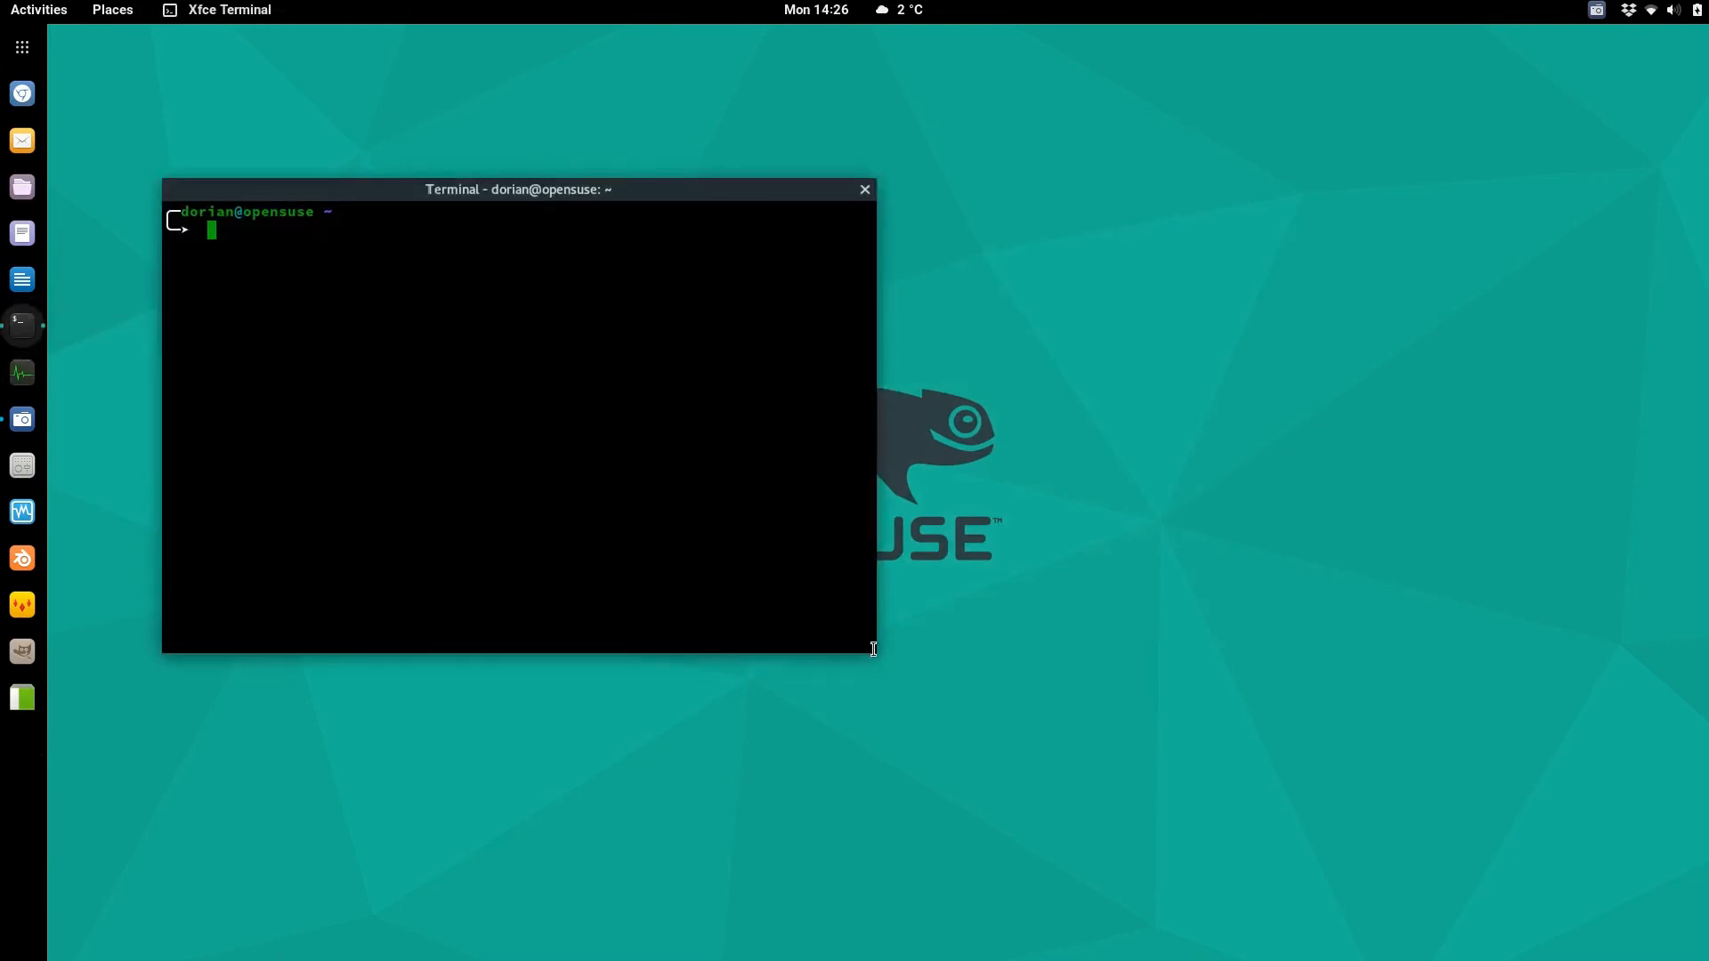
left_click_drag(874, 653, 1432, 884)
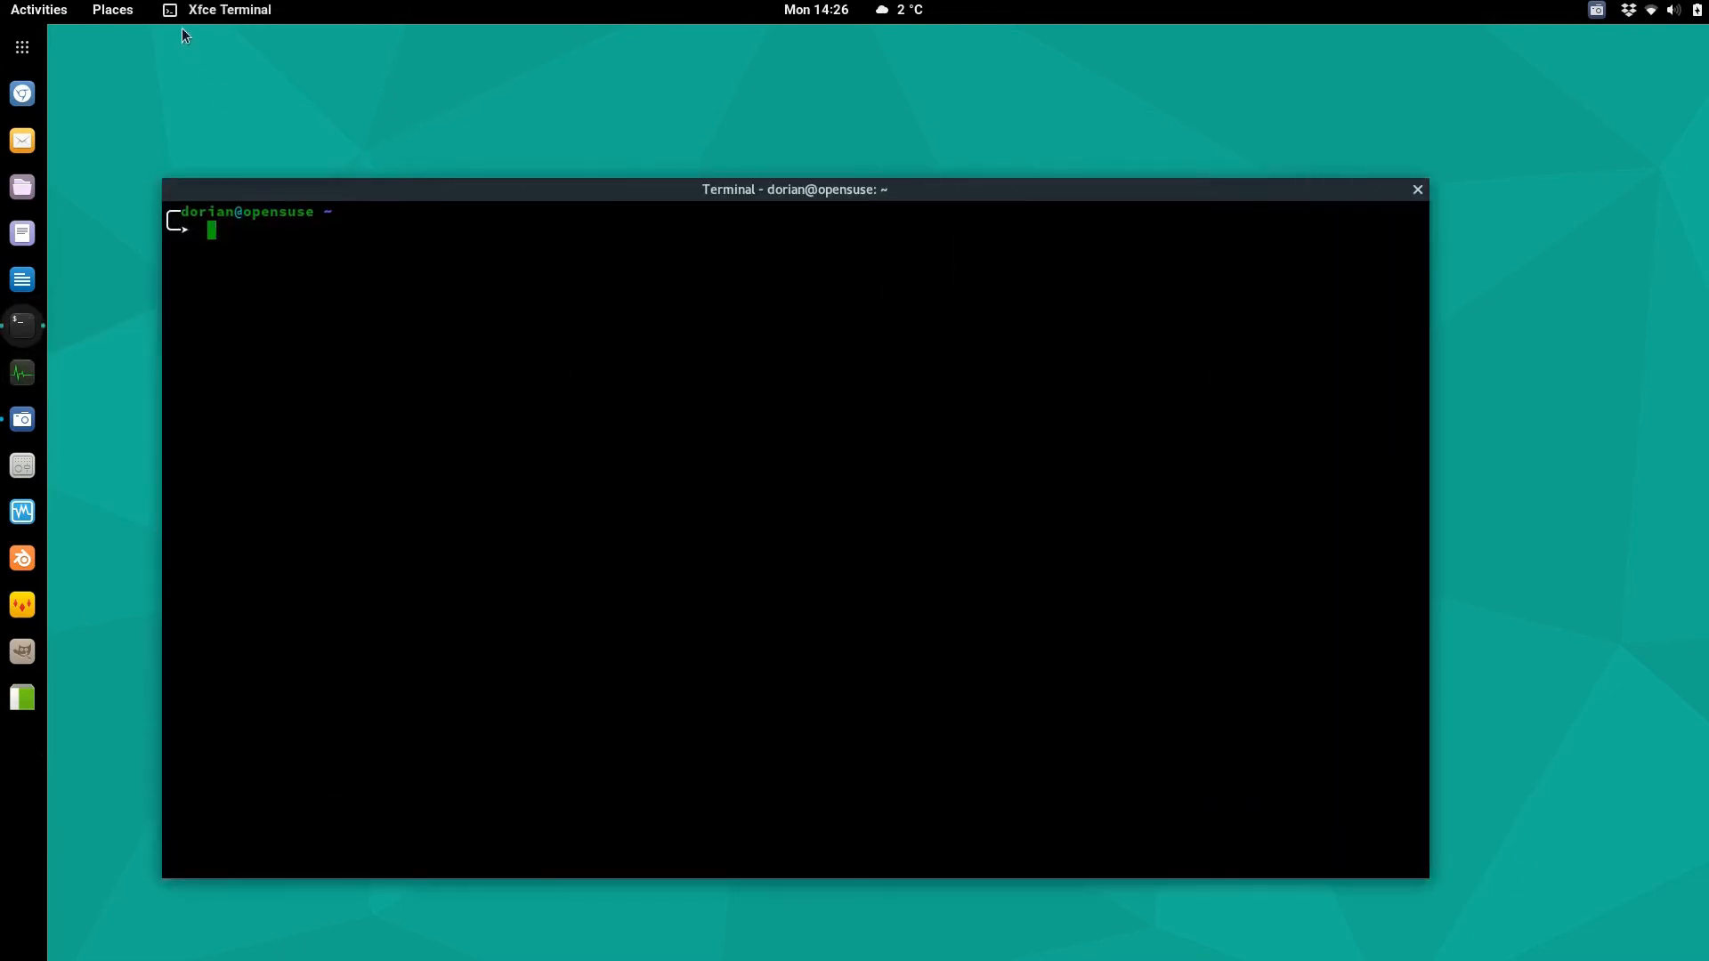
- With the terminal's menubar shown, zoom its text in twice and shrink the window to fit within the desktop
right_click(407, 310)
left_click(473, 436)
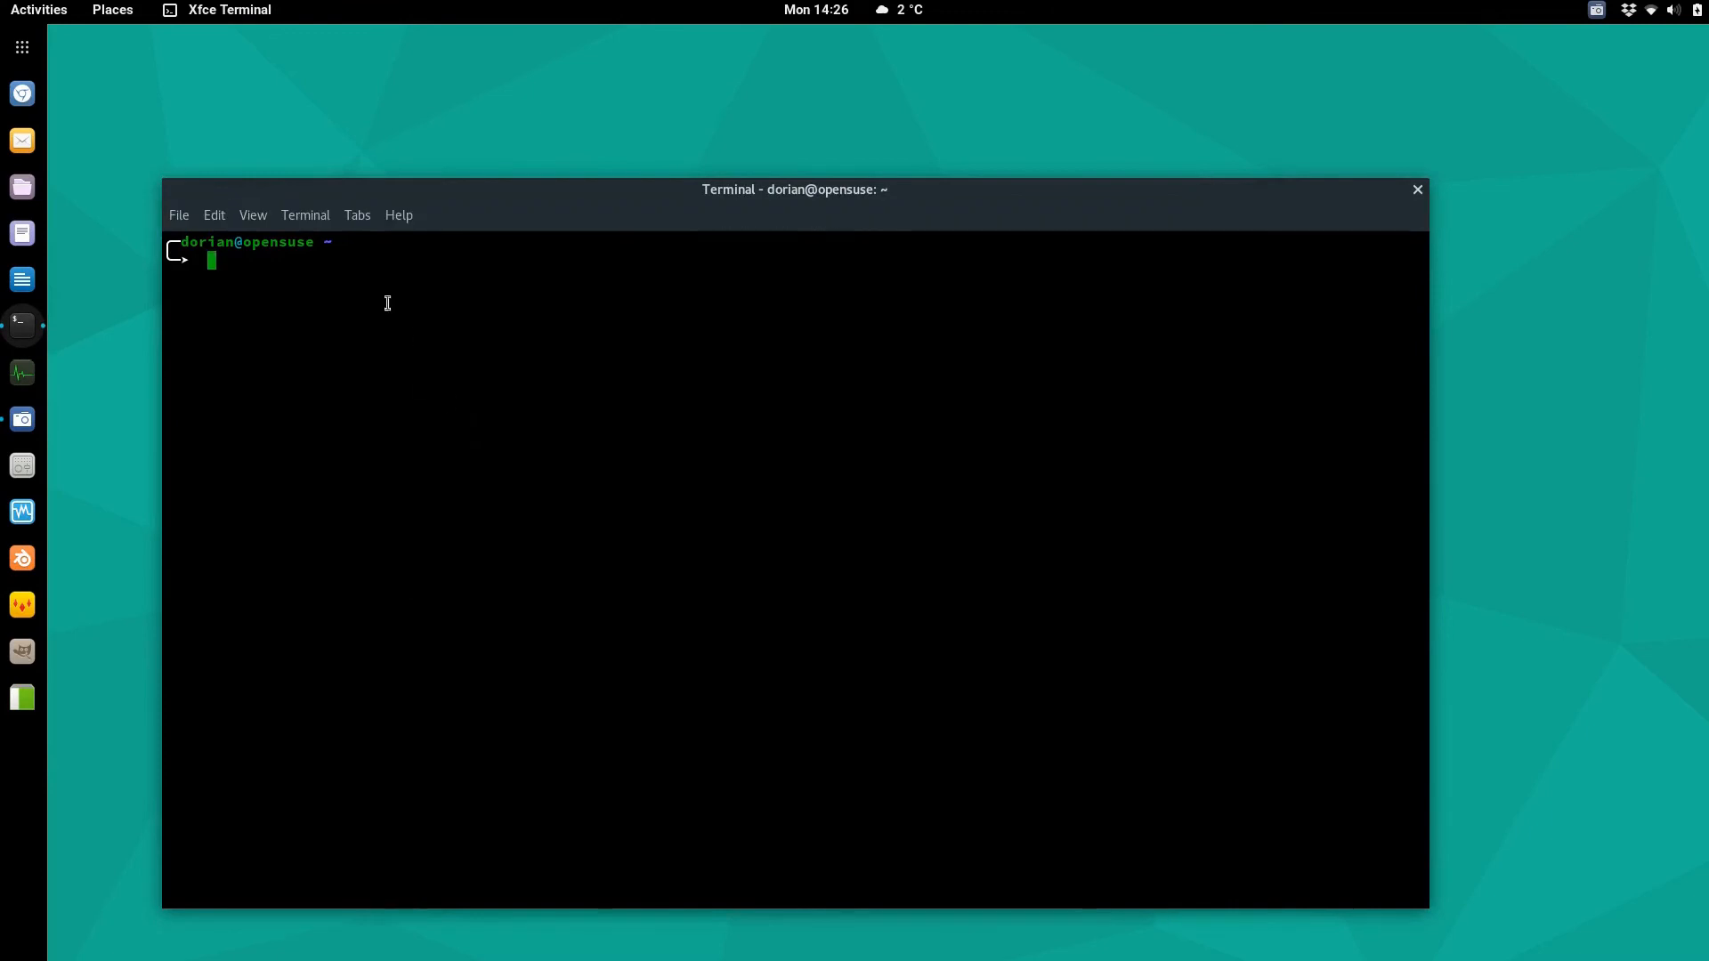
left_click(249, 217)
left_click(278, 366)
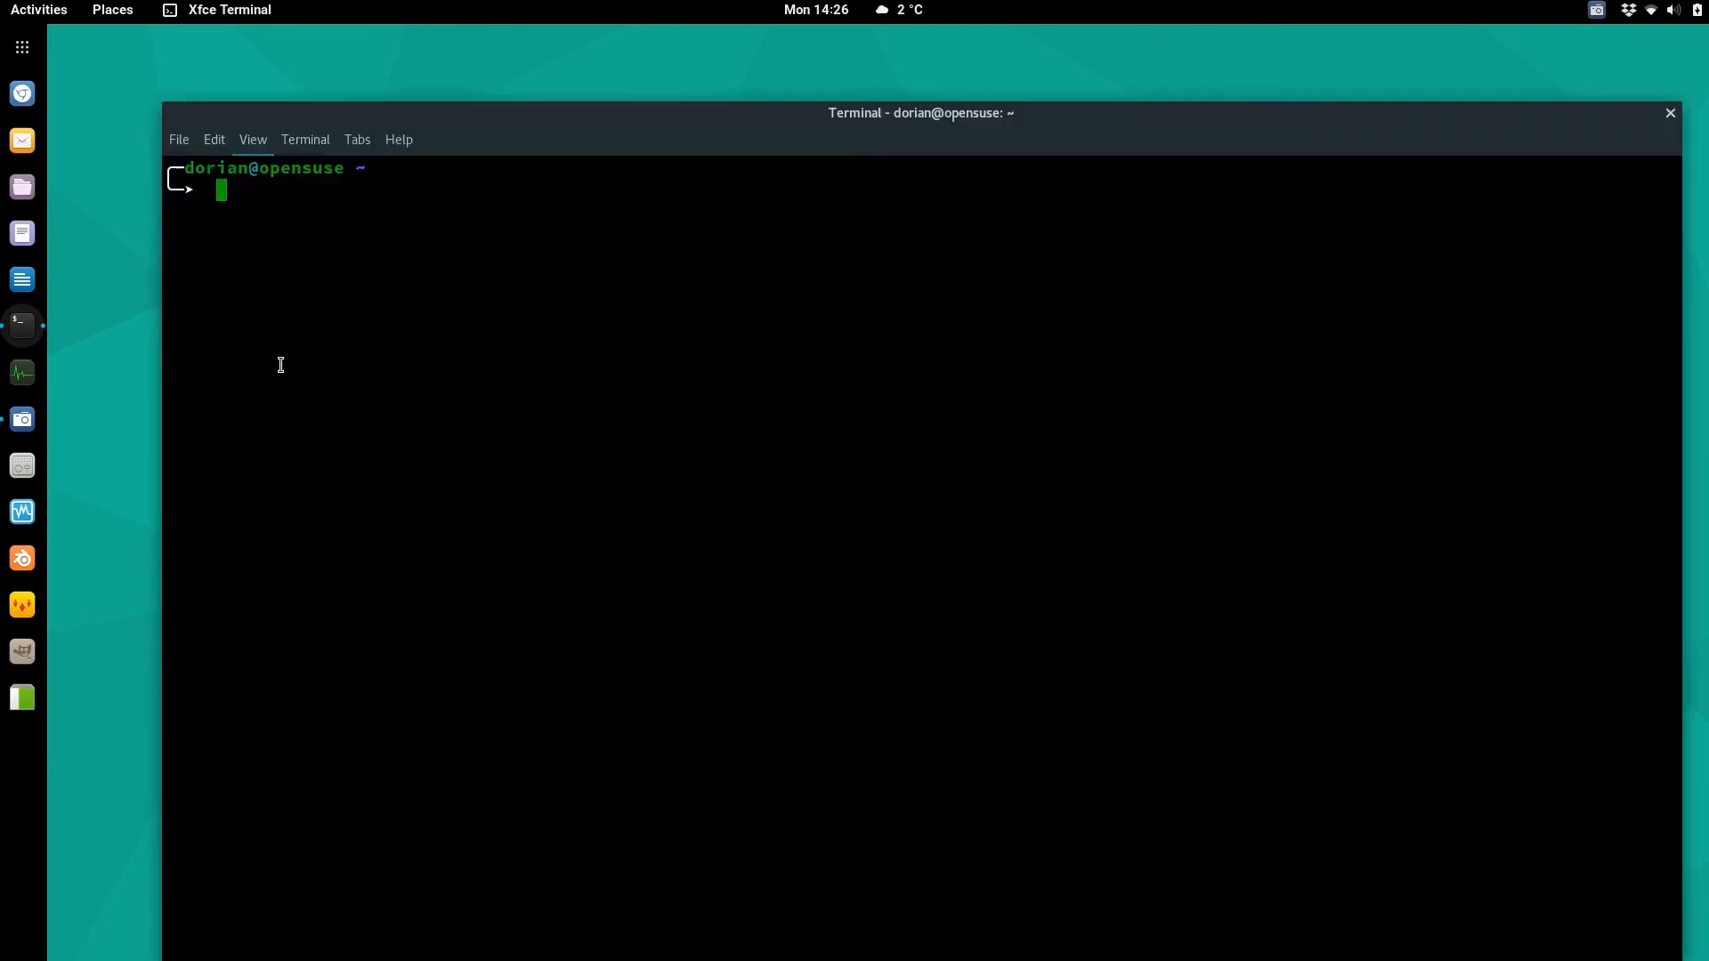
left_click(254, 140)
left_click(303, 293)
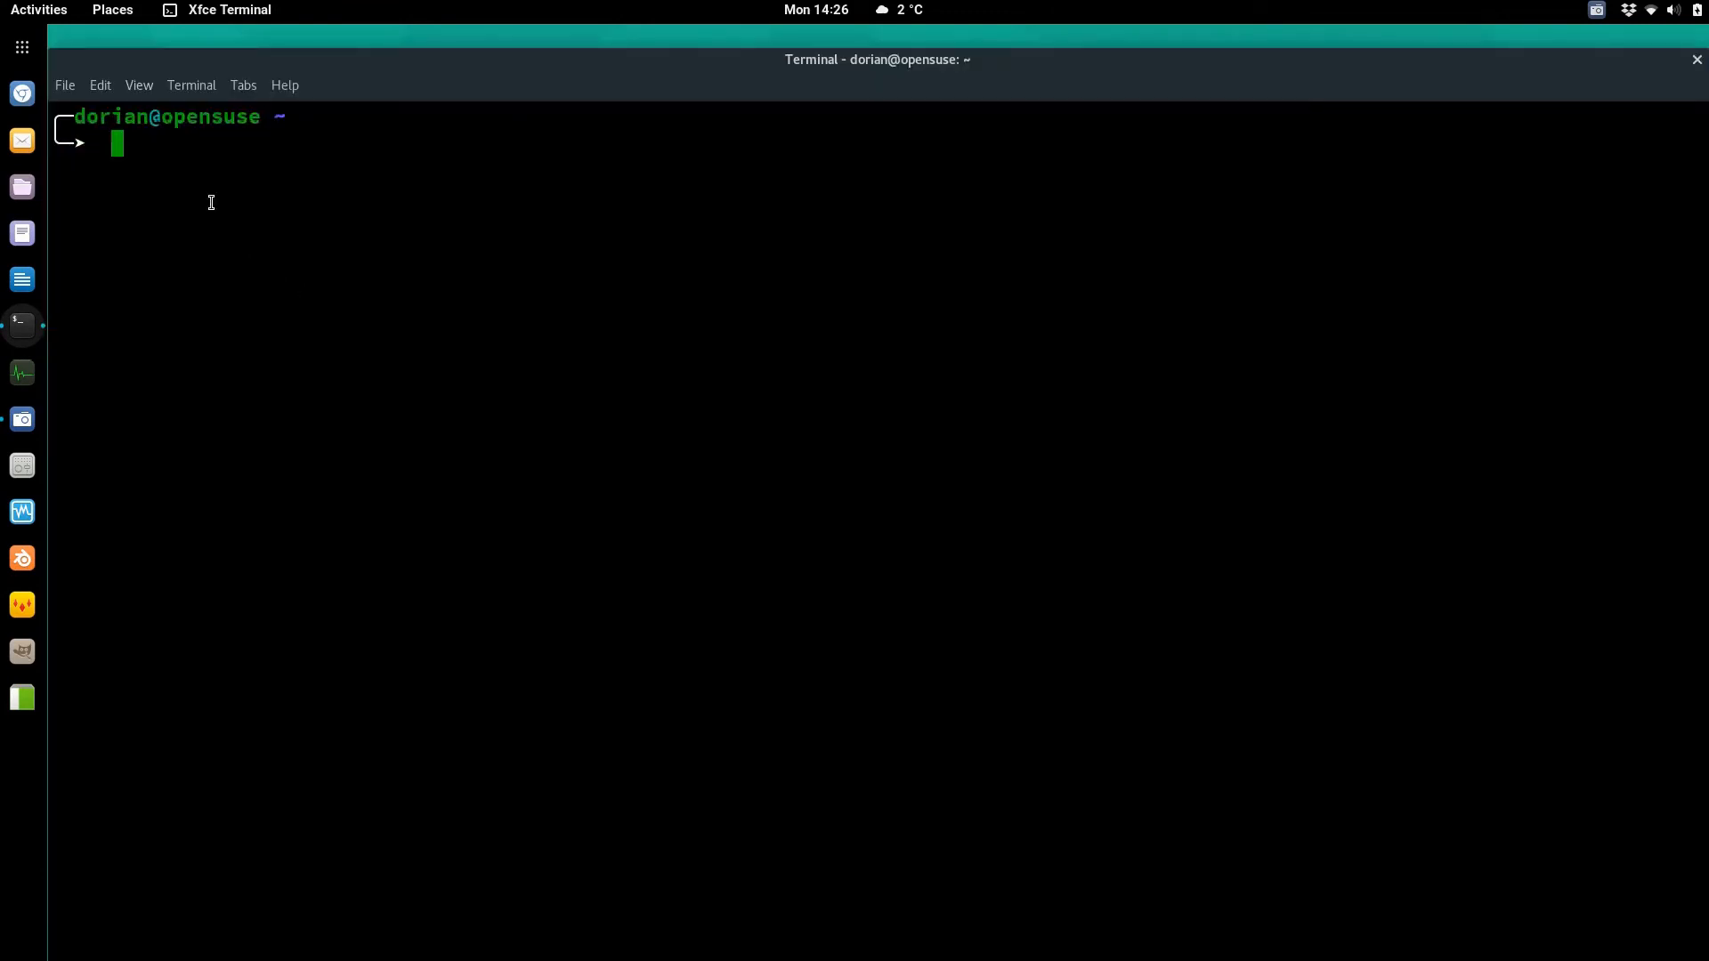
left_click_drag(57, 52, 409, 259)
left_click_drag(565, 278, 415, 160)
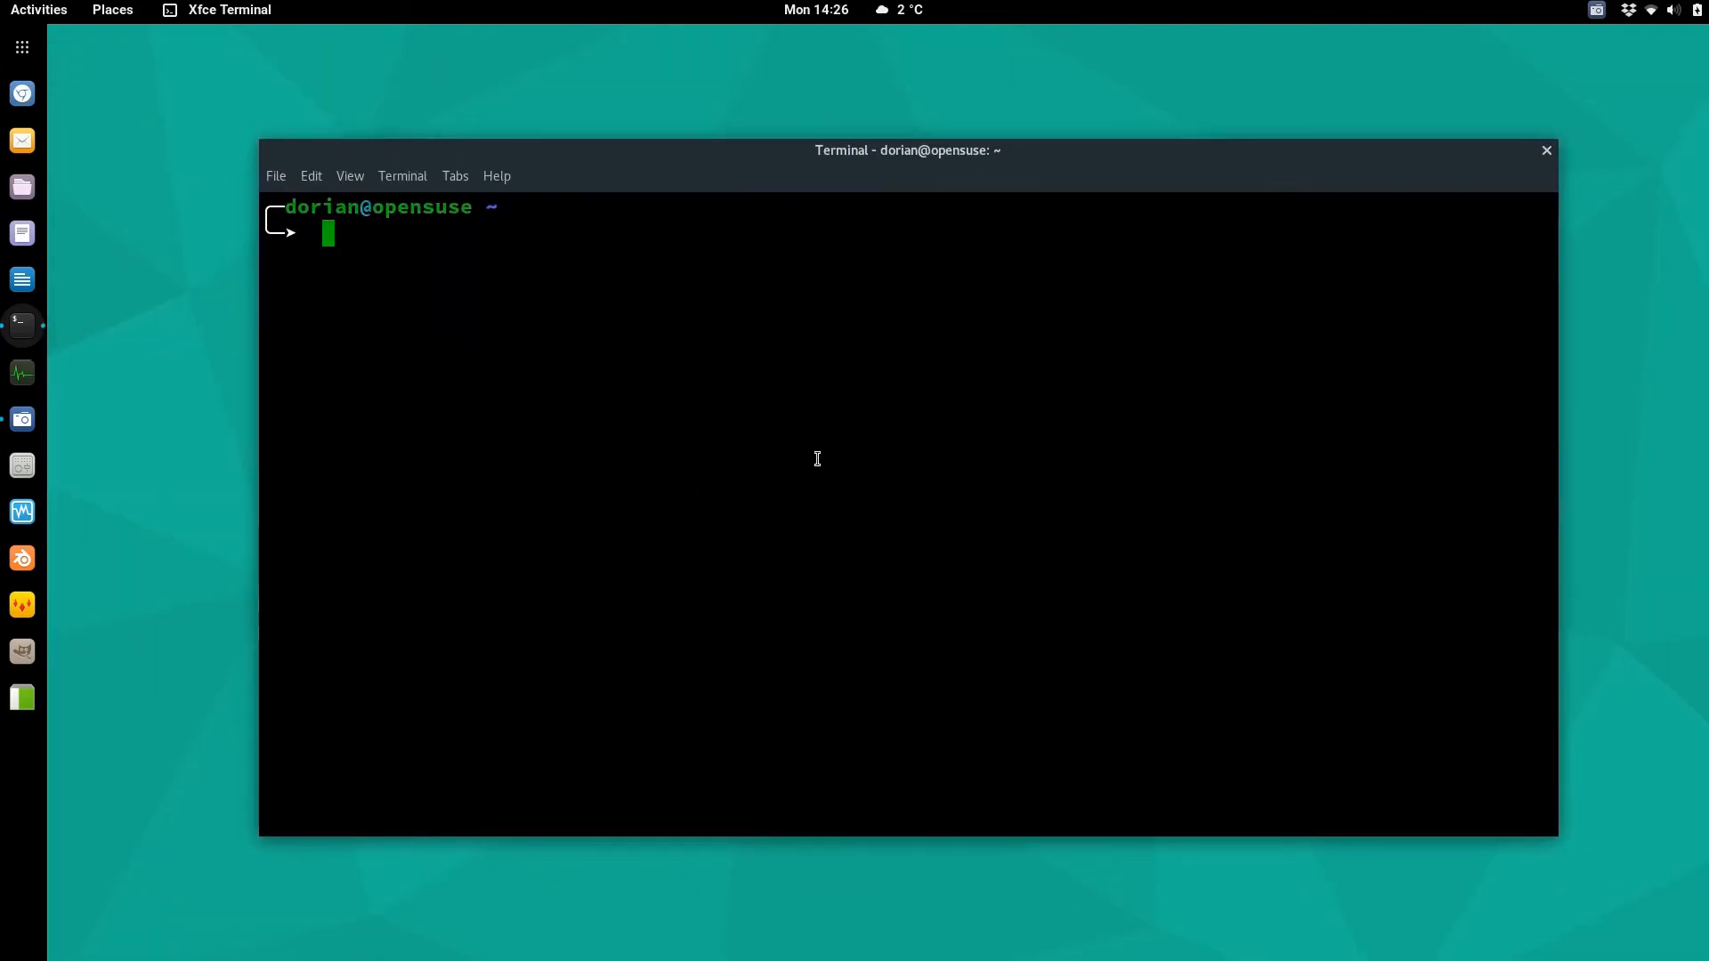
- Refresh the repositories with sudo zypper ref, entering the root password
type("sudo zypper ")
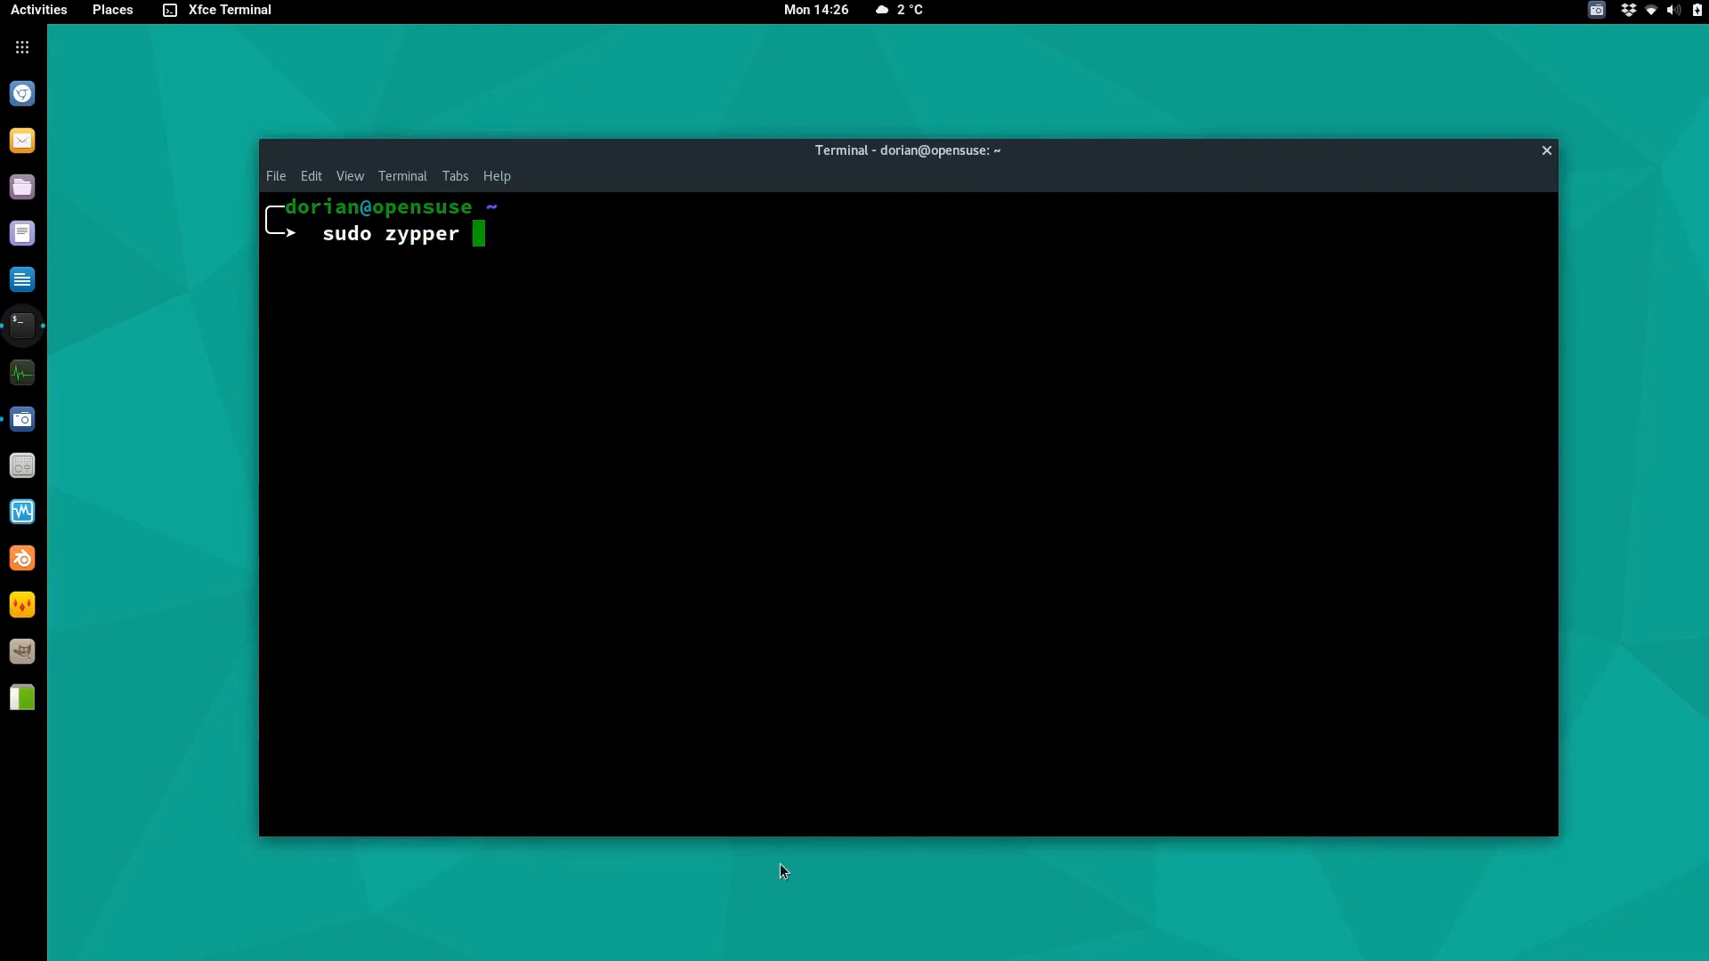
type("ref")
key("Return")
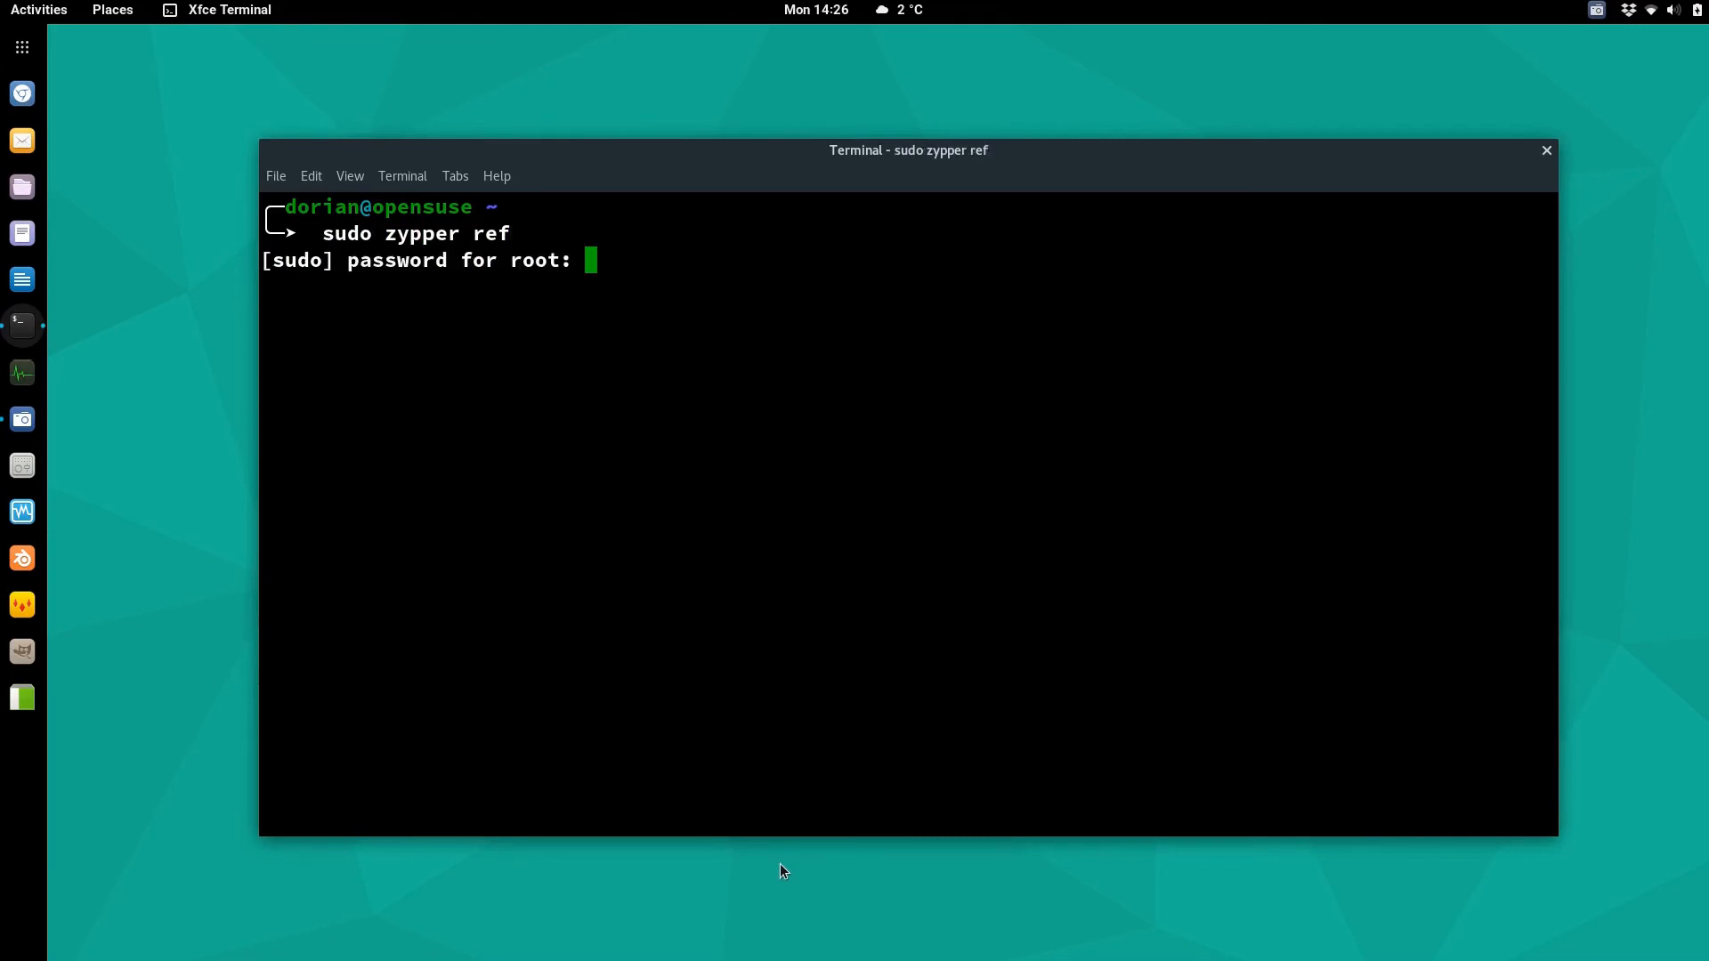
key("Return")
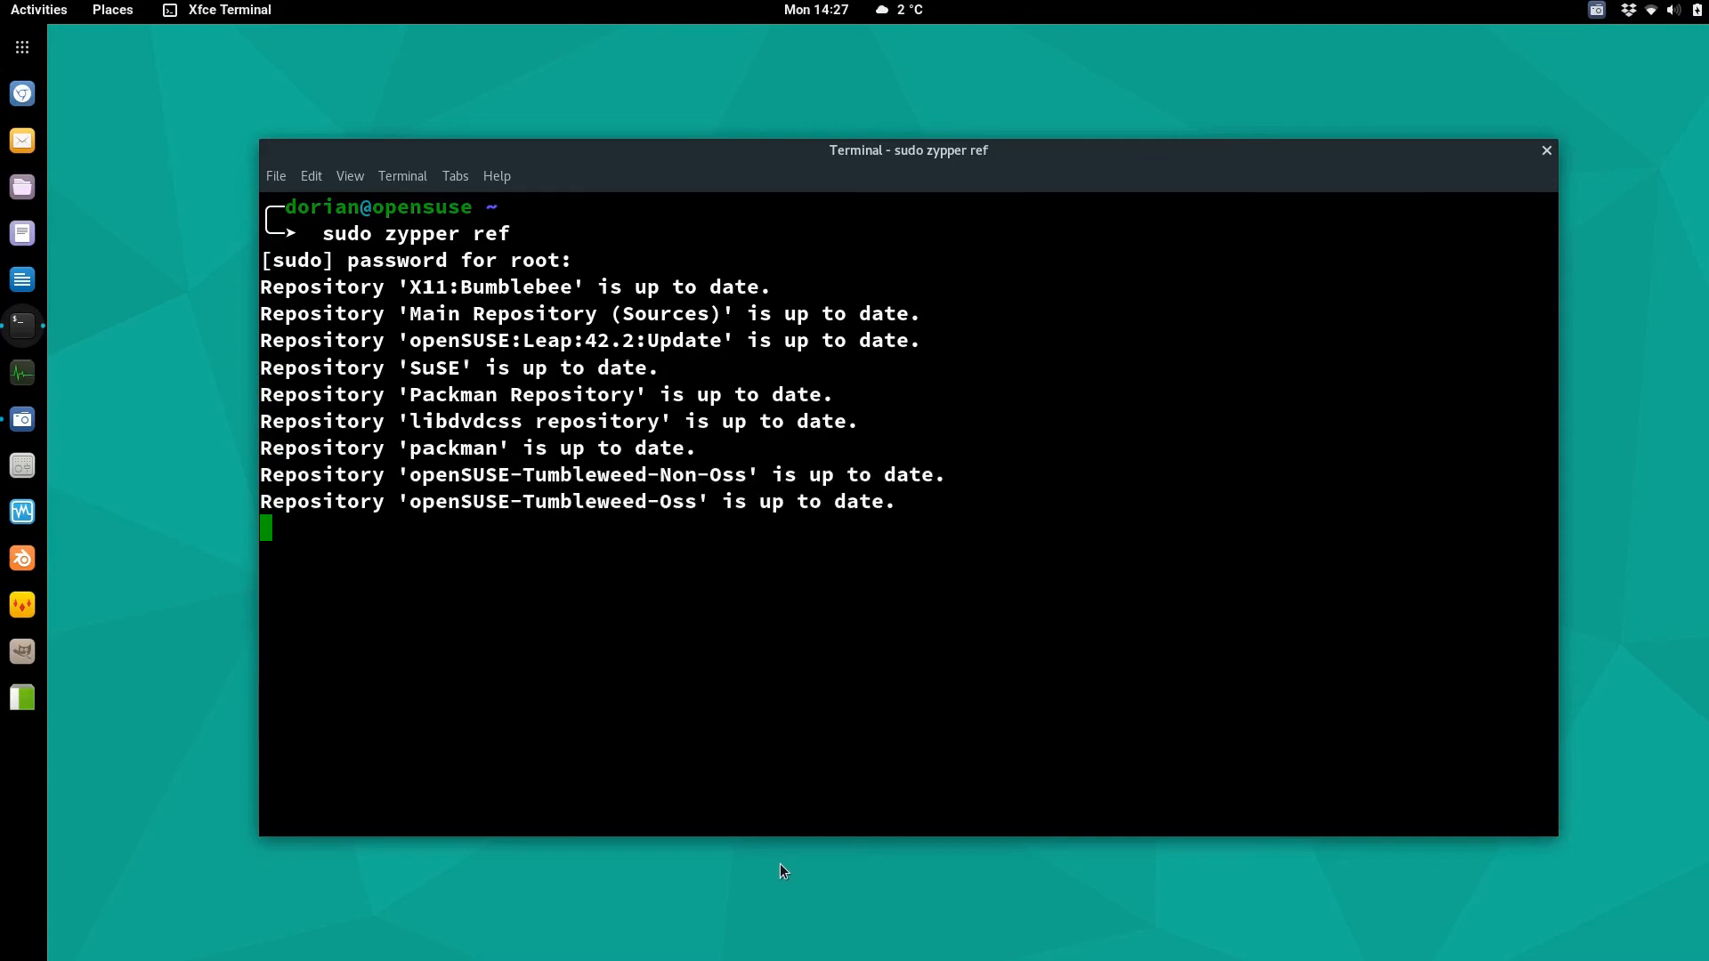
- Run a distribution upgrade with sudo zypper dup
key("Up")
key("BackSpace")
key("BackSpace")
key("BackSpace")
type("dup")
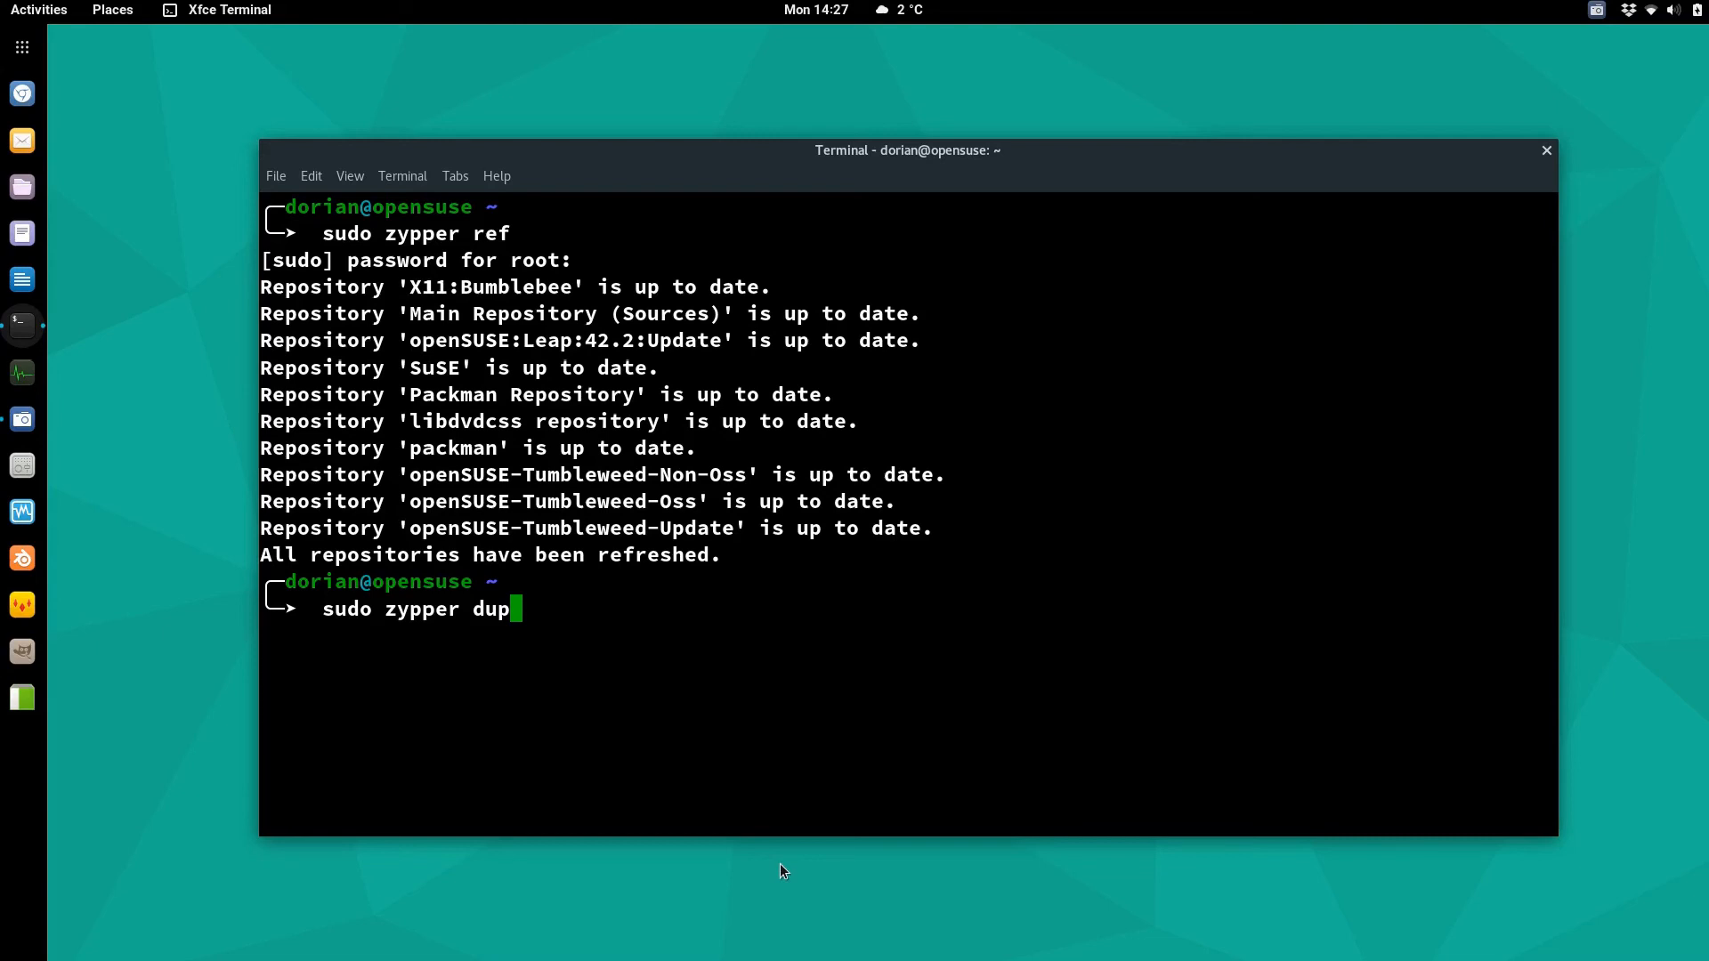
key("Return")
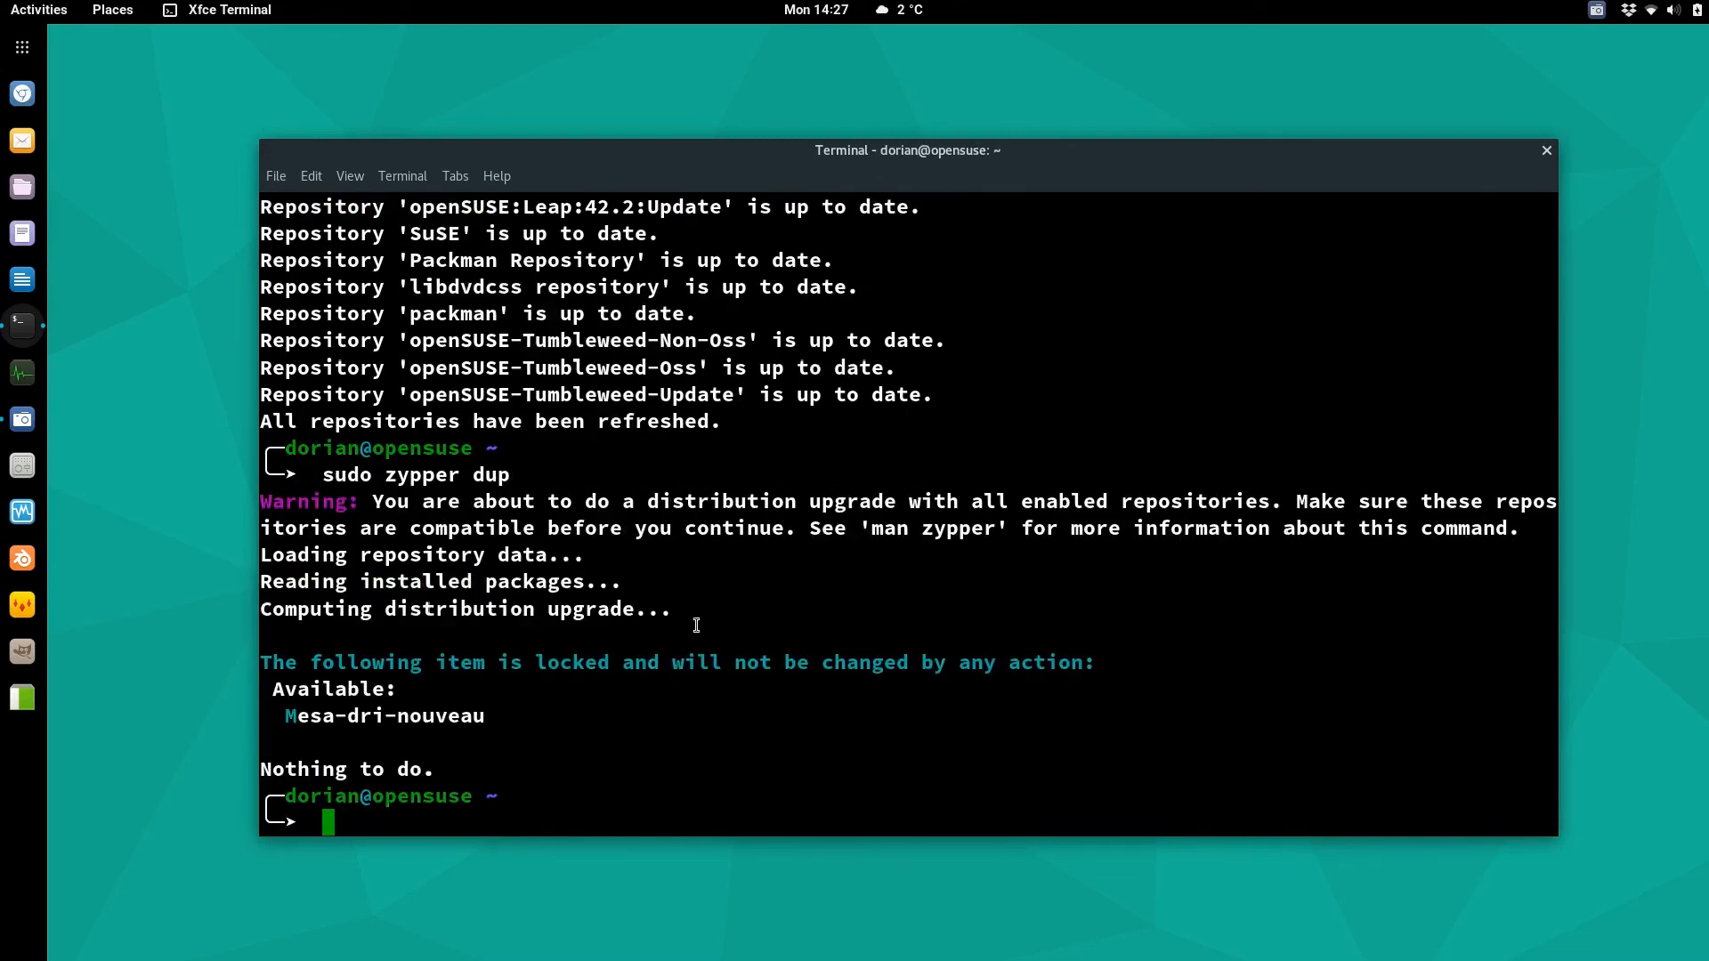
- Copy the package name Mesa-dri-nouveau from the upgrade output and lock it with sudo zypper addlock Mesa-dri-nouveau
left_click_drag(288, 716, 486, 717)
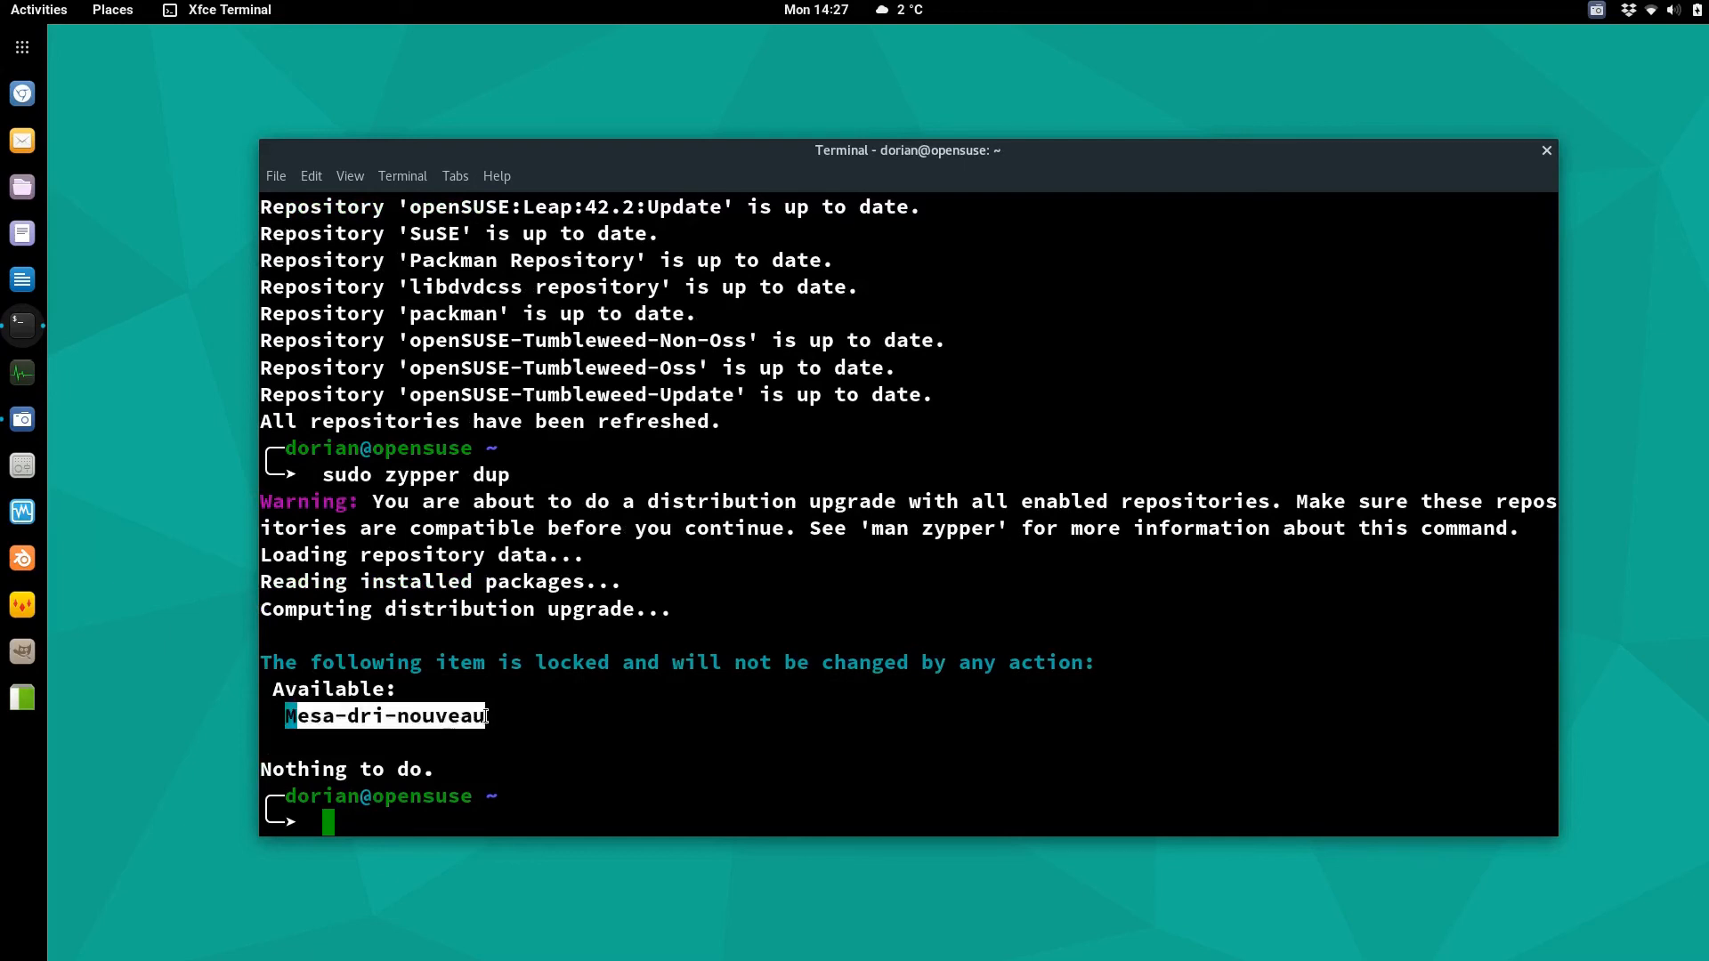
left_click(445, 717)
left_click_drag(285, 716, 486, 717)
right_click(456, 717)
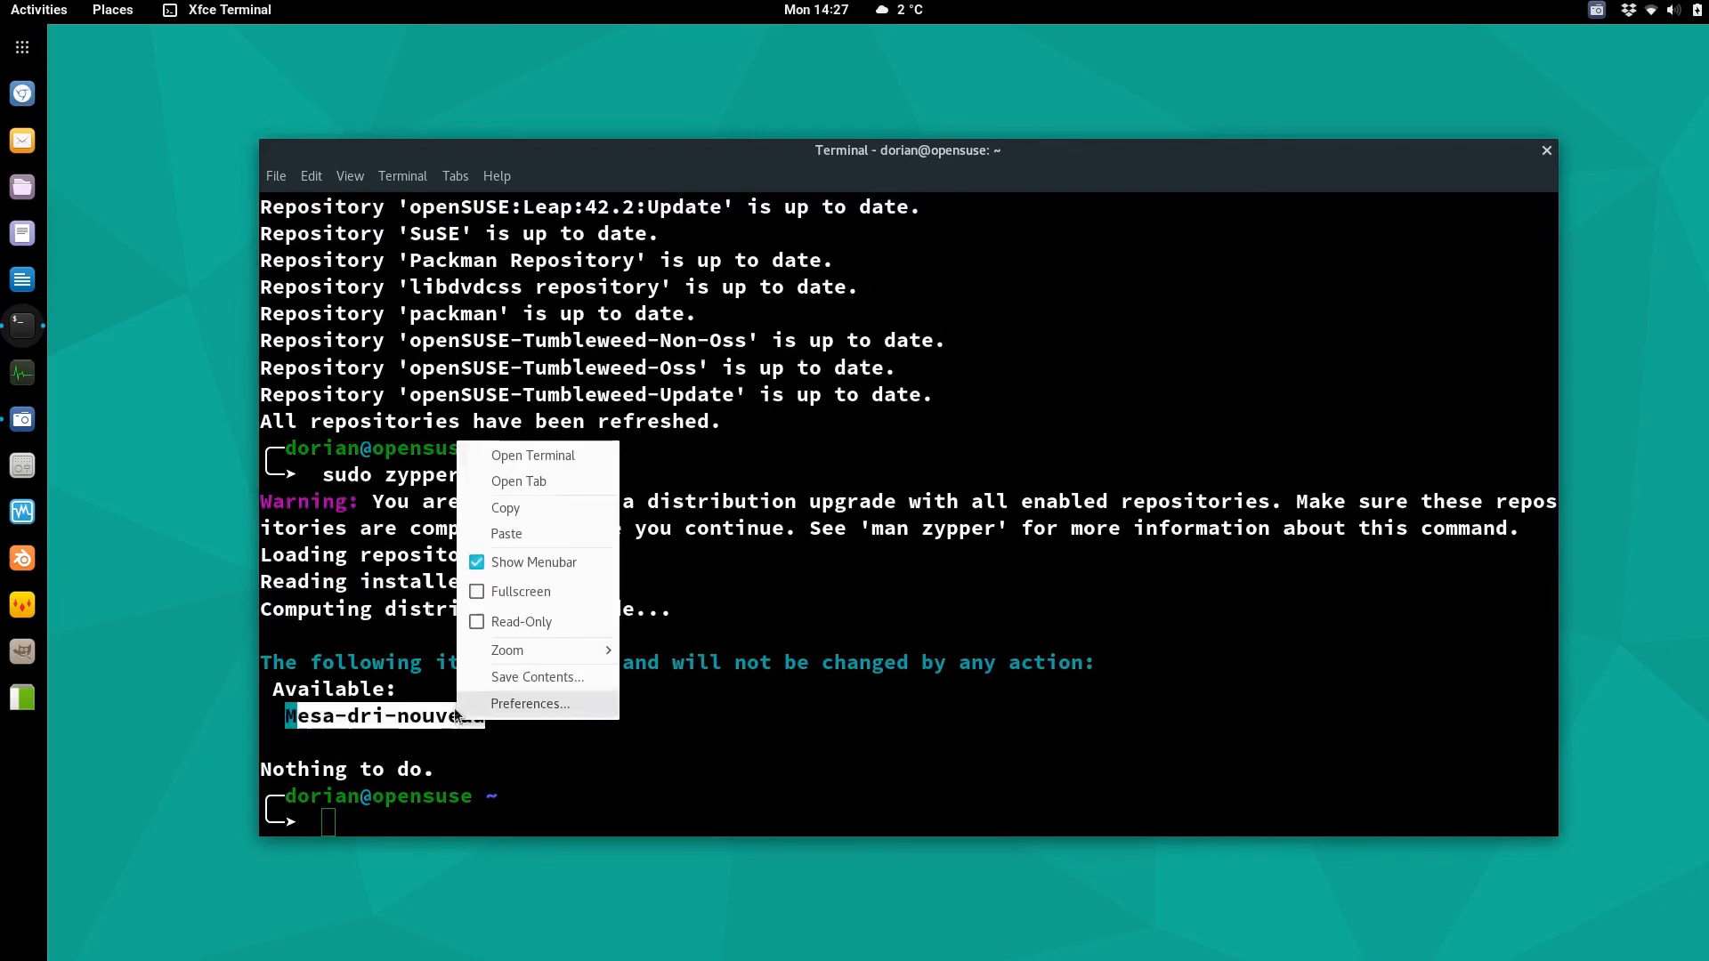
left_click(553, 511)
left_click(636, 645)
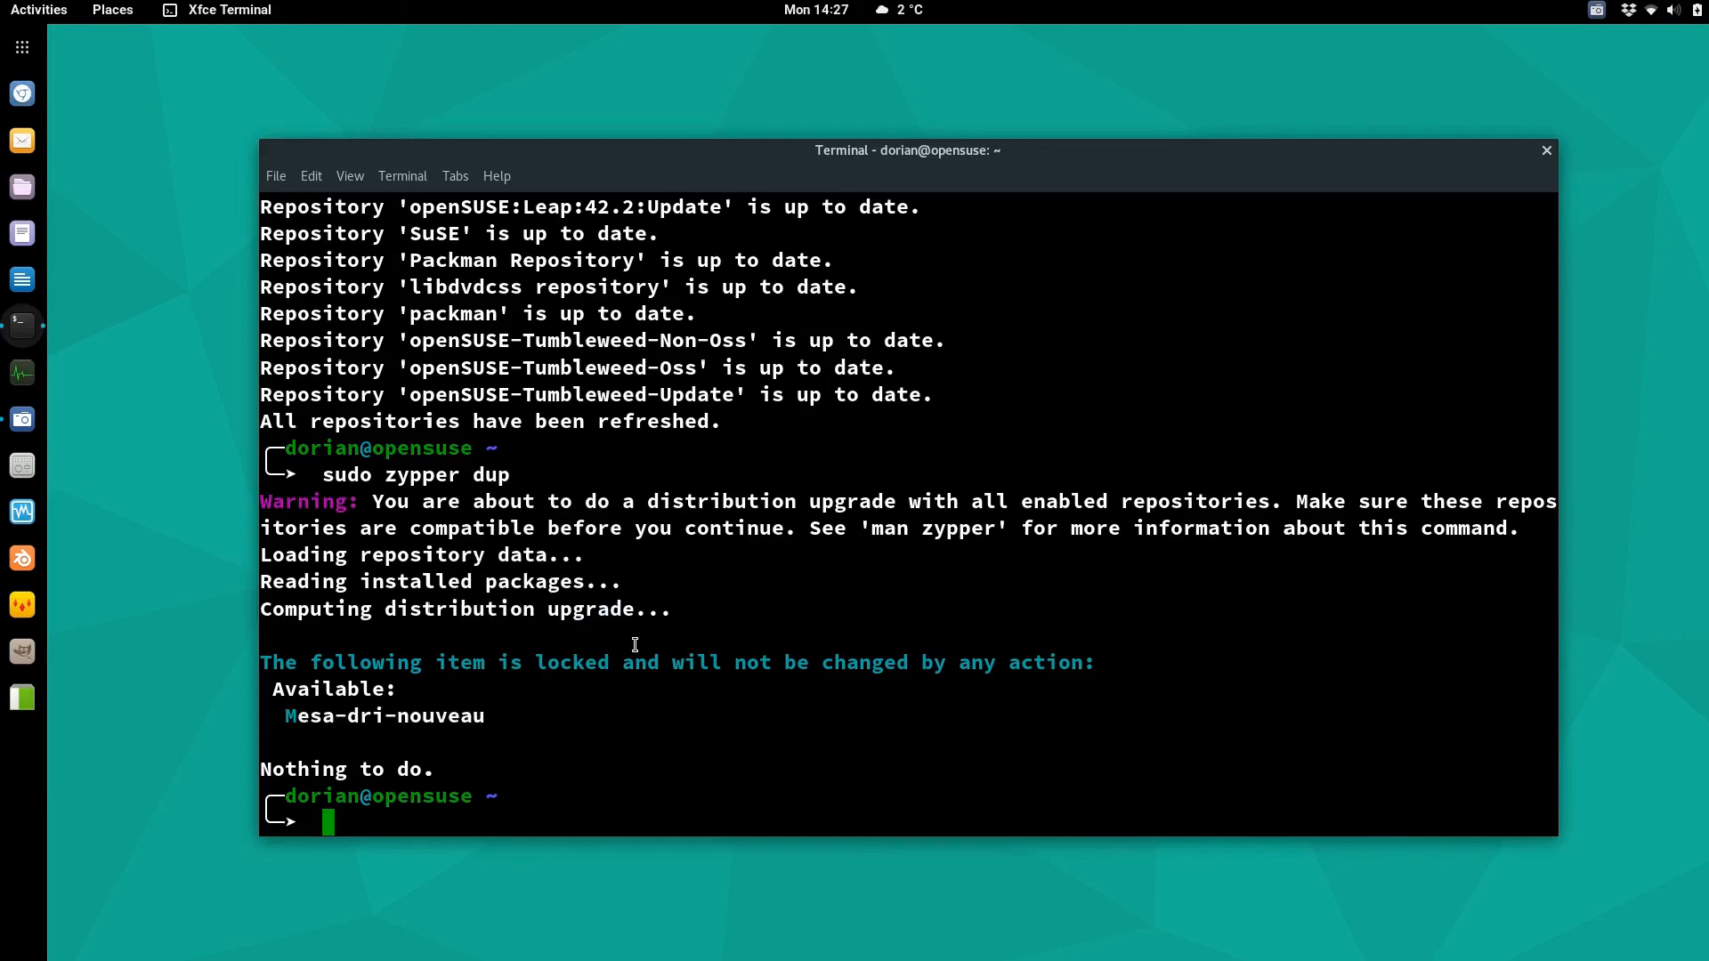
type("sudo zypper ad")
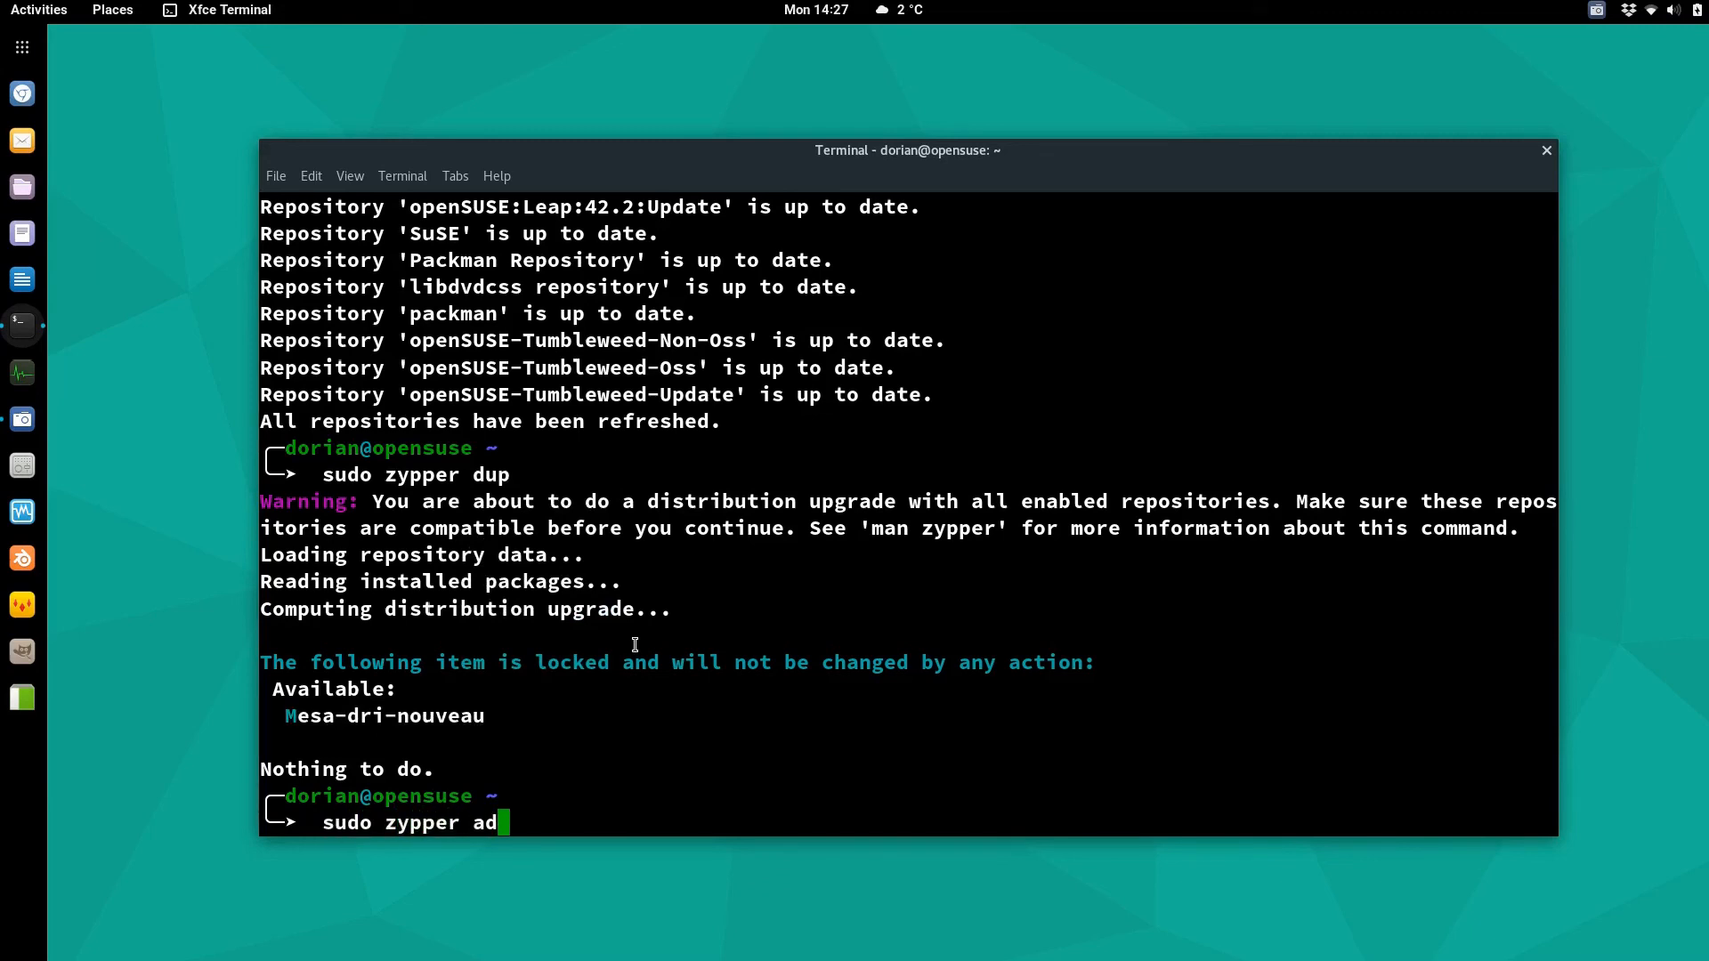
type("dlock")
middle_click(642, 605)
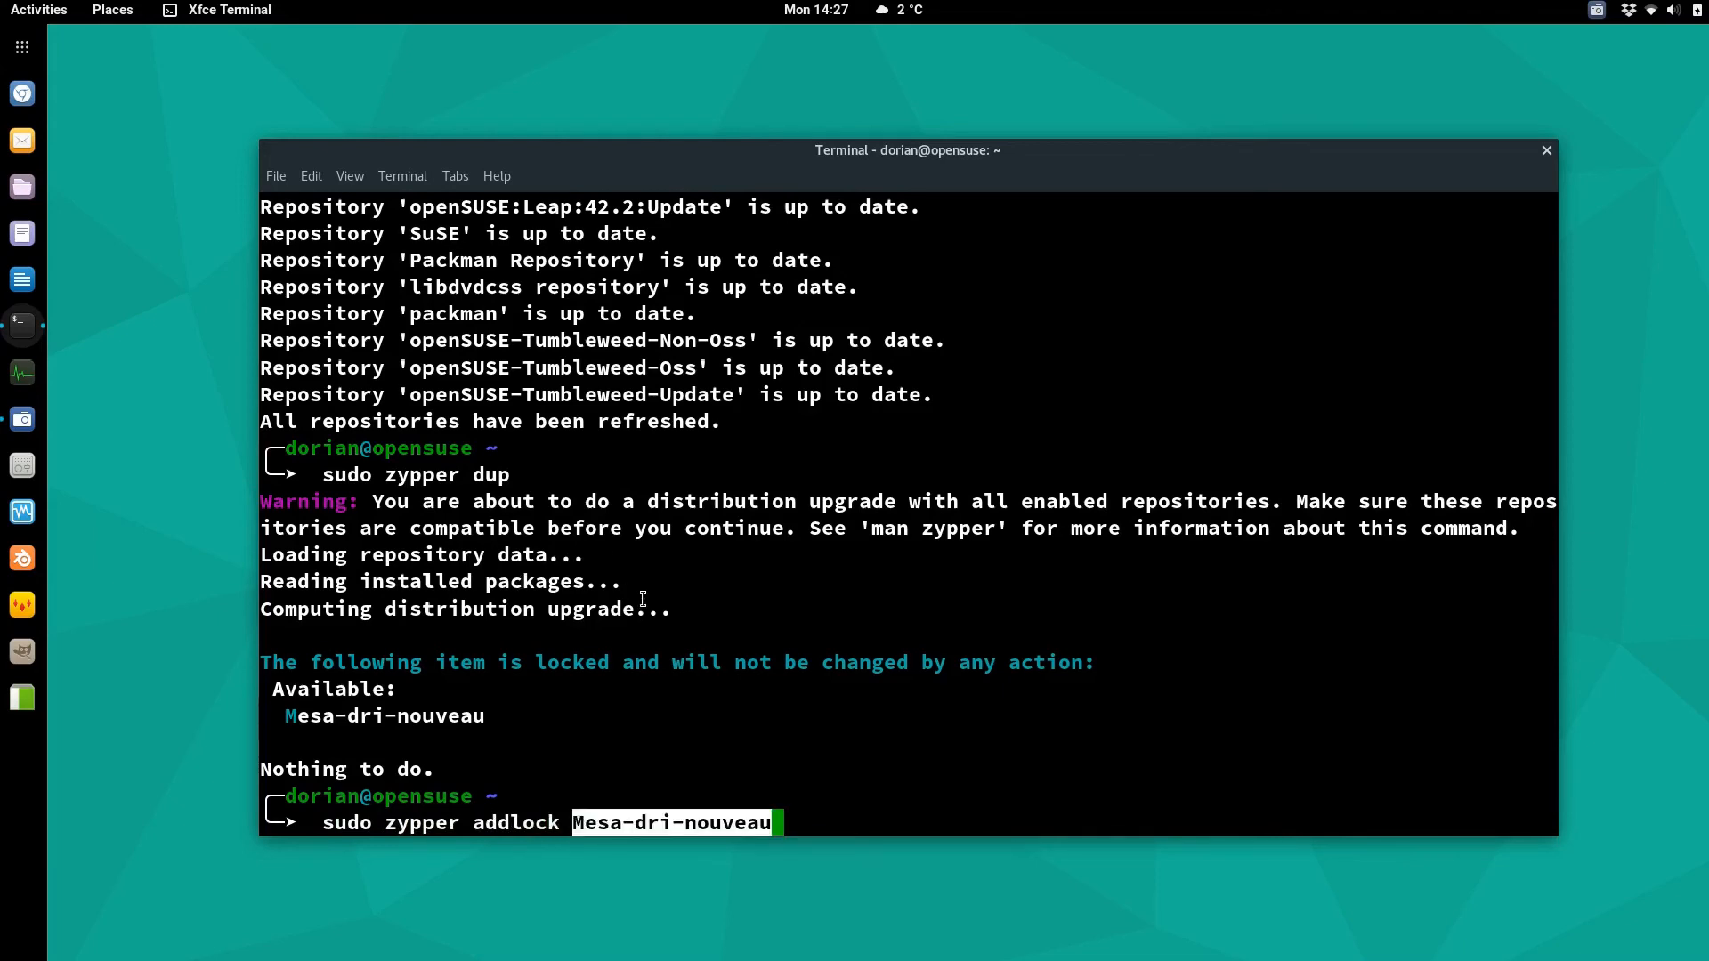
key("Return")
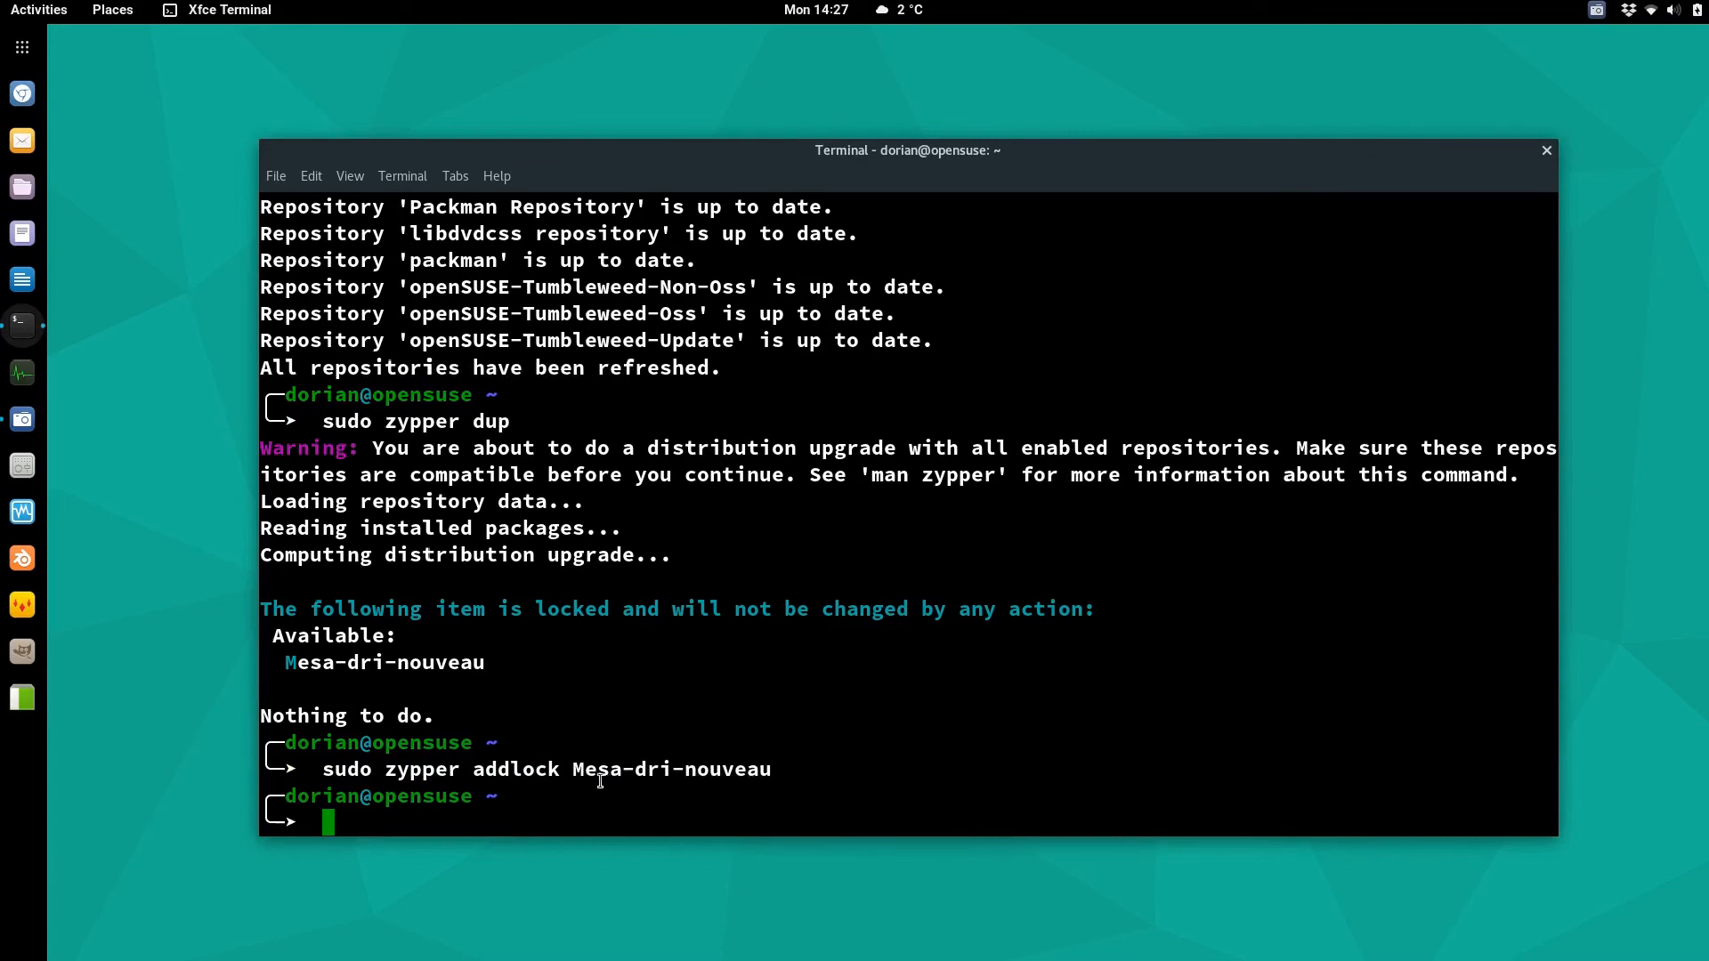
- Highlight the Mesa-dri-nouveau package name in the executed addlock command
left_click_drag(571, 771, 774, 771)
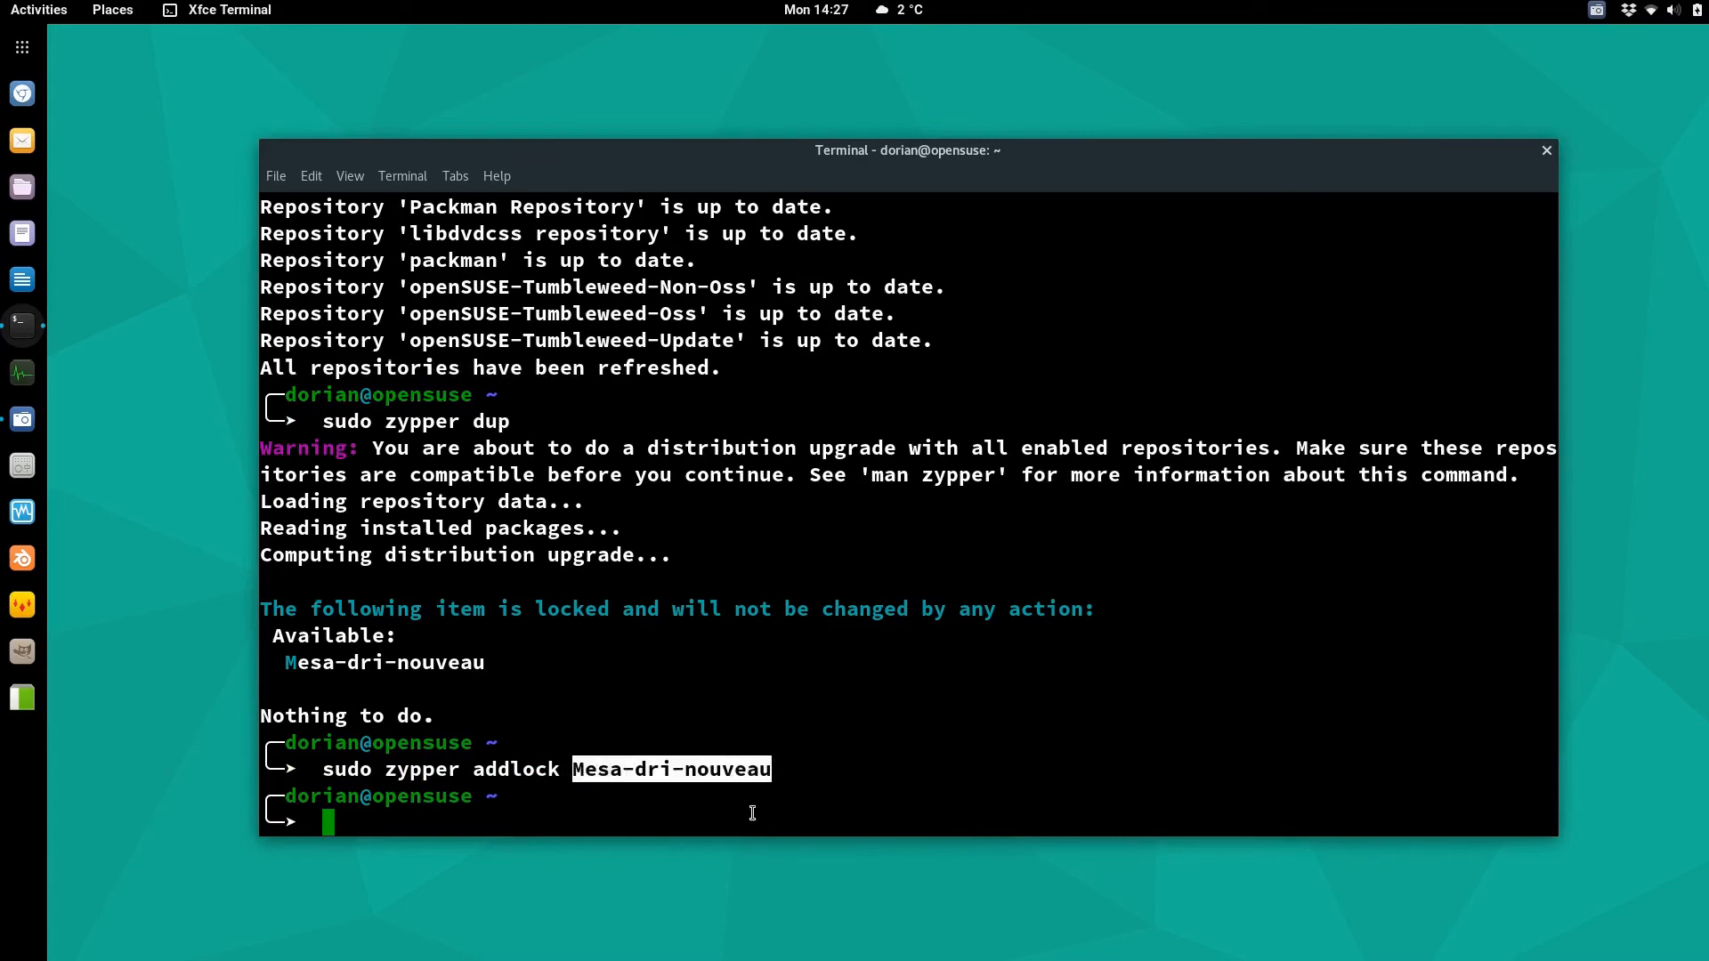
left_click(719, 726)
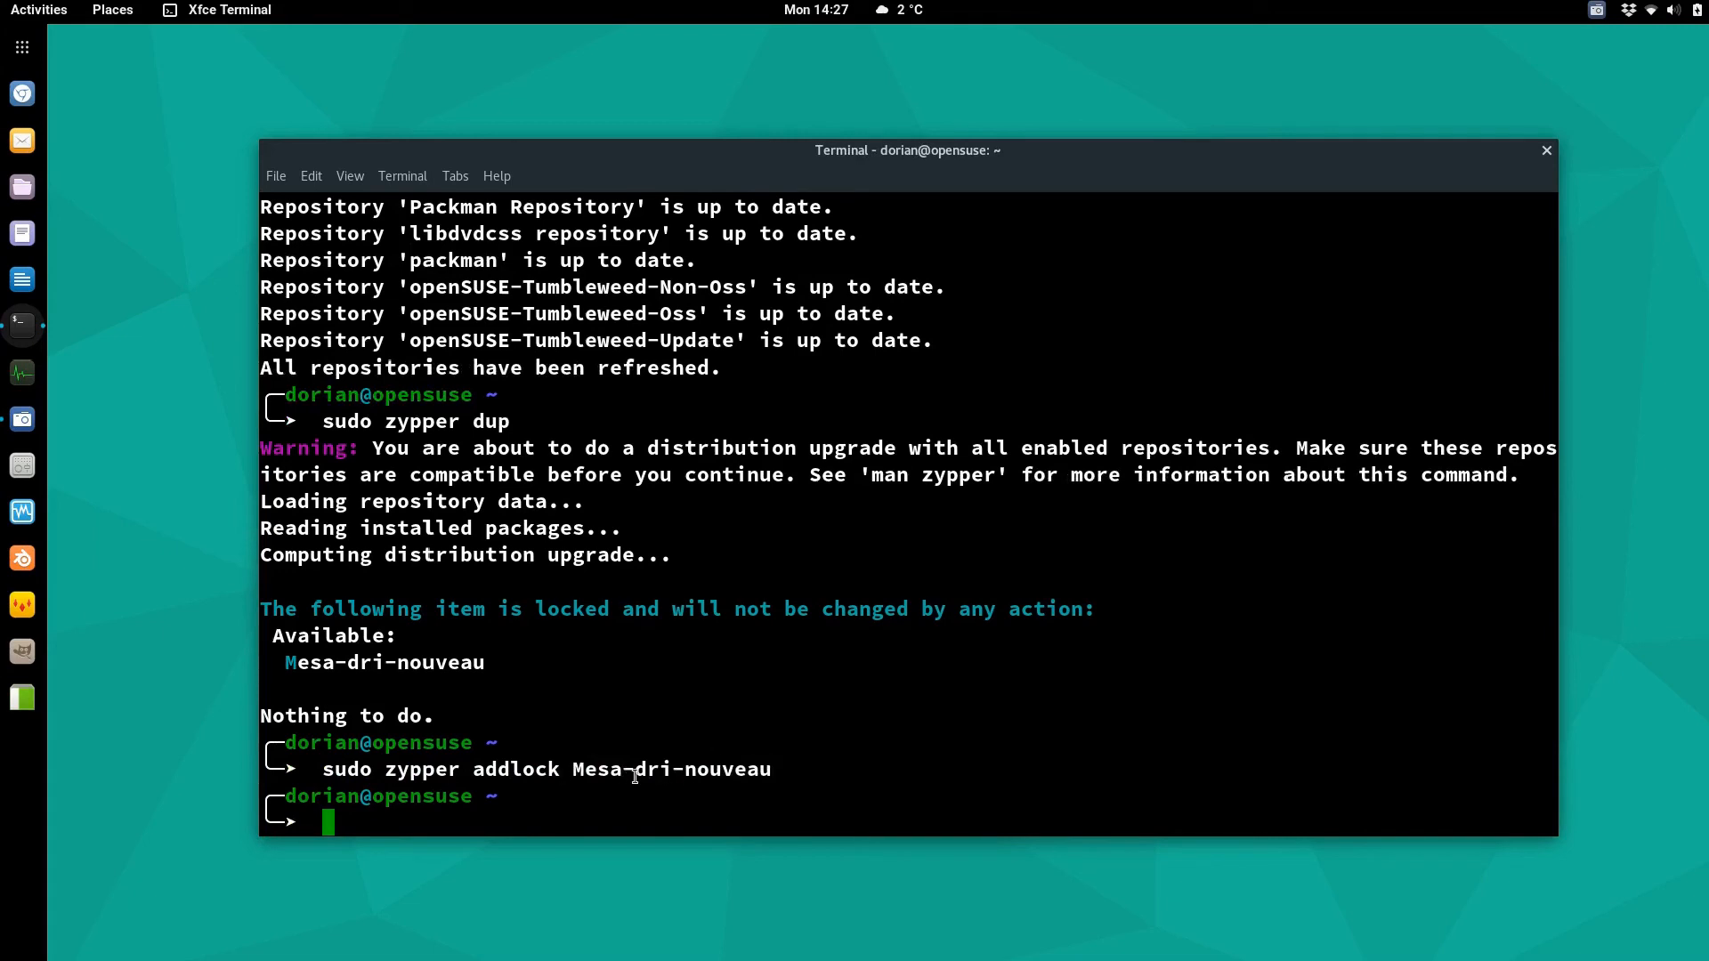
left_click_drag(570, 771, 793, 778)
left_click(793, 779)
- Refresh the repositories using the shortened command sudo z ref
type("sudo z ref")
key("Return")
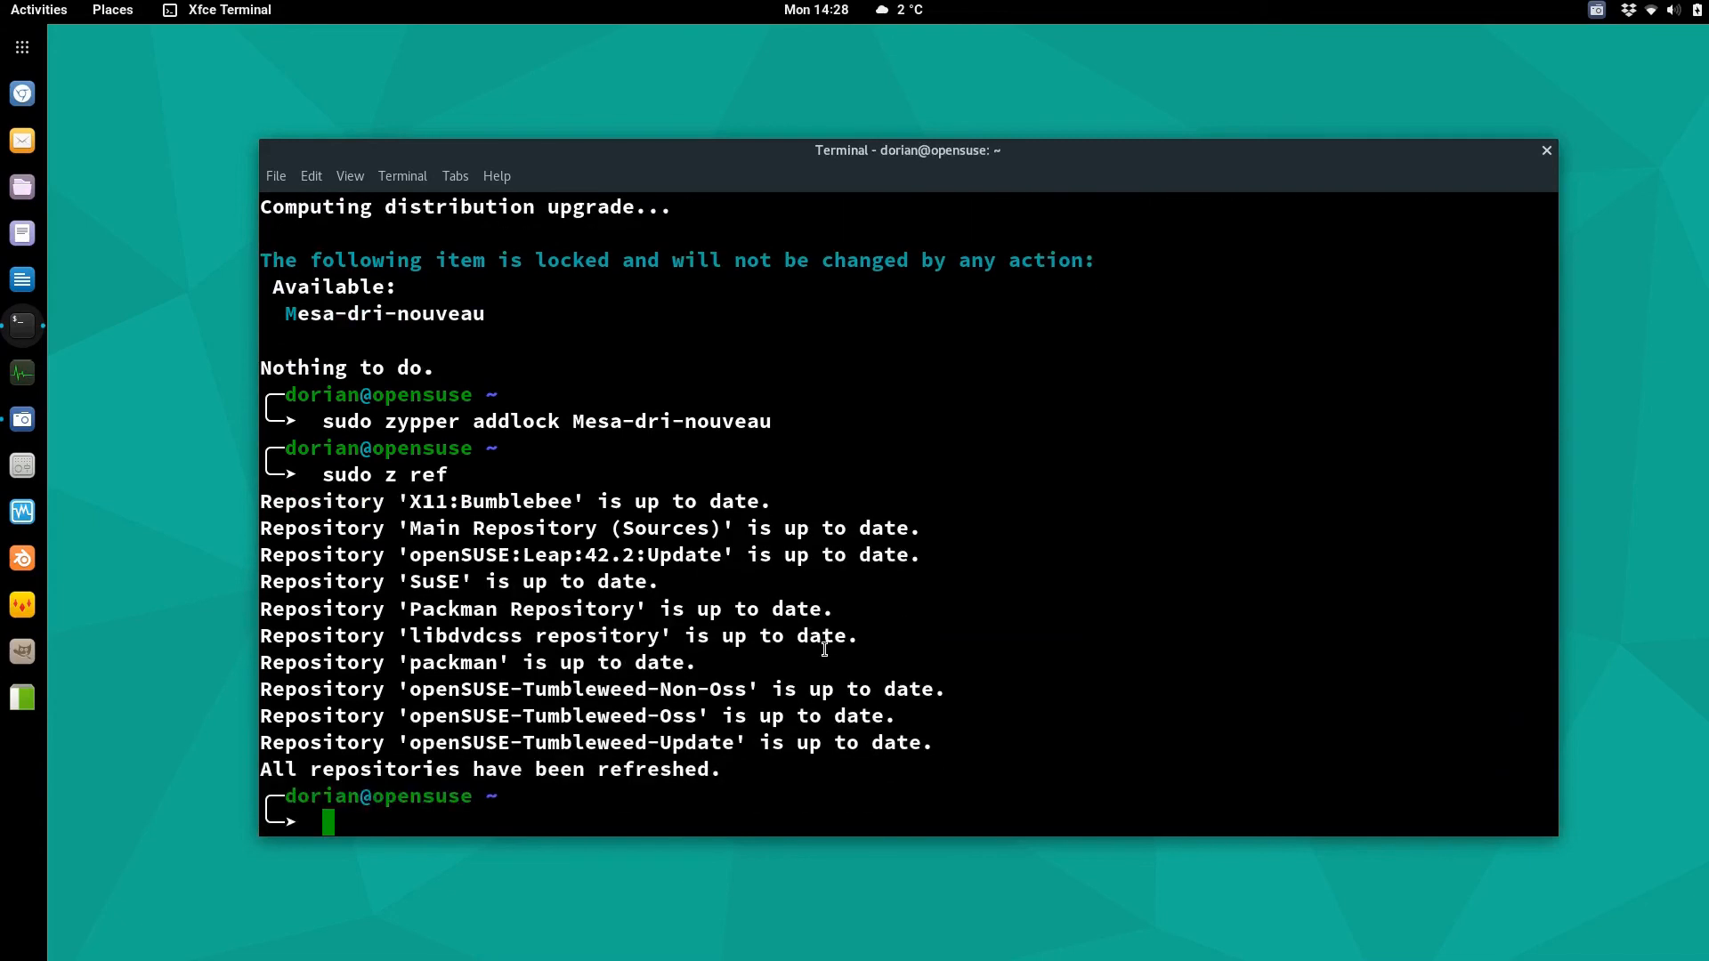
- Run sudo zypper in geany to install the Geany package
type("sudo zypper ")
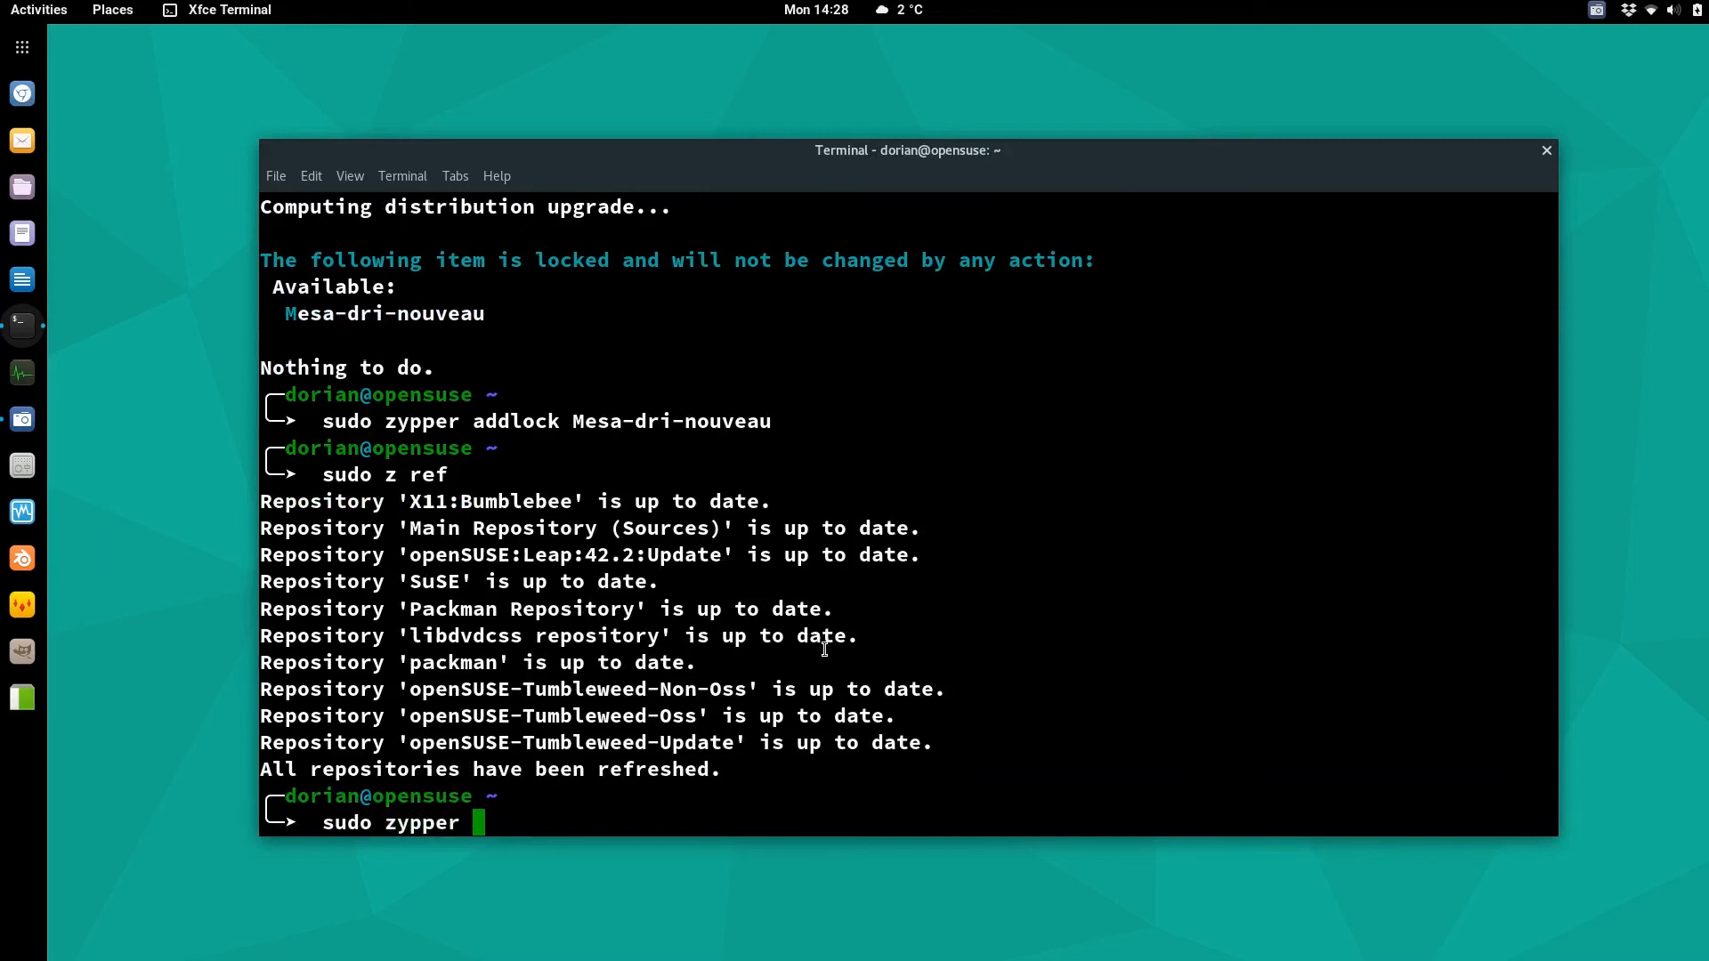
type("imnstall")
key("BackSpace")
key("BackSpace")
key("BackSpace")
key("BackSpace")
key("BackSpace")
key("BackSpace")
key("BackSpace")
type("nstall")
key("BackSpace")
key("BackSpace")
key("BackSpace")
key("BackSpace")
key("BackSpace")
key("BackSpace")
type("geany")
key("Return")
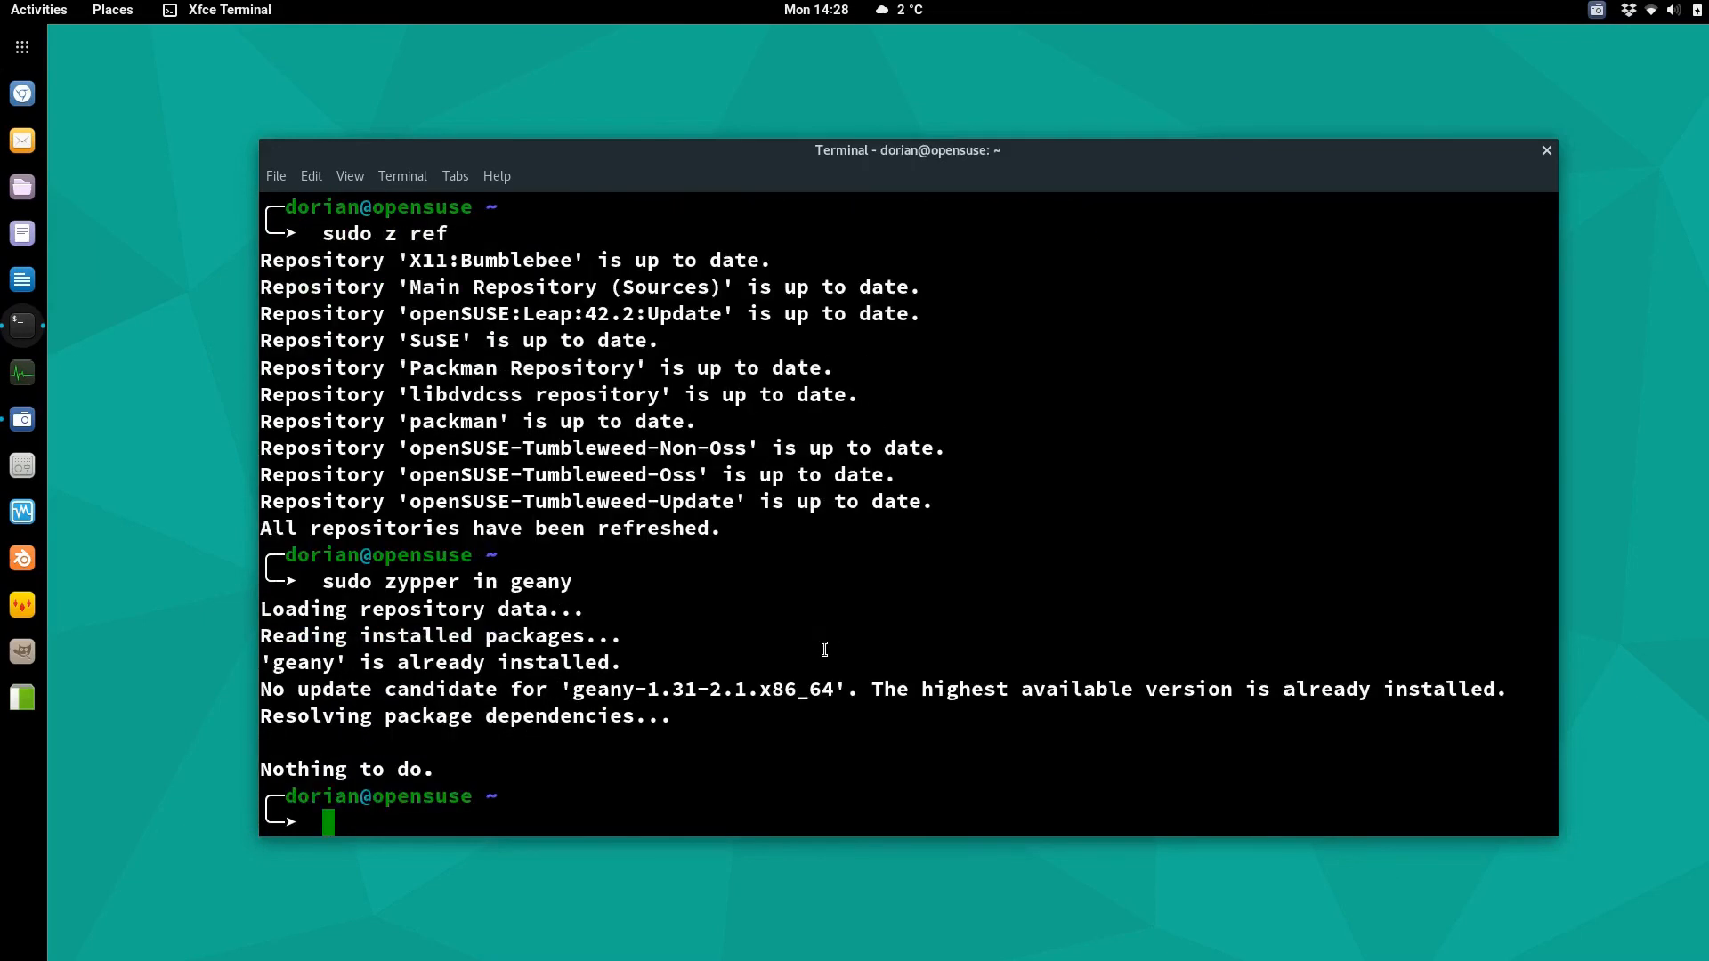
- Search the repositories for Geany packages with sudo zypper se geany
key("Up")
key("BackSpace")
key("BackSpace")
key("BackSpace")
key("BackSpace")
key("BackSpace")
key("BackSpace")
key("BackSpace")
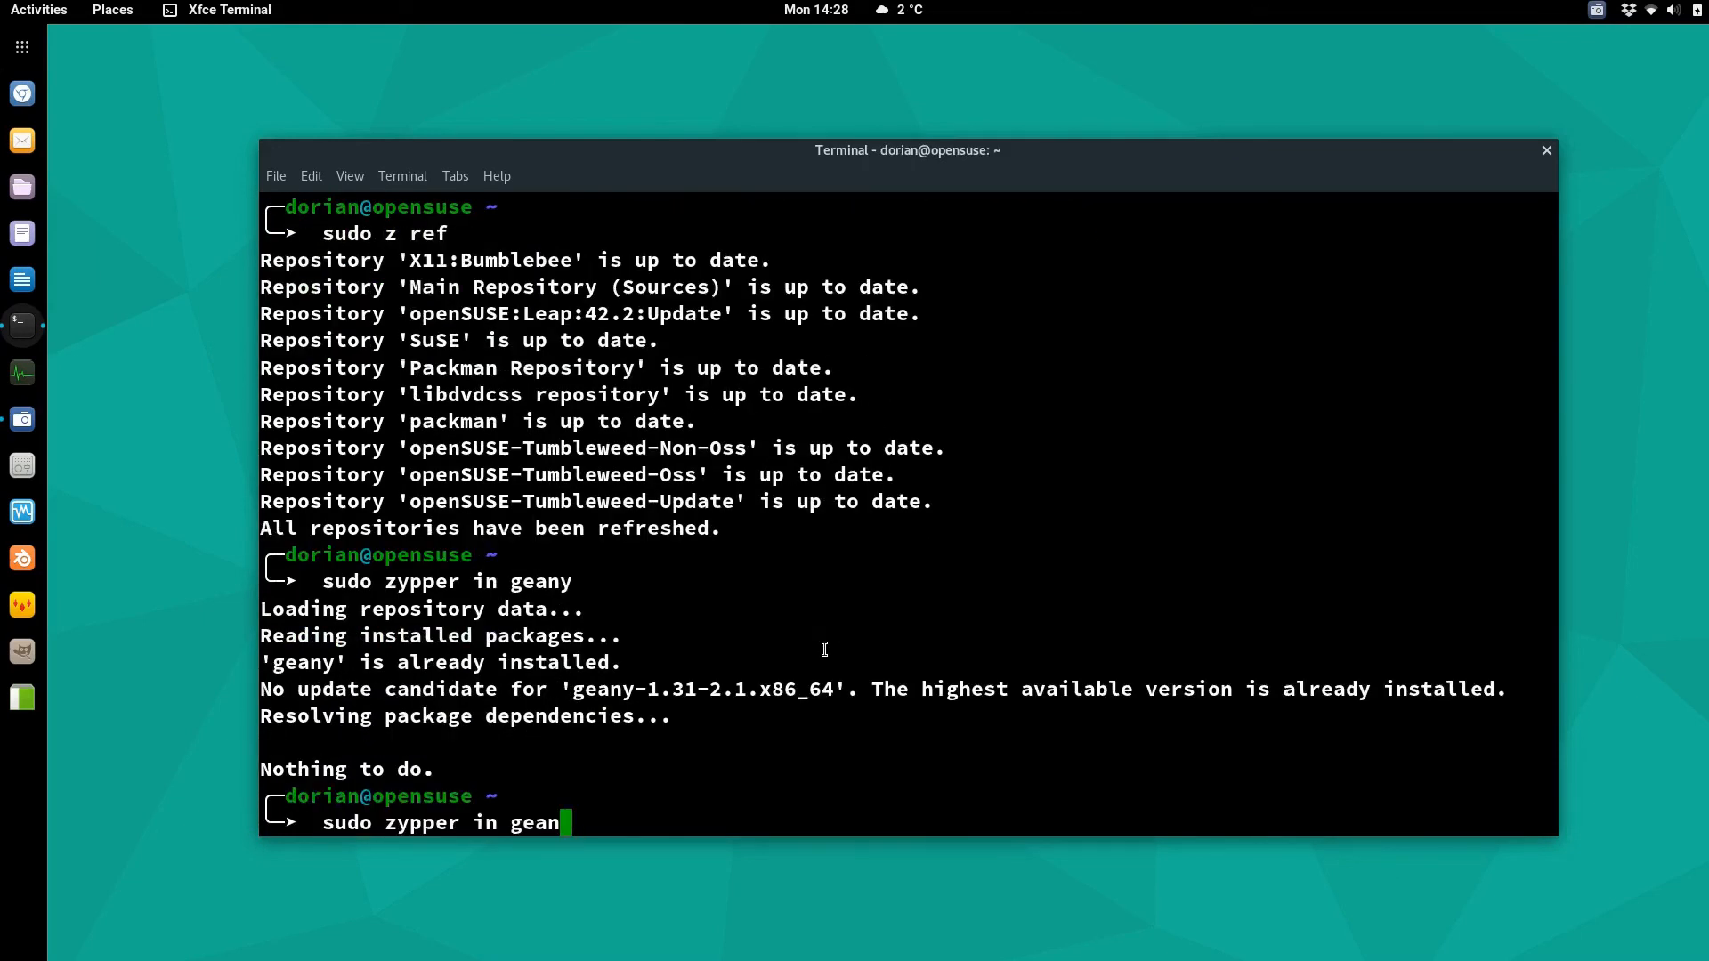
key("BackSpace")
type("search")
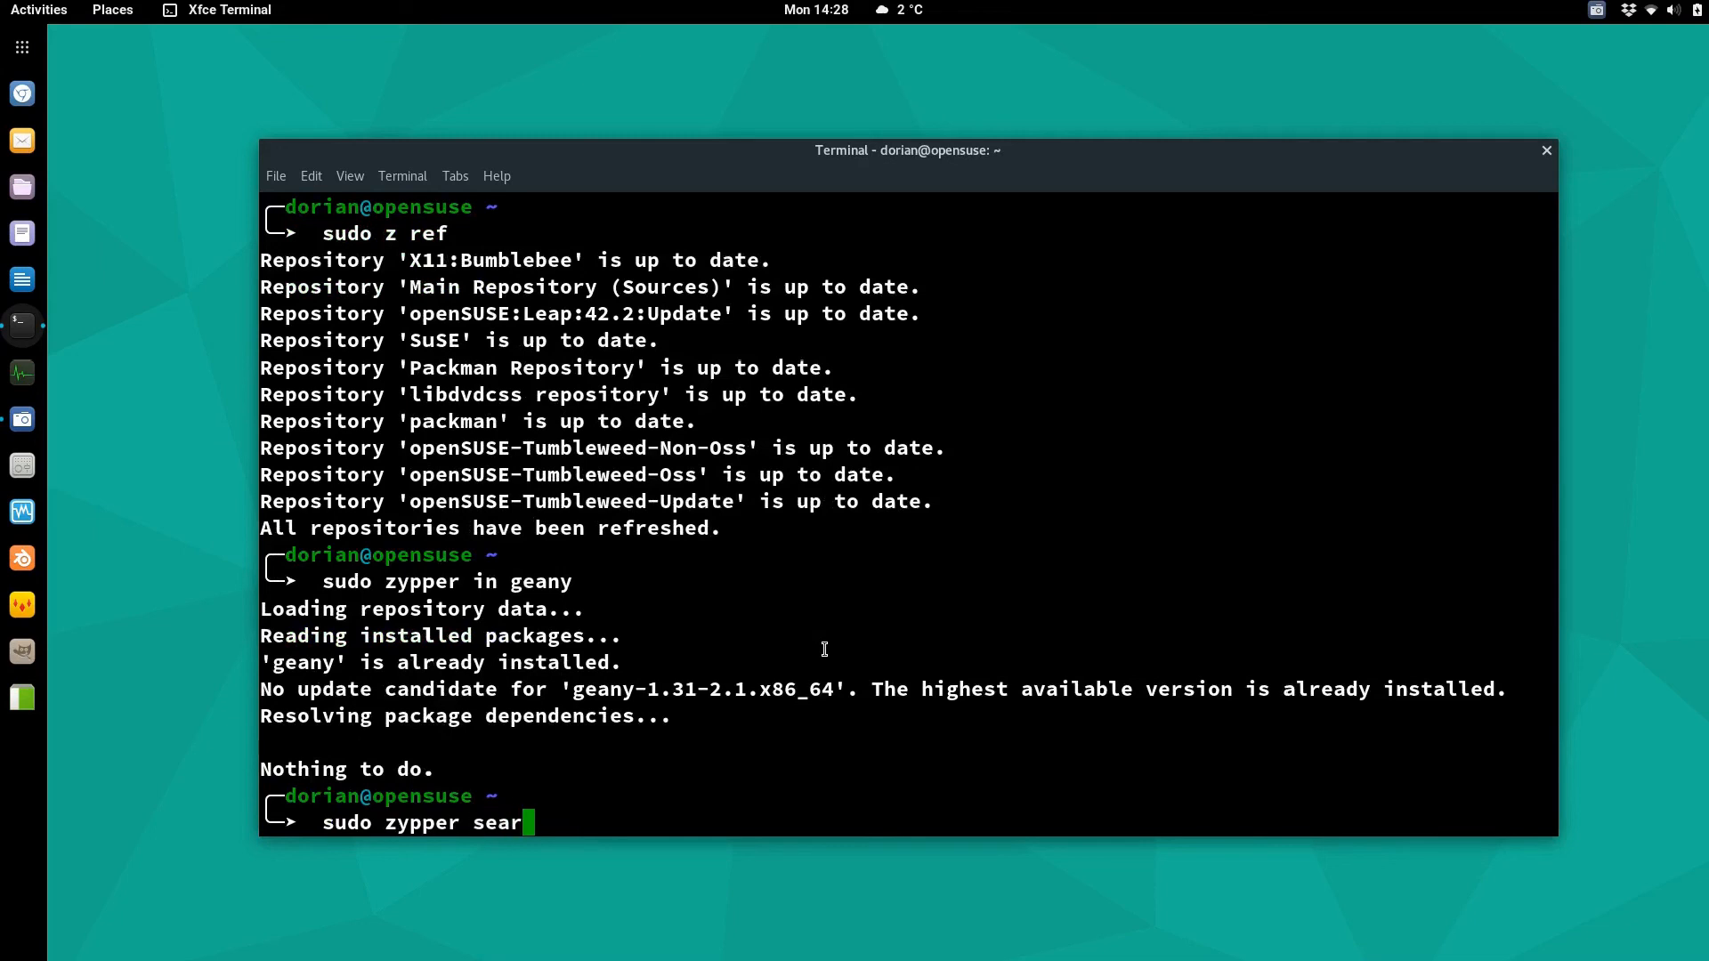
key("BackSpace")
key("BackSpace")
key("BackSpace")
type("geany")
key("Return")
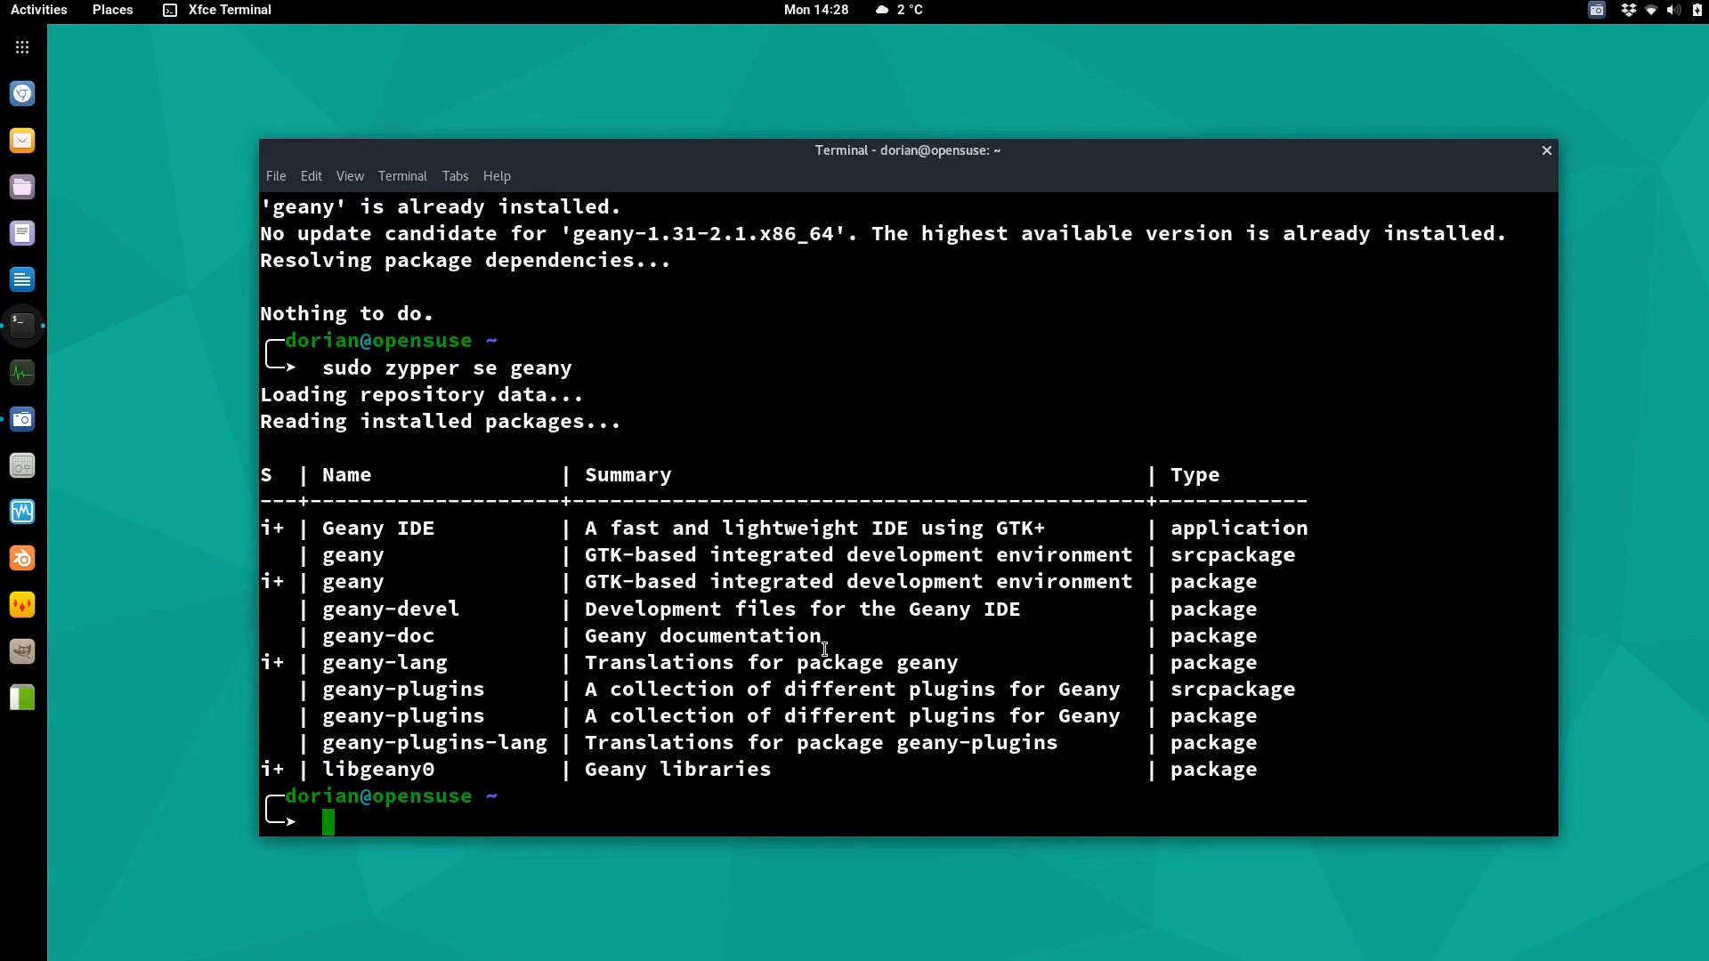
- Highlight the status marks beside the first Geany search results and close the terminal
left_click_drag(282, 525, 261, 580)
left_click(281, 676)
left_click(1546, 151)
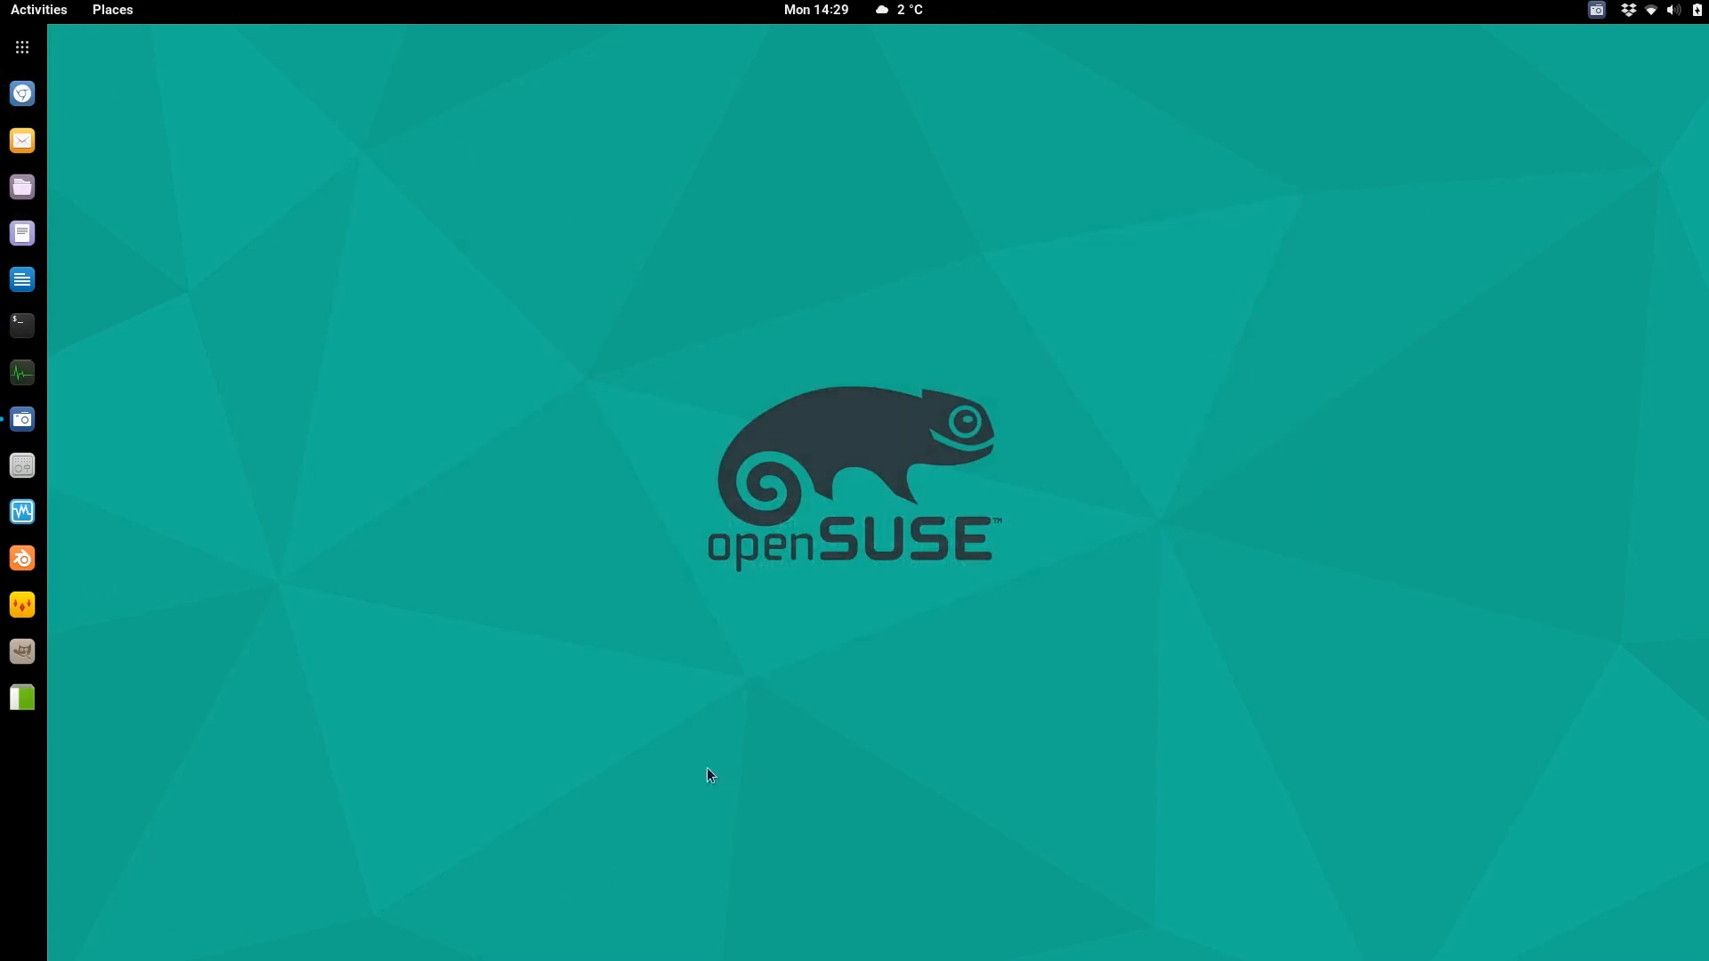
- Check the GeForce GTX 960M entry in the system status menu and close the menu
left_click(1690, 4)
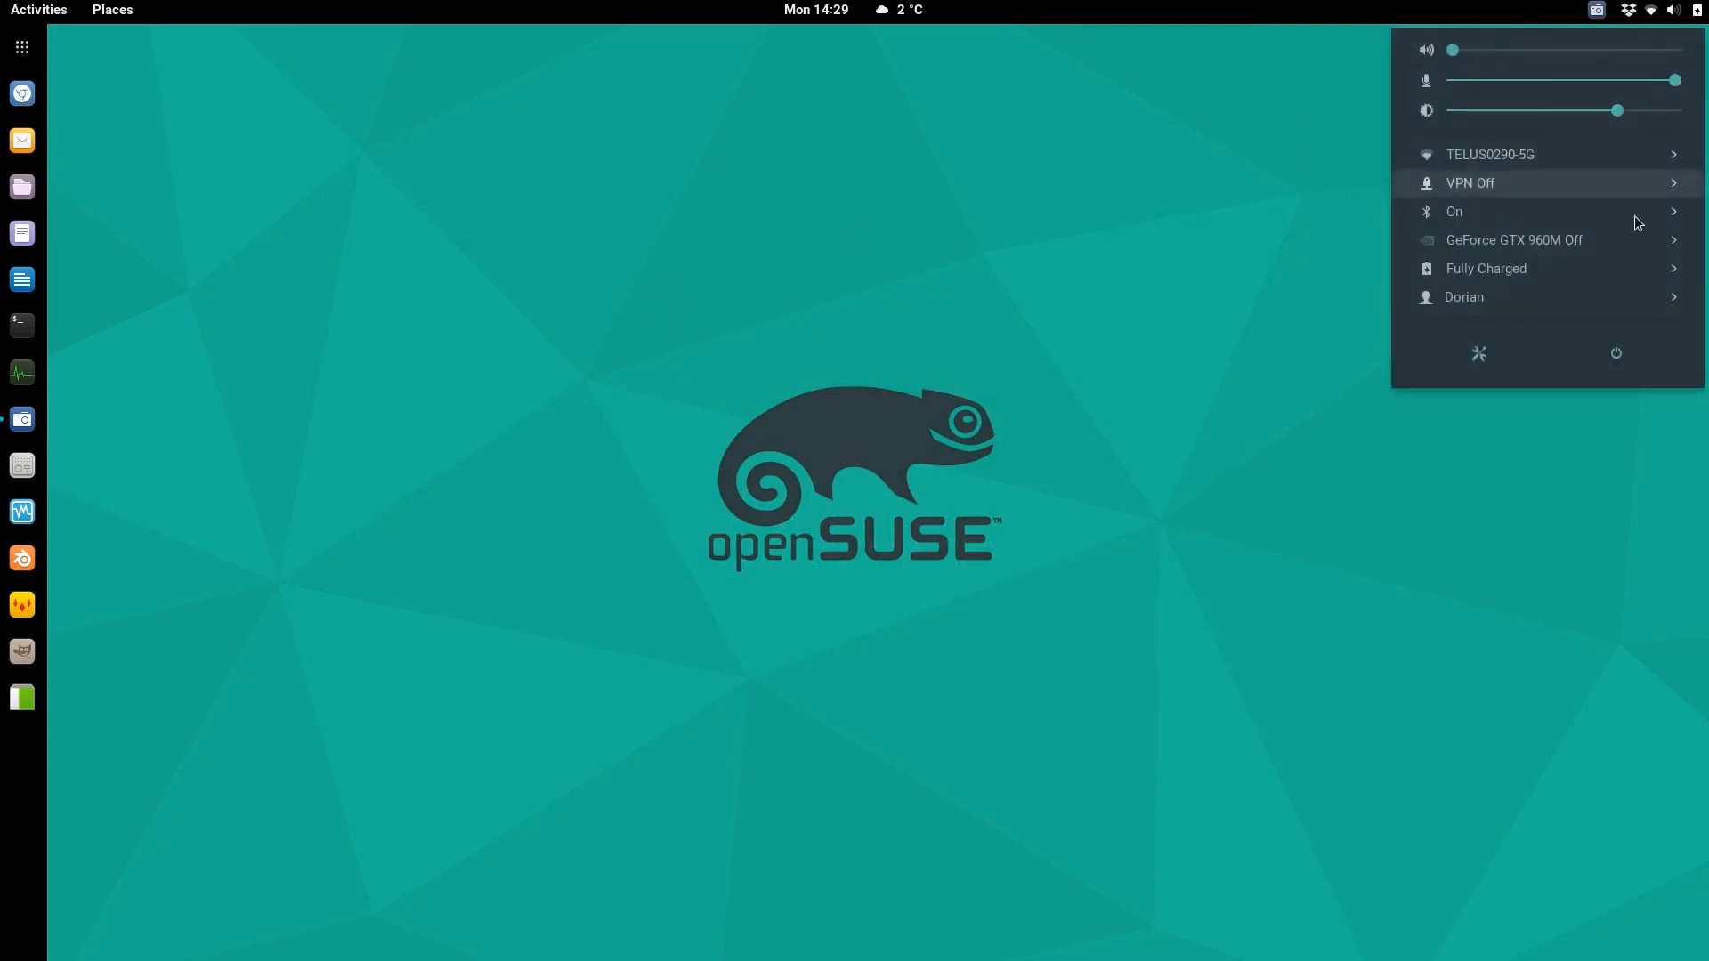
left_click(1526, 235)
left_click(1162, 253)
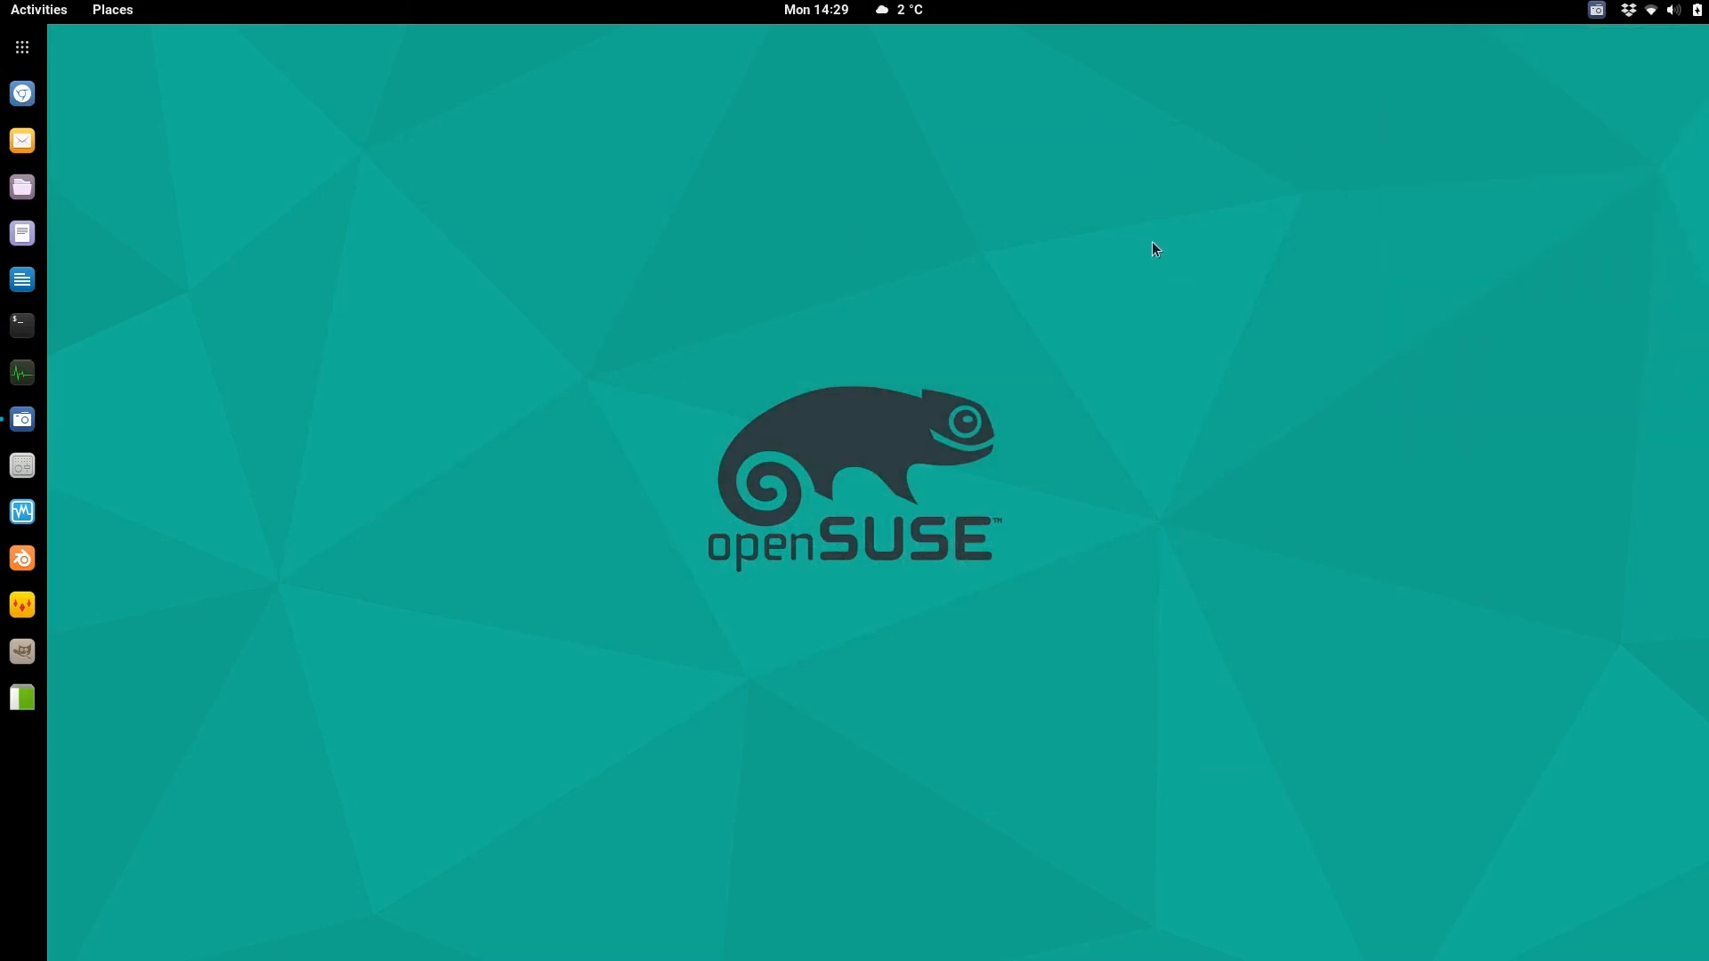
- Open a new terminal and start the spheres test on the NVIDIA card with primusrun glxspheres
left_click(22, 325)
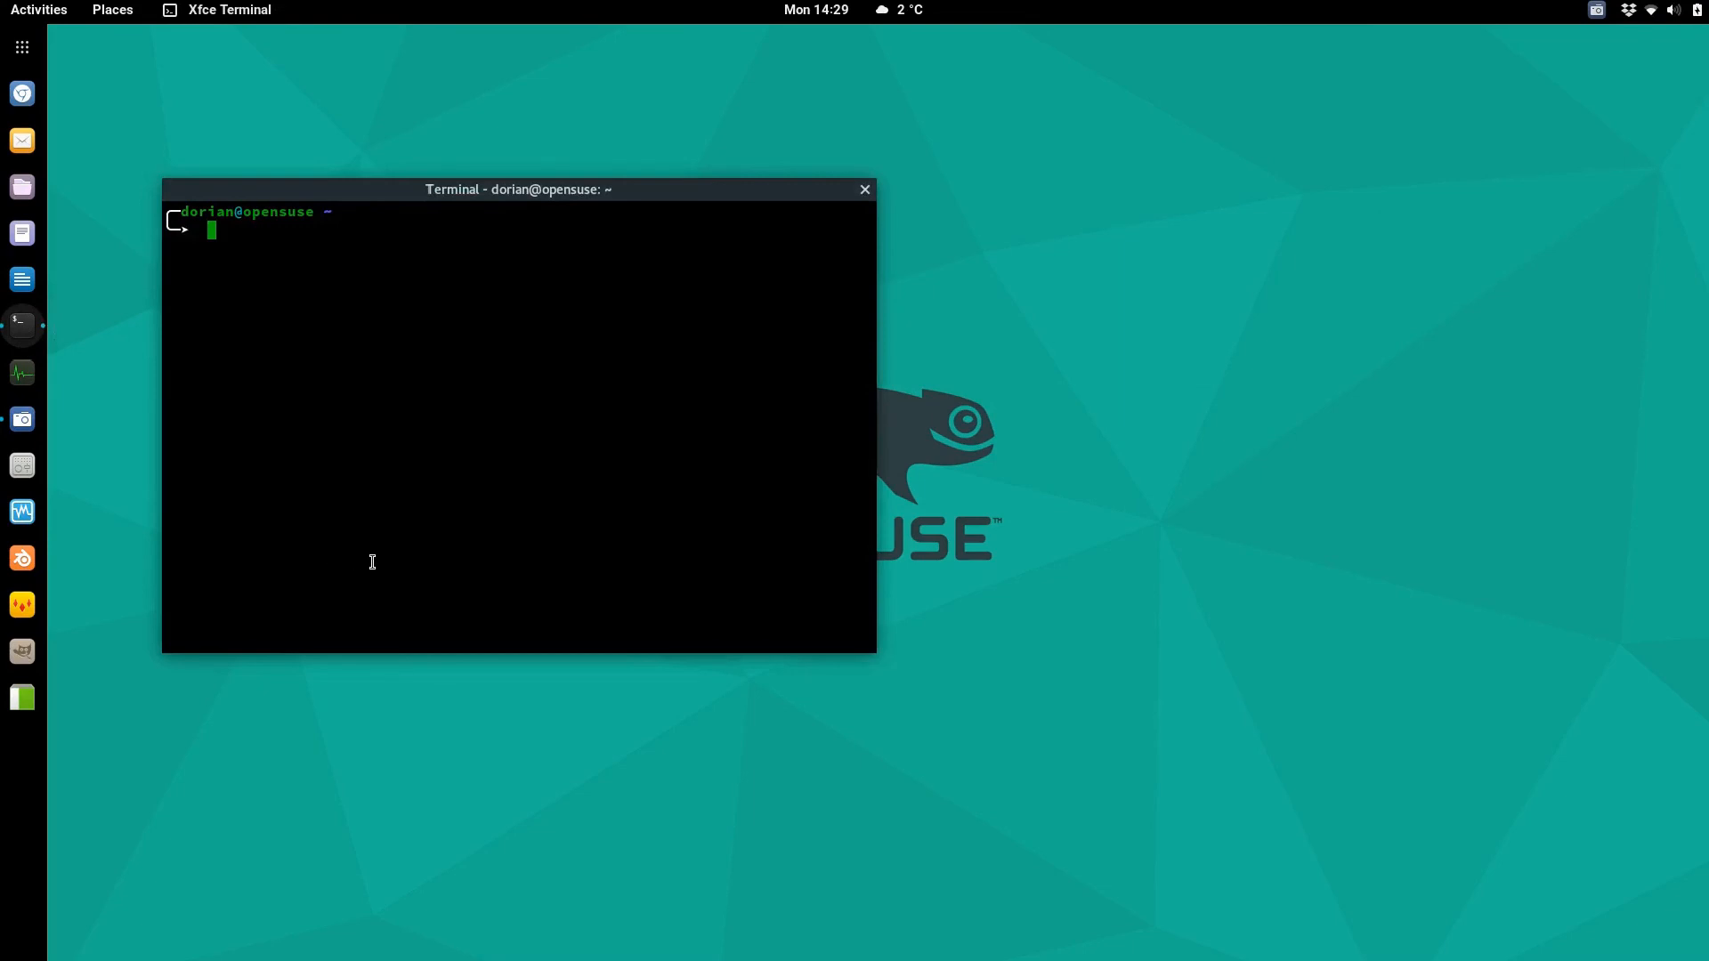
key("Up")
key("Up")
key("Up")
key("Up")
key("Up")
key("Up")
key("Up")
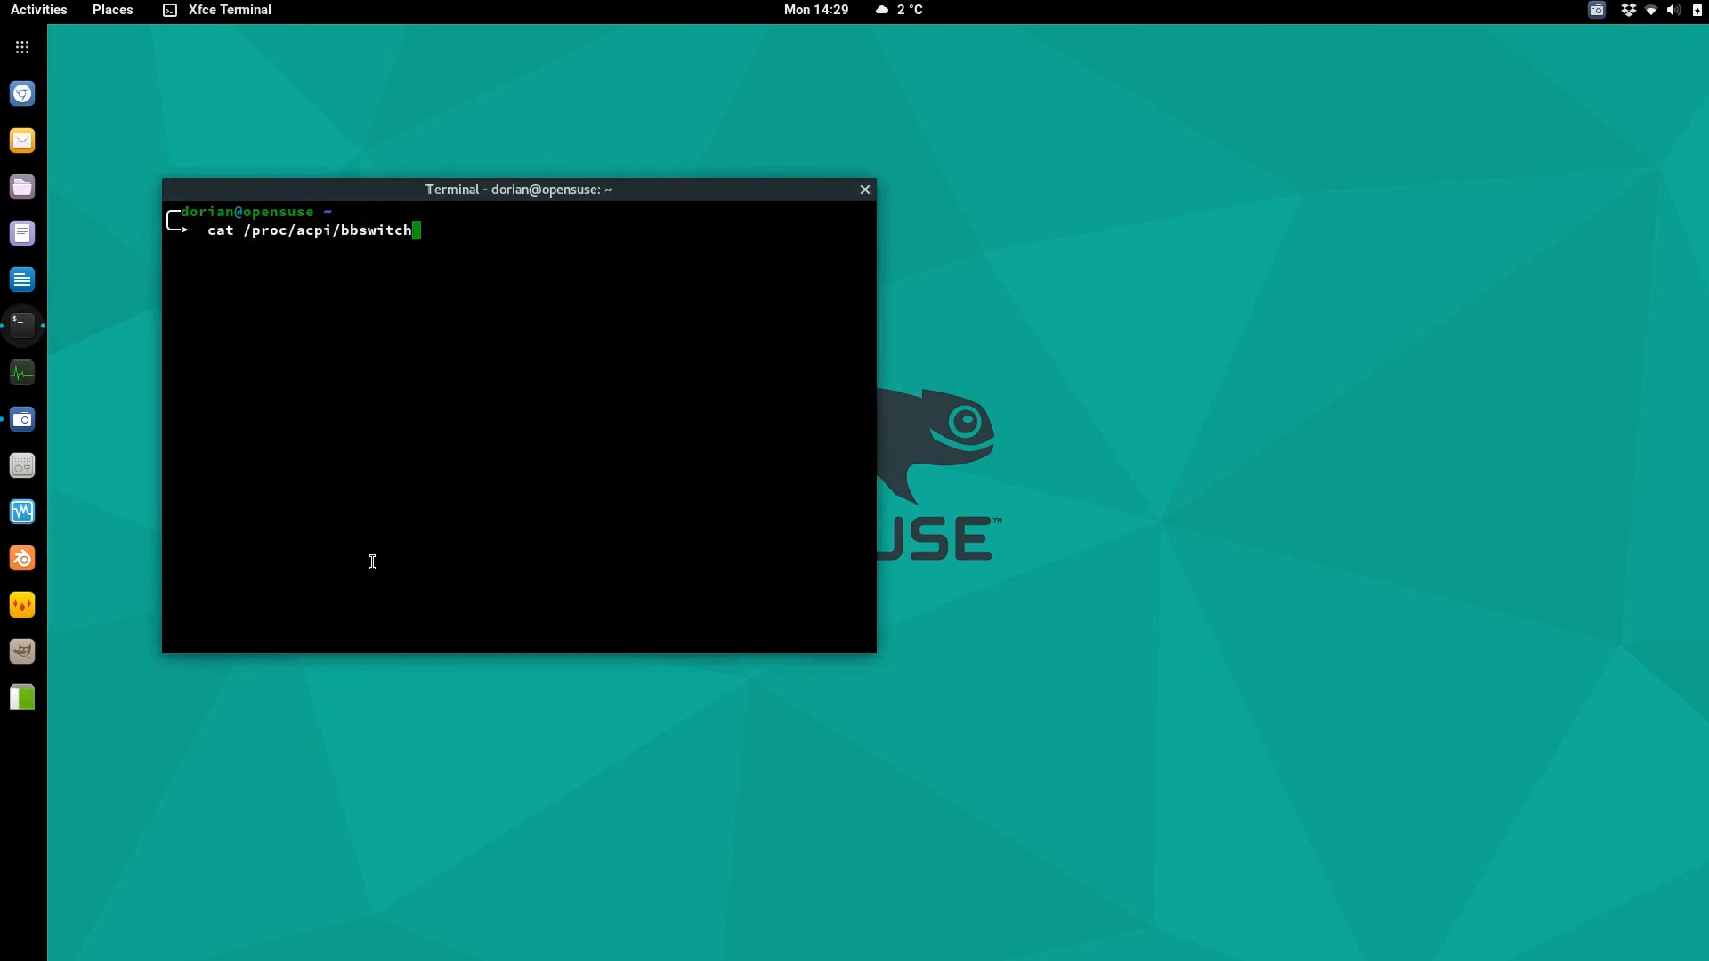
key("Down")
key("Down")
type("primusrun ")
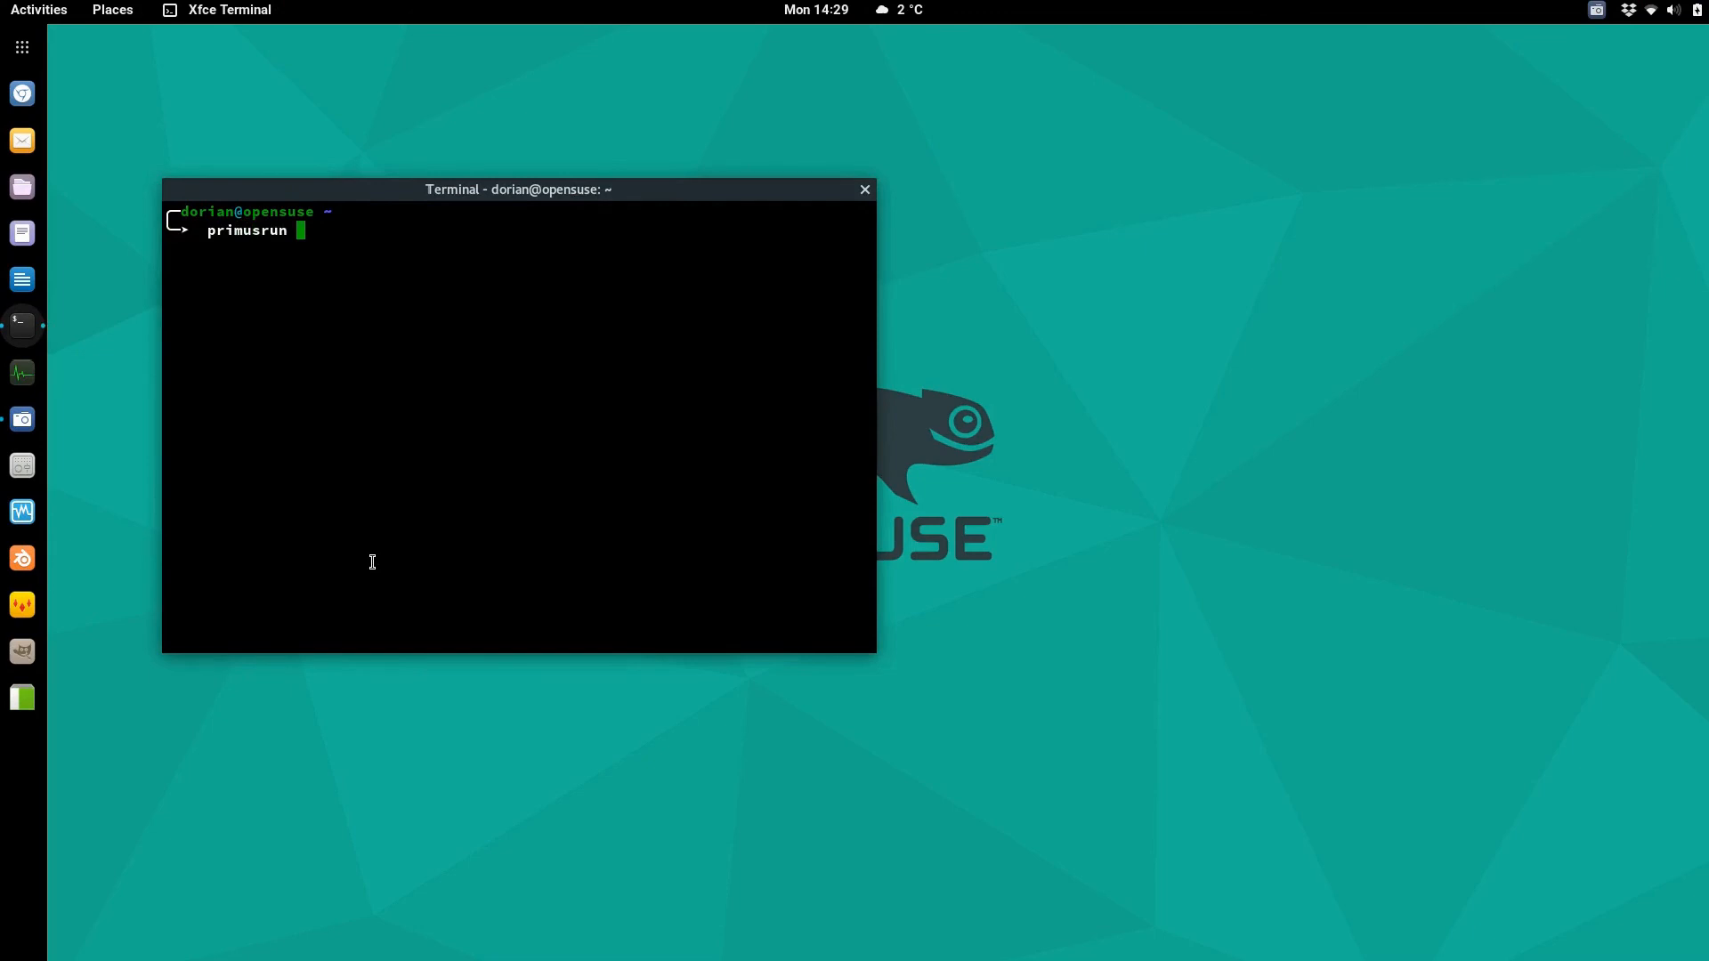
type("glxspheres")
key("Return")
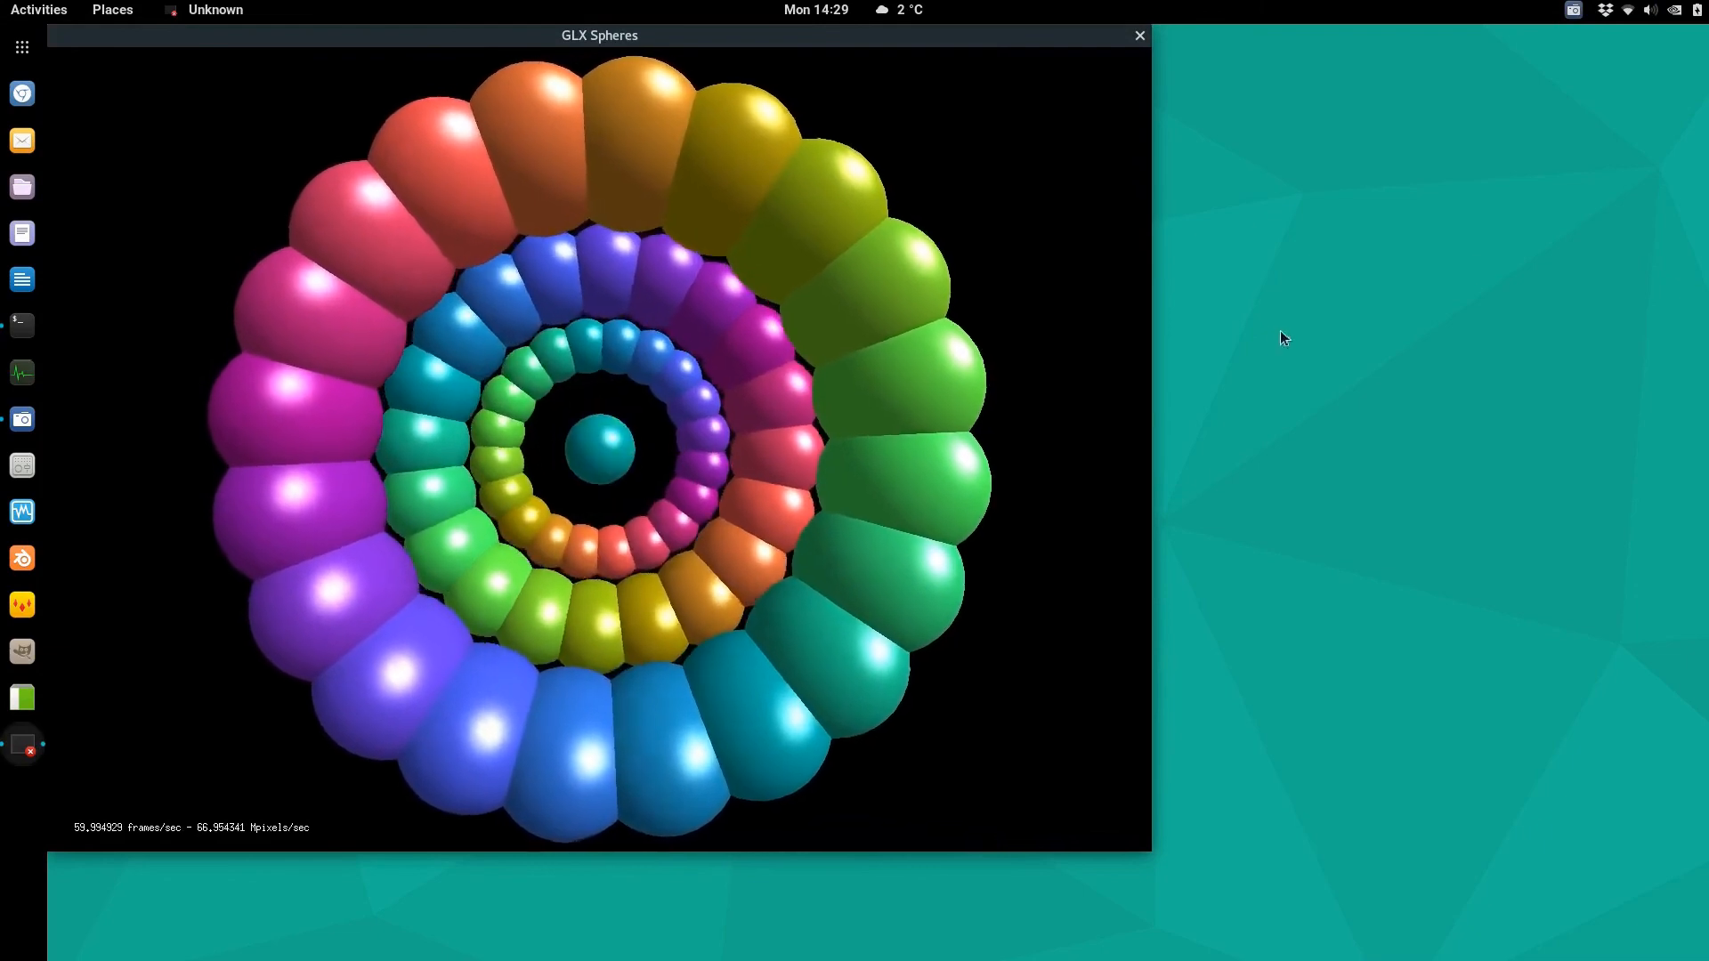
- Check the GeForce GTX 960M state during the test and move the GLX Spheres window away from the screen corner
left_click(1651, 10)
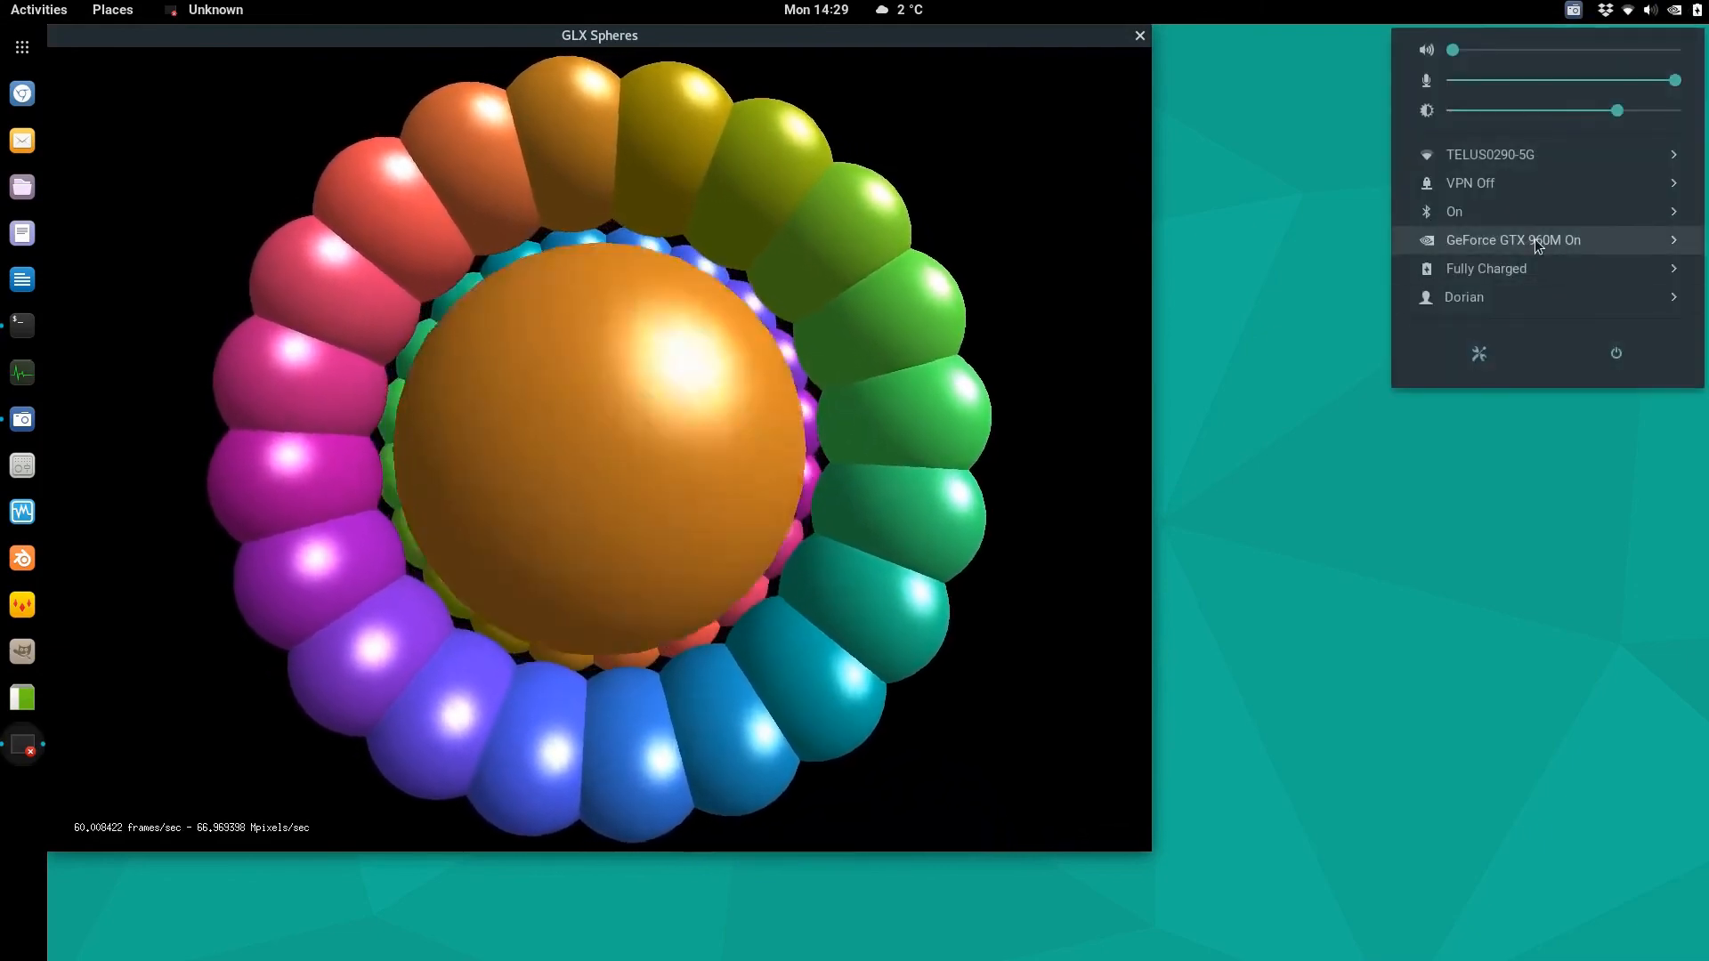
left_click(806, 37)
left_click_drag(871, 35, 981, 66)
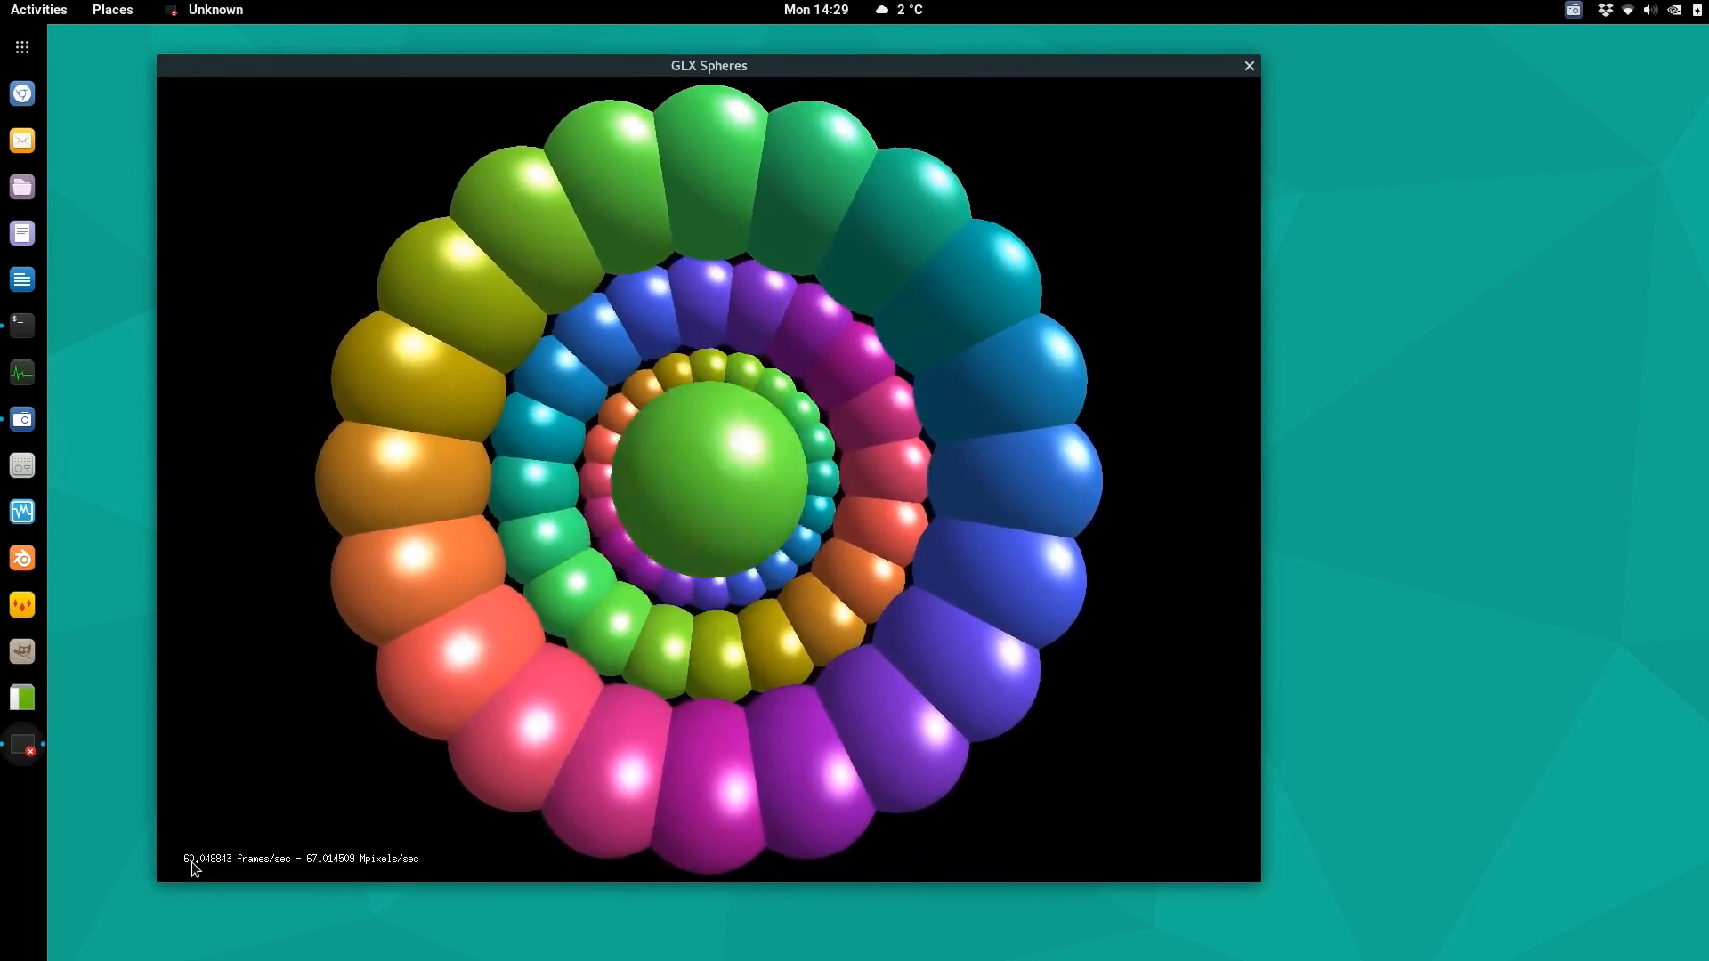
- Exit the GLX Spheres test and close the terminal
key("Escape")
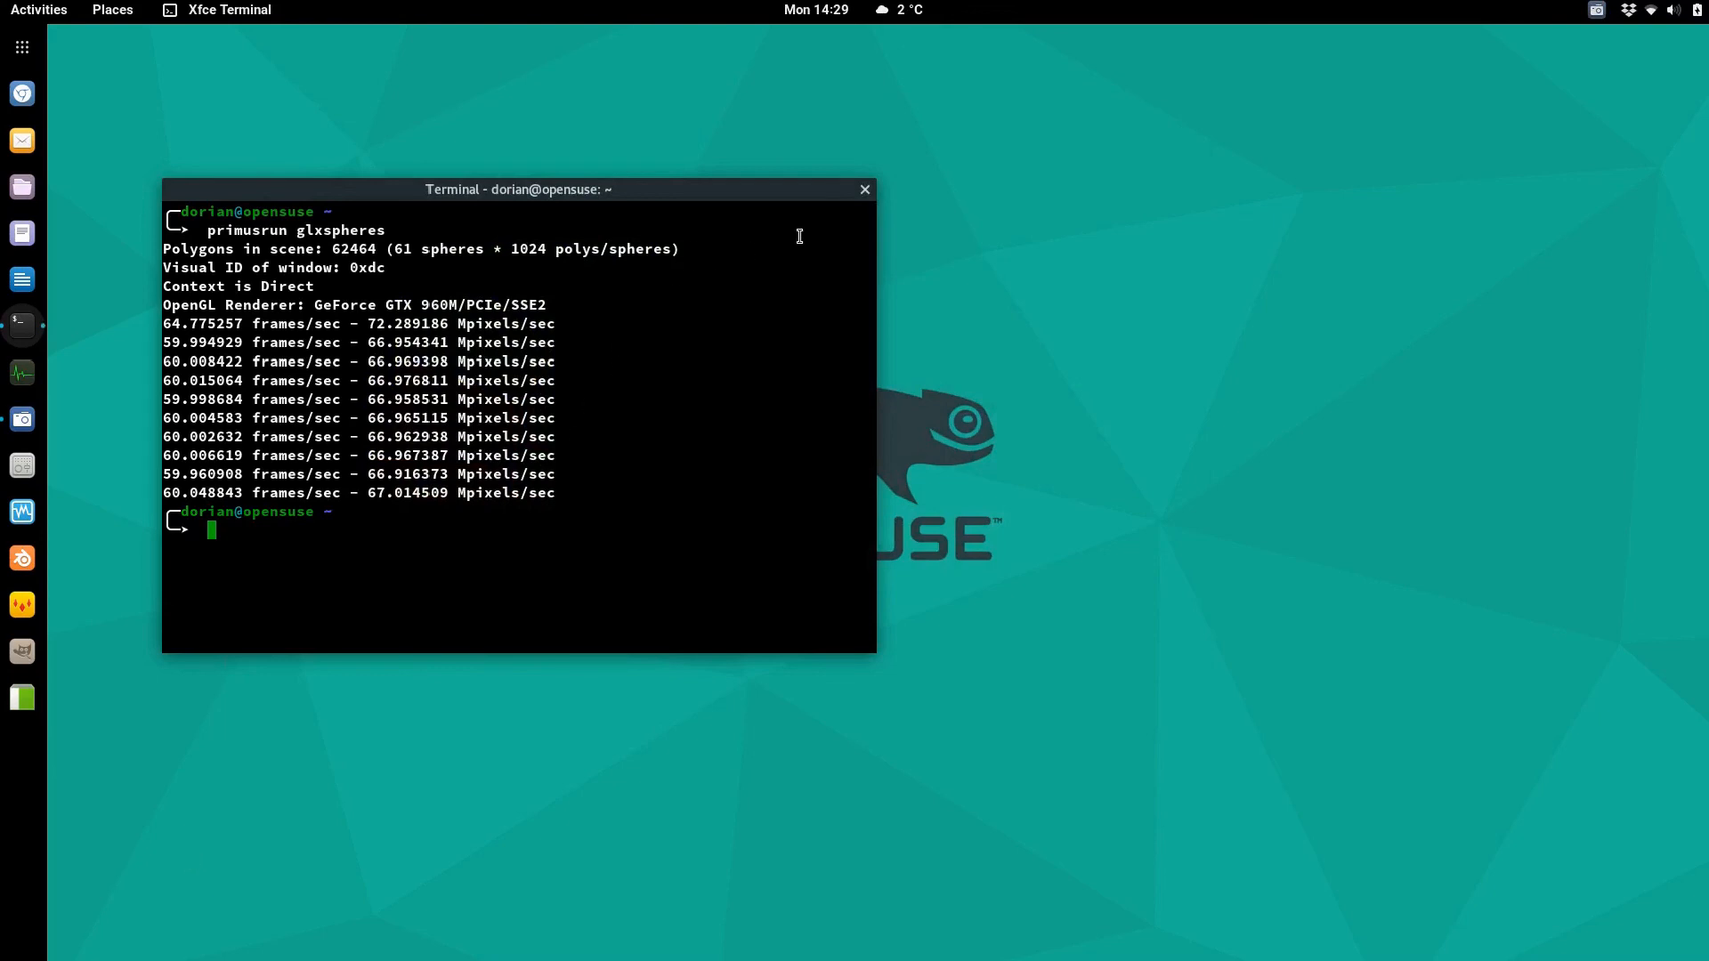
left_click(864, 190)
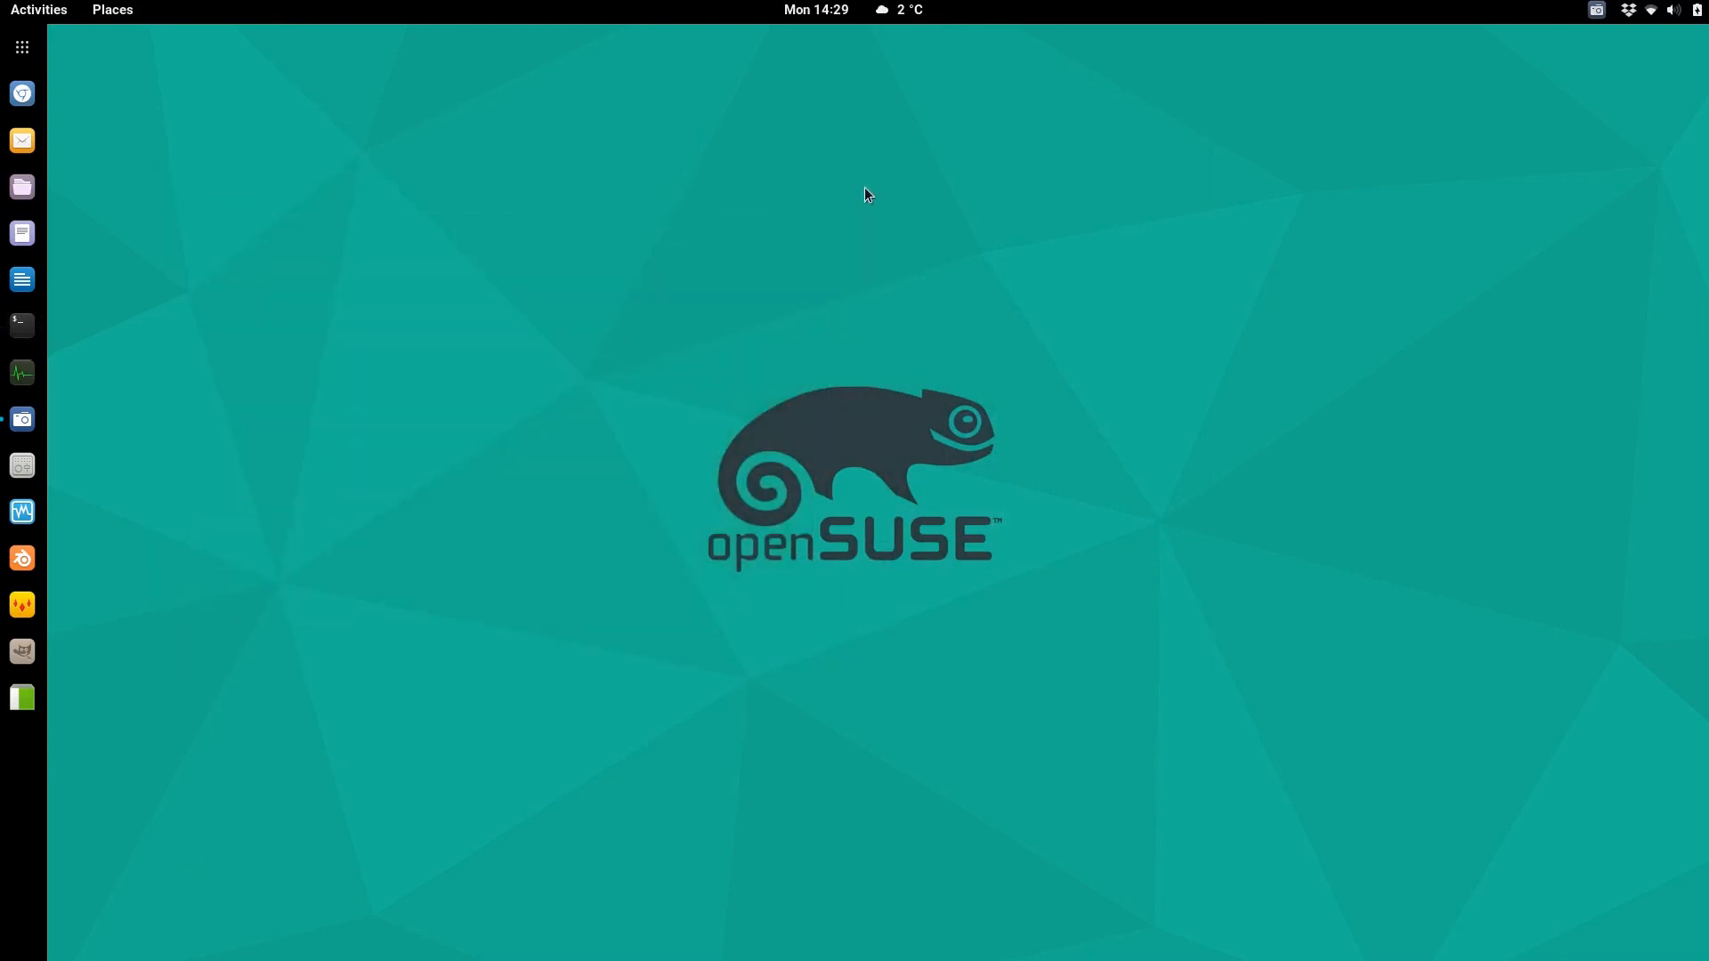